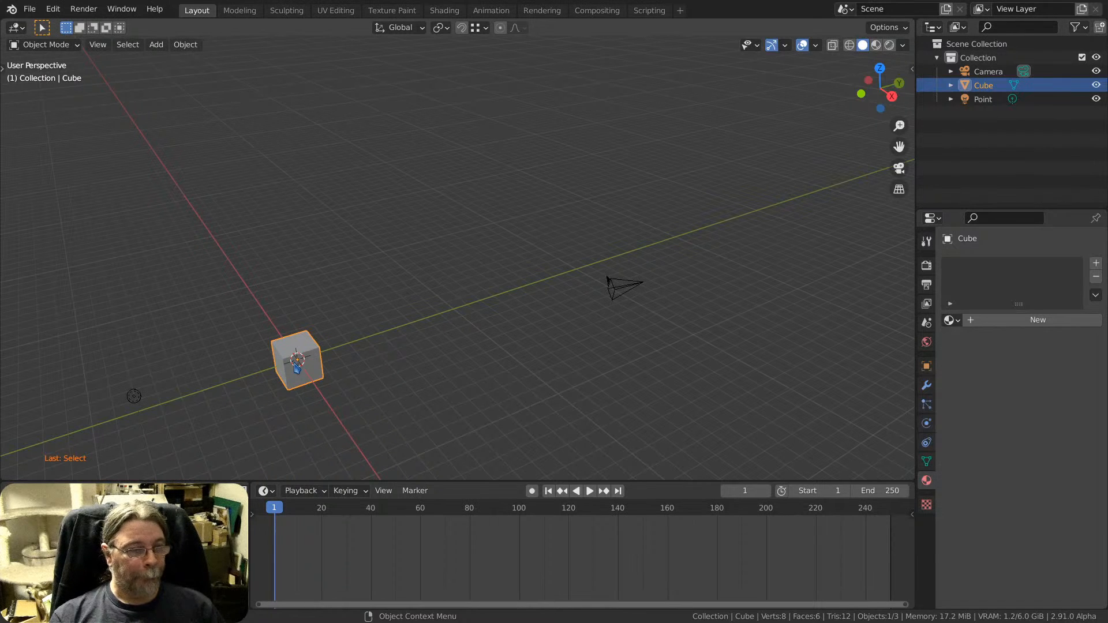
Add an Array modifier to the cube.
scroll(298, 367, "up", 3)
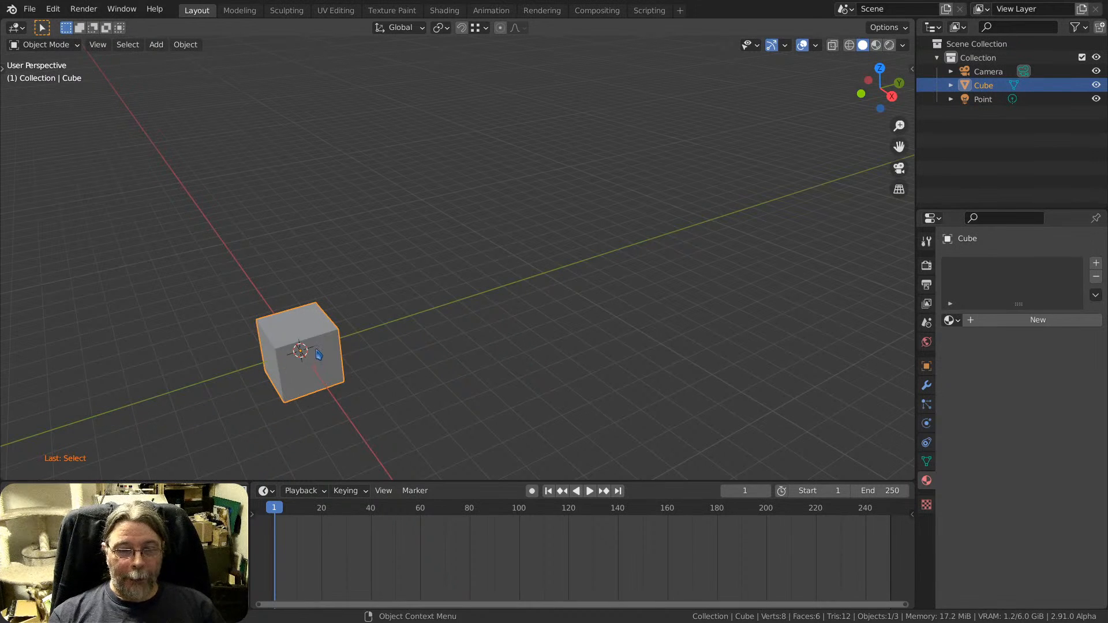
mouse_move(318, 354)
middle_mouse_down()
mouse_move(235, 364)
mouse_move(313, 359)
mouse_move(327, 340)
middle_mouse_up()
mouse_move(327, 340)
middle_mouse_down()
mouse_move(304, 330)
mouse_move(334, 335)
middle_mouse_up()
middle_click_drag(334, 336, 264, 359, "shift")
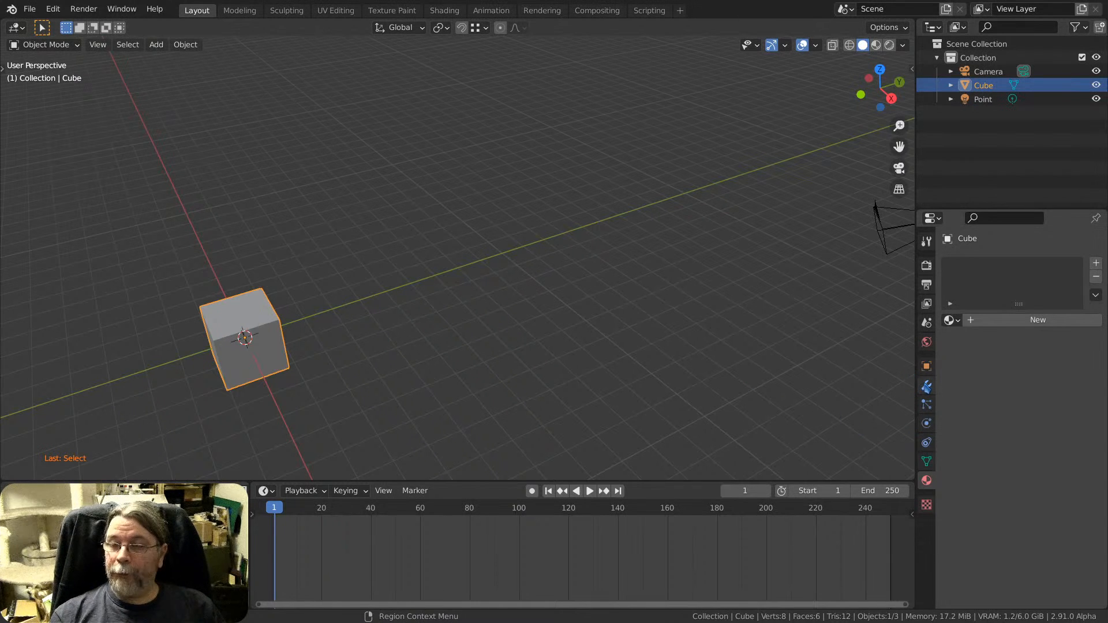
left_click(926, 386)
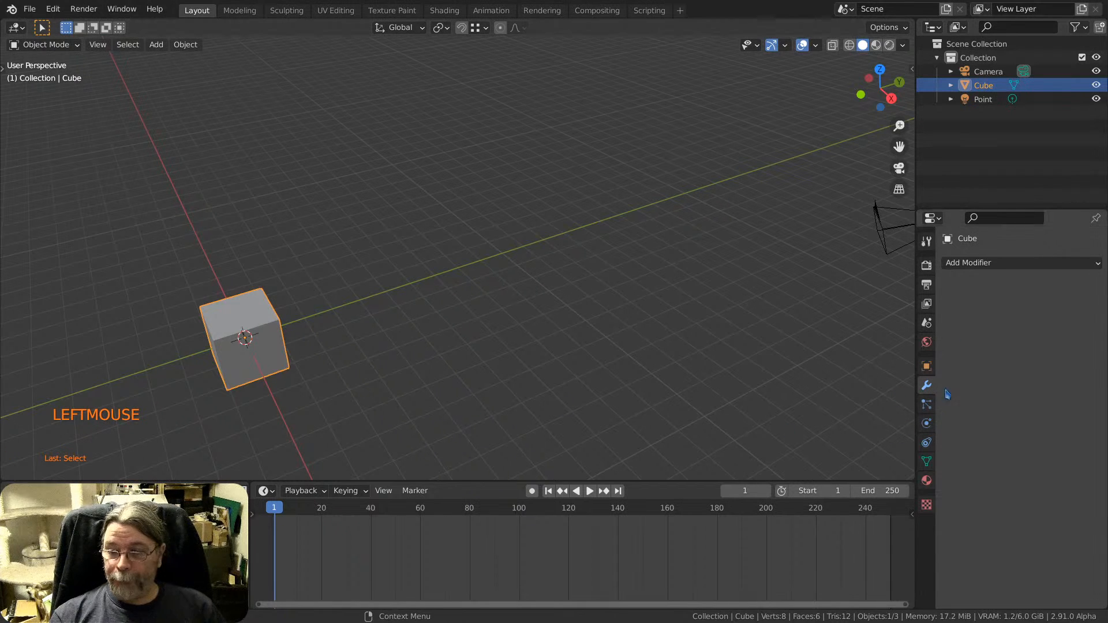
left_click(1013, 266)
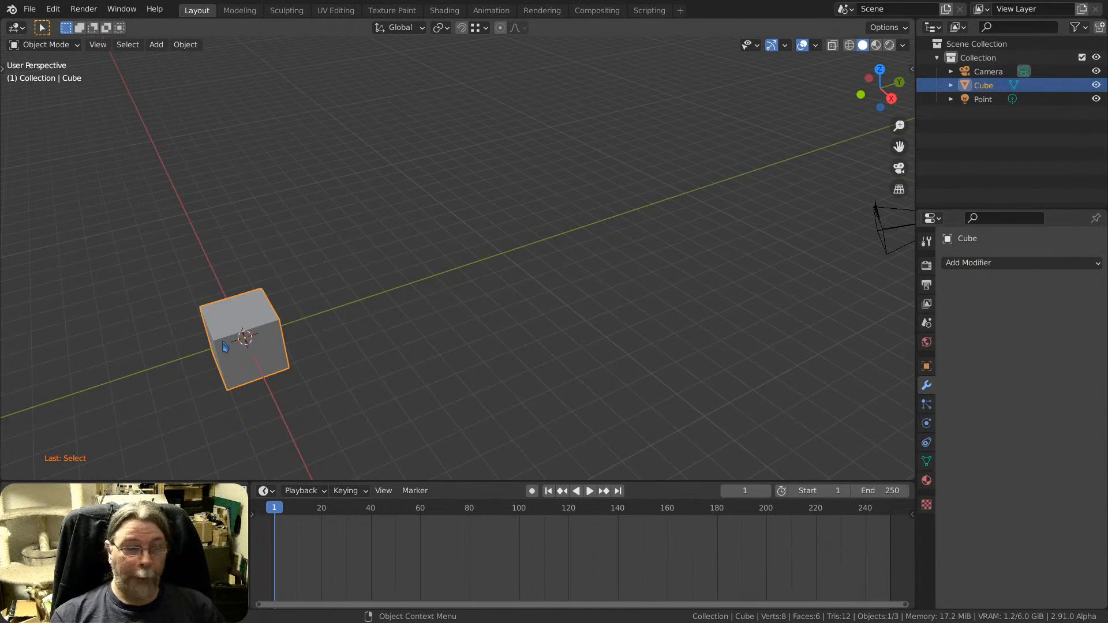
left_click(992, 265)
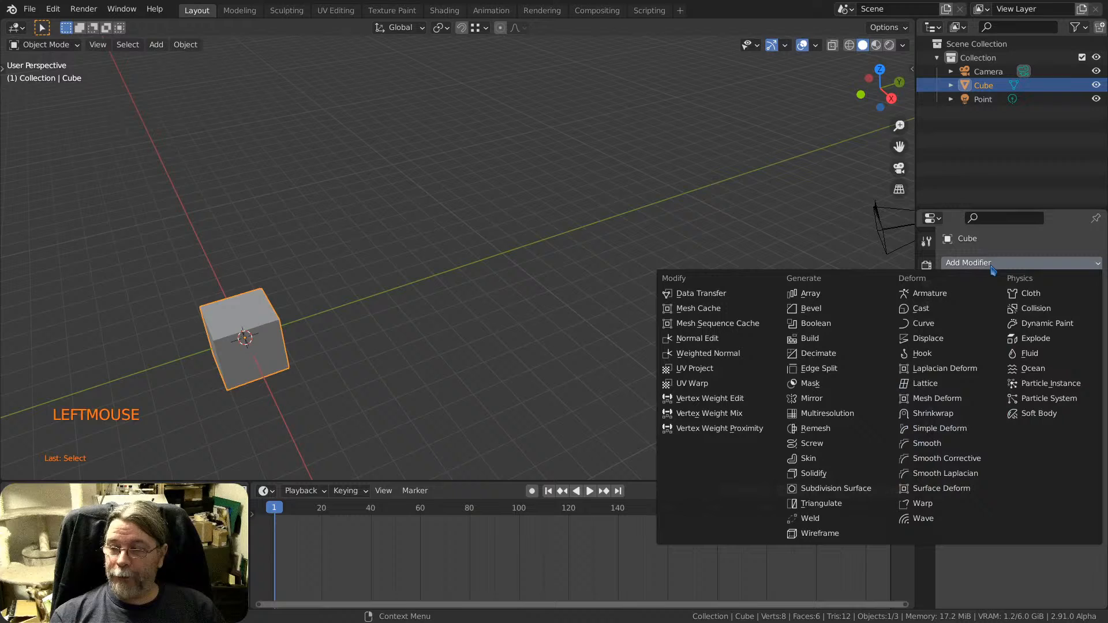
left_click(814, 298)
Switch the arrayed cube to Edit Mode and examine the original mesh beside its array copy.
middle_click(256, 364)
middle_click_drag(256, 364, 467, 262)
scroll(395, 317, "up", 2)
scroll(395, 317, "up", 1)
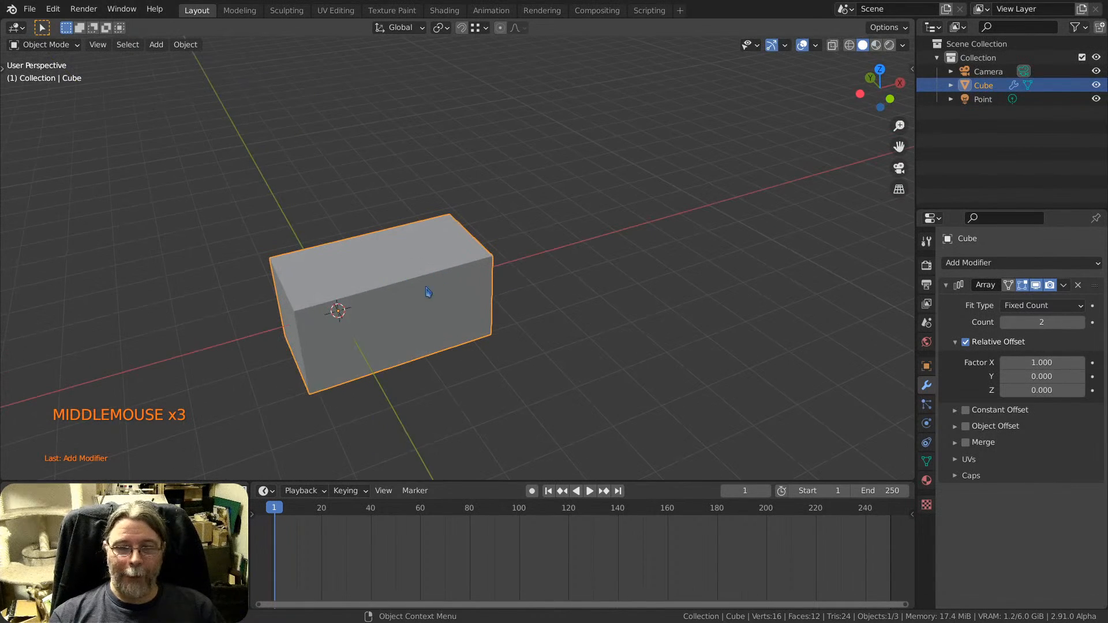
middle_click_drag(425, 293, 396, 299)
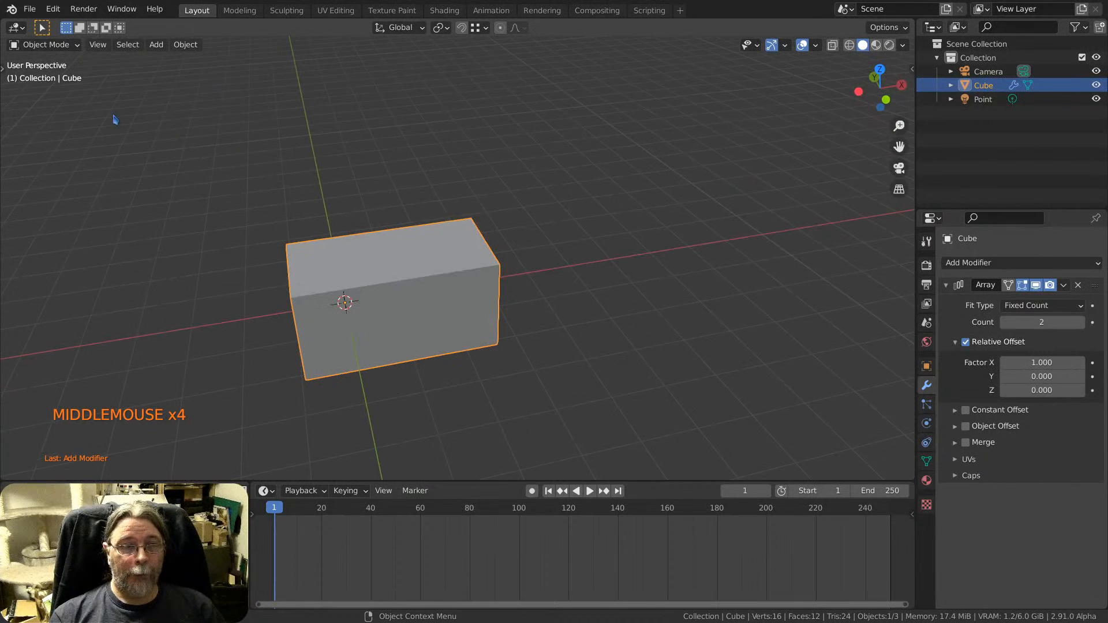
left_click(53, 45)
left_click(47, 75)
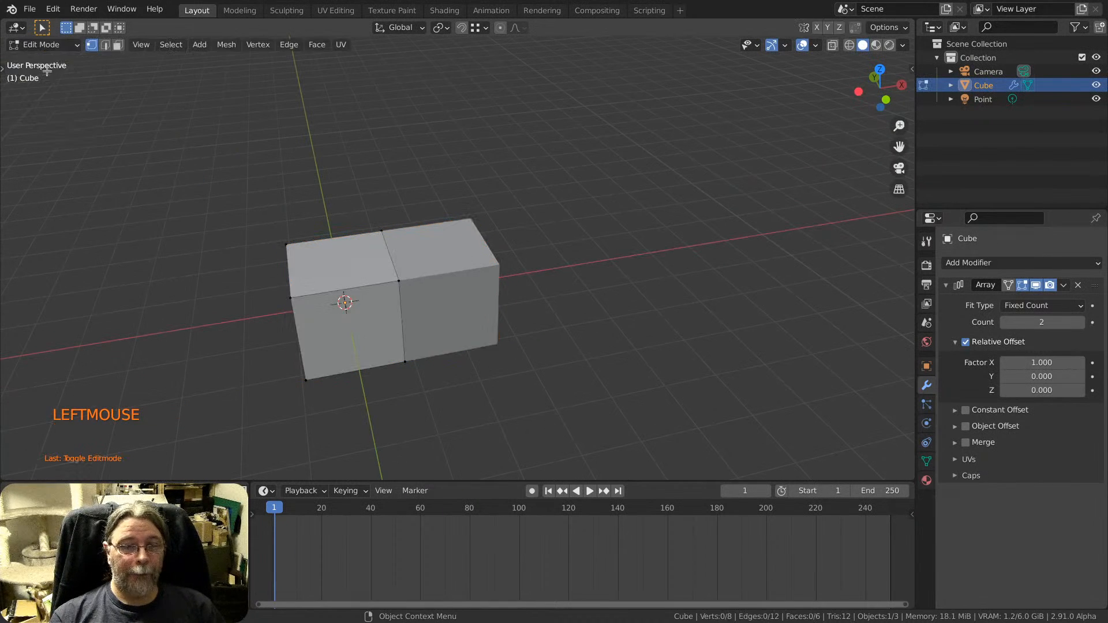
middle_click_drag(376, 260, 320, 316)
scroll(372, 278, "up", 2)
key("Tab")
key("Tab")
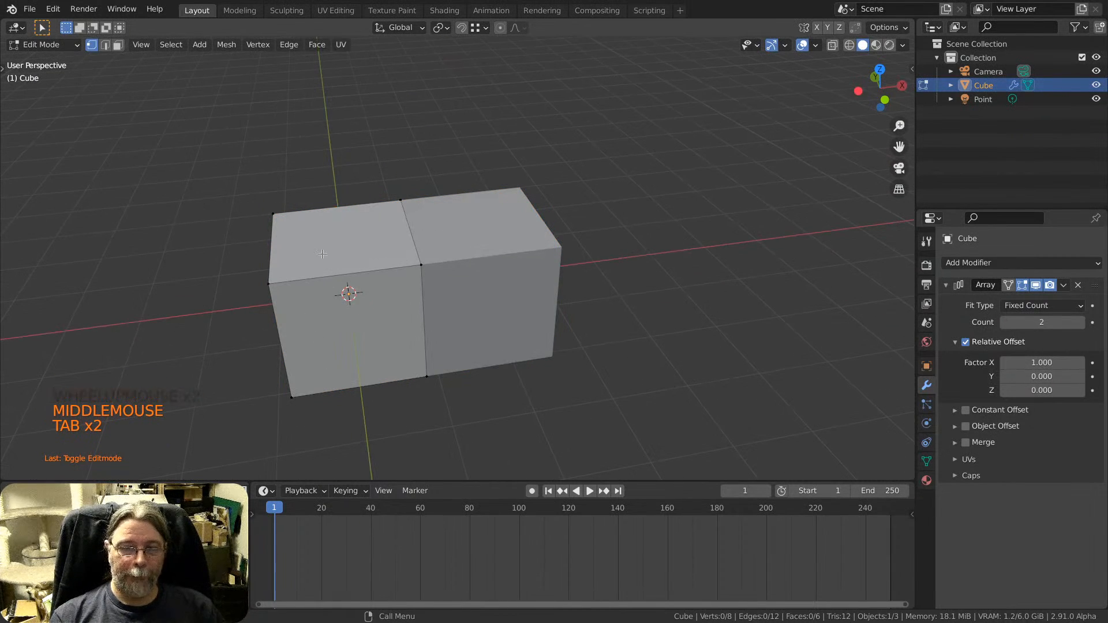
middle_click_drag(245, 340, 457, 195)
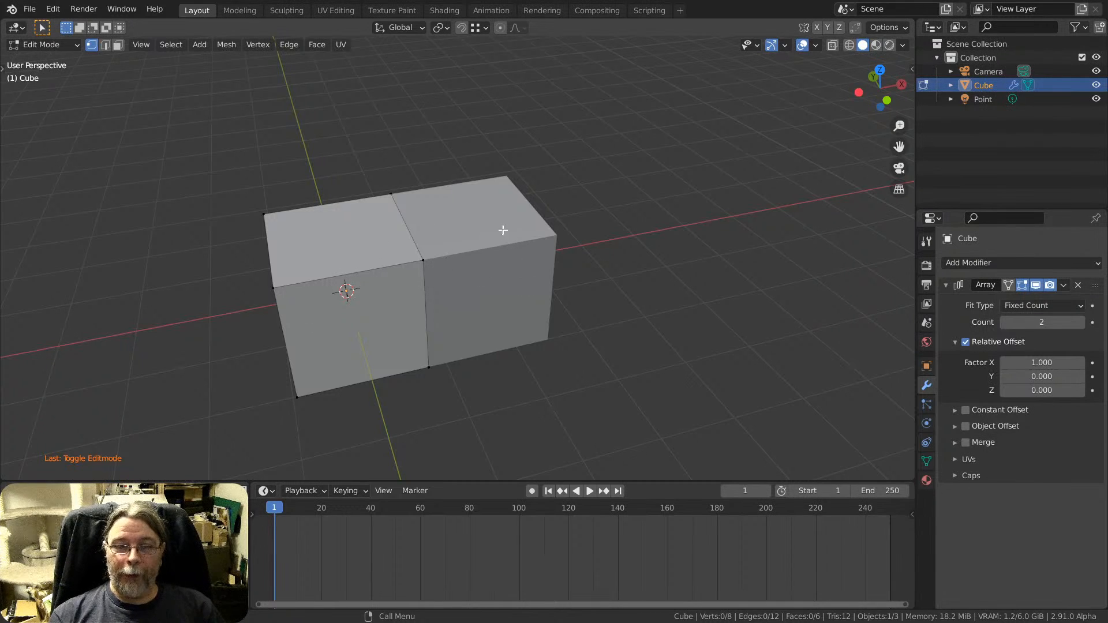
middle_click_drag(464, 267, 443, 267)
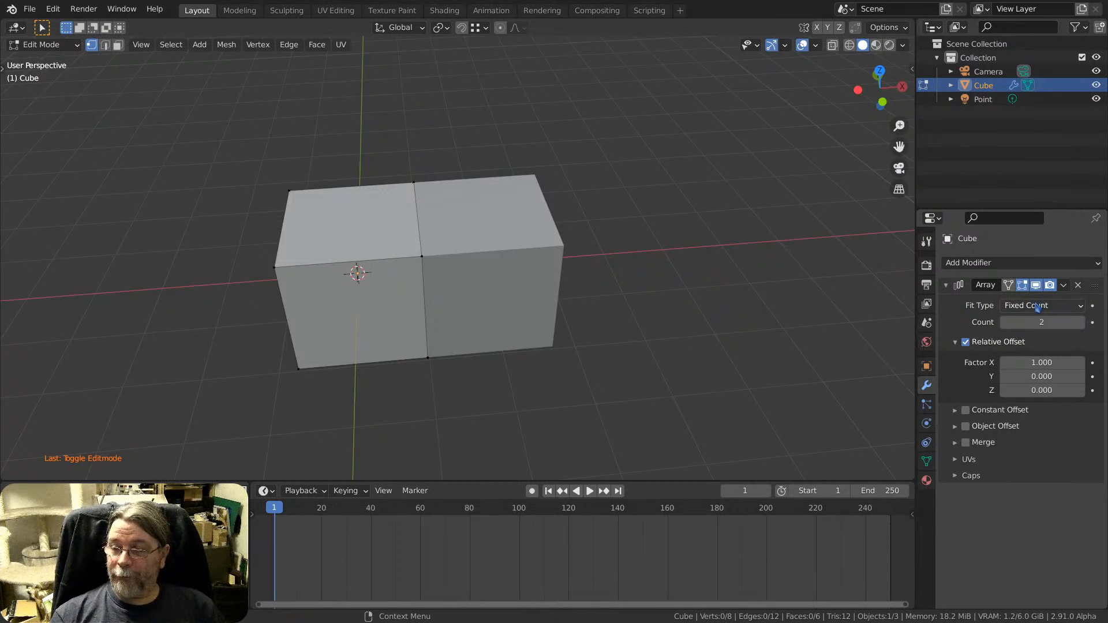
scroll(985, 312, "up", 1)
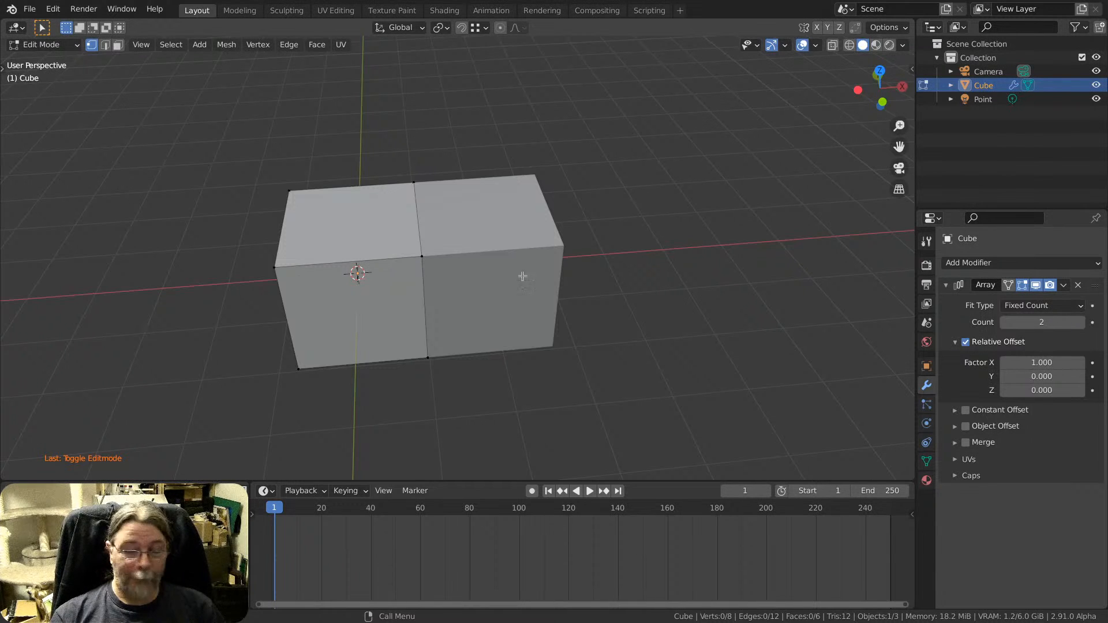
Set the array's relative offset Factor X to 1.6.
left_click(1082, 363)
left_click(1082, 364)
left_click(1082, 364)
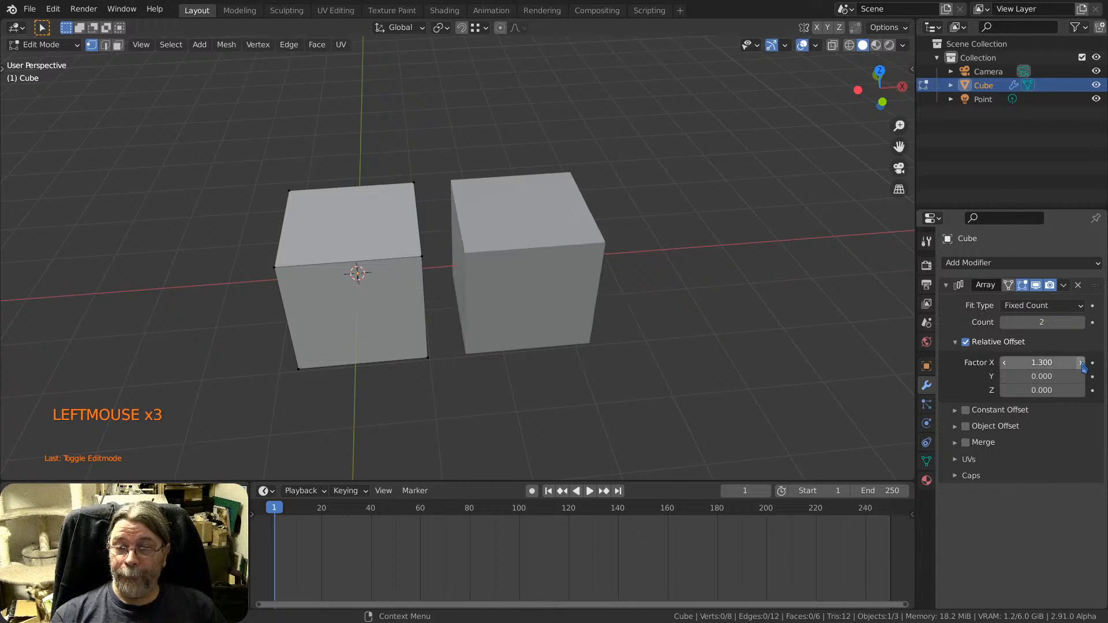
left_click(1082, 364)
left_click(1081, 364)
left_click(1082, 364)
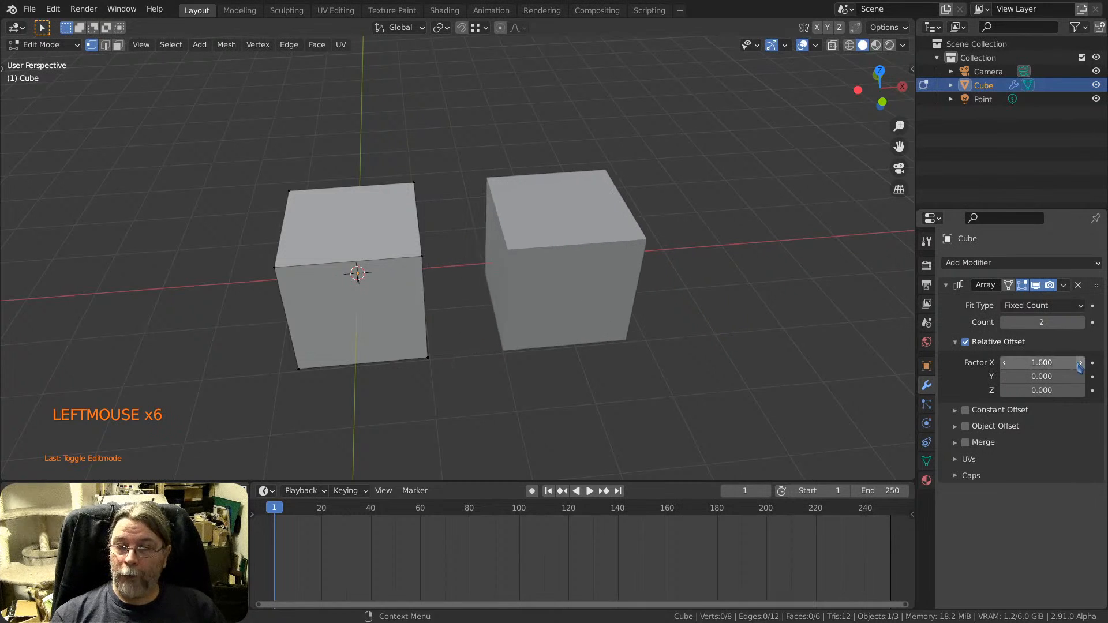
Lower the array's relative offset Factor X to 1.0.
left_click(1006, 363)
left_click(1005, 363)
left_click(1005, 363)
left_click(1005, 363)
left_click(1005, 364)
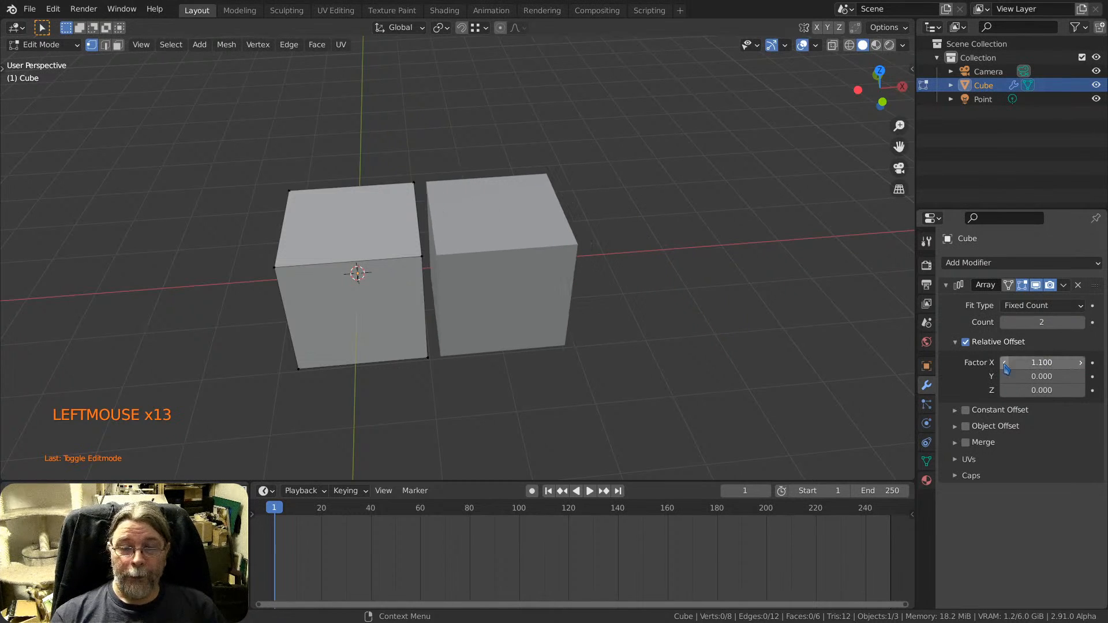
left_click(1005, 364)
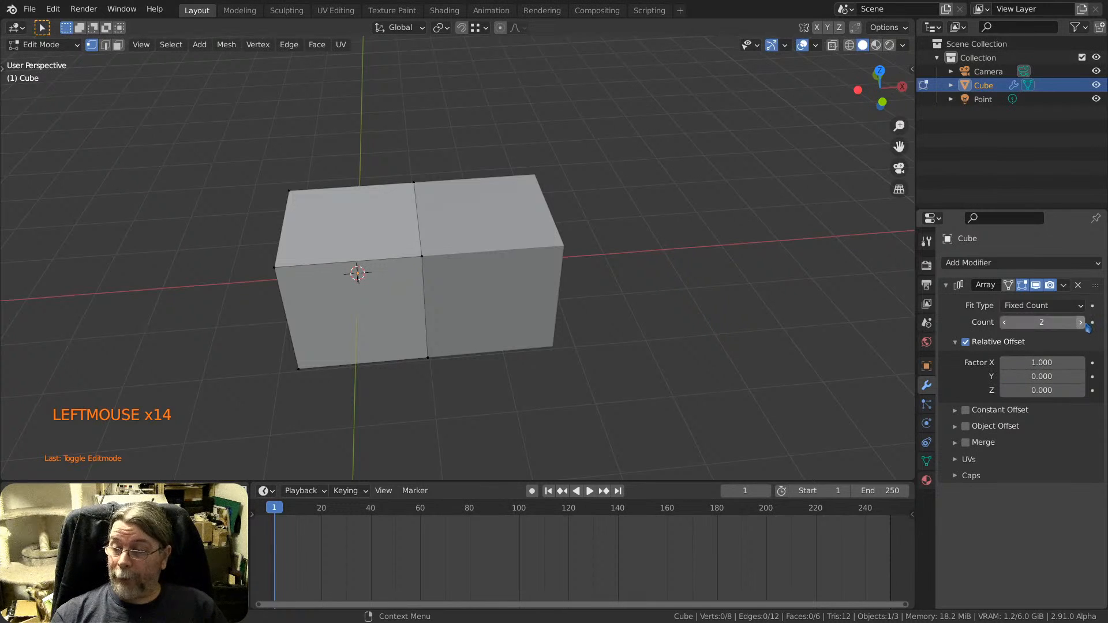
Set the Array modifier's count to 10.
left_click(1082, 322)
left_click(1081, 322)
left_click(1082, 322)
left_click(1082, 323)
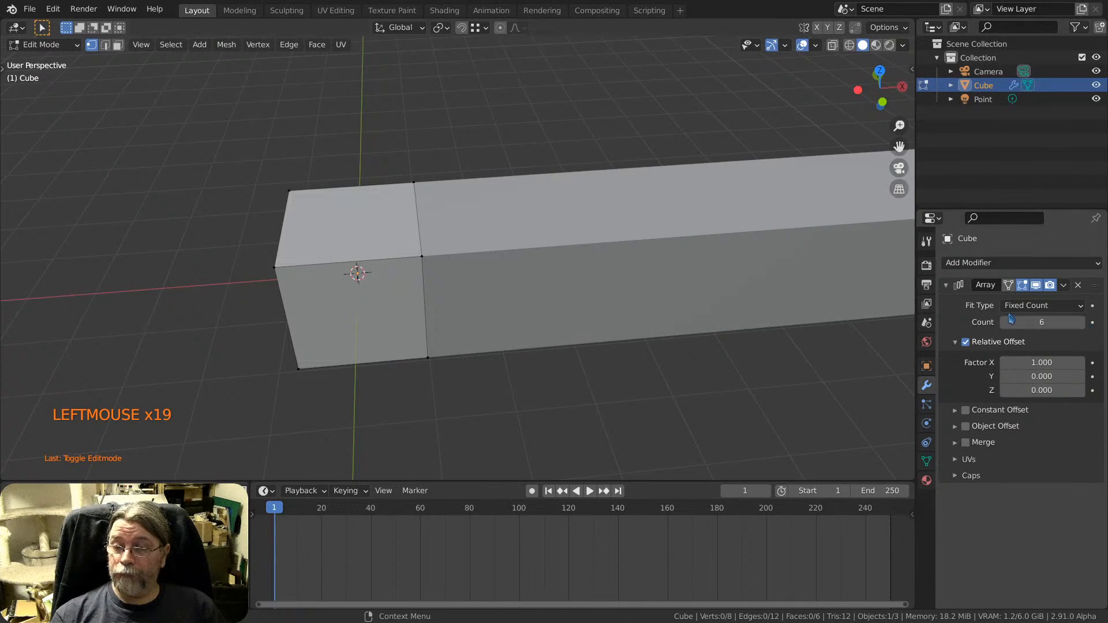
middle_click_drag(635, 277, 603, 251)
scroll(679, 266, "down", 4)
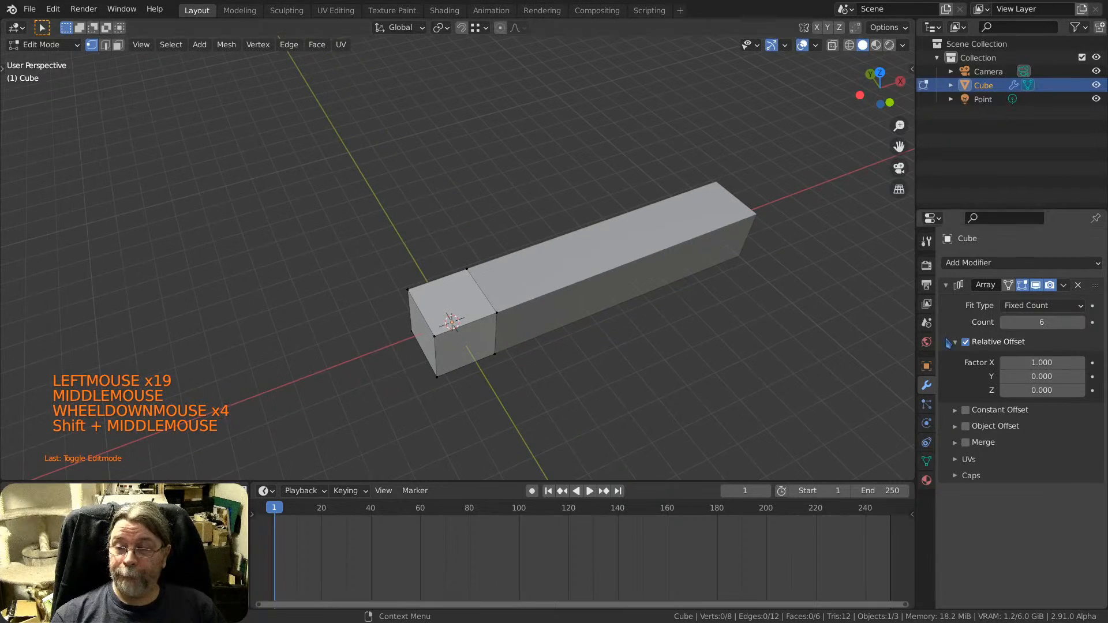
left_click(1081, 322)
left_click(1081, 323)
left_click(1082, 322)
left_click(1081, 322)
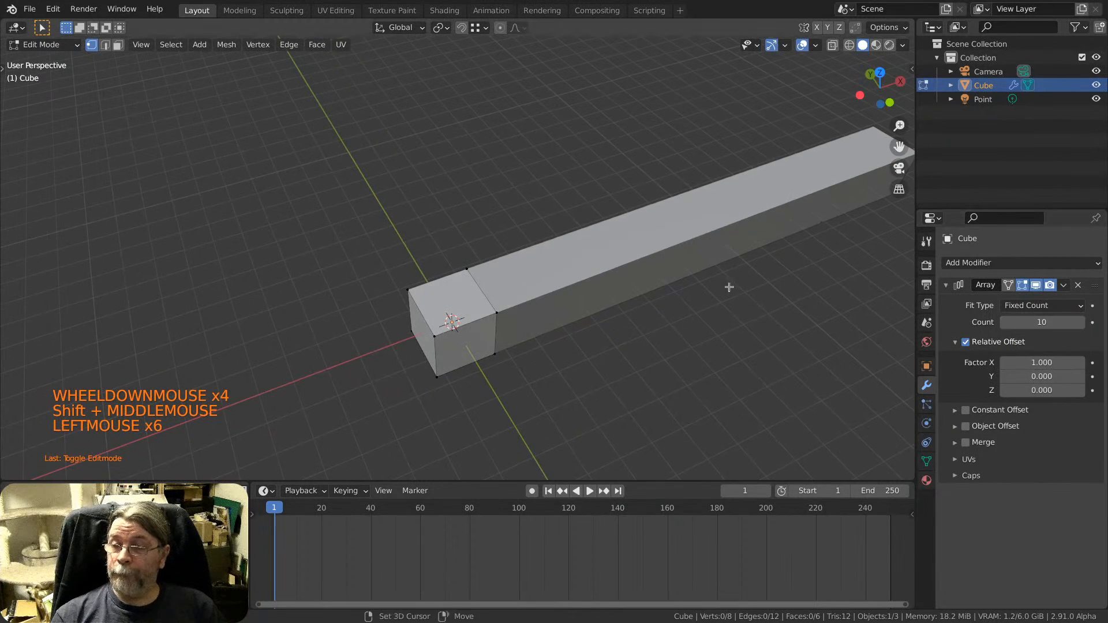
middle_click_drag(730, 287, 578, 252, "shift")
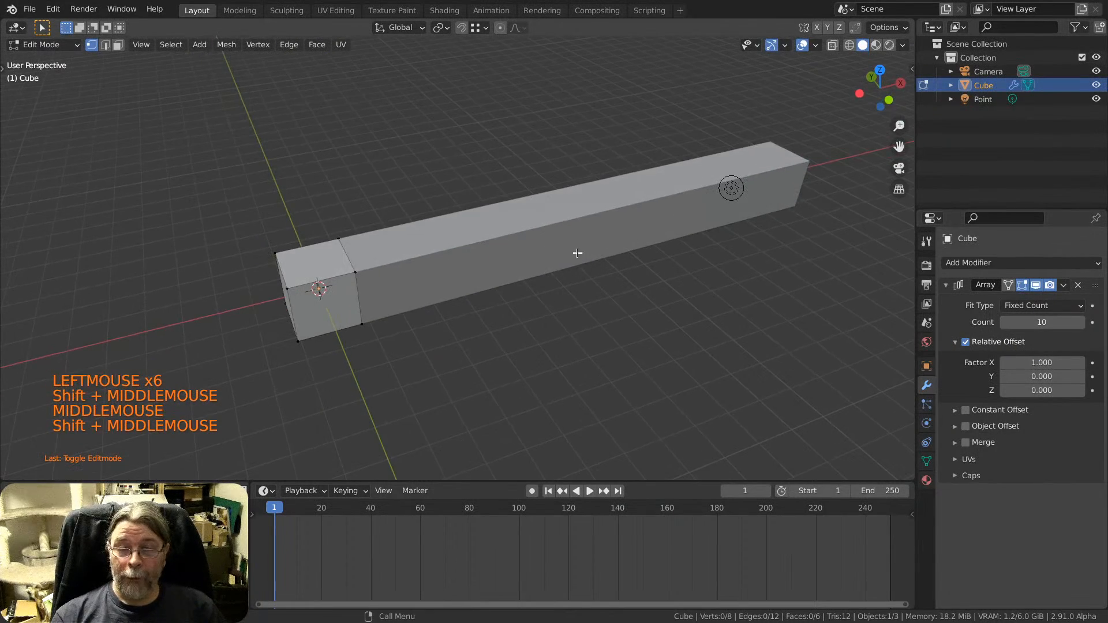
Set the array's relative offset Factor X to 1.3 and return the cube to Object Mode.
left_click(1082, 362)
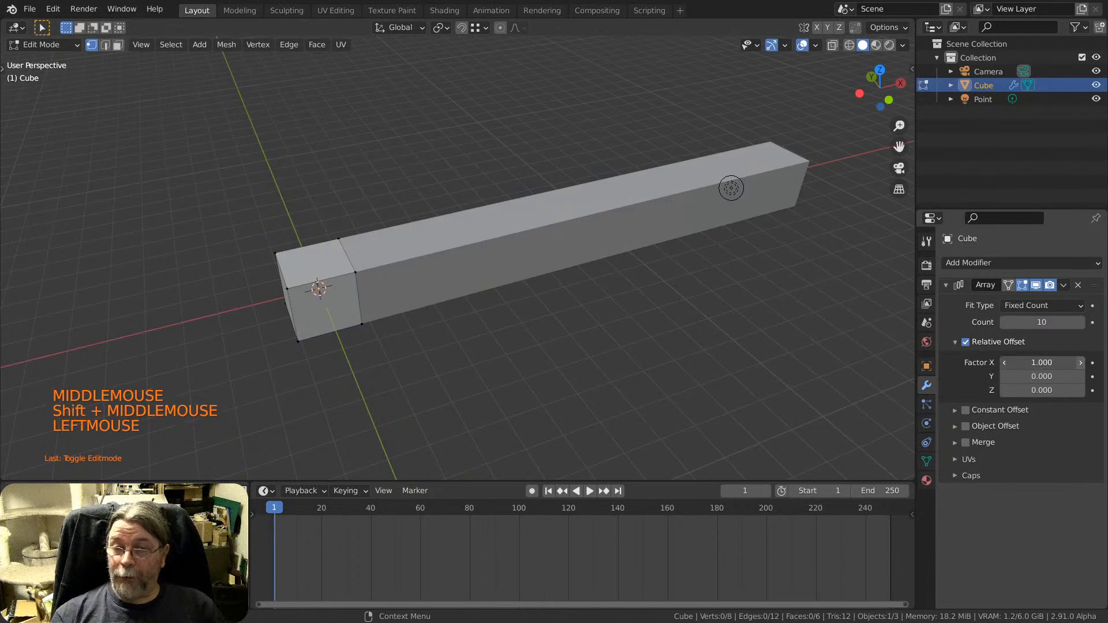
left_click(1082, 362)
left_click(1081, 363)
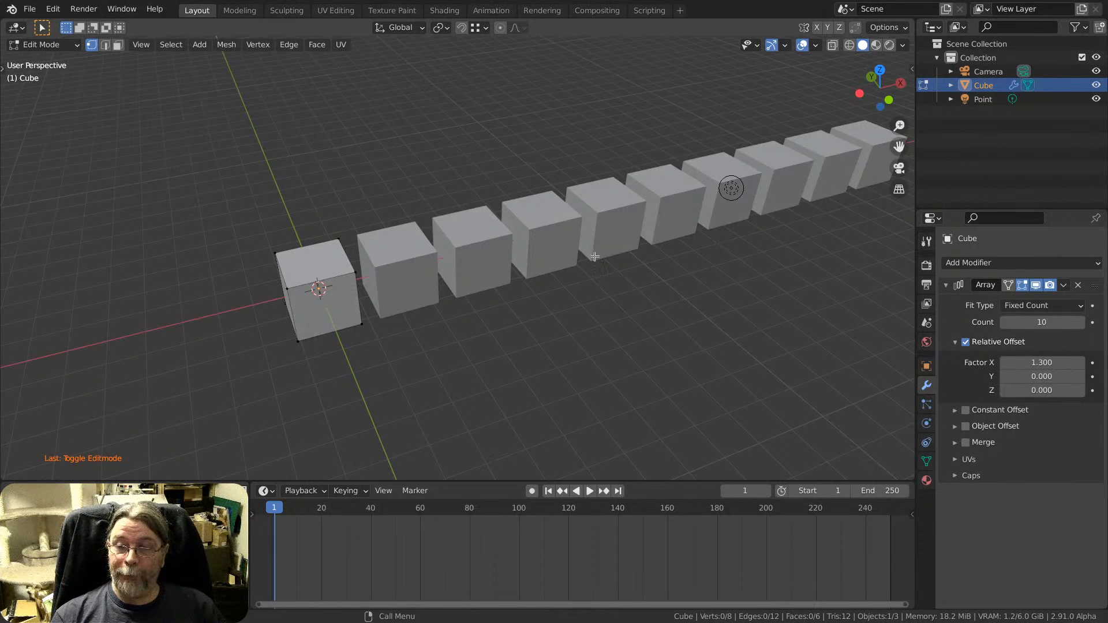
middle_click_drag(601, 234, 483, 288)
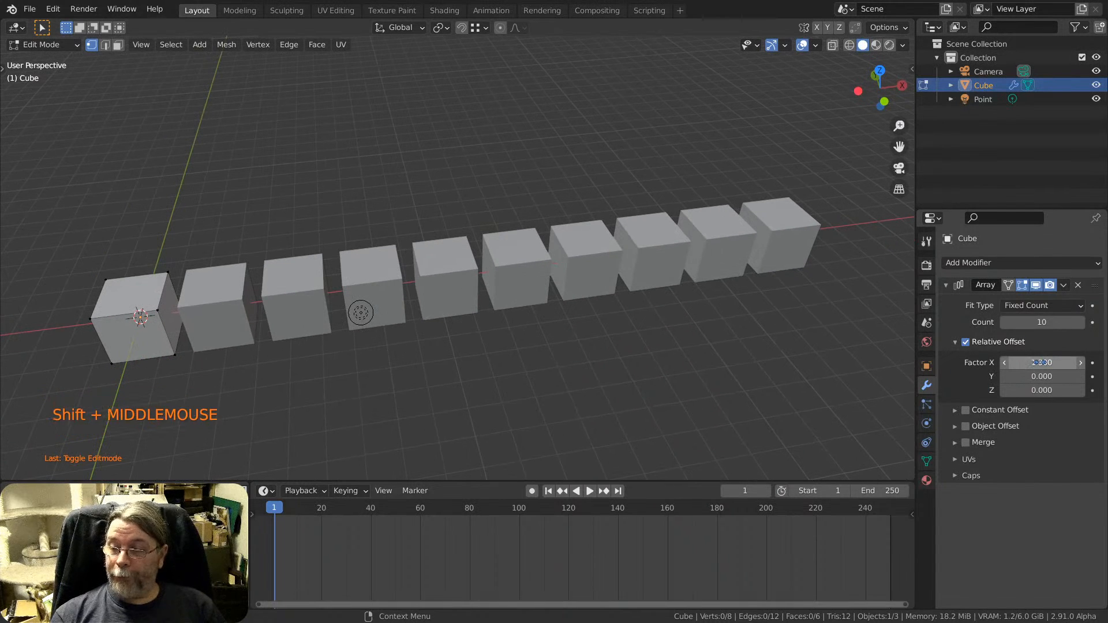
key("Tab")
left_click(153, 291)
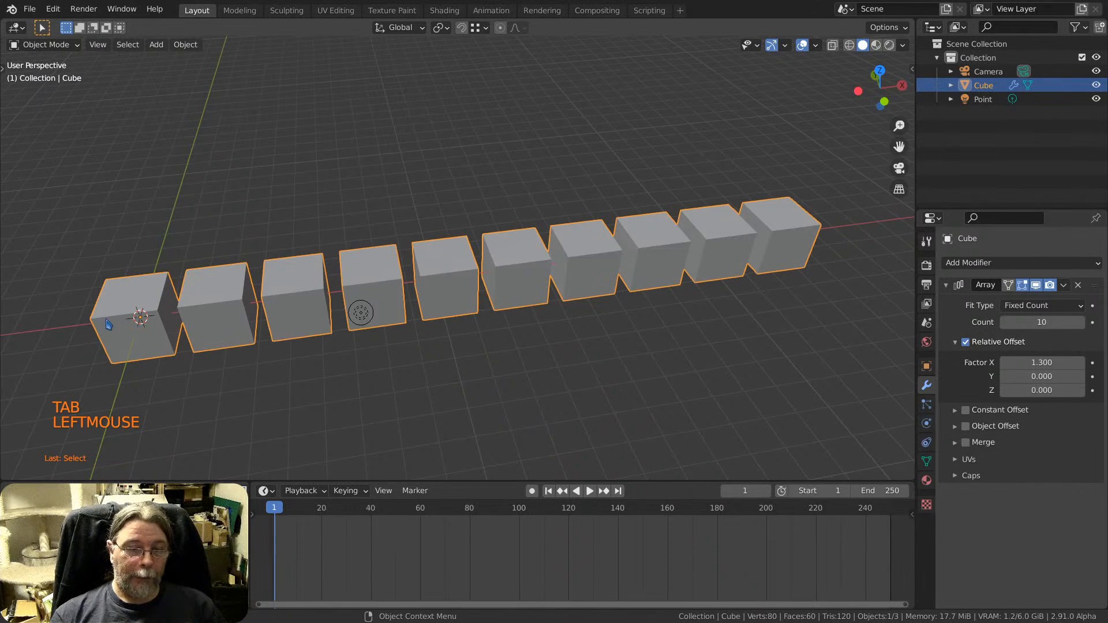
Examine the spacing along the row of arrayed cubes up close and from several angles.
scroll(127, 324, "up", 6)
scroll(135, 318, "down", 1)
scroll(135, 318, "down", 5)
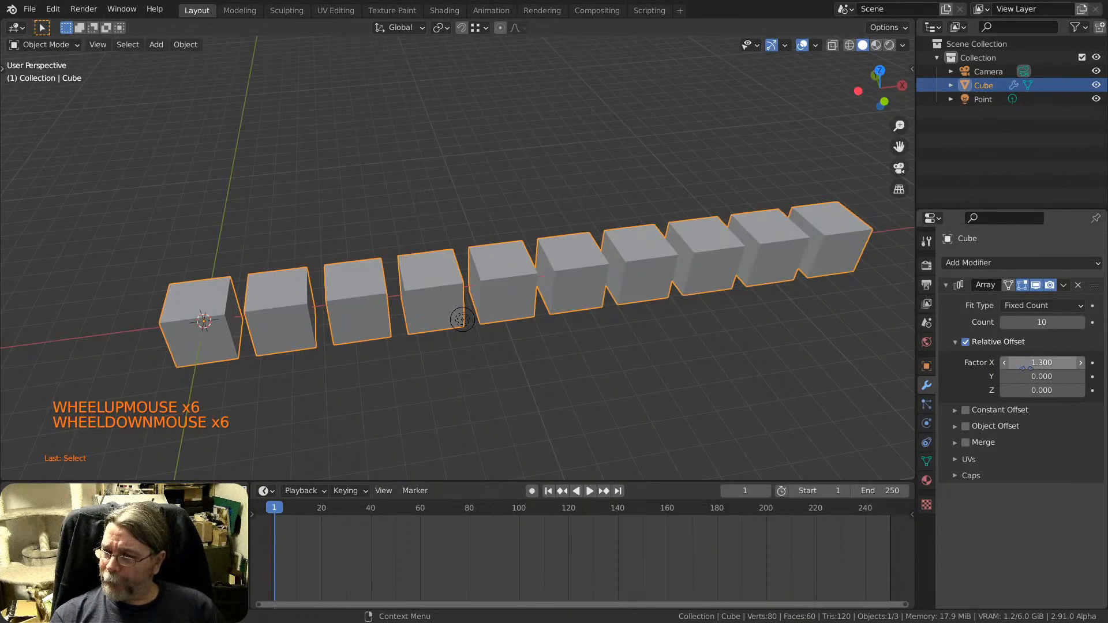
middle_click_drag(224, 324, 284, 323, "shift")
scroll(212, 330, "up", 2)
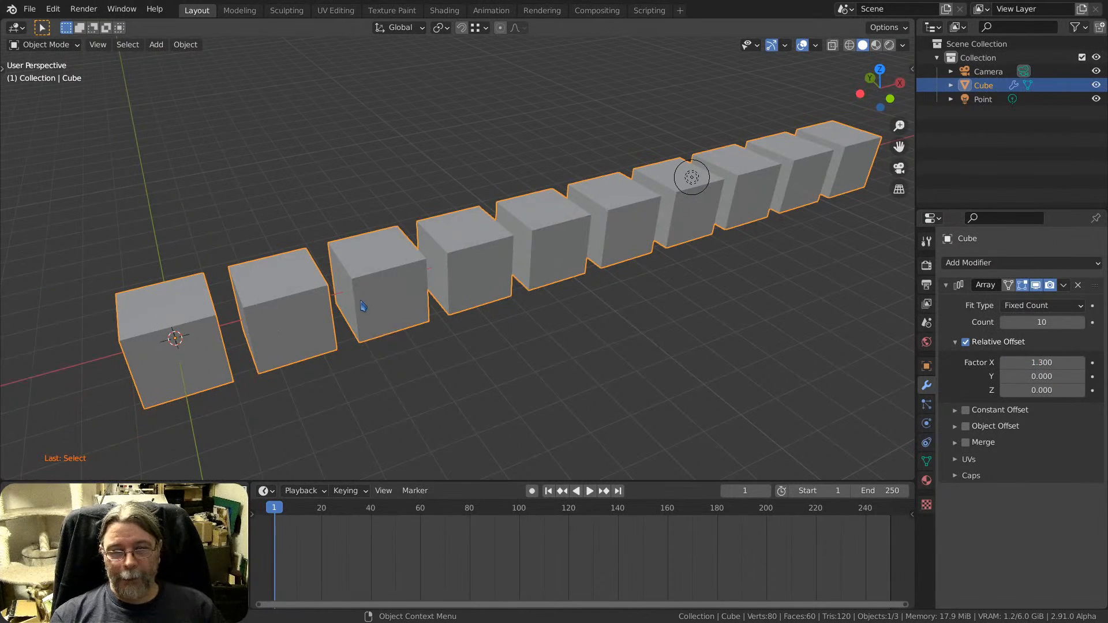
middle_click_drag(450, 289, 407, 314, "shift")
scroll(508, 329, "down", 2)
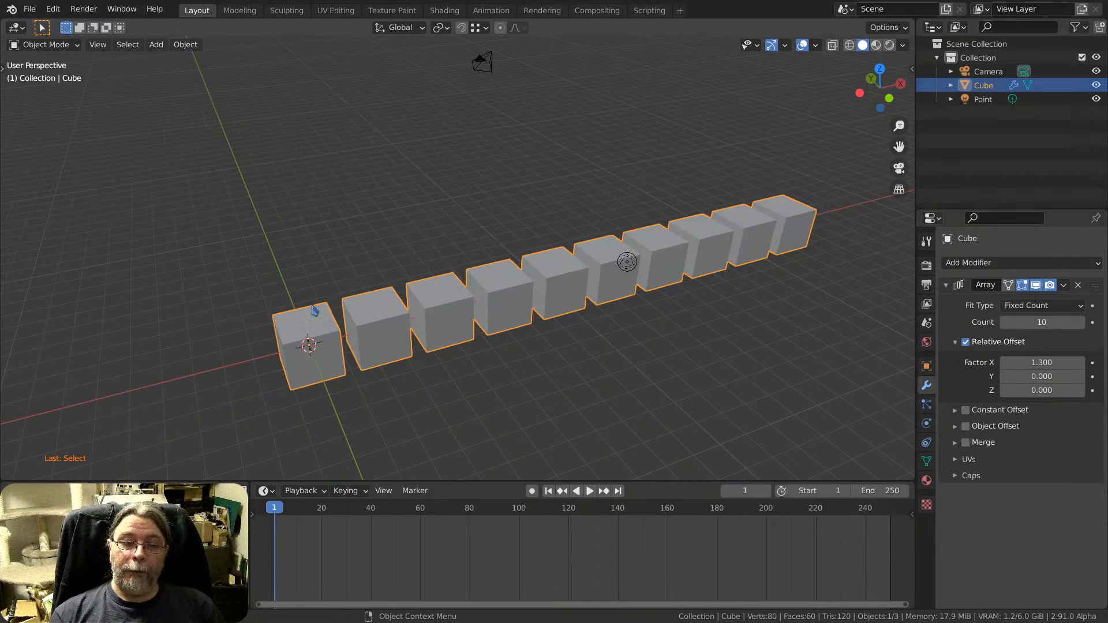
middle_click_drag(433, 308, 424, 317)
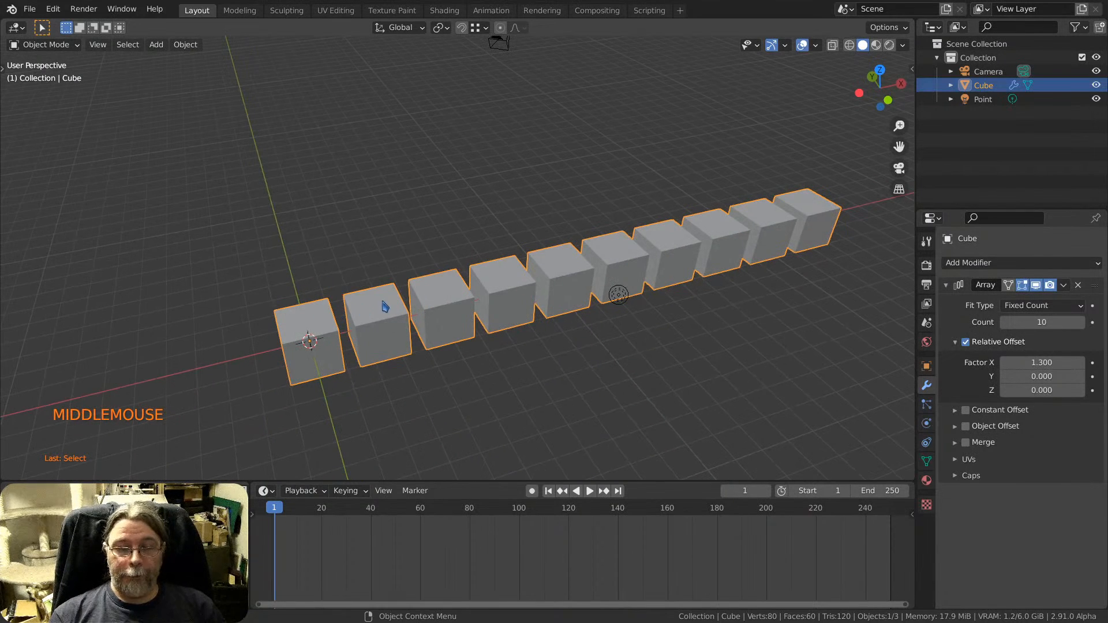
middle_click_drag(385, 306, 441, 317)
scroll(392, 313, "up", 1)
scroll(396, 321, "up", 1, "shift")
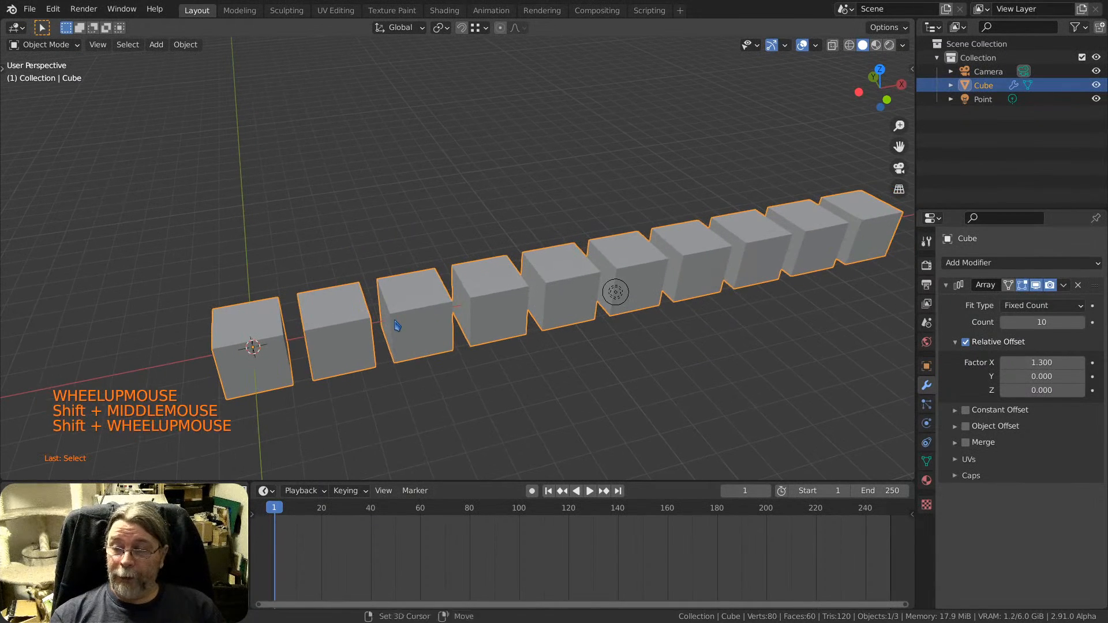
Turn off the array's Relative Offset, enable Constant Offset instead, and expand its distance settings.
left_click(966, 342)
left_click(967, 411)
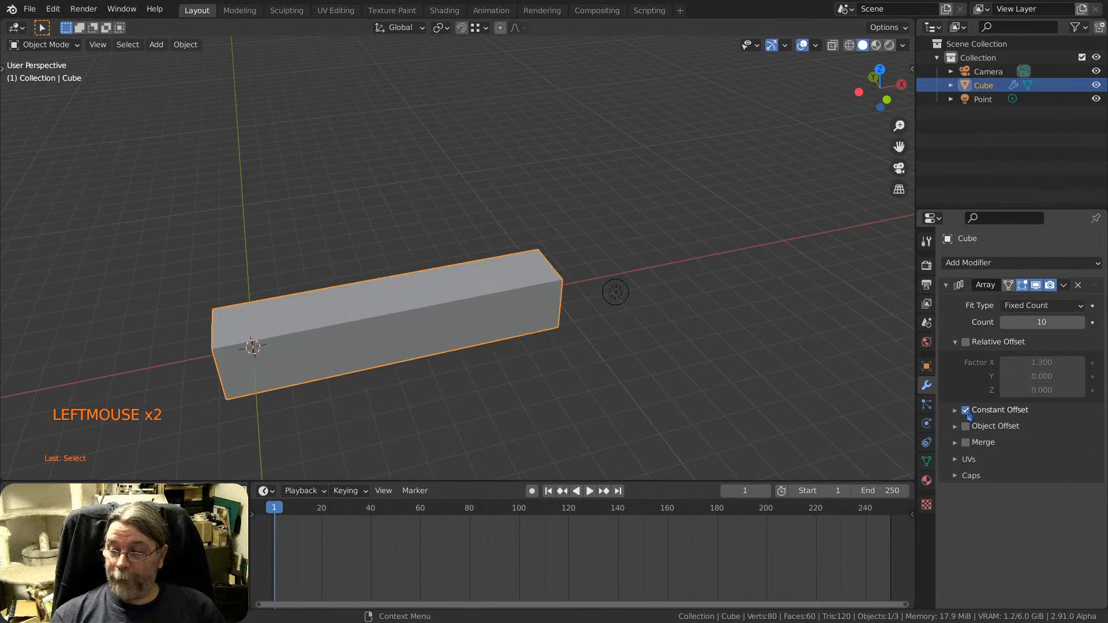
left_click(957, 411)
scroll(959, 413, "down", 1)
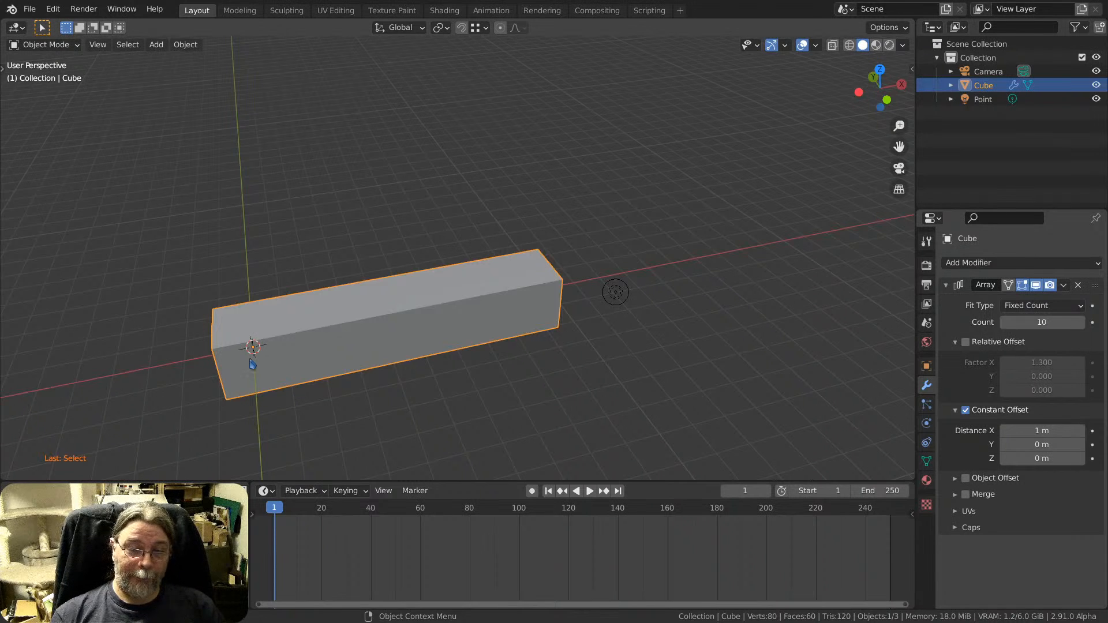
Check the original cube's extent in Edit Mode, then set the constant offset's X distance to 2 m in Object Mode.
key("Tab")
scroll(260, 336, "up", 2)
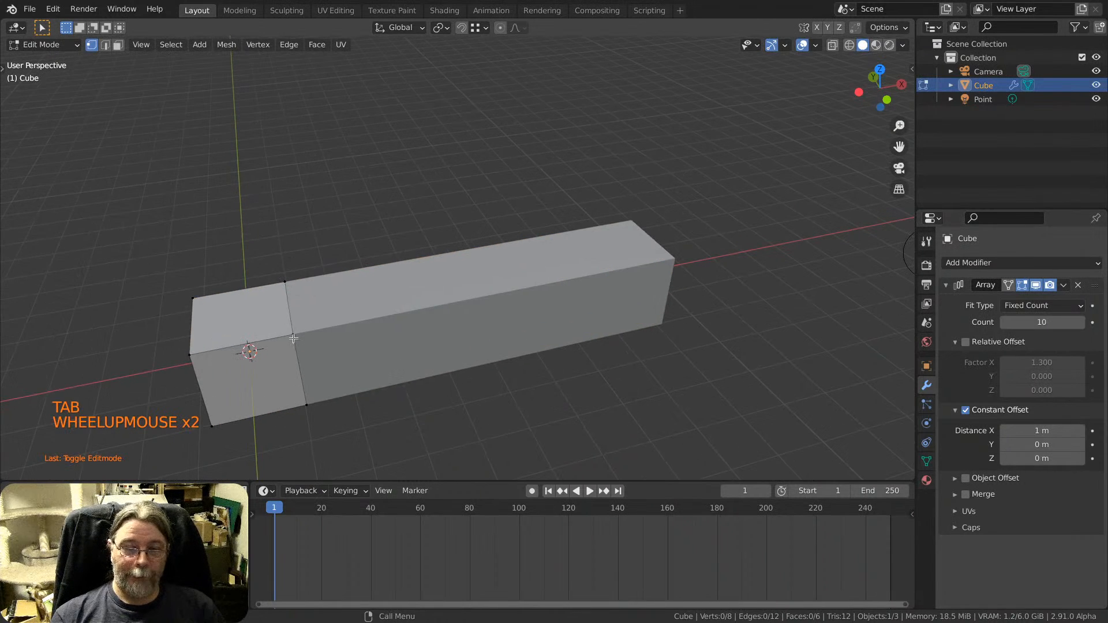
key("Tab")
left_click(1036, 434)
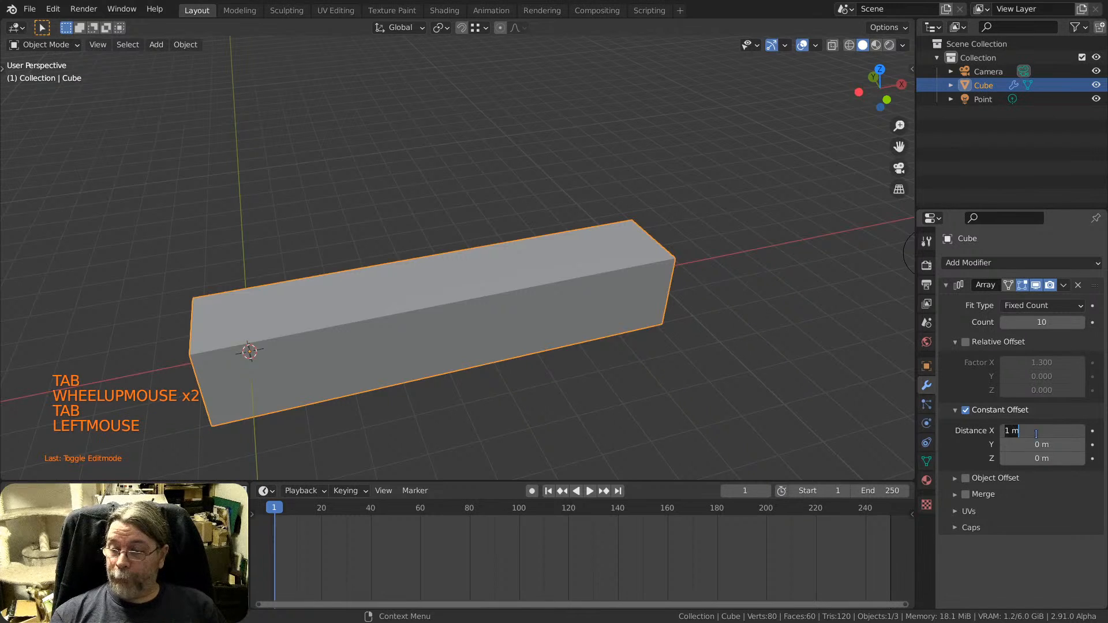
type("2")
key("Return")
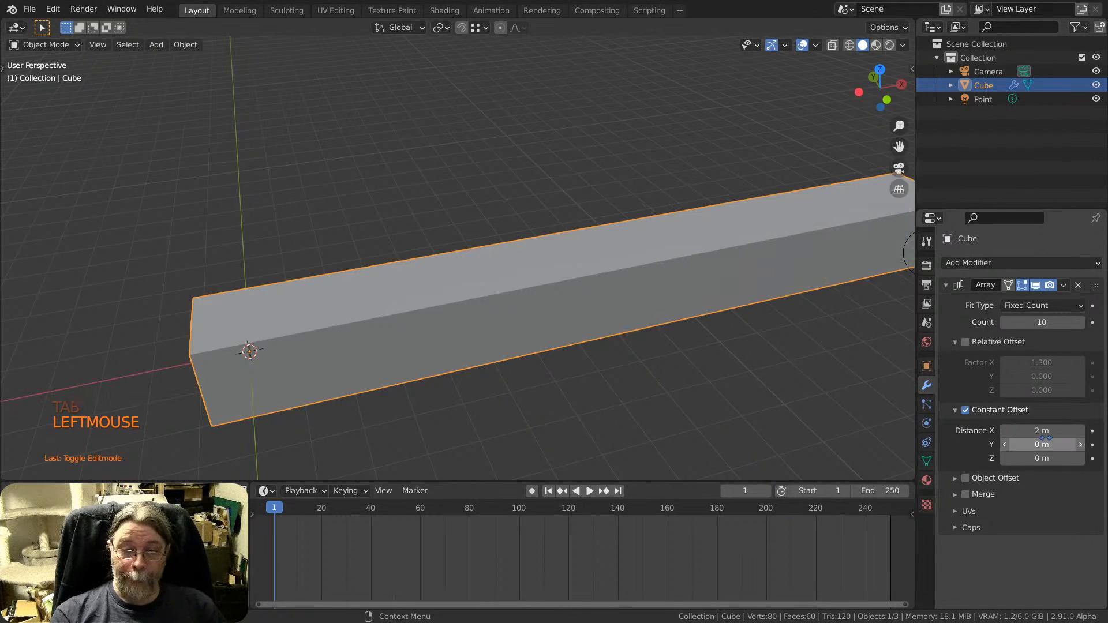
scroll(686, 299, "down", 3)
middle_click_drag(685, 299, 634, 321)
scroll(693, 310, "up", 1)
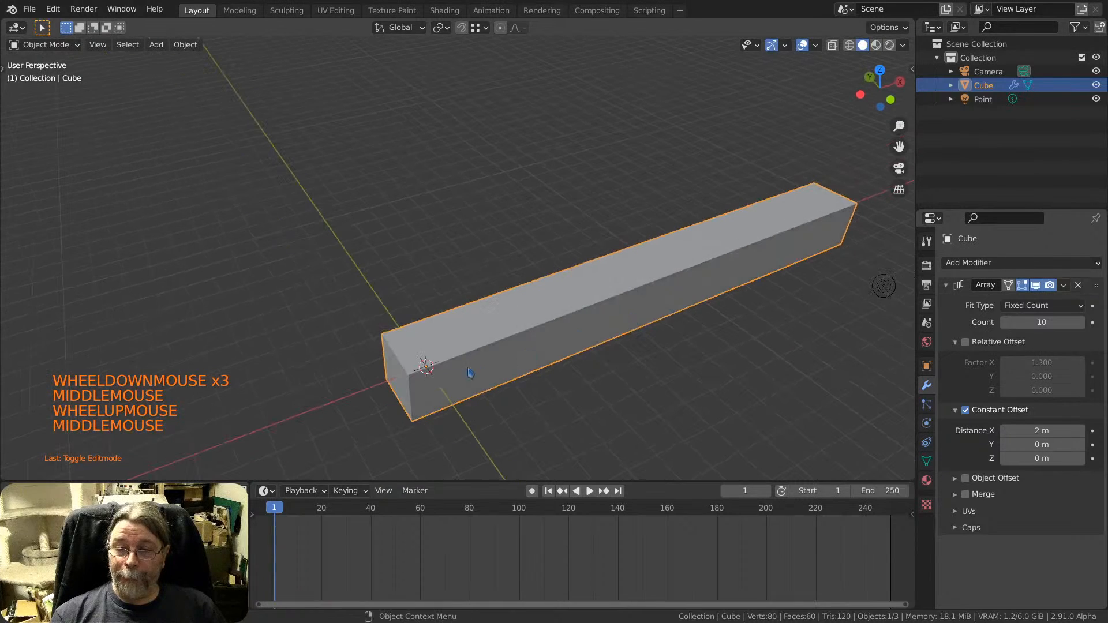
Increase the array's constant offset X distance in small increments to 2.1 m.
left_click(1083, 431)
left_click(1082, 431)
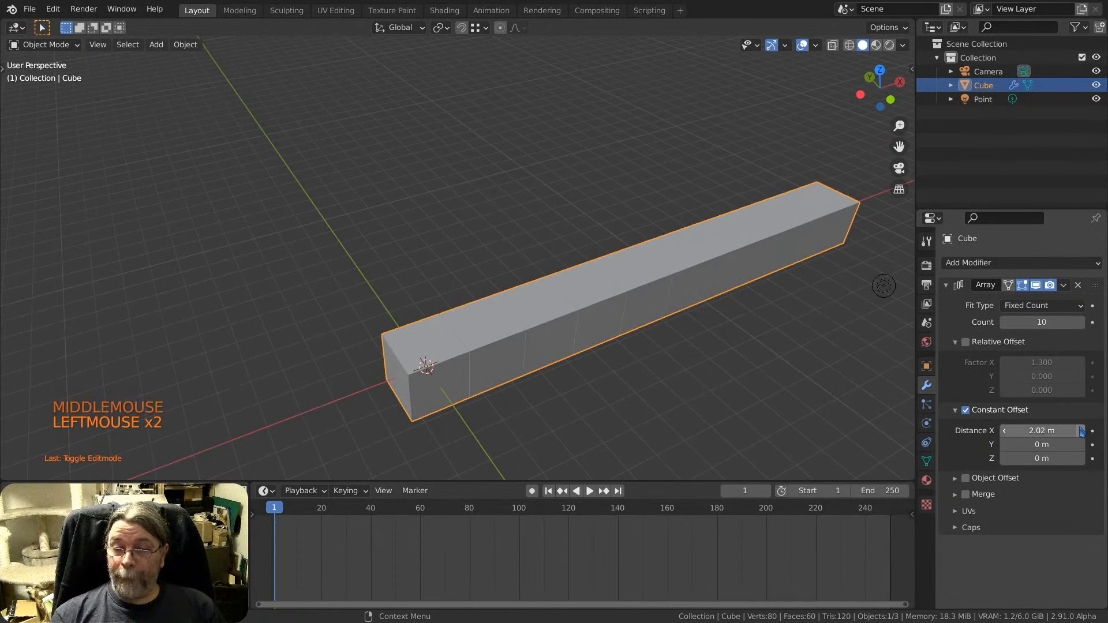
left_click(1082, 431)
left_click(1082, 431)
left_click(1083, 431)
left_click(1082, 431)
left_click(1082, 431)
left_click(1083, 431)
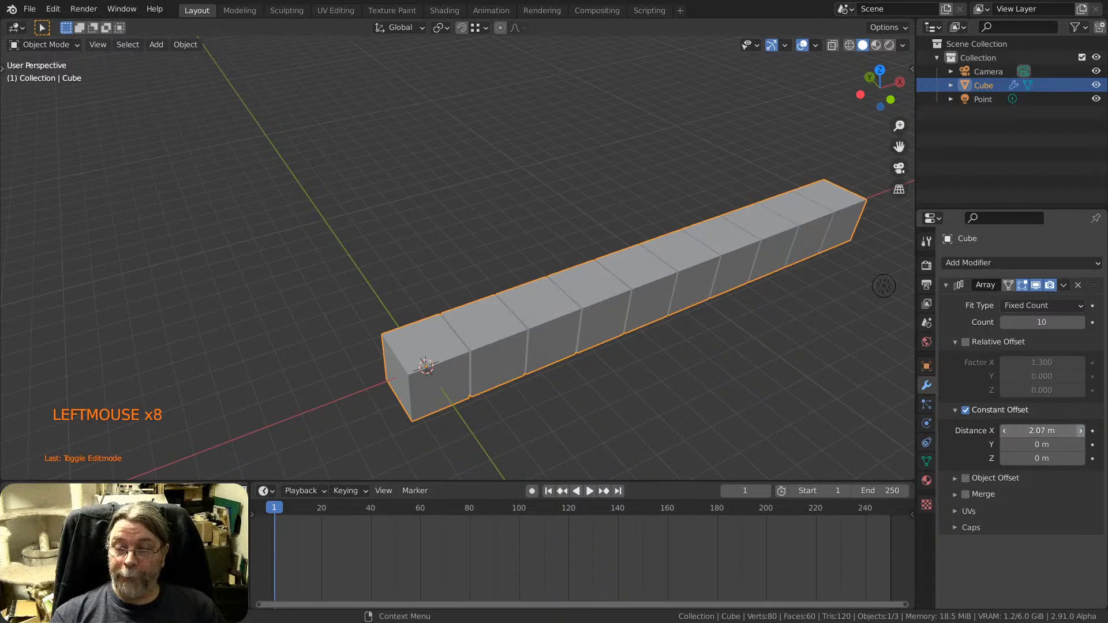
left_click(1082, 431)
left_click(1083, 432)
left_click(1083, 431)
left_click(1083, 431)
left_click(1082, 431)
Run the array along the Y axis by setting the constant offset's X distance to 0 and Y to 2.1 m.
middle_click_drag(612, 323, 562, 311)
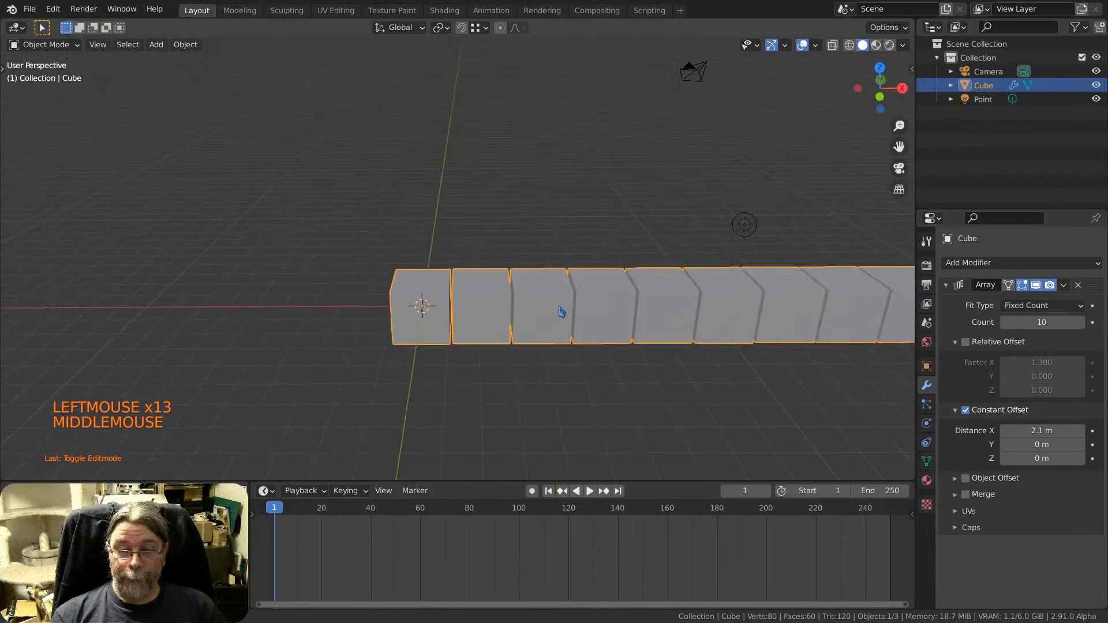
scroll(419, 315, "up", 2)
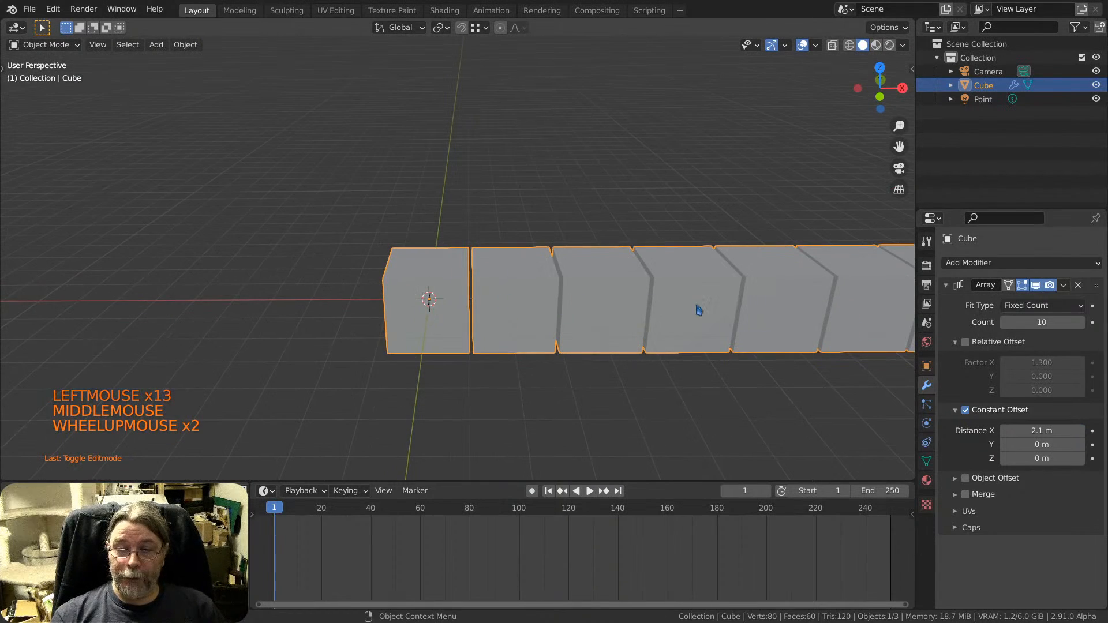
middle_click_drag(656, 302, 494, 310)
scroll(494, 310, "down", 2)
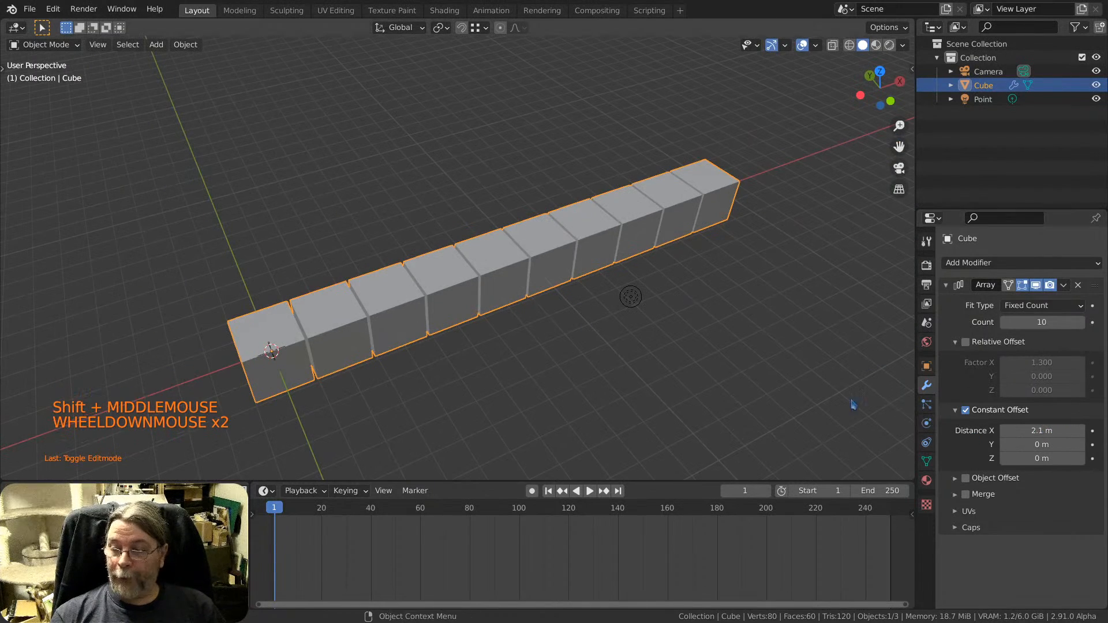
middle_click_drag(271, 345, 351, 340)
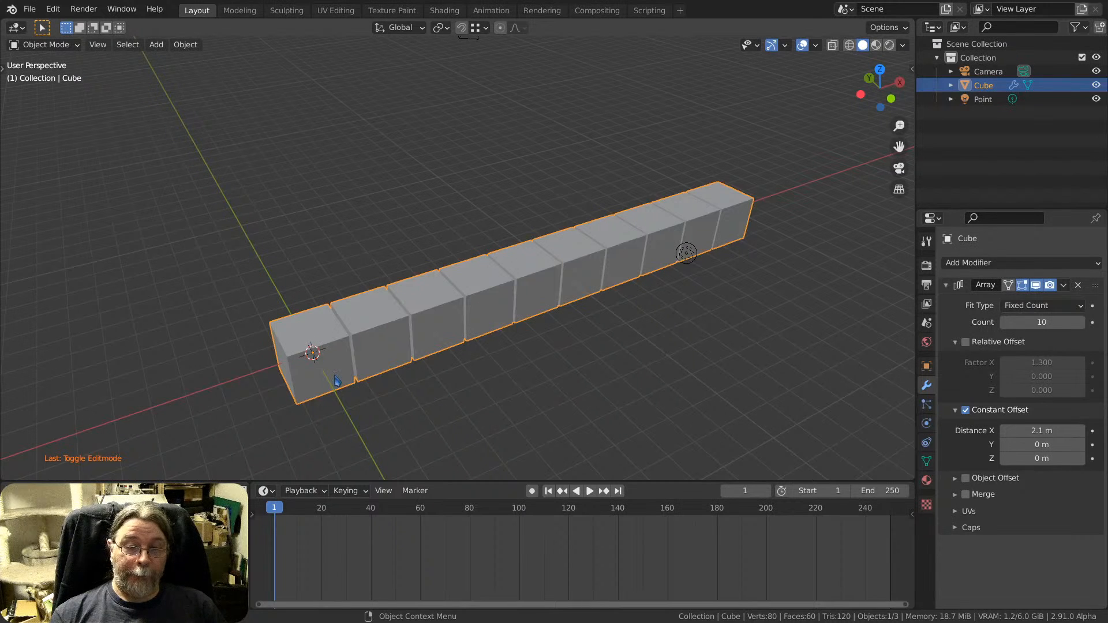
left_click(1067, 435)
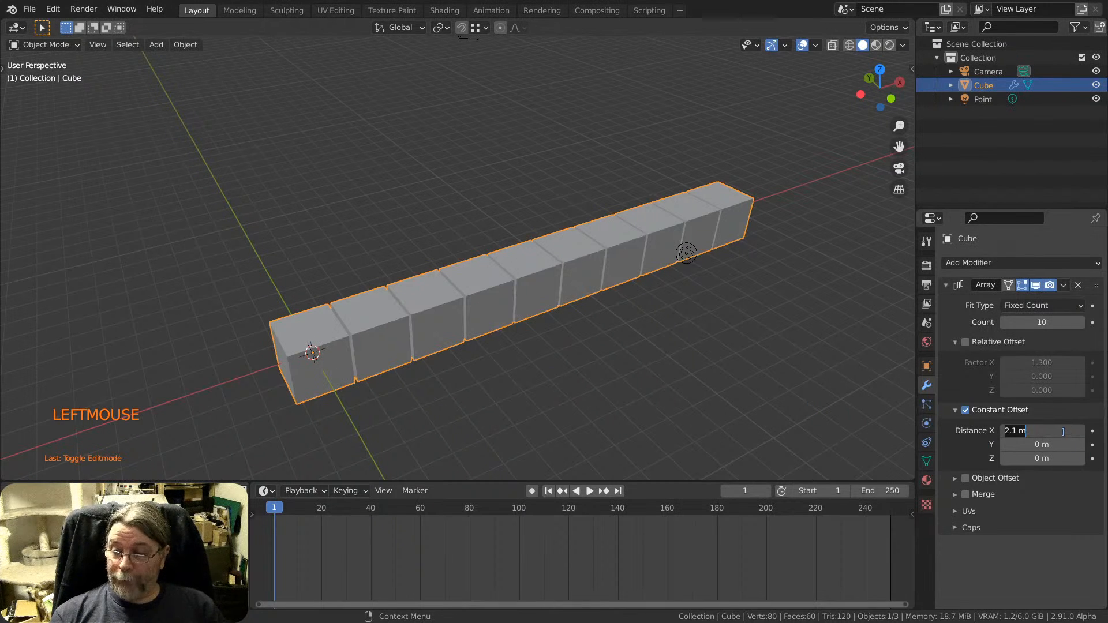
type("0")
key("Tab")
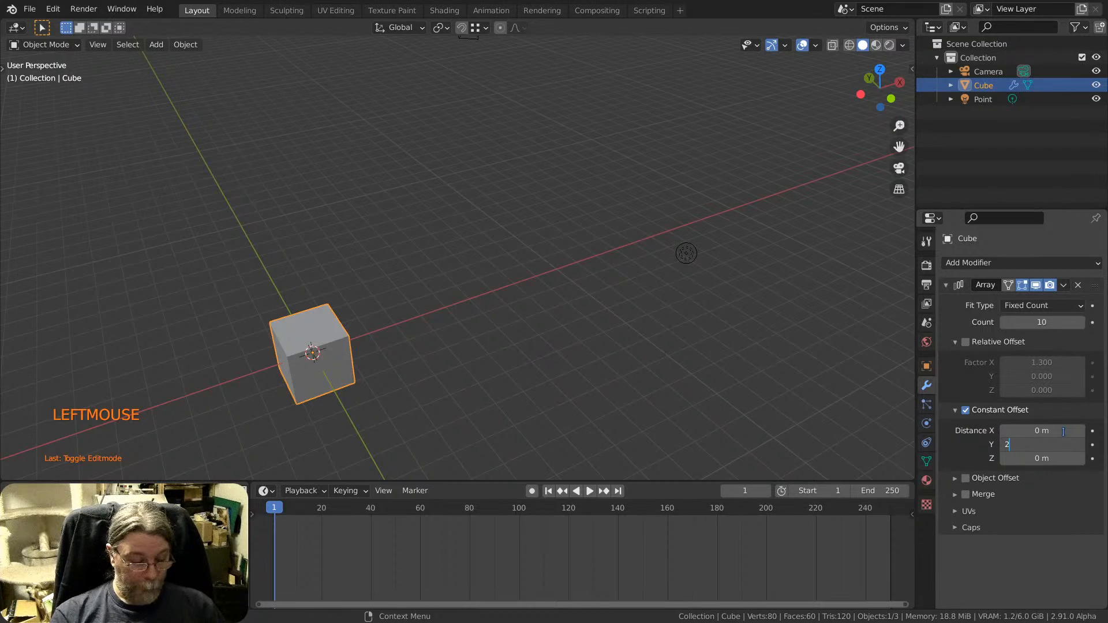
key("Return")
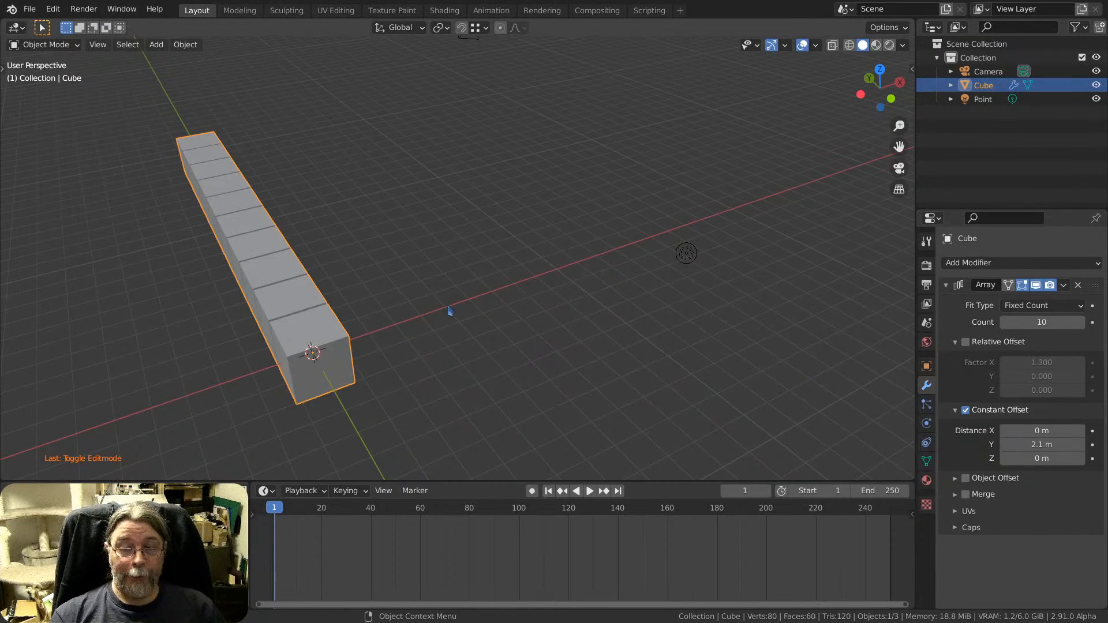
Stack the array vertically by setting the constant offset's Y distance to 0 and Z to 2.1 m.
middle_click_drag(450, 310, 364, 279)
scroll(404, 282, "up", 2)
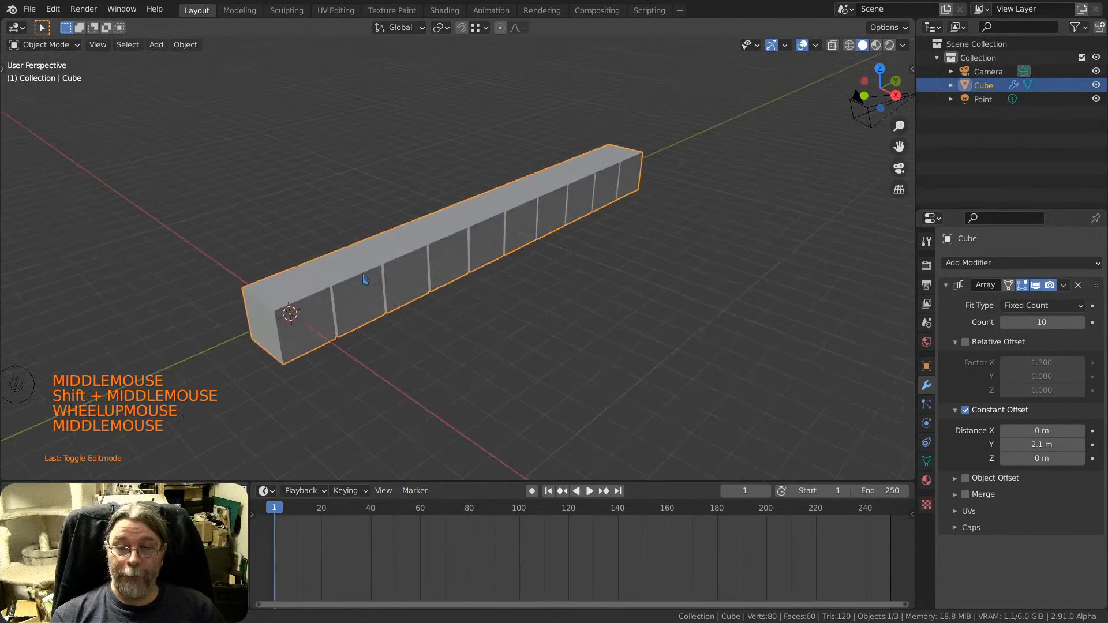
middle_click_drag(456, 237, 510, 308, "shift")
scroll(478, 245, "down", 3)
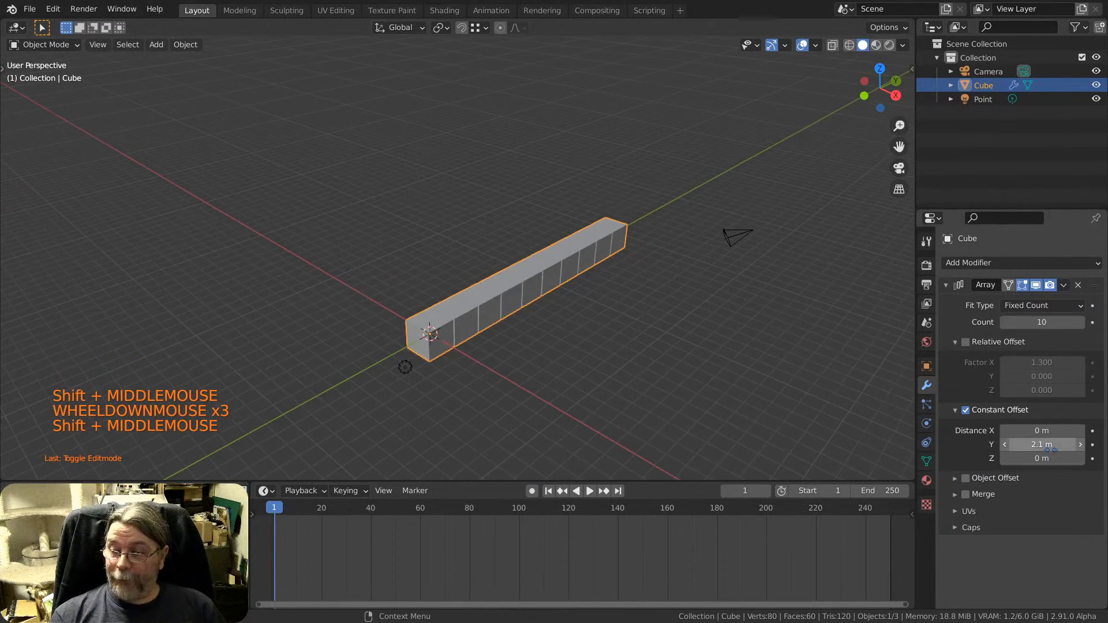
left_click(1022, 443)
type("0")
key("Tab")
type("2")
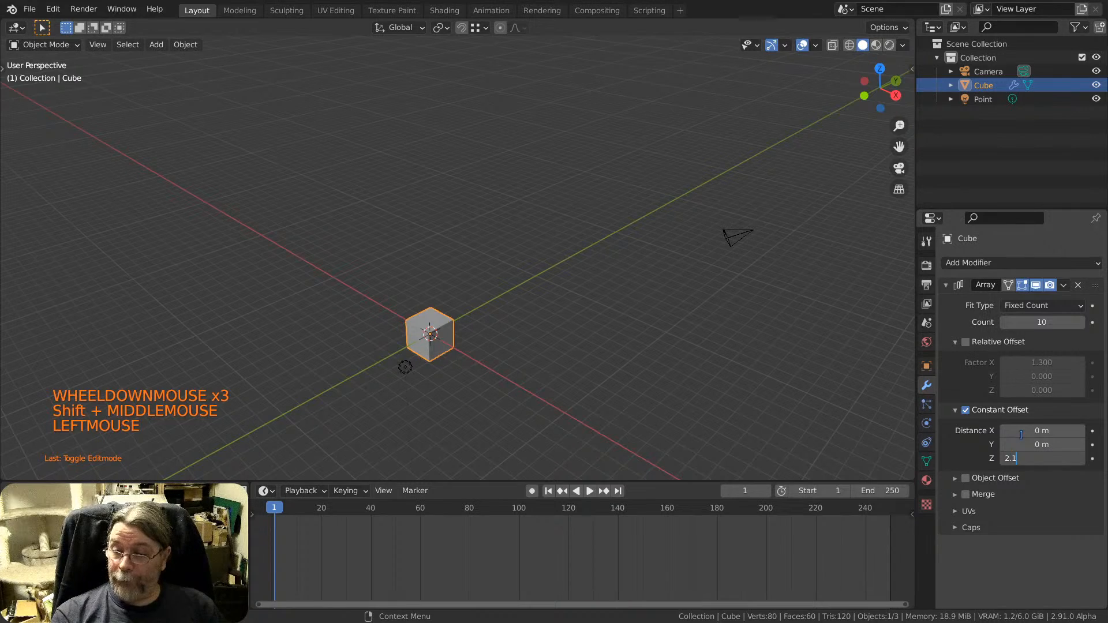
type(".1")
key("Return")
Make the array run diagonally by setting the constant offset's Z distance to 0 and both X and Y to 2.1 m.
scroll(490, 268, "down", 3)
scroll(550, 310, "up", 2)
middle_click_drag(491, 267, 585, 334, "shift")
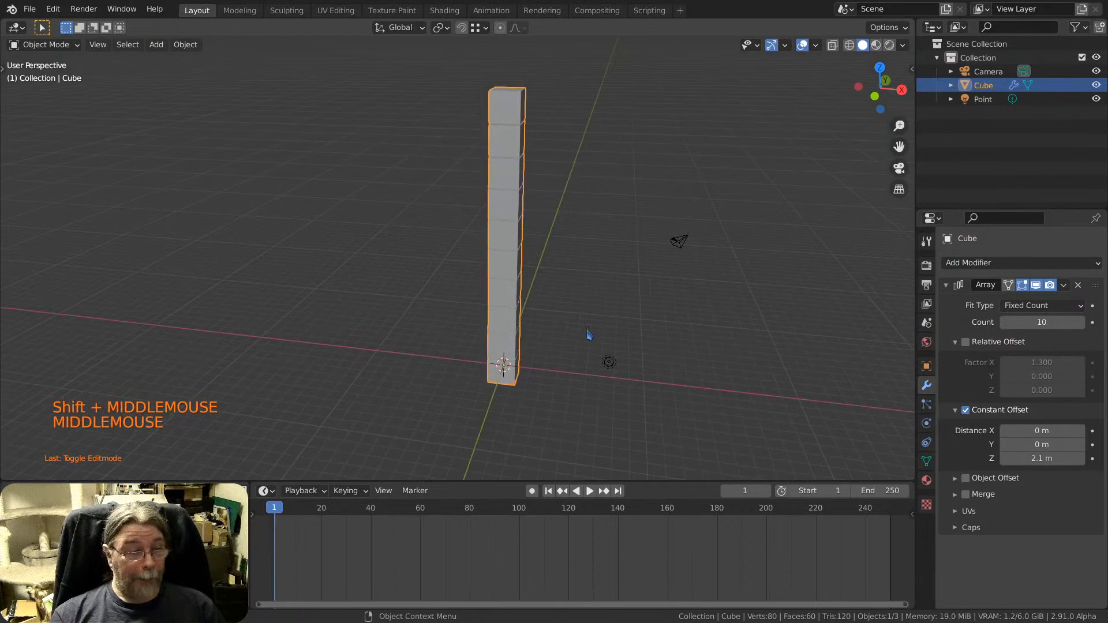
left_click(1042, 456)
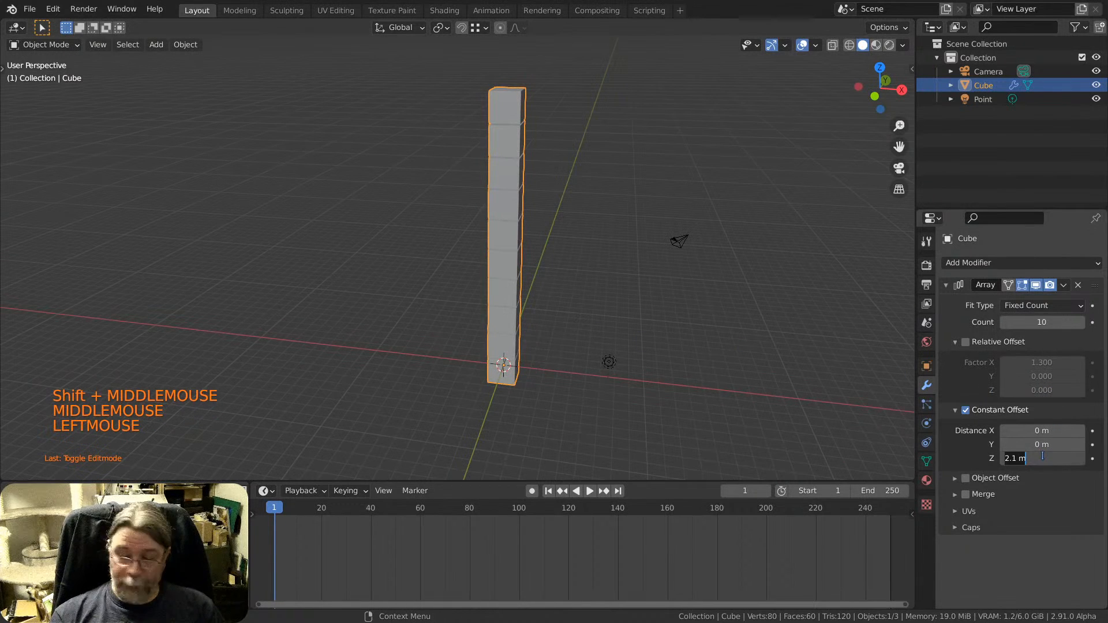
type("0")
key("shift+Tab")
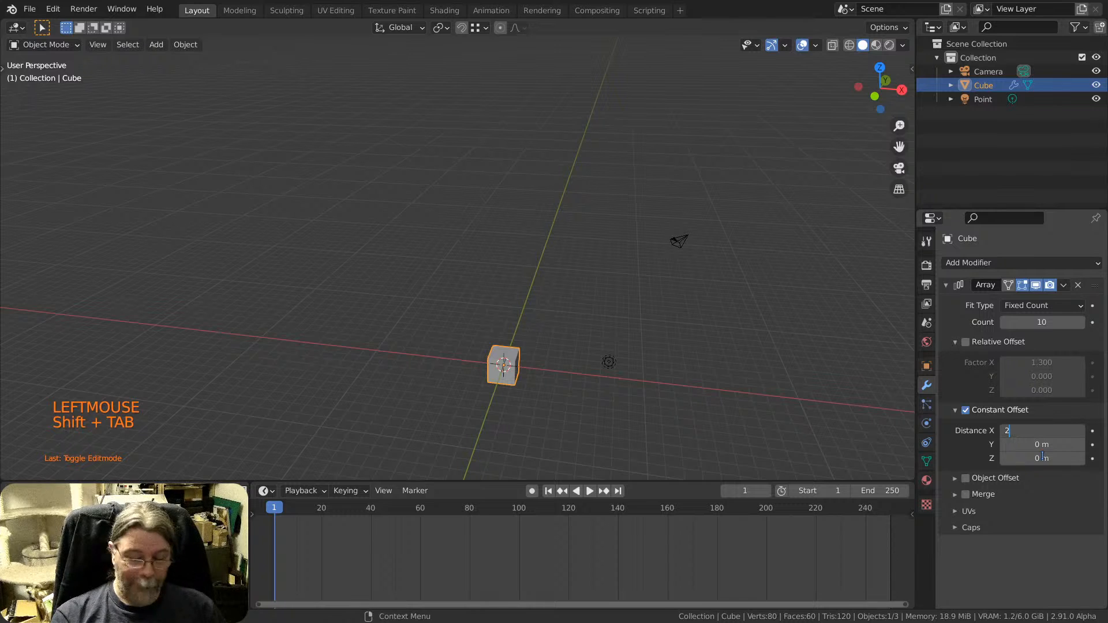
type("2.1")
key("Tab")
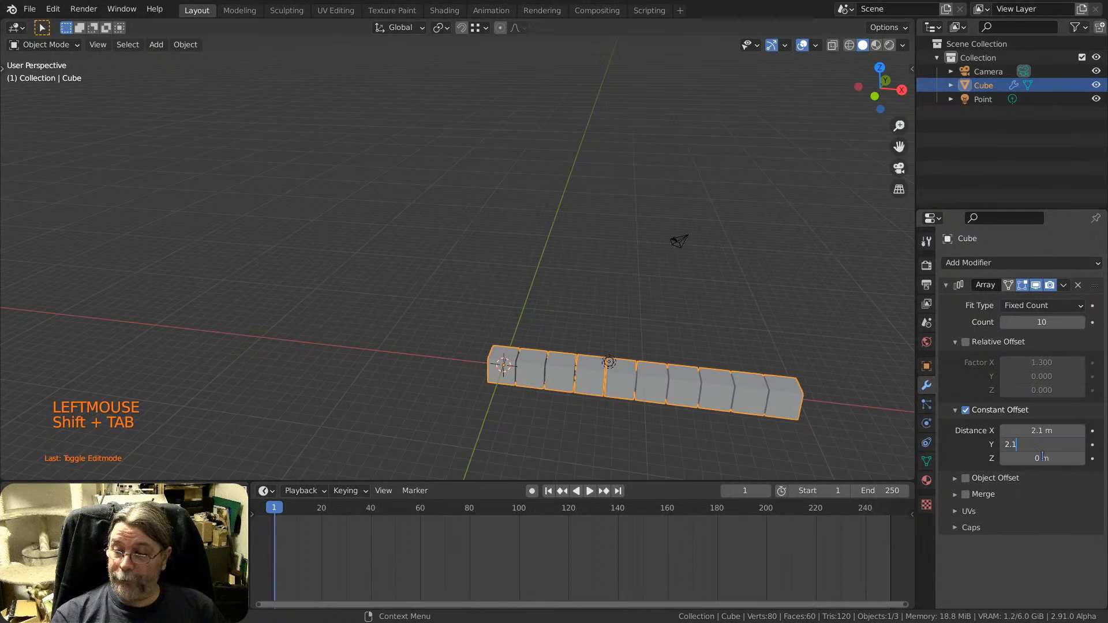
key("Tab")
key("Return")
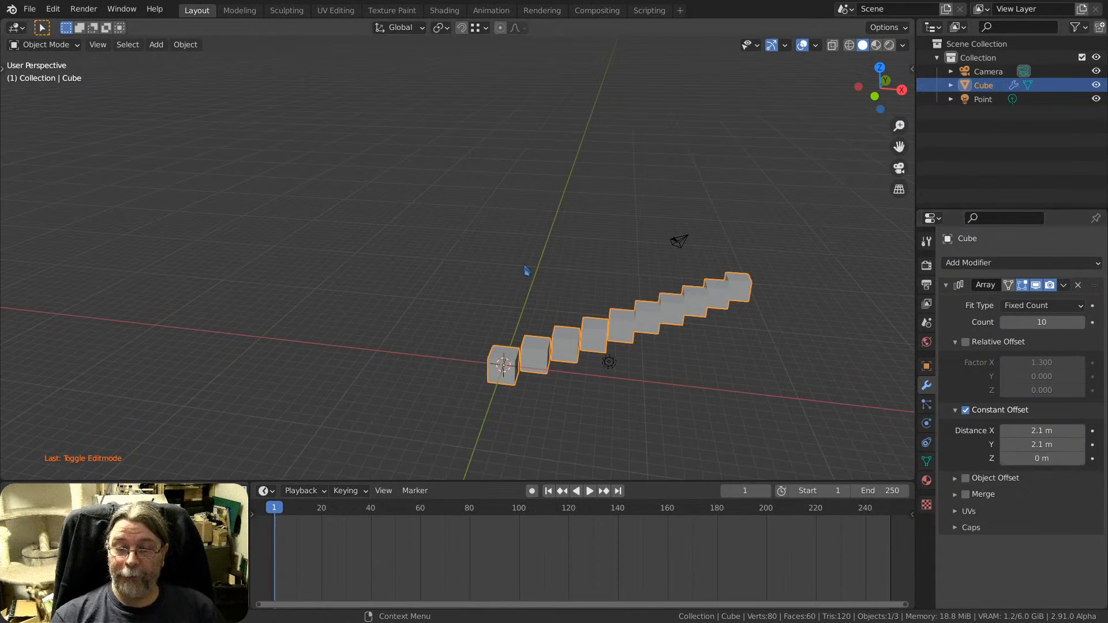
Examine the diagonal row of arrayed cubes from above and at closer range.
middle_click_drag(525, 277, 571, 347)
middle_click_drag(573, 328, 403, 416, "shift")
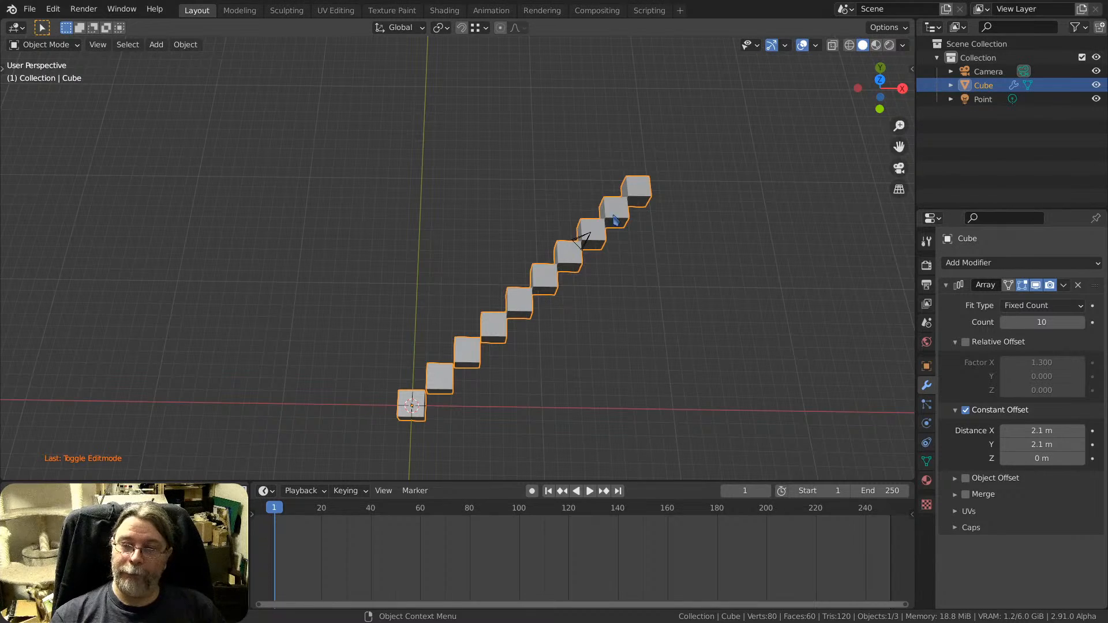
middle_click_drag(431, 392, 439, 352)
scroll(432, 398, "up", 2)
middle_click_drag(429, 401, 447, 344, "shift")
scroll(429, 366, "up", 2)
scroll(448, 344, "down", 2)
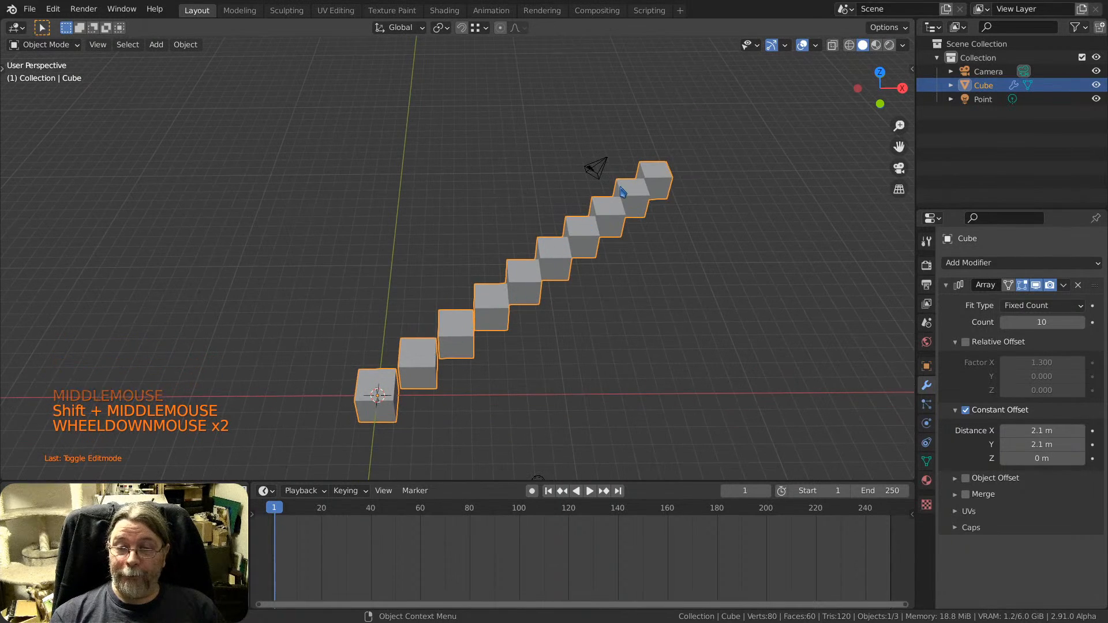
scroll(485, 355, "up", 2)
scroll(392, 374, "down", 1)
In Edit Mode, add two centred loop cuts to the original cube that cross on its top face.
left_click(374, 385)
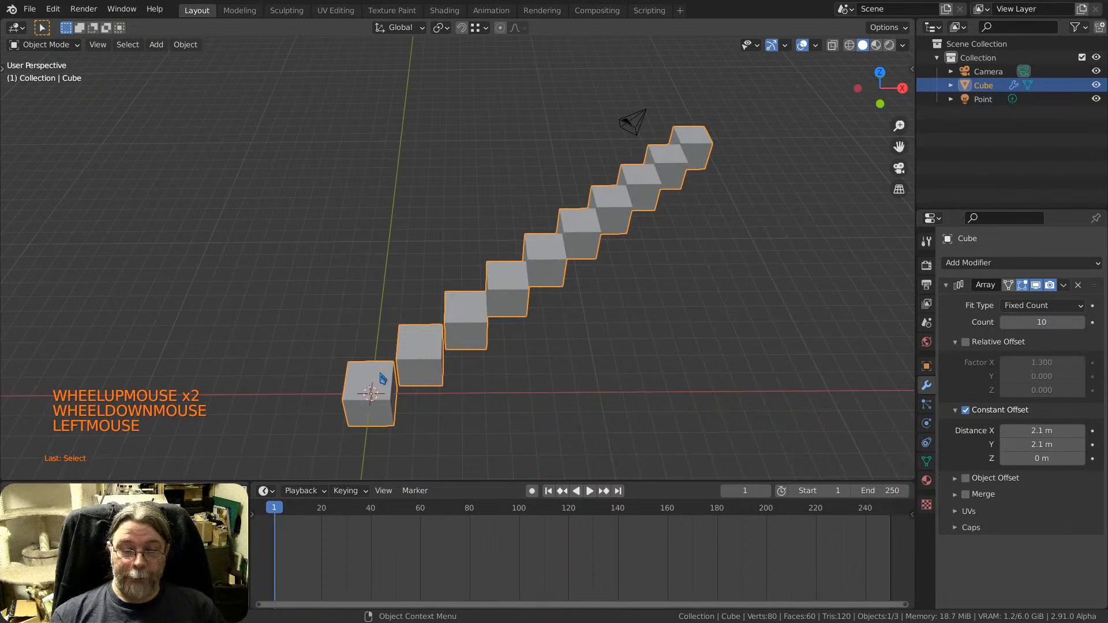
key("Tab")
scroll(377, 387, "up", 3)
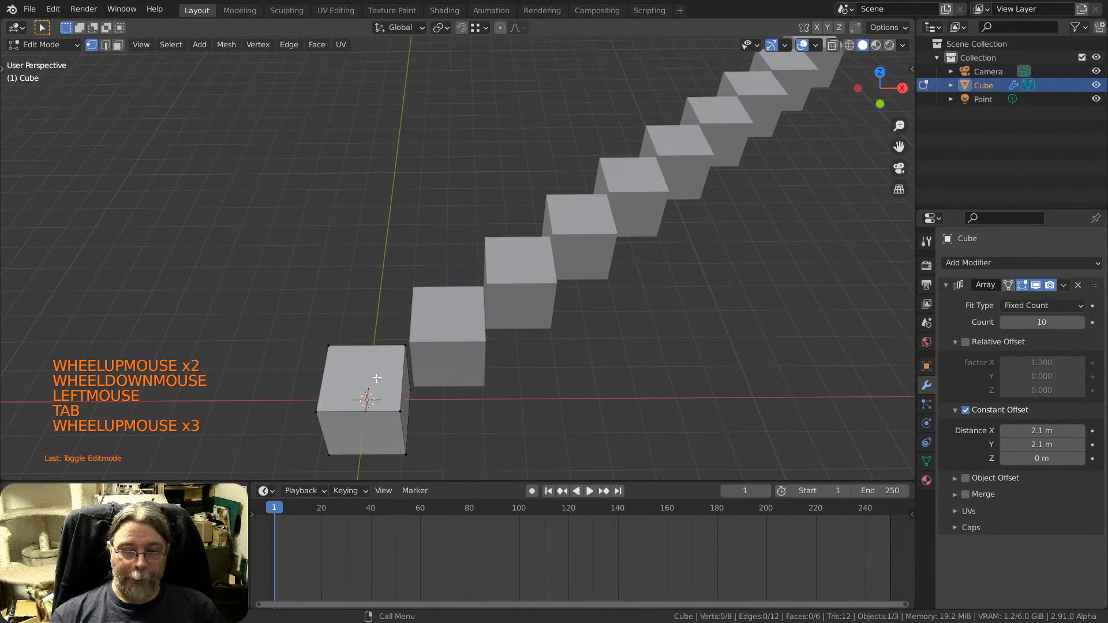
key("ctrl+r")
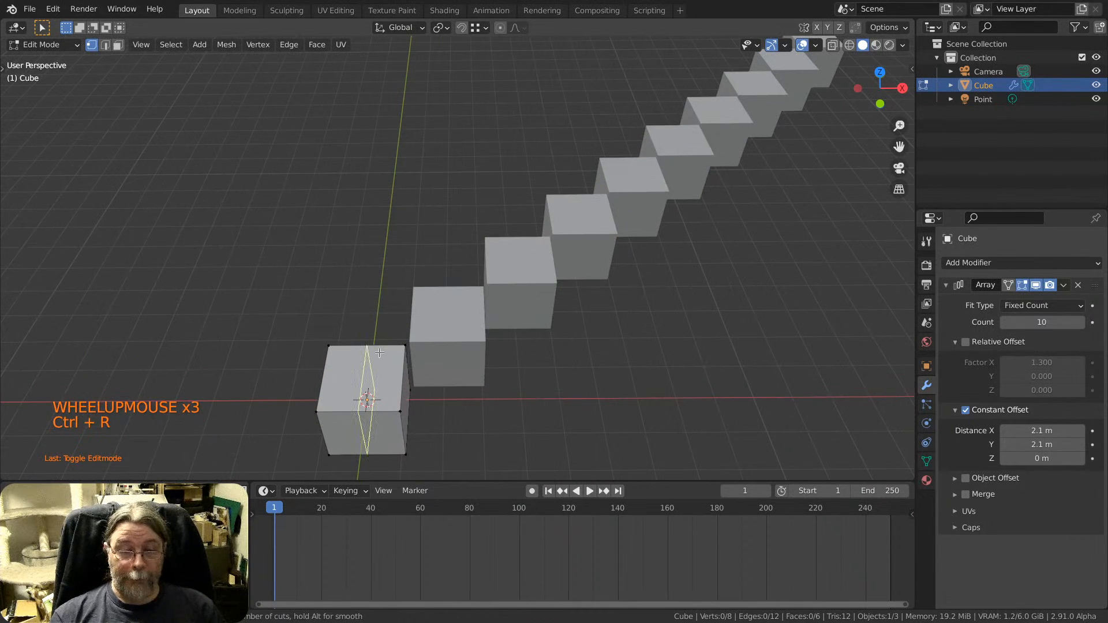
left_click(370, 357)
left_click(370, 363)
key("ctrl+r")
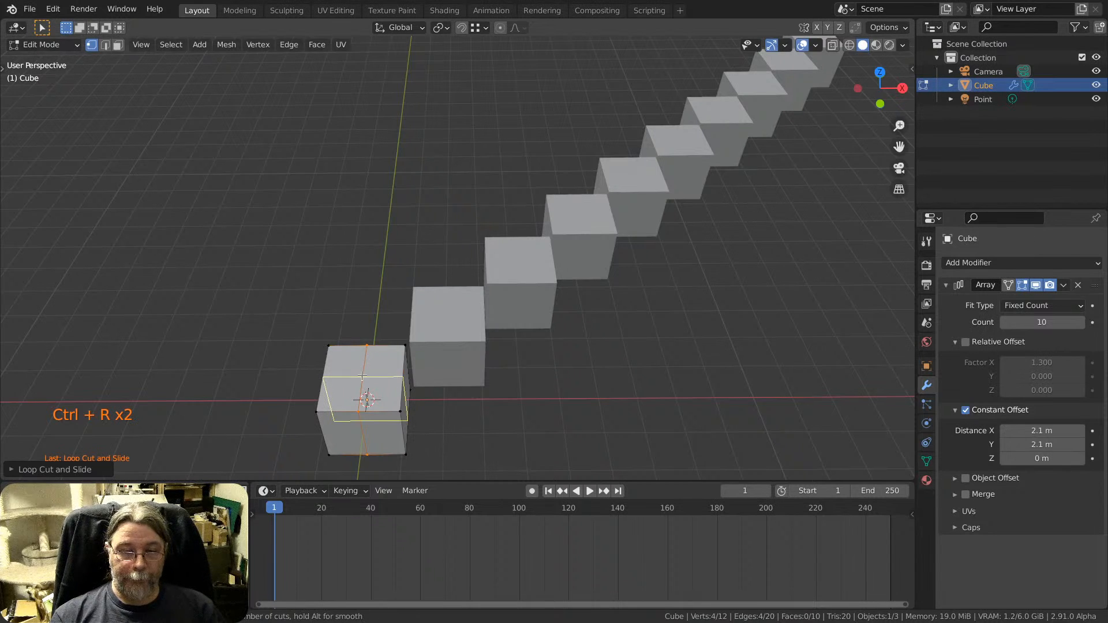
left_click(362, 376)
left_click(362, 376)
Raise the centre vertex of the original cube's top face about 2 m along Z to form a spire.
left_click(366, 377)
scroll(370, 379, "up", 2)
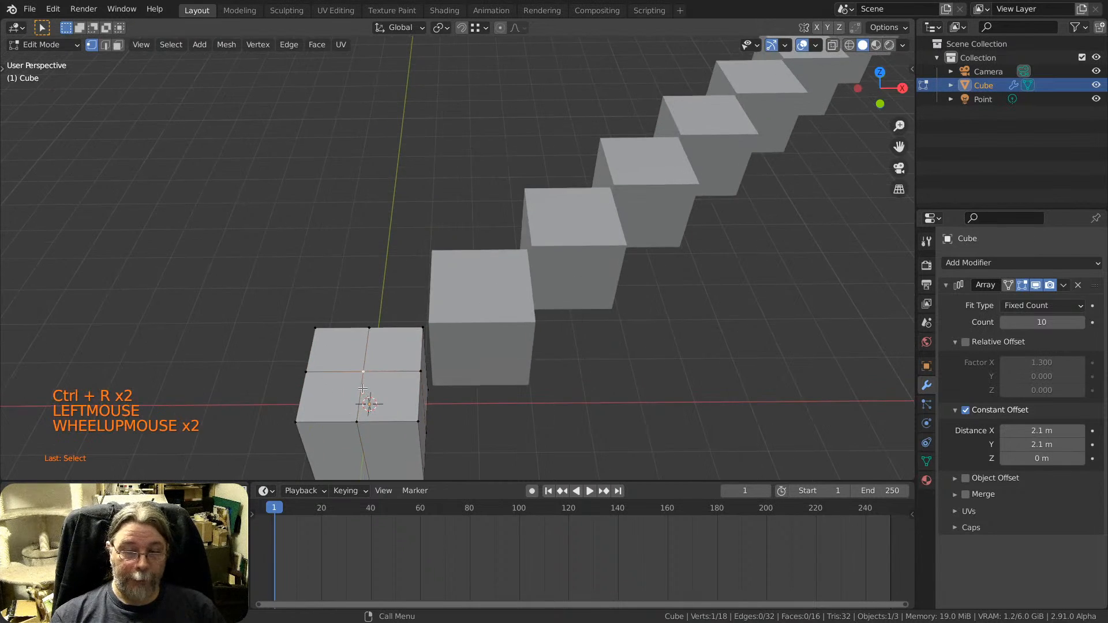
middle_click_drag(370, 380, 352, 358)
key("g")
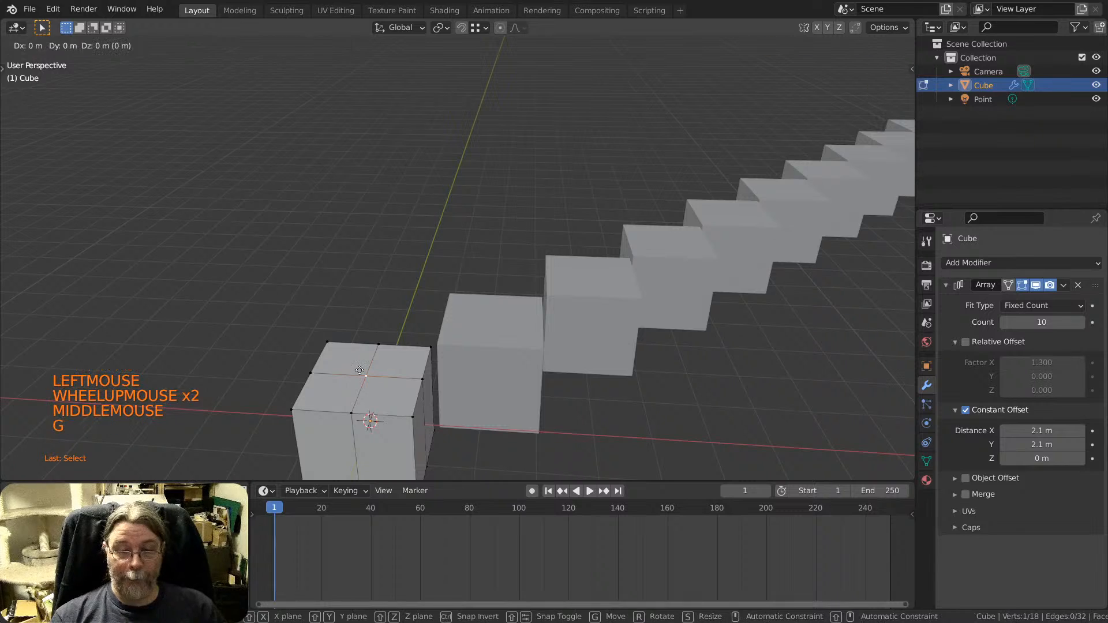
key("z")
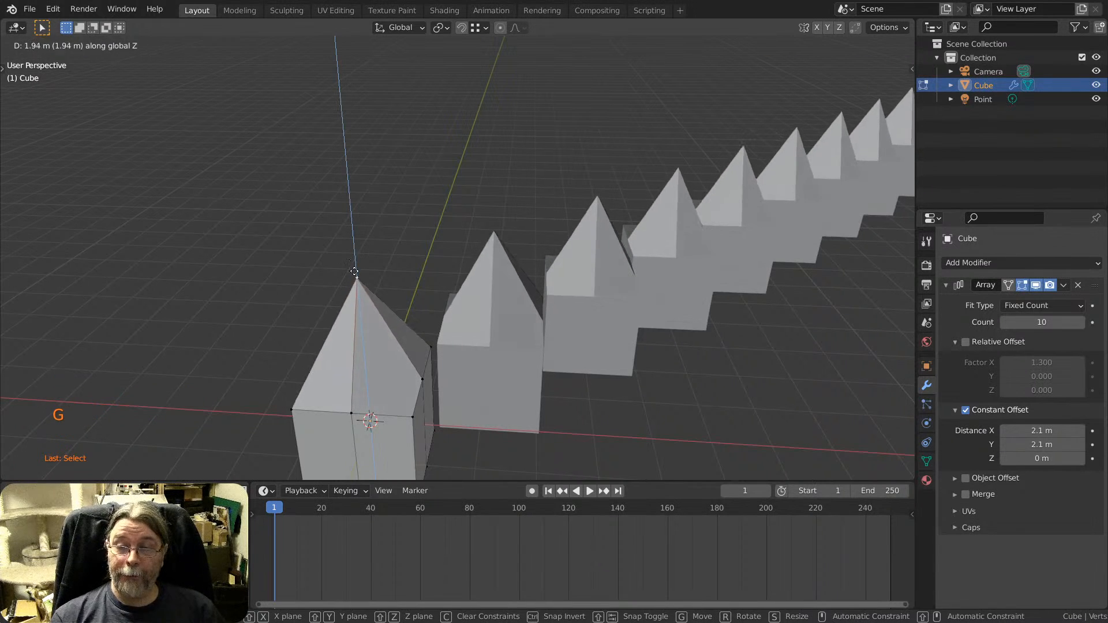
left_click(355, 267)
Select the original cube's whole linked mesh and try rotating it about the global Z axis.
middle_click_drag(358, 271, 484, 289)
scroll(536, 302, "down", 4)
scroll(519, 309, "up", 2)
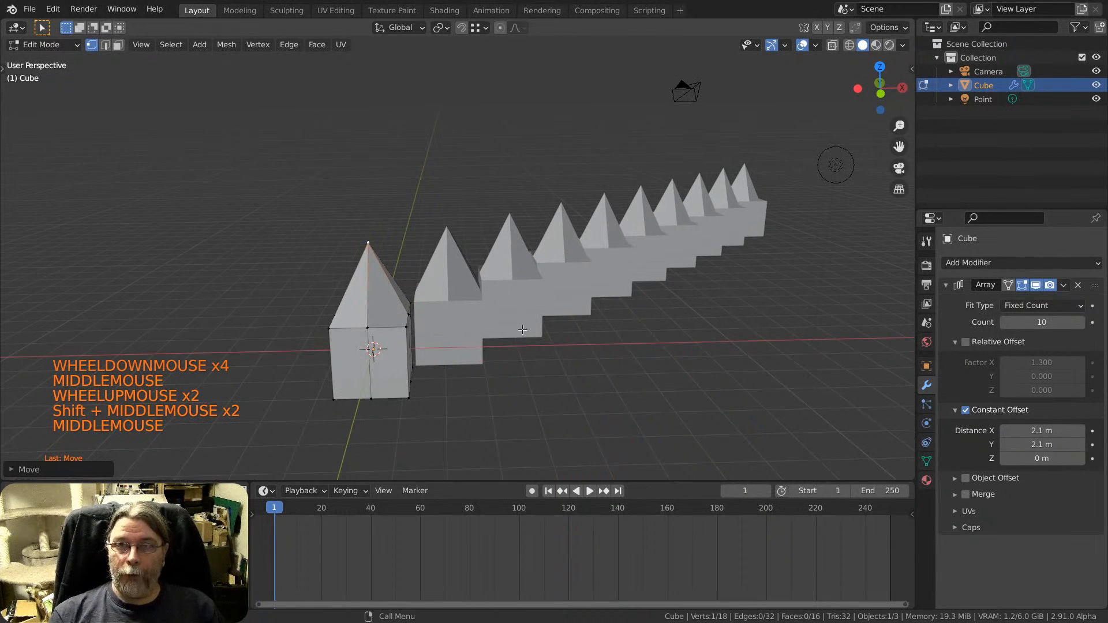
middle_click_drag(425, 297, 398, 289)
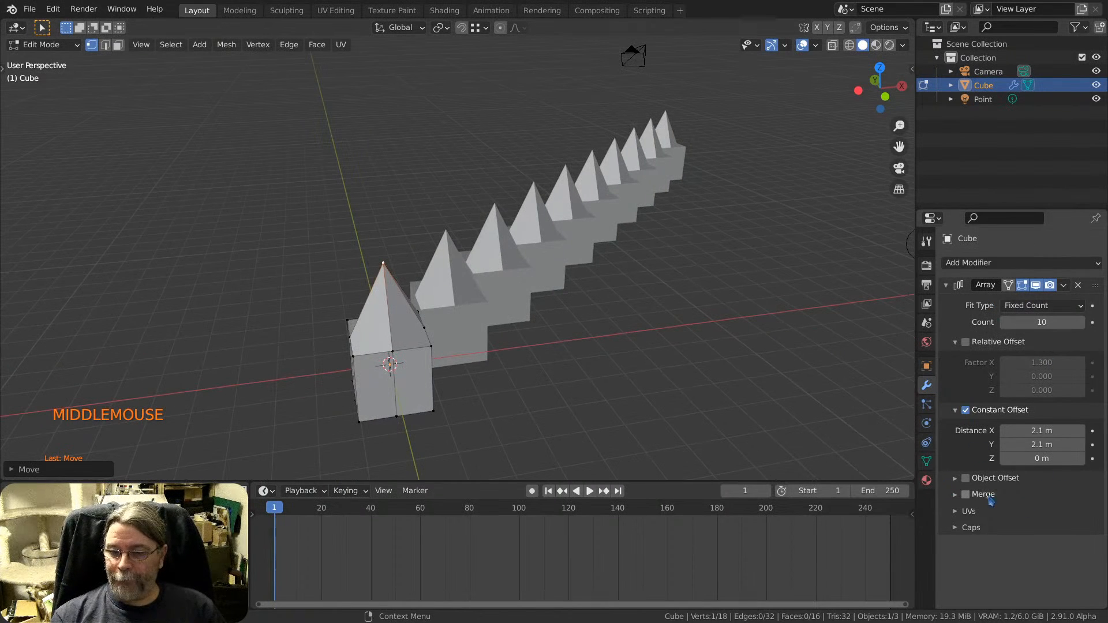
middle_click_drag(403, 306, 461, 354, "shift")
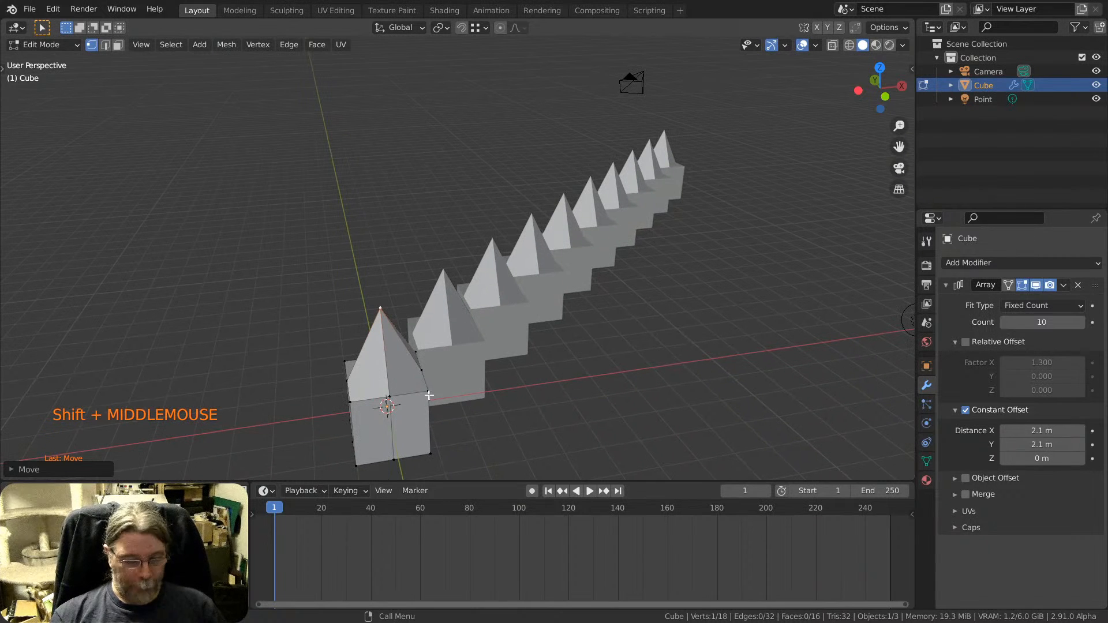
key("l")
key("r")
key("z")
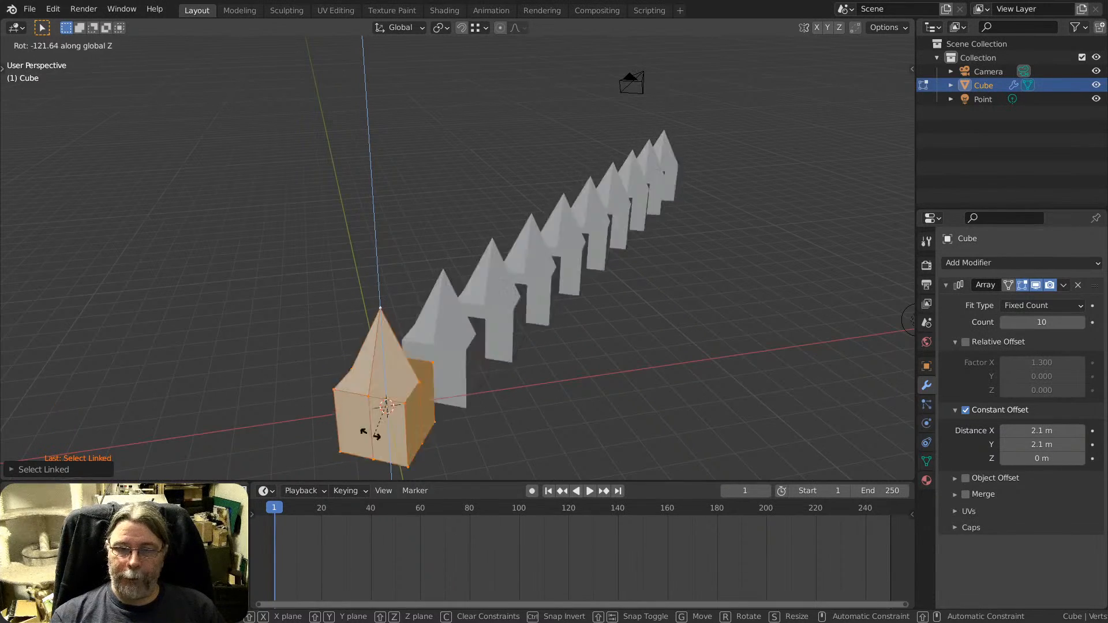
key("Escape")
Set the constant offset's Y distance to 0 so the spired cubes line up along X.
middle_click_drag(425, 390, 505, 276, "shift")
scroll(523, 284, "down", 2)
scroll(524, 288, "up", 1)
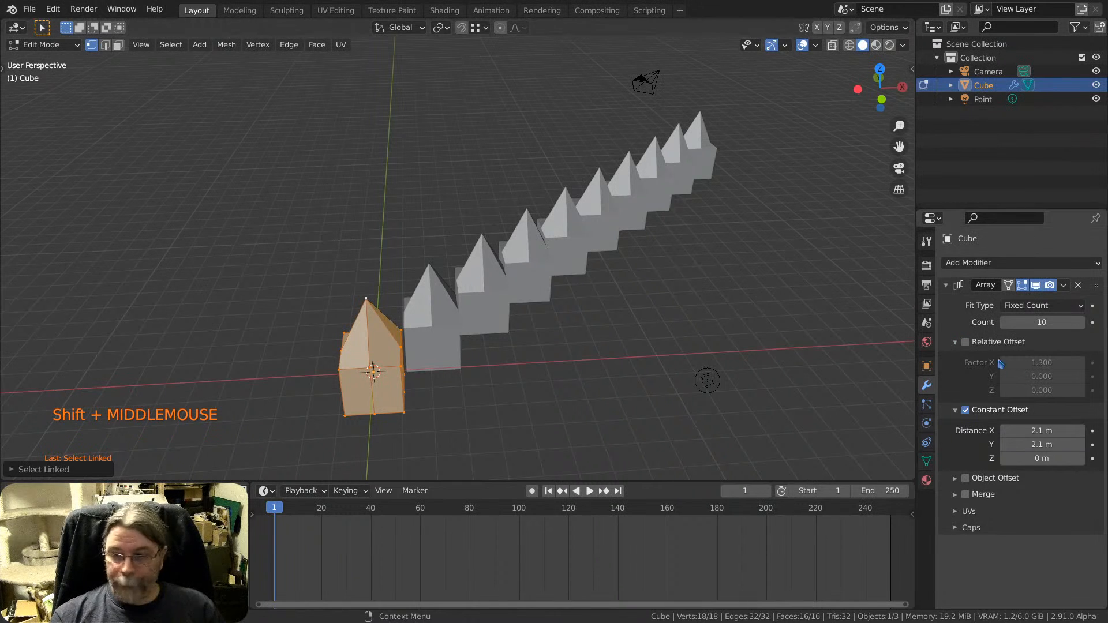
left_click(1051, 431)
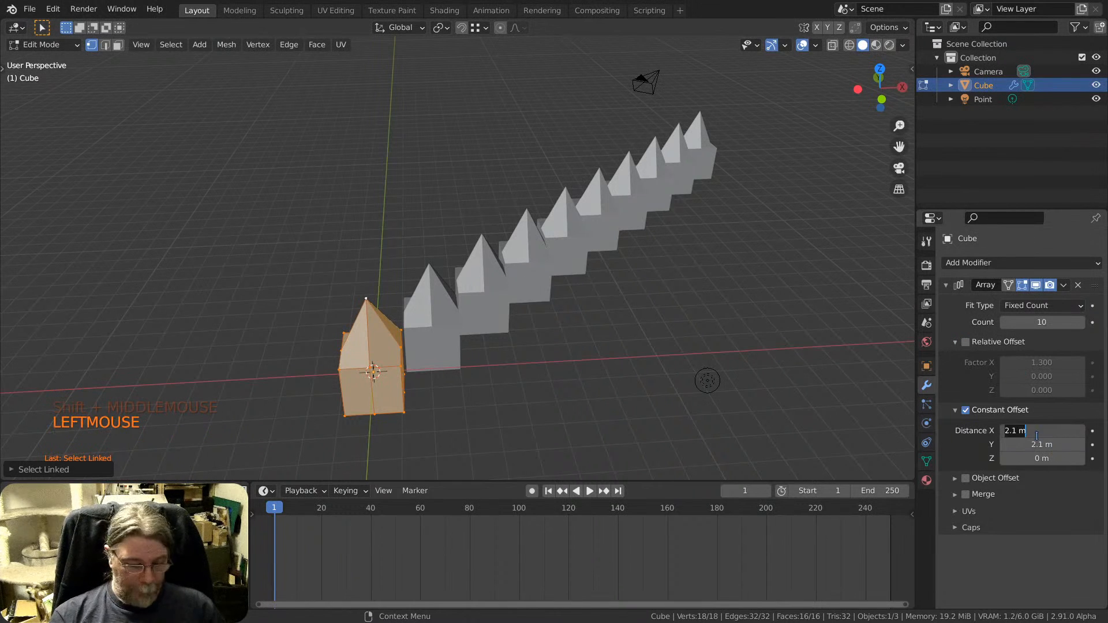
key("Tab")
type("0")
key("Tab")
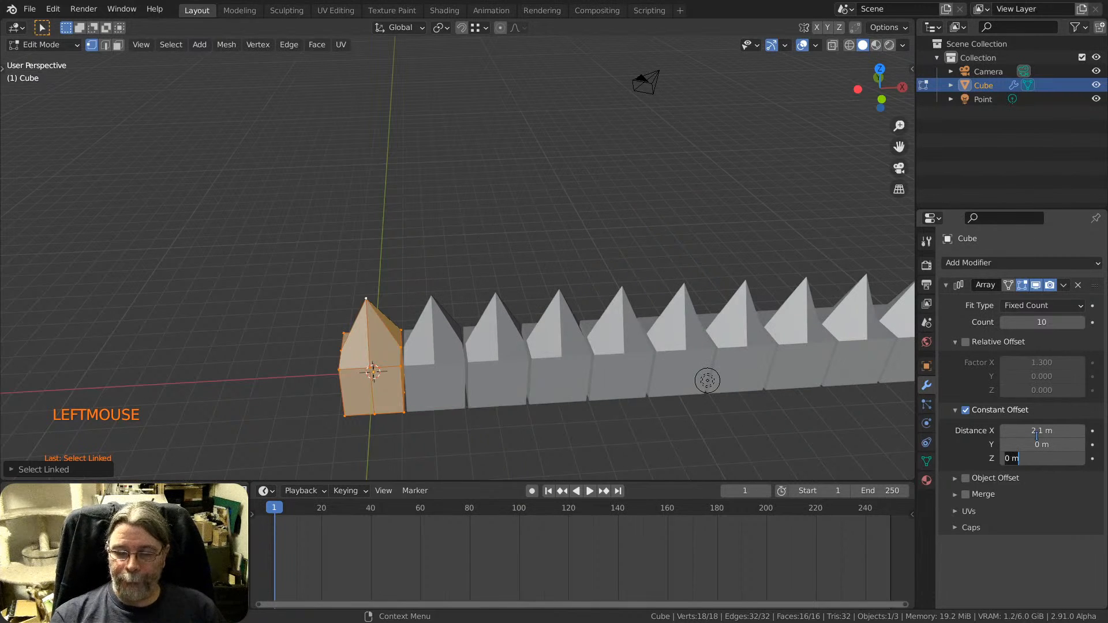
Dissolve the apex vertex of the original cube's spire.
middle_click_drag(656, 303, 564, 248, "shift")
scroll(607, 279, "down", 2)
scroll(364, 246, "up", 2)
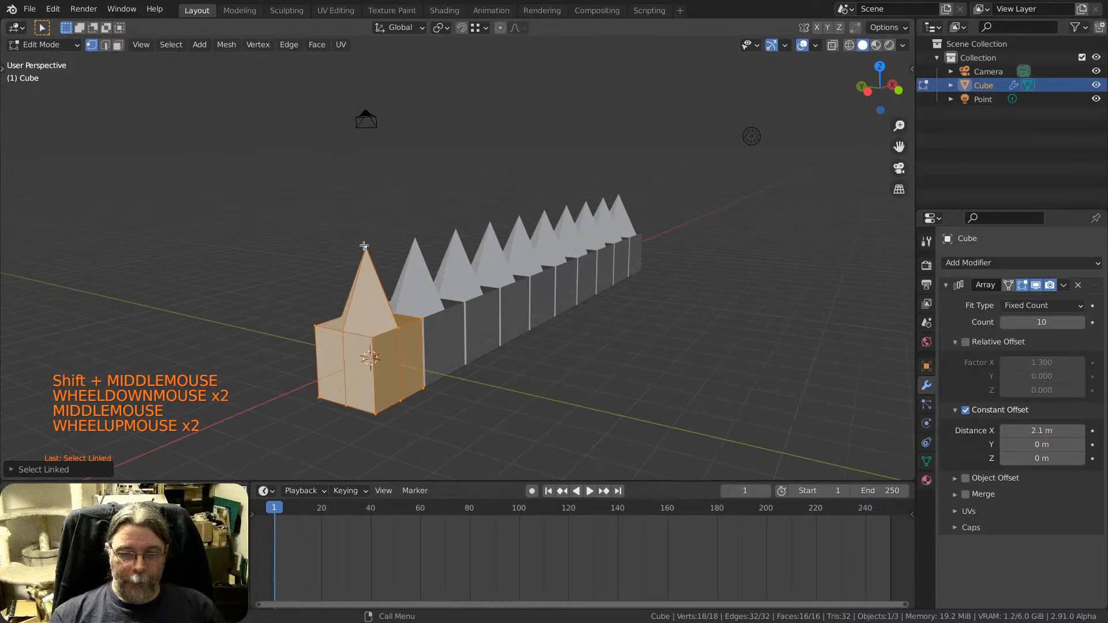
left_click(366, 248)
key("x")
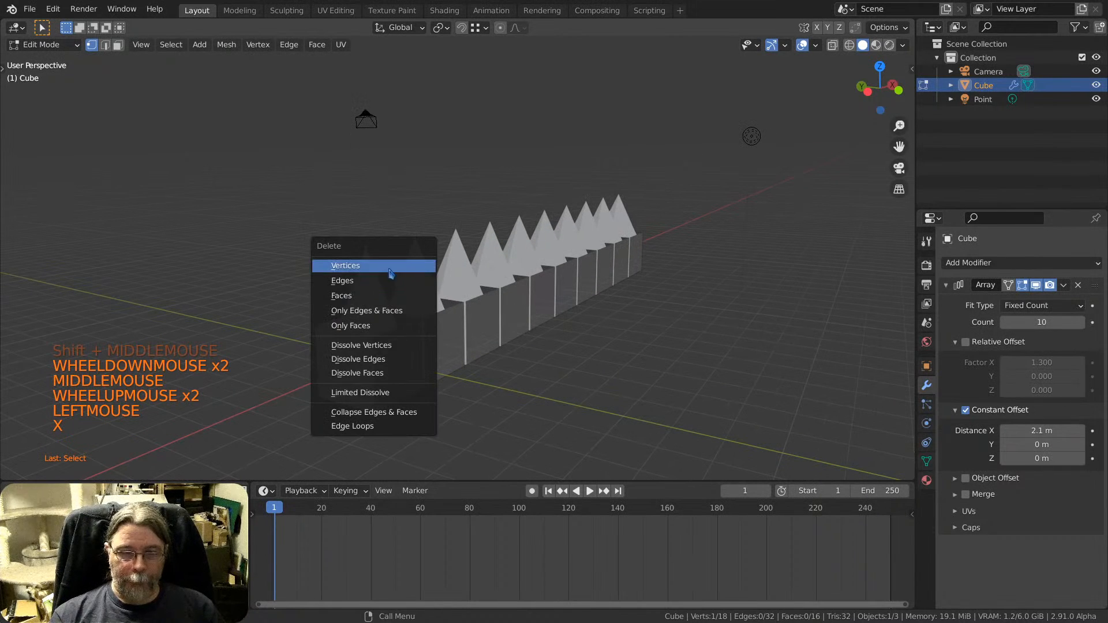
left_click(381, 346)
scroll(378, 335, "up", 3)
Dissolve the edges of both crossing loop cuts around the original cube's sides.
left_click(375, 341, "alt")
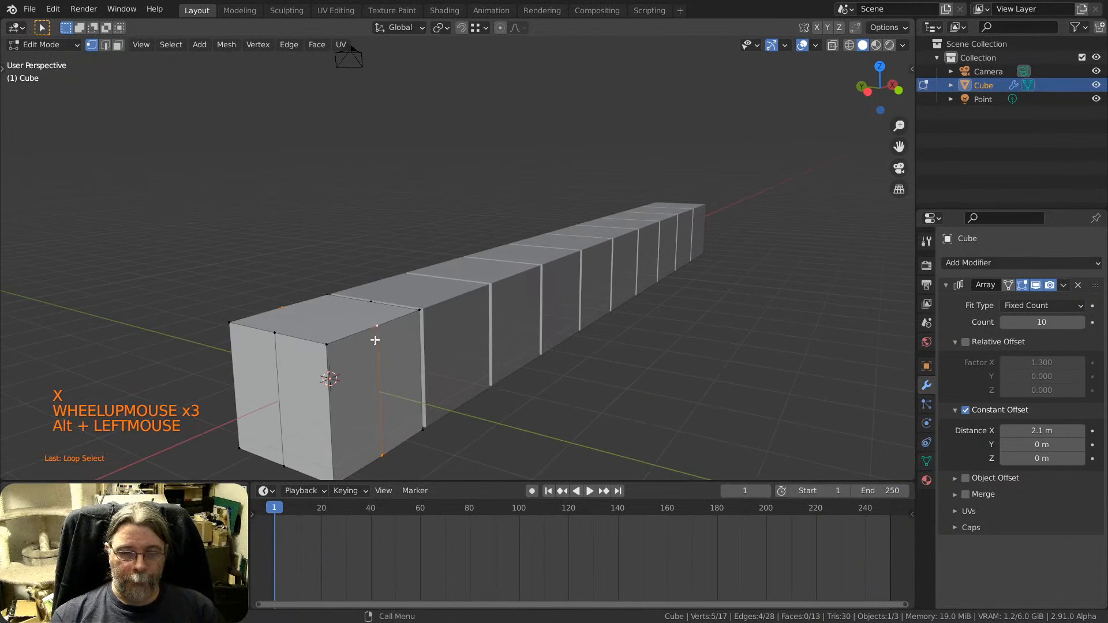
left_click(288, 355, "alt")
middle_click_drag(290, 326, 358, 365)
left_click(287, 326, "alt+shift")
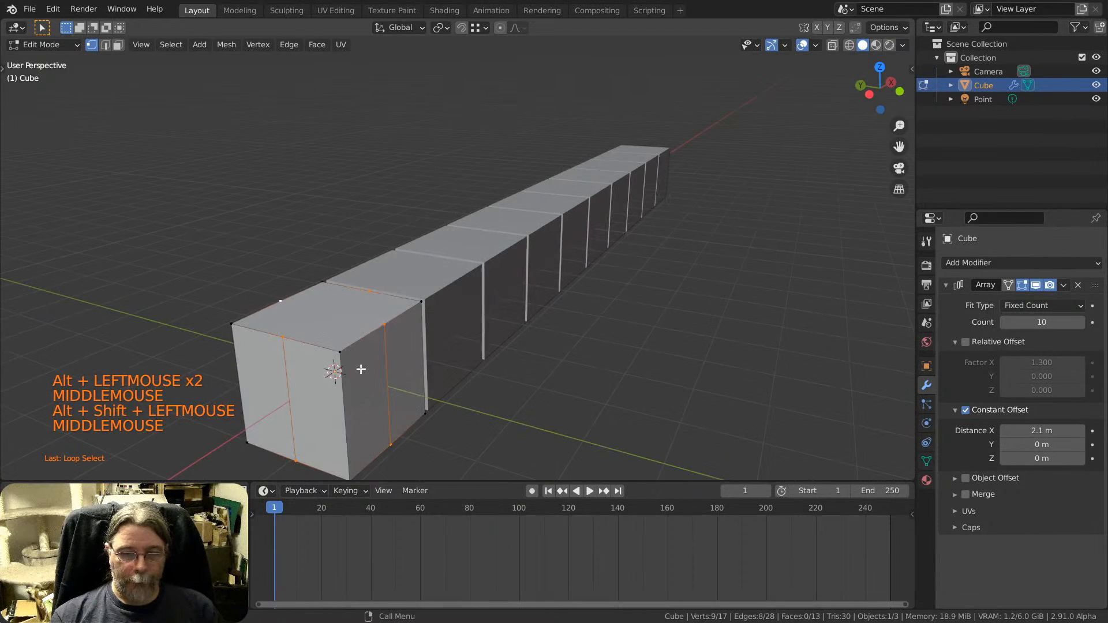
left_click(390, 356, "alt+shift")
key("x")
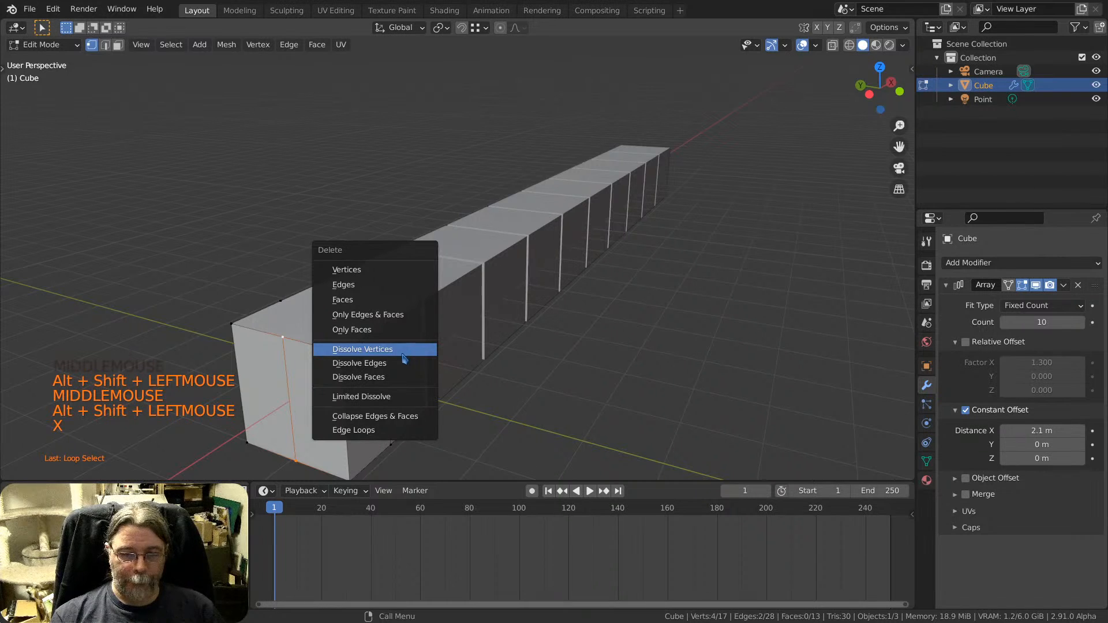
left_click(398, 363)
left_click(313, 324, "alt")
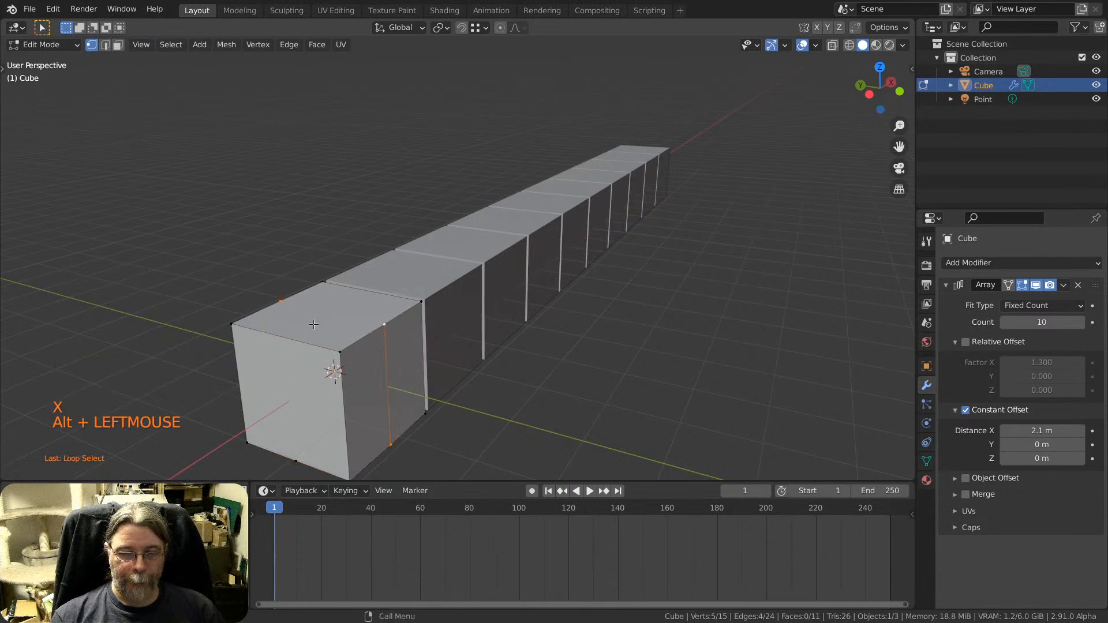
middle_click_drag(314, 324, 435, 317)
key("x")
left_click(445, 319)
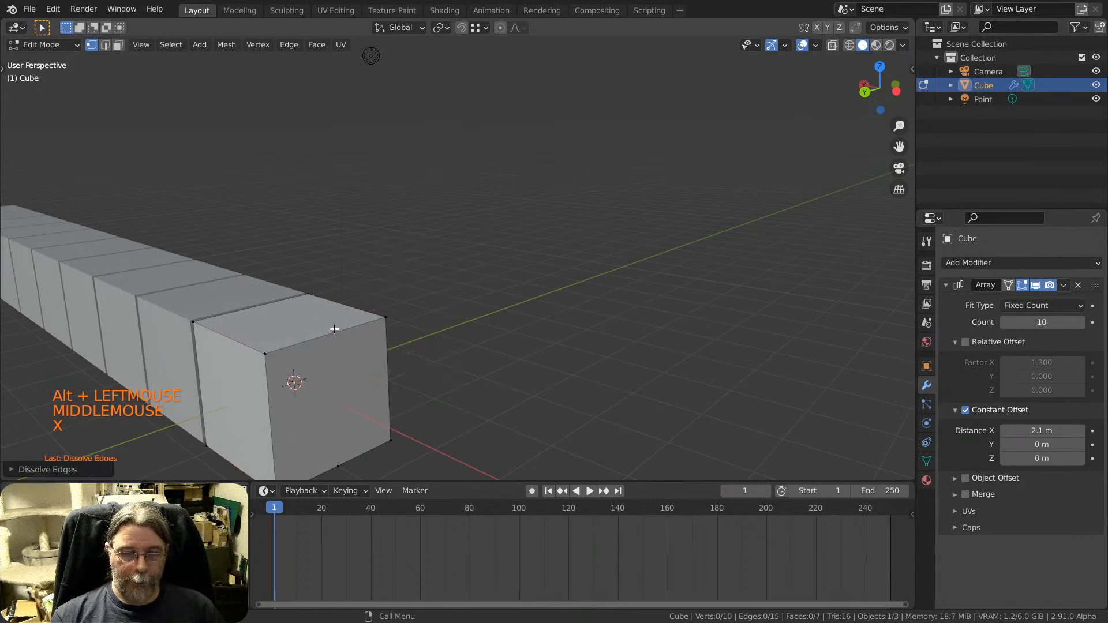
Dissolve the leftover loop-cut edge on the underside of the original cube and return to Object Mode.
middle_click_drag(334, 329, 216, 336)
middle_click_drag(485, 340, 435, 237)
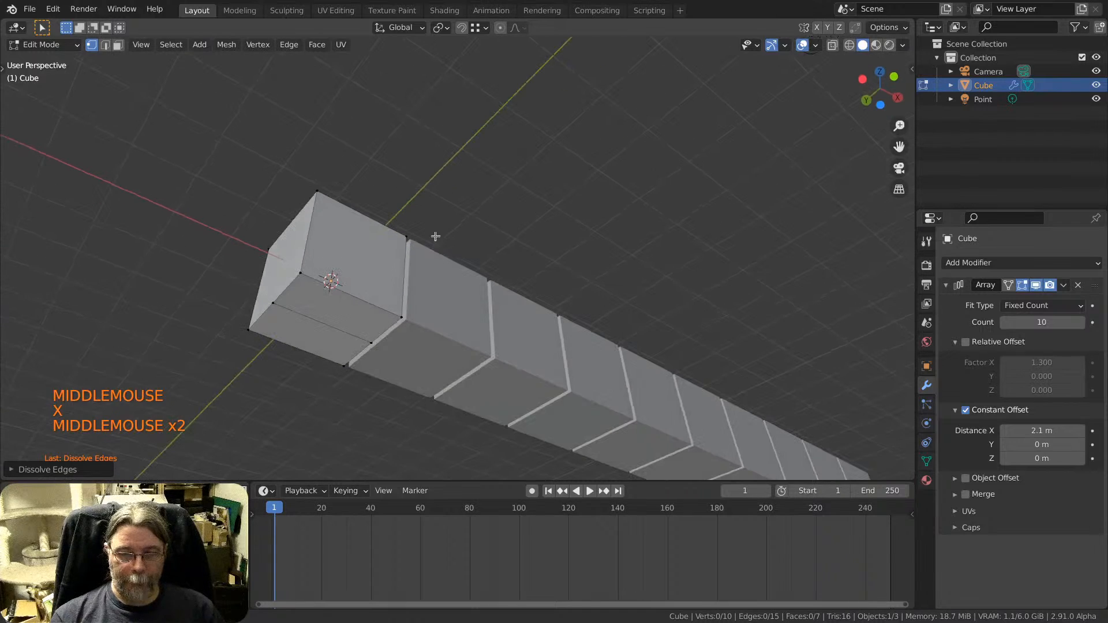
left_click(325, 323)
left_click(325, 323, "alt")
key("x")
left_click(325, 321)
middle_click_drag(325, 321, 421, 334)
scroll(384, 292, "up", 2)
key("Tab")
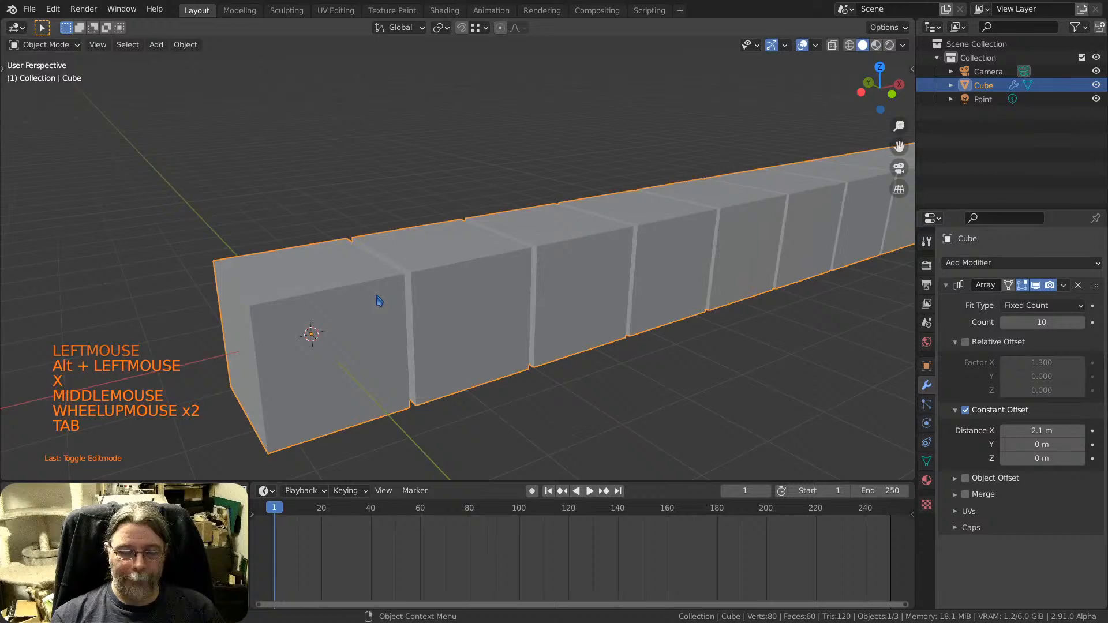
scroll(378, 300, "down", 3)
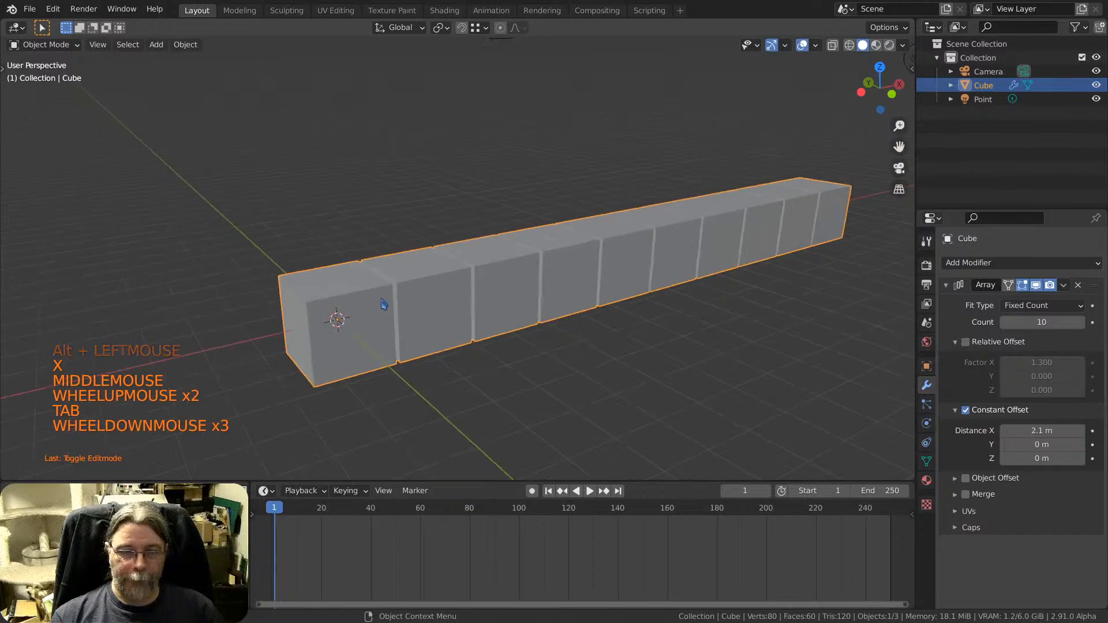
middle_click_drag(378, 300, 580, 279)
scroll(604, 261, "down", 1)
scroll(604, 261, "down", 2)
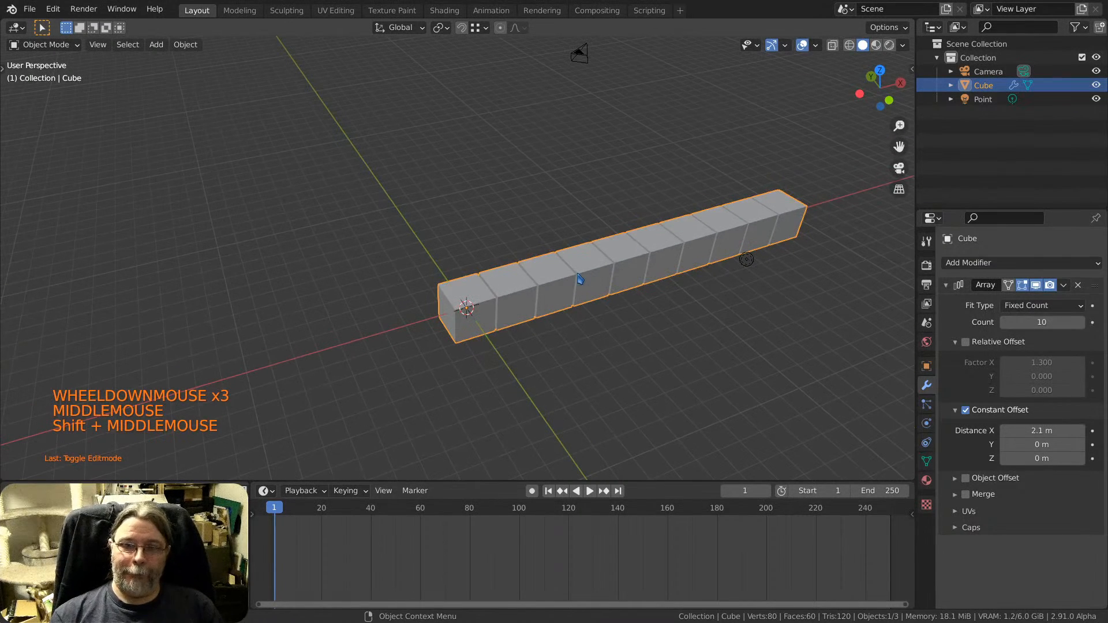
left_click(952, 290)
left_click(951, 290)
left_click(951, 291)
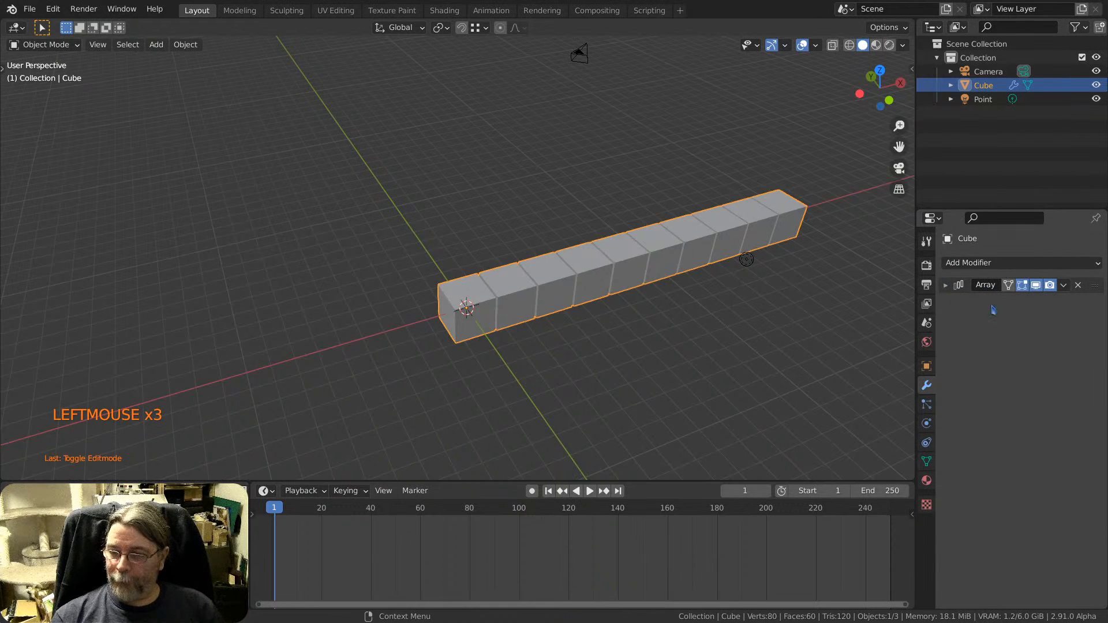
left_click(946, 287)
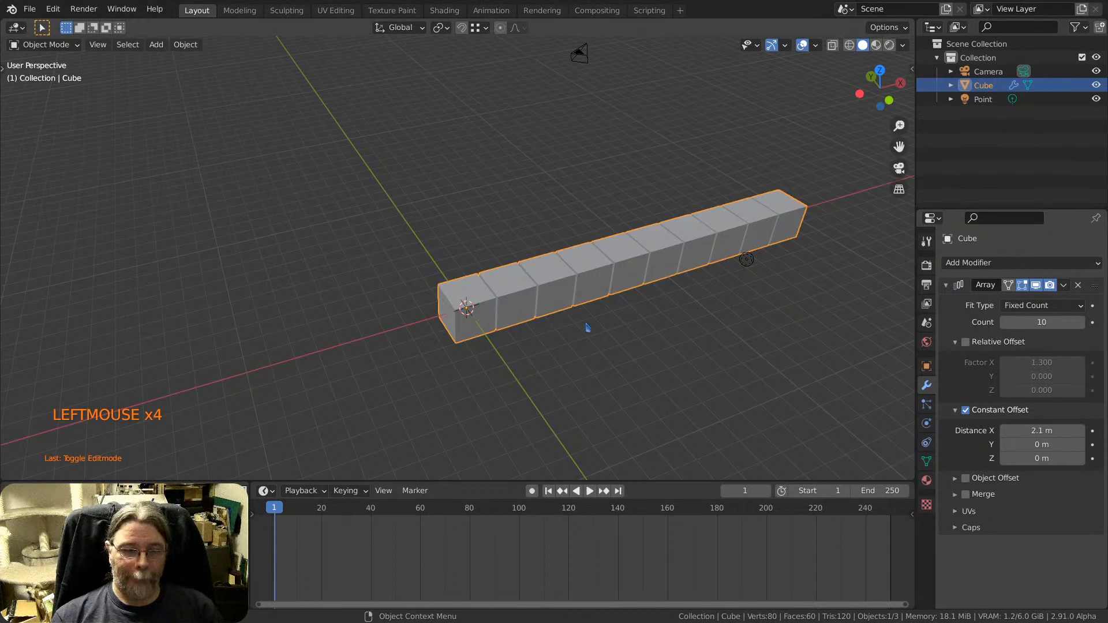
Add a second Array modifier to the cube and collapse the first array's settings.
middle_click_drag(586, 327, 591, 364, "shift")
left_click(966, 264)
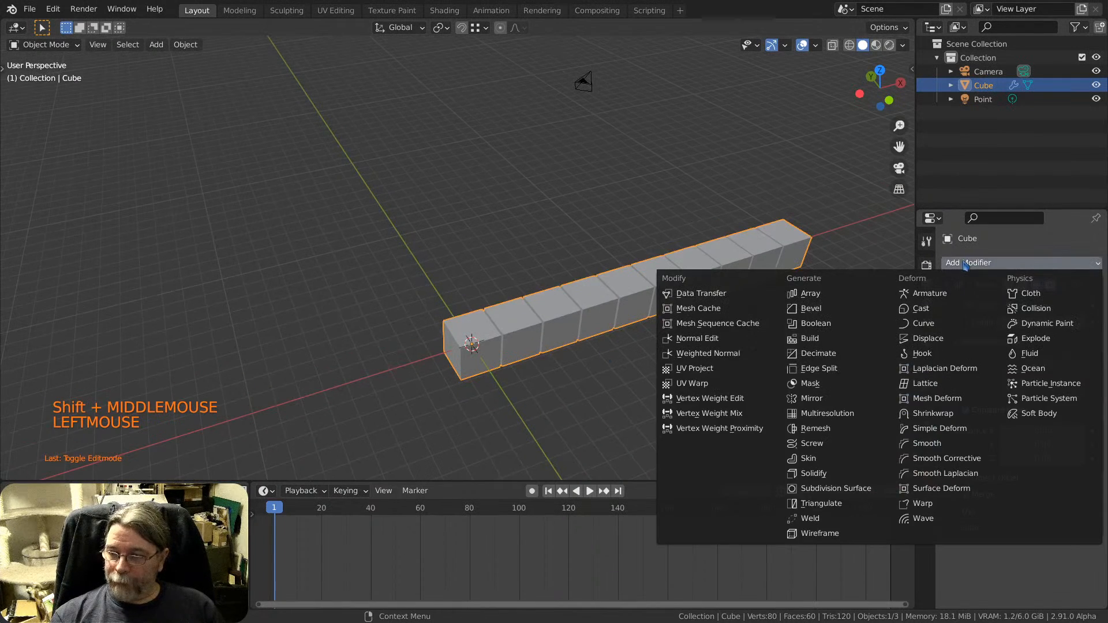
left_click(811, 294)
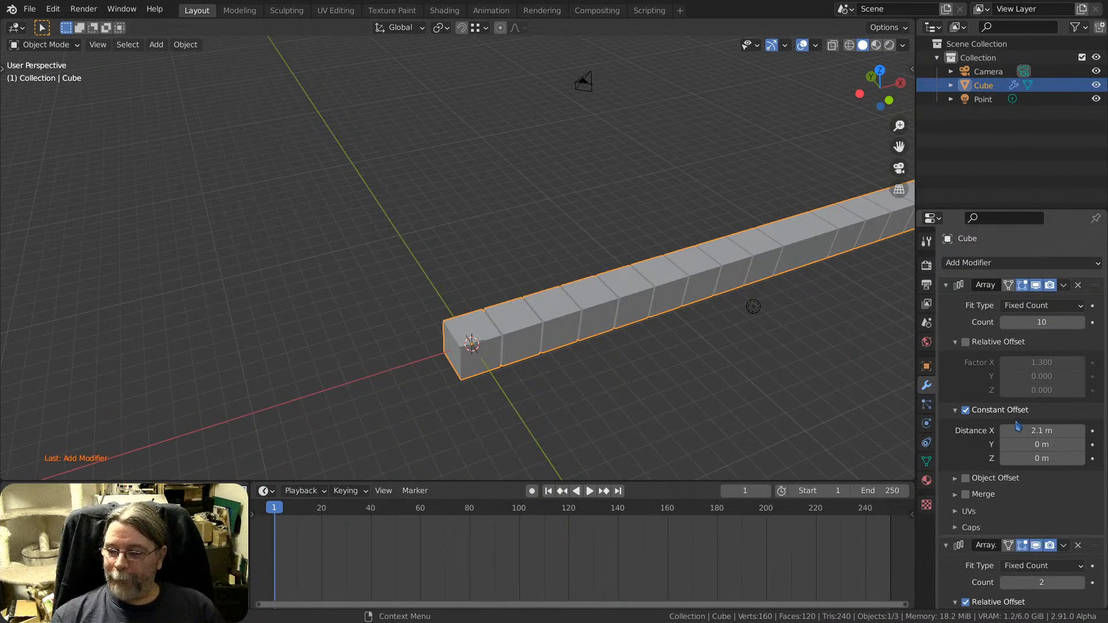
scroll(710, 266, "down", 3)
middle_click_drag(709, 267, 580, 340, "shift")
scroll(588, 312, "down", 2)
scroll(580, 339, "up", 2)
middle_click(595, 315)
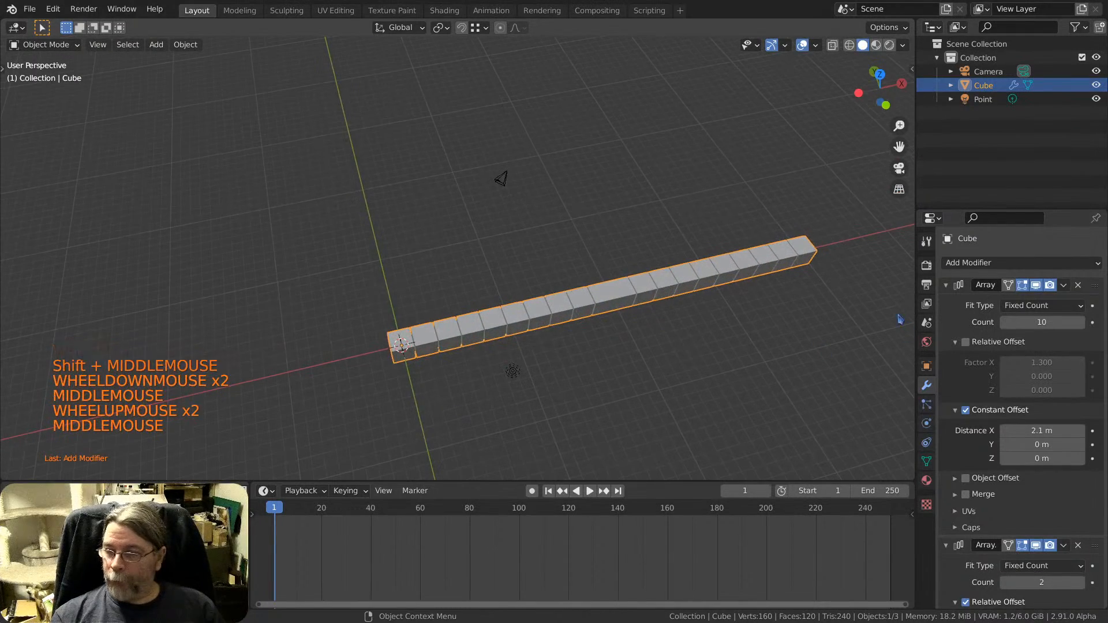
left_click(945, 286)
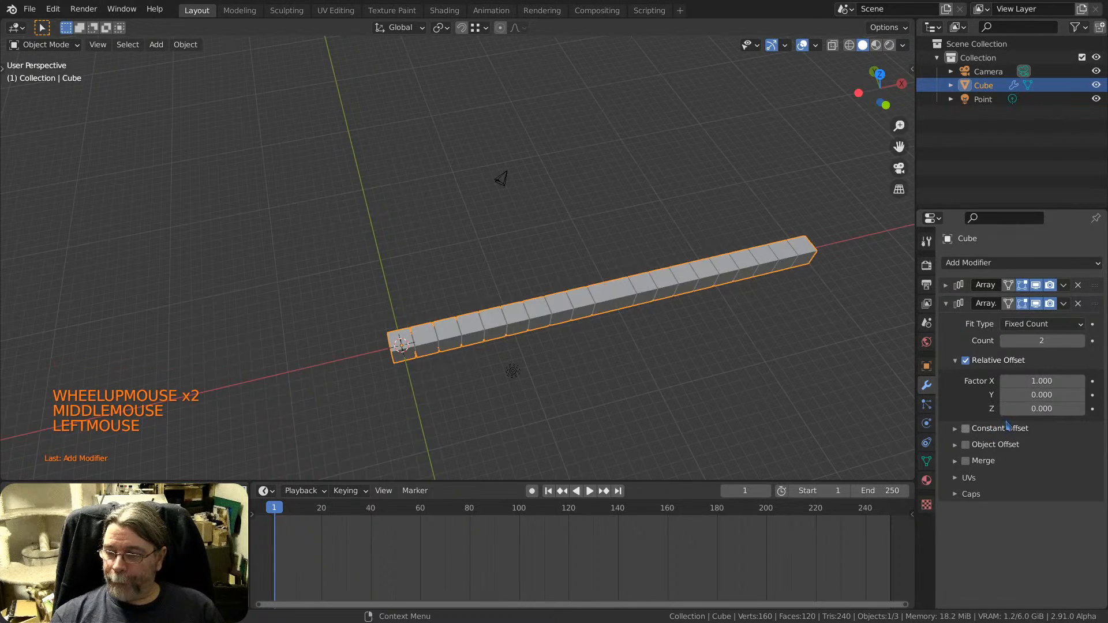
Set the second array's relative offset factor X to 1.5 to space the two rows apart.
scroll(617, 305, "up", 3)
scroll(617, 304, "down", 1)
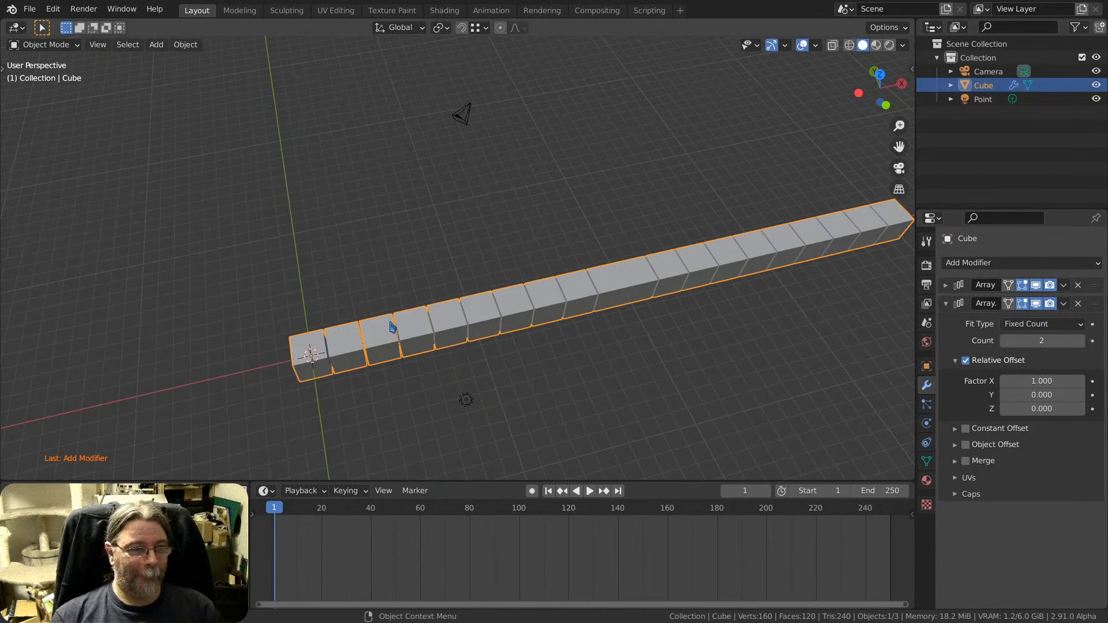
middle_click_drag(430, 349, 450, 330)
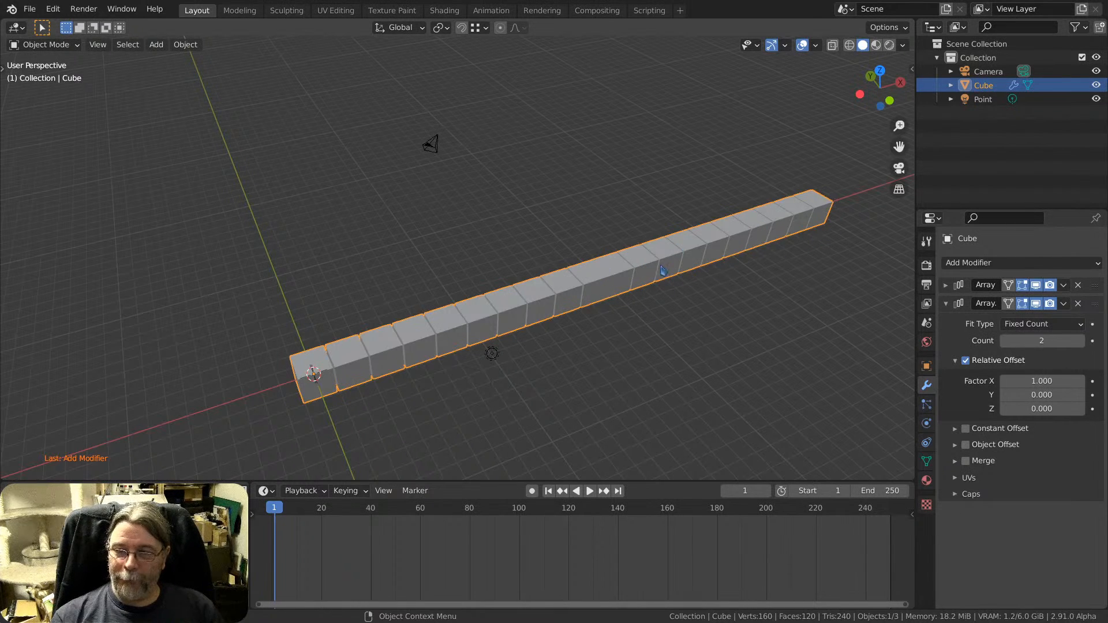
scroll(628, 282, "up", 3)
middle_click_drag(629, 282, 555, 243)
middle_click_drag(554, 243, 512, 215, "shift")
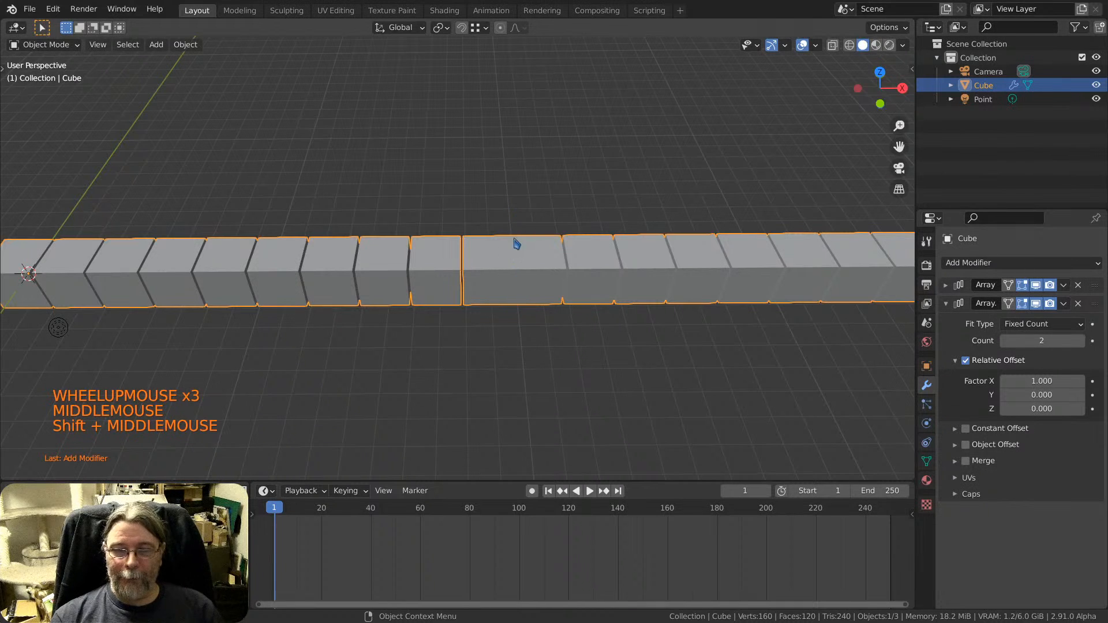
left_click(1081, 381)
left_click(1080, 381)
left_click(1081, 381)
left_click(1080, 381)
left_click(1081, 381)
left_click(1081, 381)
left_click(1080, 381)
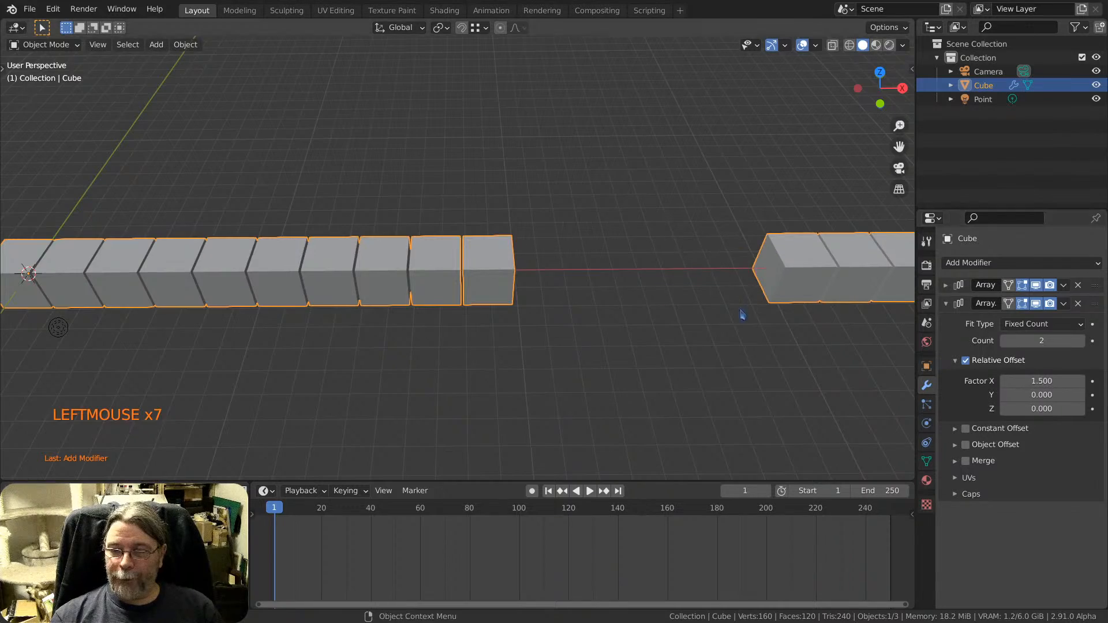
Raise the second array's count to 4 to repeat the row along X.
scroll(743, 313, "down", 4)
middle_click_drag(743, 313, 451, 347, "shift")
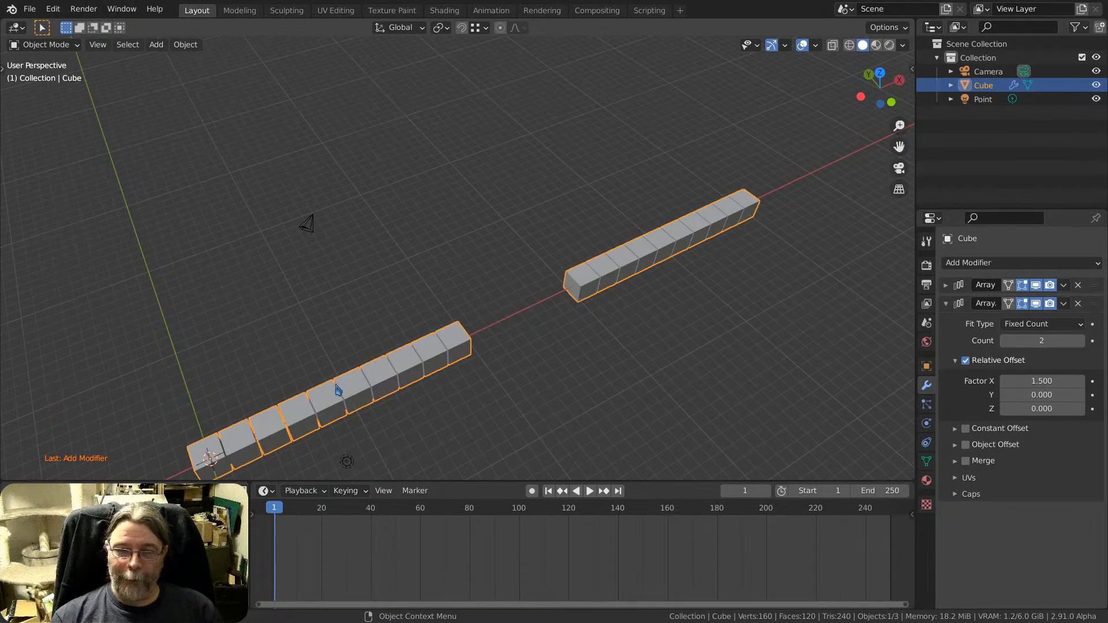
middle_click_drag(640, 315, 627, 266, "shift")
scroll(626, 266, "down", 3)
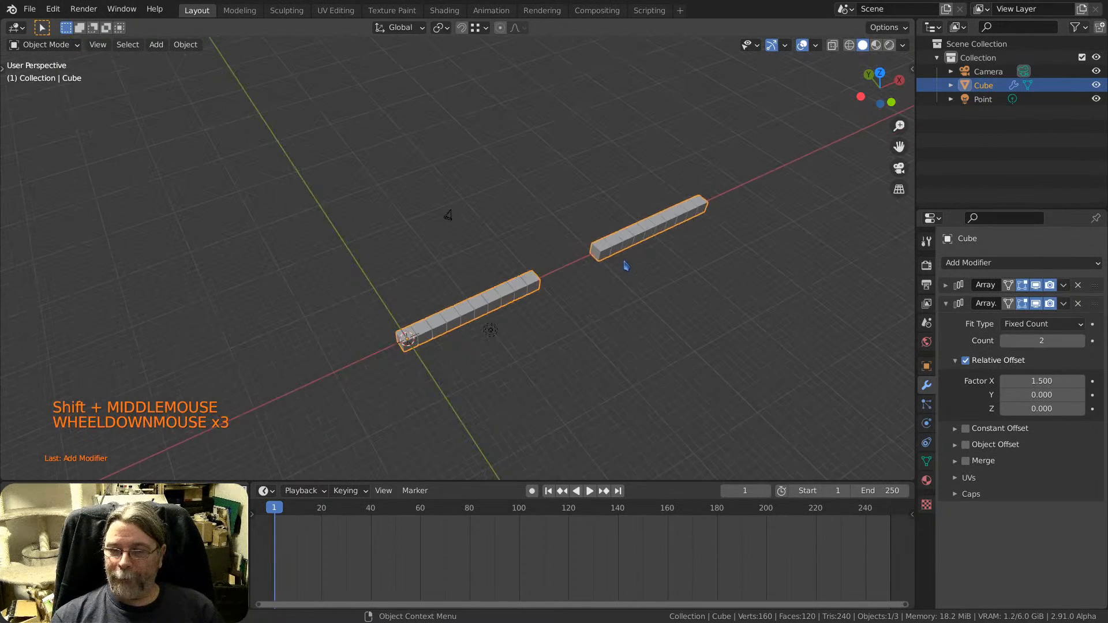
left_click(1081, 341)
left_click(1081, 341)
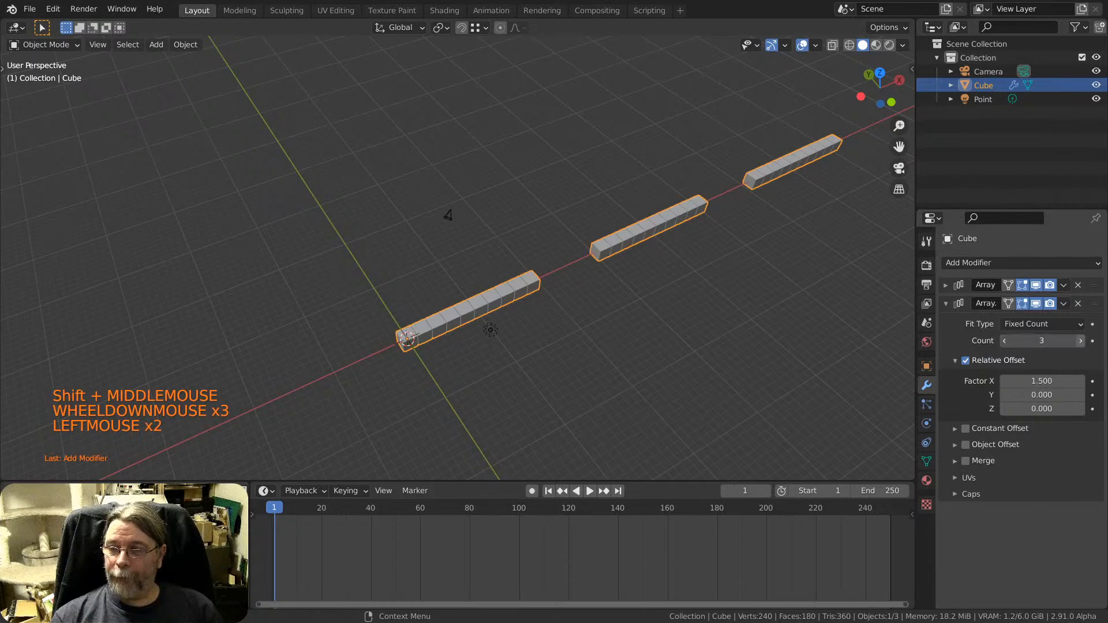
middle_click_drag(829, 259, 638, 292, "shift")
scroll(716, 296, "down", 2)
scroll(668, 300, "up", 2)
scroll(639, 292, "down", 1)
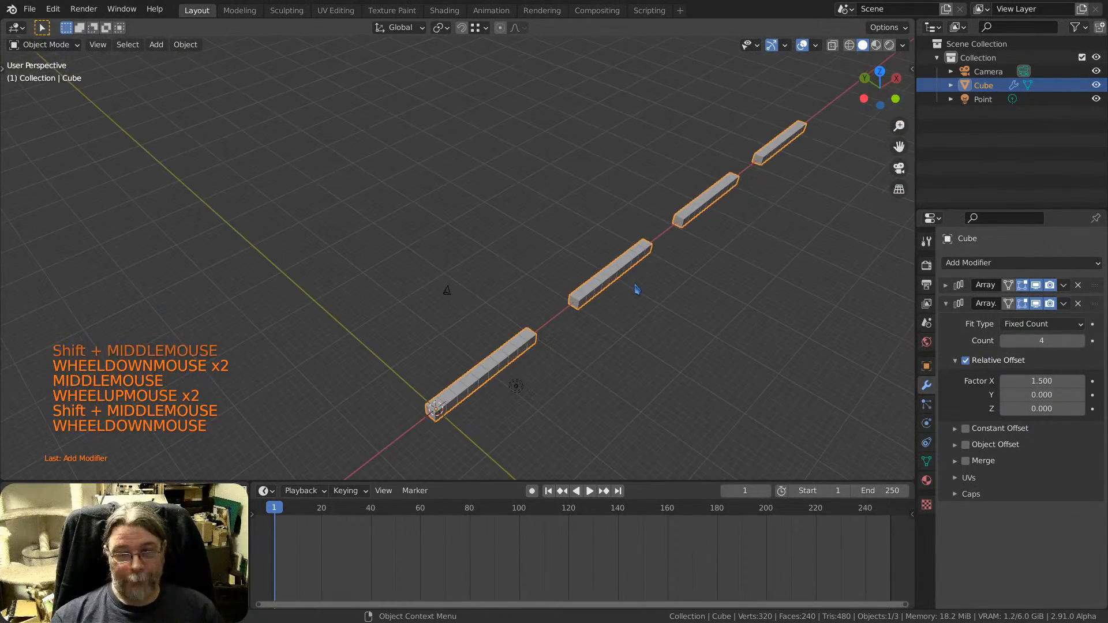
Reduce the second array's count to 1 and set its relative offset factors to X 0 and Y 1.5.
left_click(1004, 341)
left_click(1004, 341)
left_click(1005, 340)
left_click(1004, 340)
left_click(1039, 381)
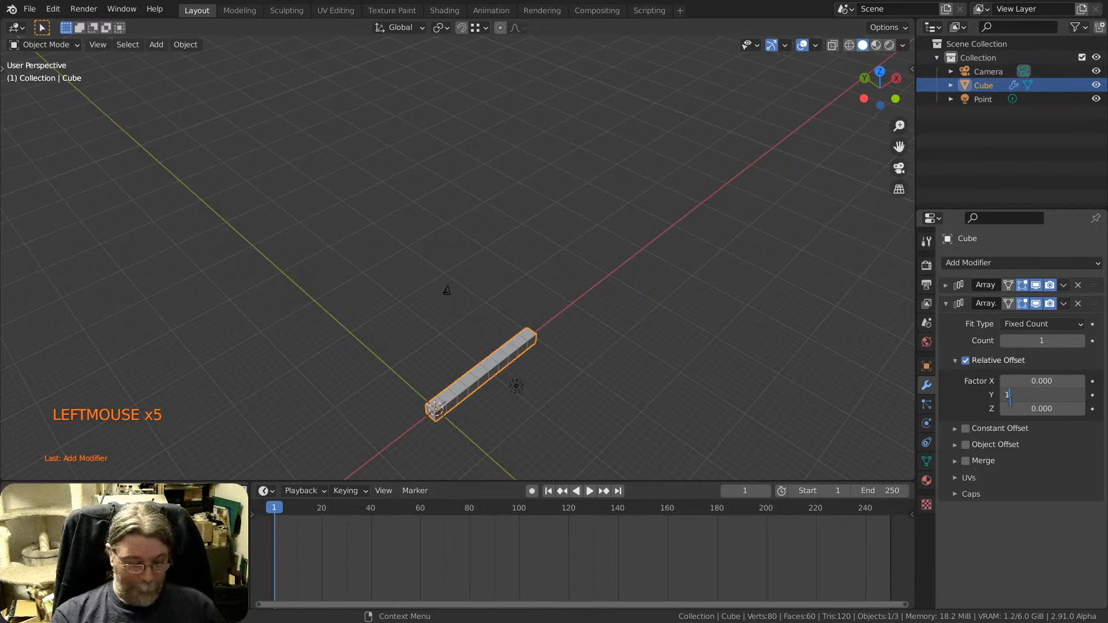
key("Return")
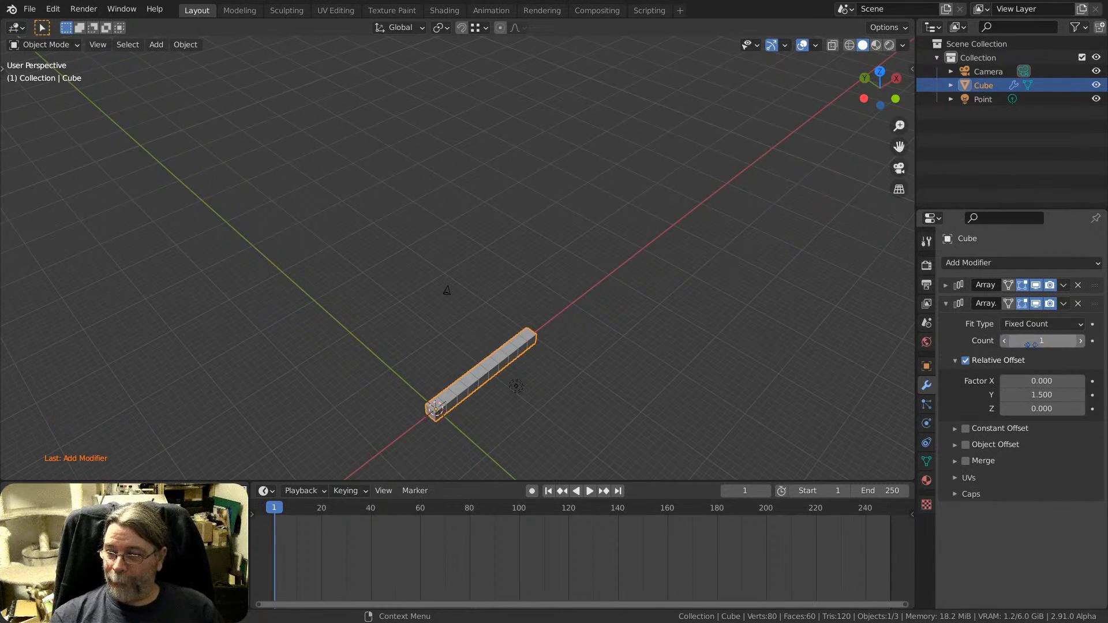
Raise the second array's count to 8 to build a grid of parallel rows along Y.
left_click(1080, 341)
left_click(1080, 341)
left_click(1080, 341)
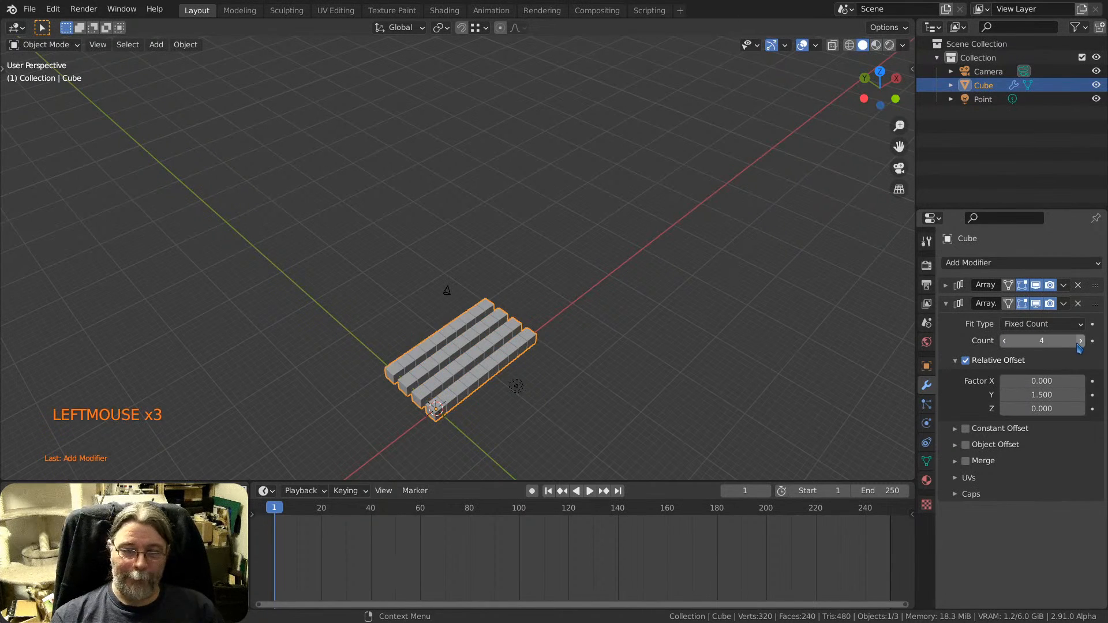
left_click(1081, 341)
left_click(1080, 342)
left_click(1080, 341)
left_click(1081, 341)
scroll(497, 347, "up", 3)
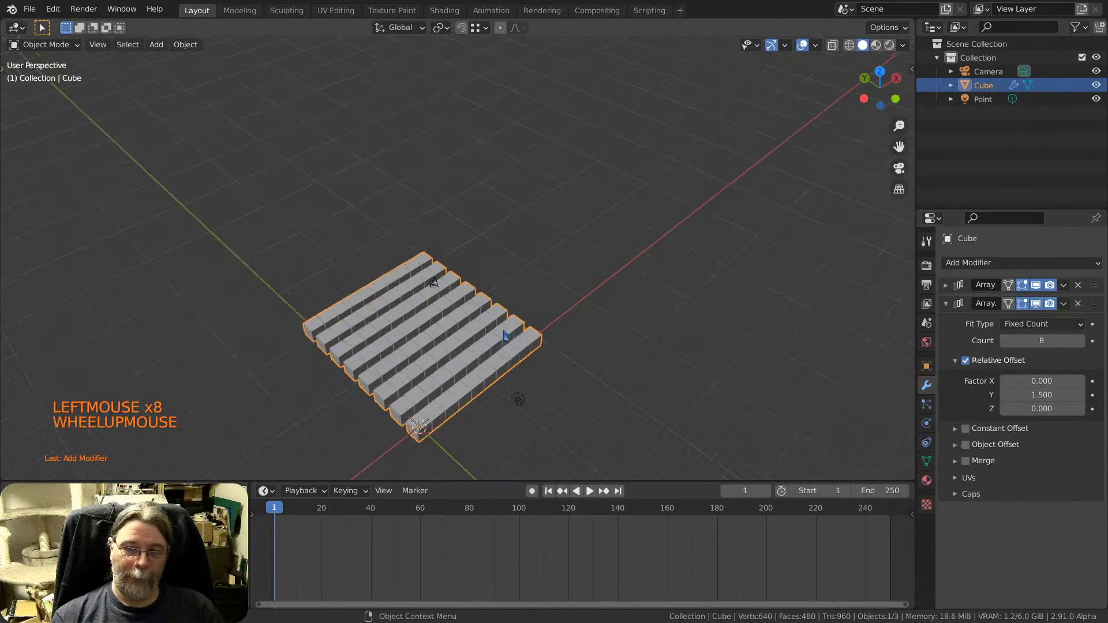
middle_click_drag(508, 347, 515, 299, "shift")
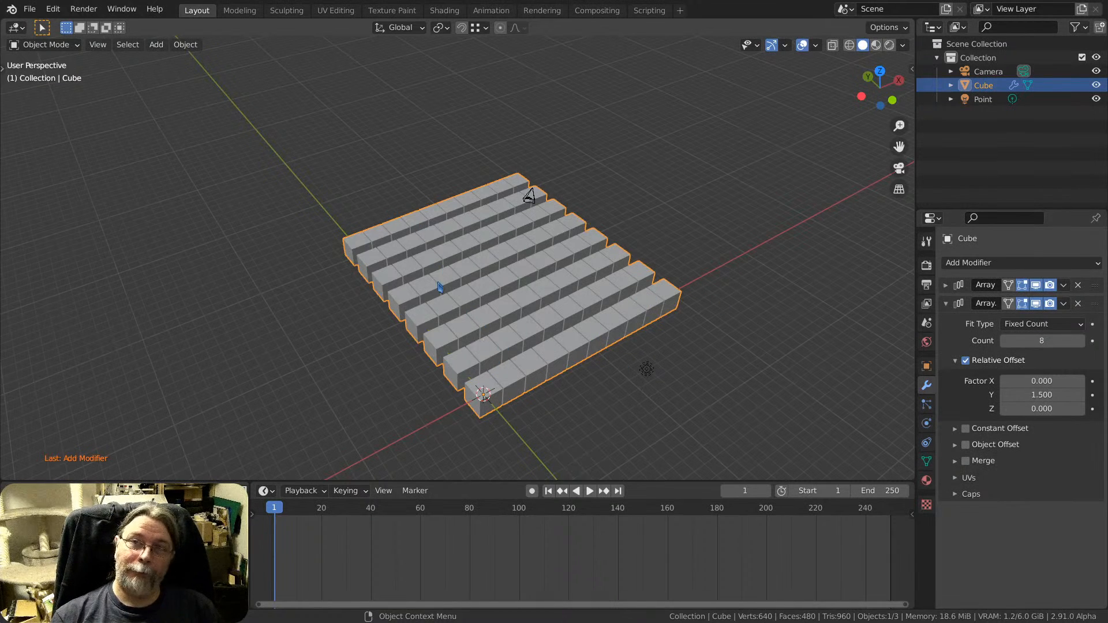
middle_click_drag(440, 287, 446, 275, "shift")
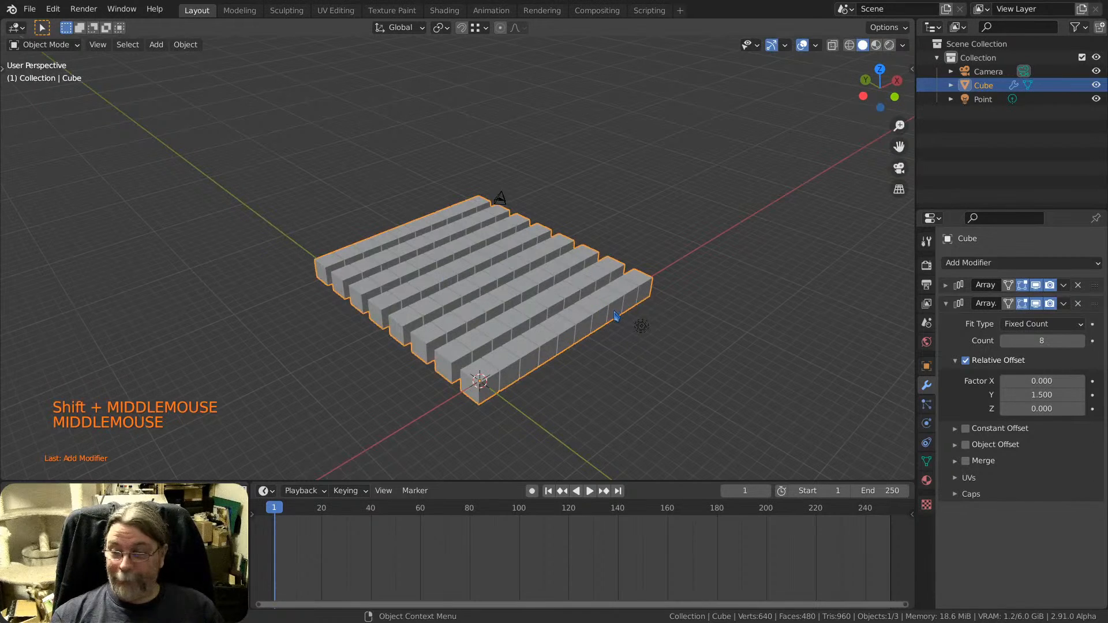
Collapse the second array's settings and add a third Array modifier with relative offset factors X 0 and Z 1.5.
left_click(945, 304)
left_click(982, 267)
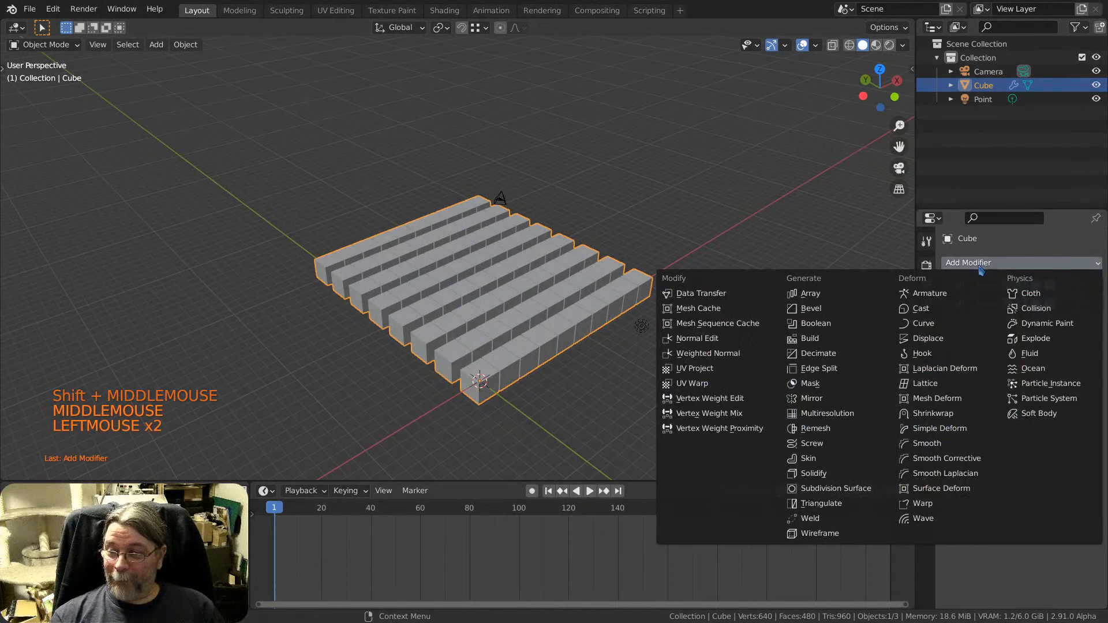
left_click(840, 295)
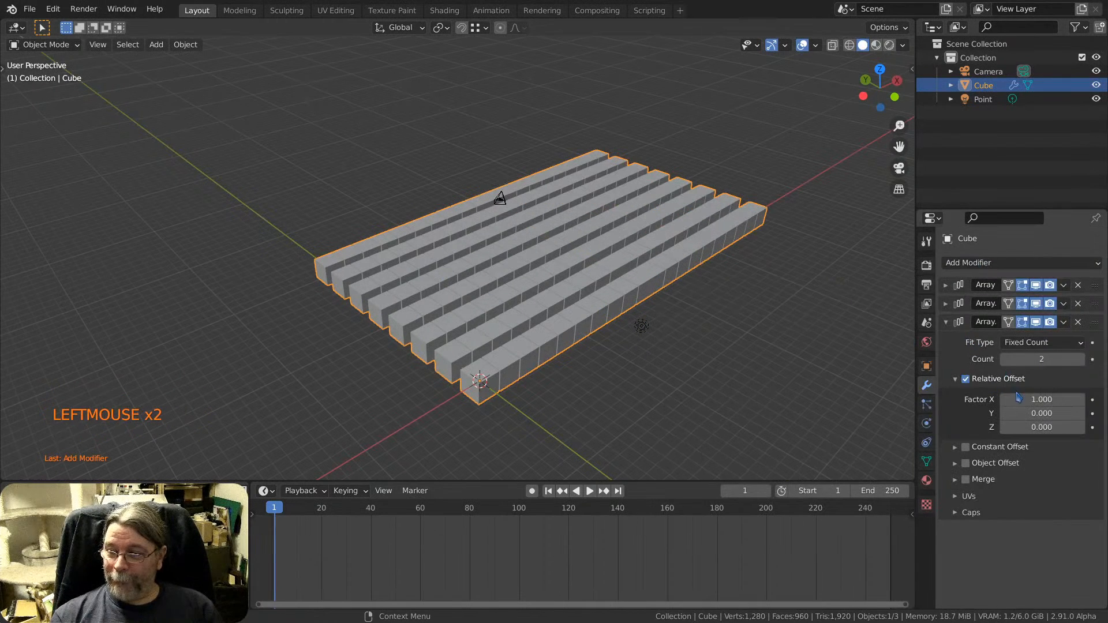
left_click(1039, 427)
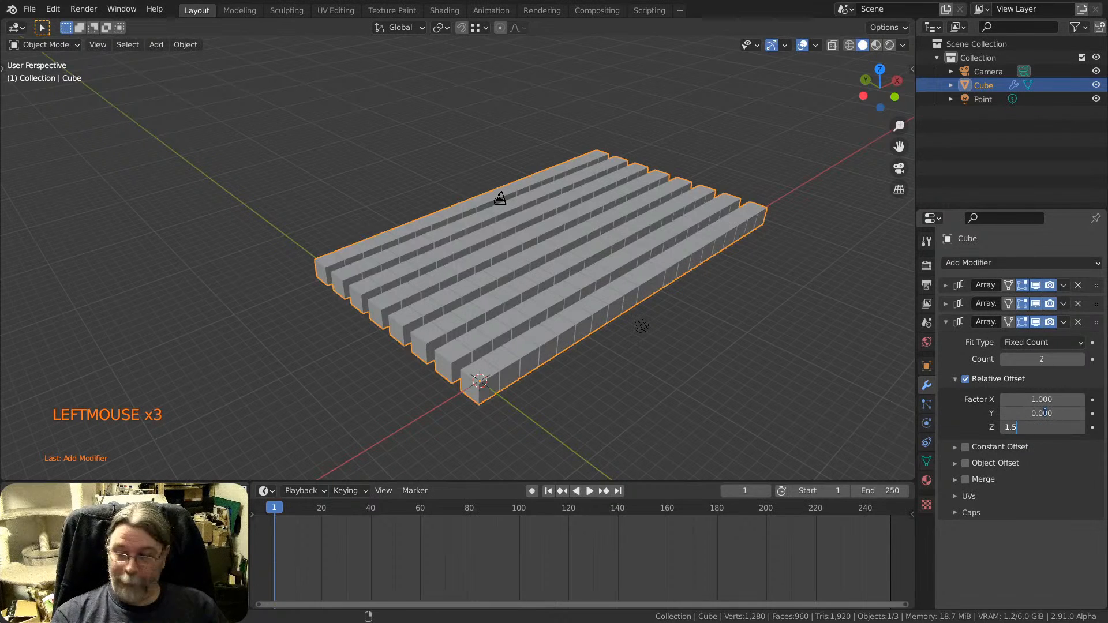
key("shift+Tab")
type("0")
key("Tab")
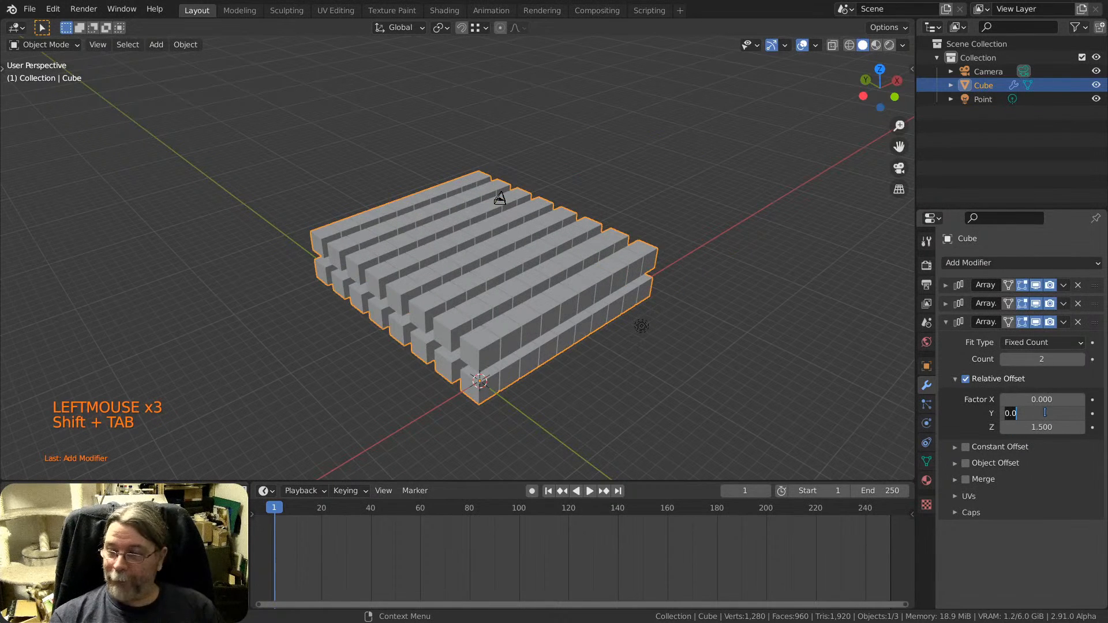
Raise the third array's count to 7 to stack the grid into seven layers along Z.
left_click(1082, 360)
left_click(1082, 360)
left_click(1081, 360)
left_click(1081, 360)
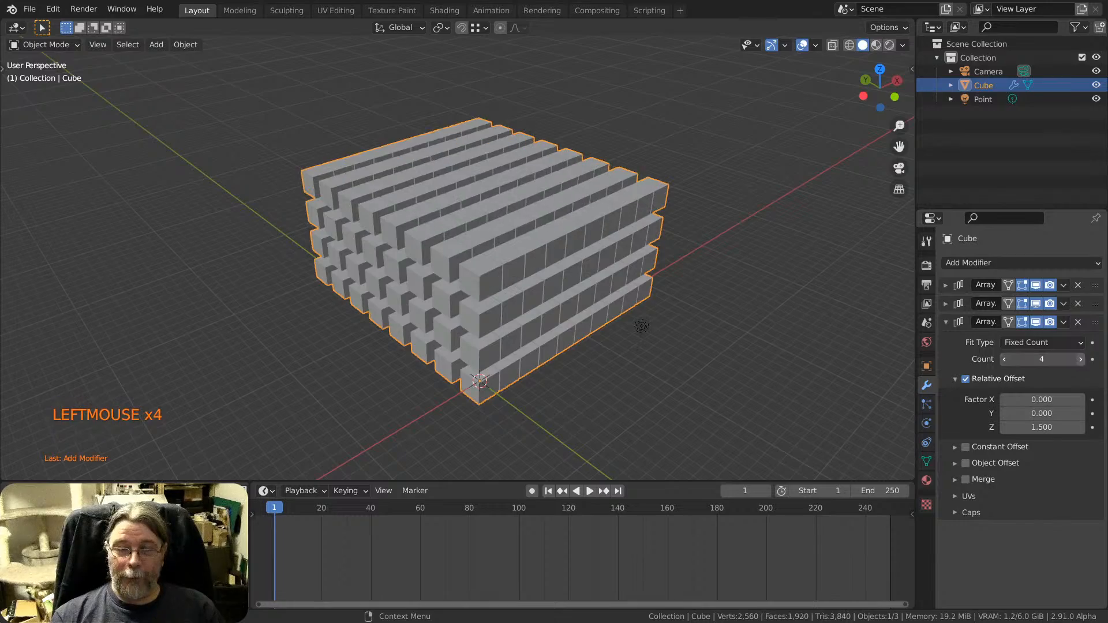
left_click(1082, 359)
left_click(1082, 360)
Enter Edit Mode and try moving one top corner vertex of the original cube inward to deform every copy.
scroll(522, 198, "down", 2)
middle_click_drag(522, 198, 616, 252, "shift")
middle_click_drag(375, 266, 483, 215, "shift")
middle_click_drag(353, 249, 369, 266, "shift")
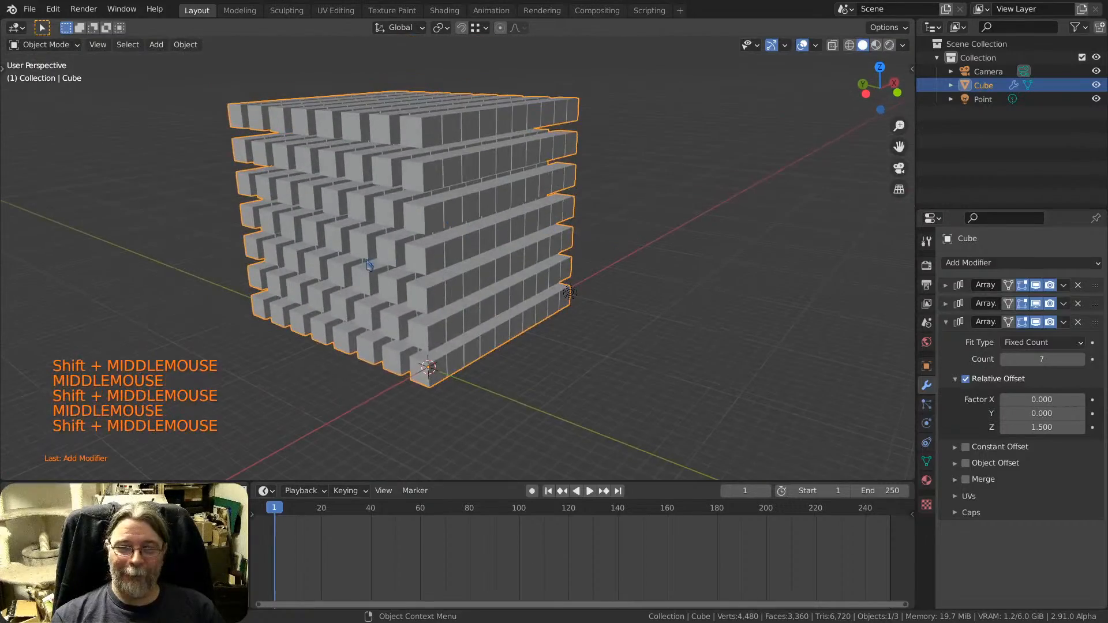
middle_click_drag(527, 249, 524, 353)
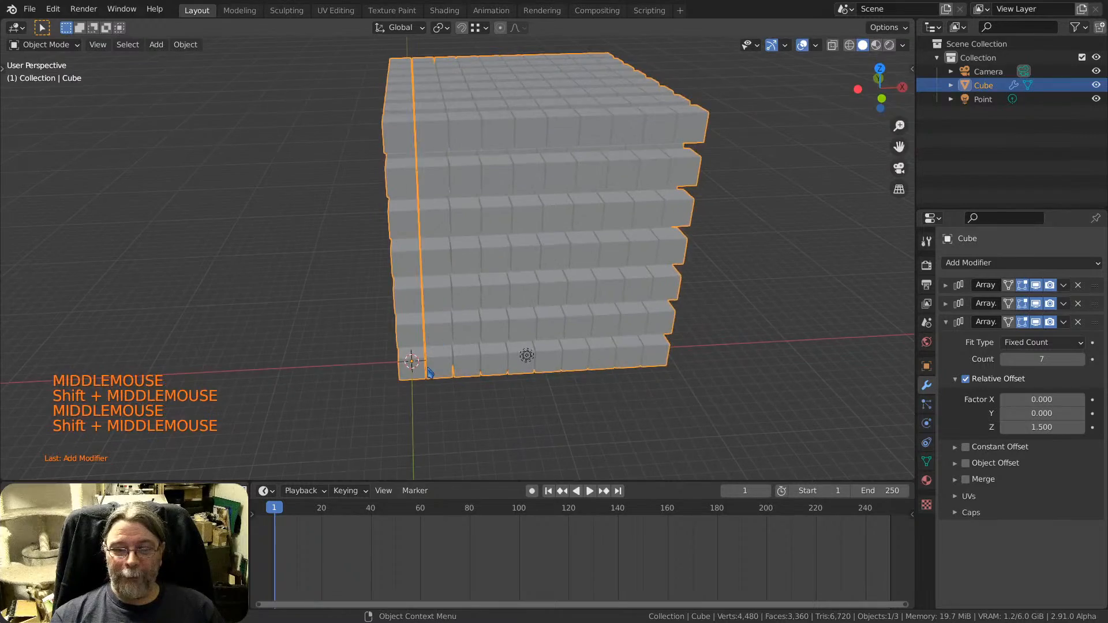
key("Tab")
scroll(419, 368, "up", 4)
middle_click_drag(420, 368, 484, 288)
scroll(397, 391, "up", 1)
middle_click_drag(395, 375, 447, 355)
left_click(455, 347)
key("g")
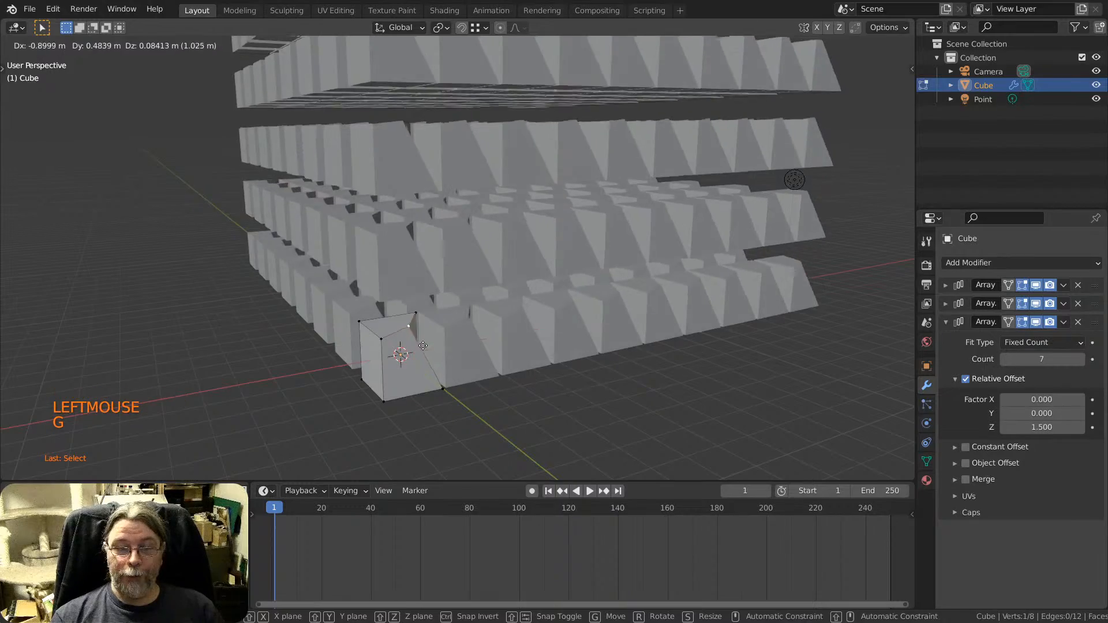
left_click(434, 349)
Move the same corner vertex once more, and undo the vertex moves to restore the plain cube.
middle_click_drag(434, 348, 522, 331)
scroll(427, 271, "down", 4)
scroll(413, 265, "up", 2)
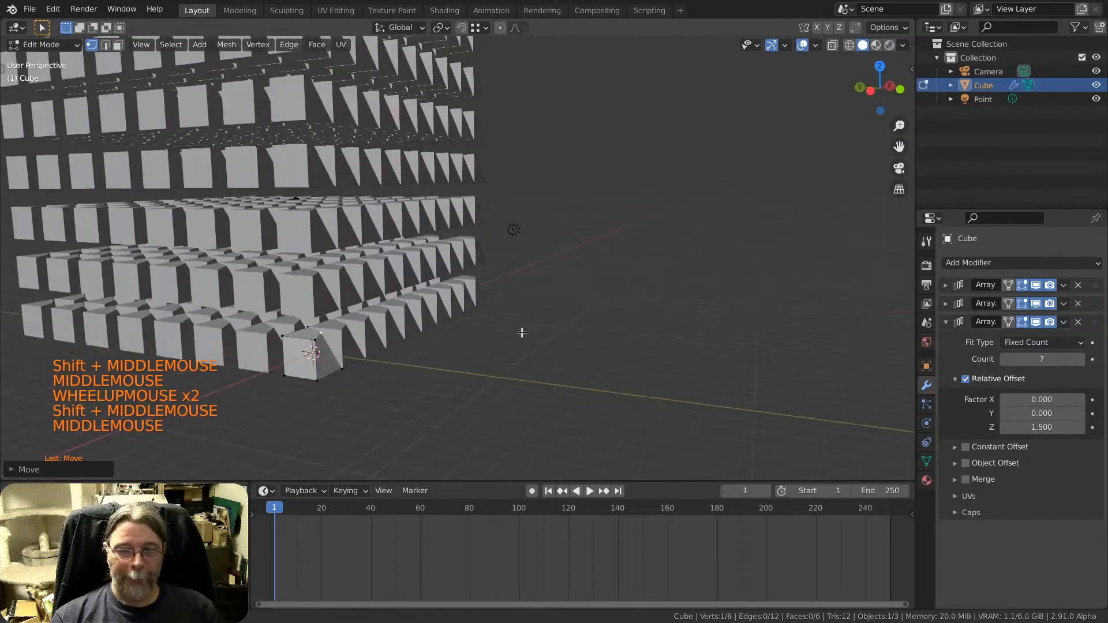
middle_click_drag(375, 324, 483, 334, "shift")
scroll(541, 319, "up", 2)
key("g")
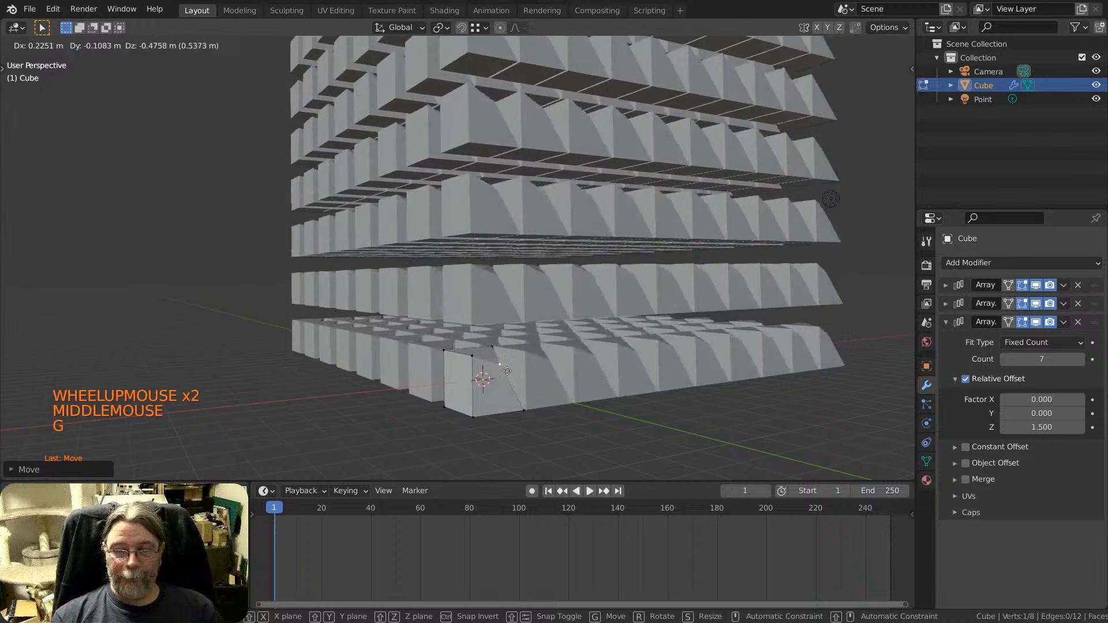
left_click(505, 374)
key("ctrl+z")
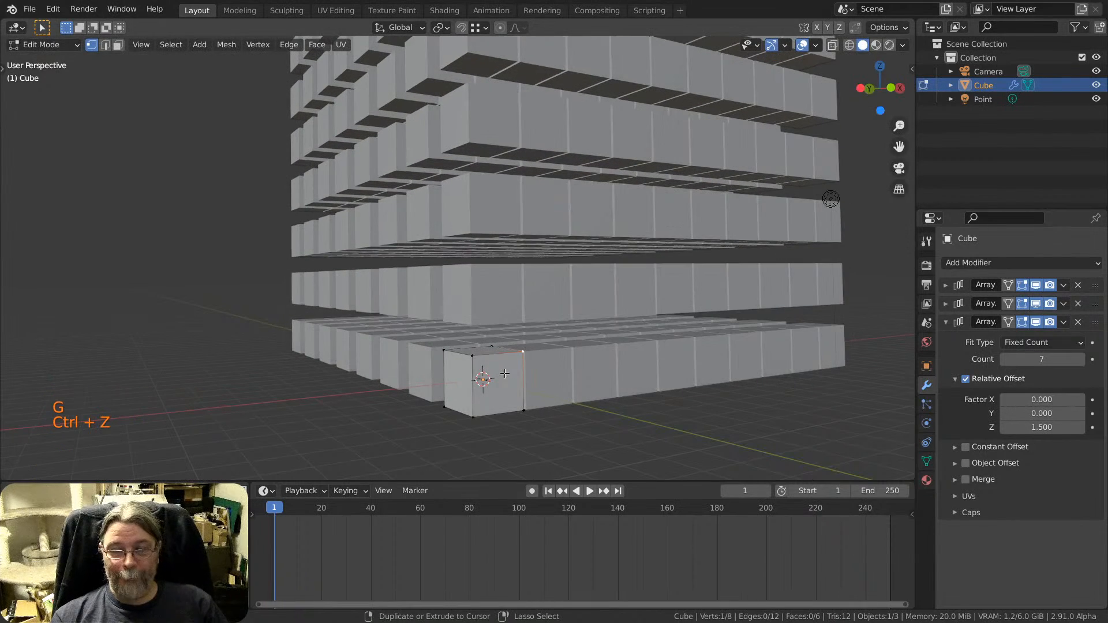
Set the third array's relative offset Z factor to 1.42.
middle_click_drag(624, 340, 583, 251)
scroll(561, 299, "up", 1)
scroll(561, 299, "down", 4)
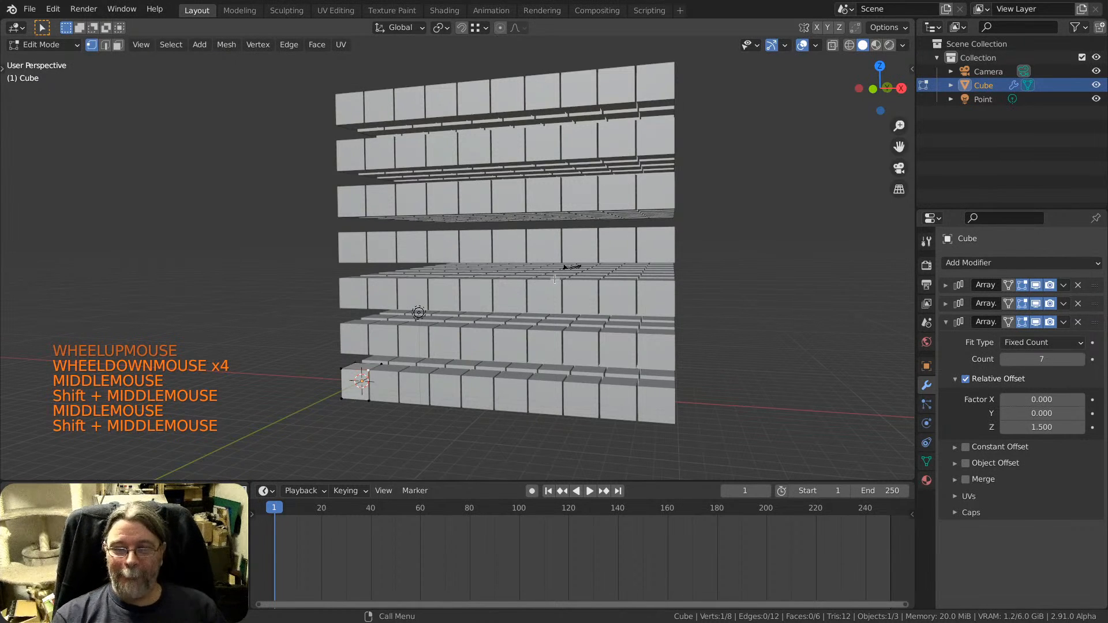
scroll(553, 269, "down", 2)
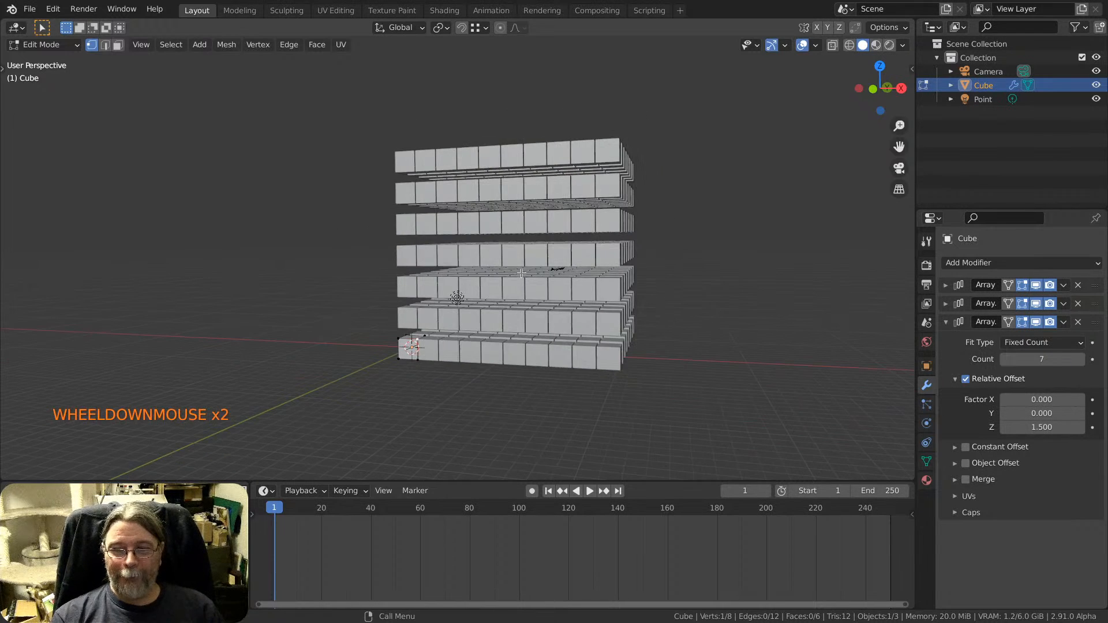
scroll(534, 320, "up", 2)
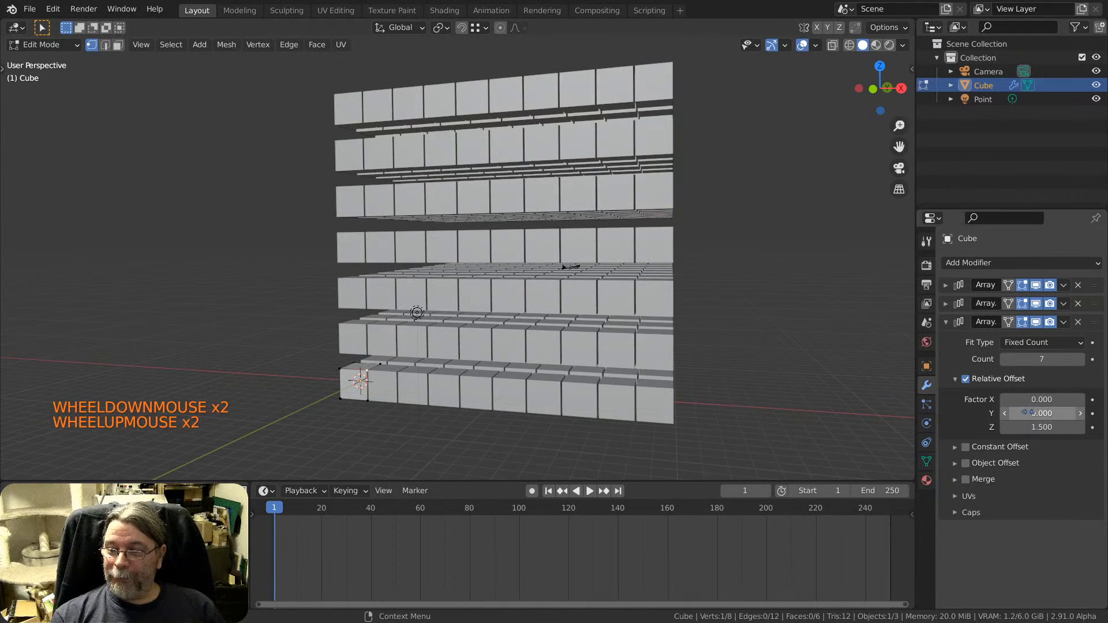
left_click(1042, 427)
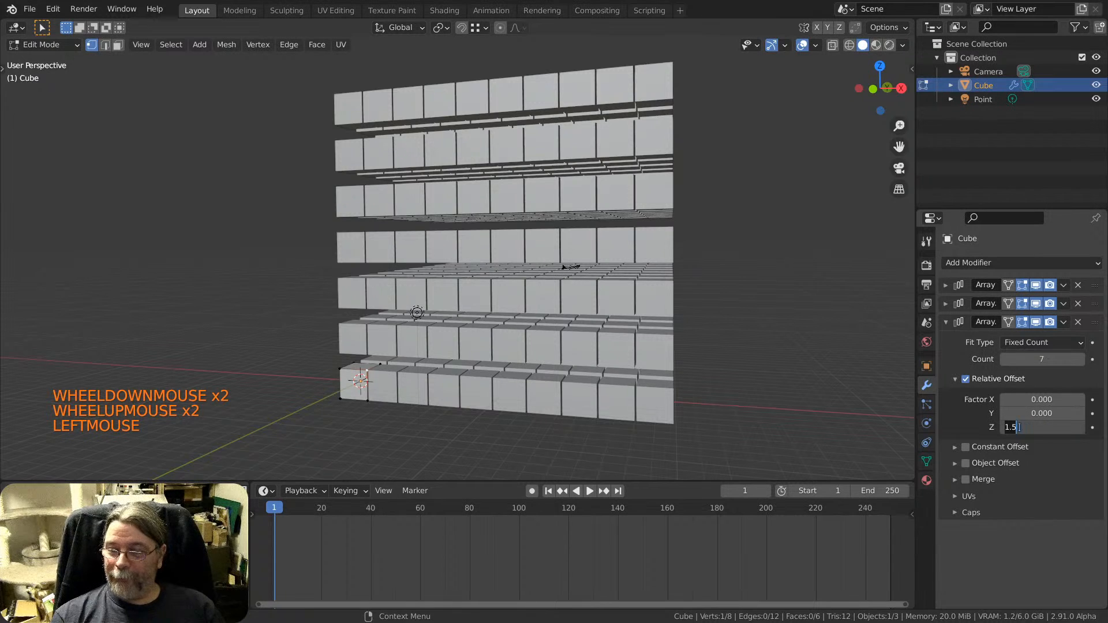
key("Return")
left_click_drag(1042, 427, 1019, 427)
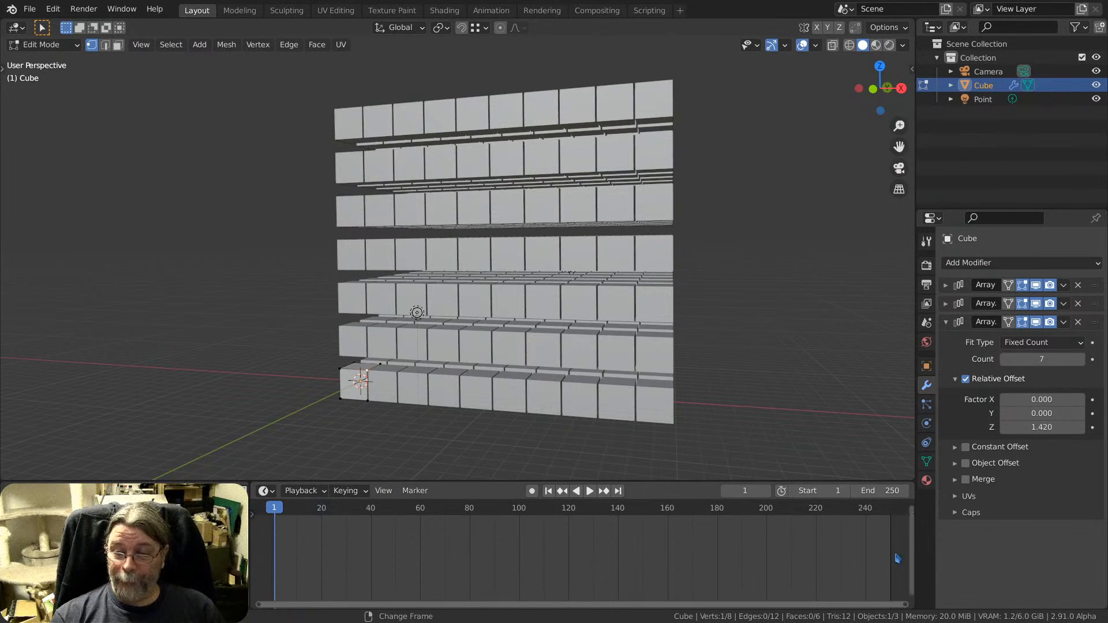
Return the timeline to frame 1 and insert a keyframe on the third array's relative offset factors.
mouse_move(289, 549)
right_mouse_down()
mouse_move(817, 541)
mouse_move(350, 563)
mouse_move(286, 554)
right_mouse_up()
mouse_move(294, 512)
left_mouse_down()
mouse_move(836, 511)
mouse_move(312, 511)
mouse_move(798, 511)
mouse_move(364, 510)
mouse_move(402, 500)
mouse_move(278, 511)
left_mouse_up()
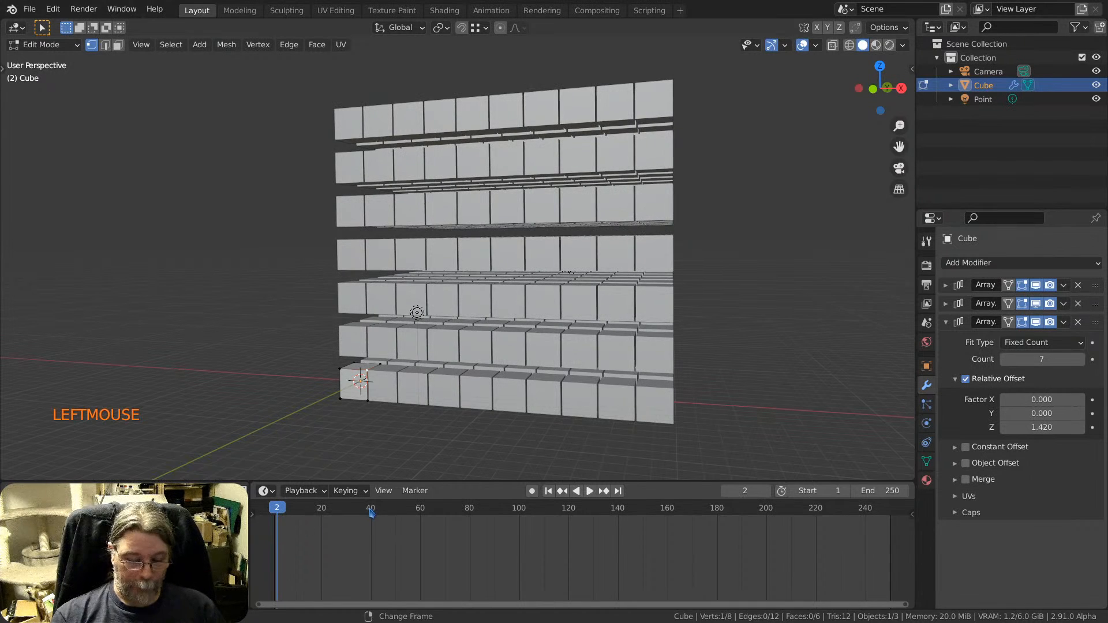
key("shift+Left")
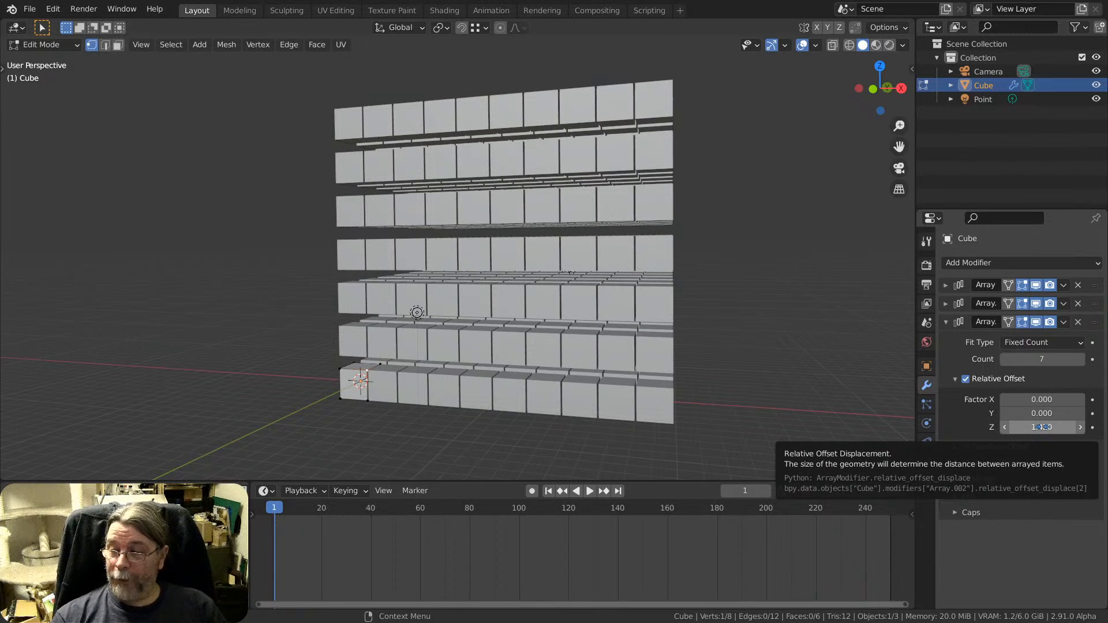
key("i")
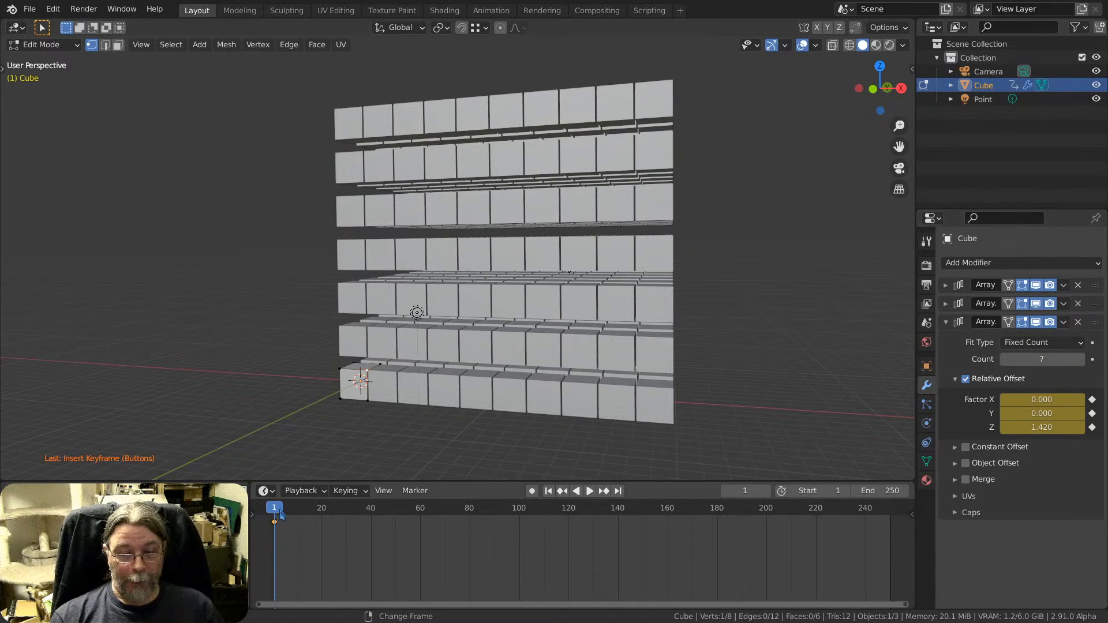
Move the current frame to 100, stepping a few frames backward and forward to land on it.
left_click_drag(281, 514, 520, 505)
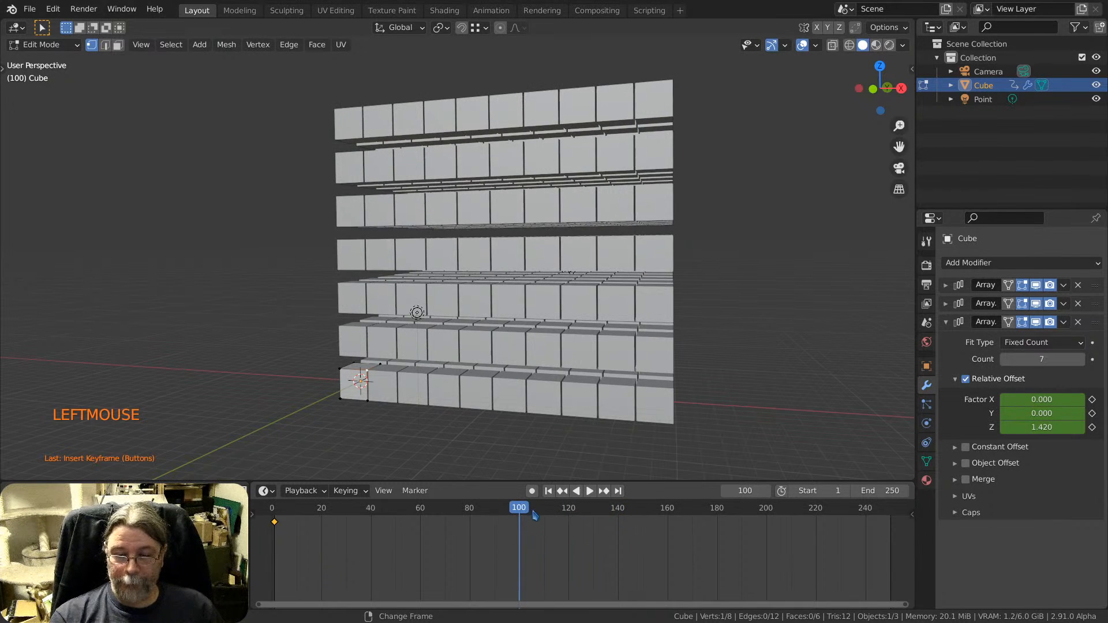
key("Left")
key("Left")
key("Left")
key("Left")
key("Right")
key("Right")
key("Right")
key("Right")
key("Right")
key("Right")
key("Left")
key("Left")
key("Left")
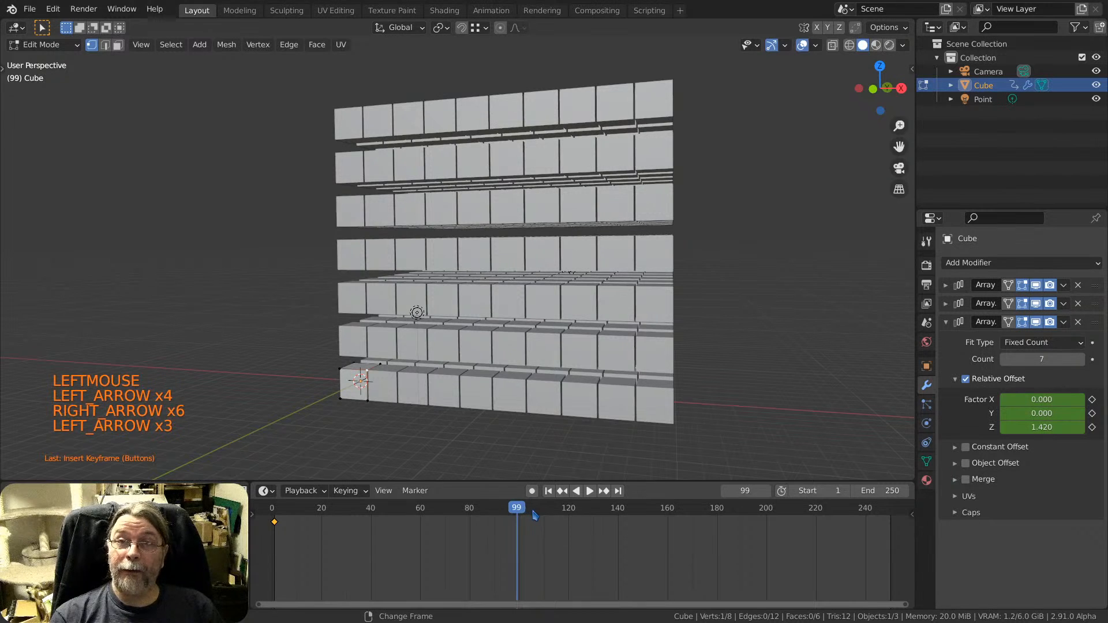
key("Right")
key("Right")
key("Right")
key("Left")
key("Right")
key("Left")
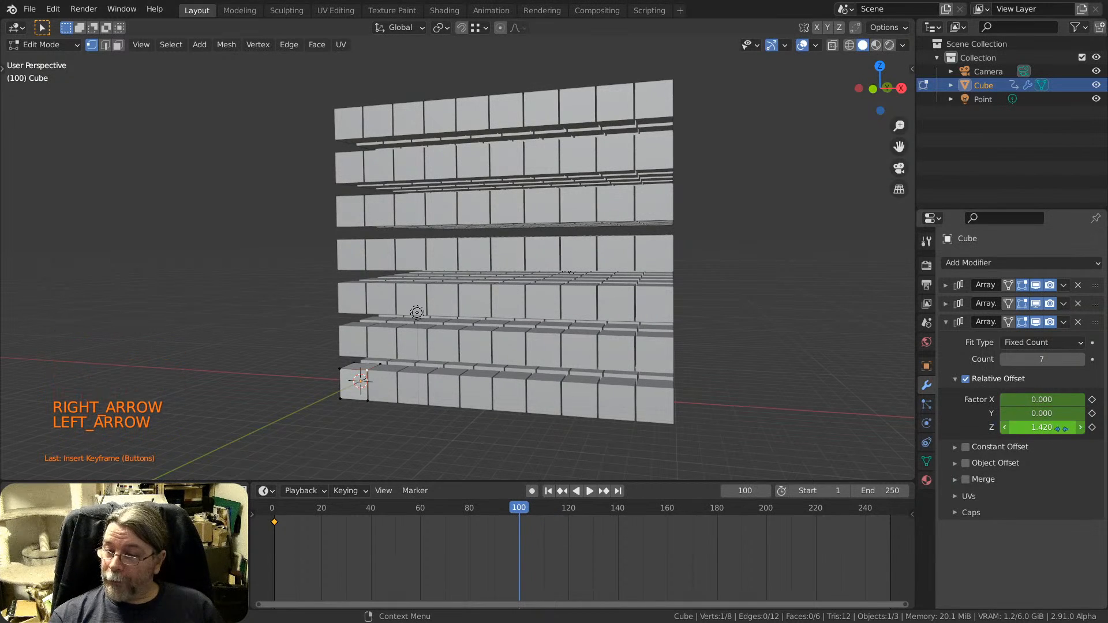
Set the third array's relative offset Z factor to 2.48 and keyframe the offset factors at frame 100.
left_click(1042, 427)
left_click_drag(1042, 427, 1095, 428)
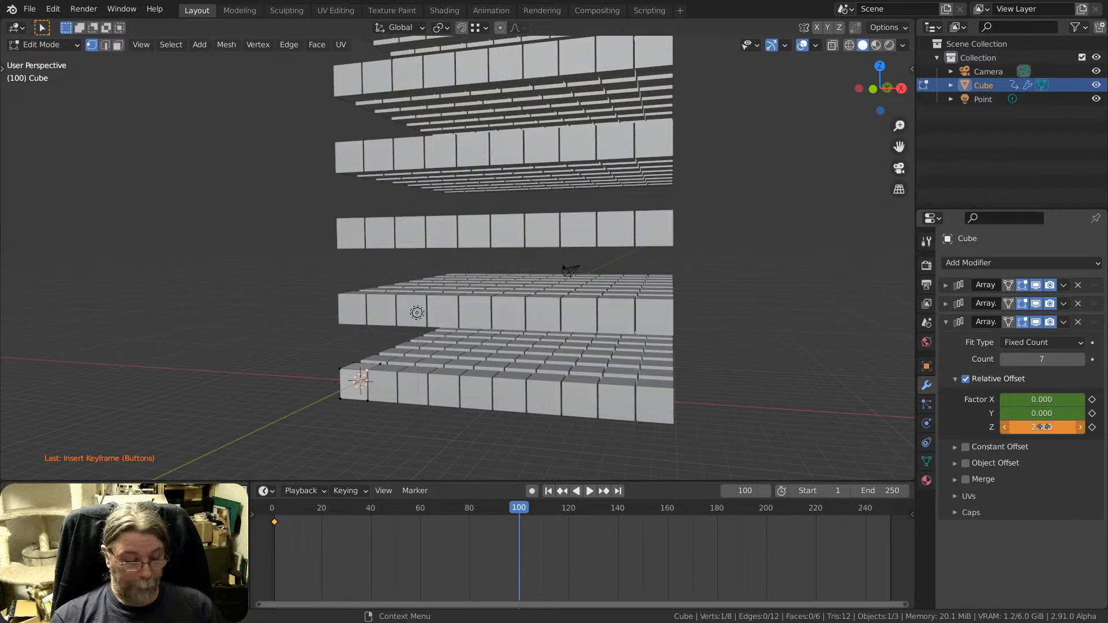
key("i")
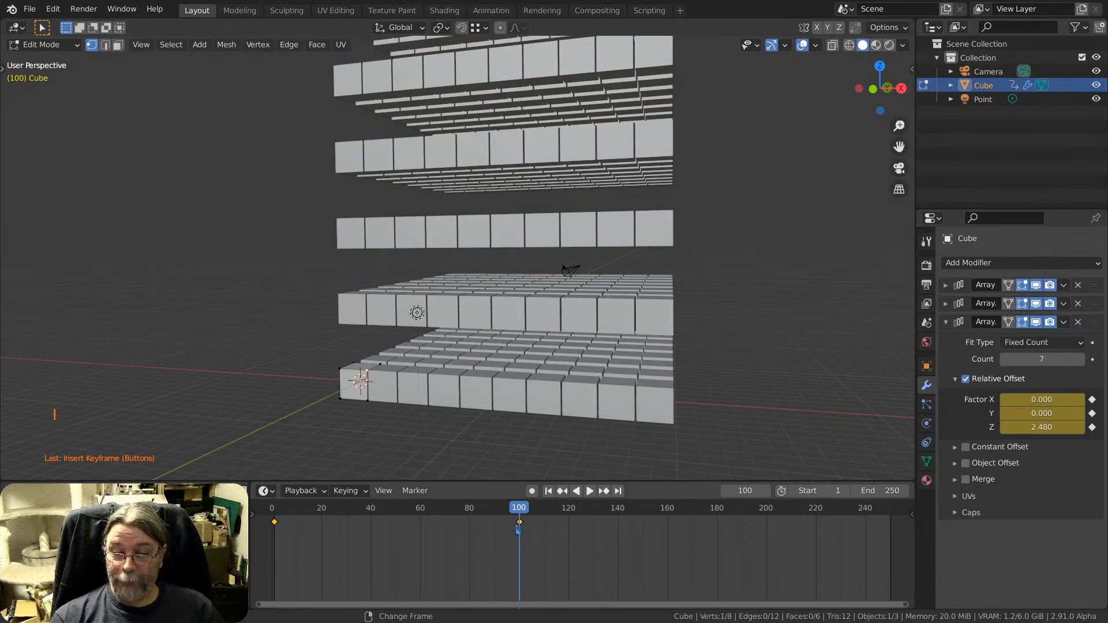
Scrub the timeline beyond the second keyframe and return to frame 100.
left_click_drag(525, 518, 596, 505)
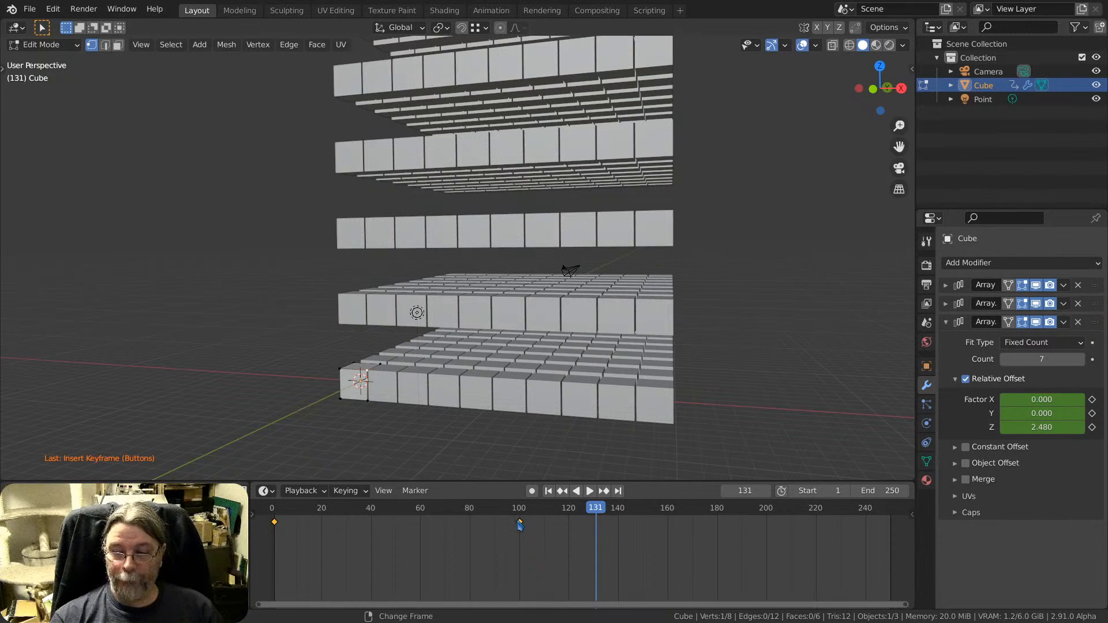
left_click_drag(595, 508, 549, 508)
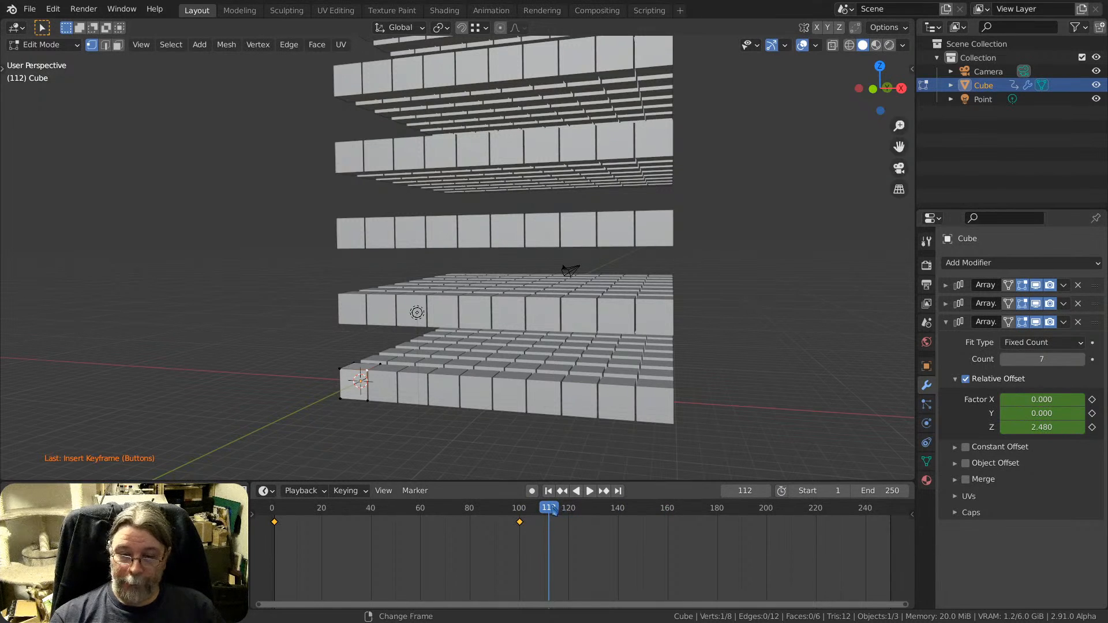
left_click_drag(553, 510, 526, 508)
key("Left")
key("Left")
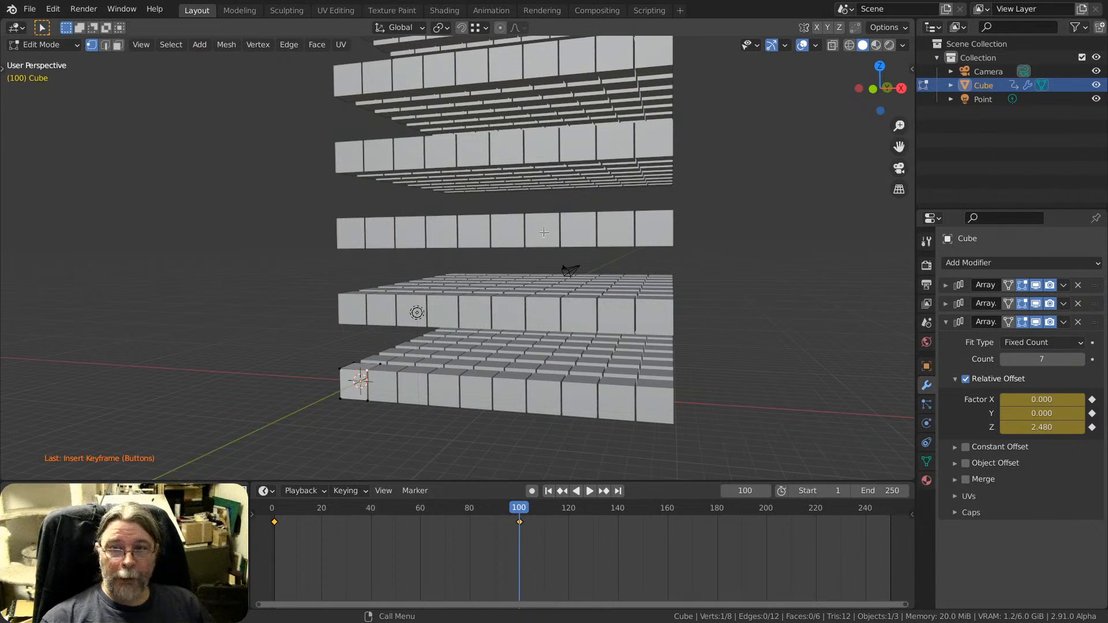
Play the layer-spacing animation from frame 1, rewinding it during playback, and stop it.
middle_click_drag(554, 204, 518, 249)
scroll(518, 249, "down", 2)
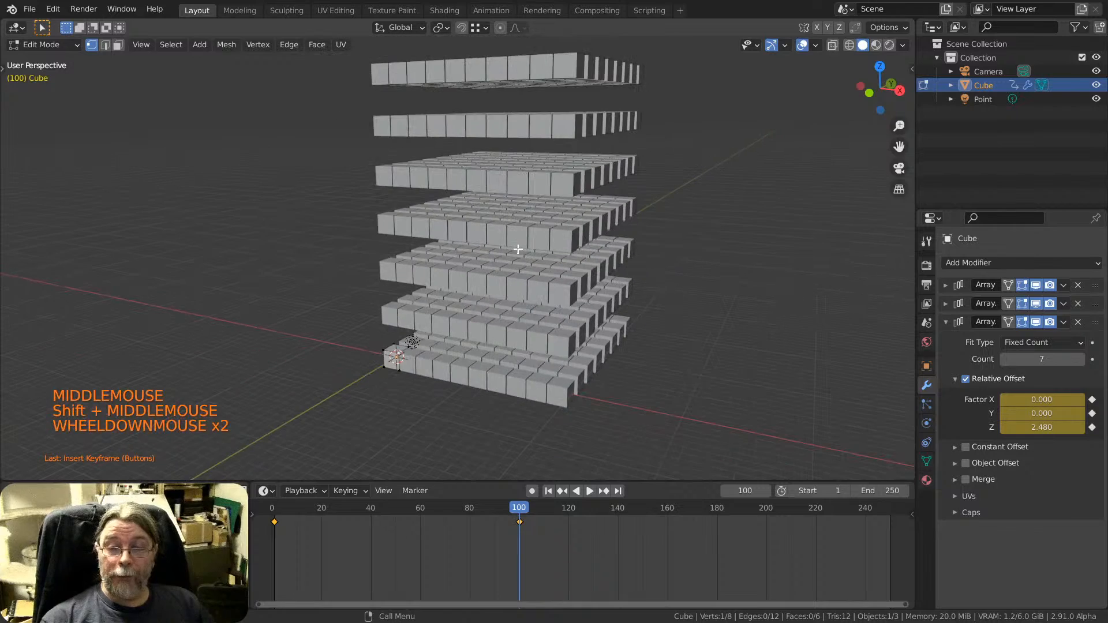
scroll(520, 236, "up", 1)
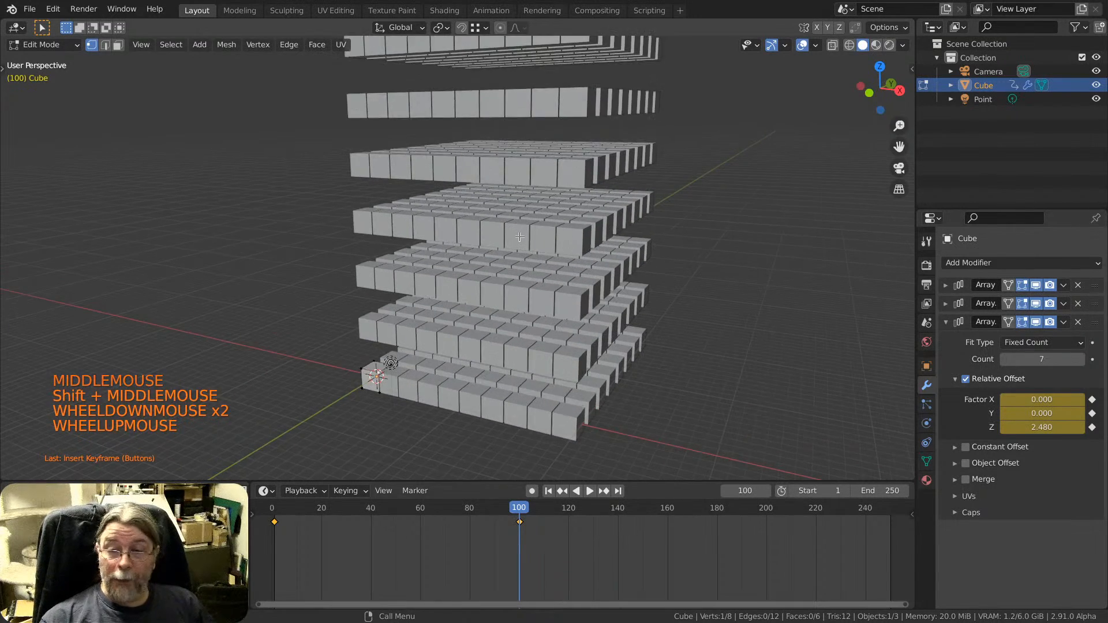
scroll(520, 237, "down", 2)
middle_click_drag(519, 237, 521, 252, "shift")
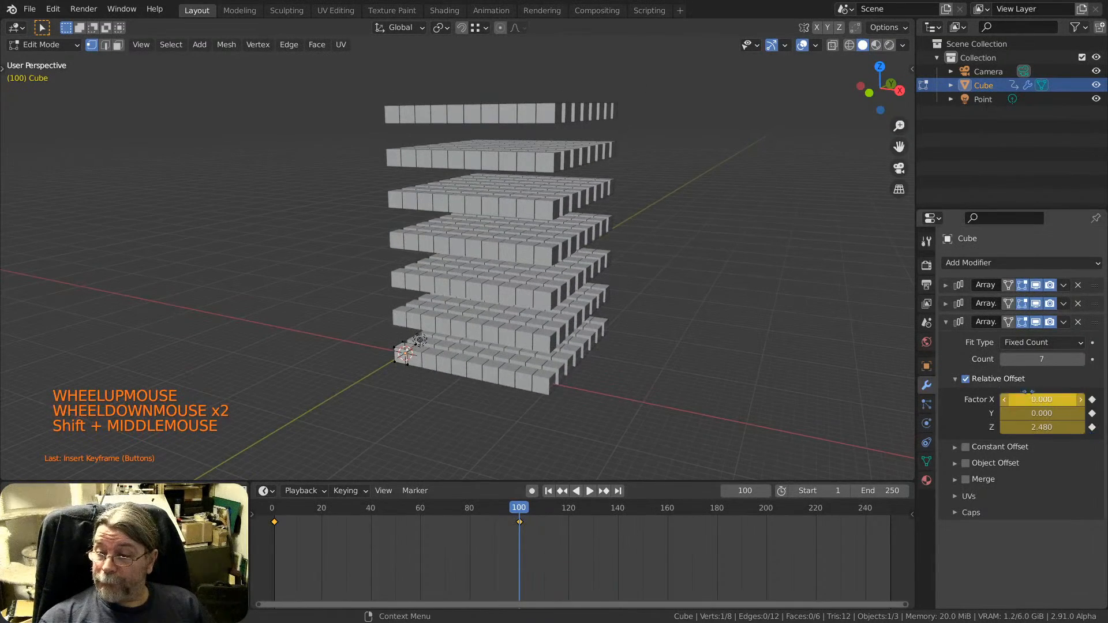
right_click_drag(515, 526, 277, 525)
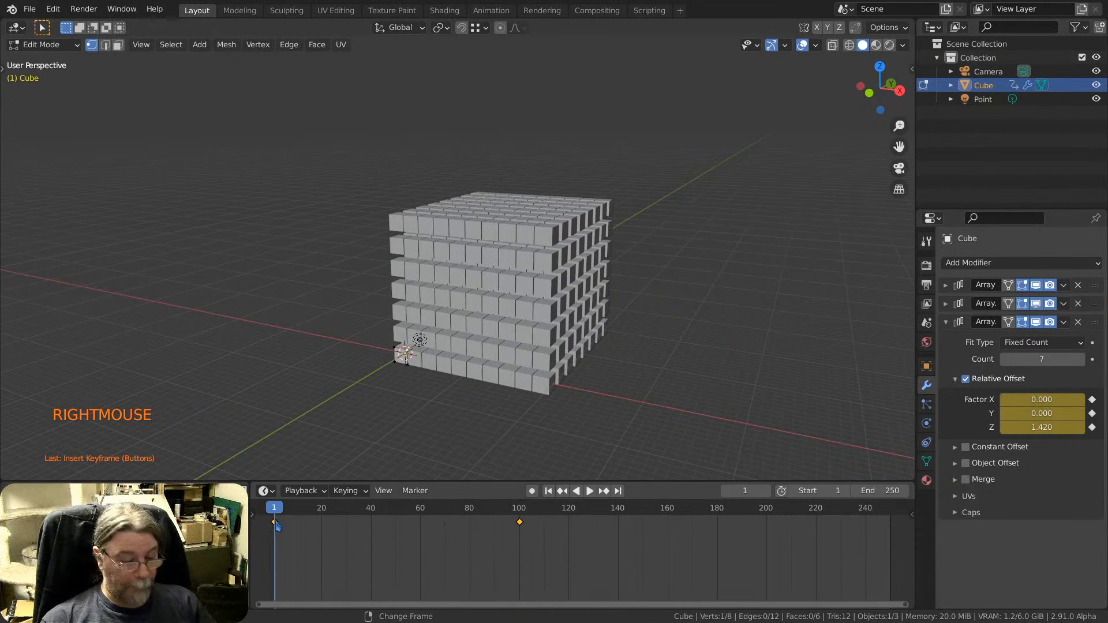
key("space")
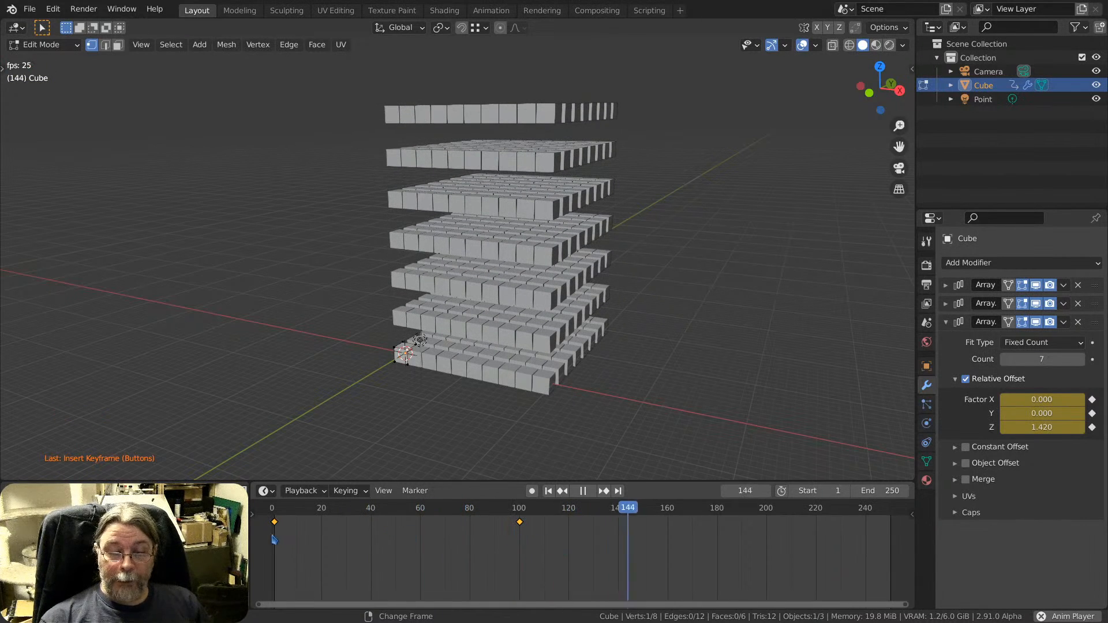
right_click(274, 539)
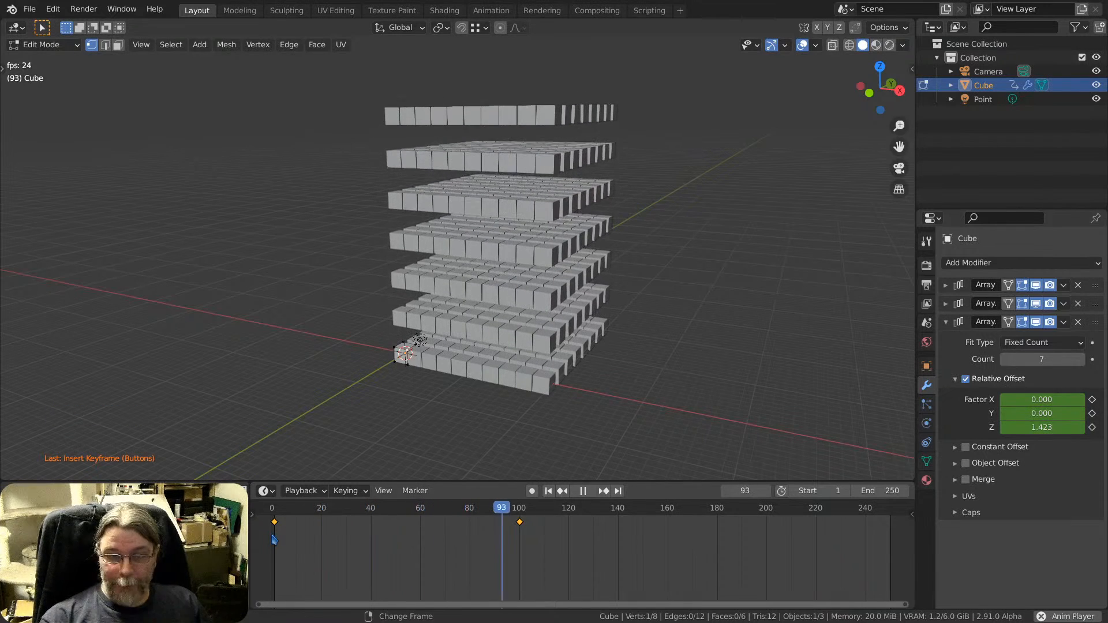
right_click(275, 546)
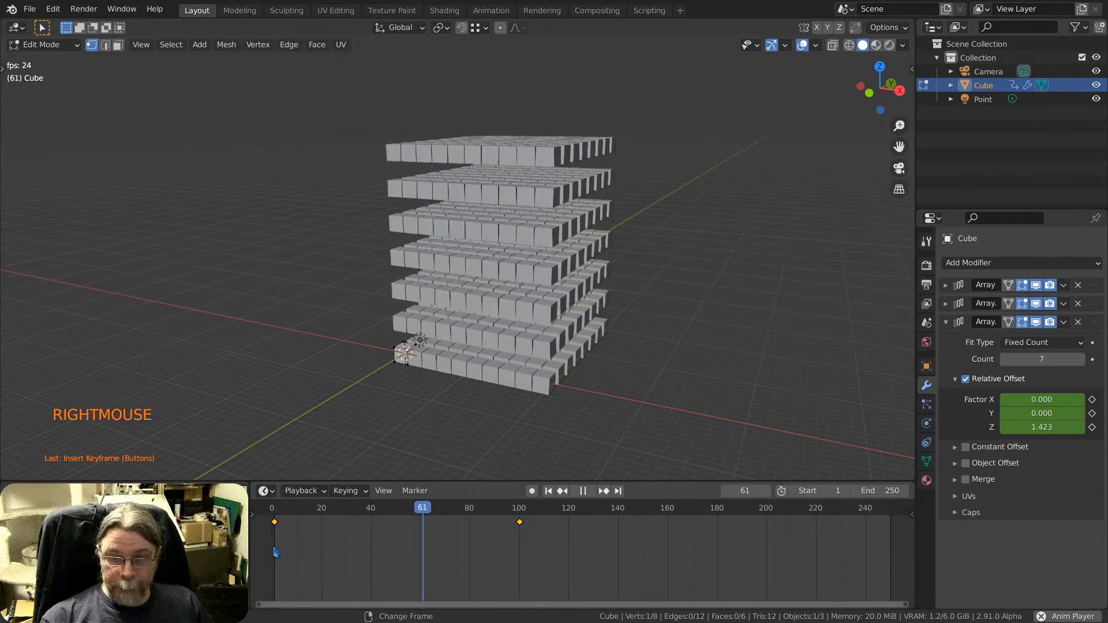
key("space")
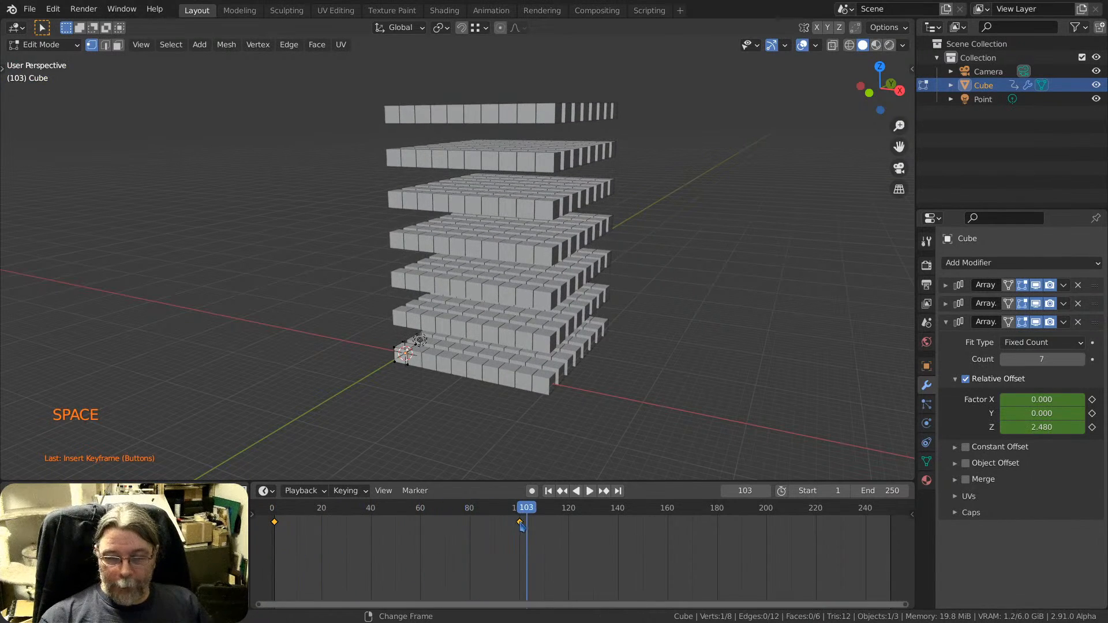
Delete the offset keyframe at frame 100 and return the timeline to frame 1.
left_click(521, 524)
key("x")
left_click(521, 521)
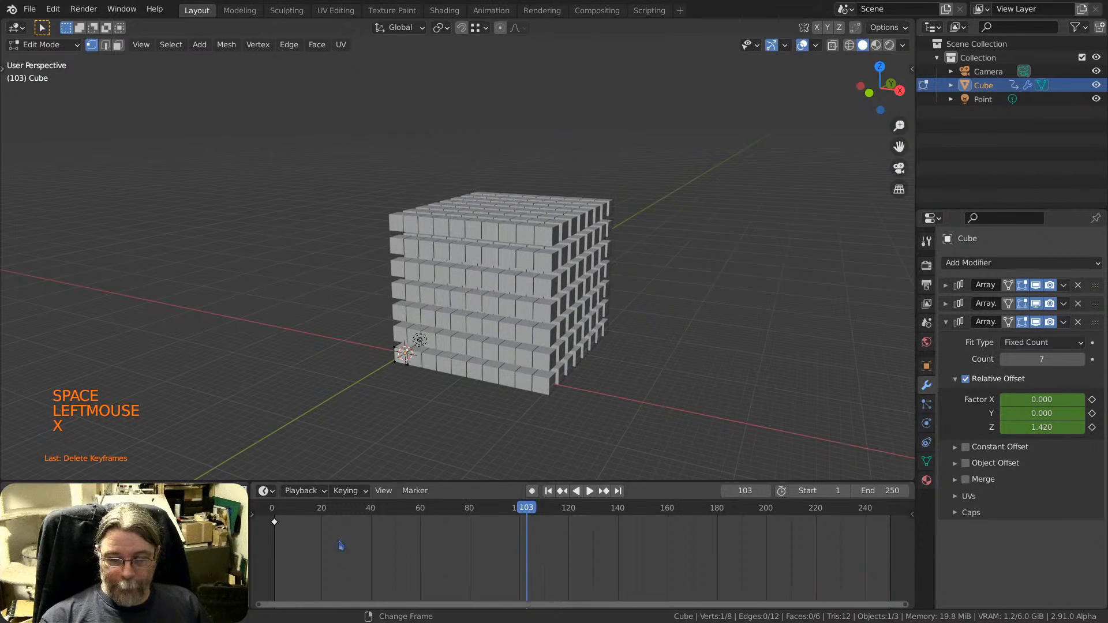
right_click(273, 532)
right_click_drag(273, 530, 275, 529)
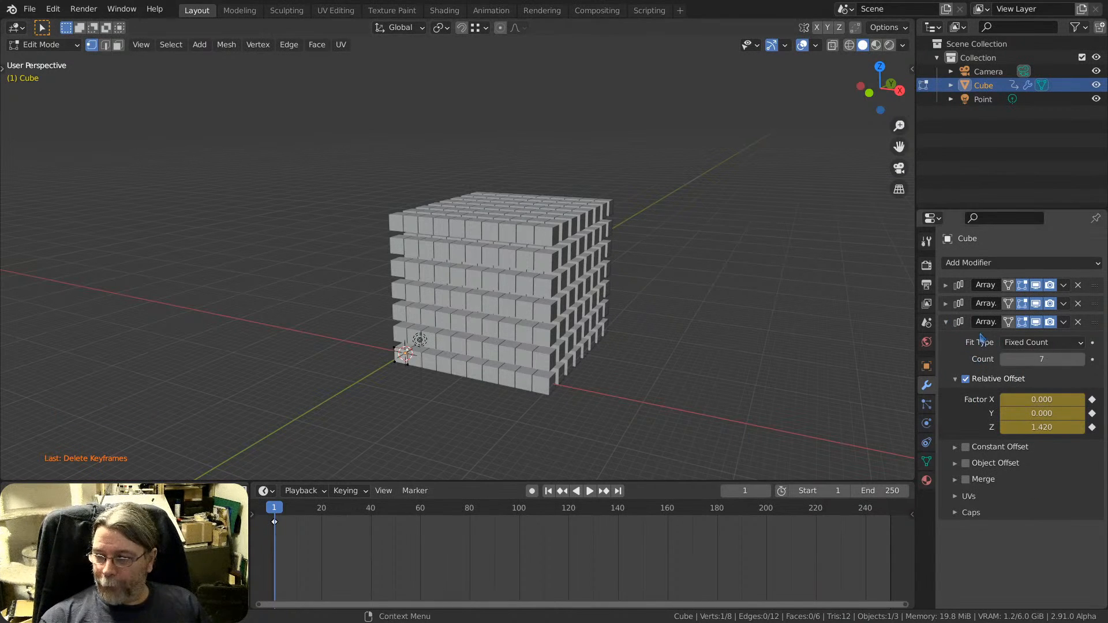
Collapse the third array's settings and add a Wave modifier to the cube.
left_click(947, 324)
left_click(977, 263)
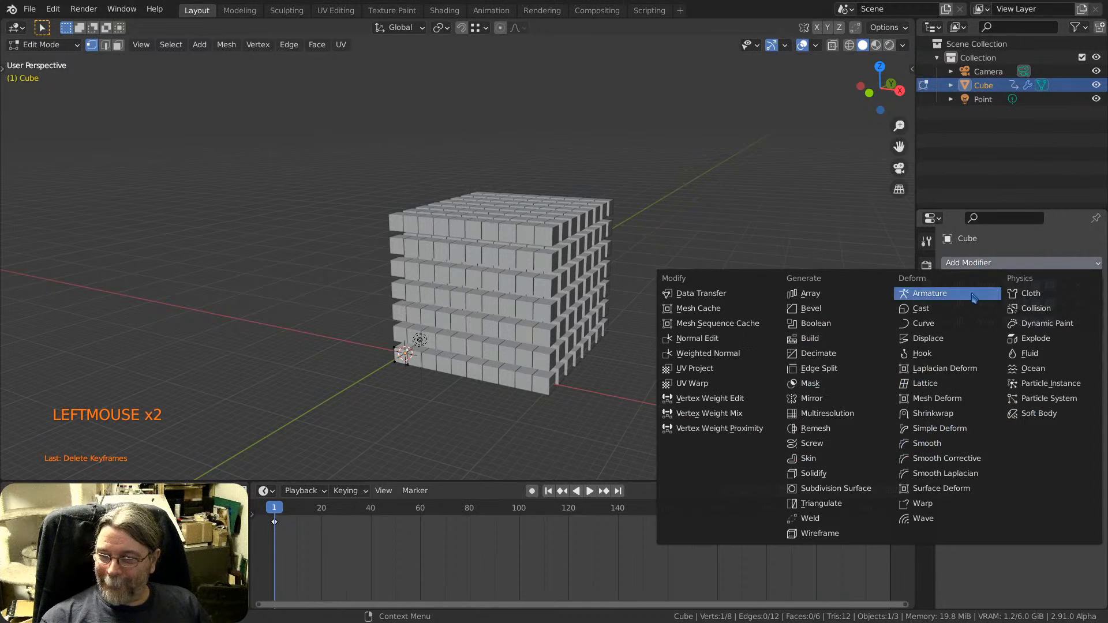
left_click(911, 520)
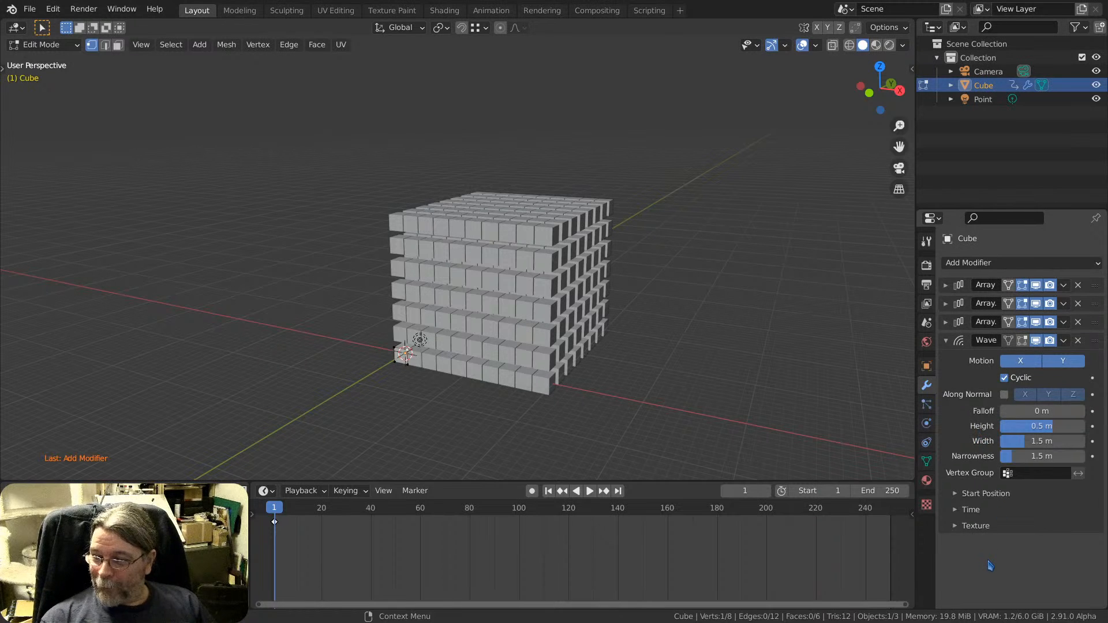
Move the timeline to frame 18 and expand the Wave modifier's Start Position and Time settings.
right_click_drag(341, 540, 316, 540)
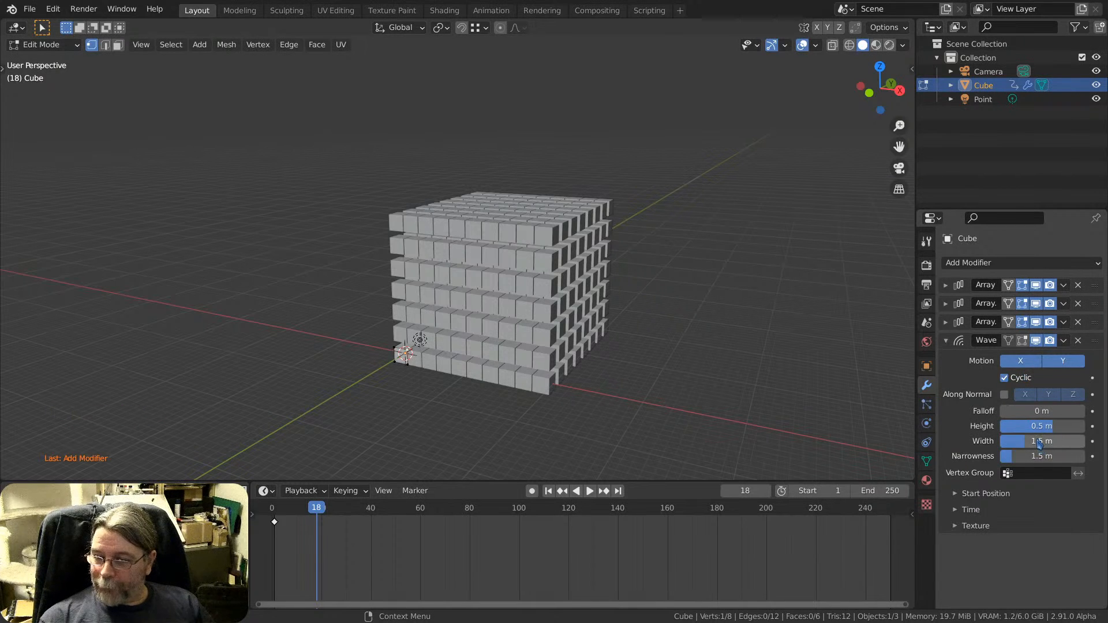
left_click(993, 495)
scroll(956, 527, "down", 2)
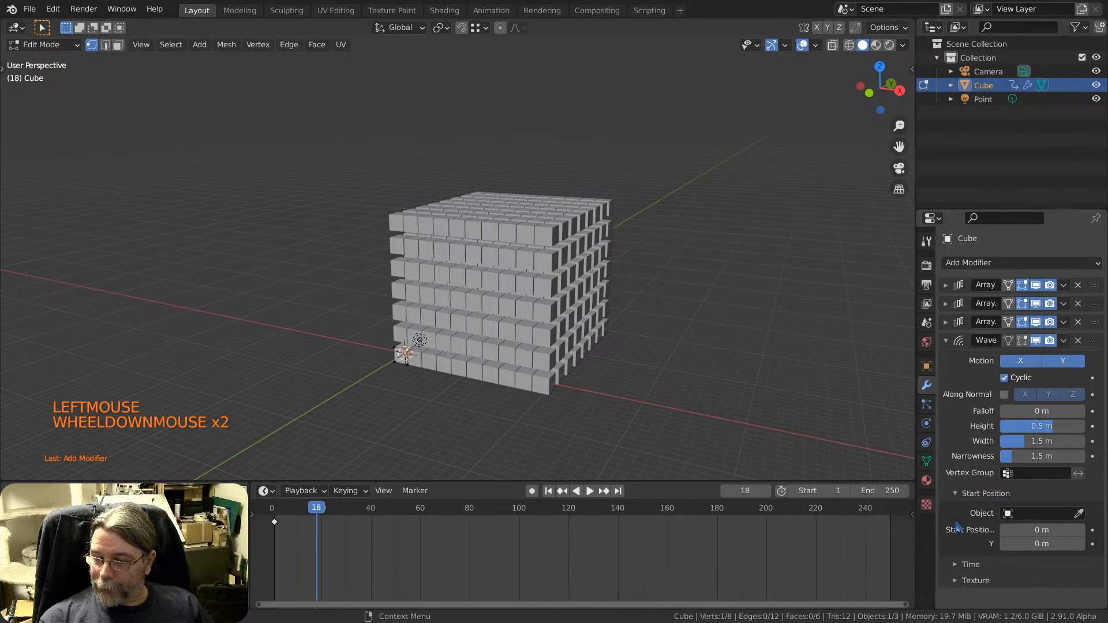
left_click(976, 567)
scroll(963, 552, "down", 3)
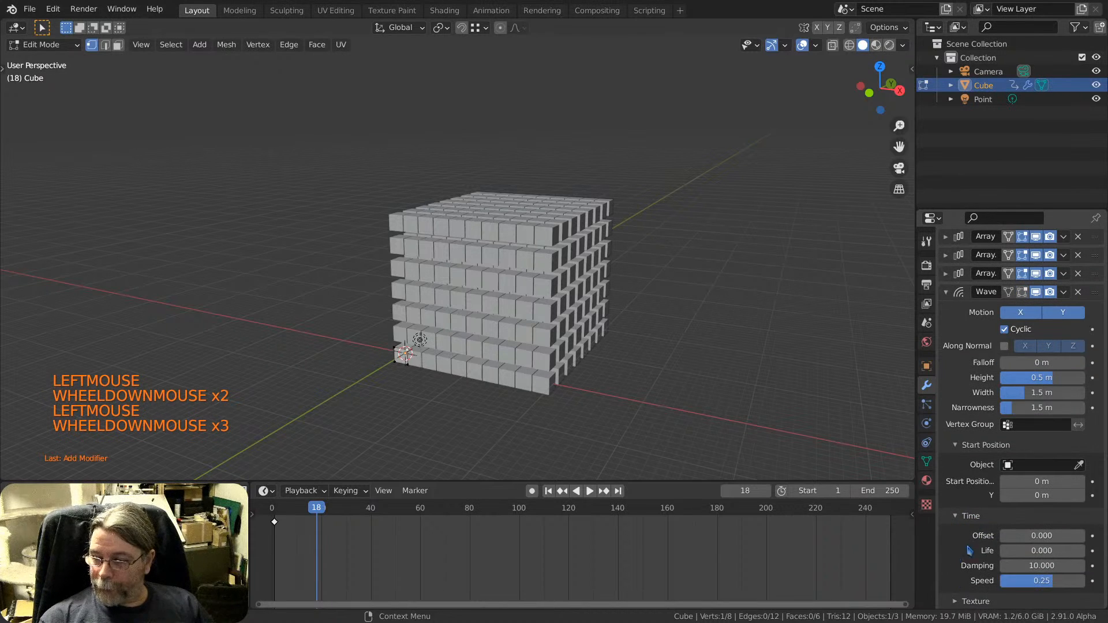
Try time offsets of 6.8 and -14.4 on the Wave modifier, and reset the offset to 0.
left_click(1042, 536)
mouse_move(1042, 536)
left_mouse_down()
mouse_move(1073, 536)
mouse_move(1027, 535)
left_mouse_up()
scroll(445, 269, "up", 3)
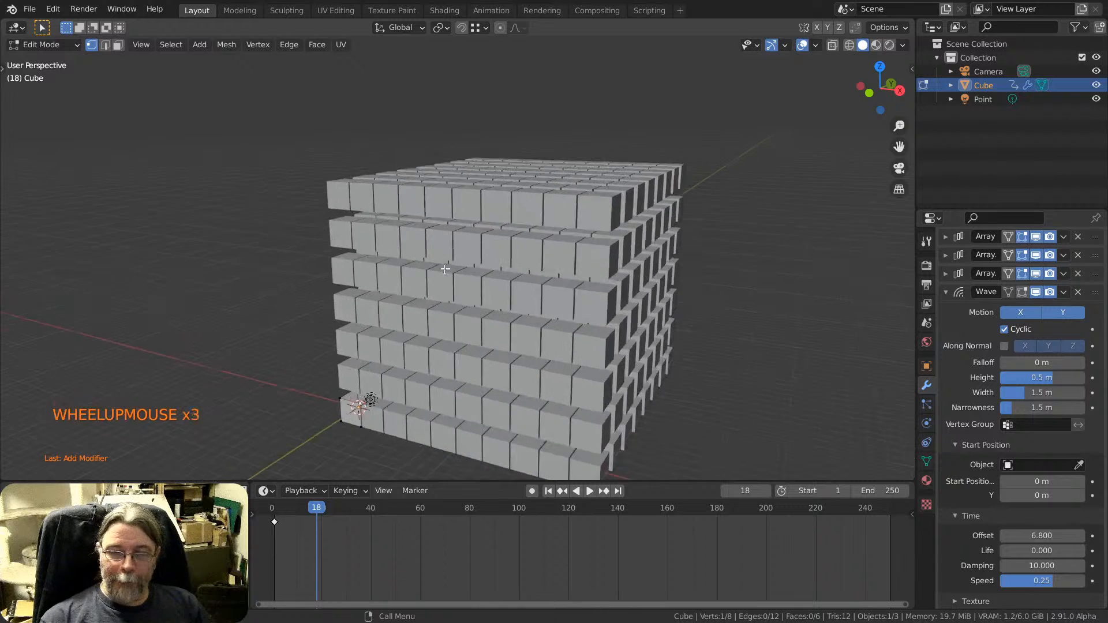
scroll(445, 269, "up", 7)
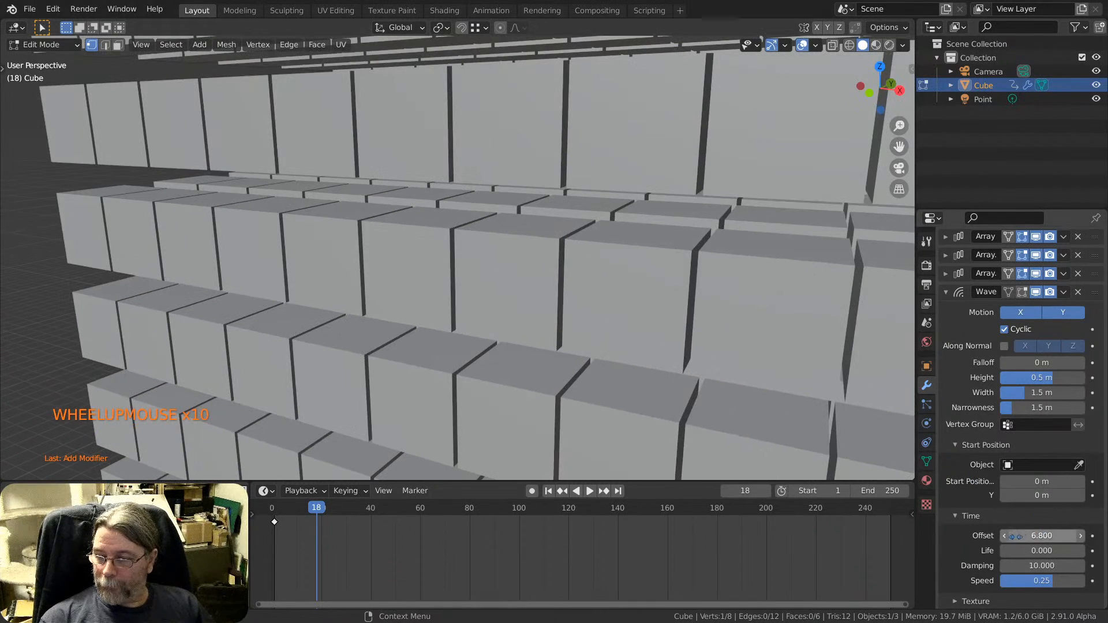
left_click(1016, 536)
left_click_drag(1042, 535, 1019, 535)
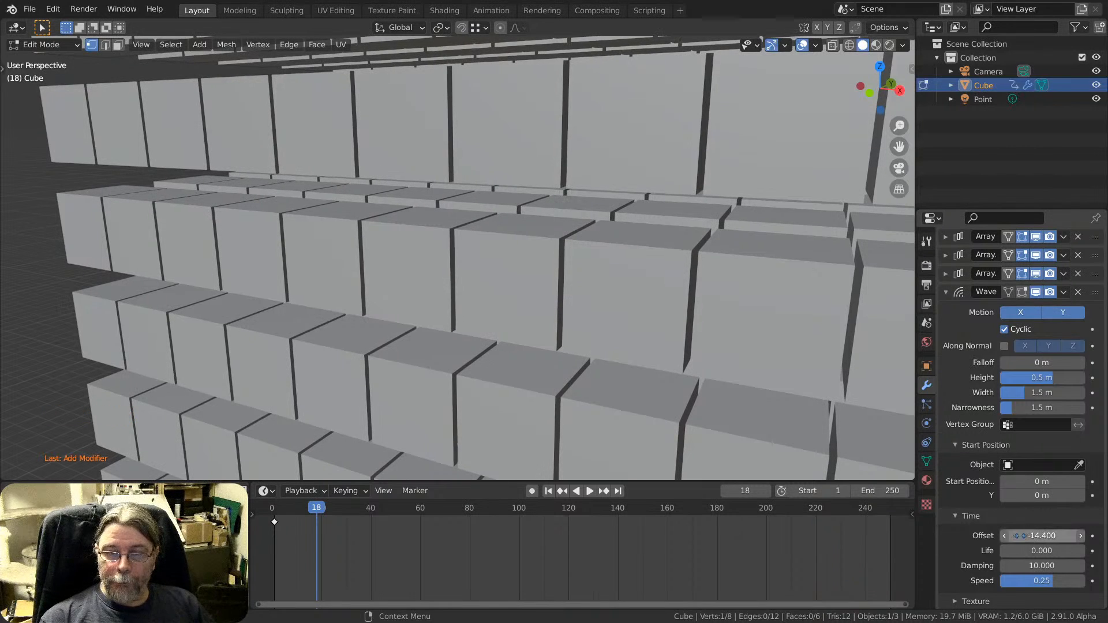
left_click(1052, 541)
type("0")
key("Return")
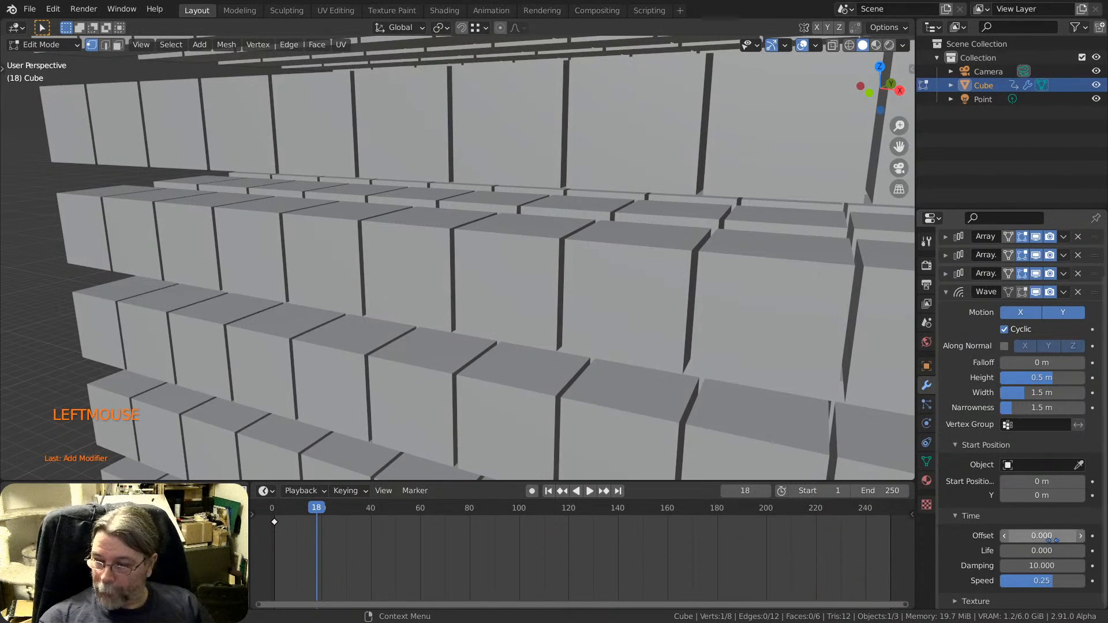
Collapse the Wave modifier's Start Position and Time settings.
scroll(1034, 565, "down", 5)
scroll(962, 551, "up", 1)
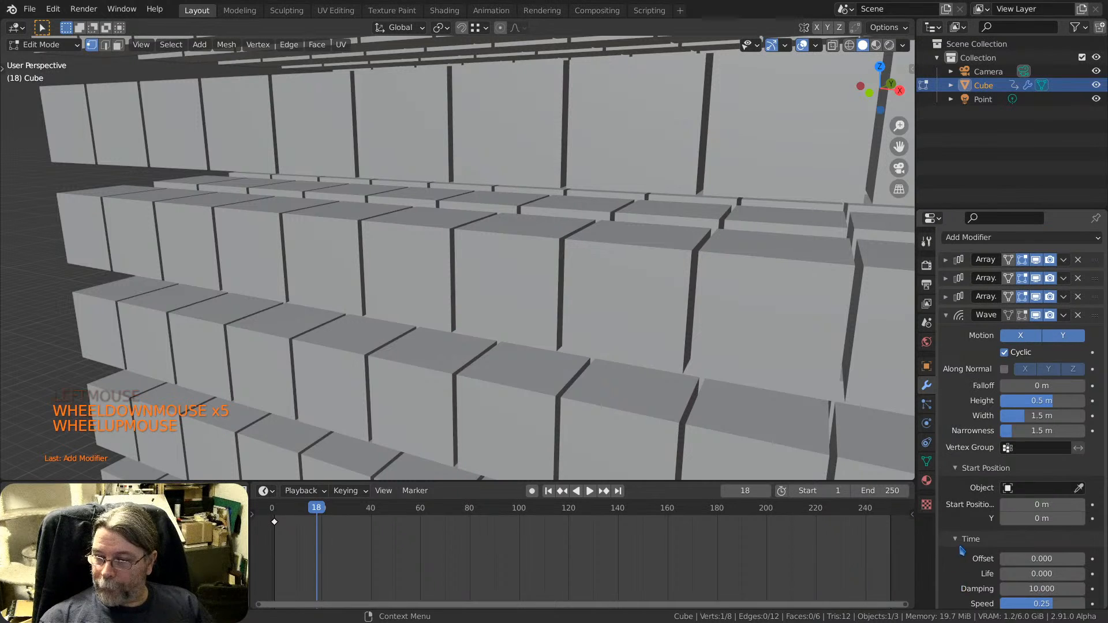
scroll(962, 552, "down", 1)
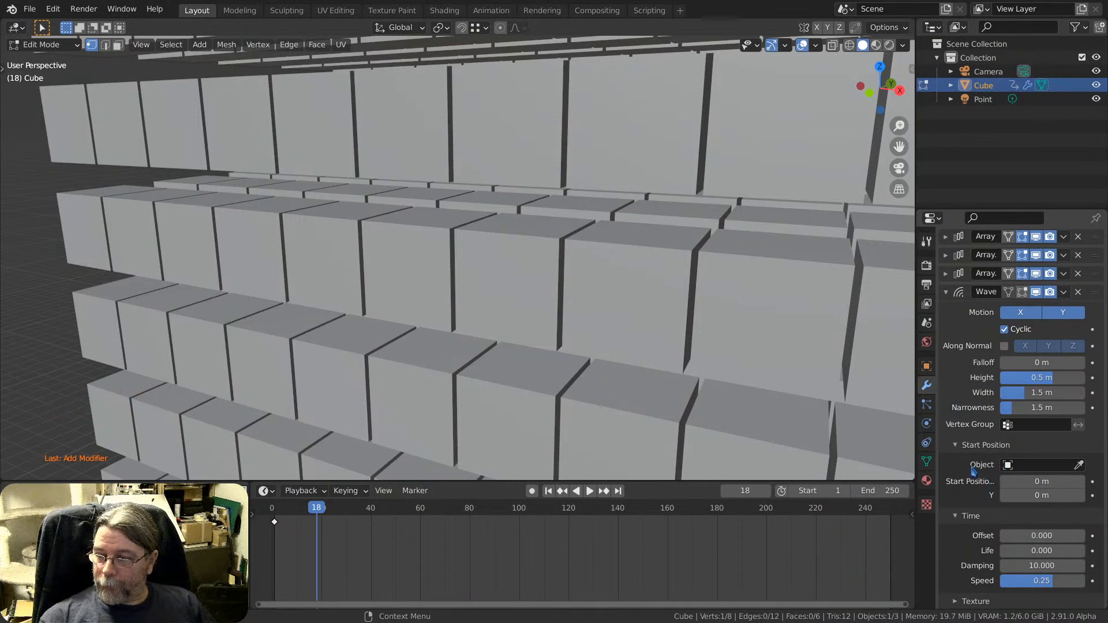
left_click(958, 448)
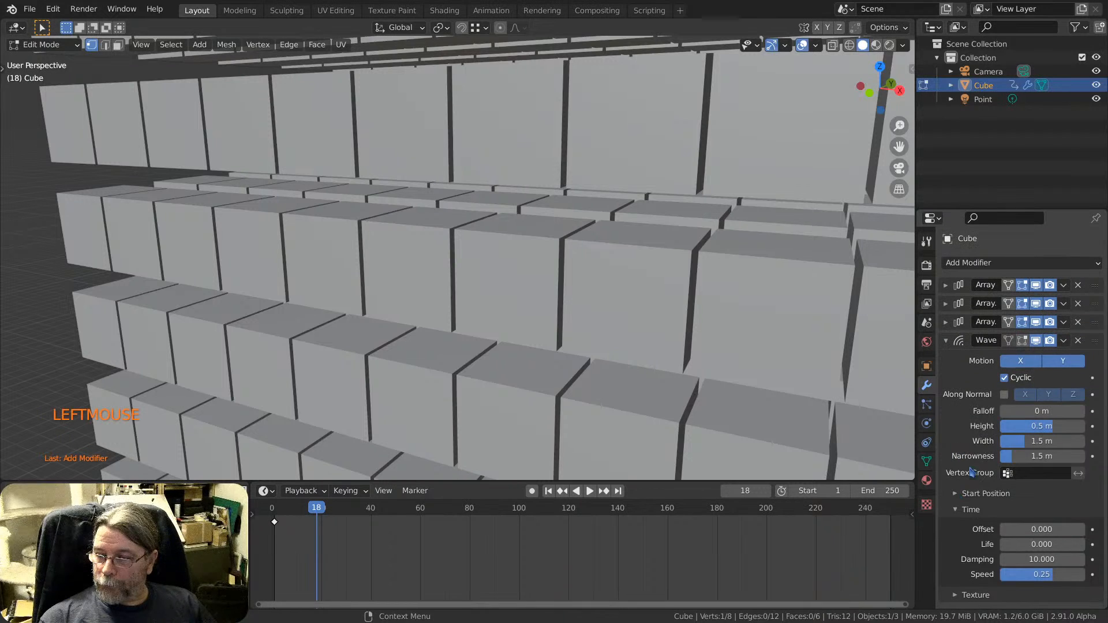
left_click(968, 510)
triple_click(962, 535)
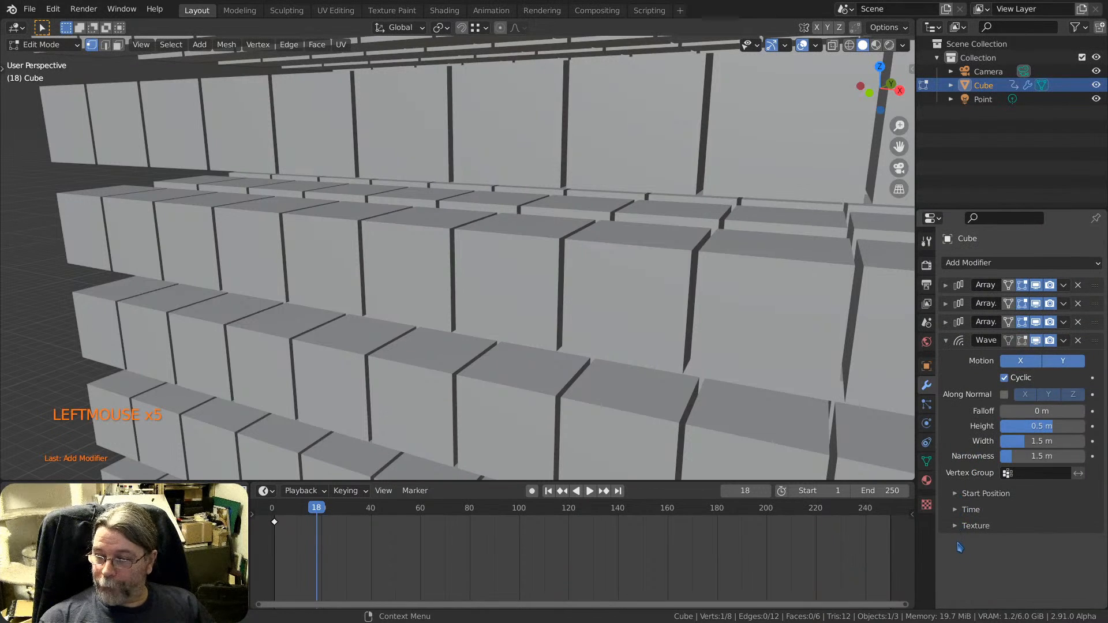
Create a new texture in the Wave modifier's Texture settings and duplicate it.
left_click(959, 525)
scroll(993, 546, "down", 3)
left_click(997, 547)
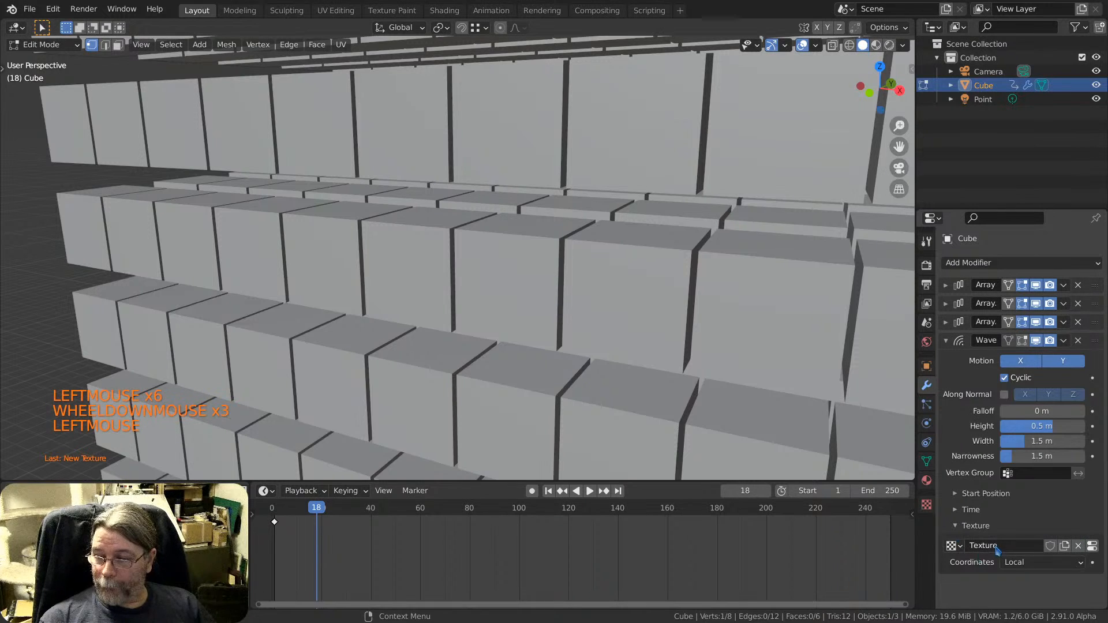
double_click(995, 604)
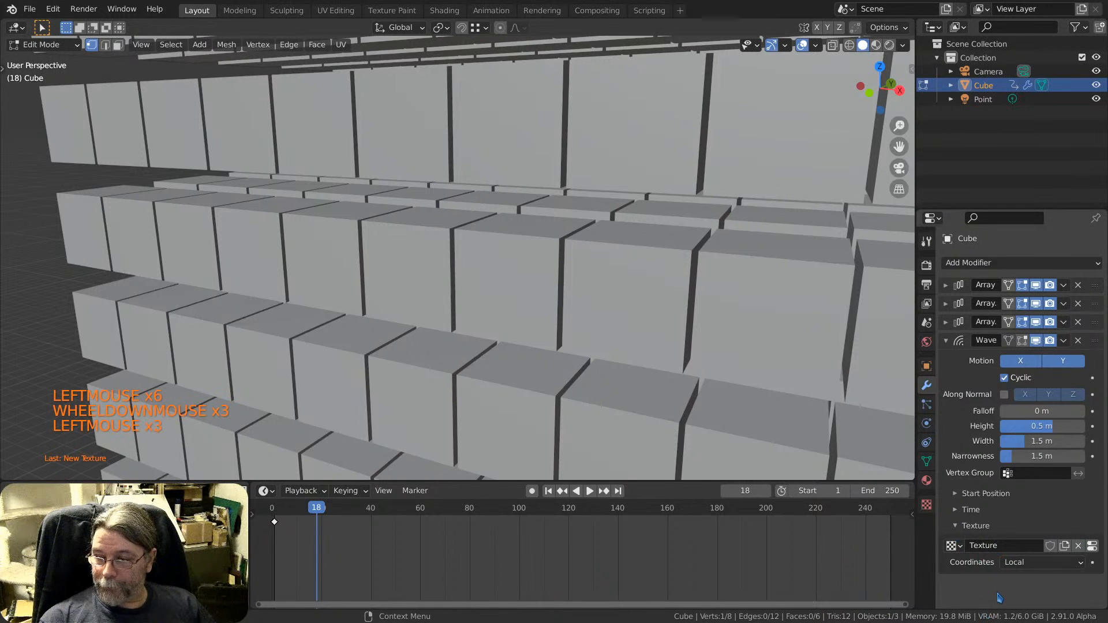
left_click(951, 546)
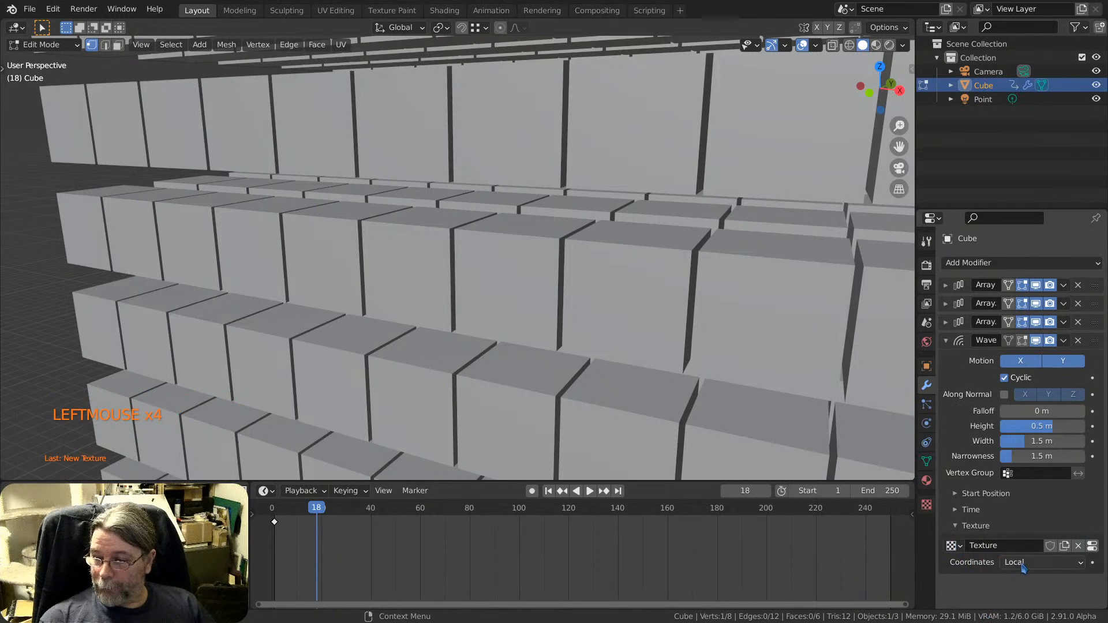
left_click(1066, 546)
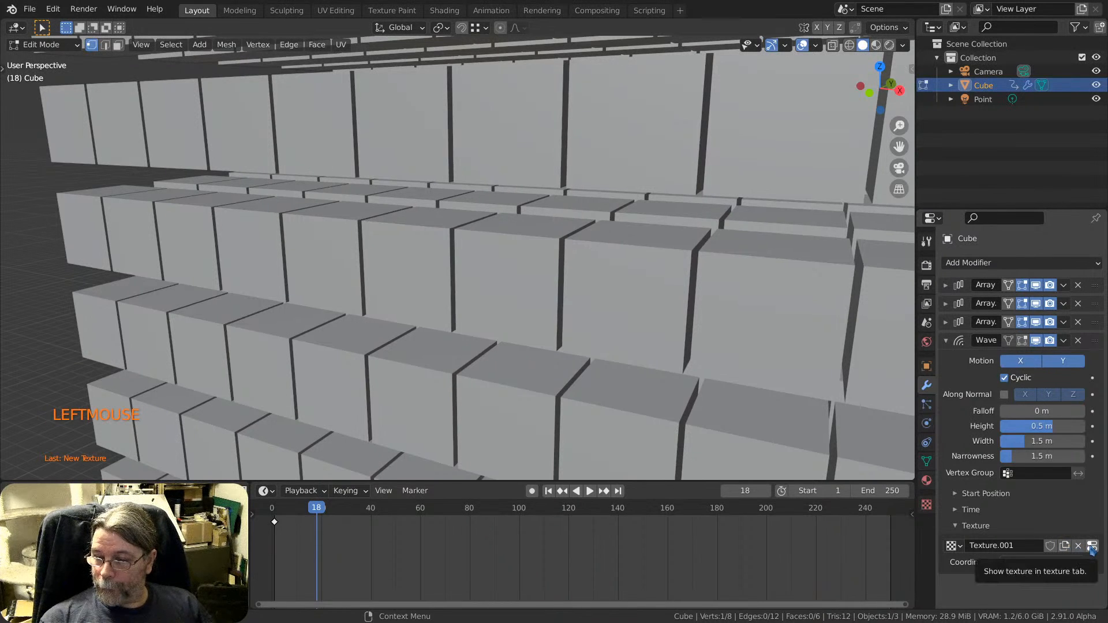
Review the available types for Texture.001, and return to the Wave modifier with its Texture settings collapsed.
left_click(1093, 547)
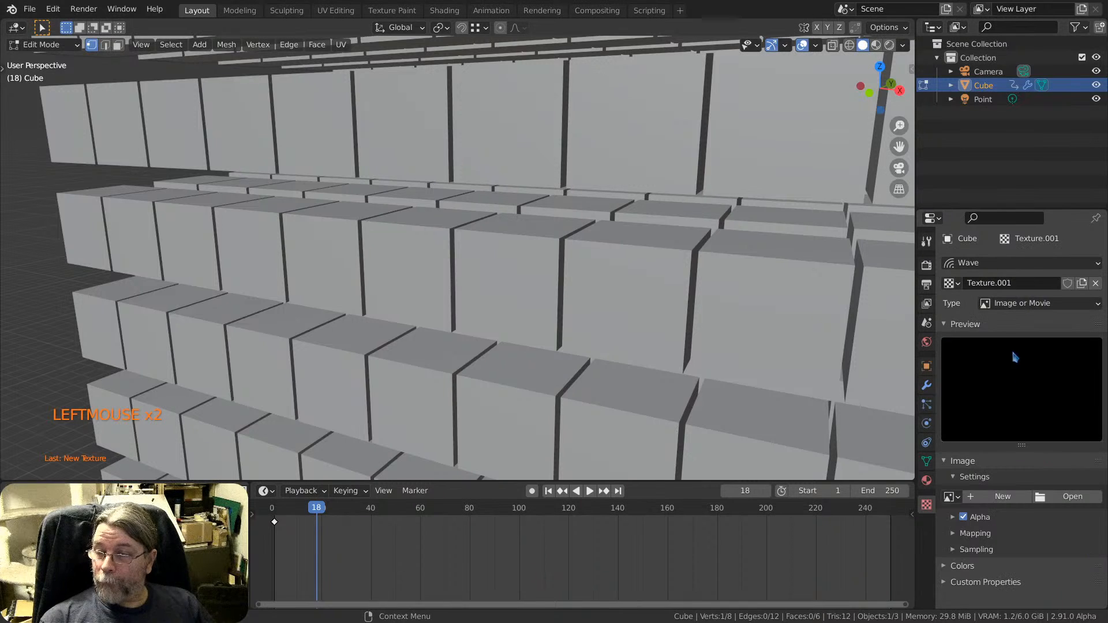
left_click(1018, 304)
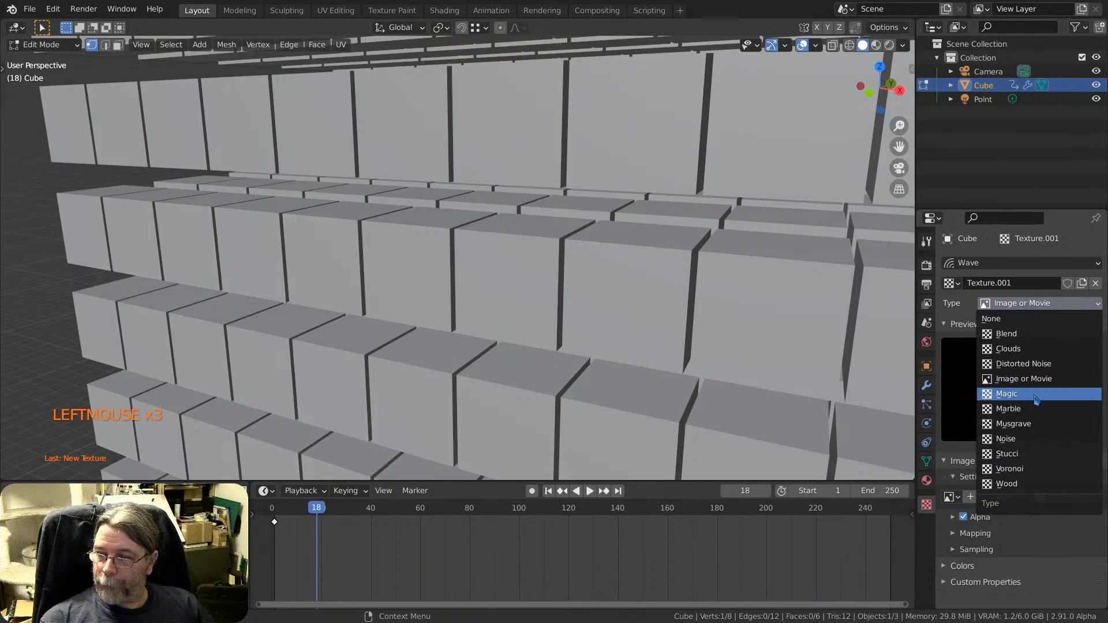
left_click(1035, 583)
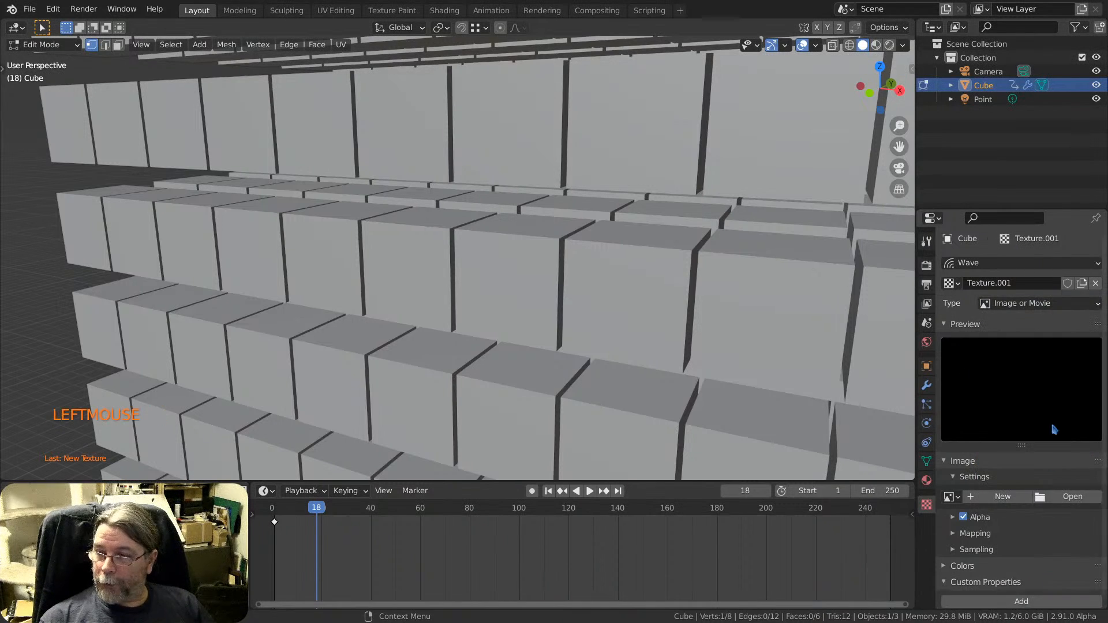
left_click(927, 480)
left_click(927, 385)
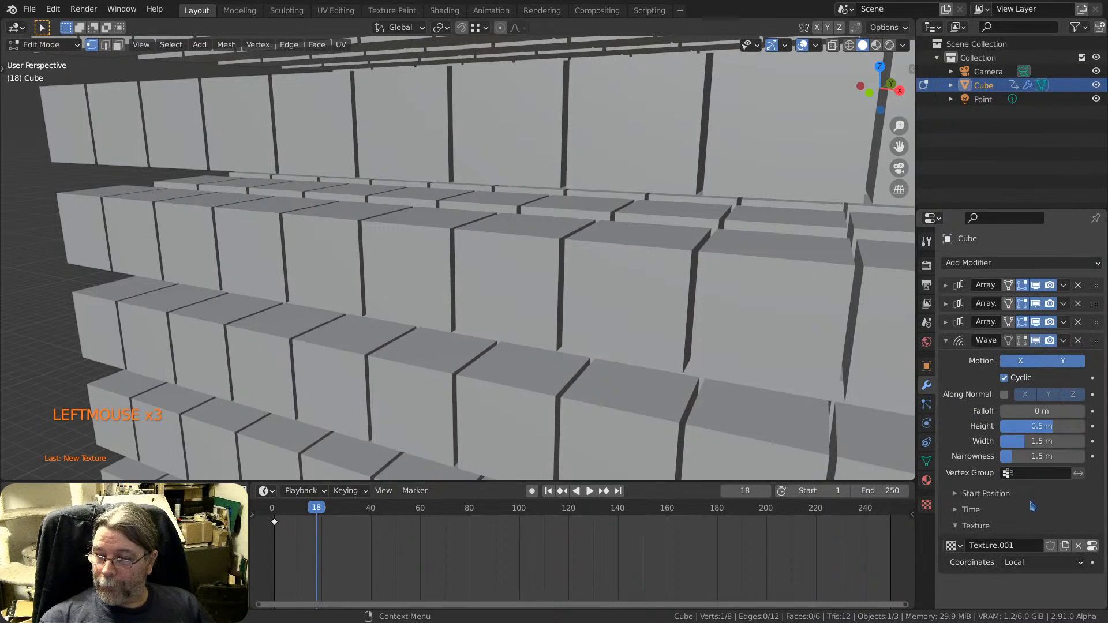
left_click(975, 526)
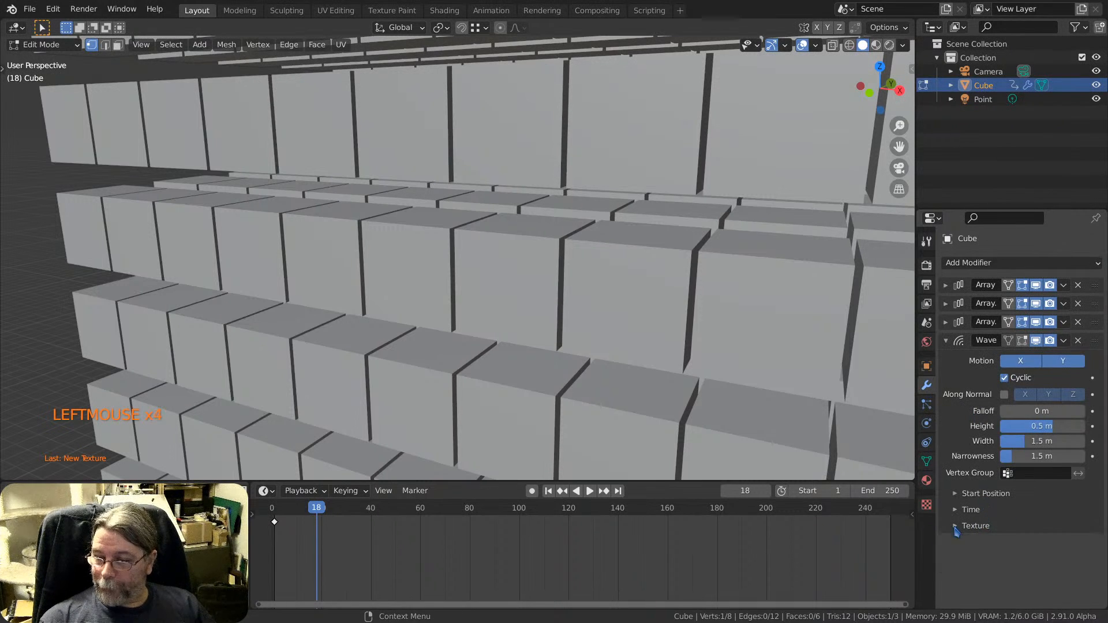
Set the Wave modifier's time offset to 5.6 and life to 2.6, and switch Along Normal on and off again.
left_click(971, 510)
left_click_drag(1044, 530, 1068, 544)
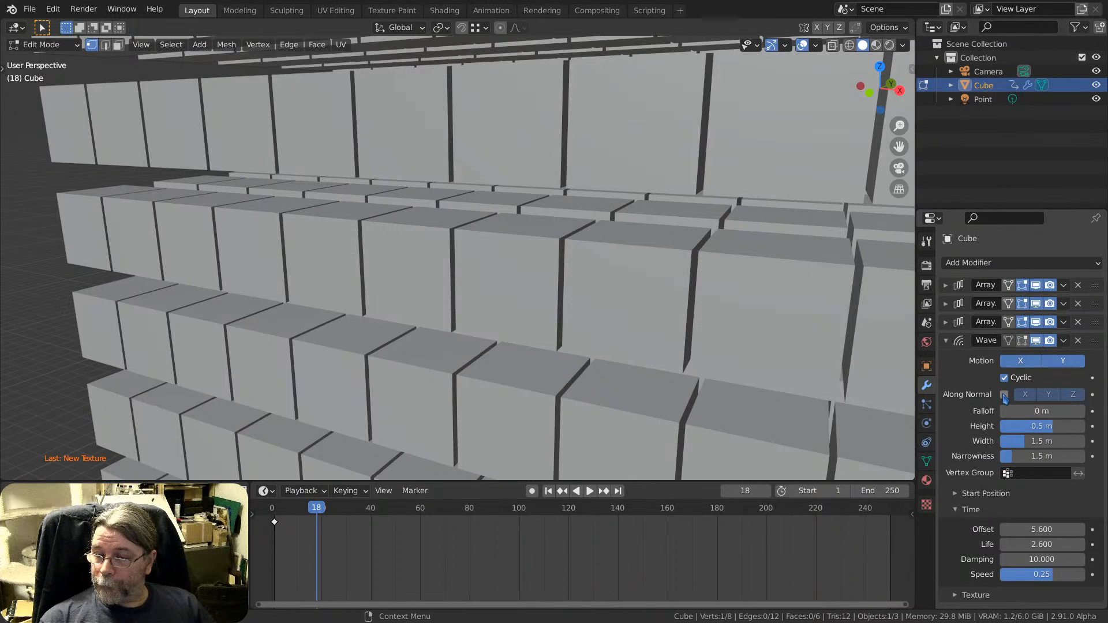
left_click(1005, 396)
left_click(1005, 396)
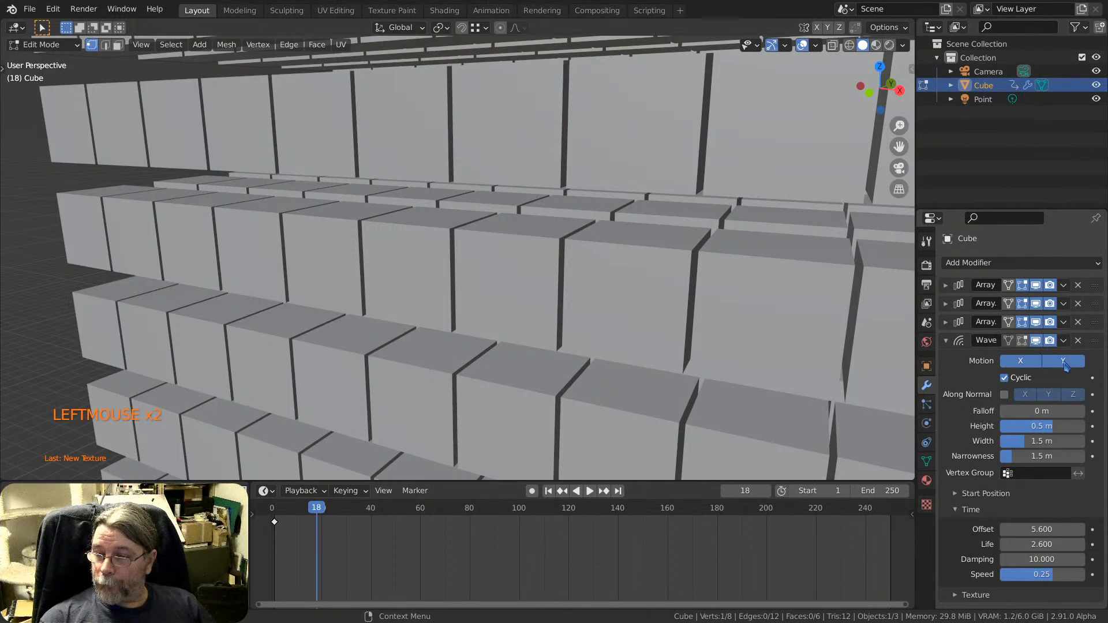
Remove the Wave modifier from the cube.
scroll(751, 343, "down", 8)
middle_click_drag(751, 344, 629, 332, "shift")
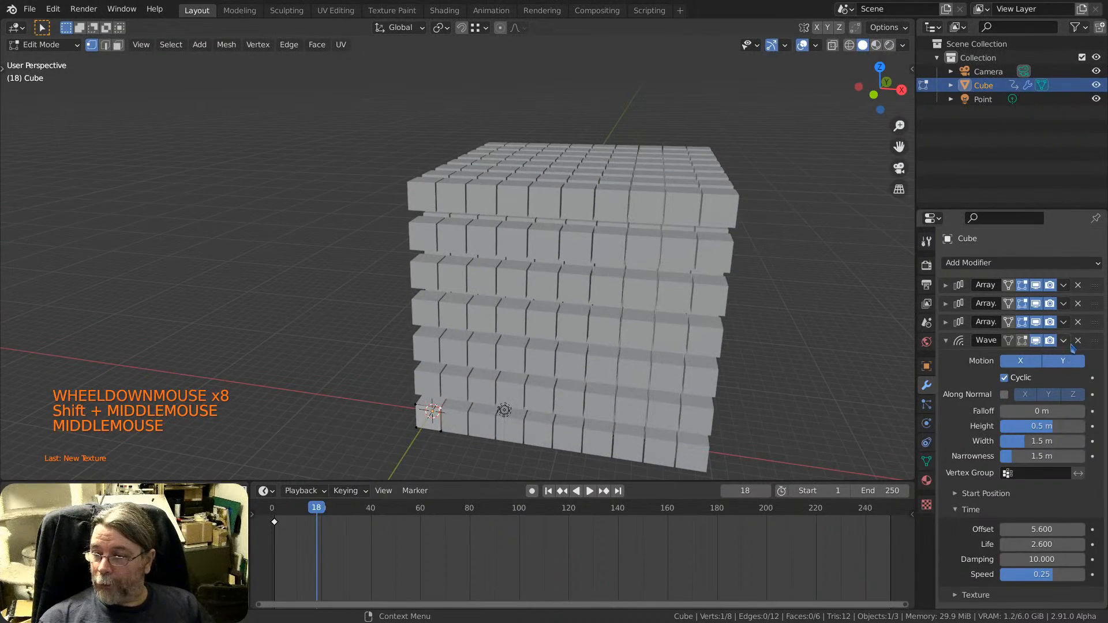
left_click(1078, 341)
Examine the original cube at the lower corner of the arrayed grid from several angles.
scroll(664, 335, "down", 4)
middle_click_drag(664, 335, 600, 345, "shift")
scroll(639, 310, "up", 2)
scroll(601, 344, "down", 2)
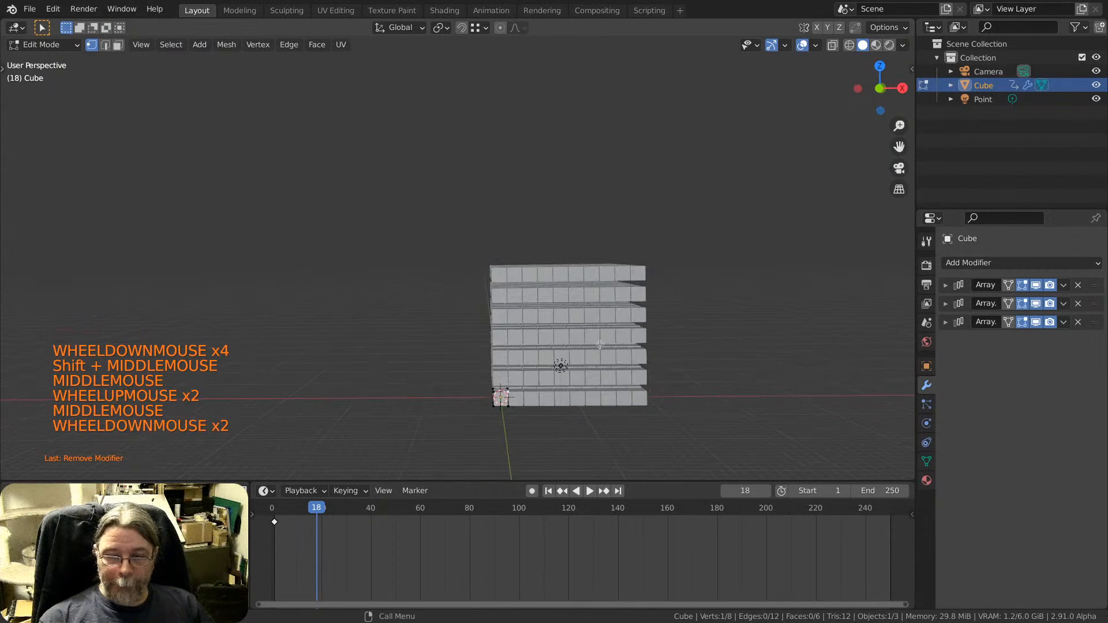
scroll(495, 396, "up", 7)
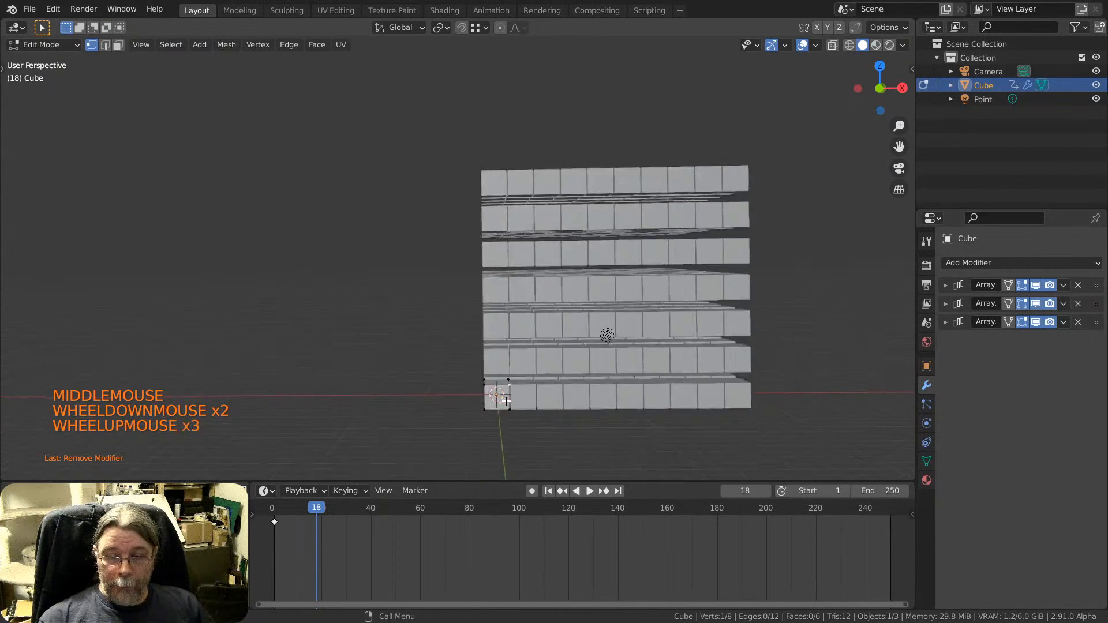
middle_click_drag(486, 395, 492, 406)
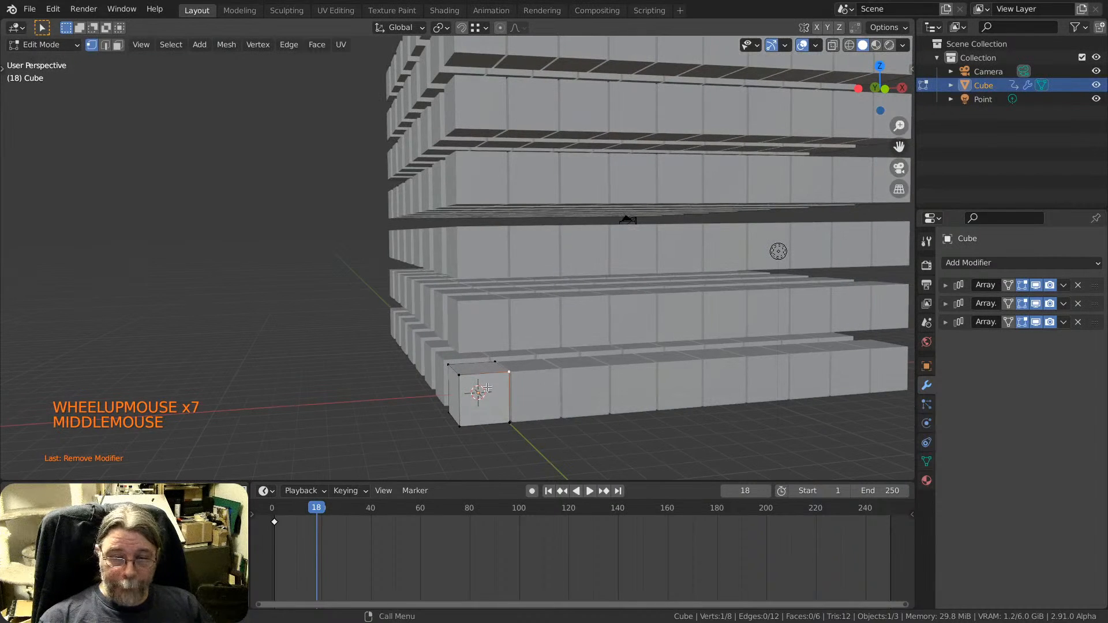
scroll(477, 392, "up", 4)
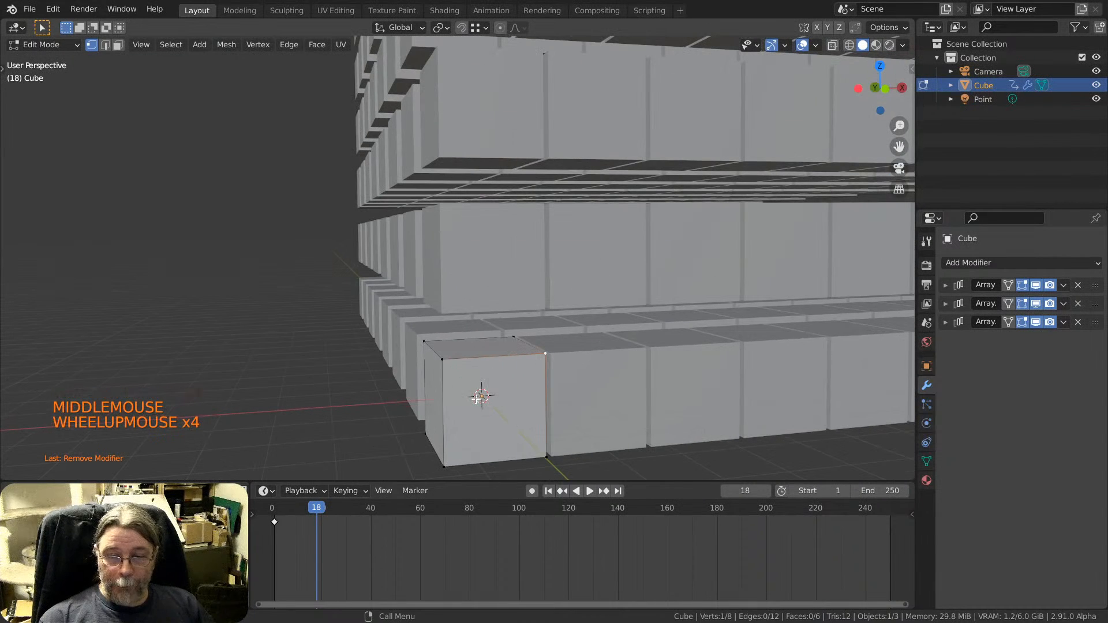
middle_click_drag(490, 408, 488, 385)
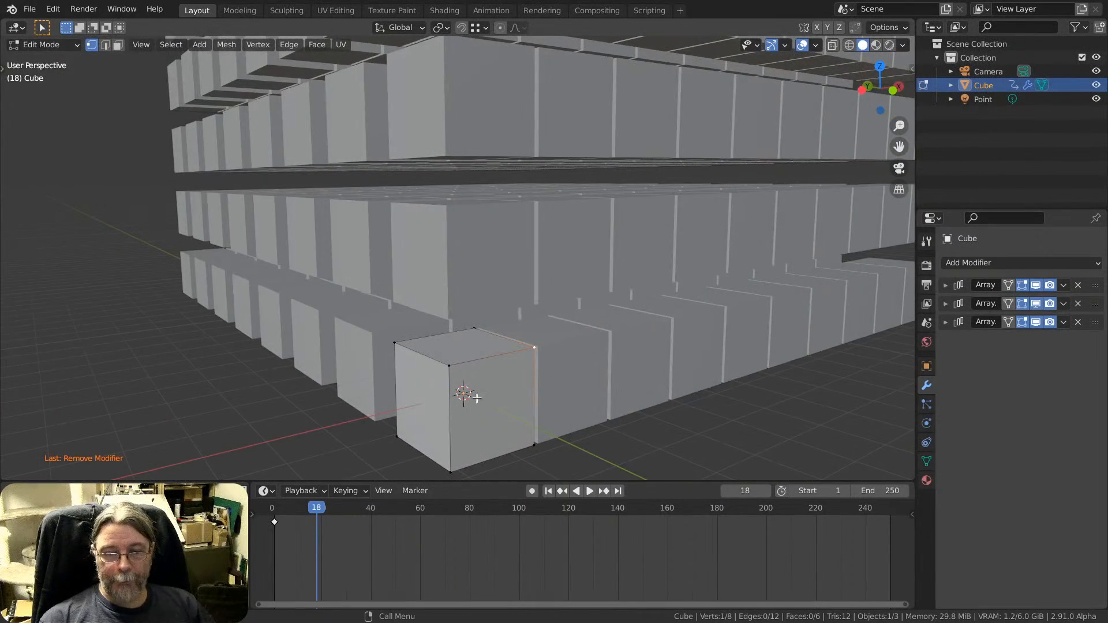
middle_click_drag(484, 403, 416, 392)
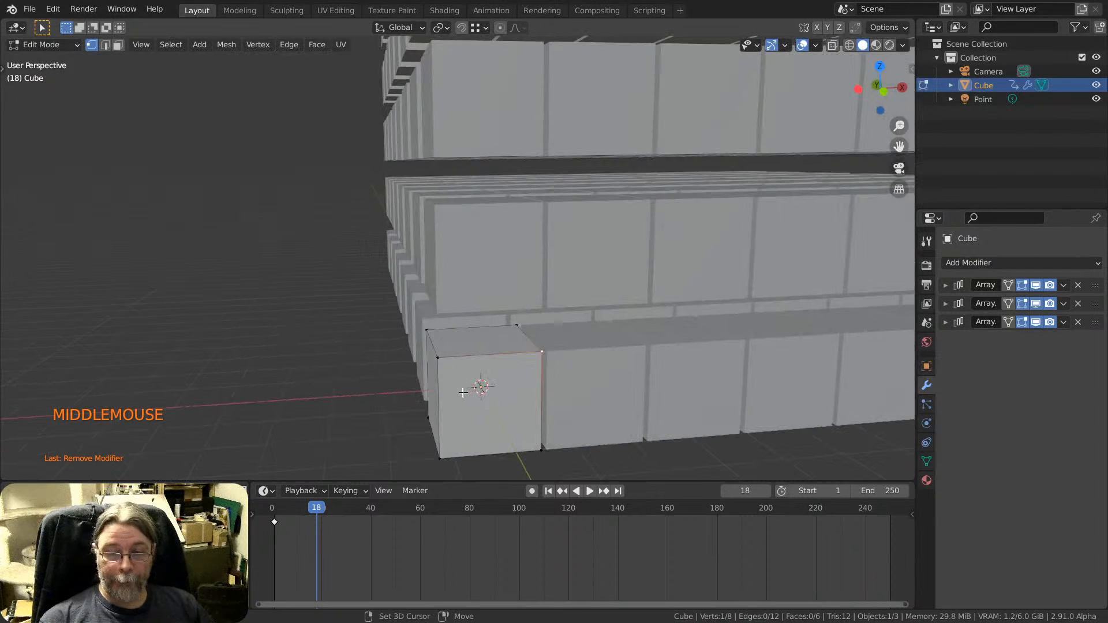
Add a Bezier curve at the 3D cursor in Object Mode and select it.
key("shift+a")
left_click(343, 374)
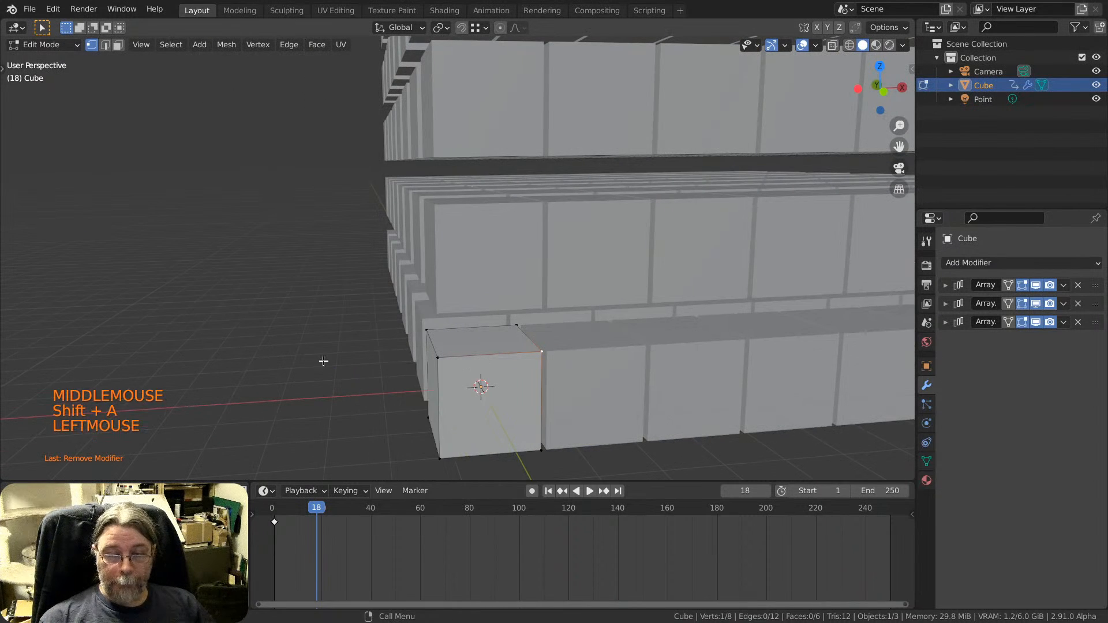
key("Tab")
key("shift+a")
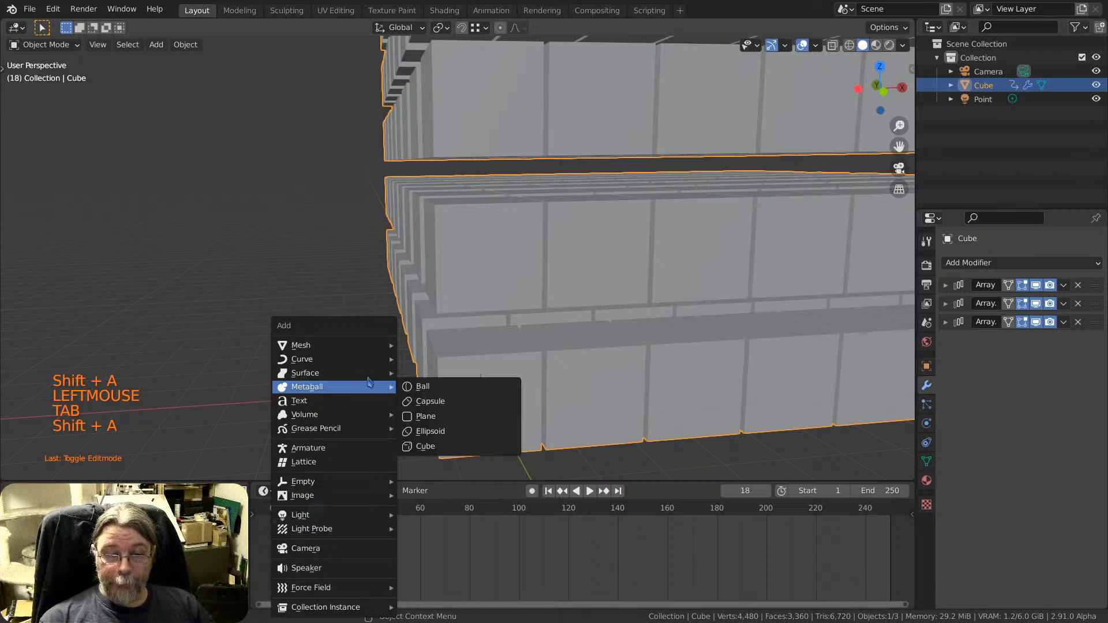
mouse_move(359, 360)
left_click(444, 364)
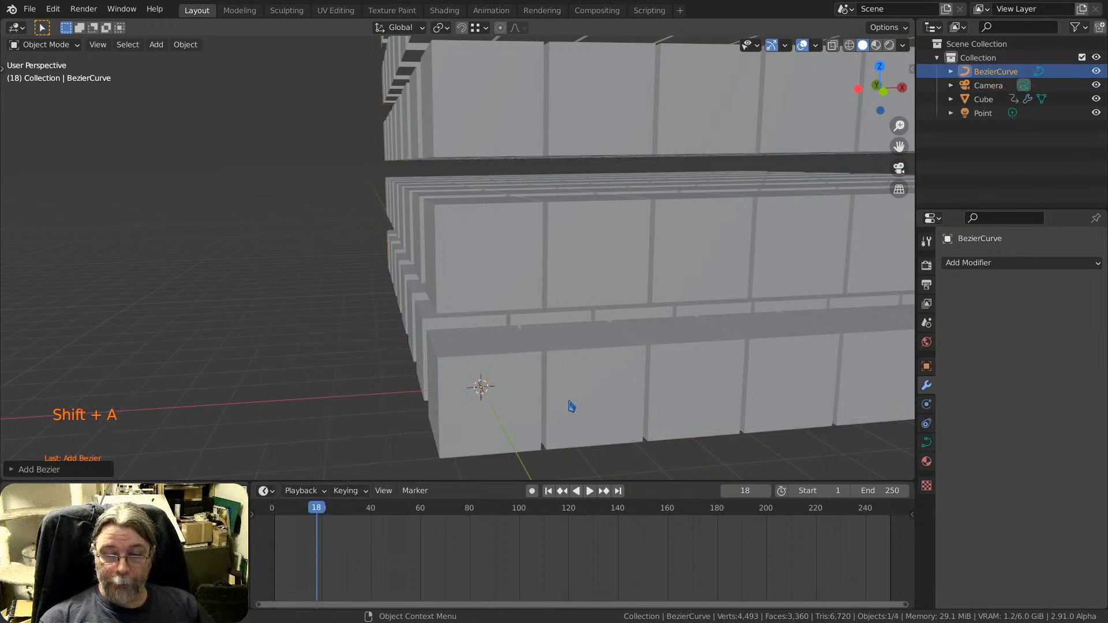
scroll(571, 397, "down", 2)
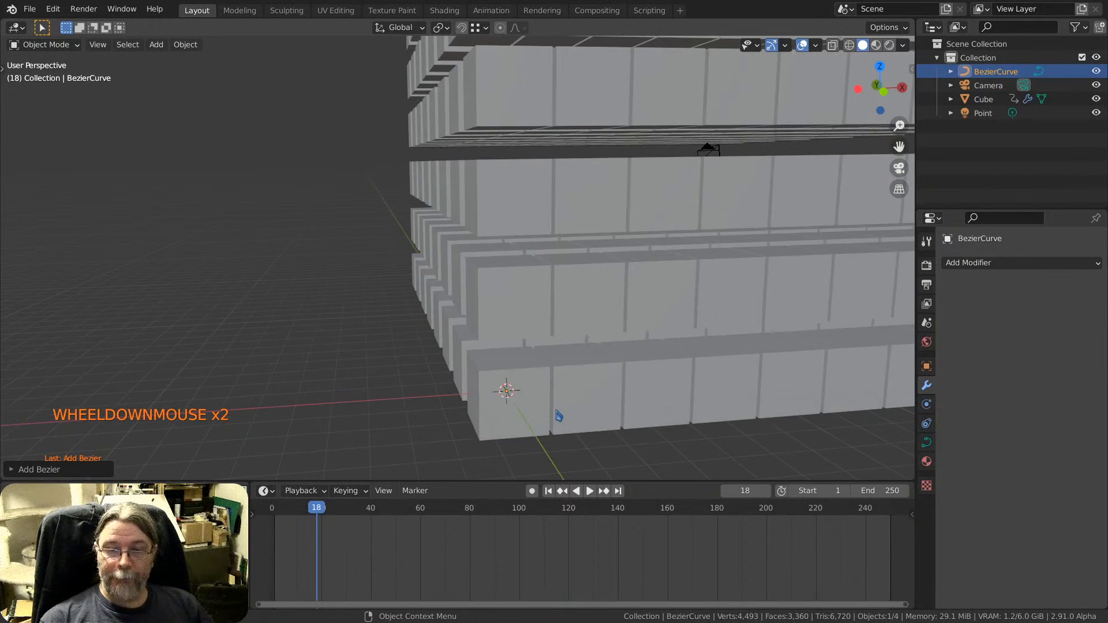
middle_click_drag(550, 408, 489, 381, "shift")
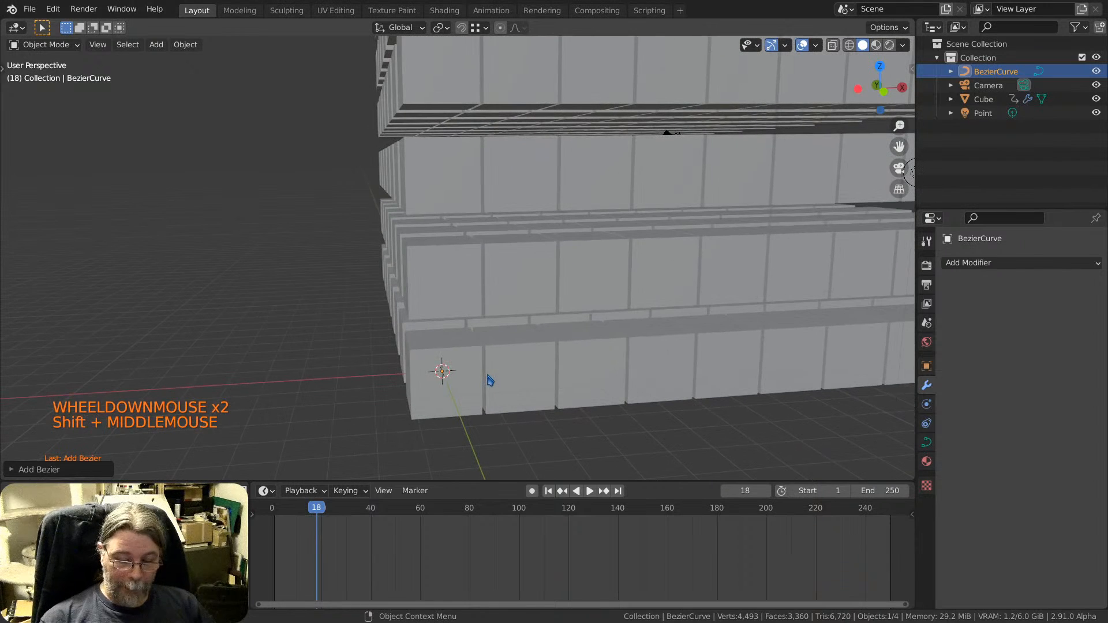
left_click(994, 74)
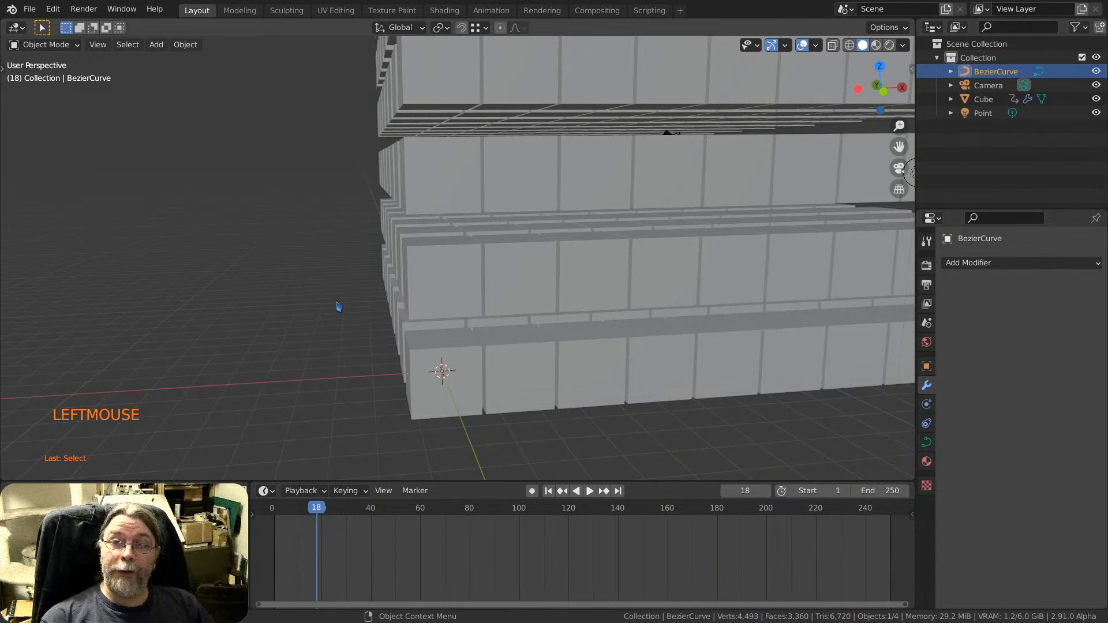
Isolate the Bezier curve in local view and rotate it about the global X axis so it stands upright.
key("KP_Divide")
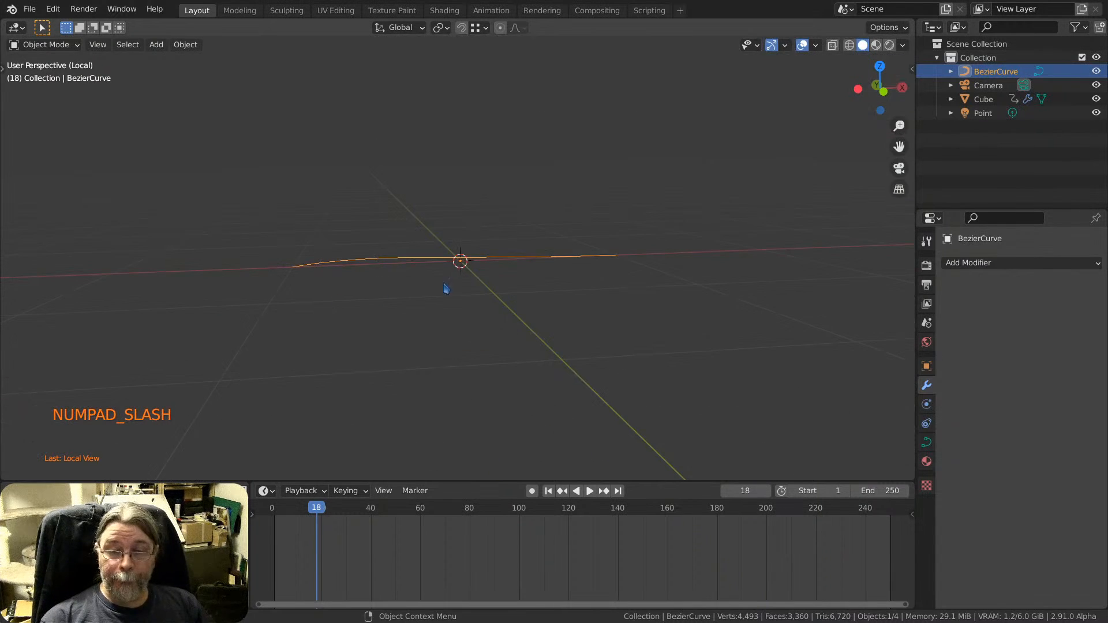
middle_click_drag(446, 288, 503, 249)
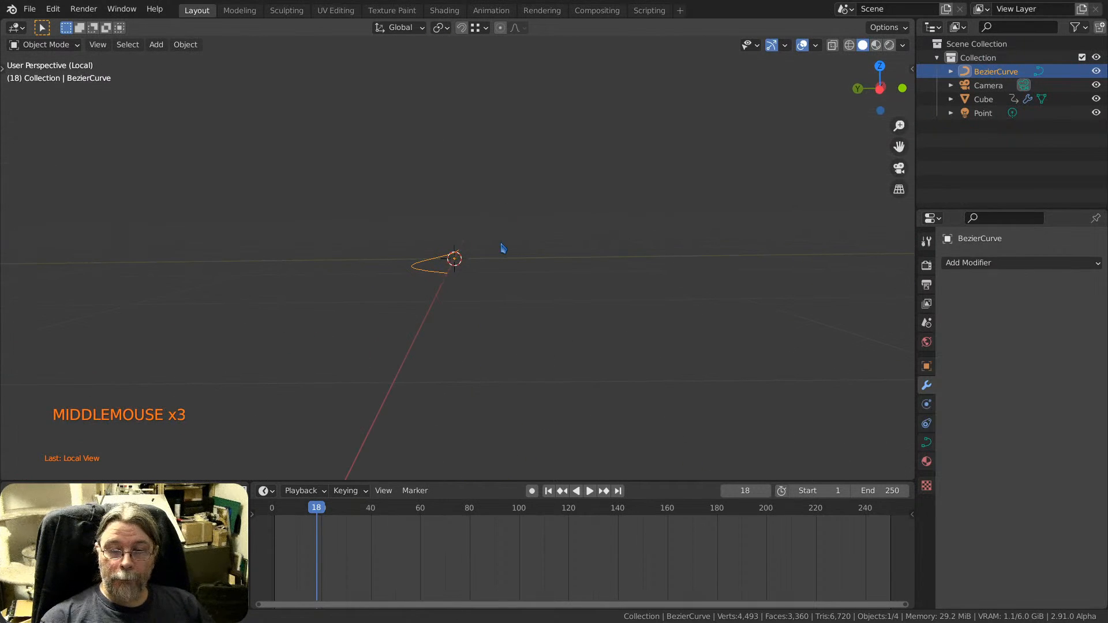
key("r")
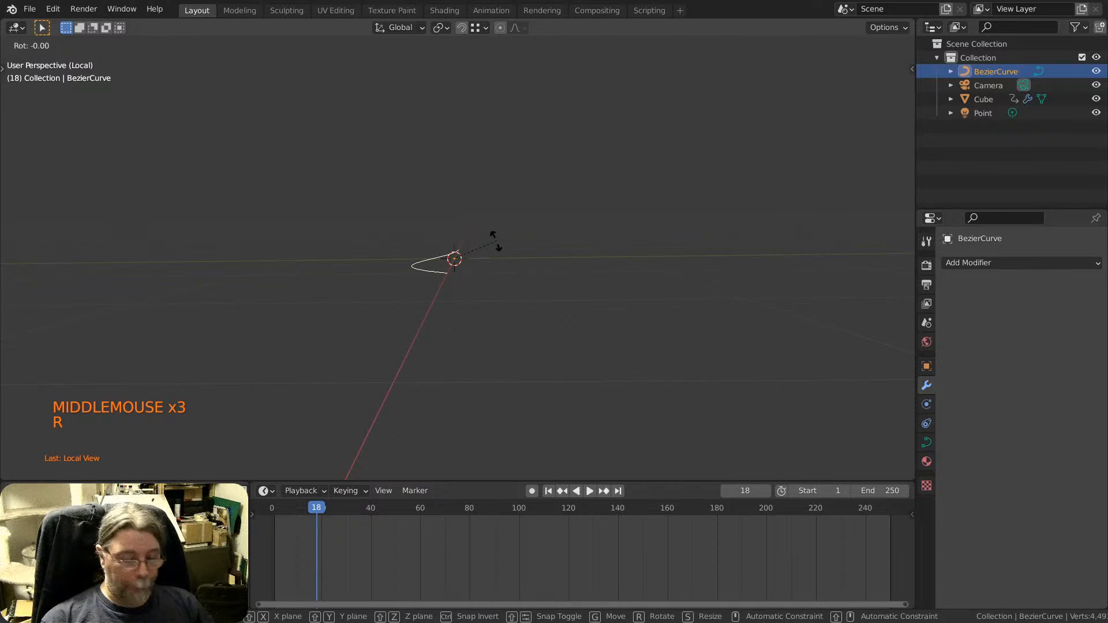
key("x")
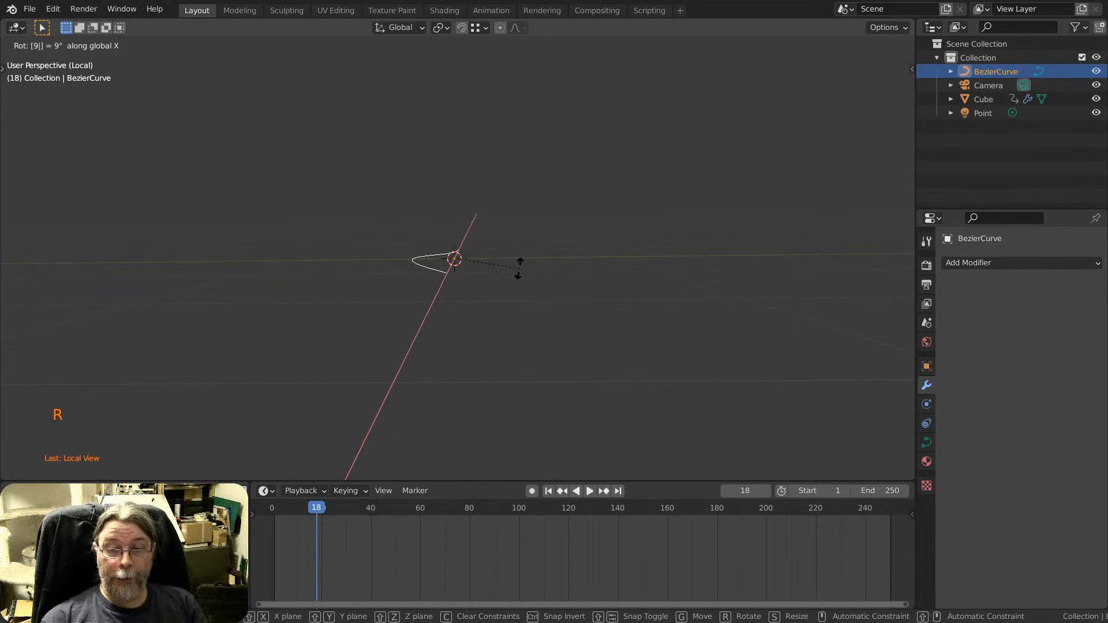
left_click(522, 274)
Enter Edit Mode on the curve, select all control points, and move them 2 m along the X axis.
middle_click_drag(522, 274, 463, 255)
key("Tab")
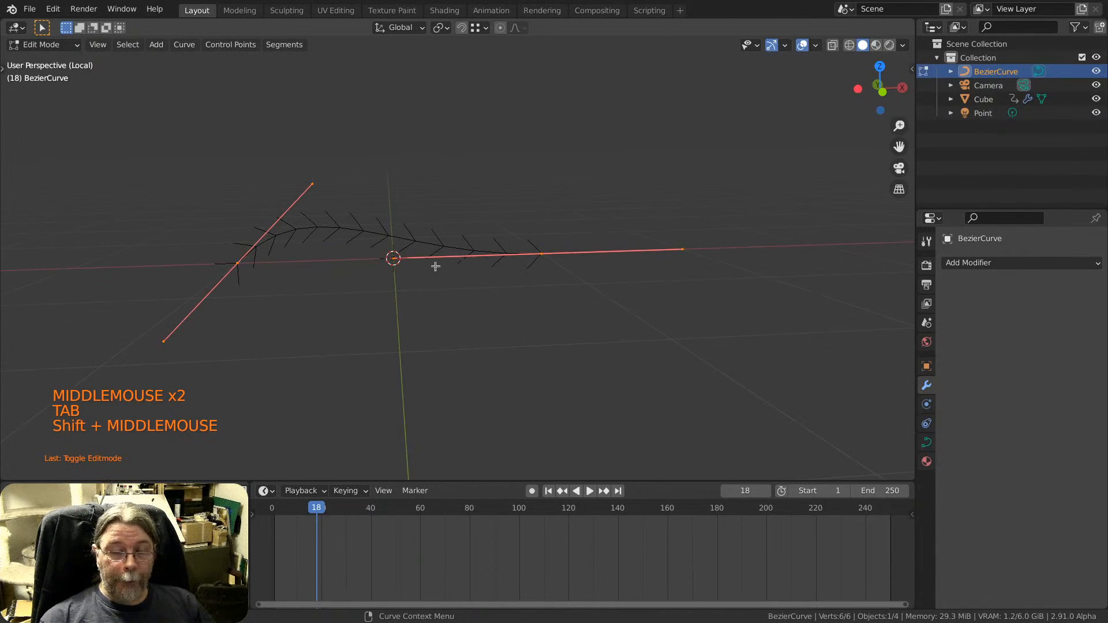
key("a")
key("a")
key("a")
key("a")
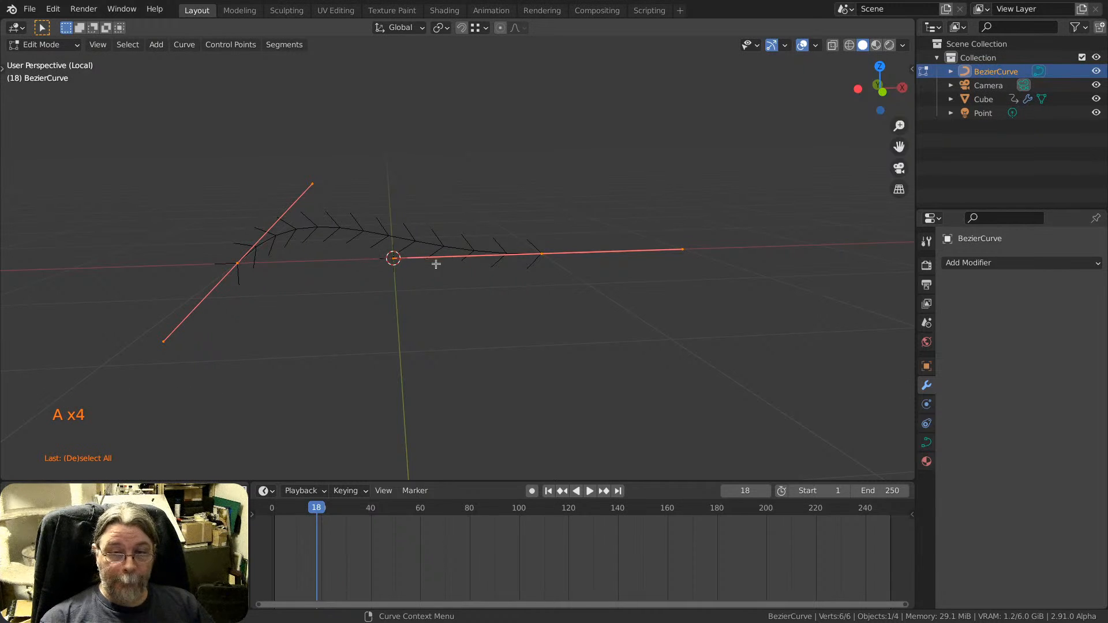
middle_click_drag(436, 264, 418, 261, "shift")
key("g")
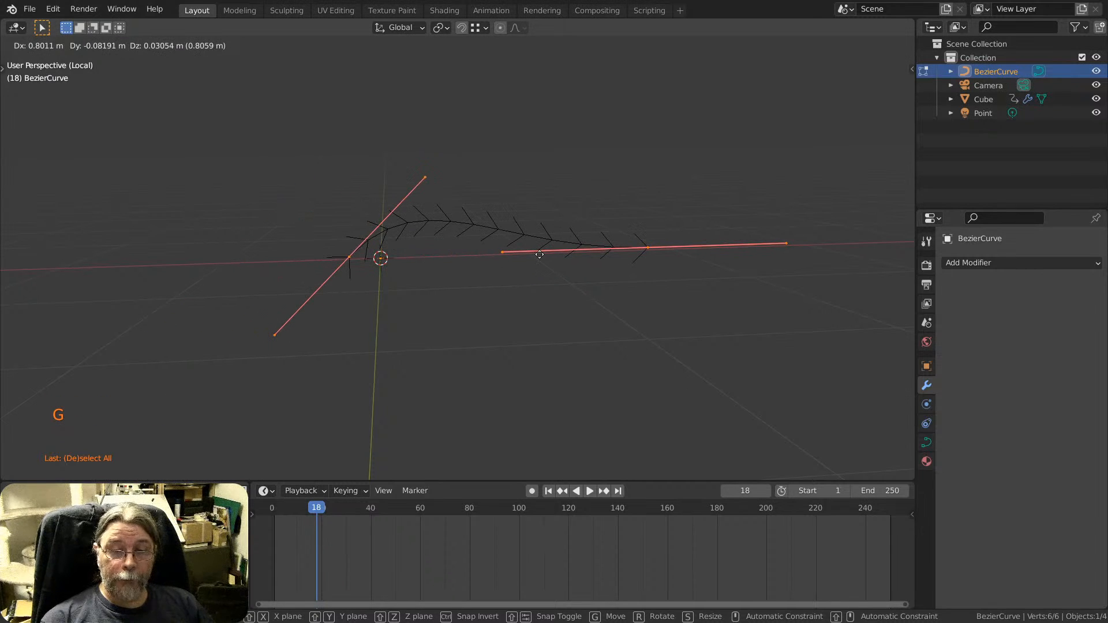
key("x")
key("2")
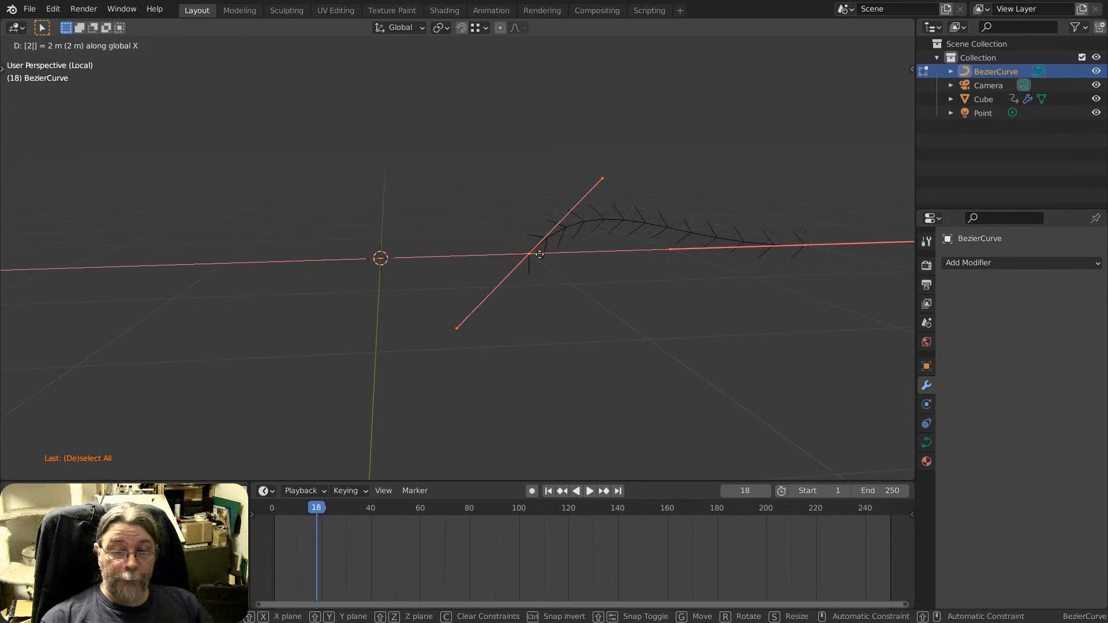
key("Return")
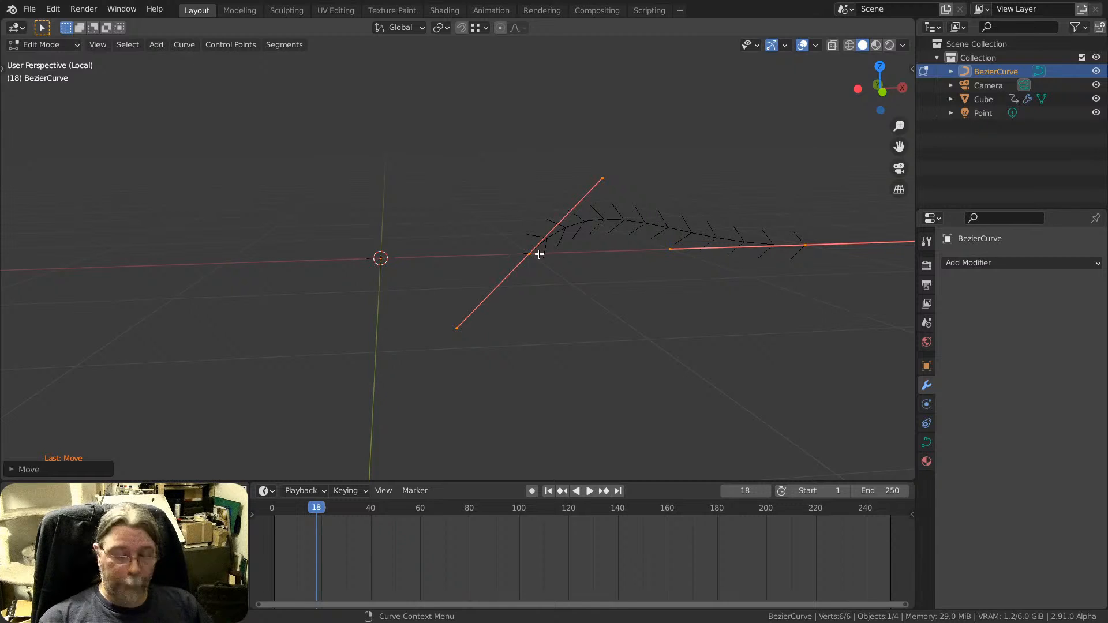
Move all control points back in the negative X direction so the curve starts at the 3D cursor.
key("g")
key("x")
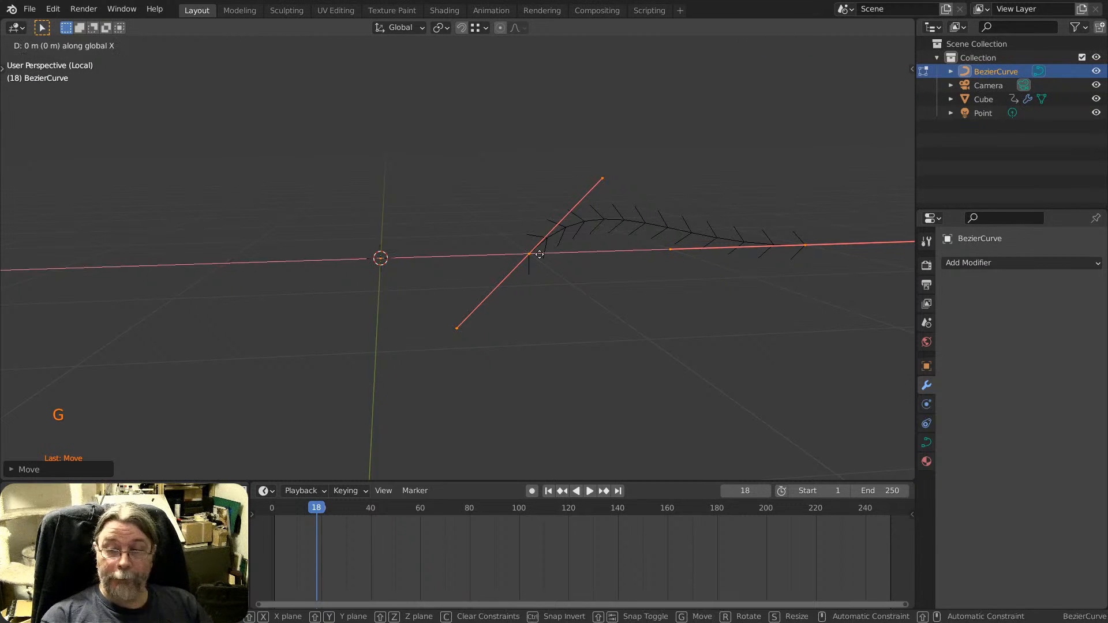
key("minus")
key("2")
key("Return")
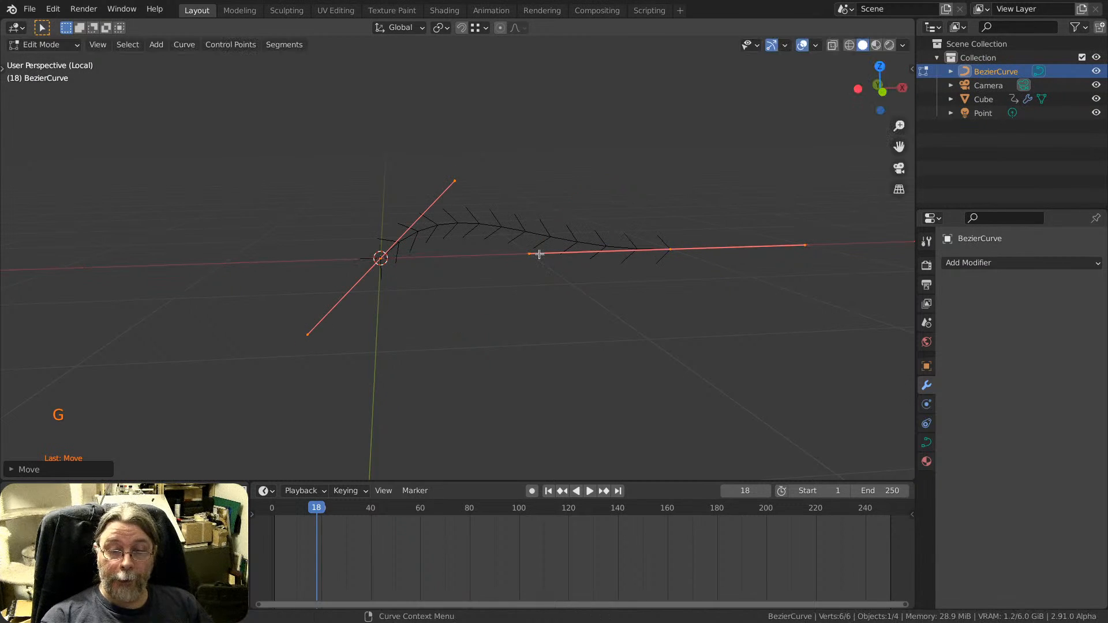
Select the curve's end control point and rotate its handles about 63° counterclockwise in front view.
left_click(676, 251)
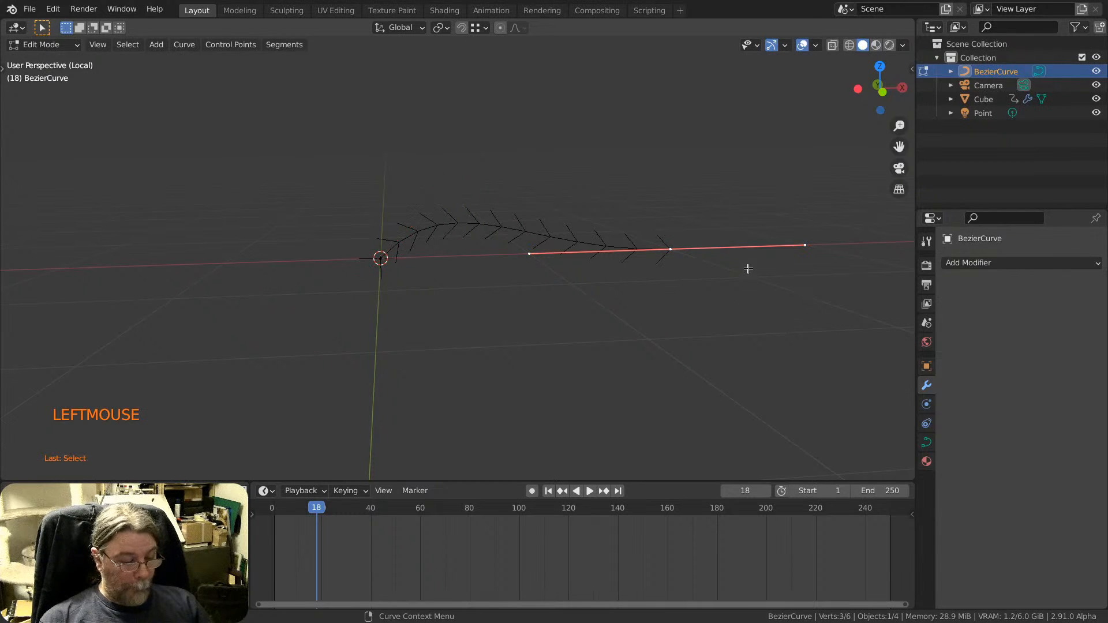
key("KP_1")
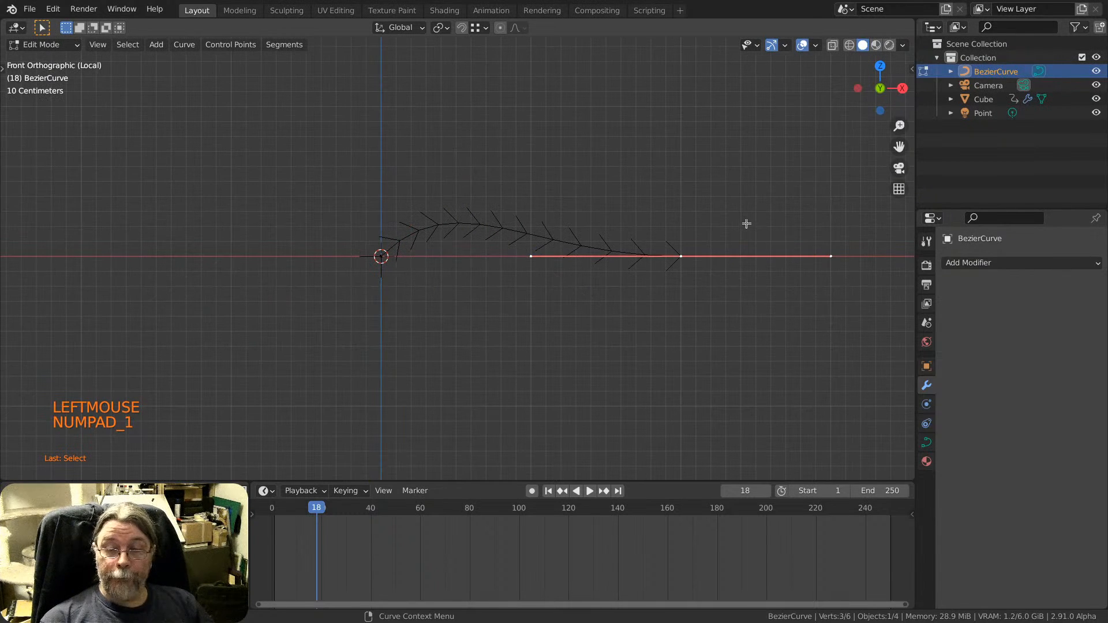
middle_click_drag(746, 223, 601, 173, "shift")
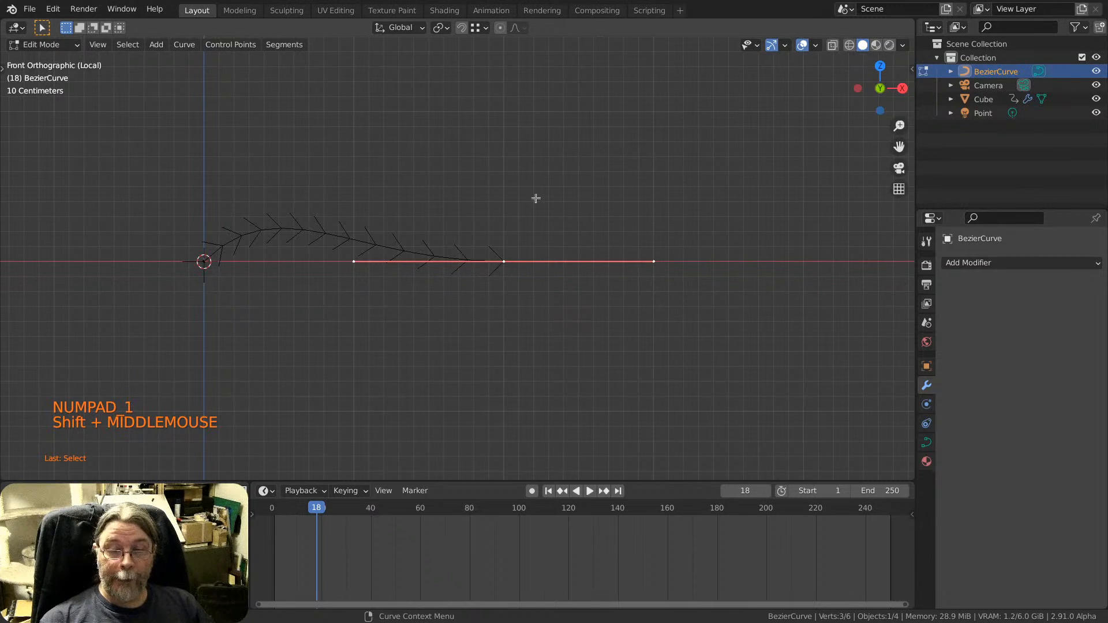
key("r")
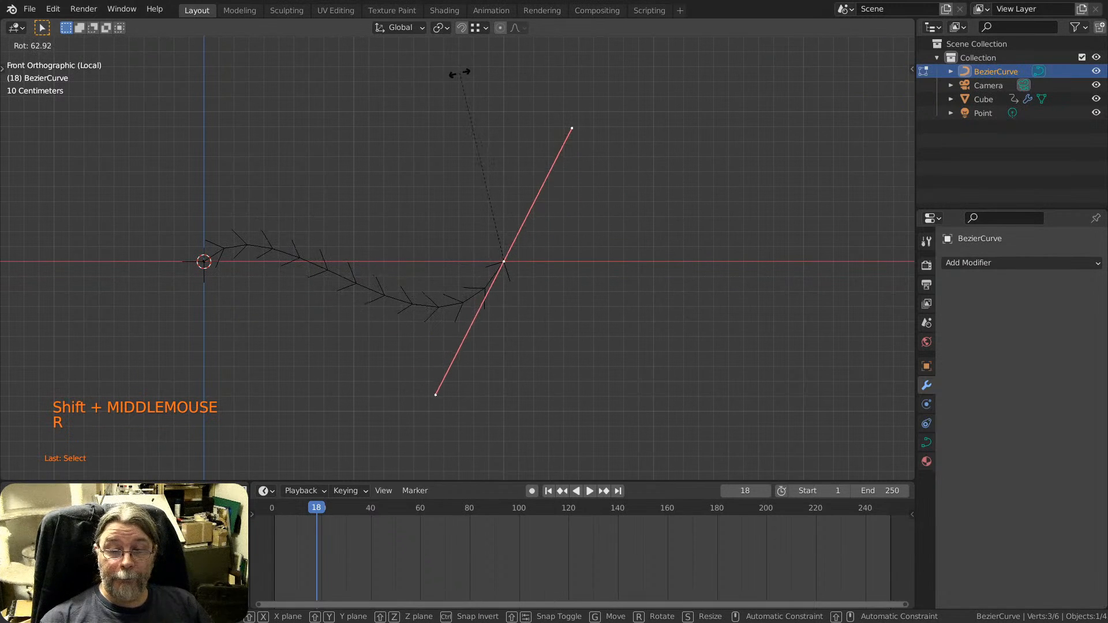
left_click(459, 72)
Rotate the start control point's handles slightly counterclockwise and scale them up by about 1.63.
left_click(204, 261)
key("r")
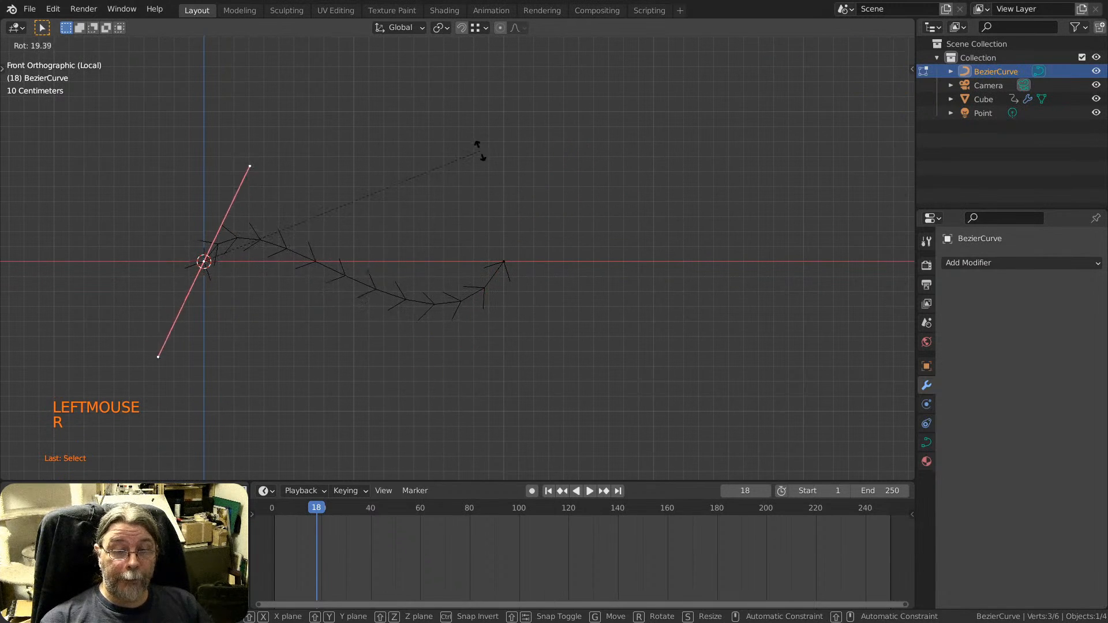
left_click(524, 161)
key("s")
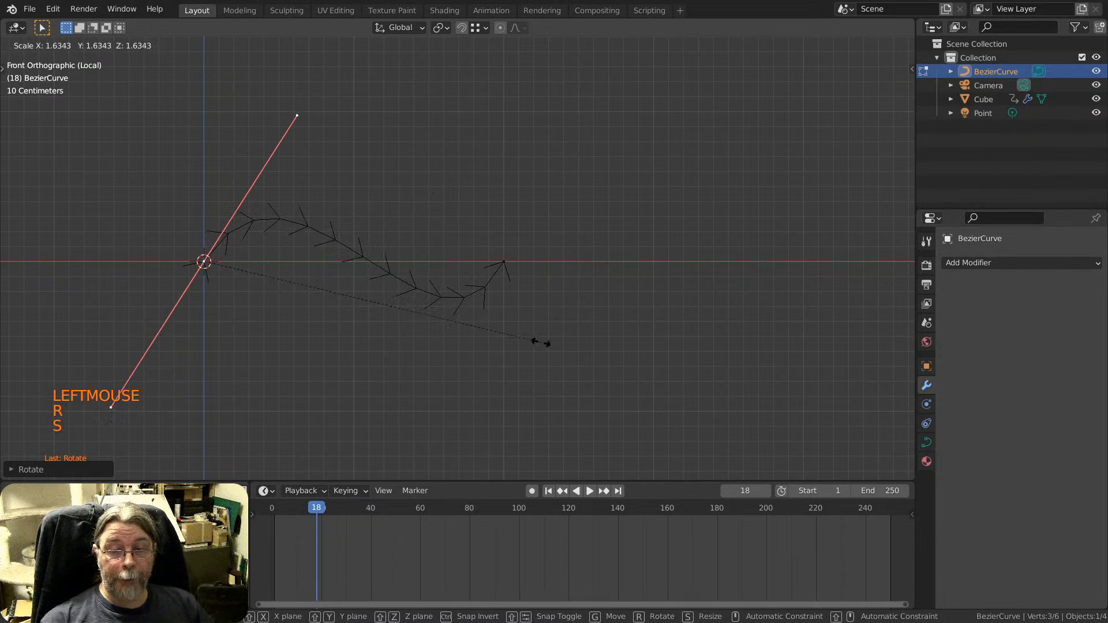
left_click(540, 343)
Scale the end control point's handles up by about 1.3 and check the curve shape in Object Mode.
left_click(504, 262)
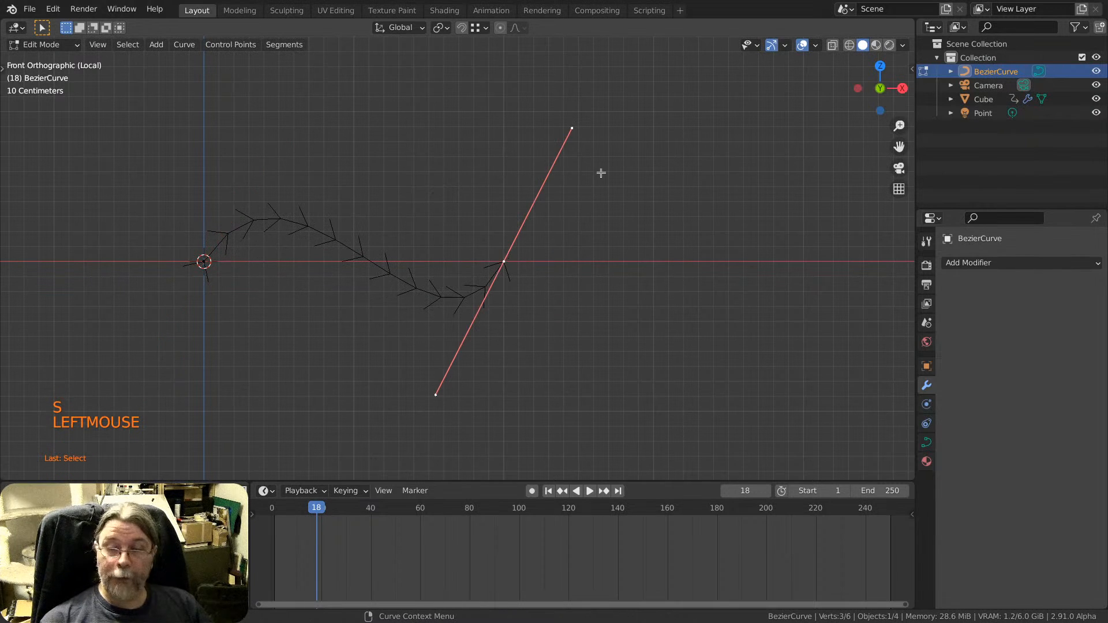
key("s")
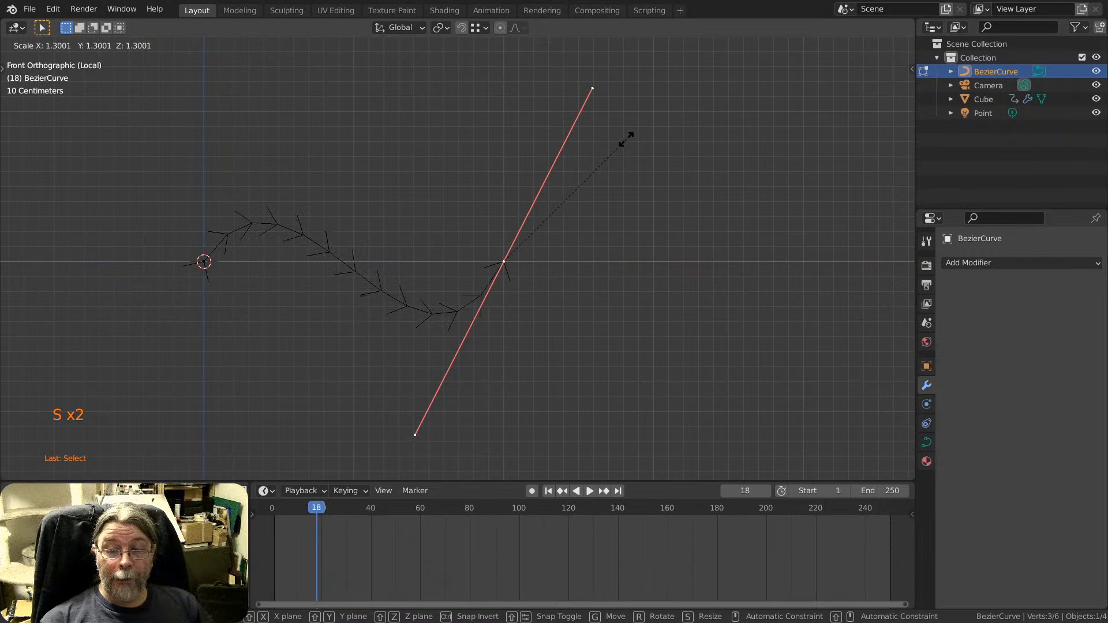
left_click(627, 140)
scroll(528, 286, "down", 2)
key("Tab")
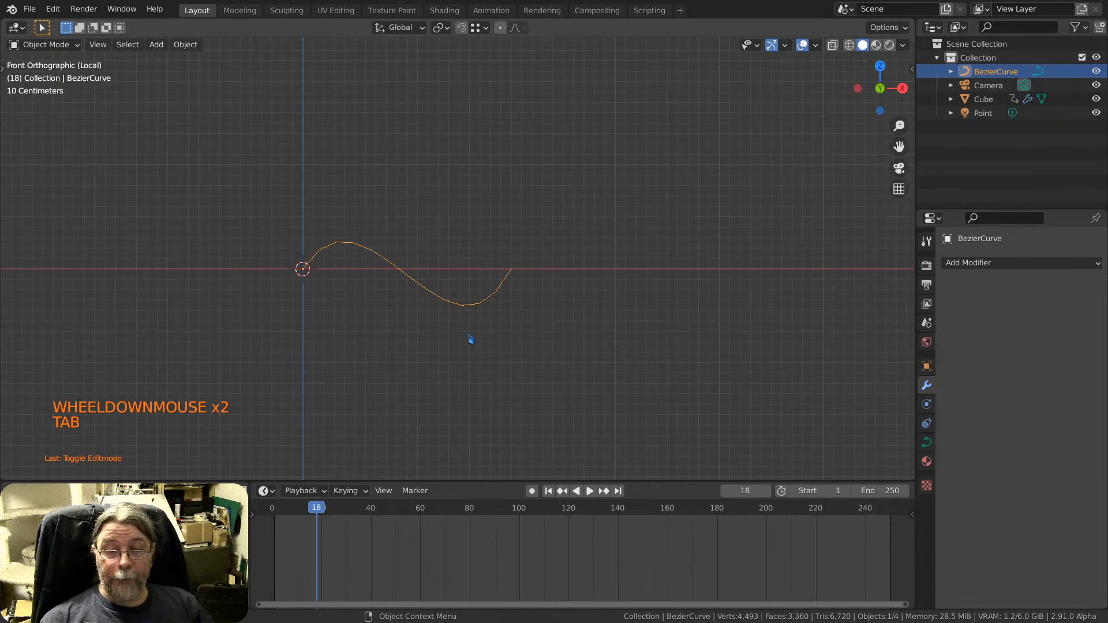
key("Tab")
key("Tab")
key("Tab")
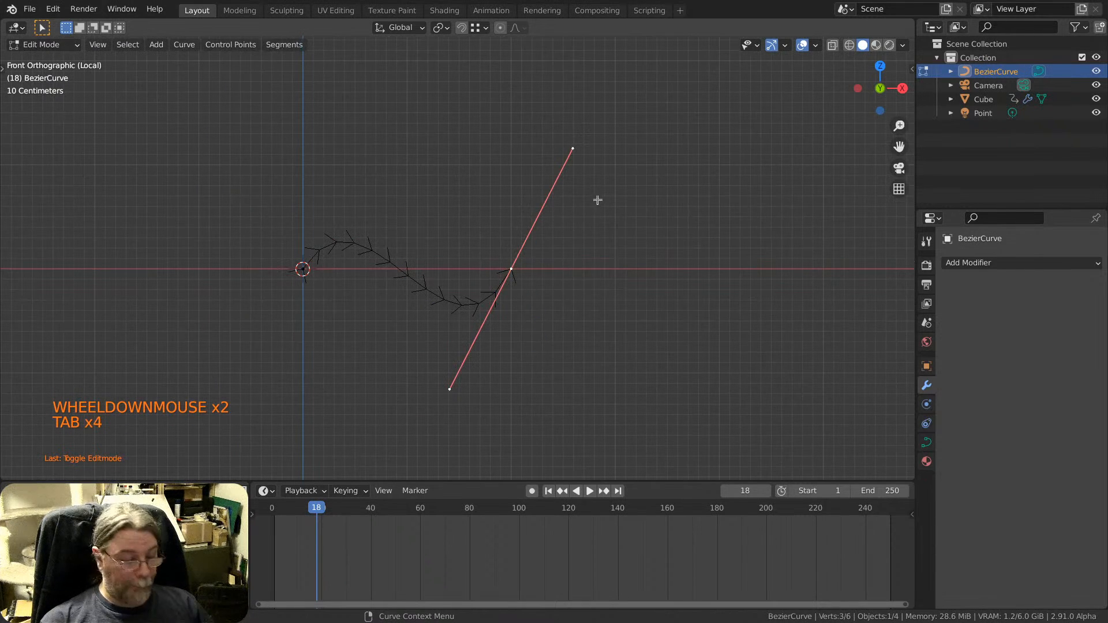
Rotate the handles of the end point, and those of the start point, slightly clockwise and return to Object Mode.
key("r")
left_click(615, 223)
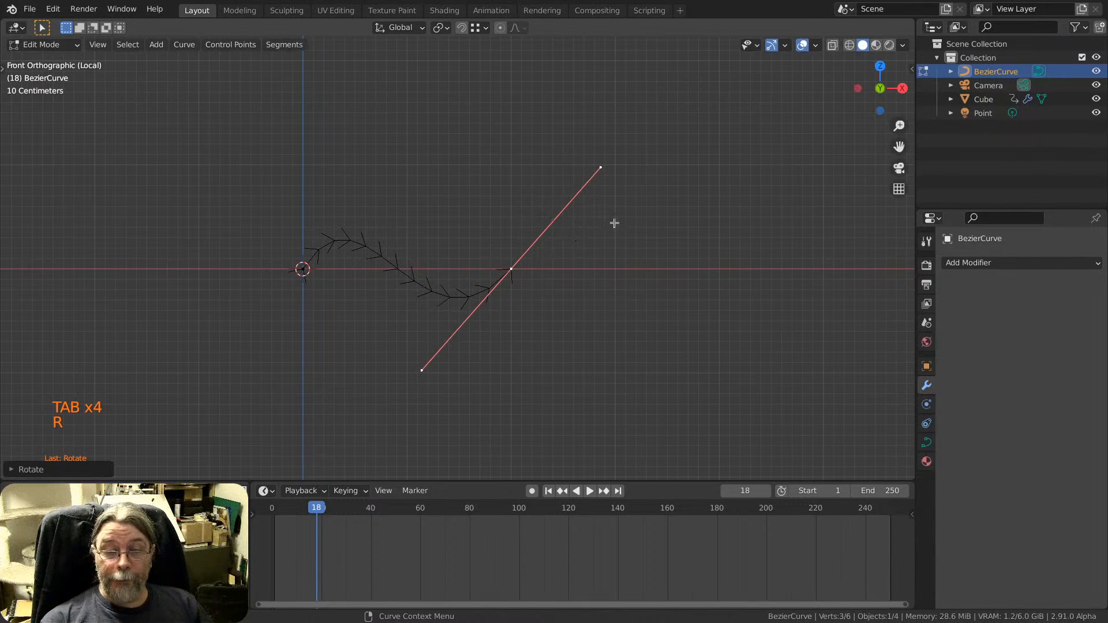
left_click(298, 269)
key("r")
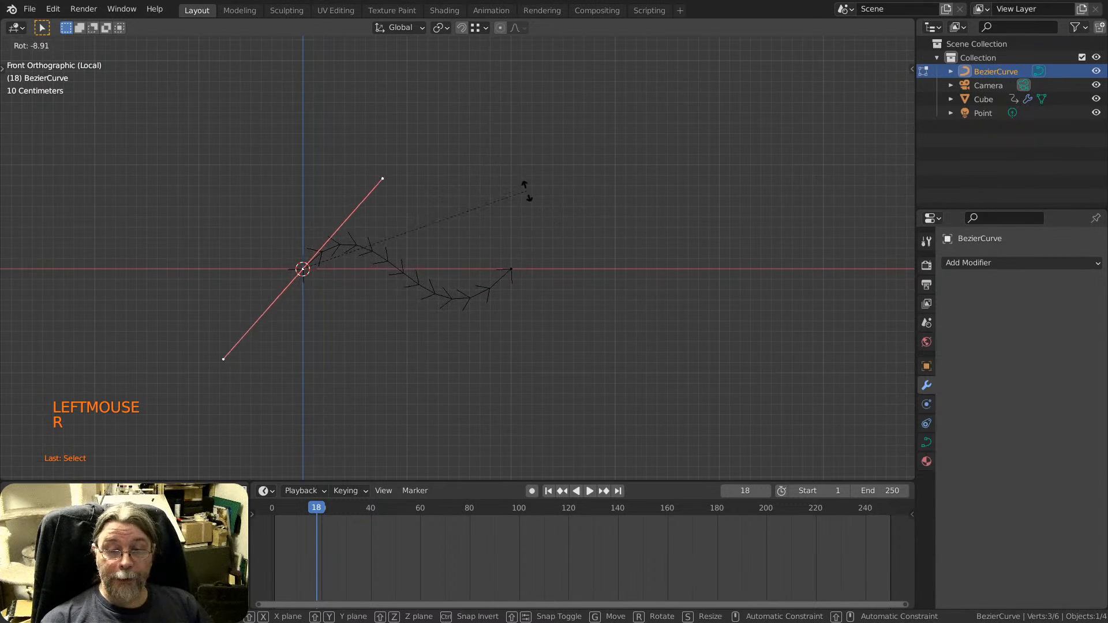
left_click(528, 215)
scroll(419, 280, "up", 3)
key("Tab")
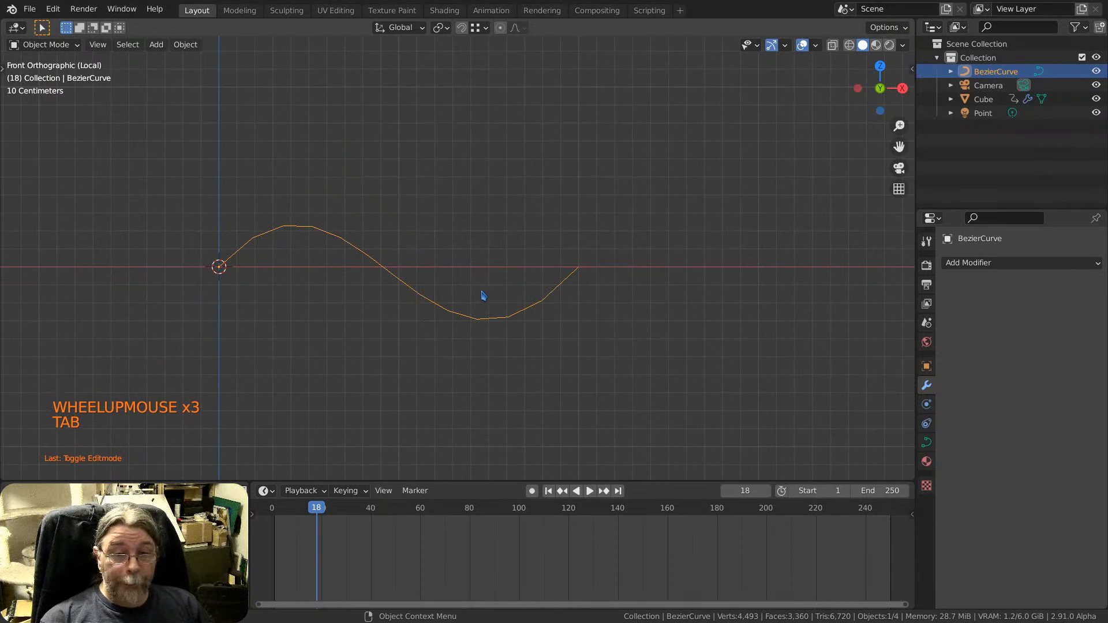
Scale the whole Bezier curve up to about 7 times its size.
scroll(482, 296, "down", 2)
middle_click_drag(493, 299, 493, 341)
scroll(496, 300, "down", 3)
scroll(496, 300, "down", 4)
scroll(456, 312, "down", 2)
key("s")
key("s")
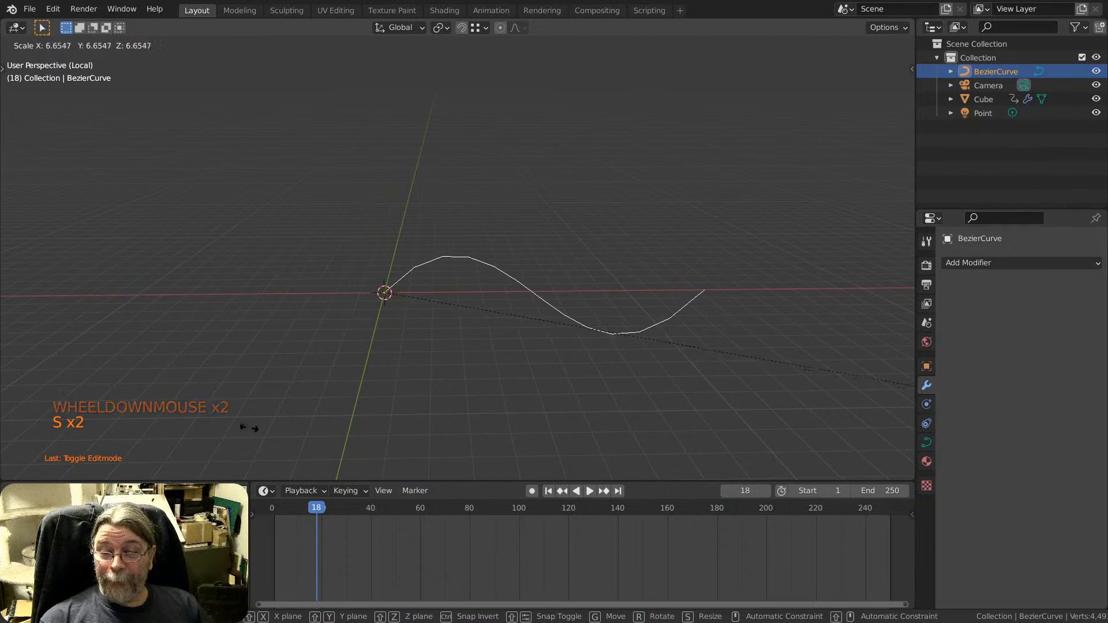
left_click(304, 430)
middle_click_drag(396, 304, 369, 265, "shift")
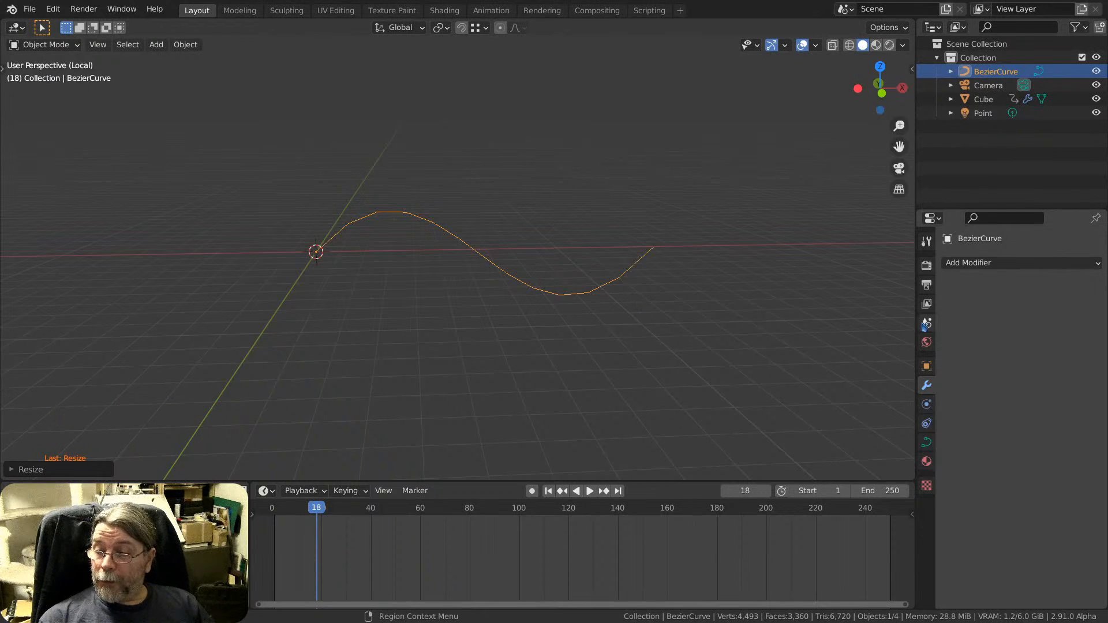
Leave local view, select the arrayed cube, and check the second Array modifier's settings.
key("KP_Divide")
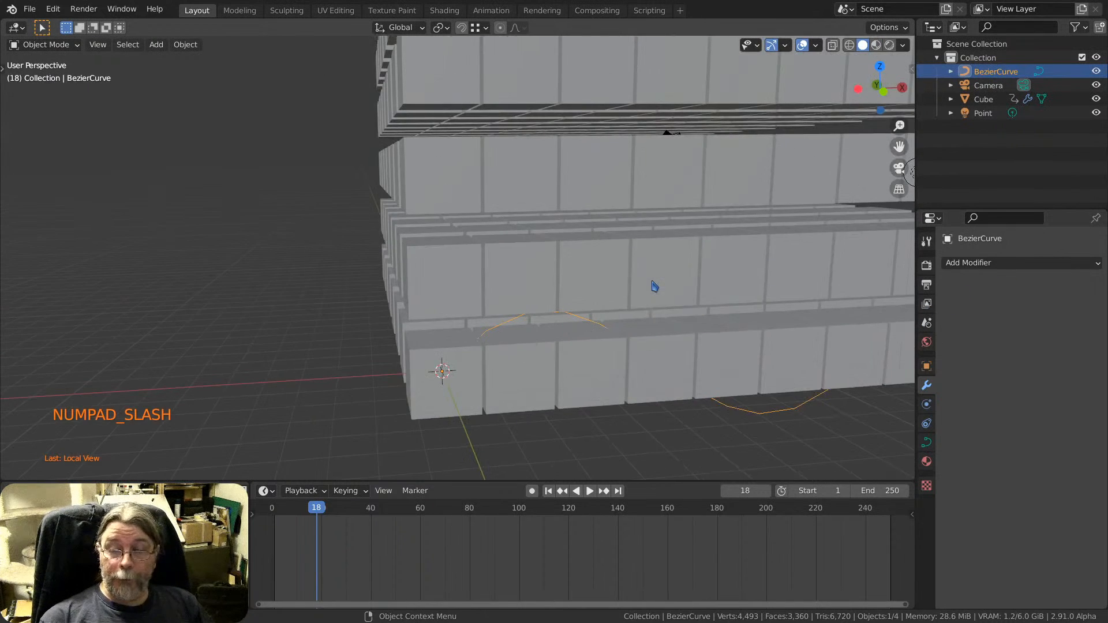
scroll(653, 285, "down", 2)
middle_click_drag(648, 284, 620, 279, "shift")
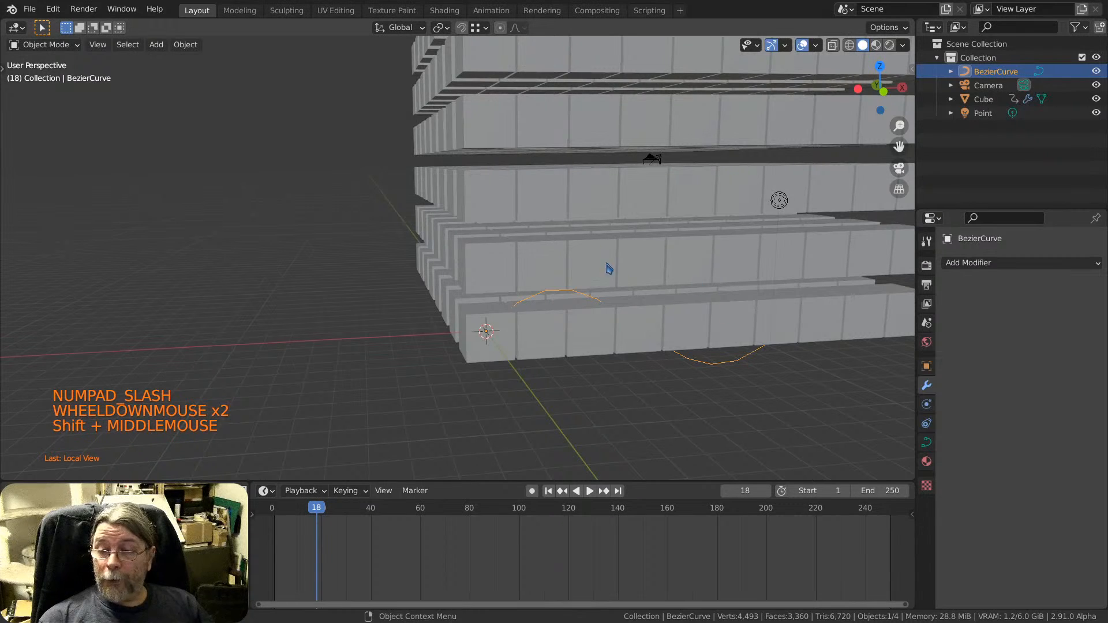
left_click(535, 269)
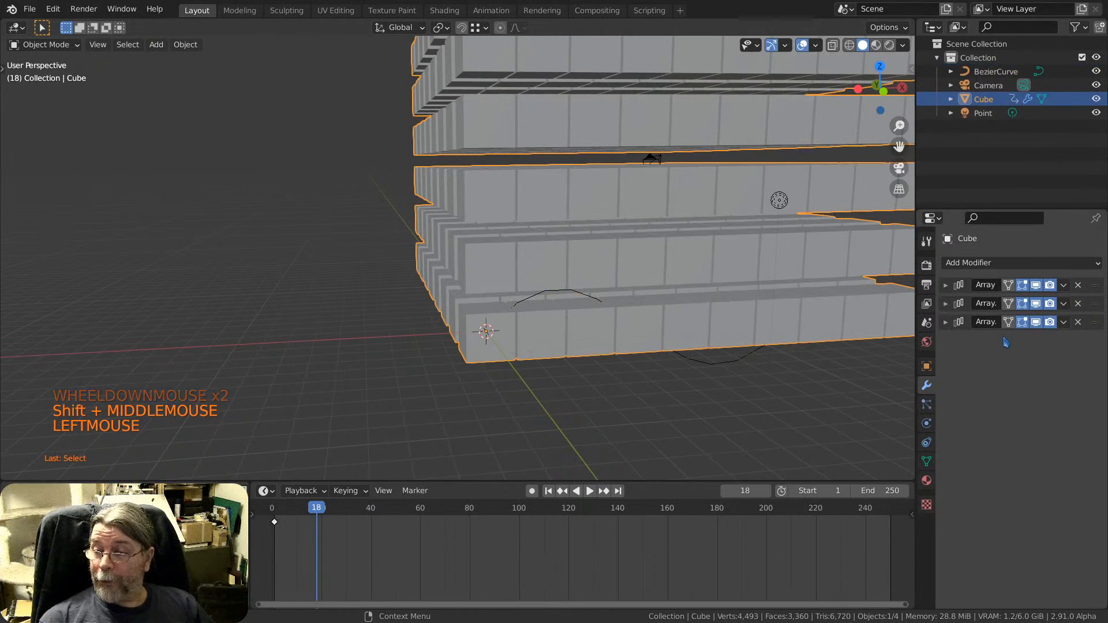
left_click(946, 305)
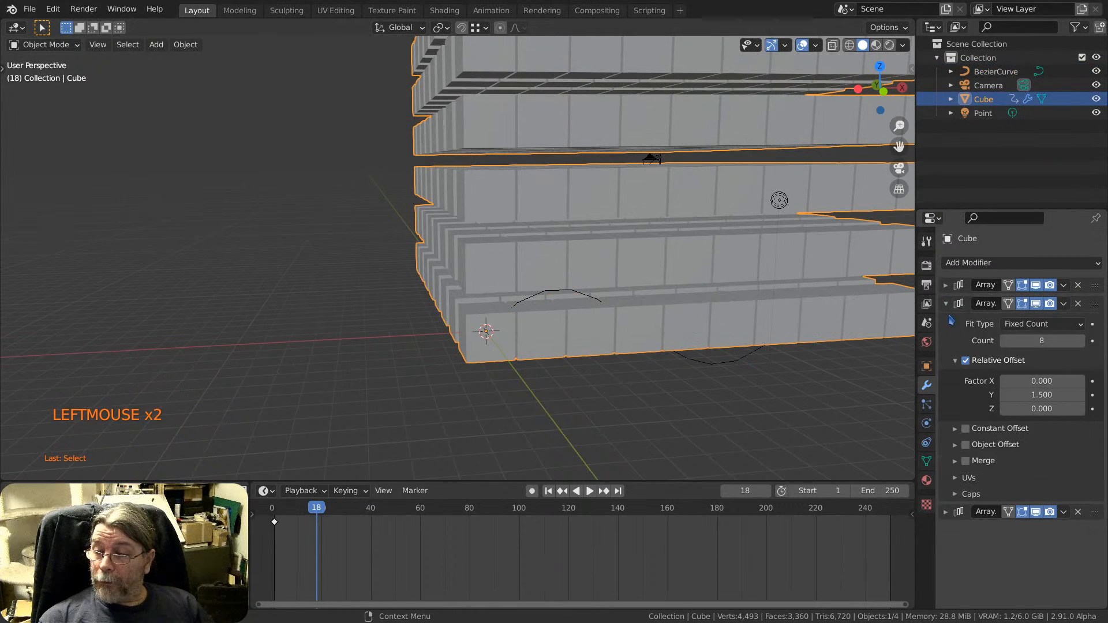
left_click(947, 306)
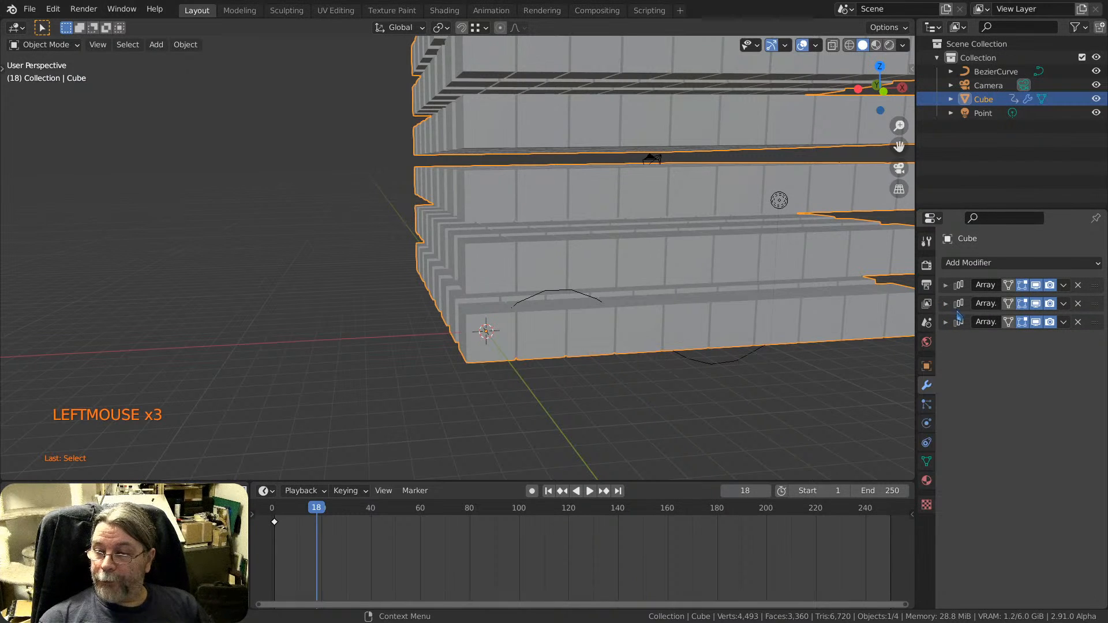
Add a Curve modifier to the cube with BezierCurve as its curve object.
left_click(976, 263)
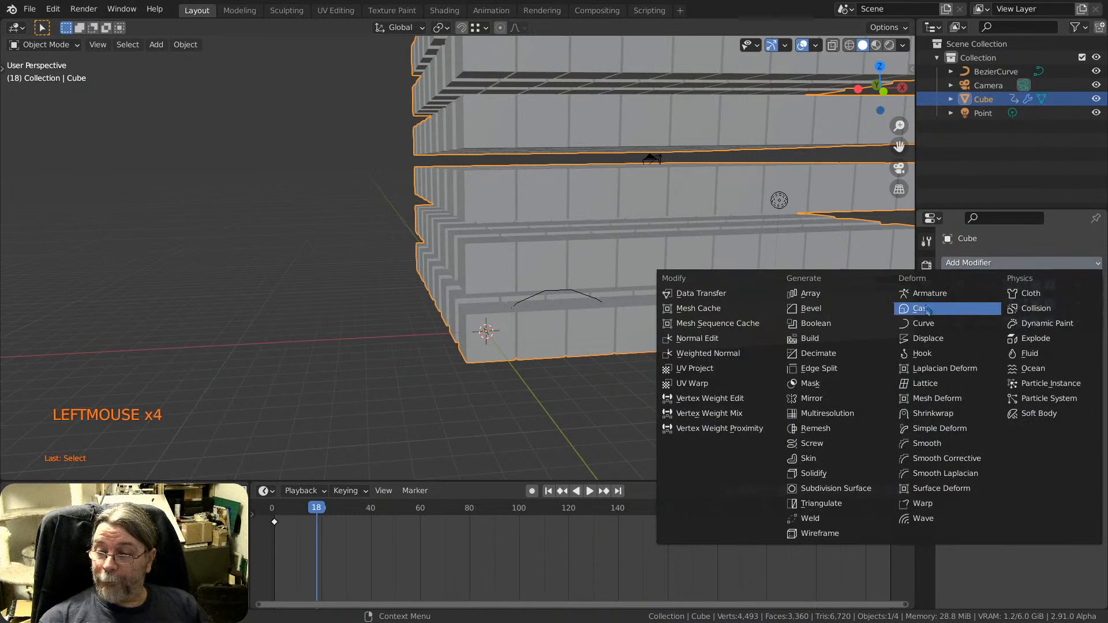
left_click(915, 324)
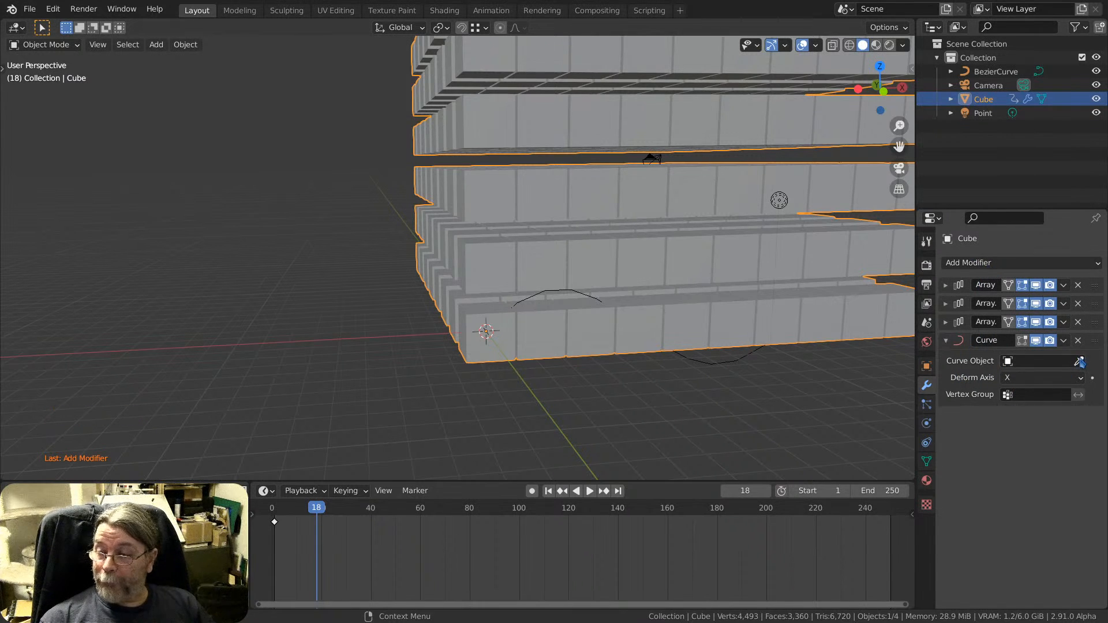
left_click(1007, 362)
left_click(999, 380)
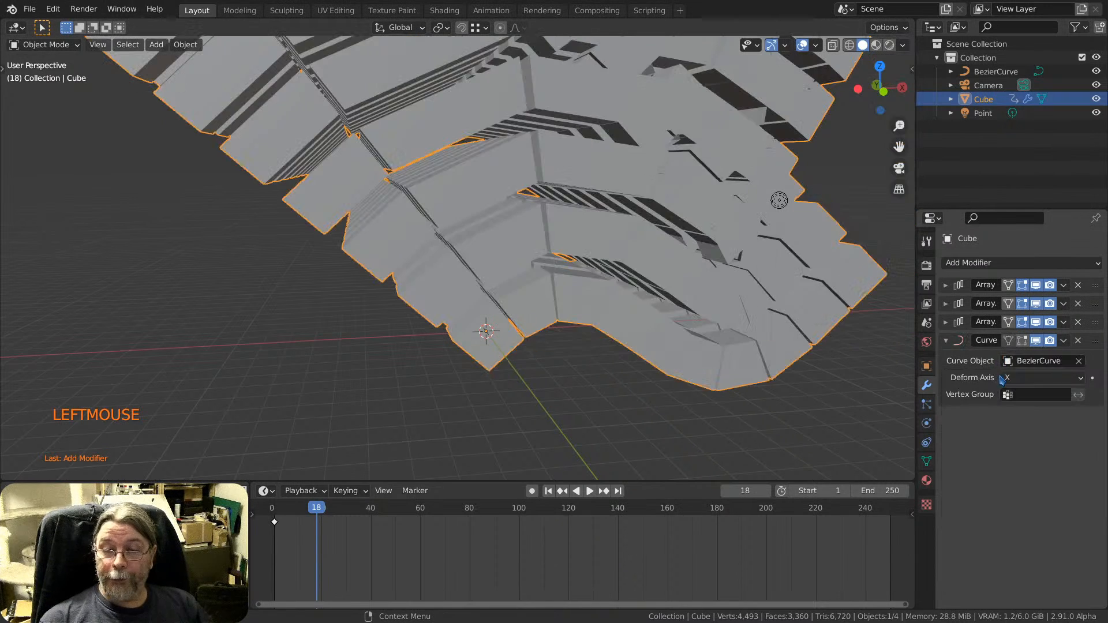
Set the Curve modifier's deform axis to Z on the arrayed cube.
middle_click_drag(673, 242, 517, 274, "shift")
scroll(569, 276, "down", 4)
left_click(1020, 379)
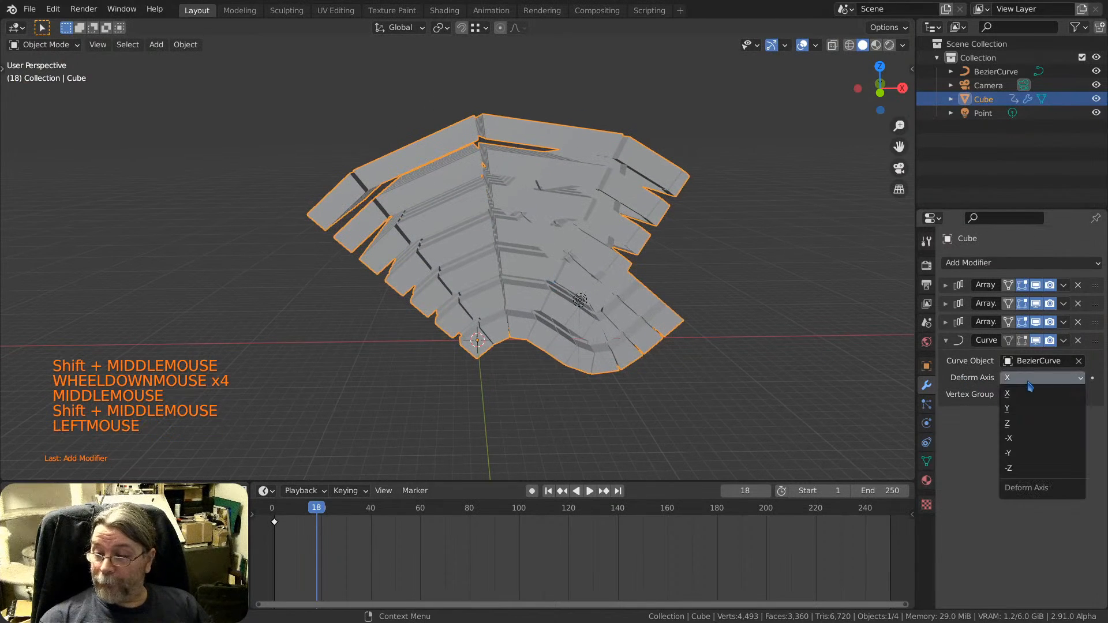
left_click(1028, 426)
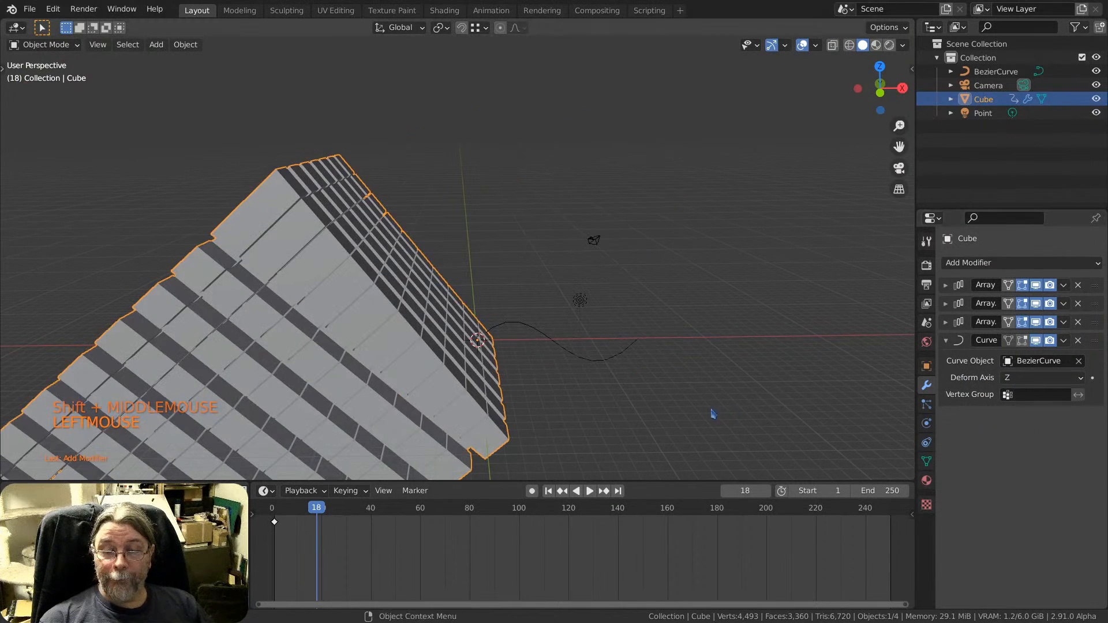
scroll(604, 378, "down", 2)
middle_click_drag(604, 379, 549, 265, "shift")
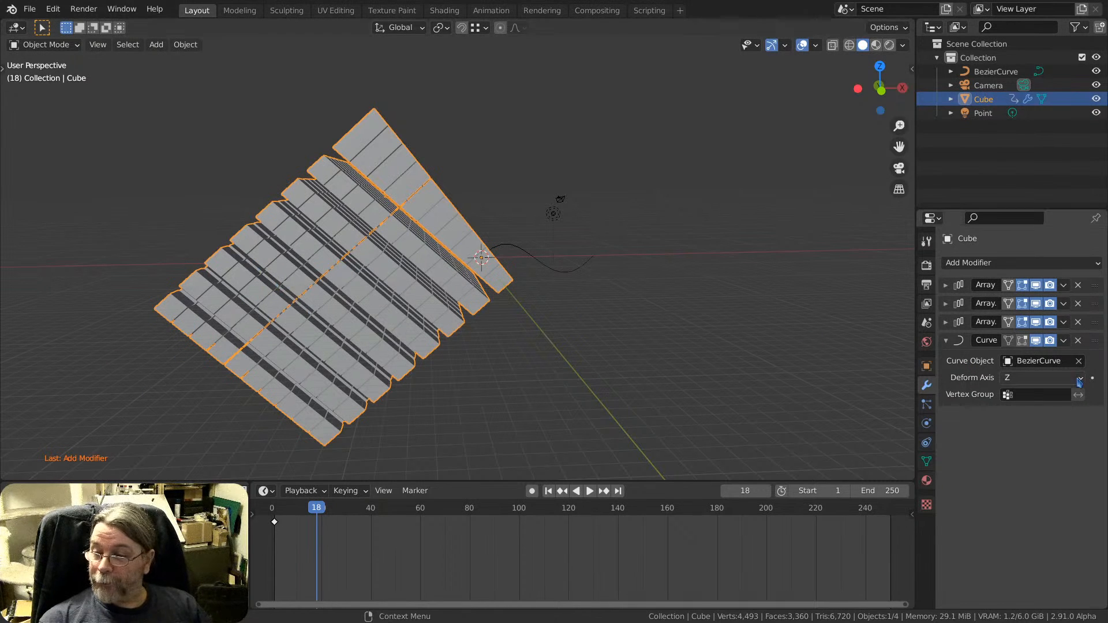
Move the Curve modifier up the stack to directly below the first Array modifier and check its deform axis.
left_click_drag(1095, 350, 1095, 308)
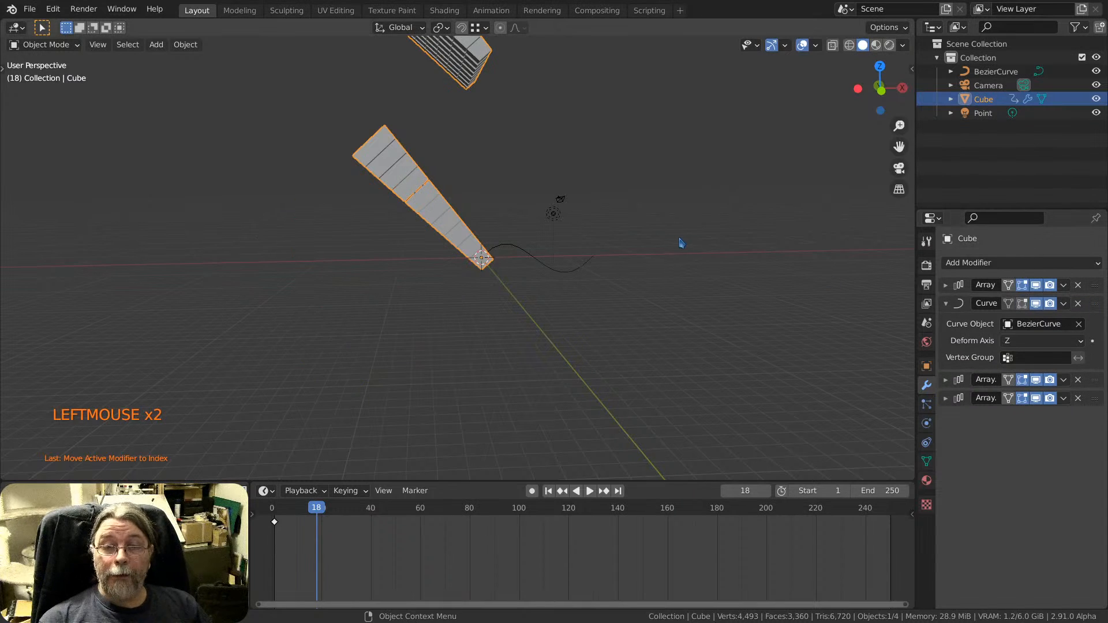
scroll(650, 240, "down", 3)
middle_click_drag(651, 241, 664, 331, "shift")
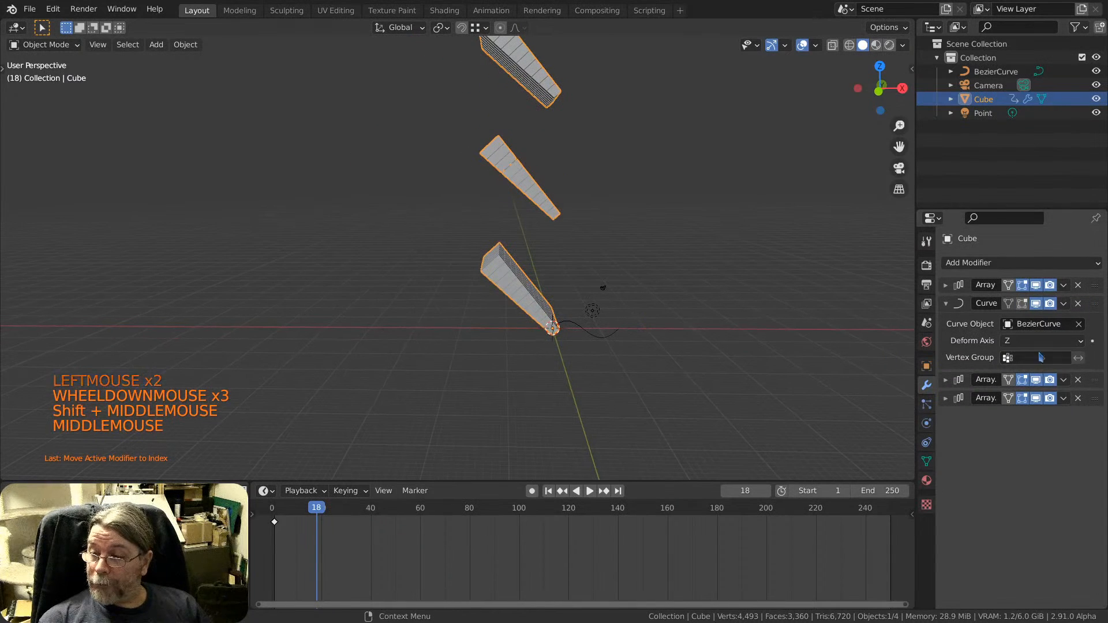
left_click(1037, 341)
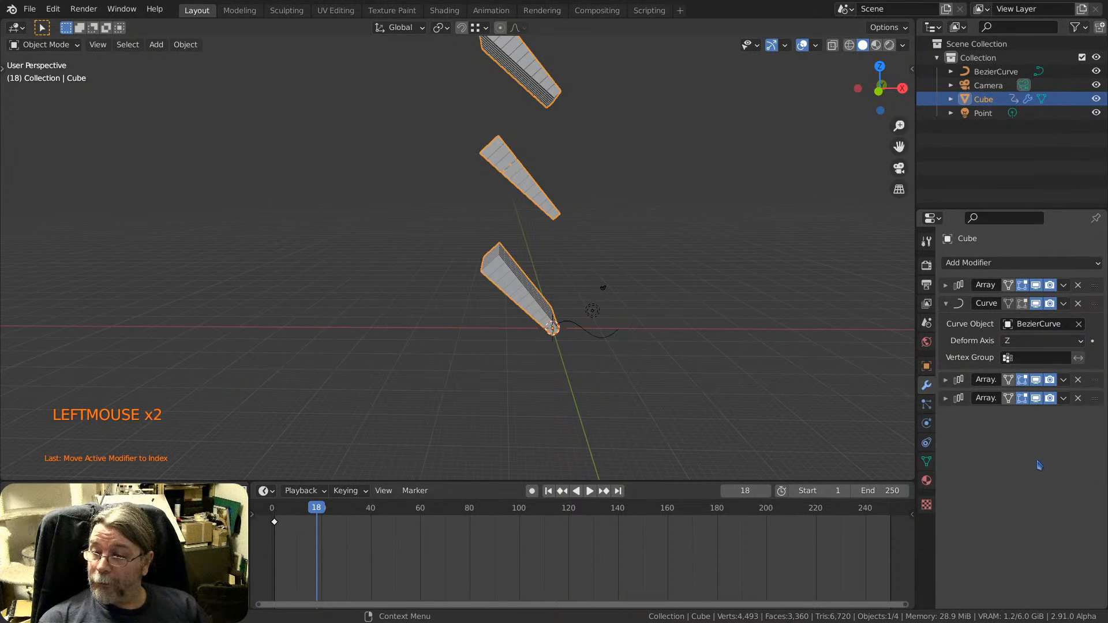
scroll(1039, 465, "up", 2)
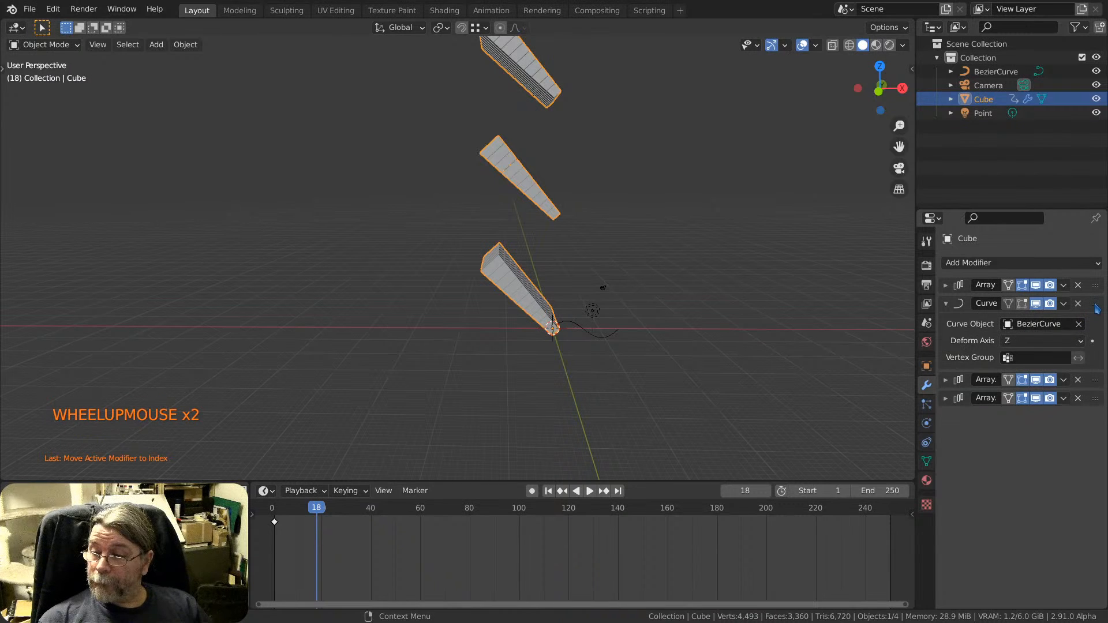
Check the first Array modifier's count and constant offset settings, leaving its details collapsed again.
left_click_drag(1096, 307, 1099, 382)
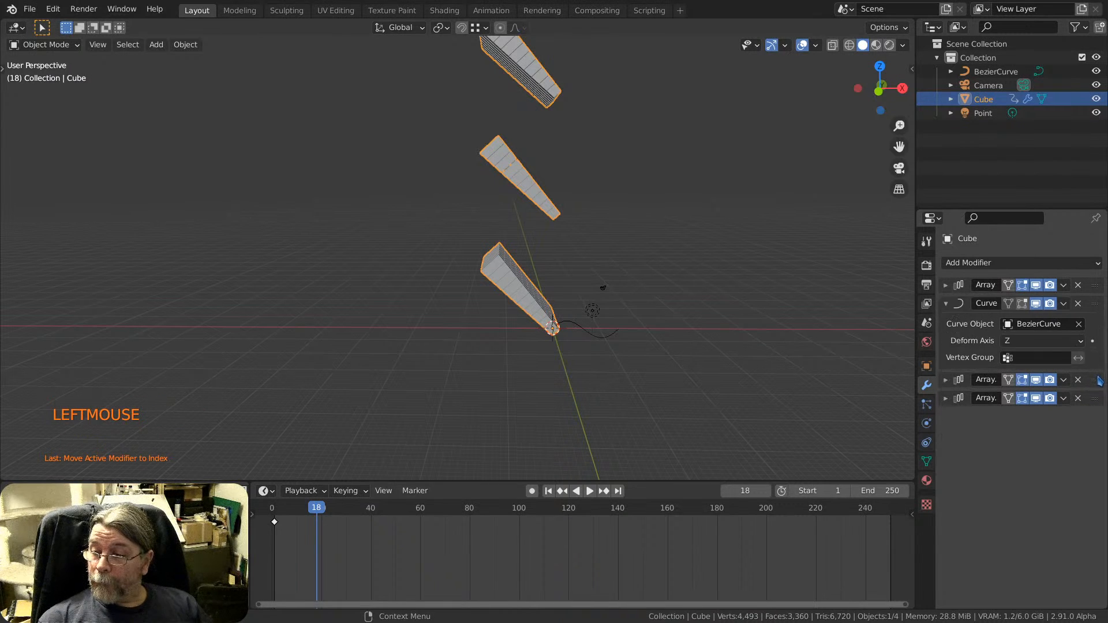
left_click(946, 285)
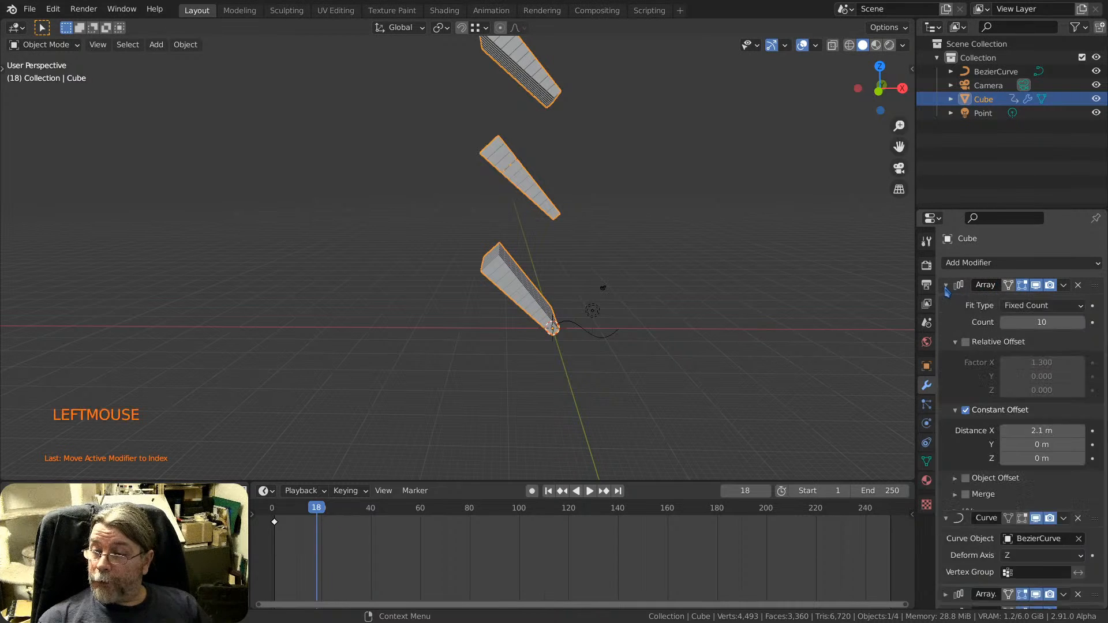
left_click(1022, 312)
left_click(945, 288)
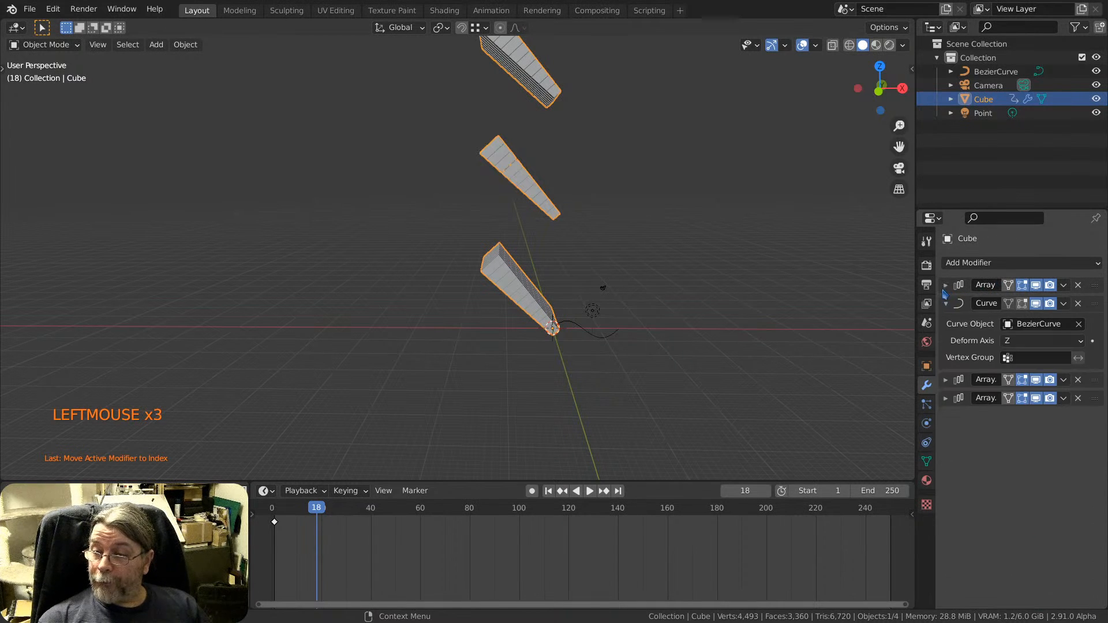
scroll(1000, 453, "up", 2)
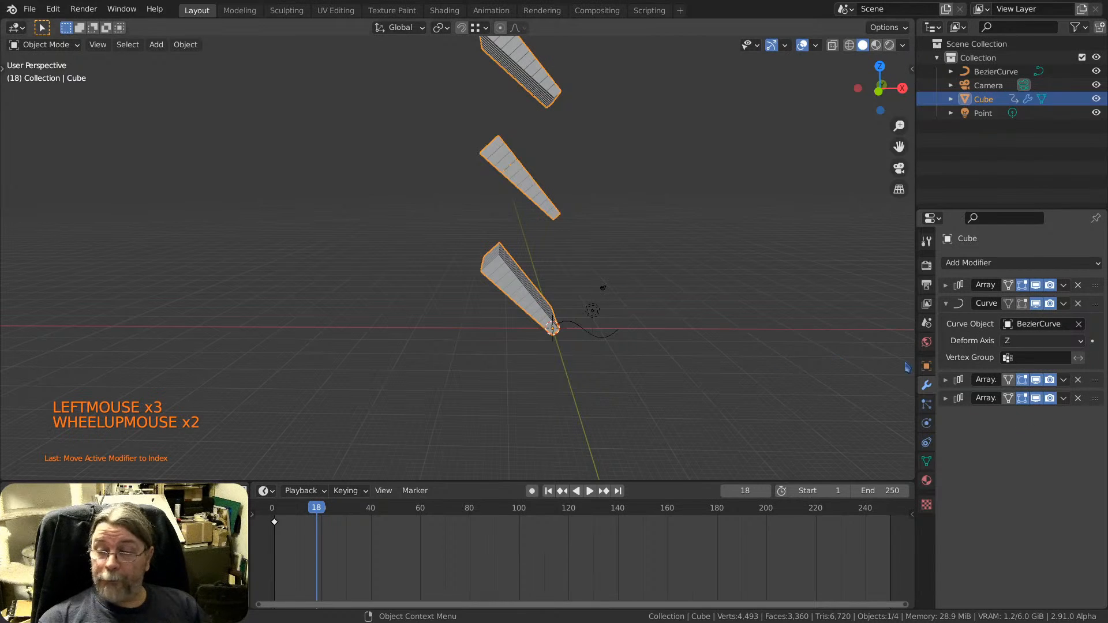
Keep the deform axis at Z and move the Curve modifier back below all three Array modifiers.
left_click(1056, 342)
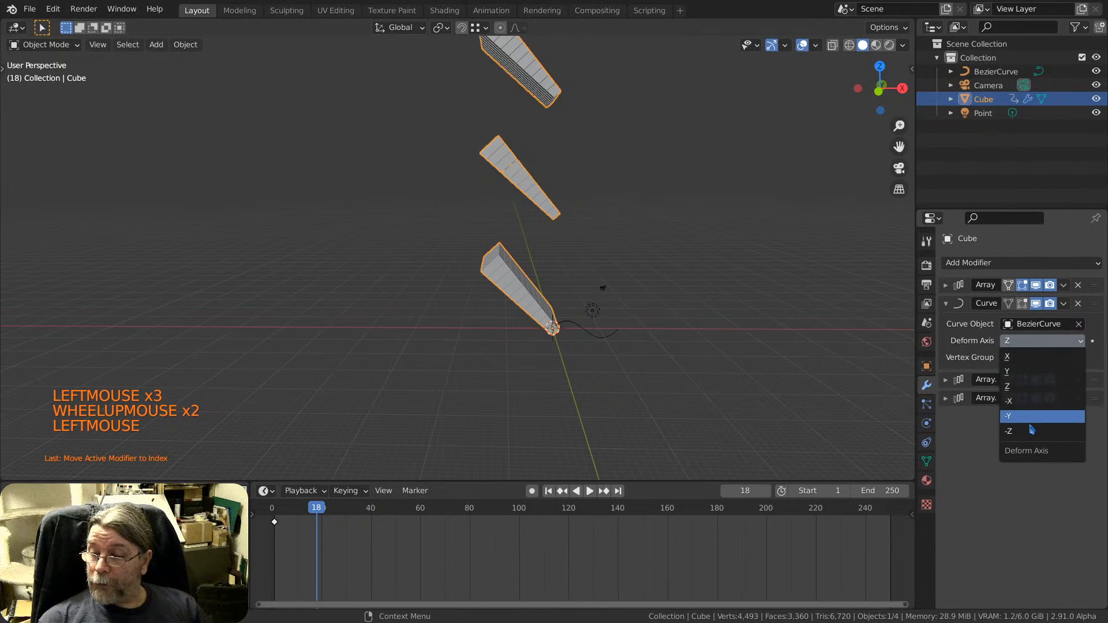
left_click(1019, 390)
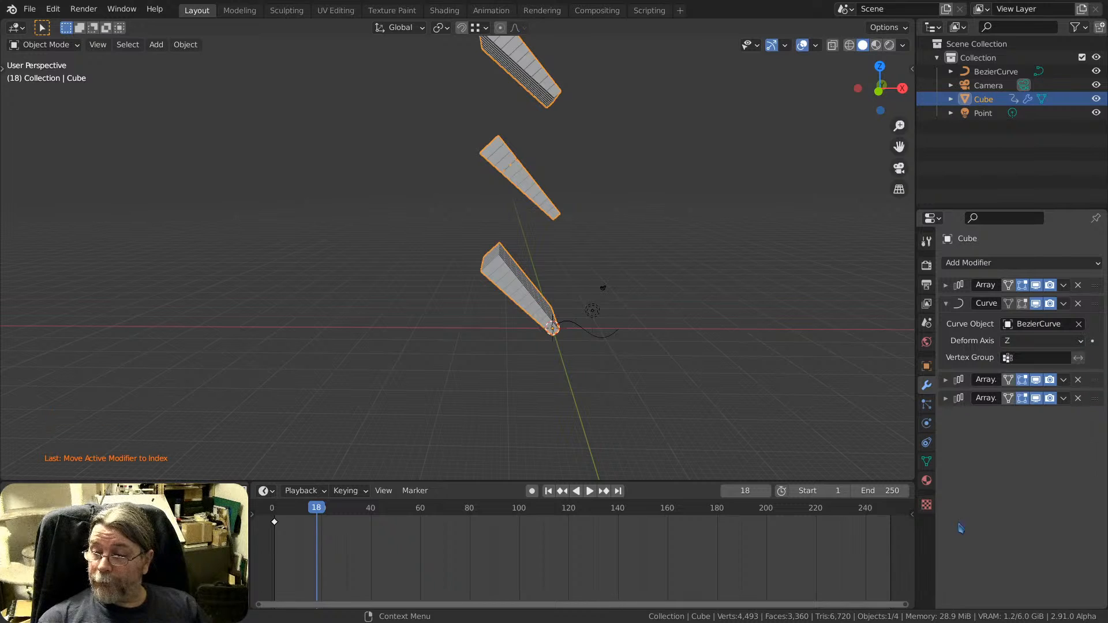
left_click_drag(1095, 304, 1092, 332)
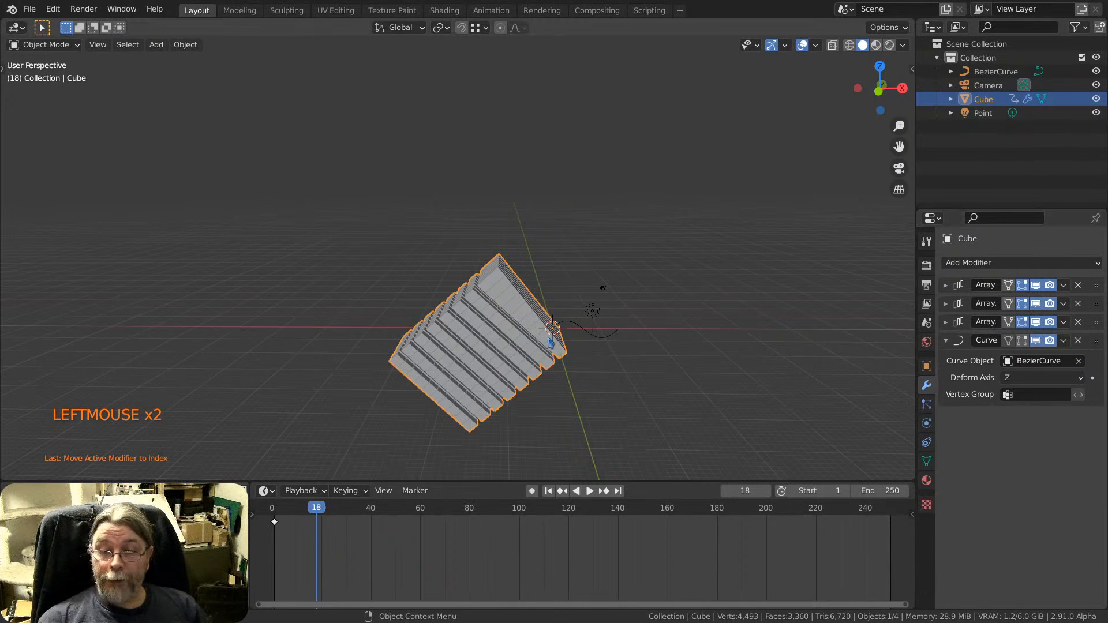
Scrub the timeline back to frame 2.
scroll(548, 339, "up", 1)
right_click(334, 551)
right_click_drag(334, 550, 278, 539)
Select the Bezier curve and try sliding it along the global X axis.
left_click(583, 331)
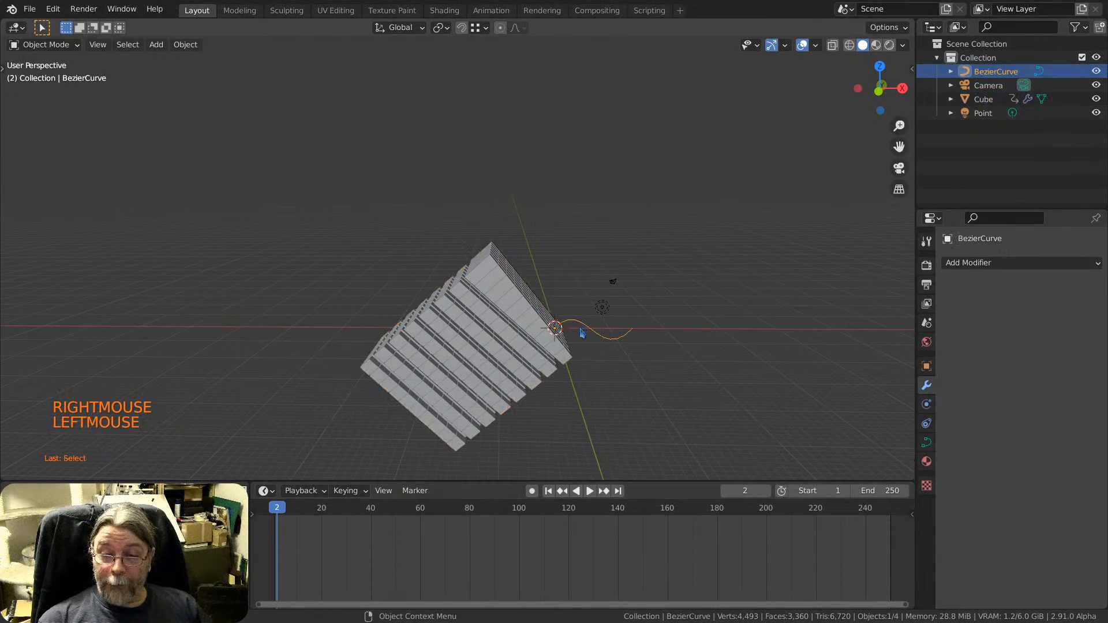
key("g")
key("x")
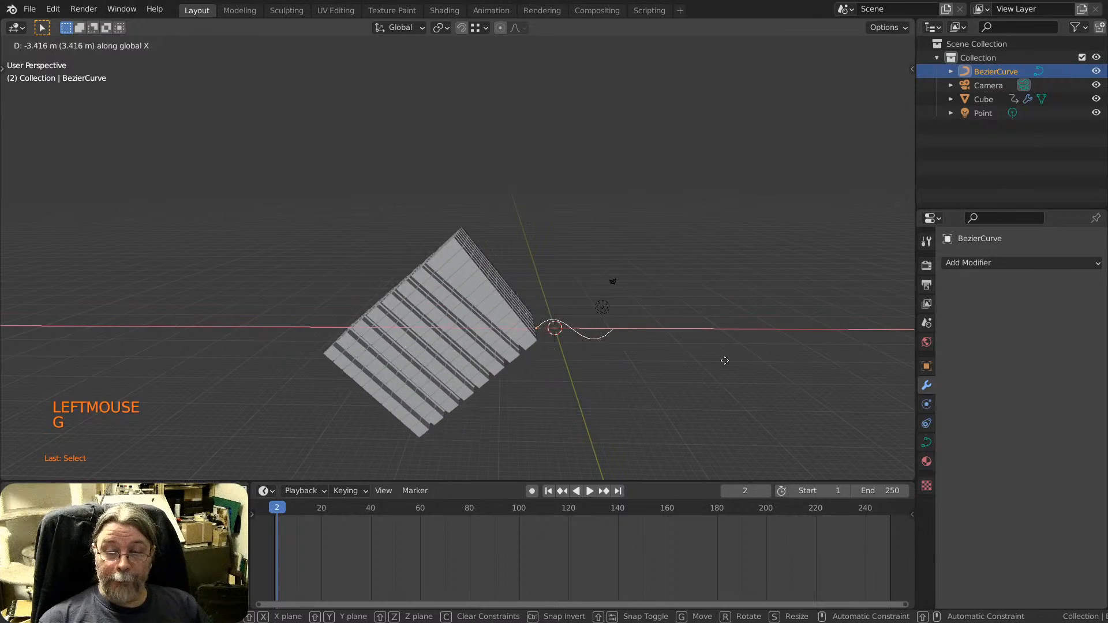
left_click(693, 358)
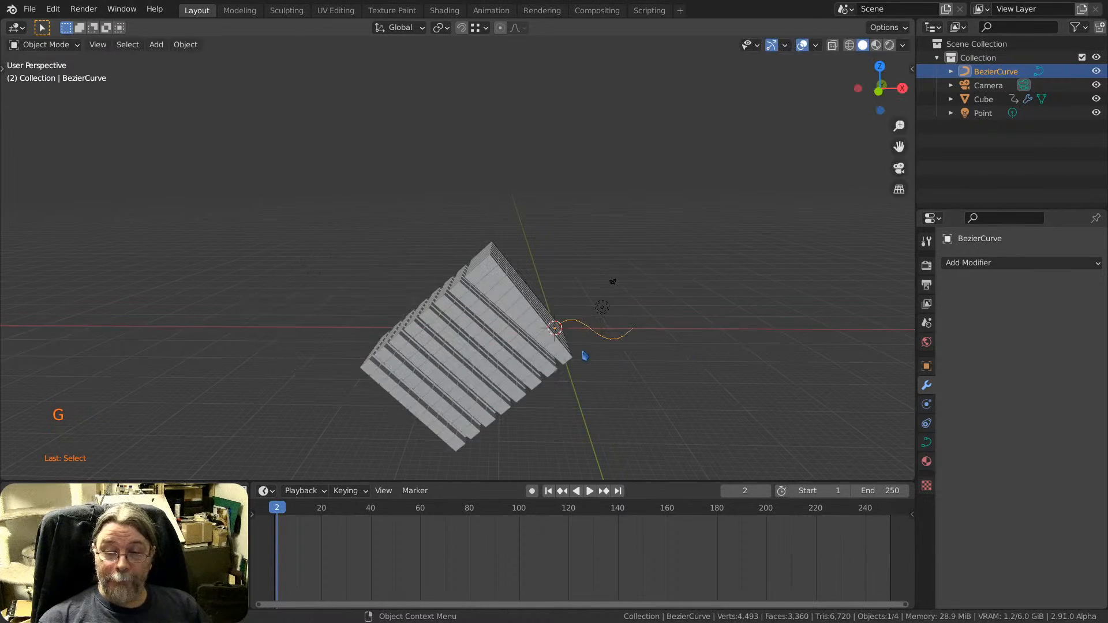
Display the Bezier curve's location, rotation, scale and dimensions.
scroll(585, 356, "up", 1)
scroll(592, 346, "up", 1)
mouse_move(593, 346)
middle_mouse_down()
mouse_move(607, 329)
mouse_move(606, 339)
middle_mouse_up()
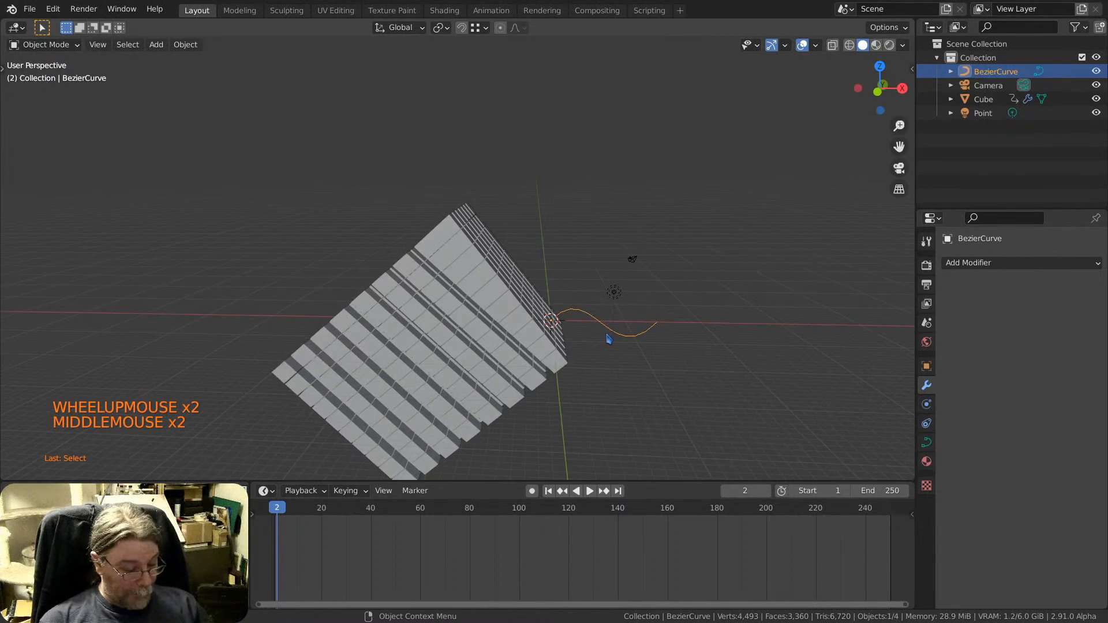
key("n")
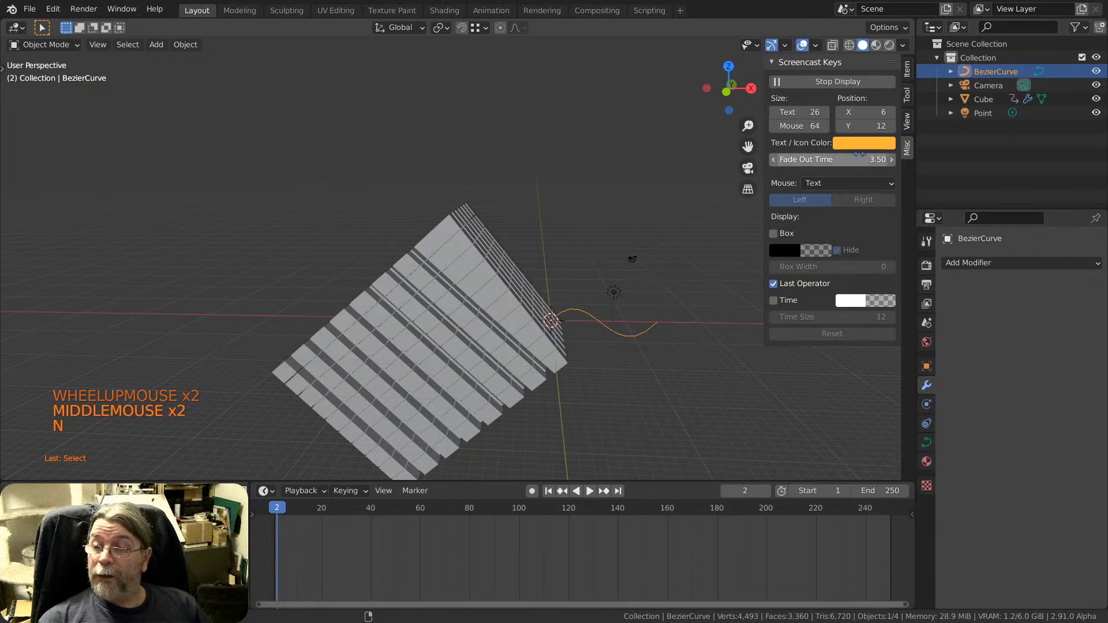
left_click(907, 69)
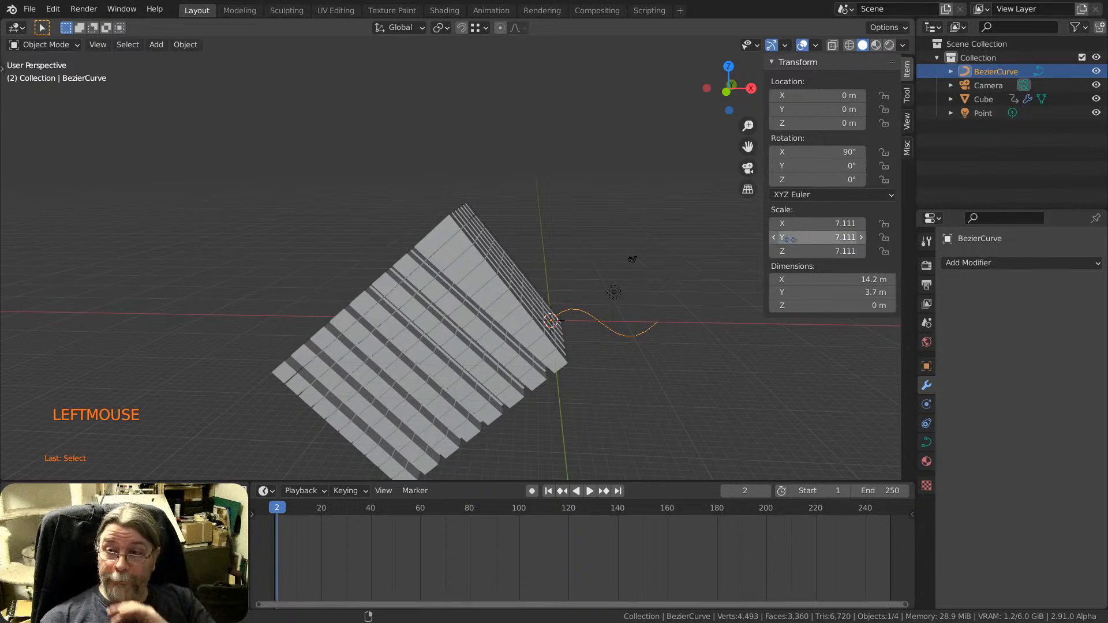
Apply the rotation and scale of the Bezier curve.
key("ctrl+a")
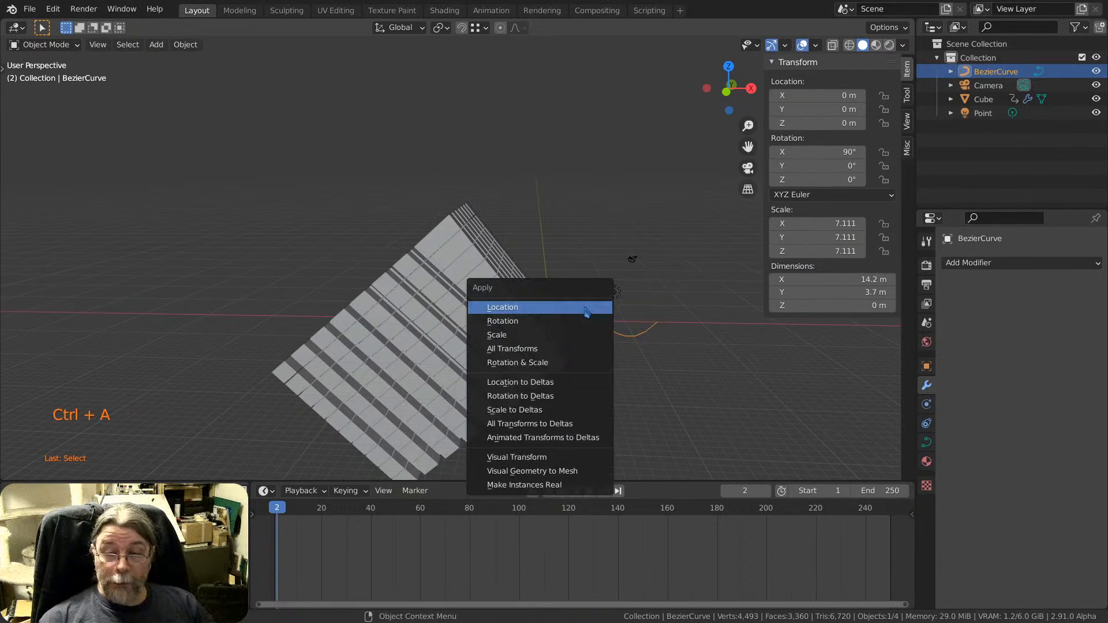
left_click(565, 363)
scroll(585, 358, "down", 3)
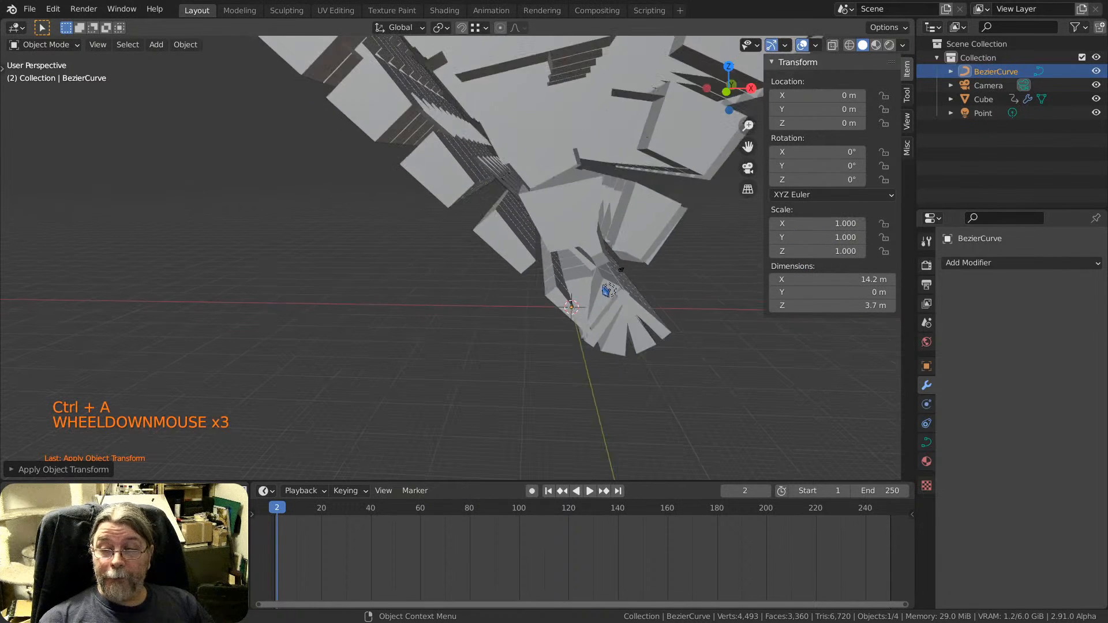
scroll(586, 358, "down", 3)
middle_click_drag(586, 358, 550, 310, "shift")
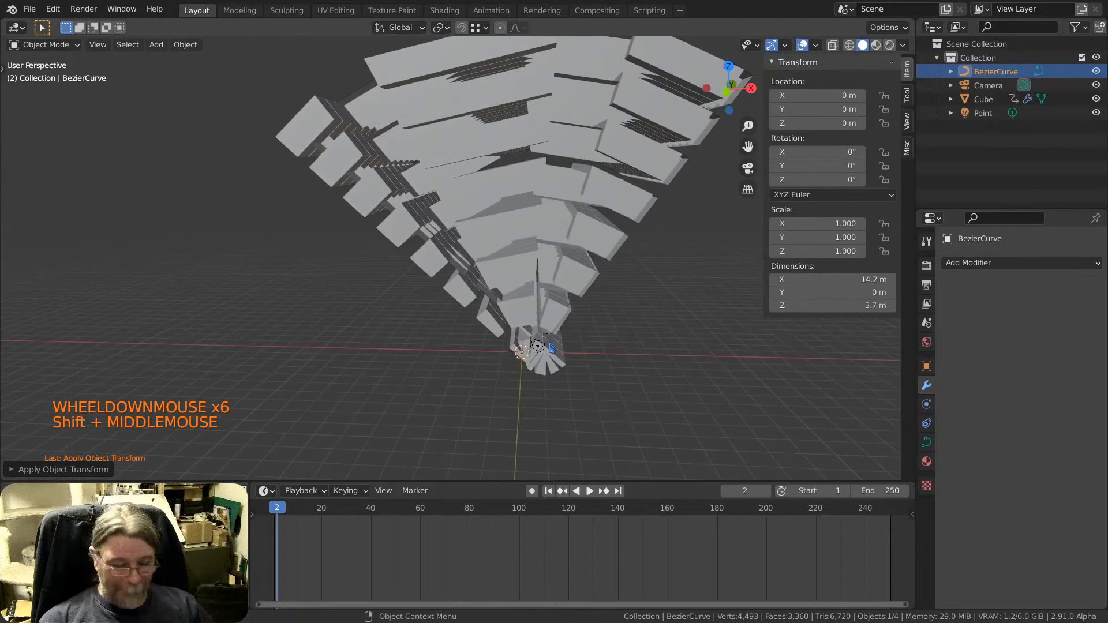
Try sliding the Bezier curve back and forth along the X axis to test how the array deforms.
scroll(552, 348, "up", 4)
key("g")
key("x")
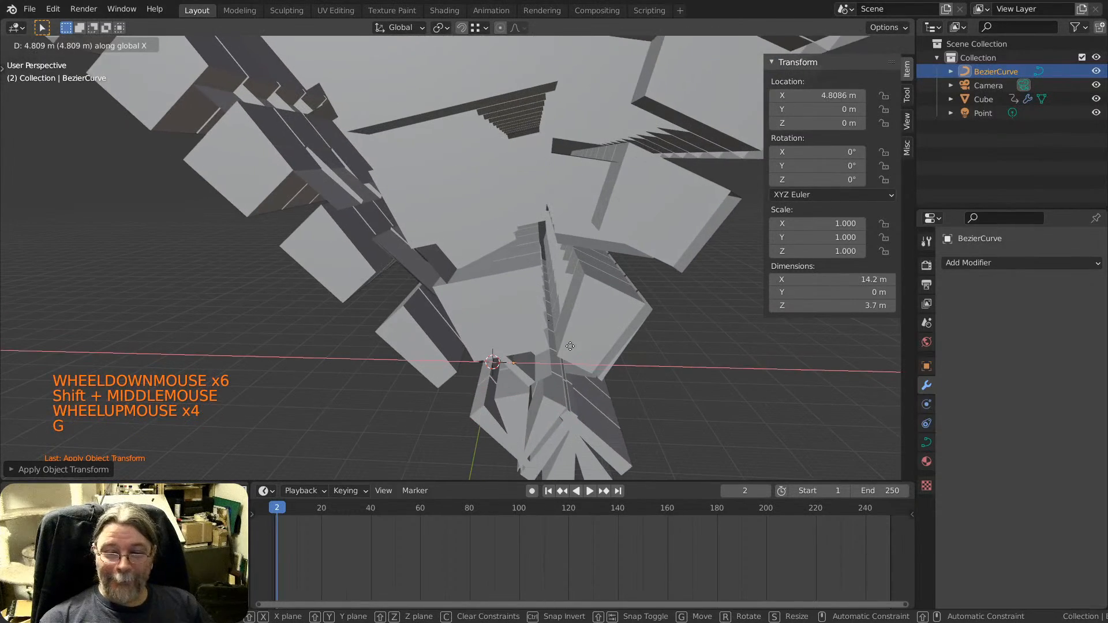
key("x")
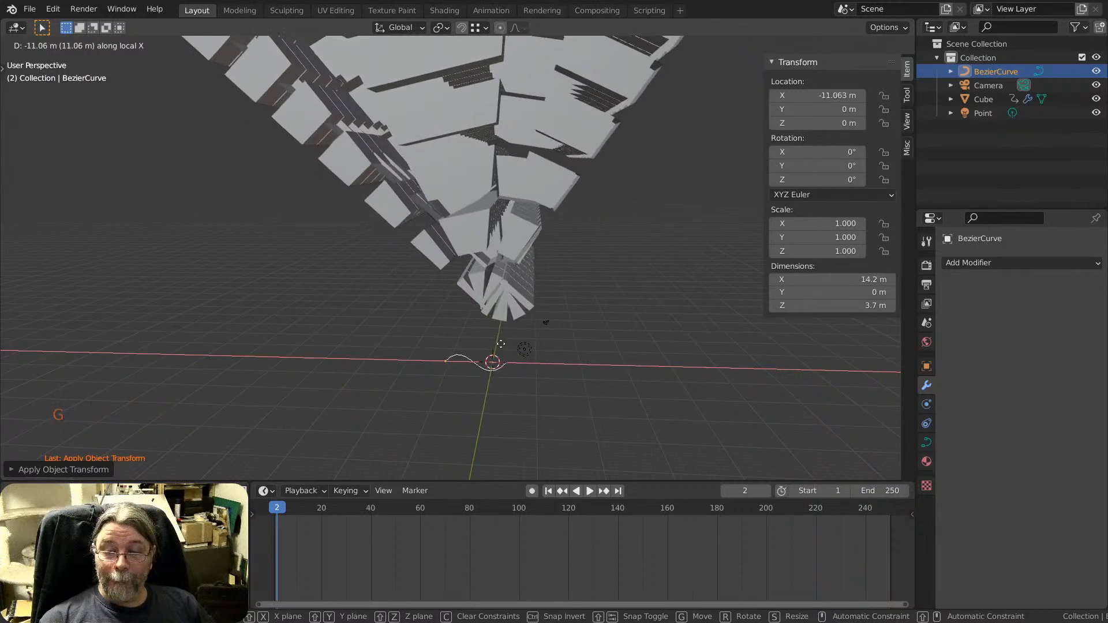
right_click(543, 363)
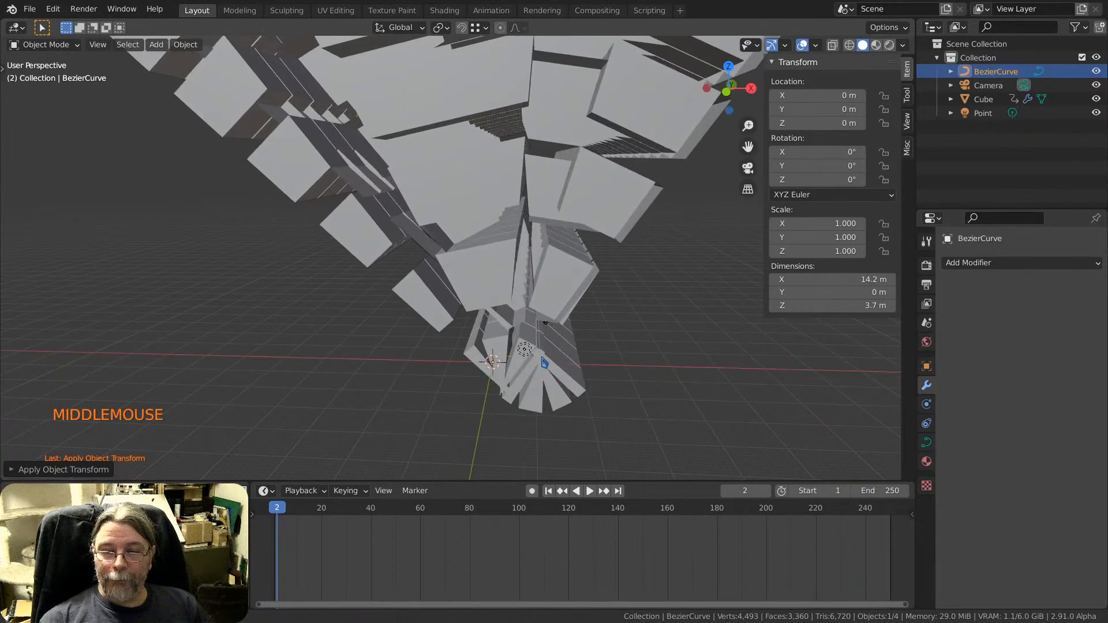
middle_click_drag(544, 363, 549, 339)
key("g")
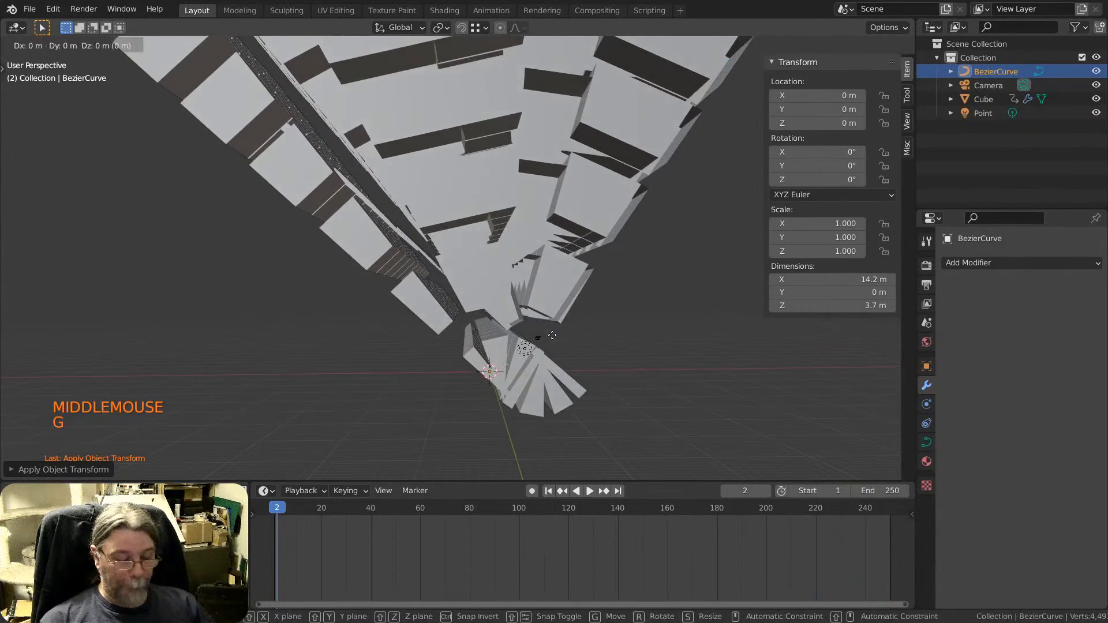
key("x")
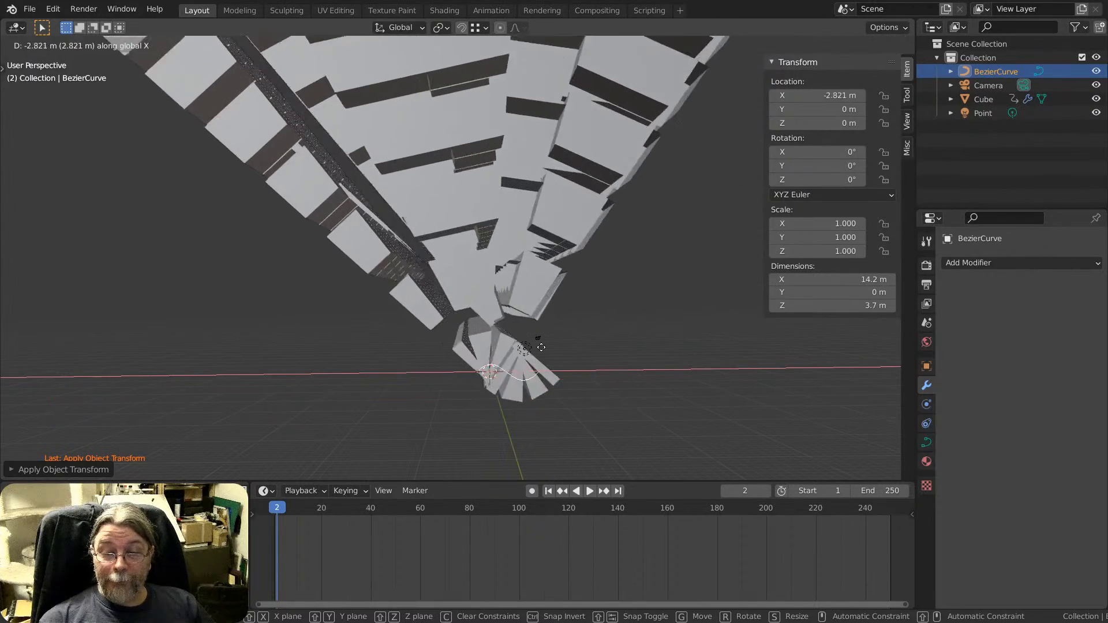
right_click(518, 350)
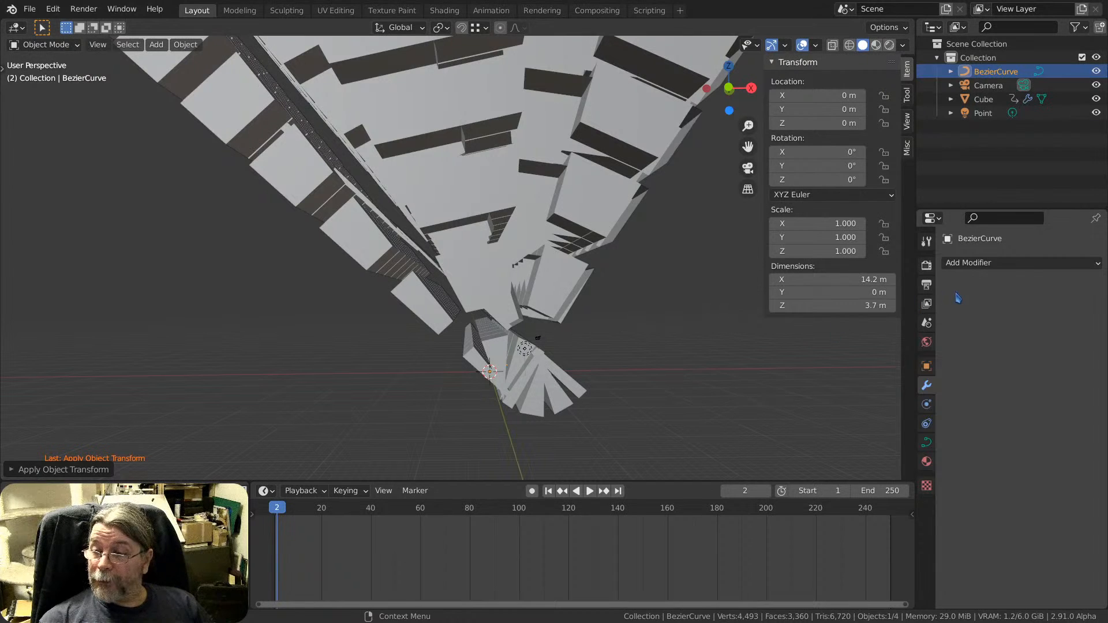
Select the arrayed cube and move its Curve modifier up between the second and third Array modifiers.
left_click(516, 331)
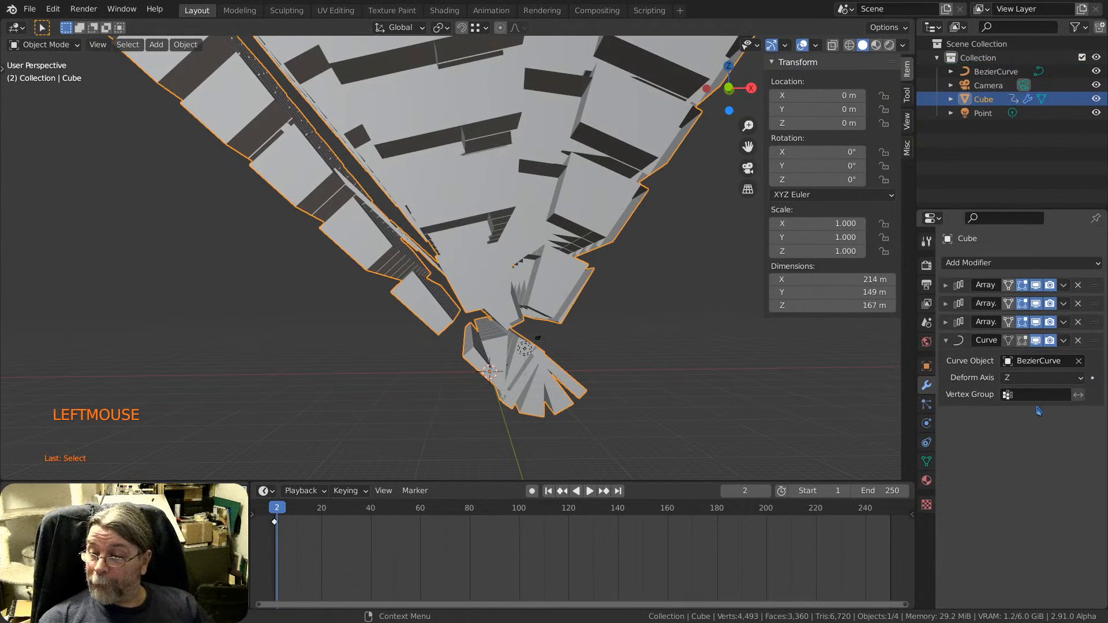
left_click_drag(1093, 345, 1093, 324)
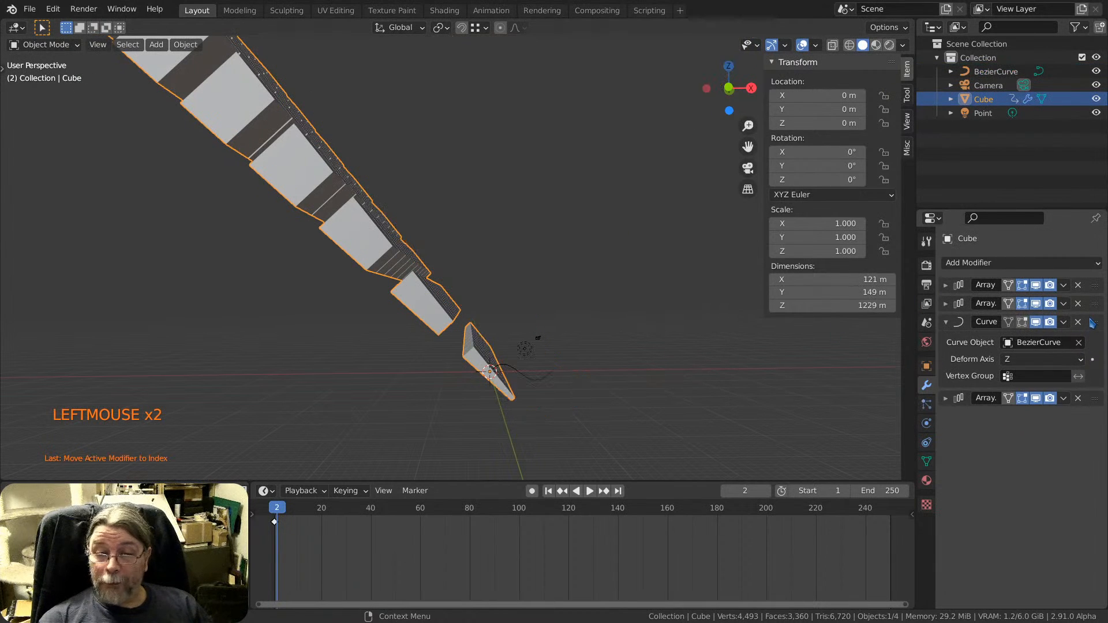
Try sliding the arrayed cube along the X axis to test how the Curve modifier deforms it.
key("g")
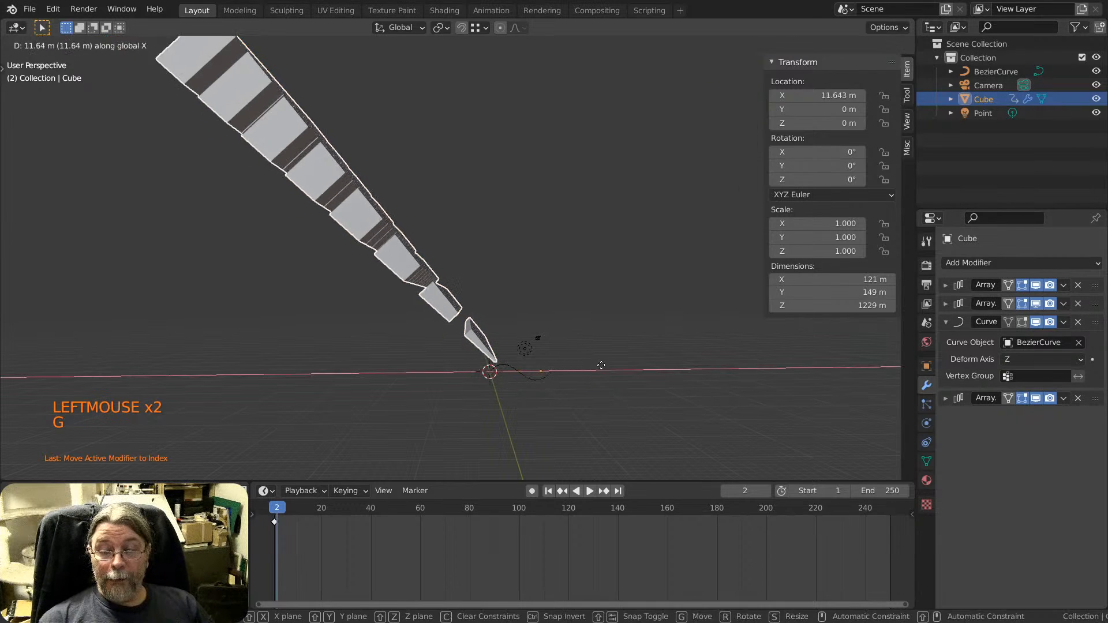
right_click(548, 376)
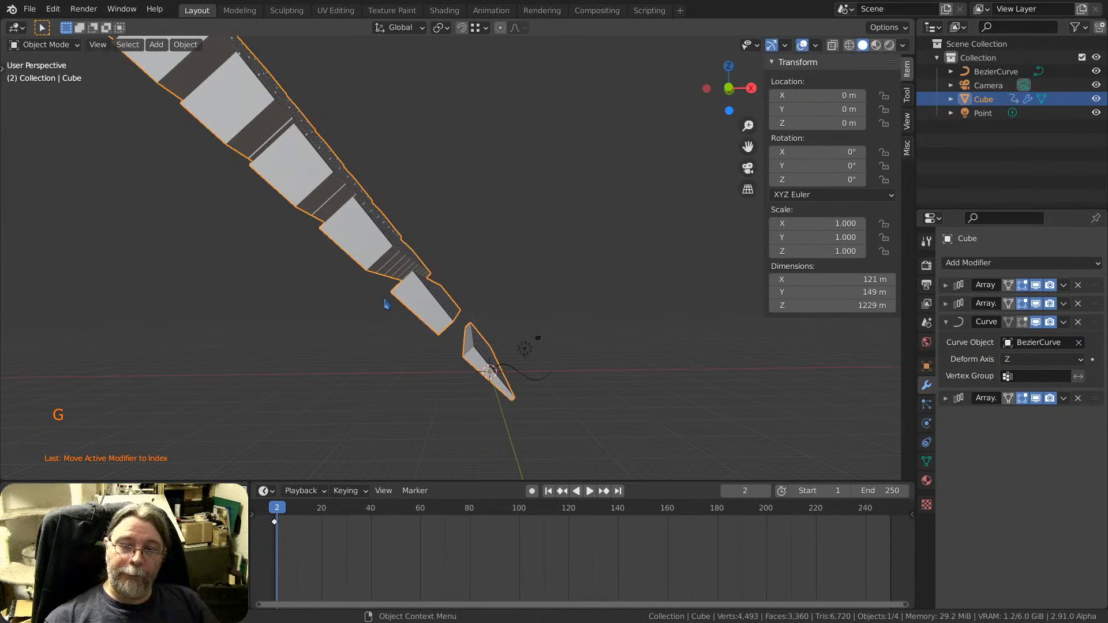
key("g")
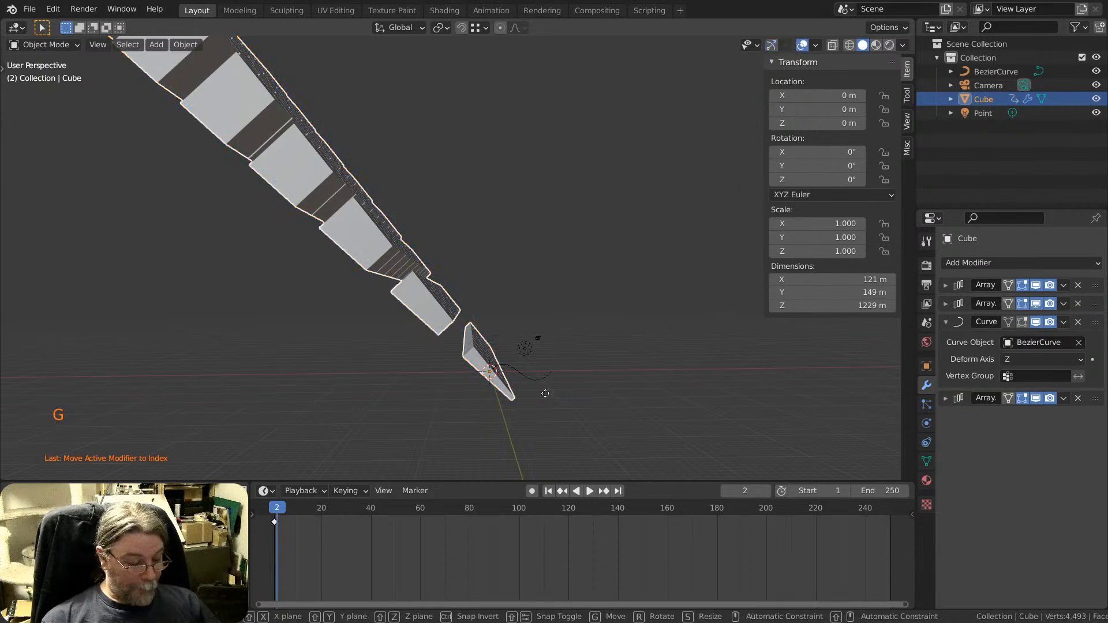
key("x")
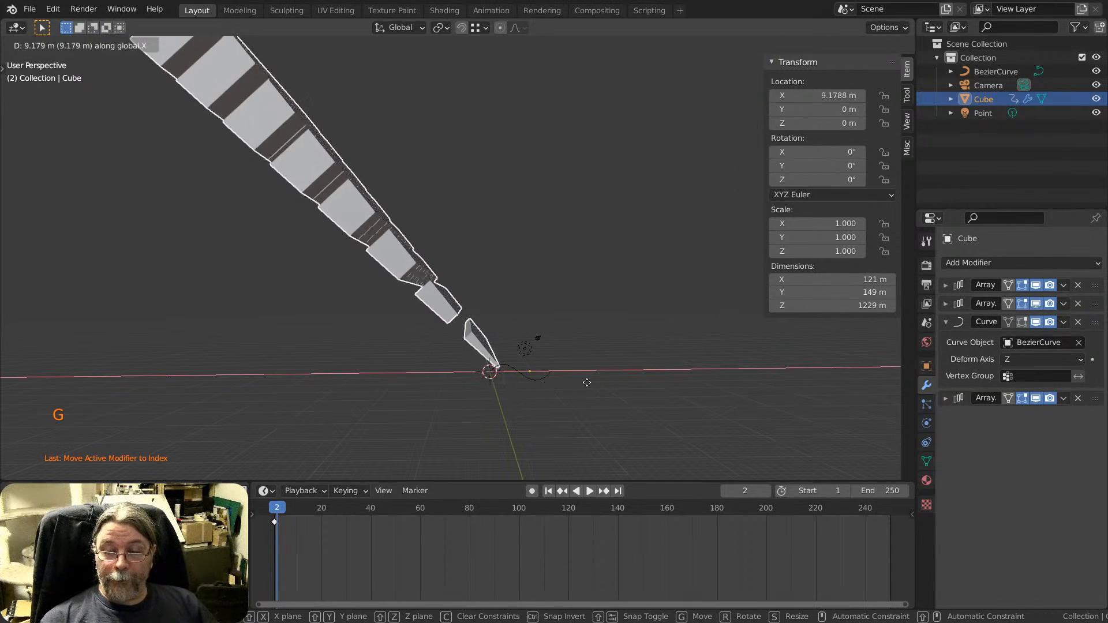
right_click(546, 388)
Select the Bezier curve and try sliding it along the X axis with the reordered modifier stack.
left_click(544, 385)
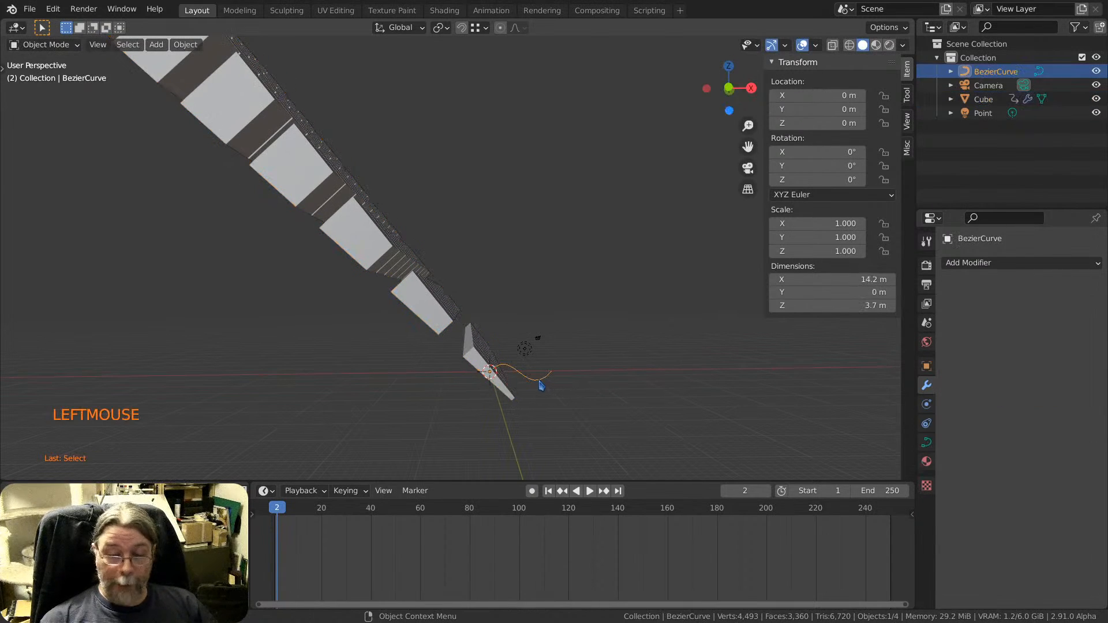
key("g")
key("x")
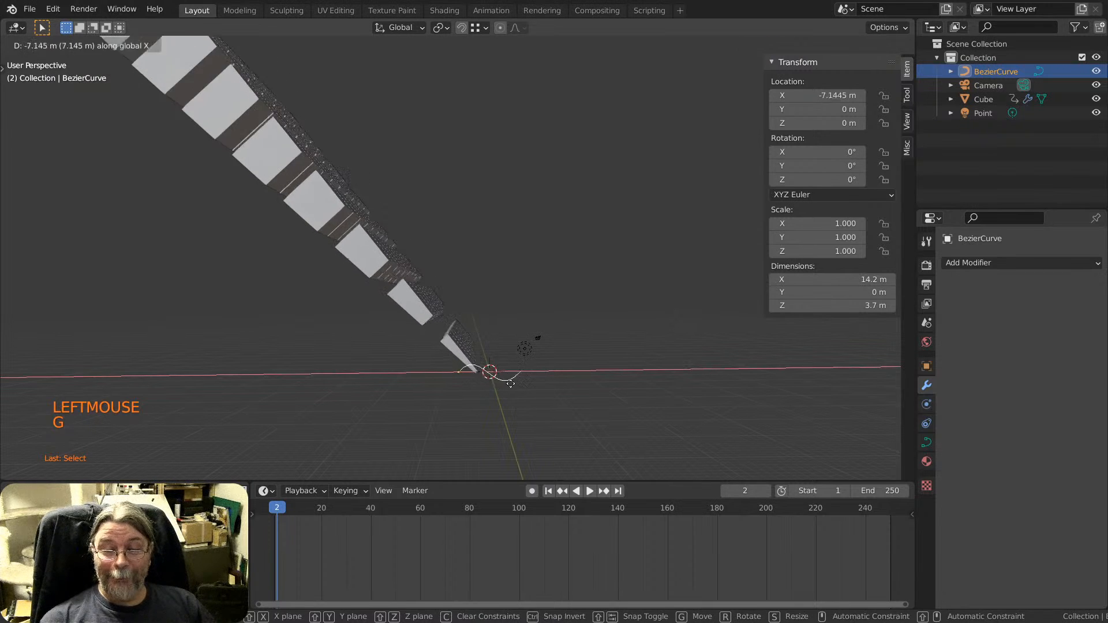
right_click(502, 391)
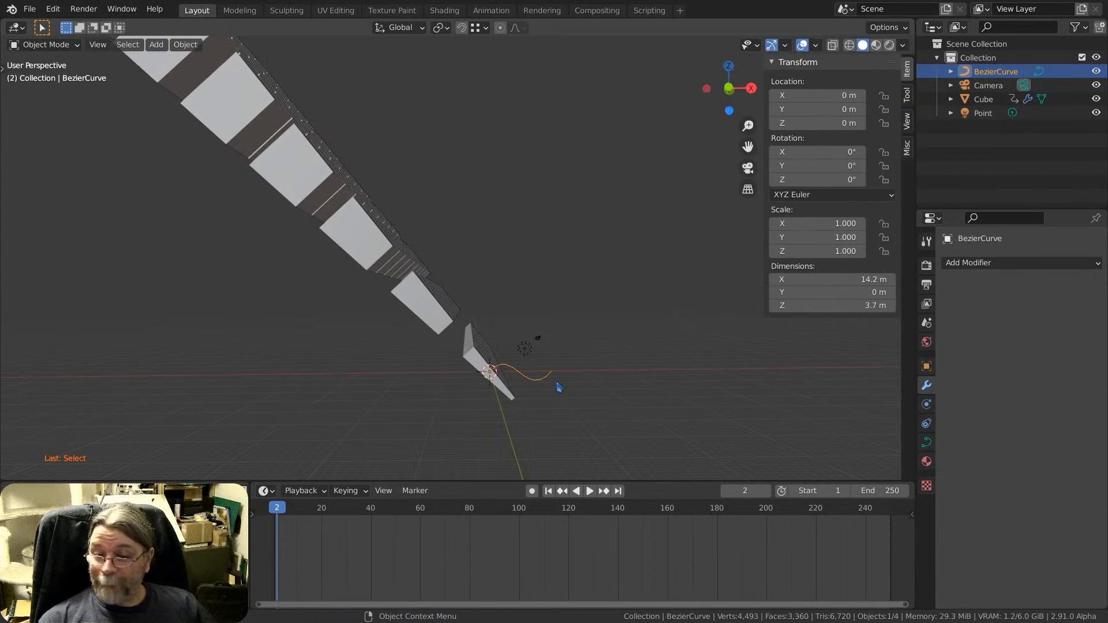
Look over the Bezier curve's shape settings and the arrayed cube's object data settings.
left_click(927, 442)
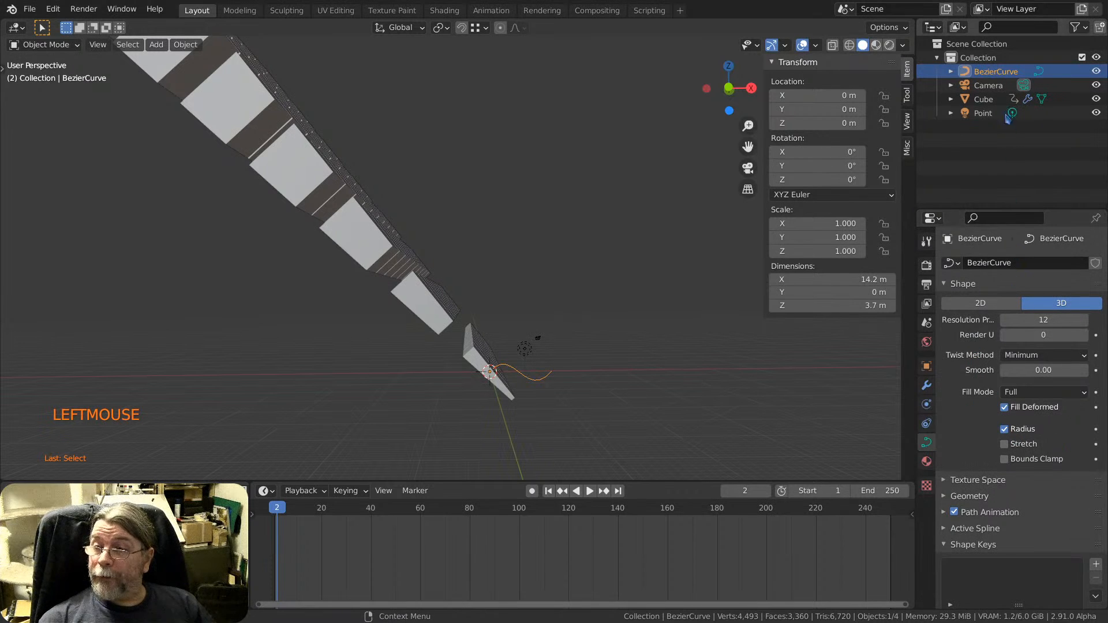
scroll(512, 368, "up", 4)
scroll(512, 368, "up", 1)
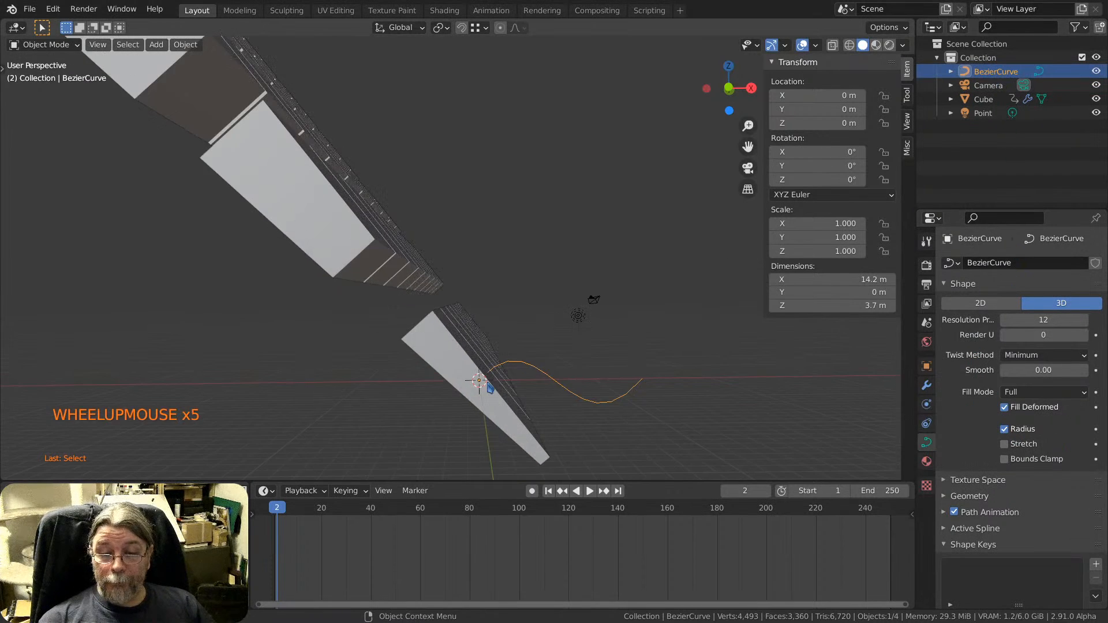
left_click(335, 234)
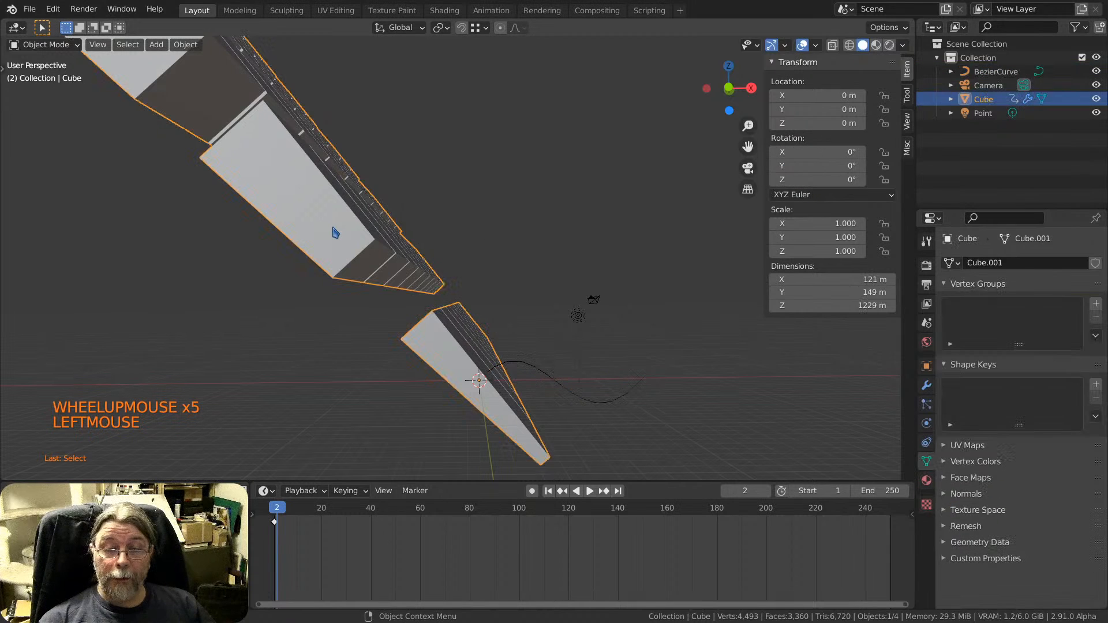
left_click(538, 367)
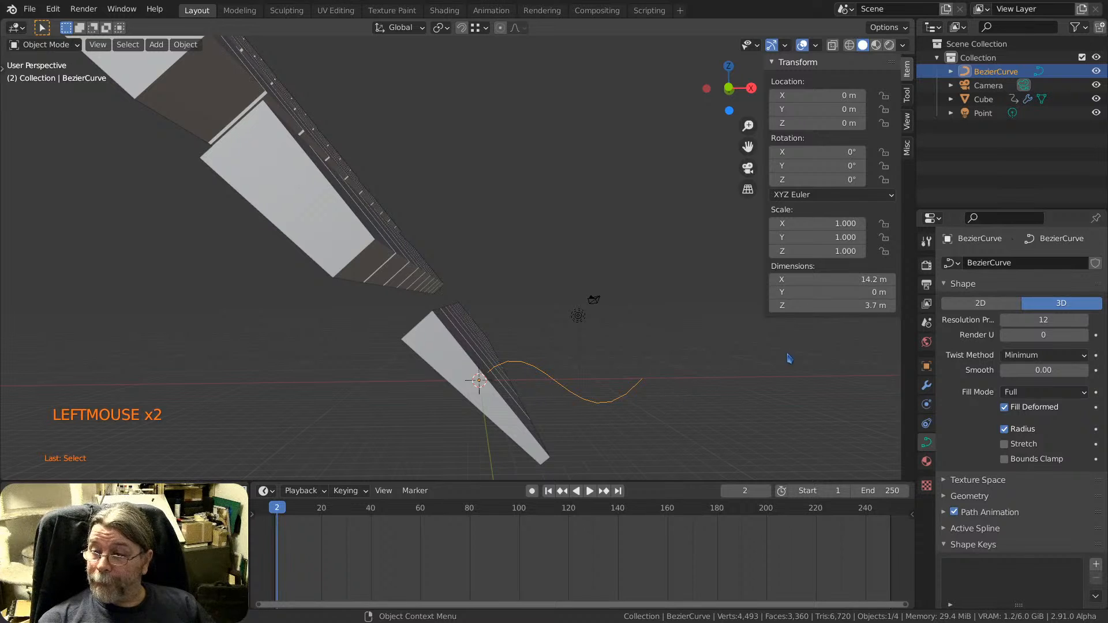
Select the arrayed cube and display its modifier stack, keeping the Curve modifier between the second and third Array modifiers.
left_click(433, 324)
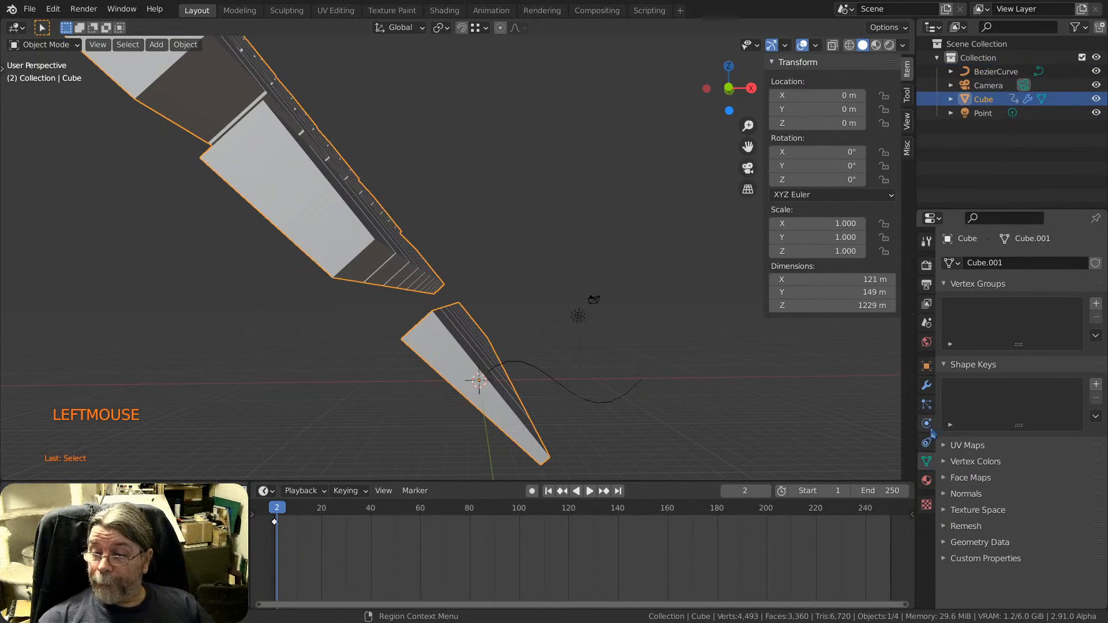
left_click(927, 386)
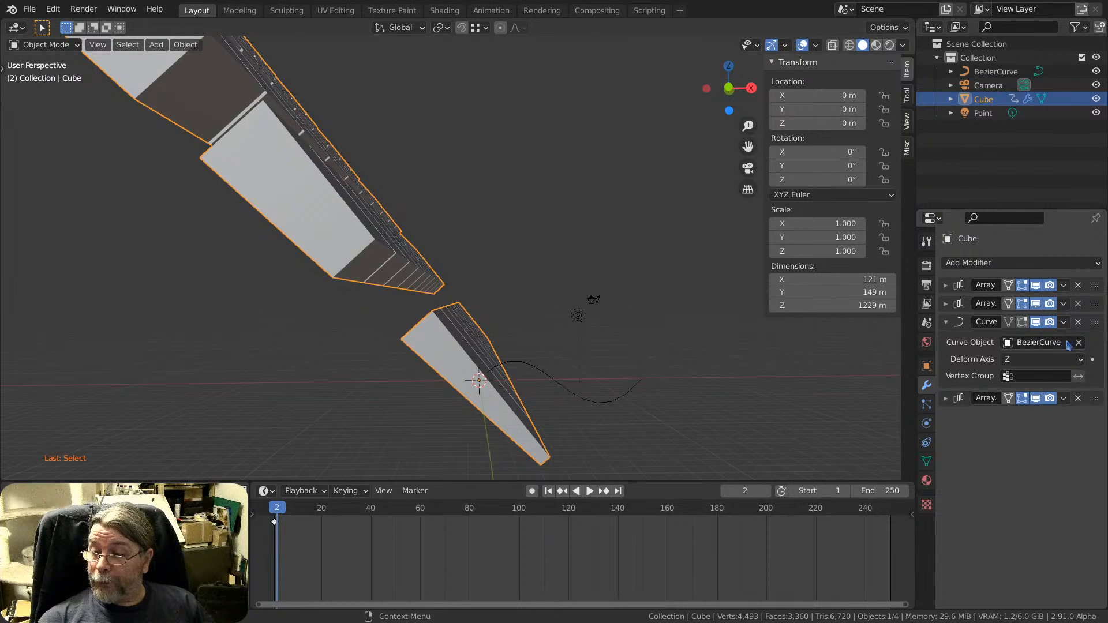
left_click_drag(1096, 324, 1096, 311)
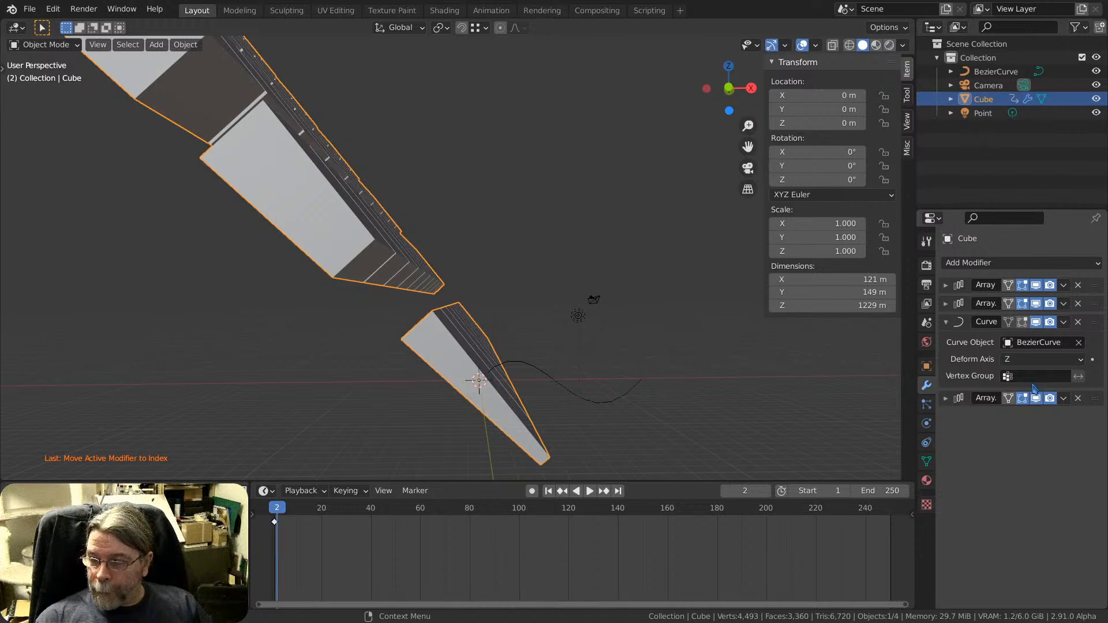
Disable the first Array, Curve and third Array modifiers in the viewport, leaving only the second Array modifier displayed.
scroll(635, 387, "down", 3)
middle_click_drag(636, 387, 597, 367, "shift")
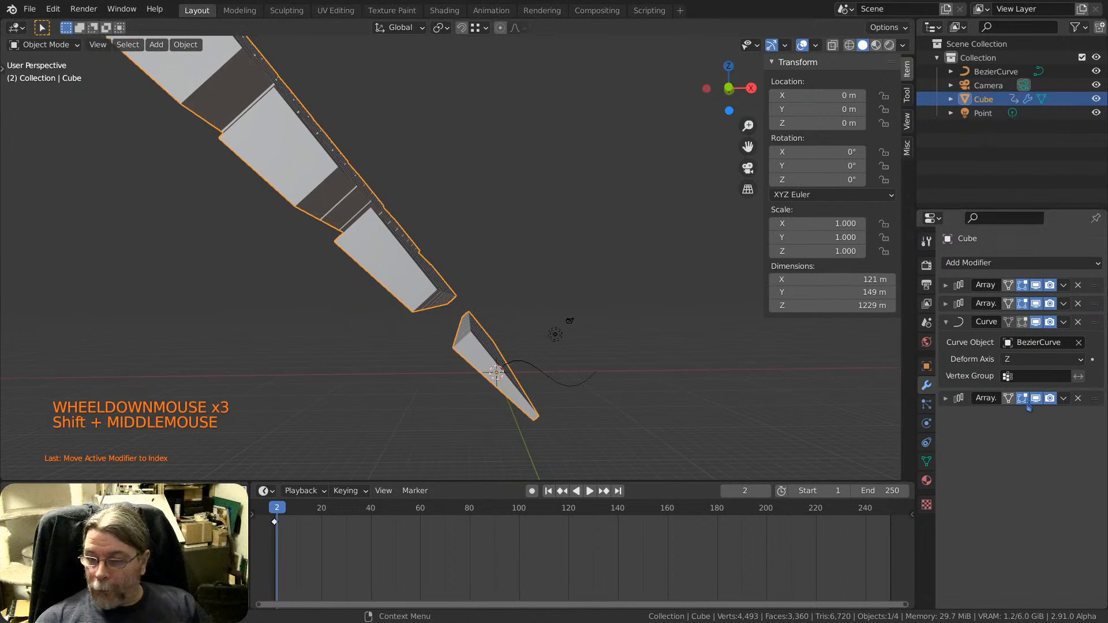
double_click(1051, 398)
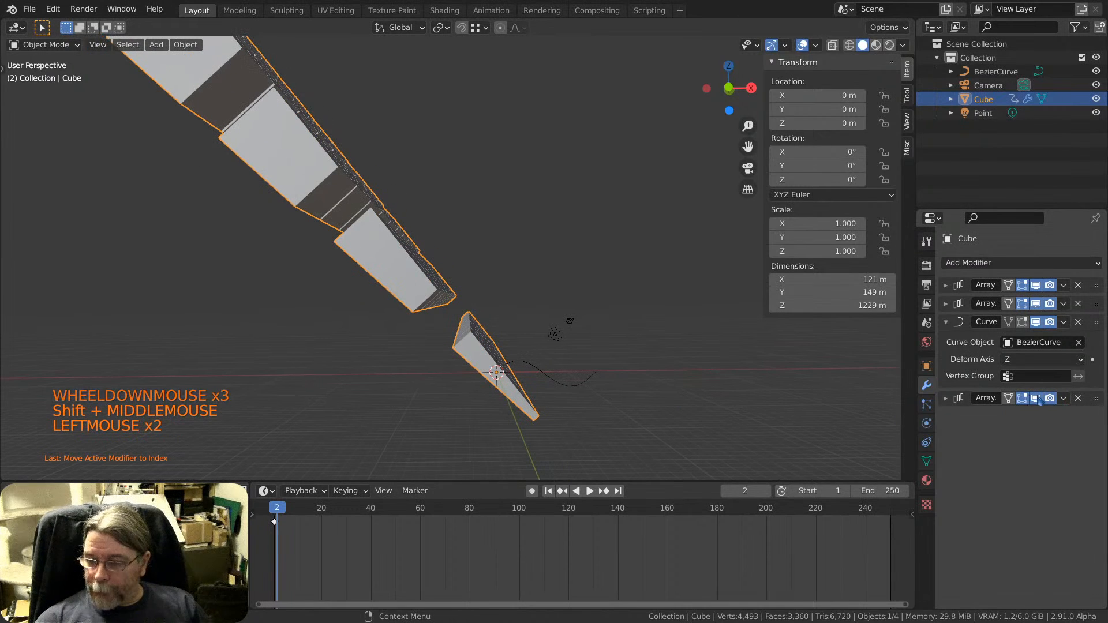
left_click(1038, 398)
left_click(1037, 322)
left_click(1036, 303)
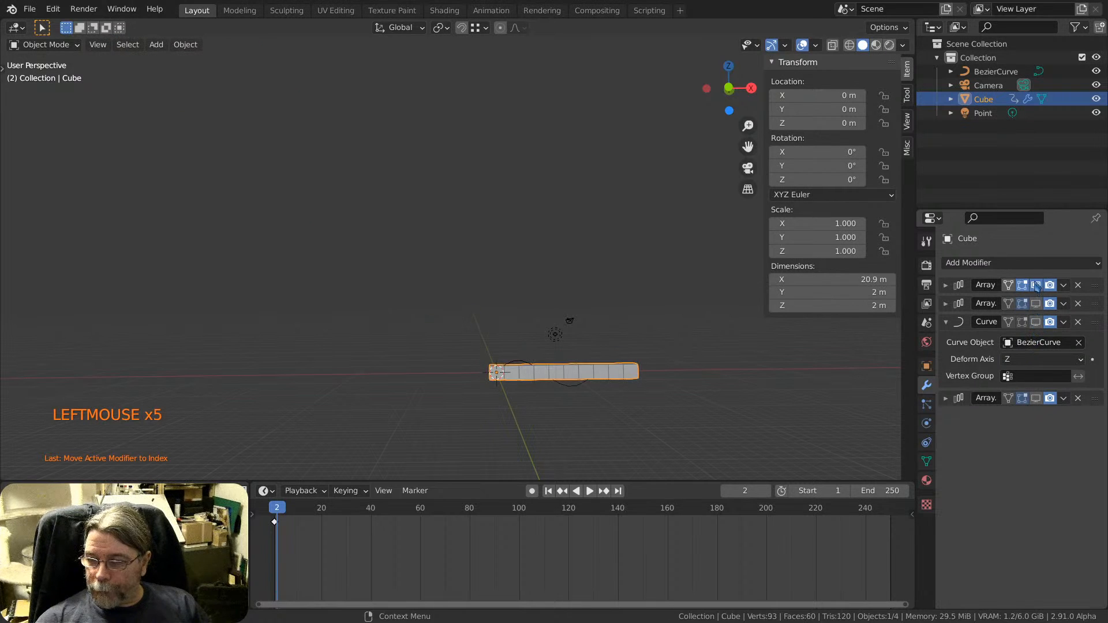
left_click(1036, 285)
left_click(1037, 303)
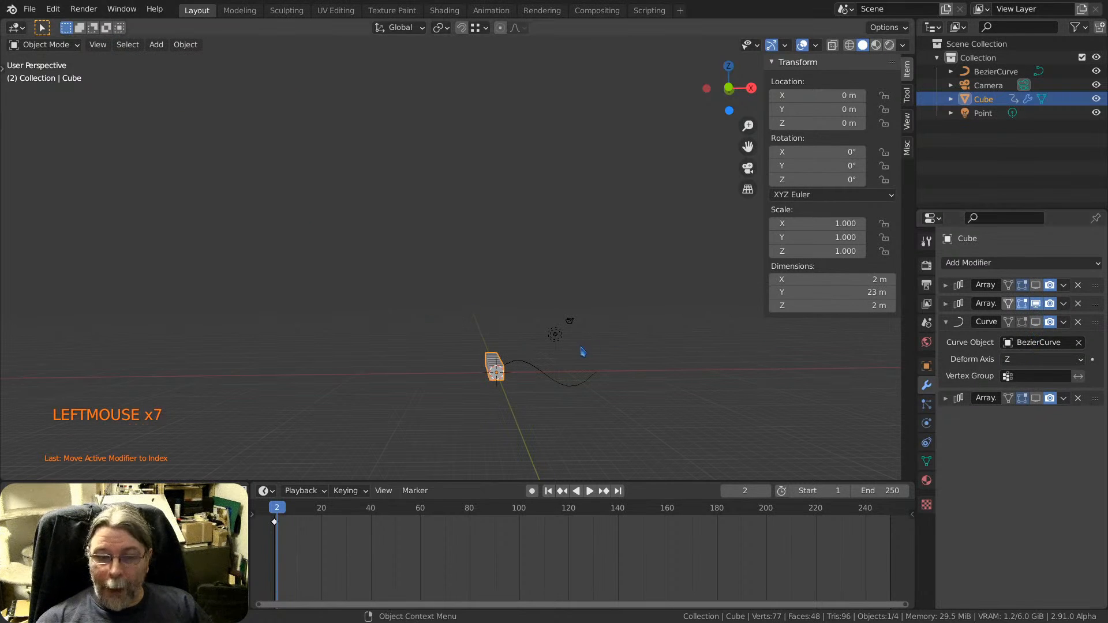
Select the Bezier curve and rotate it 90° about the Z axis so it follows the row of cubes.
mouse_move(583, 349)
middle_mouse_down()
mouse_move(519, 371)
mouse_move(578, 366)
mouse_move(514, 363)
mouse_move(603, 345)
middle_mouse_up()
scroll(513, 364, "up", 3)
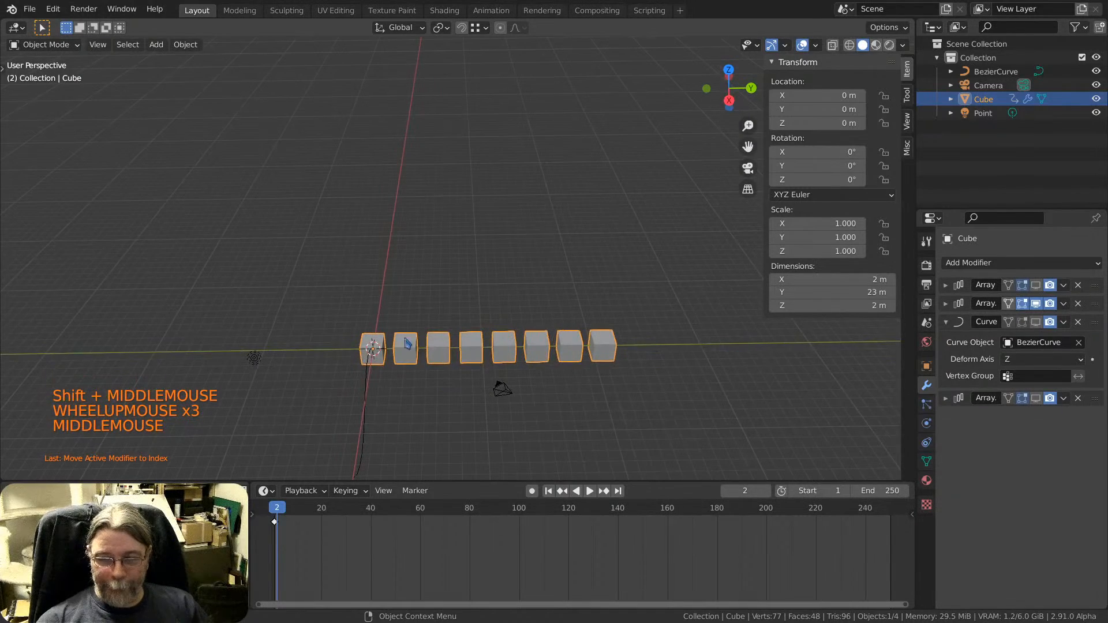
middle_click_drag(408, 344, 419, 363)
left_click(402, 383)
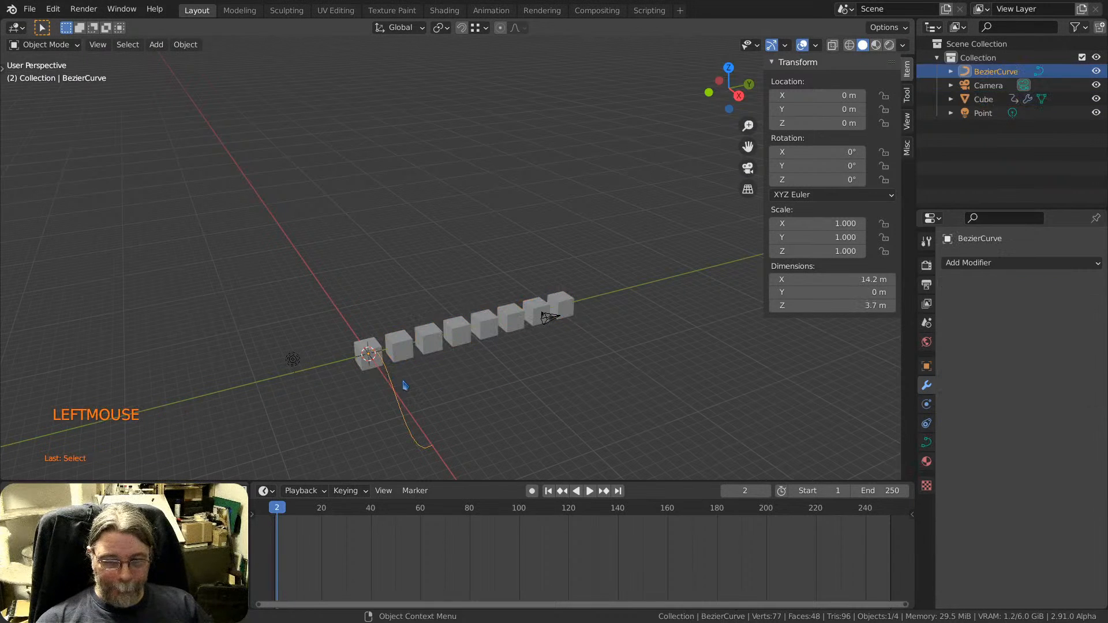
type("rz")
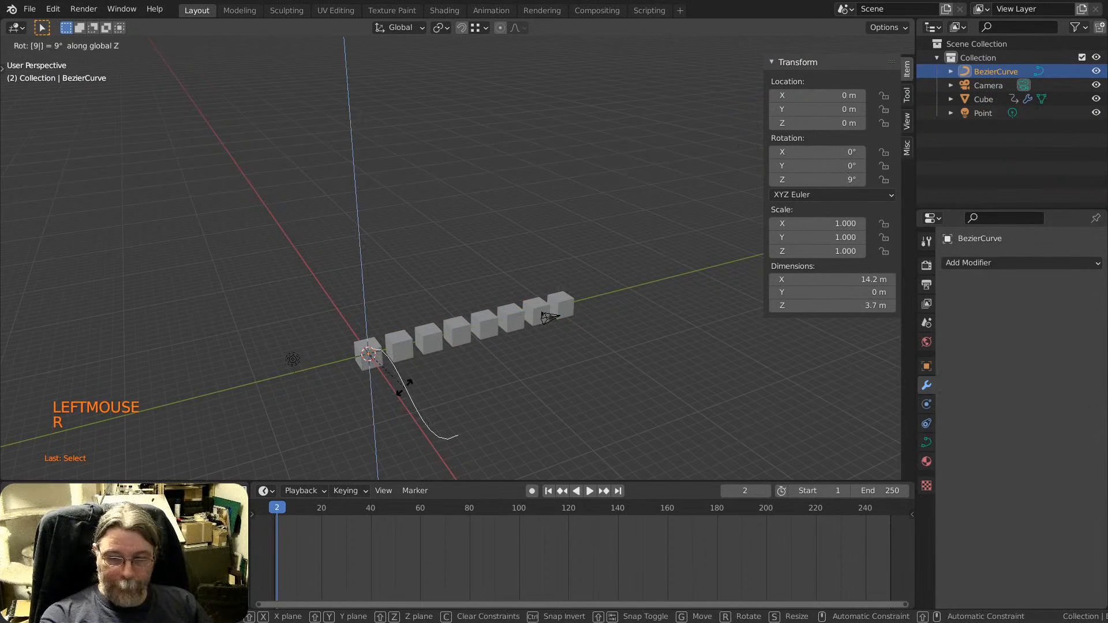
type("90")
key("Return")
Scale the Bezier curve up by about 1.61 to span the row of cubes and apply its rotation and scale.
key("s")
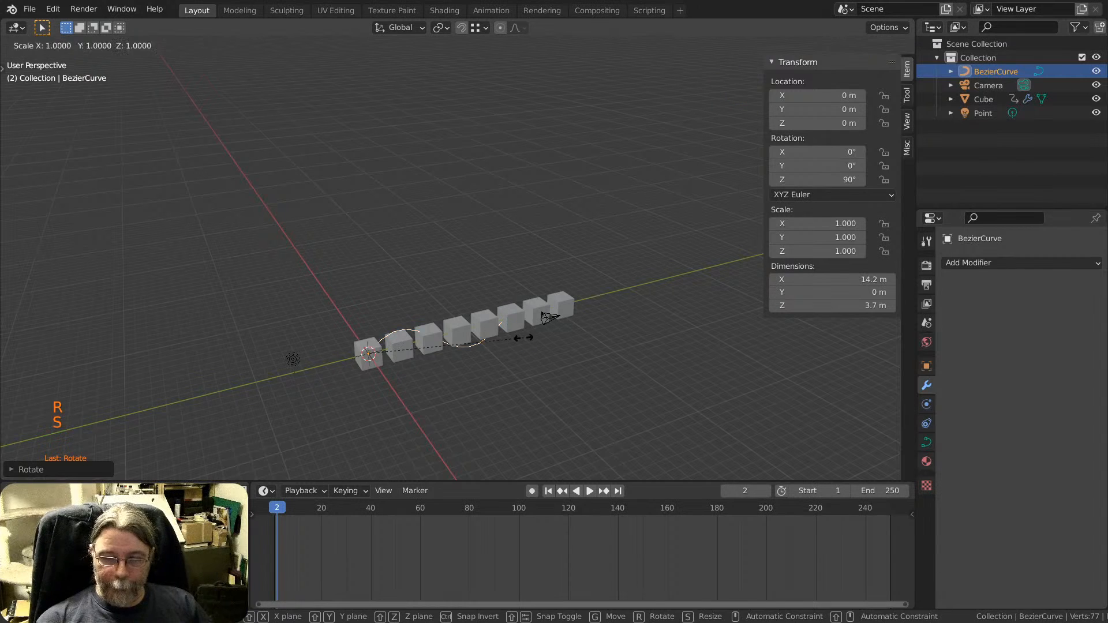
left_click(620, 324)
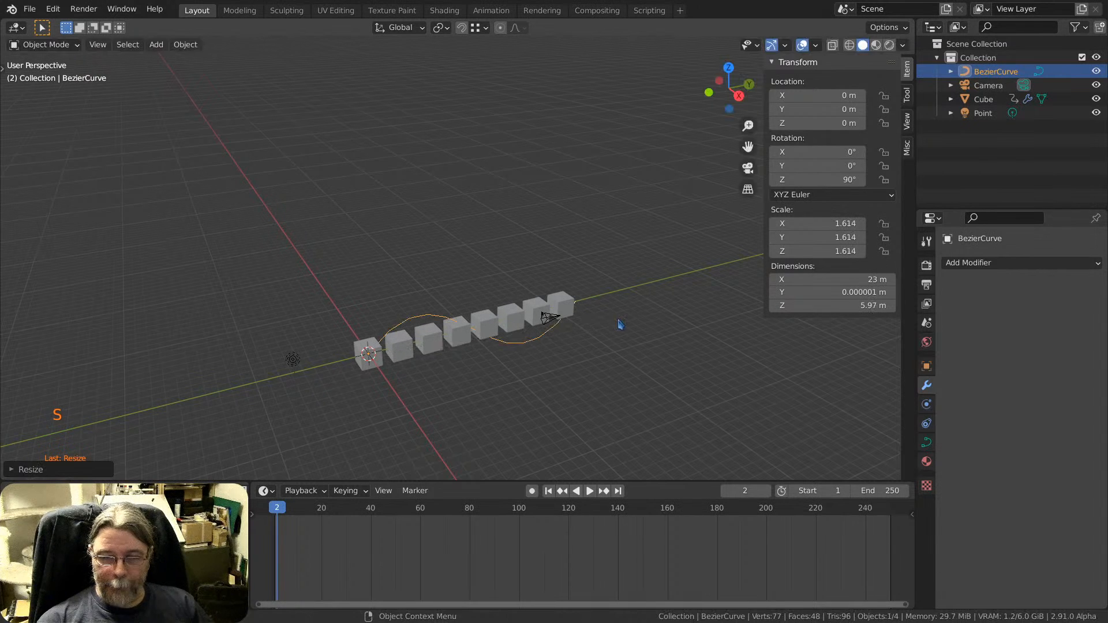
key("ctrl+a")
left_click(597, 321)
middle_click_drag(511, 334, 497, 306)
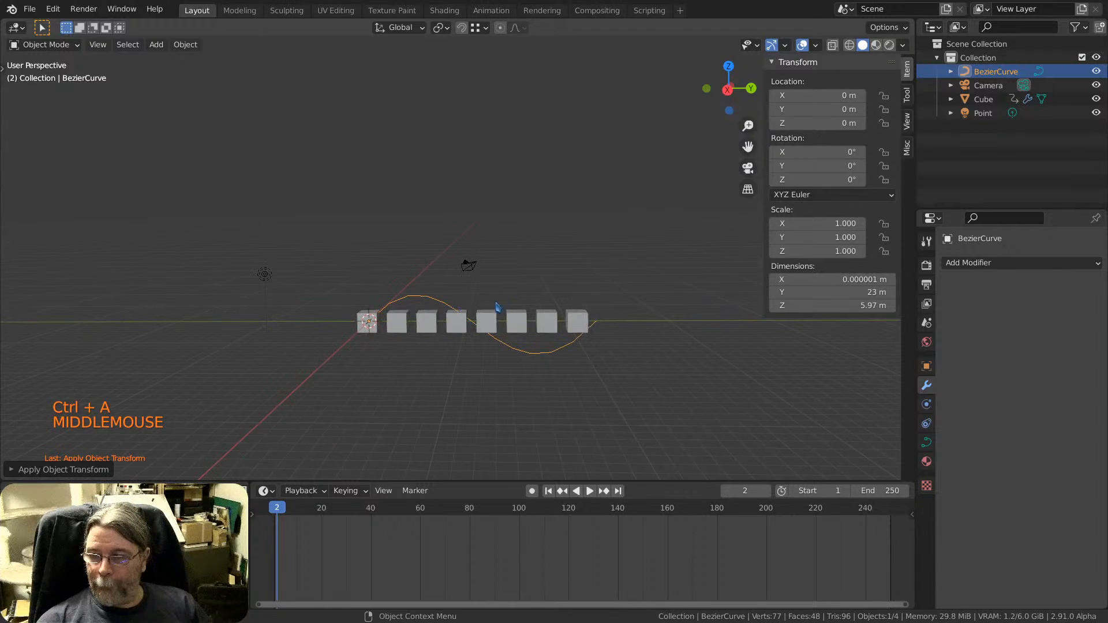
Select the row of cubes and re-enable its Curve modifier in the viewport.
left_click(583, 327)
scroll(1057, 335, "up", 1)
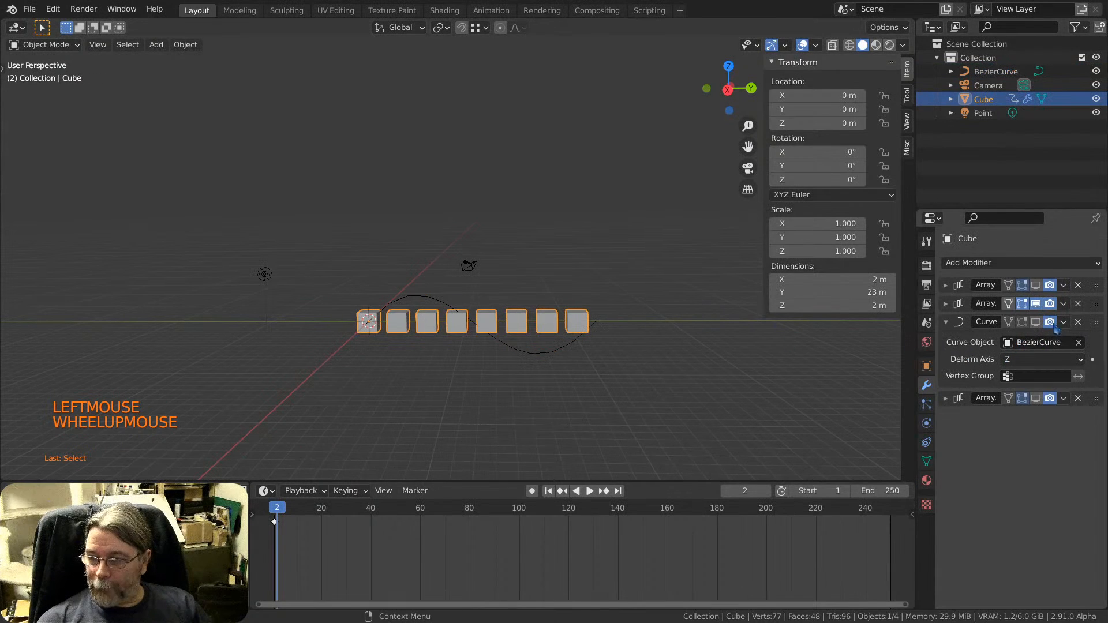
left_click(1037, 323)
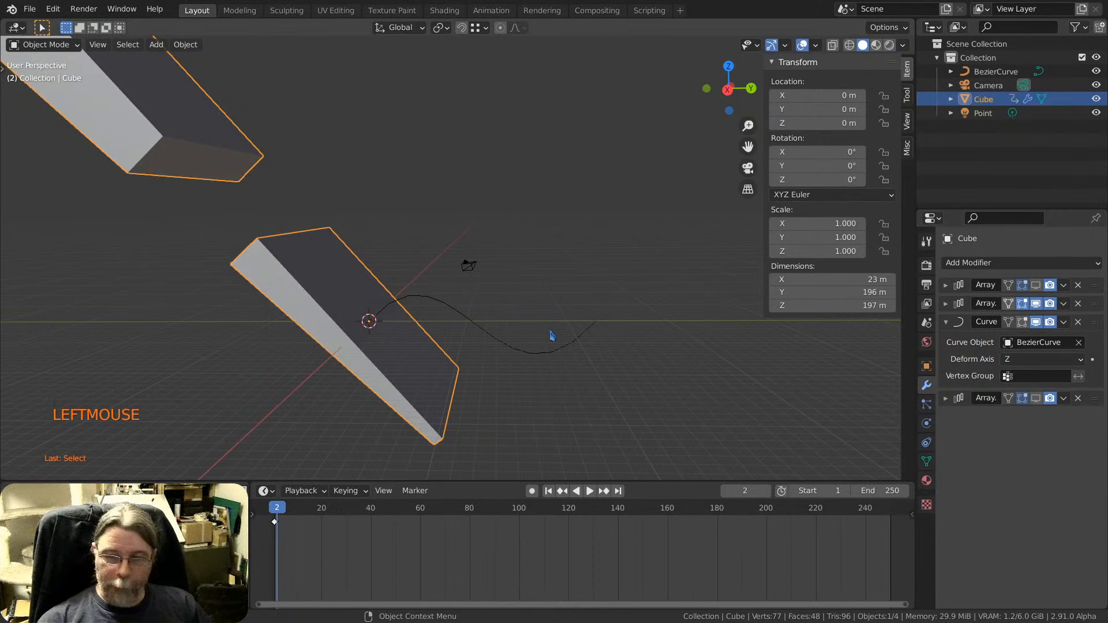
Select the Bezier curve and try scaling it down uniformly to test the deformation.
left_click(561, 349)
key("s")
key("s")
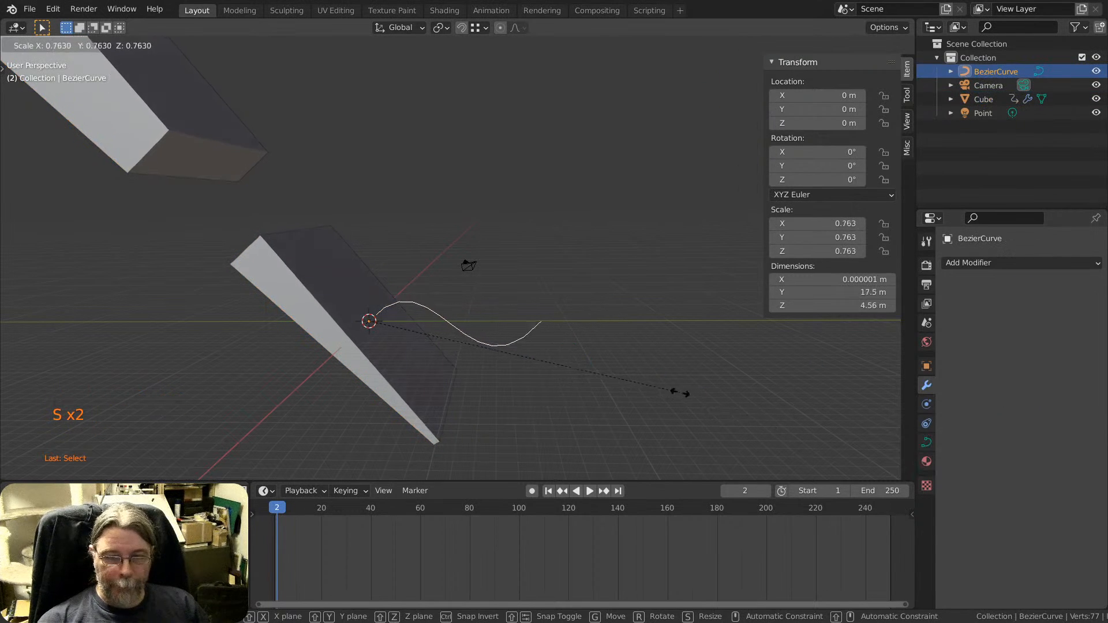
right_click(479, 343)
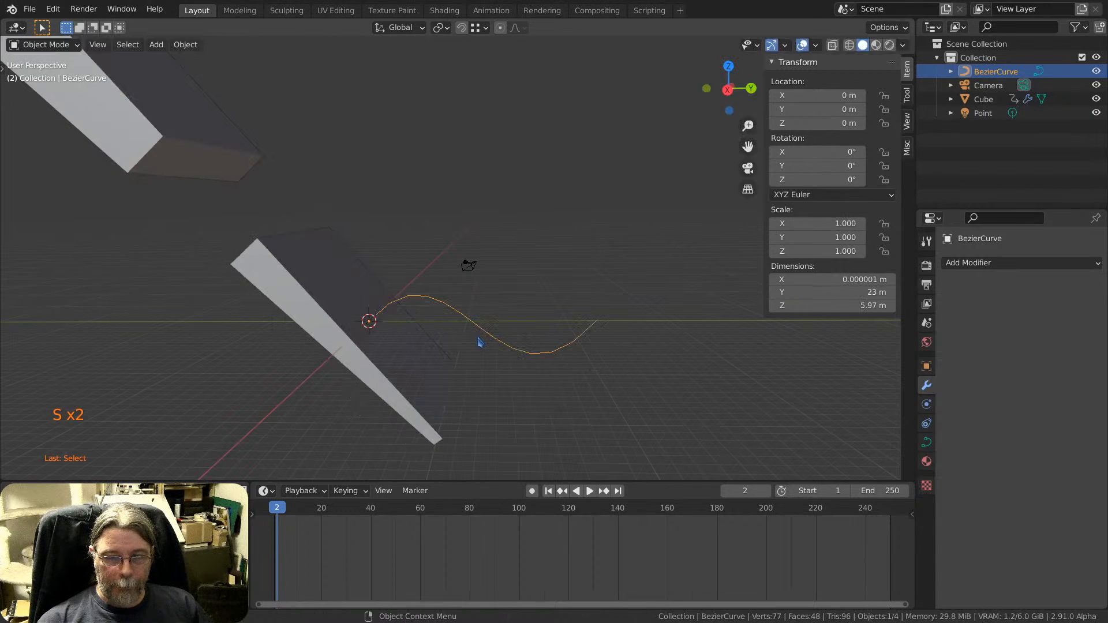
Try flattening the Bezier curve along the Z axis to about 0.14 of its height.
key("s")
key("z")
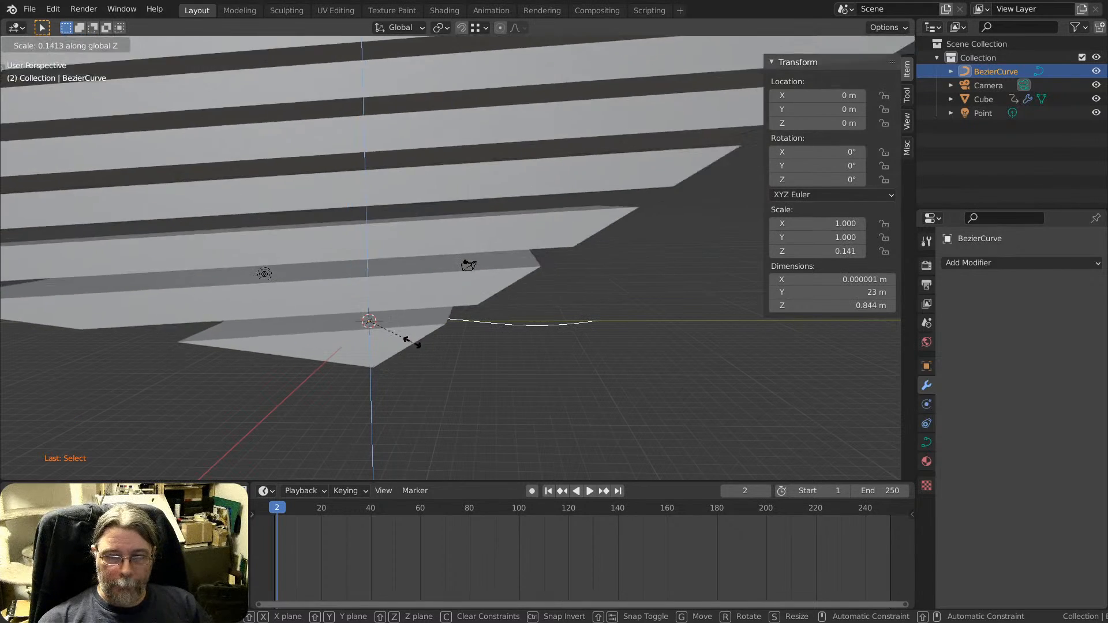
key("Escape")
scroll(439, 343, "down", 13)
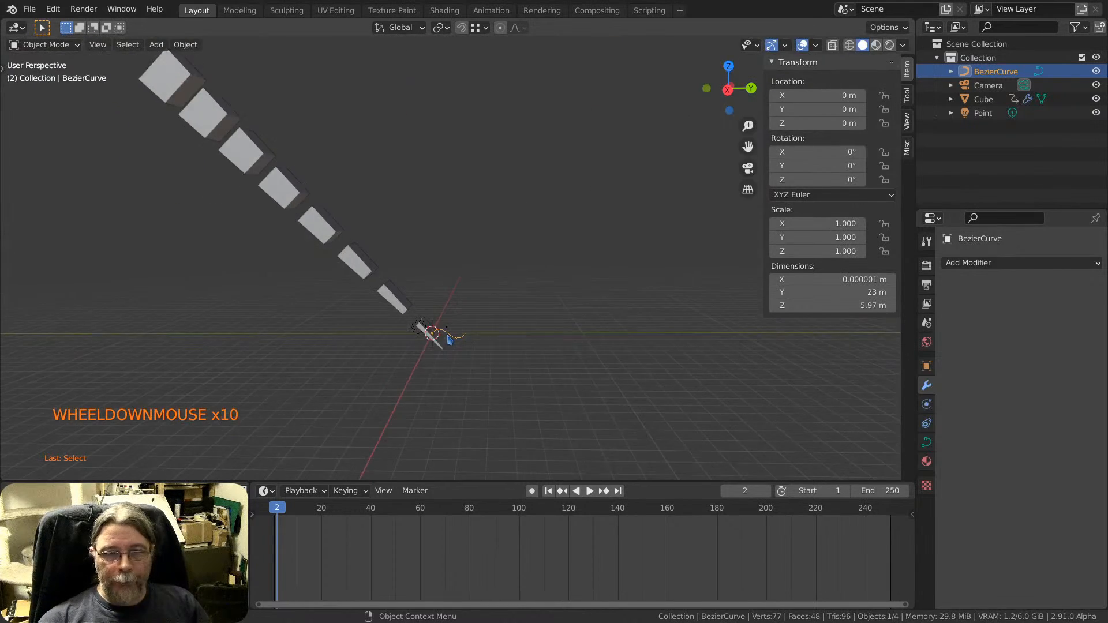
scroll(453, 390, "up", 9)
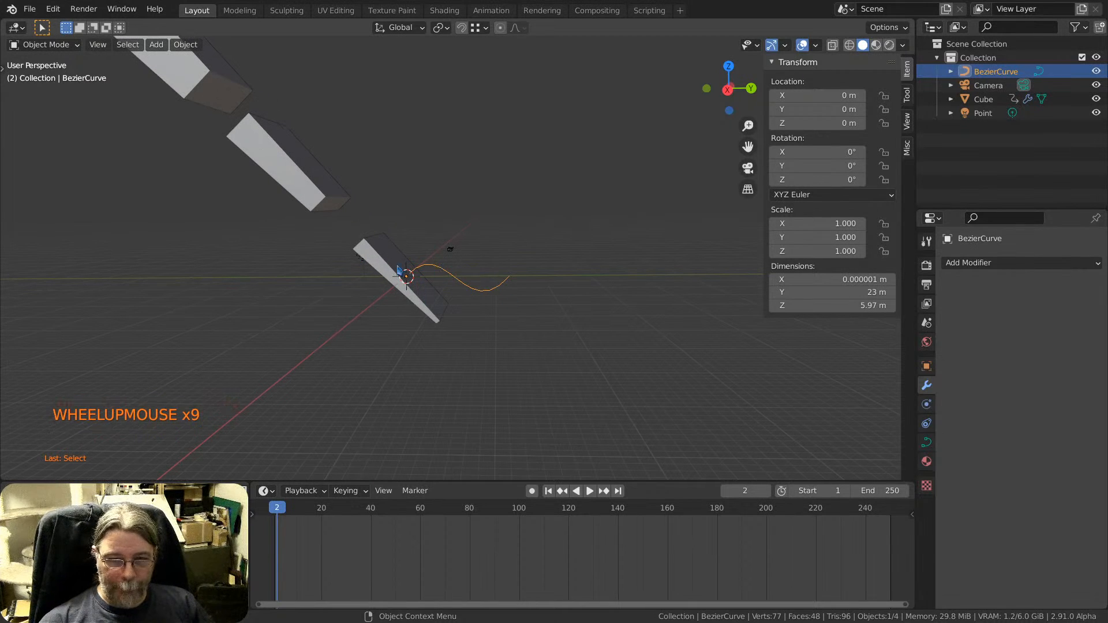
Try moving the Bezier curve along the X axis and along the Y axis to test the deformation.
key("g")
key("x")
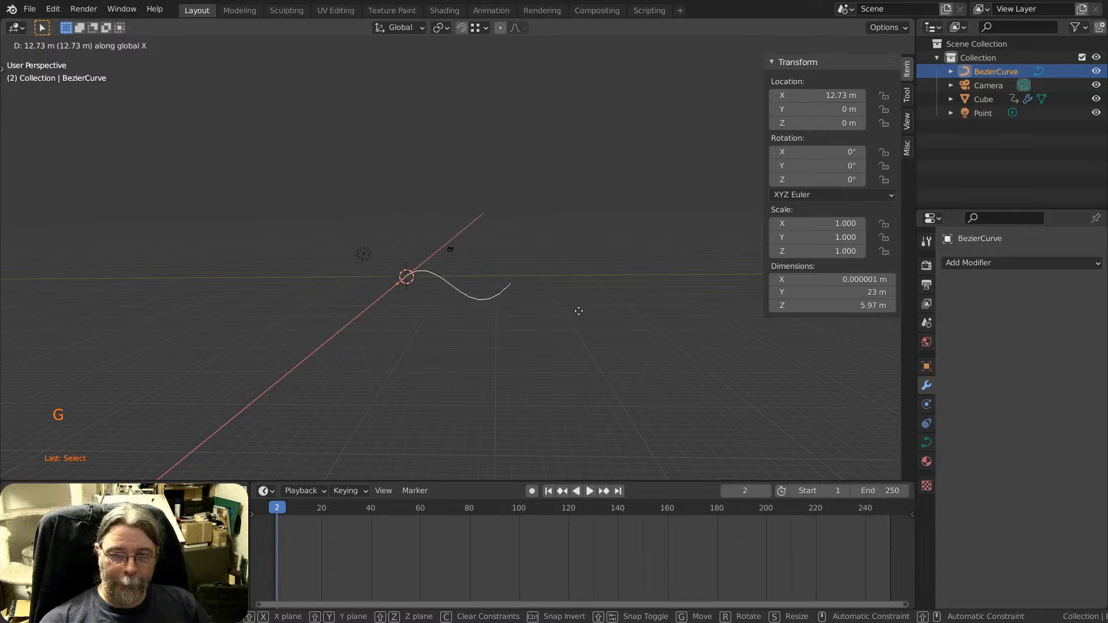
key("y")
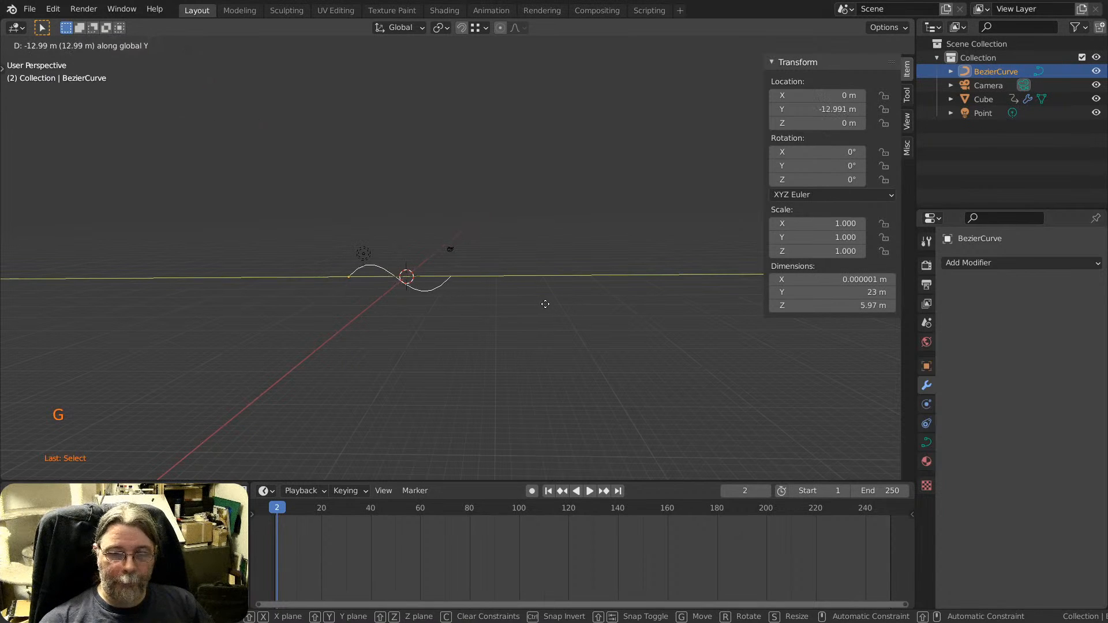
key("Escape")
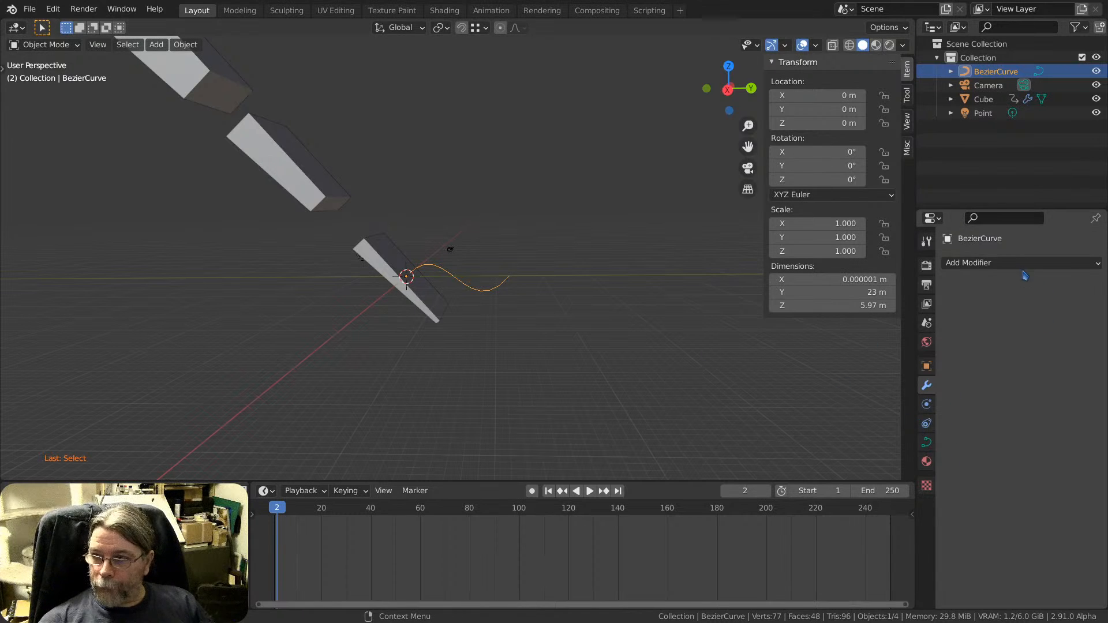
Check the Bezier curve's shape and Path Animation settings, including its frames and evaluation time.
left_click(927, 444)
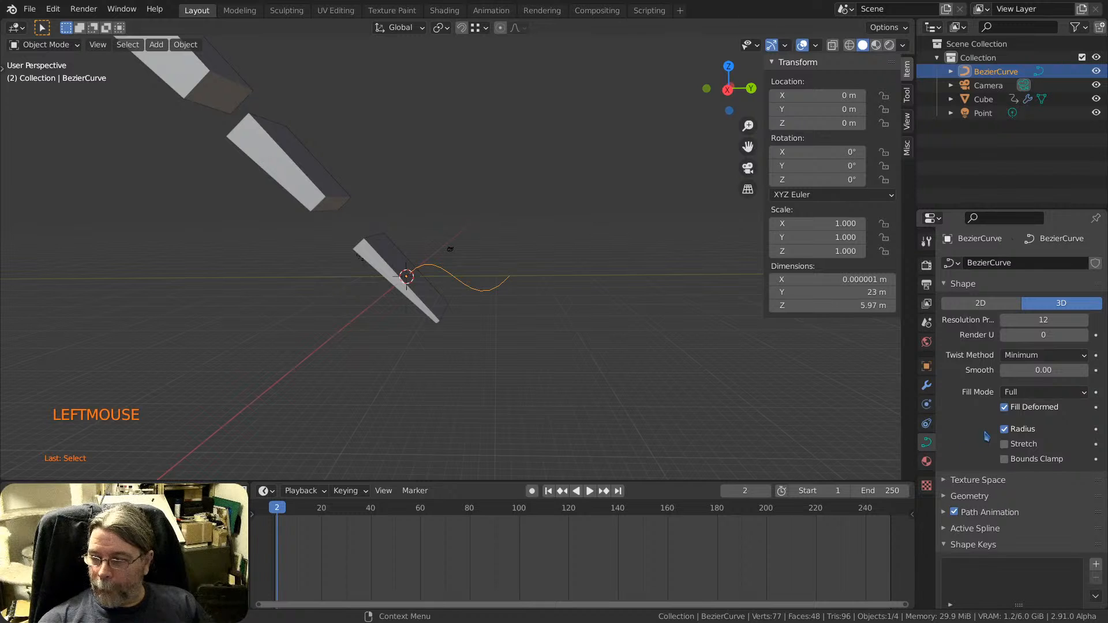
left_click(943, 512)
scroll(1033, 479, "down", 3)
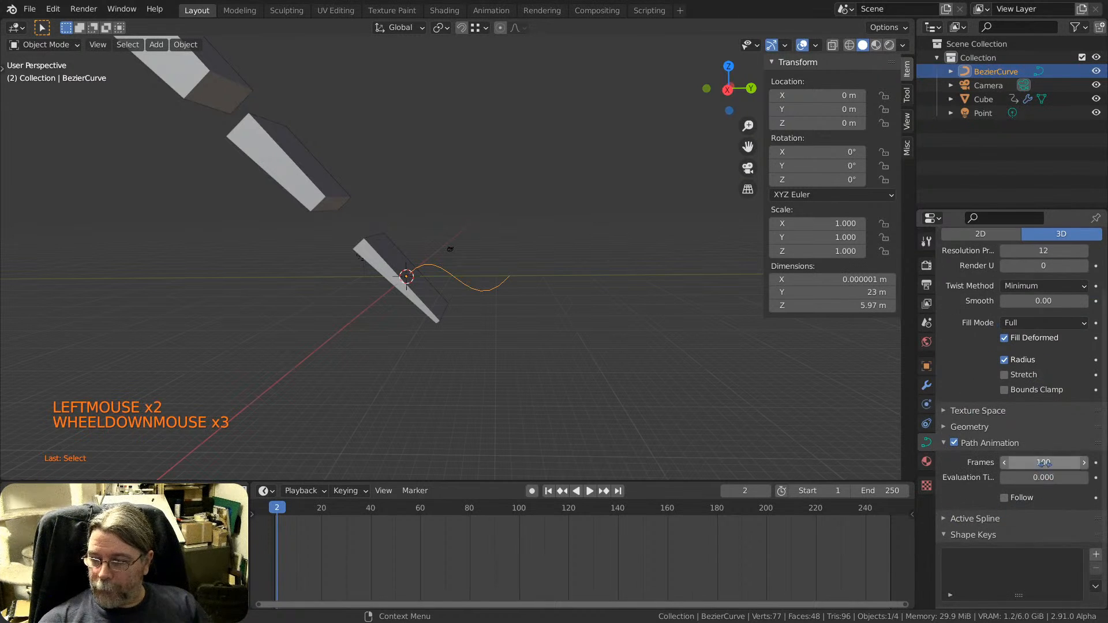
mouse_move(1037, 477)
left_mouse_down()
mouse_move(1048, 477)
mouse_move(1037, 478)
left_mouse_up()
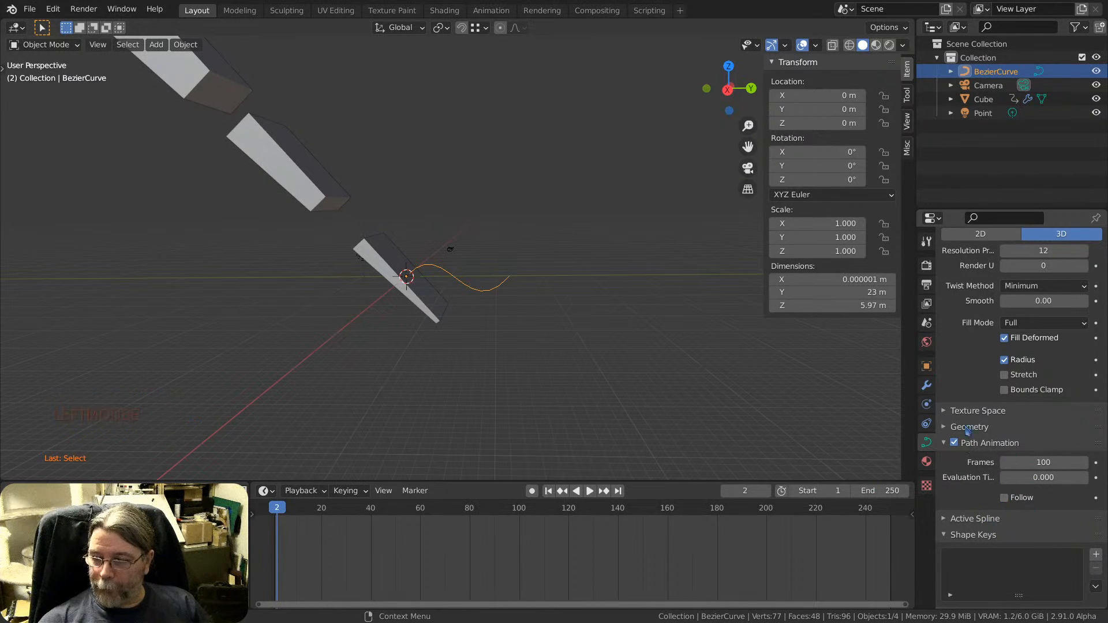
scroll(1003, 504, "up", 2)
Set the deform axis of the cube row's Curve modifier to X.
left_click(369, 254)
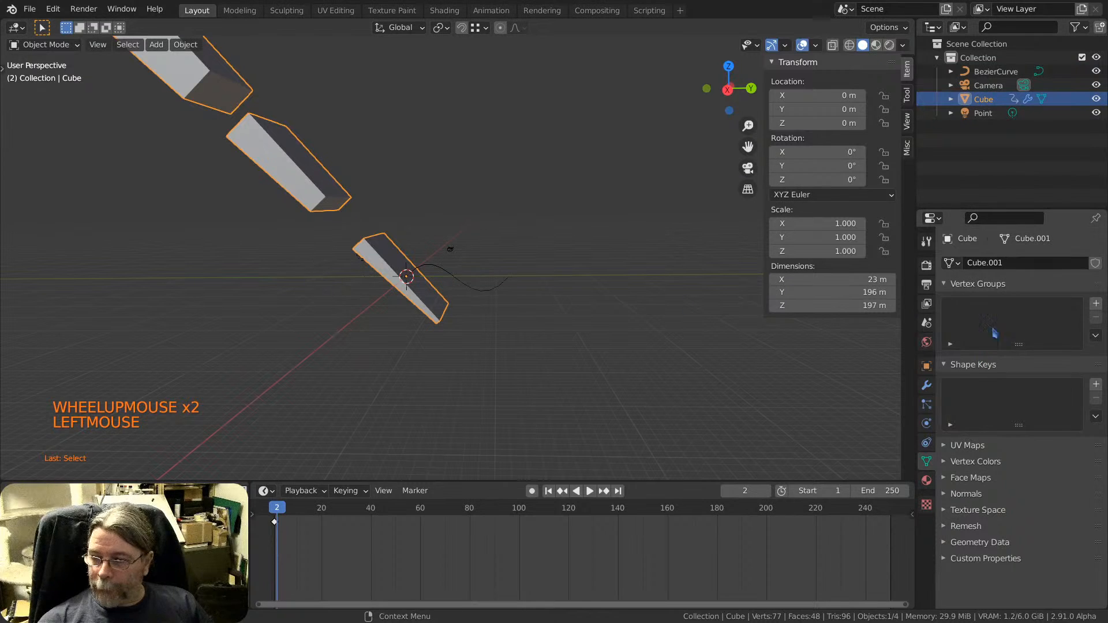
left_click(928, 387)
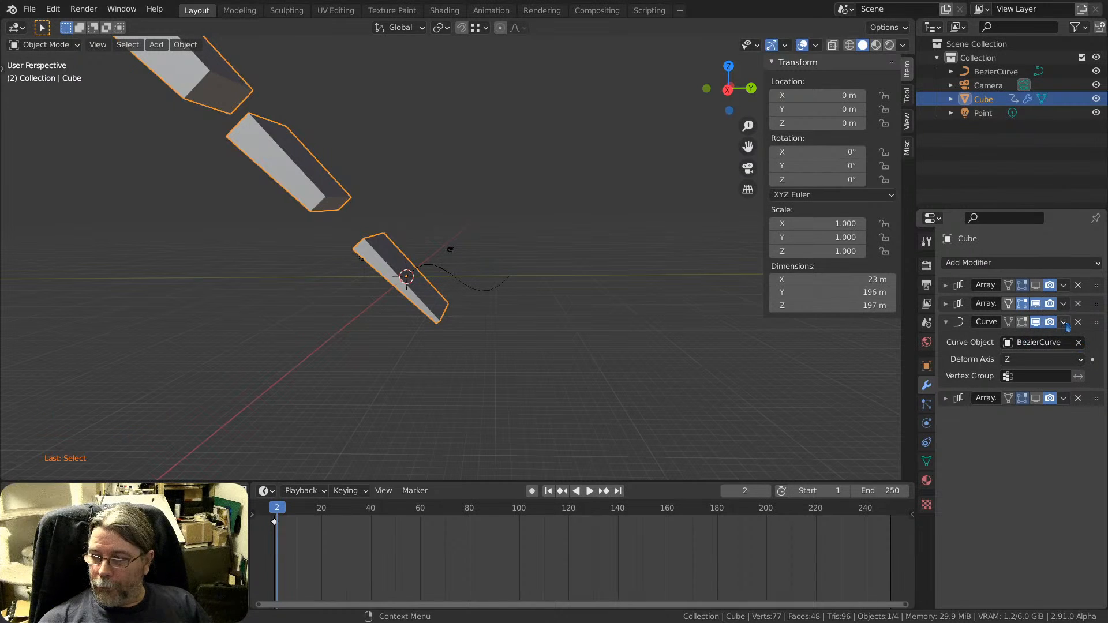
left_click(1072, 359)
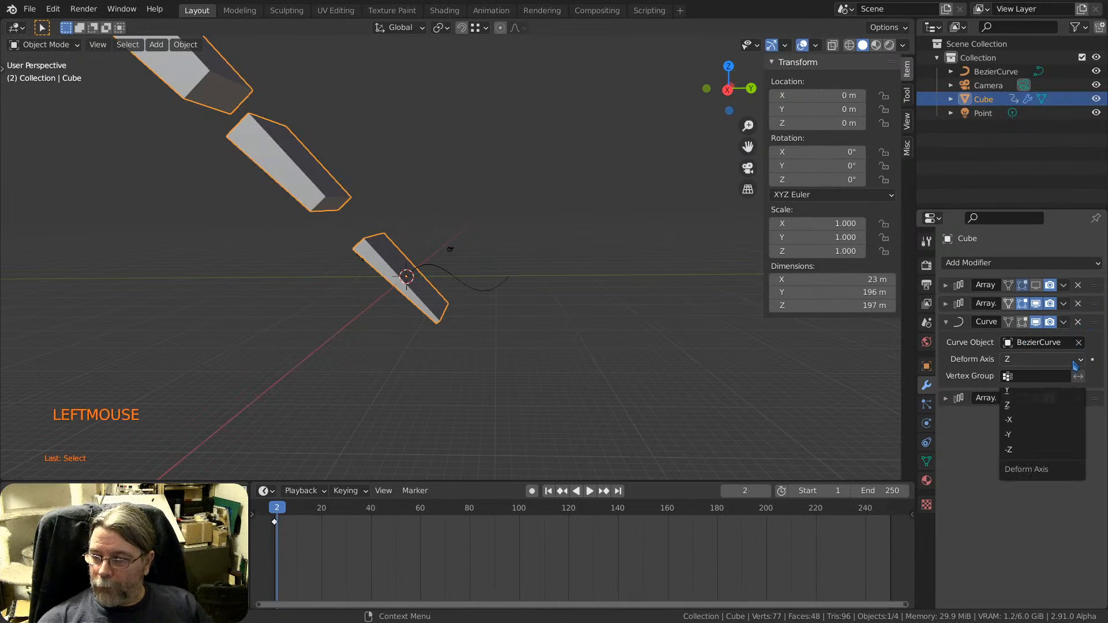
left_click(1048, 379)
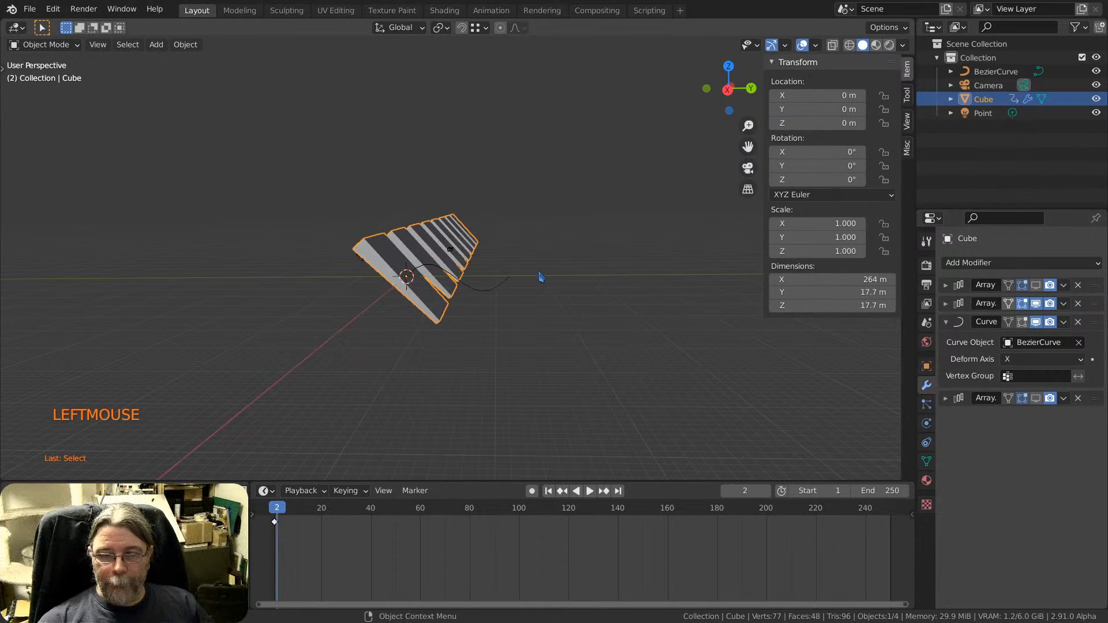
middle_click_drag(542, 277, 536, 326)
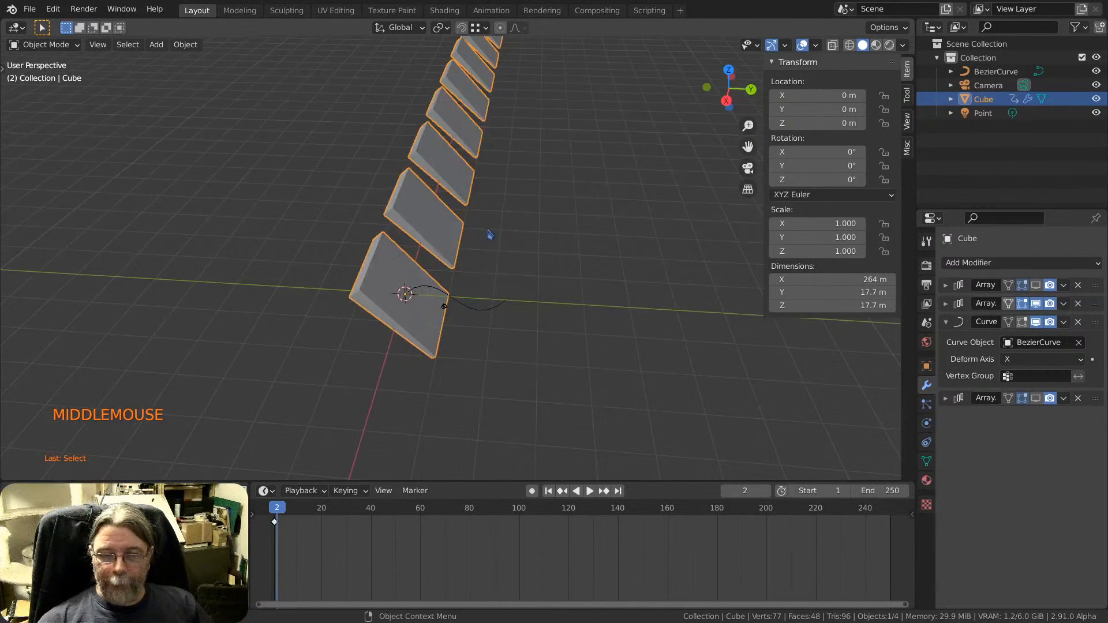
Try moving the row of cubes freely and moving the Bezier curve along the Y axis to test the deformation.
key("g")
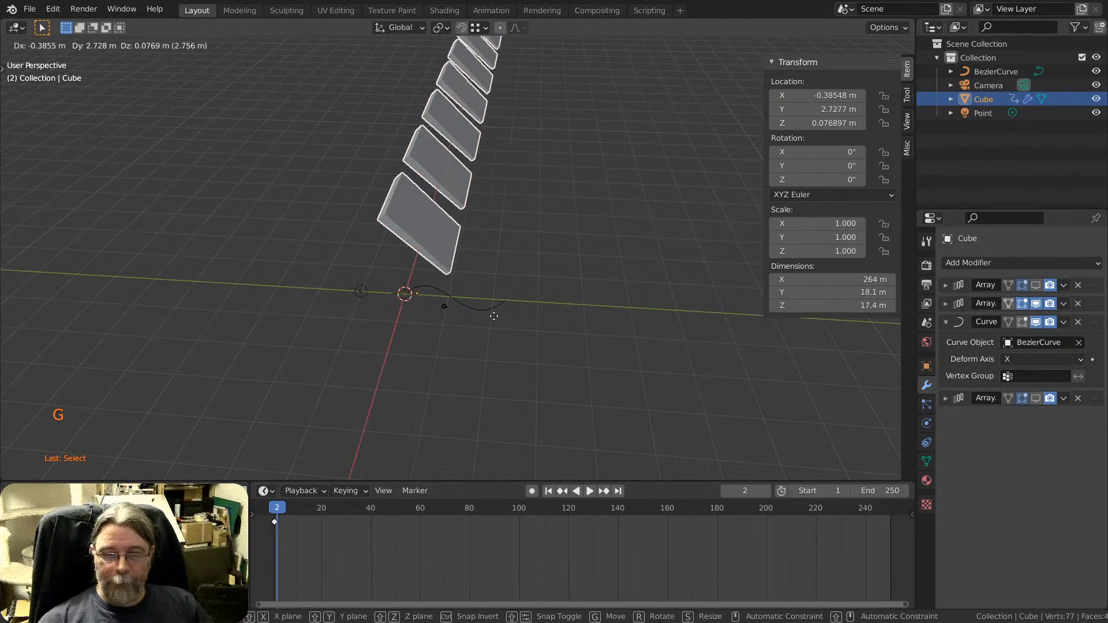
key("Escape")
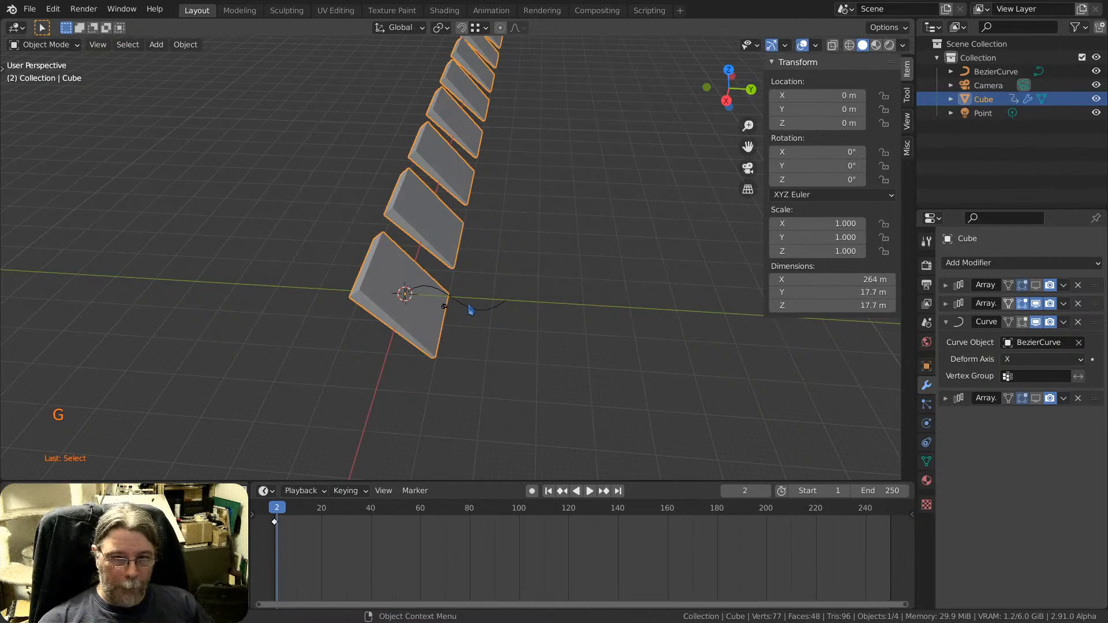
left_click(476, 312)
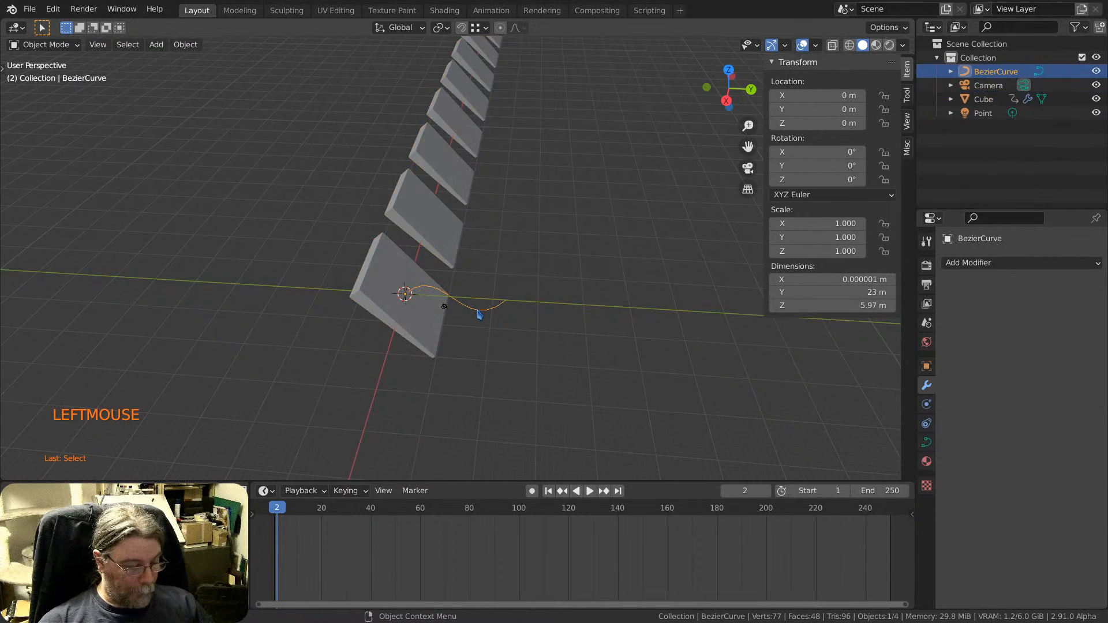
key("g")
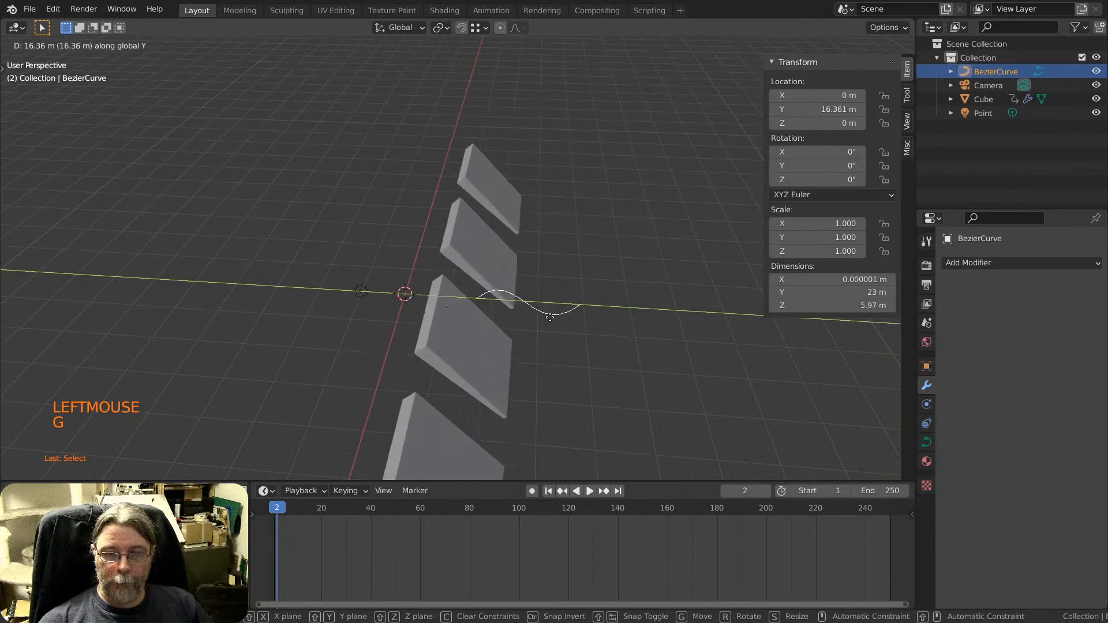
key("Escape")
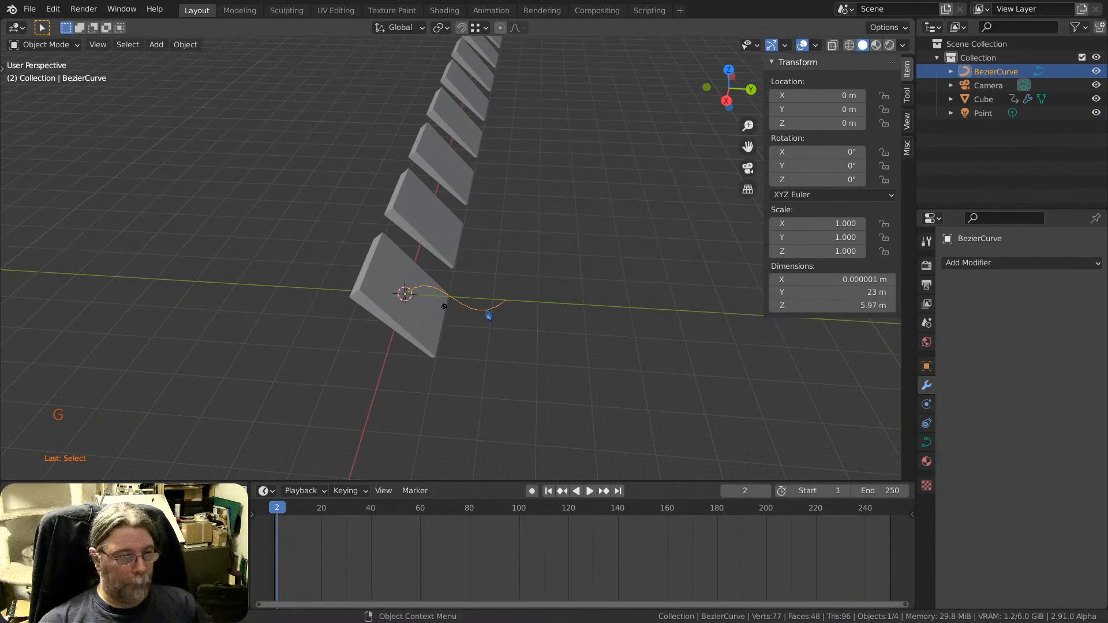
Try rotating the Bezier curve about the Y axis by roughly -86° to test the deformation.
middle_click_drag(489, 314, 349, 274)
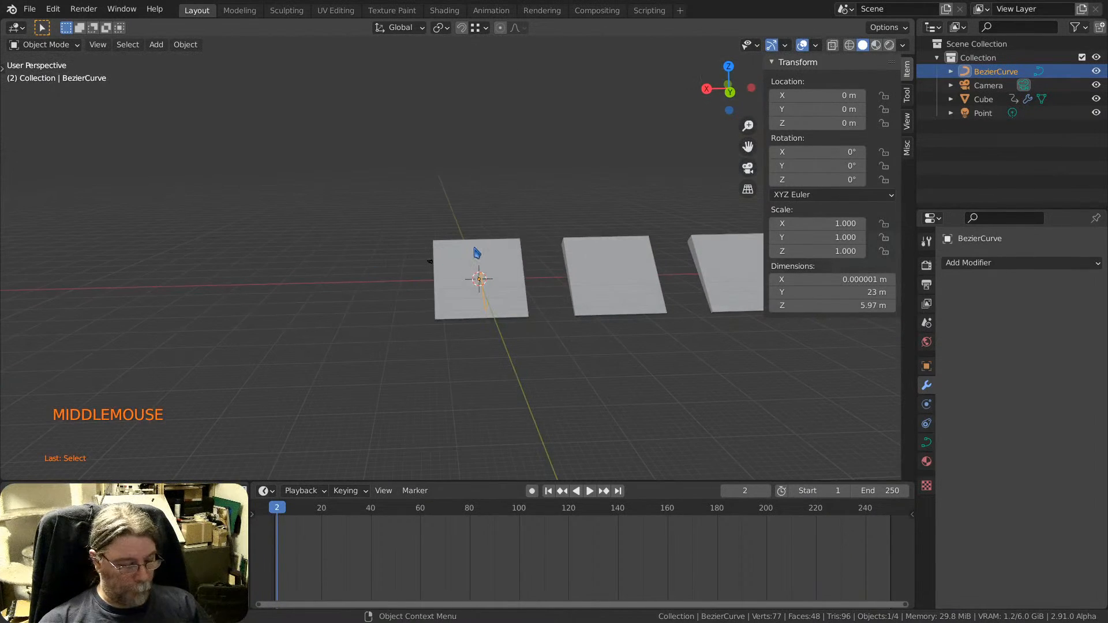
key("r")
key("y")
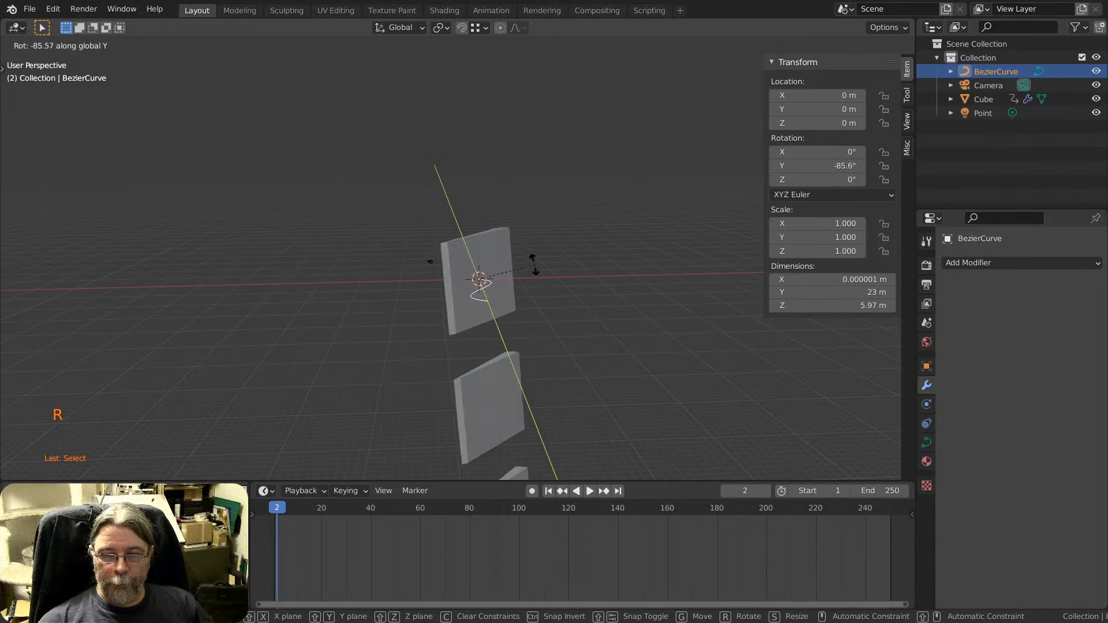
key("Escape")
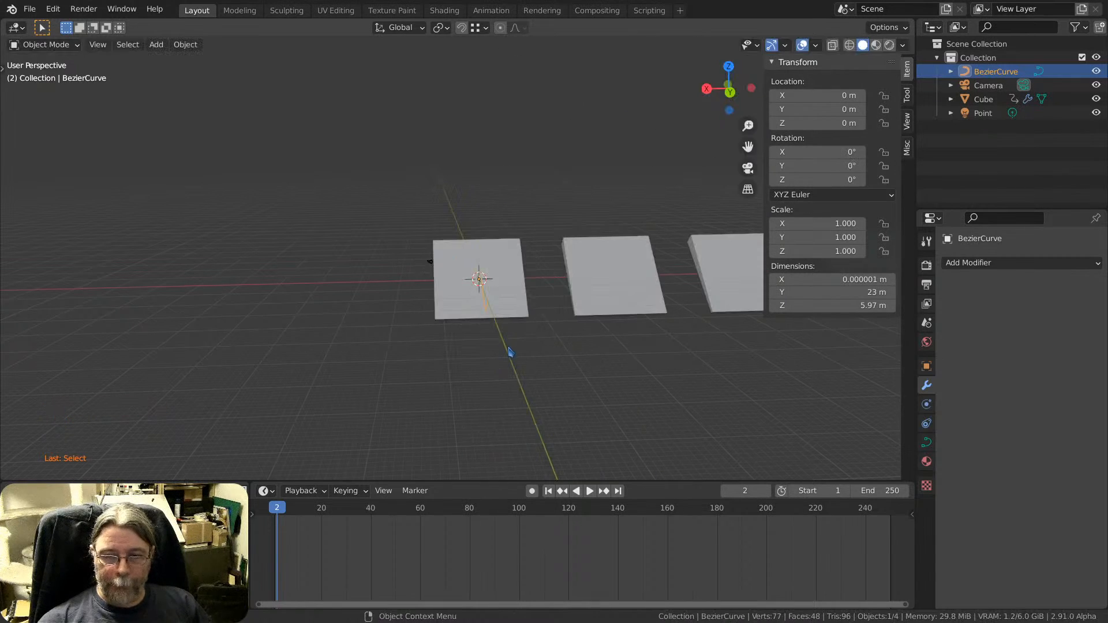
Examine how the row of cubes lies relative to the Bezier curve from several angles and distances.
middle_click_drag(510, 351, 680, 376)
scroll(500, 324, "up", 2)
scroll(485, 320, "down", 1)
middle_click_drag(485, 320, 432, 324)
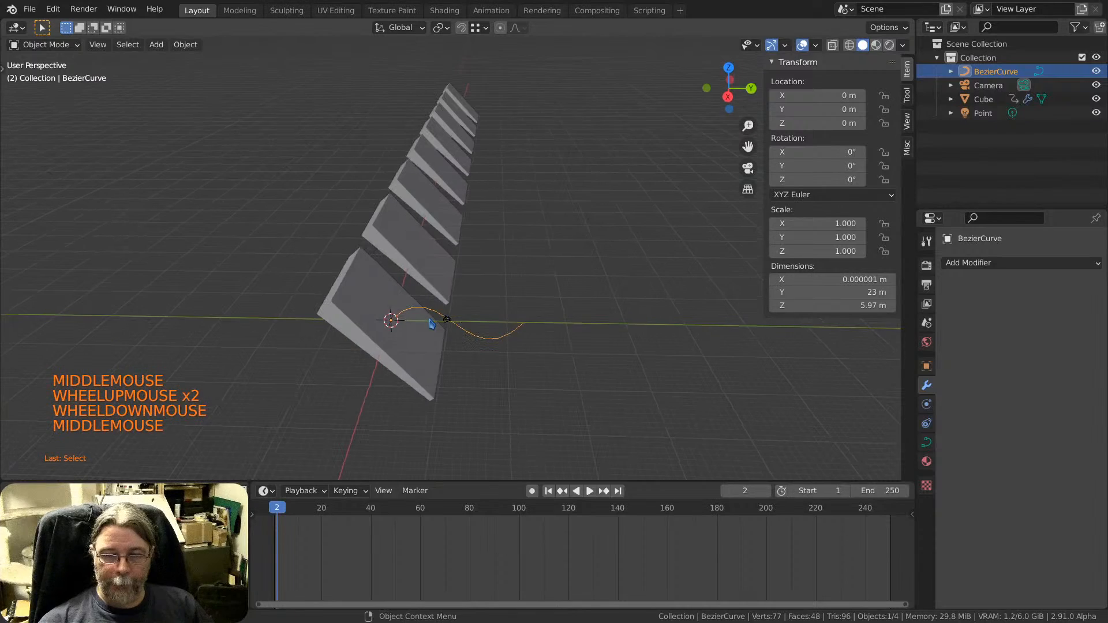
left_click(371, 299)
scroll(417, 317, "up", 4)
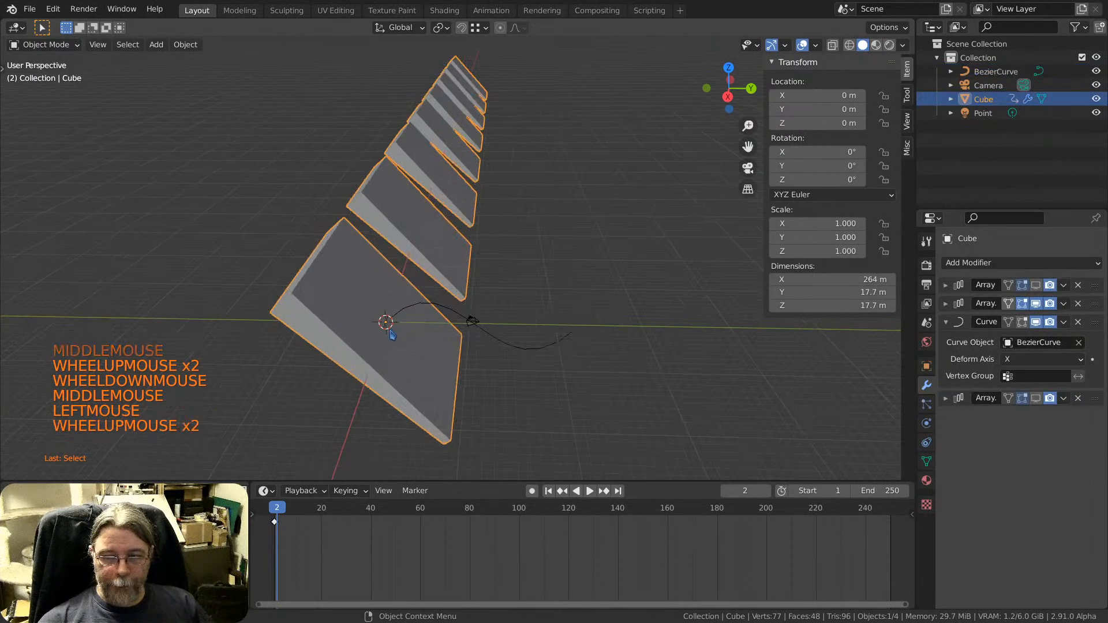
left_click(450, 301)
left_click(479, 304)
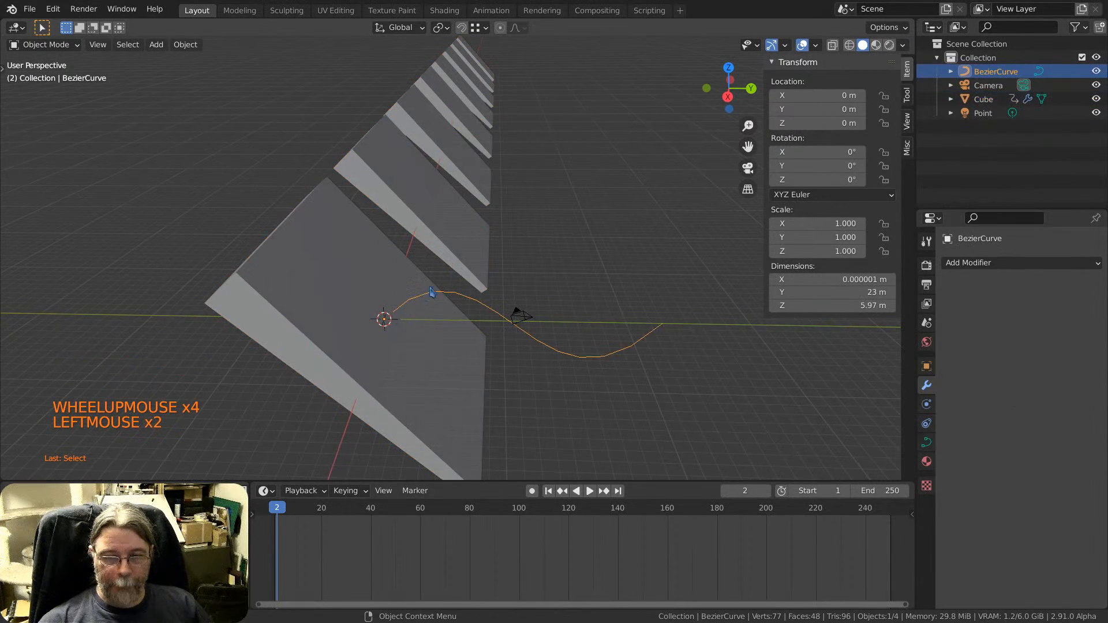
left_click(433, 296)
scroll(517, 334, "down", 2)
left_click(518, 332)
mouse_move(527, 337)
middle_mouse_down()
mouse_move(537, 307)
mouse_move(561, 302)
mouse_move(521, 322)
mouse_move(519, 347)
mouse_move(536, 330)
middle_mouse_up()
scroll(519, 348, "down", 5)
scroll(537, 335, "up", 2)
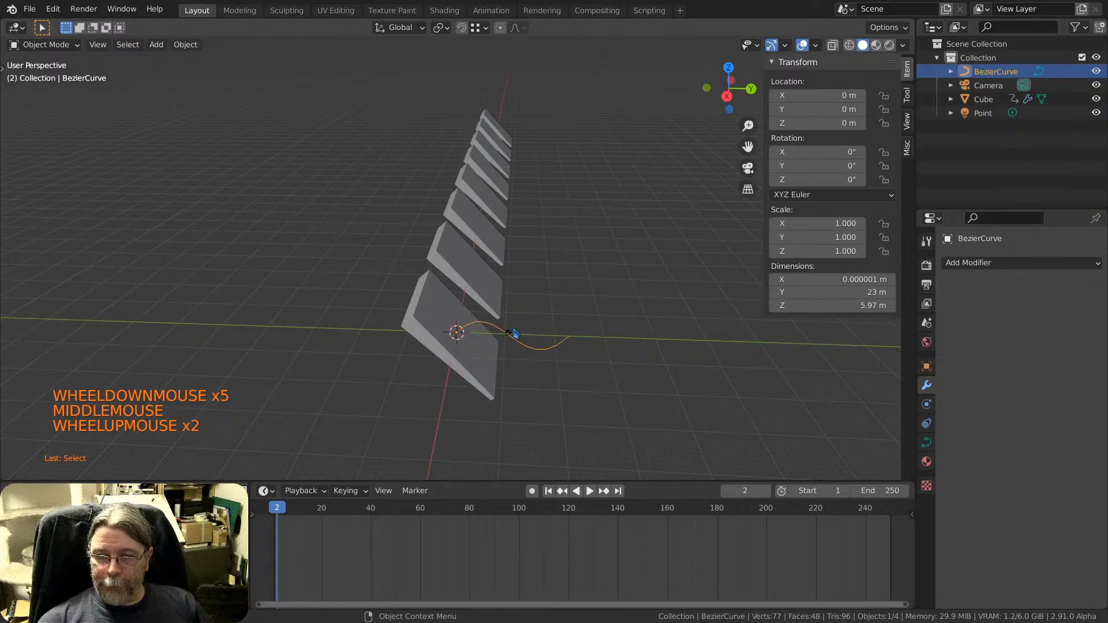
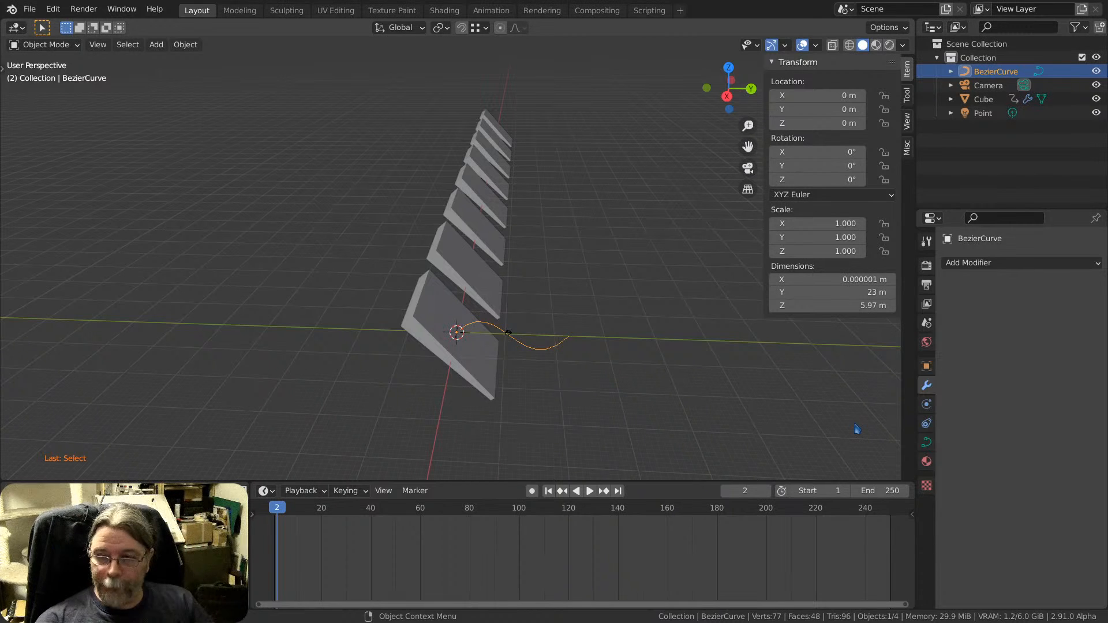
Select the row of cubes and set its Curve modifier's deform axis to Y.
left_click(421, 327)
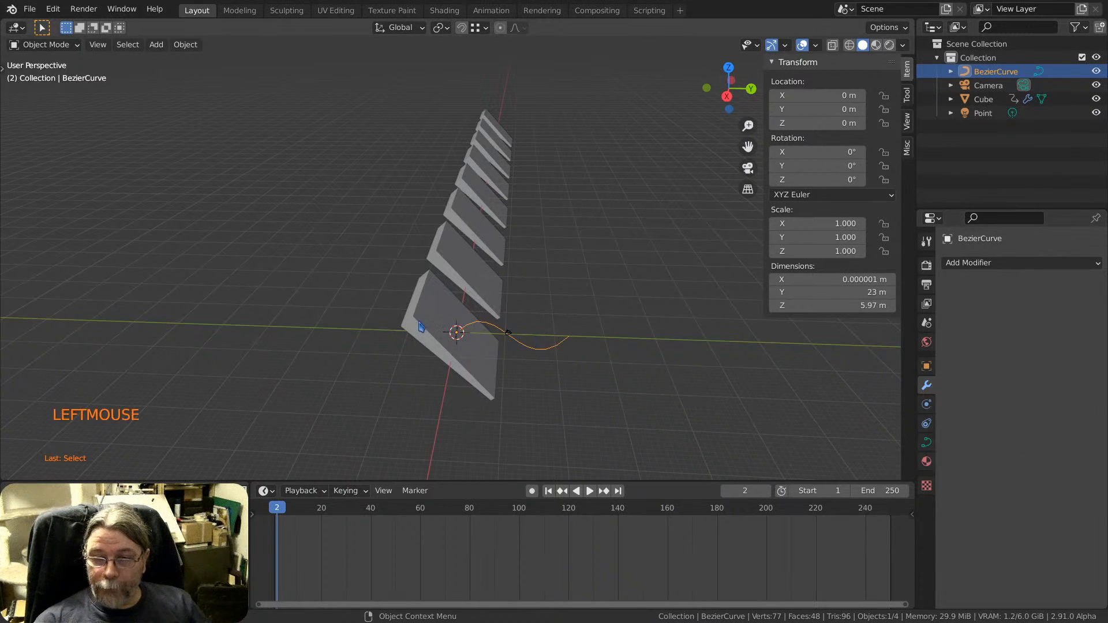
left_click(1034, 370)
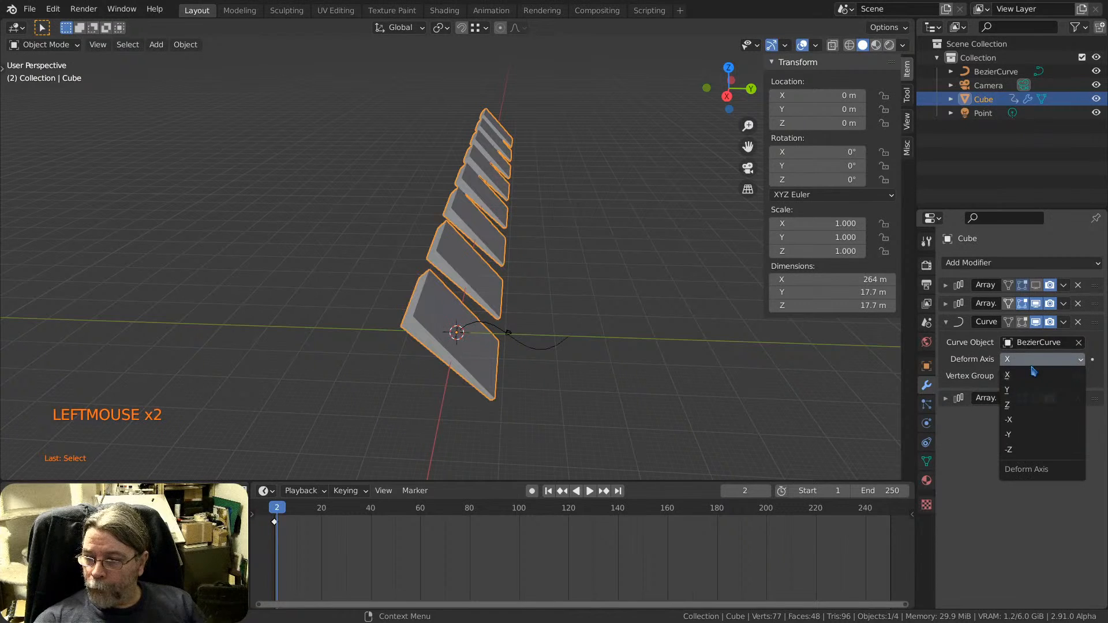
left_click(1033, 389)
middle_click_drag(555, 356, 557, 318)
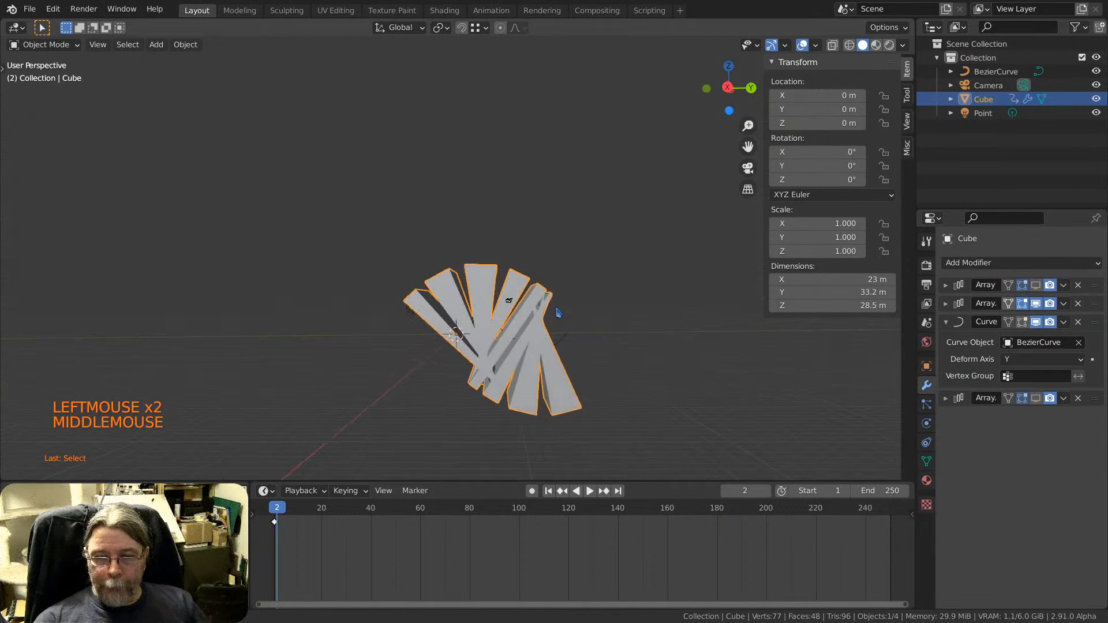
Select the Bezier curve and try scaling it along the Z axis and along the Y axis.
left_click(567, 345)
key("s")
key("y")
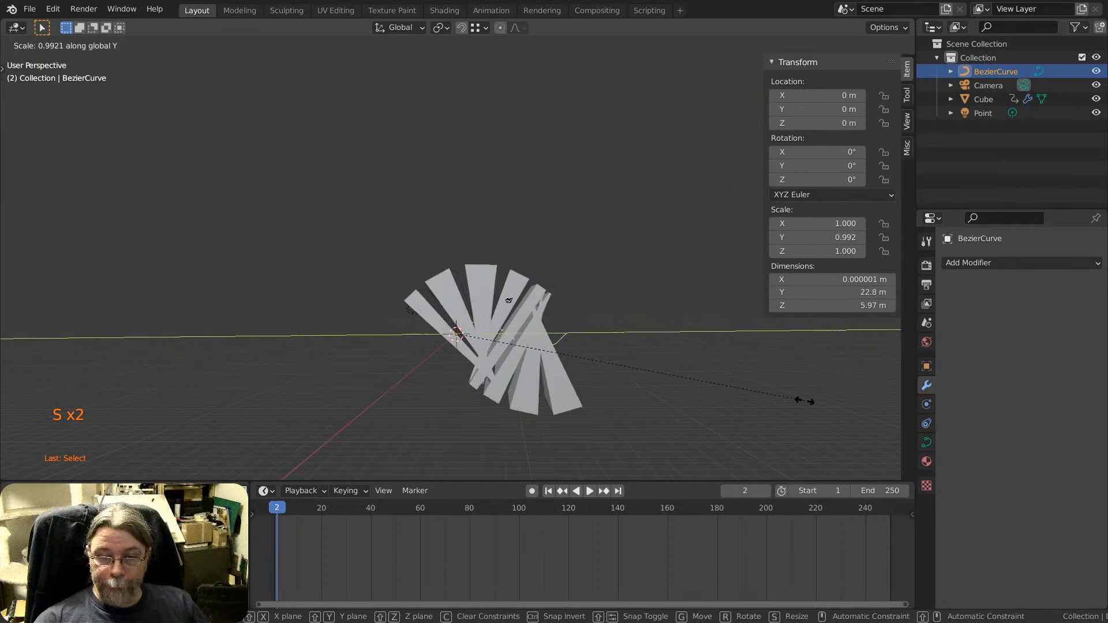
key("z")
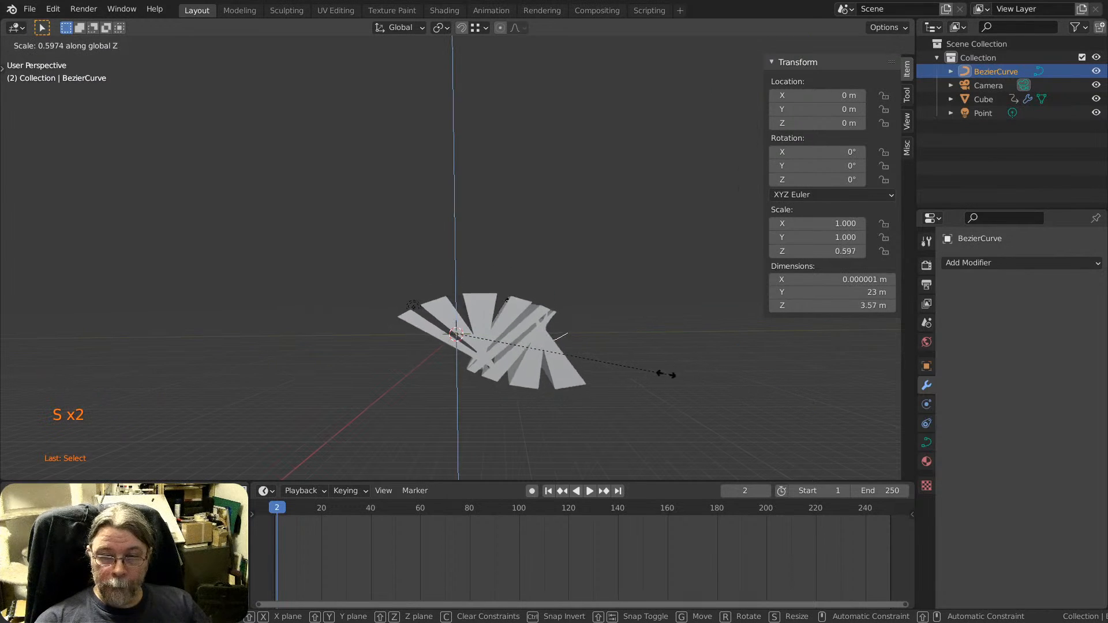
key("Escape")
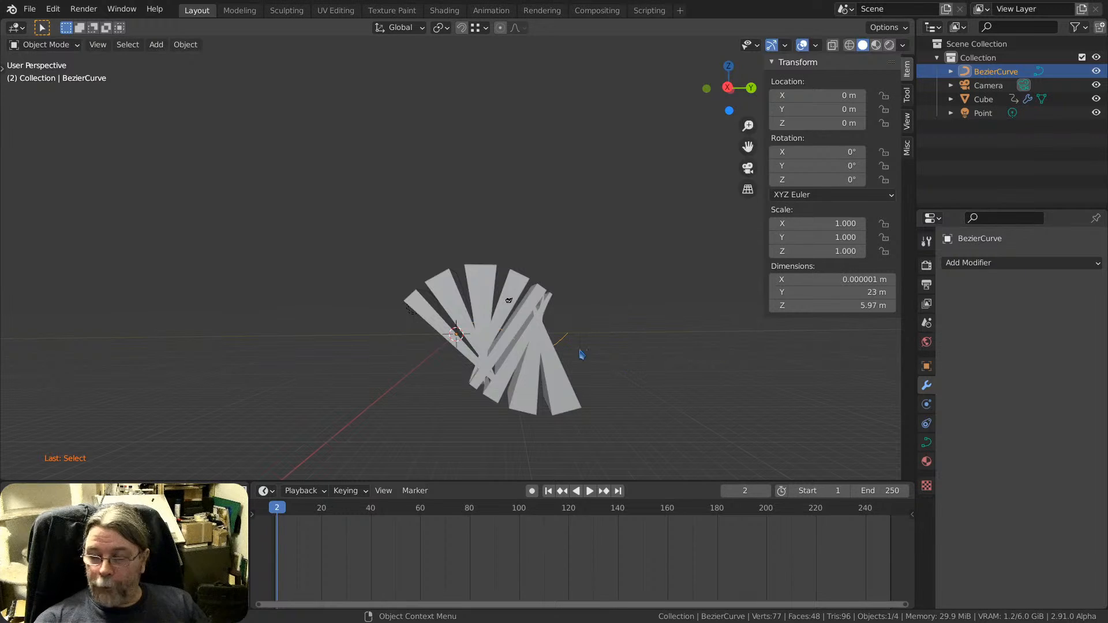
key("s")
key("y")
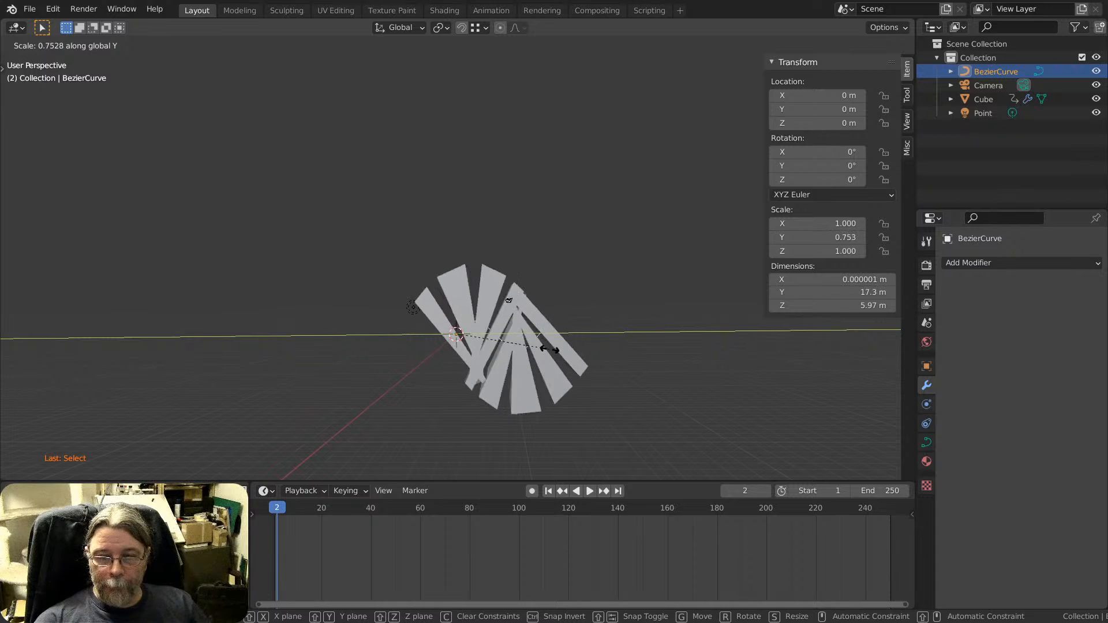
right_click(537, 351)
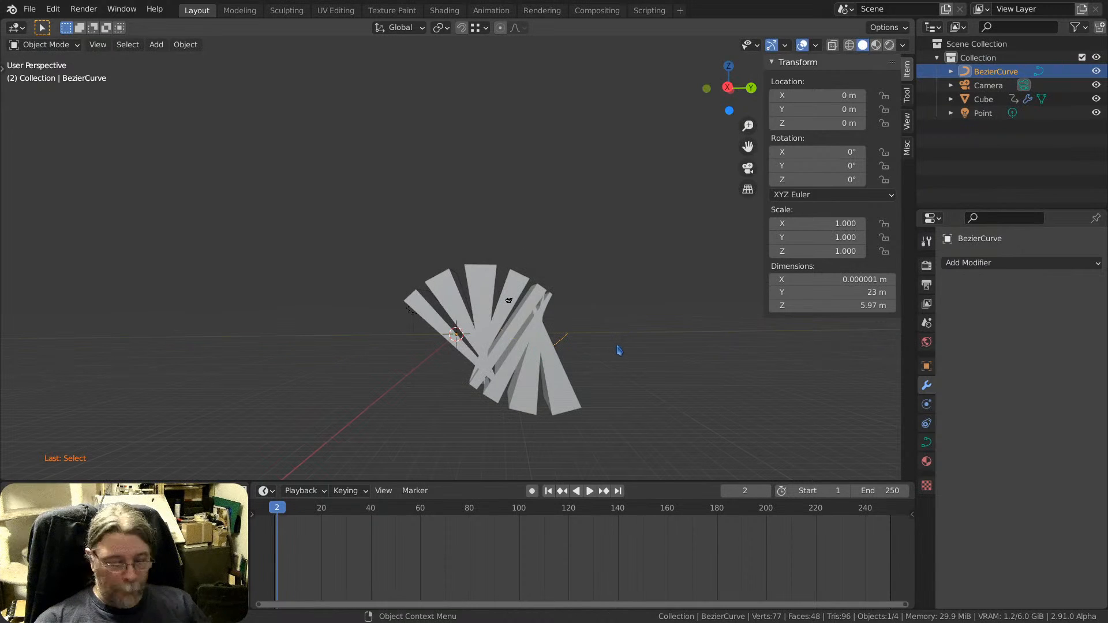
Try rotating the Bezier curve about the Y axis with the cubes deformed along Y.
key("r")
key("y")
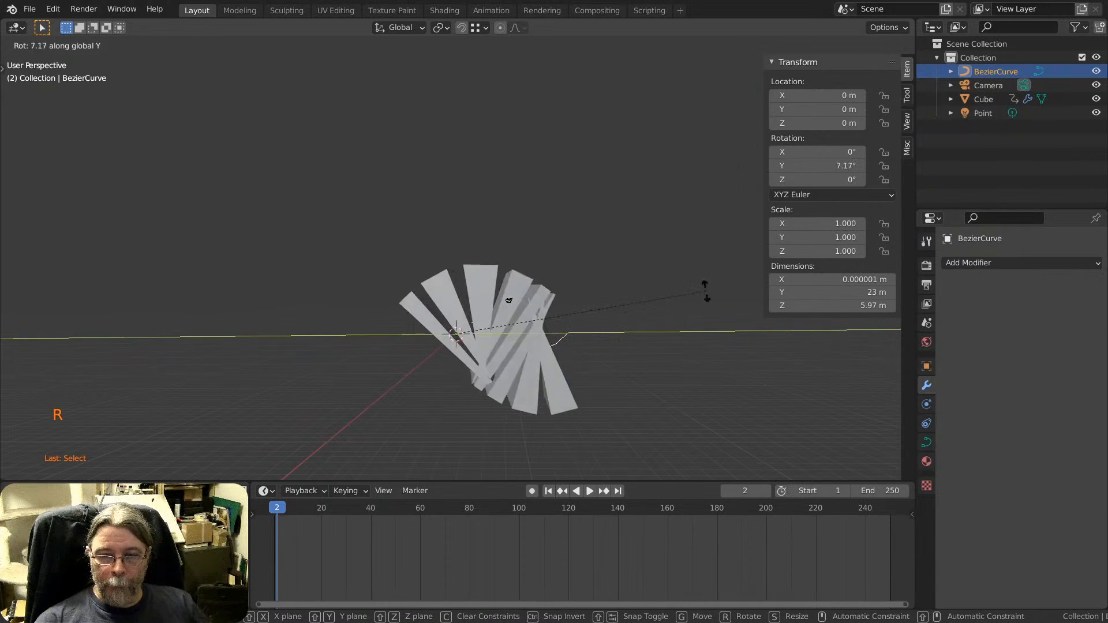
right_click(576, 153)
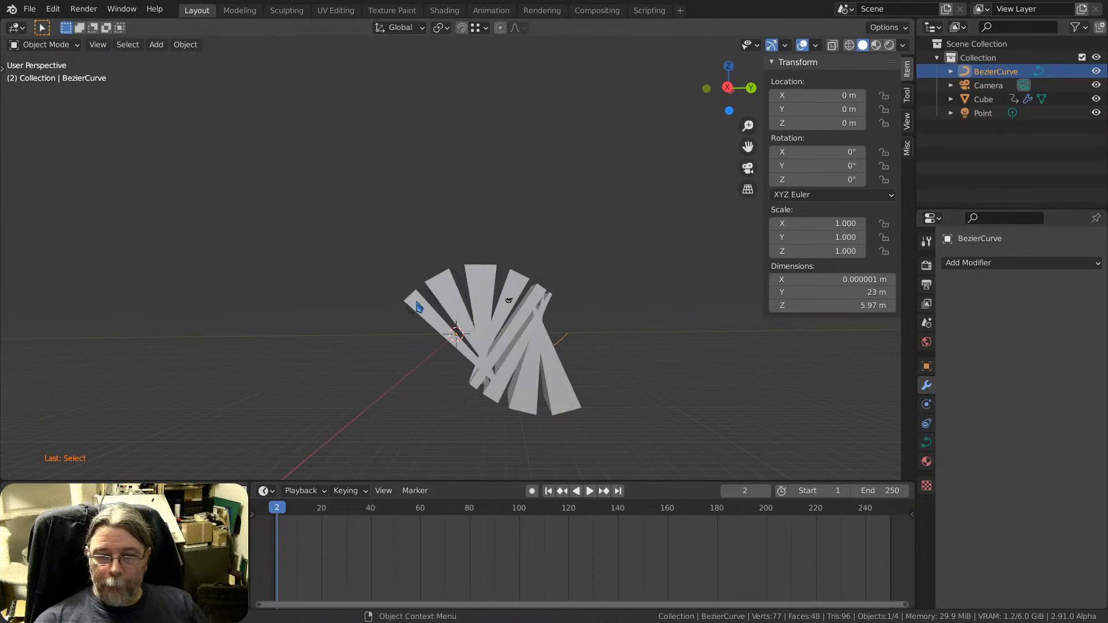
Scale the arrayed cubes down uniformly to about 0.216 so they are smaller relative to the Bezier curve.
left_click(420, 307)
key("s")
key("s")
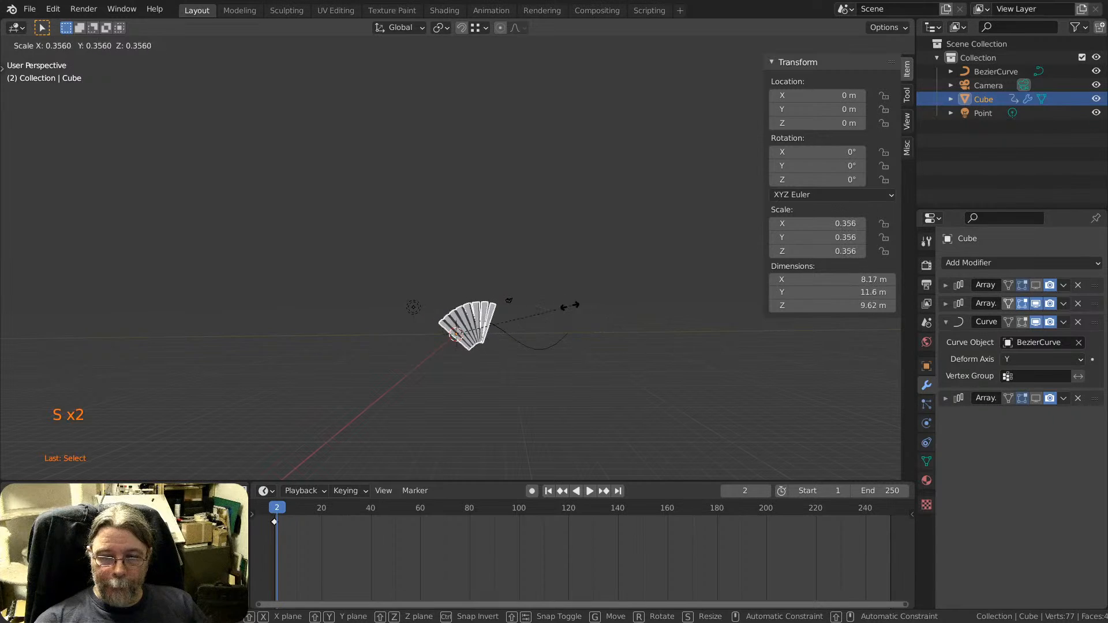
left_click(510, 306)
scroll(491, 332, "up", 6)
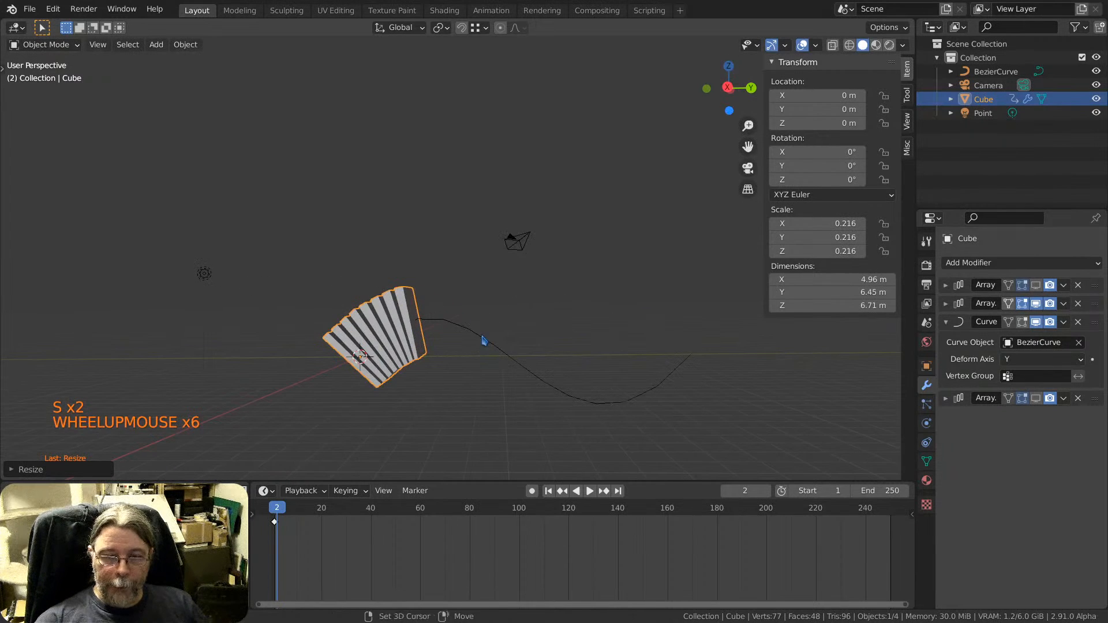
middle_click_drag(484, 340, 465, 342, "shift")
middle_click_drag(465, 342, 504, 346)
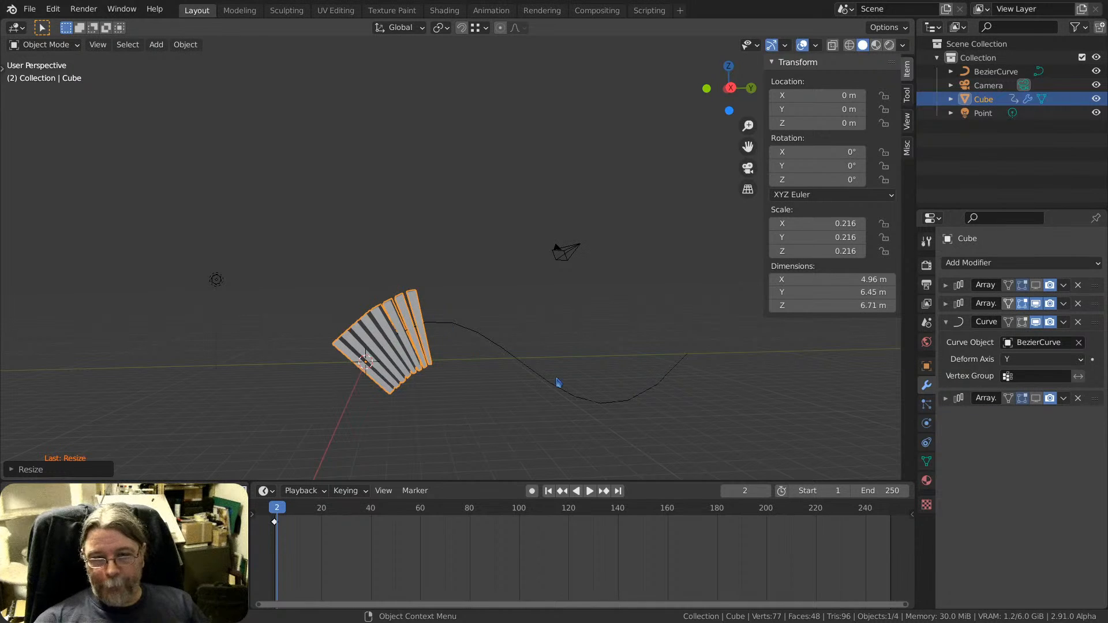
Select the arrayed cubes, set the second Array modifier's fit type to Fit Curve and turn off its Relative Offset.
left_click(687, 359)
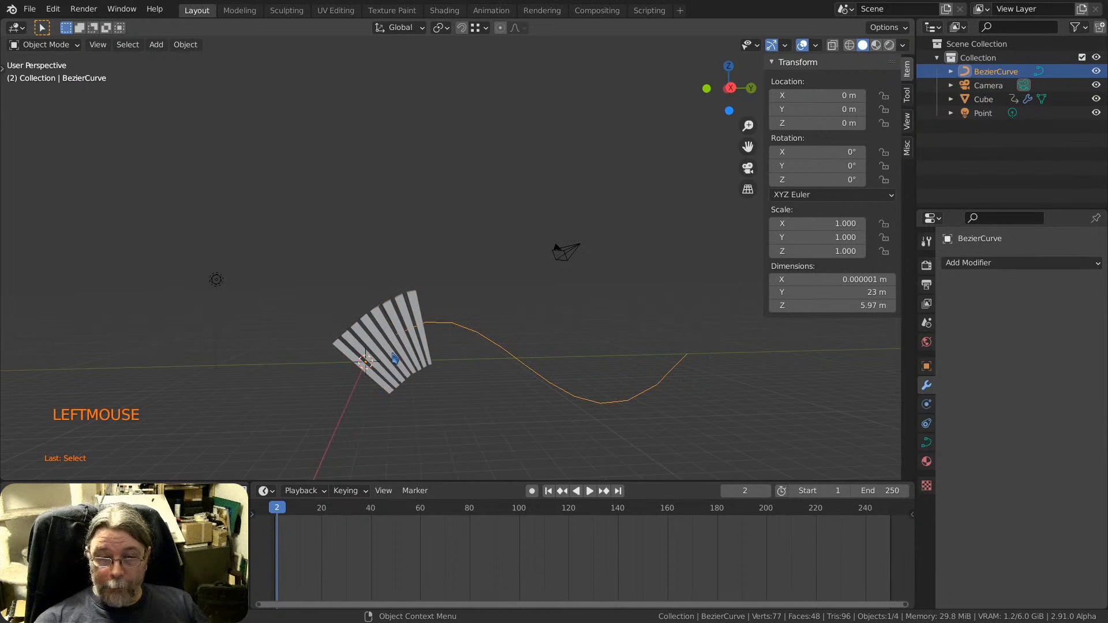
middle_click_drag(439, 340, 356, 330, "shift")
left_click(353, 334)
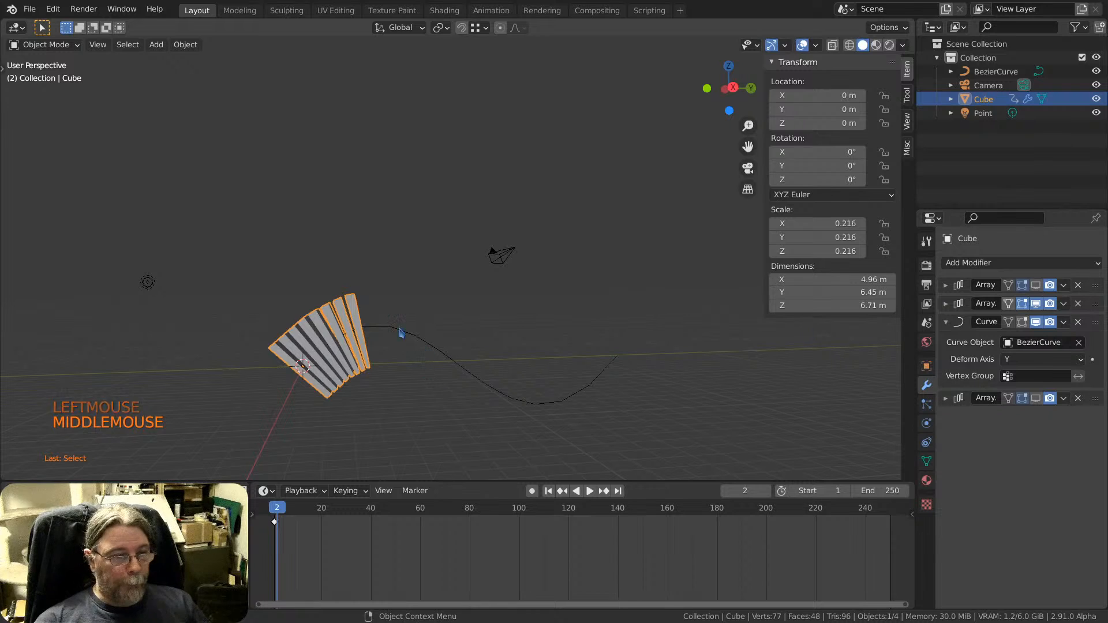
scroll(381, 319, "up", 3)
middle_click_drag(375, 317, 374, 317)
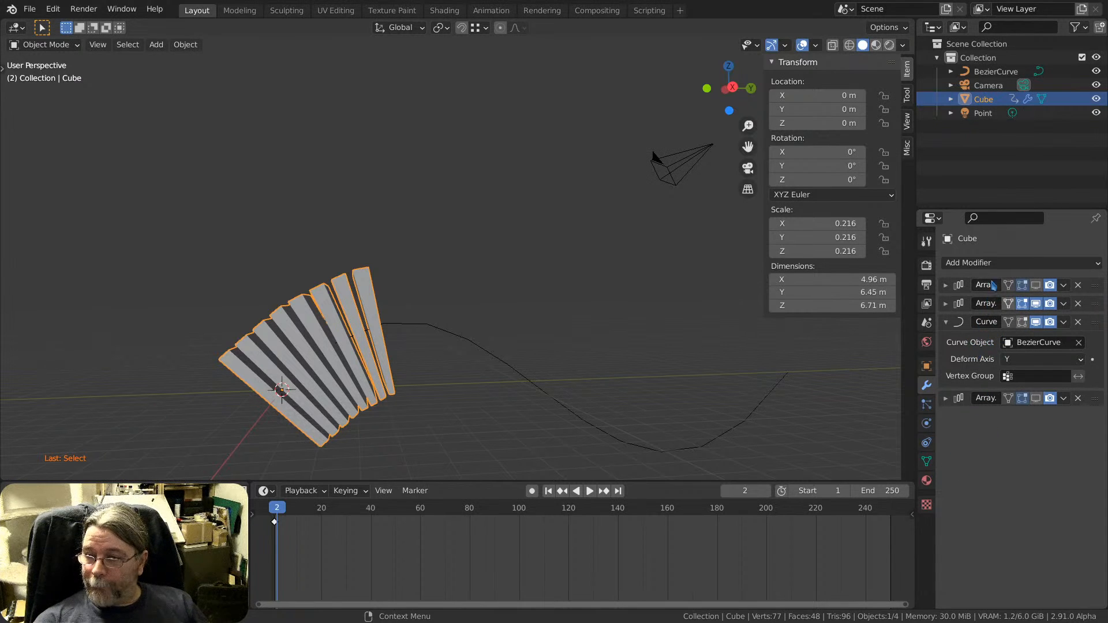
left_click(996, 264)
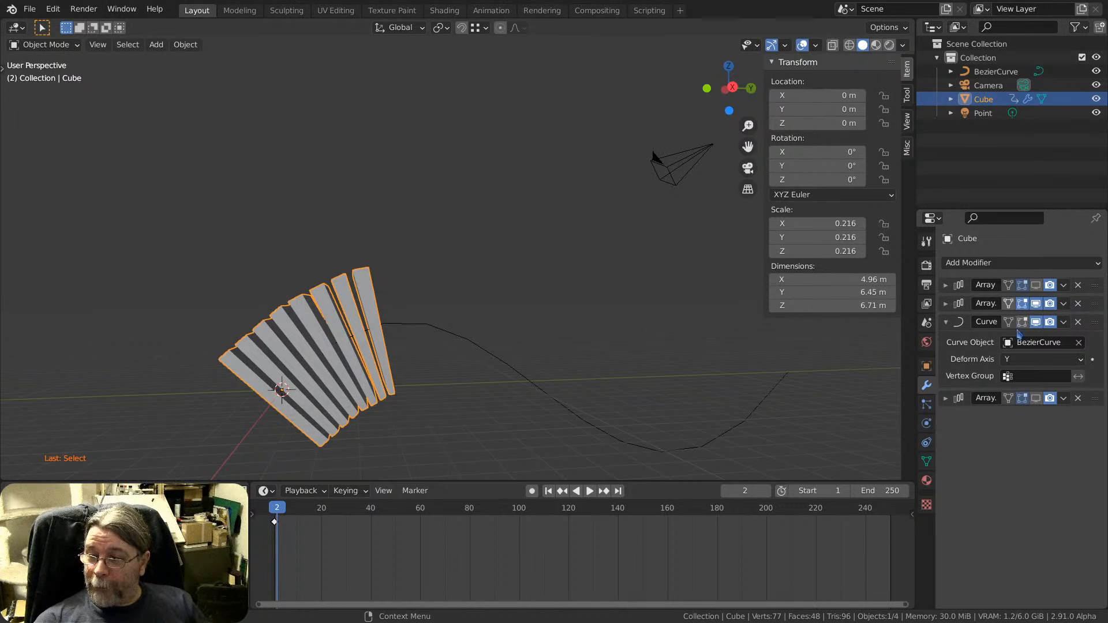
left_click(945, 303)
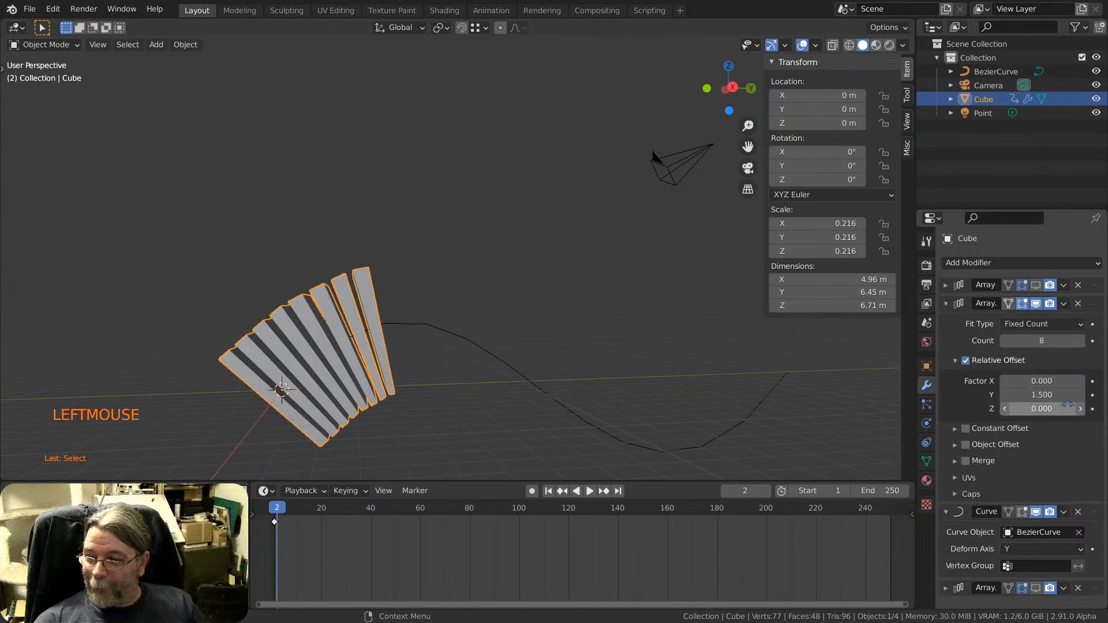
left_click(1042, 324)
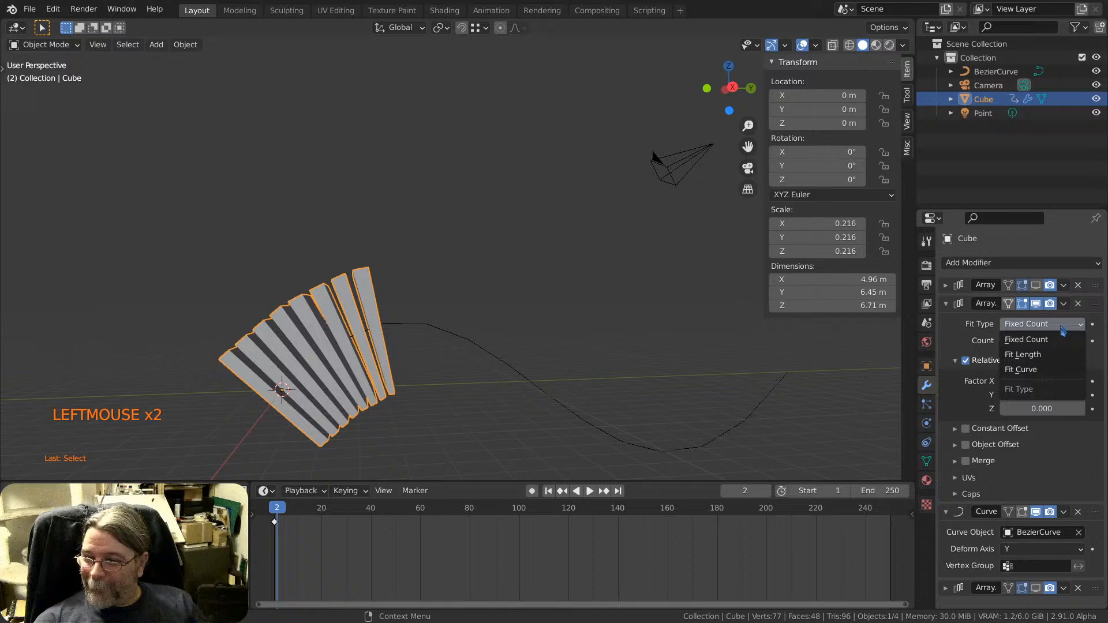
left_click(1062, 369)
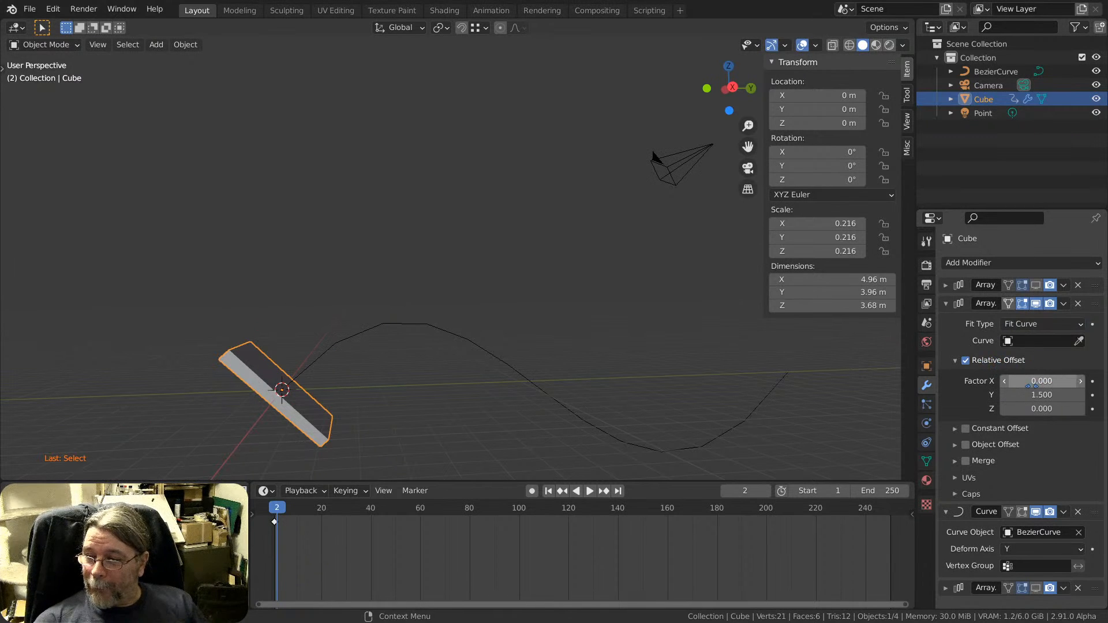
left_click(966, 361)
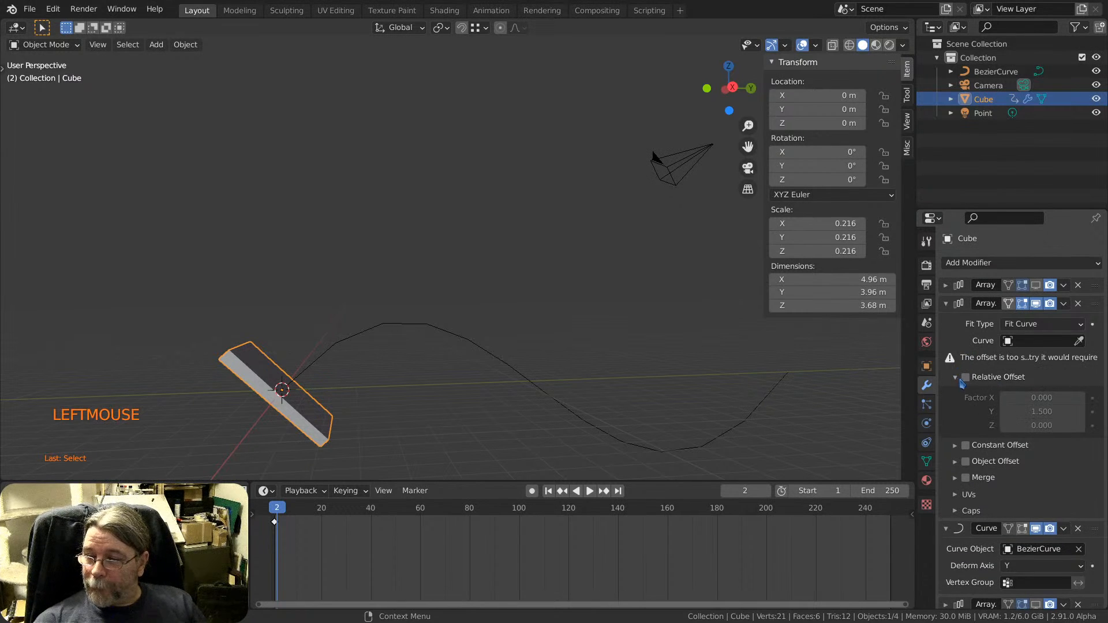
Try a relative offset with Y factor -1.3 on the second Array modifier, and disable the offset again.
left_click(965, 378)
left_click_drag(1037, 394, 1038, 395)
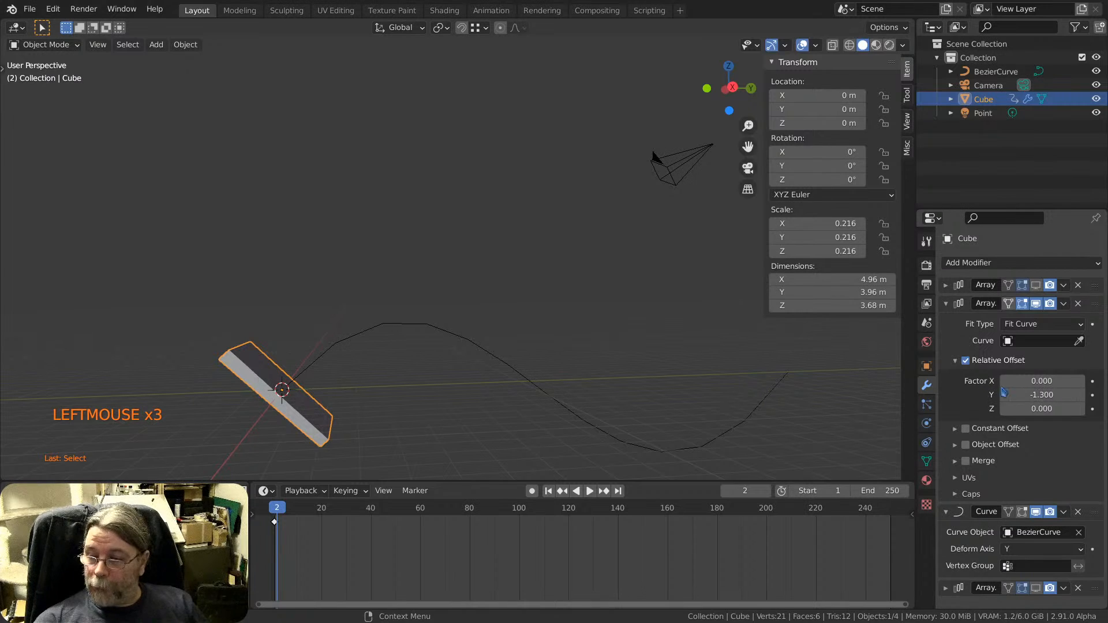
left_click(955, 361)
left_click(966, 361)
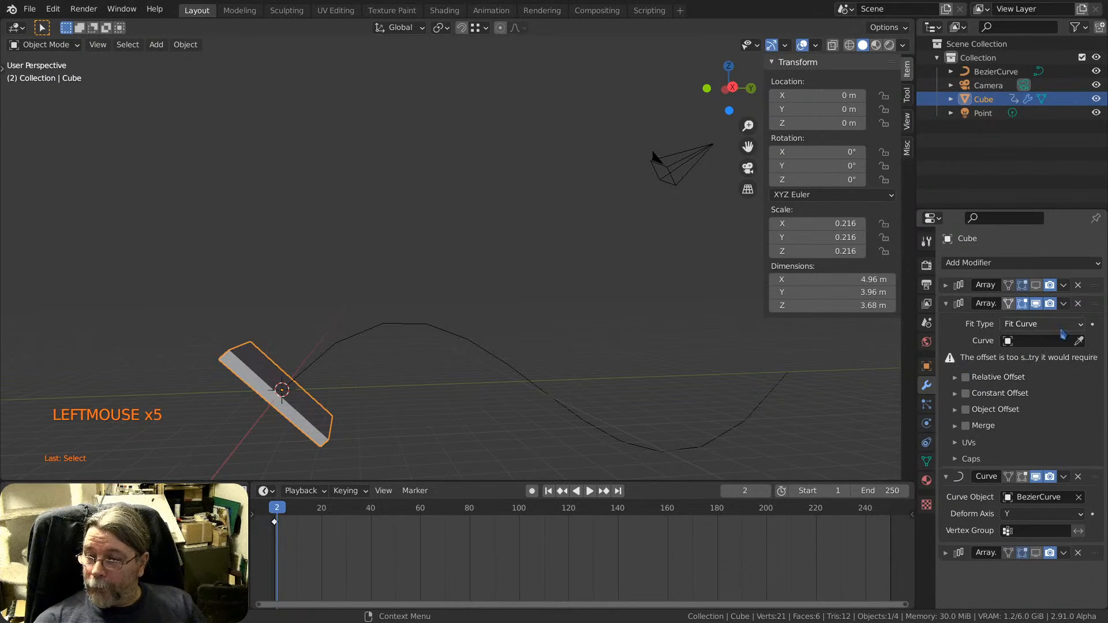
Pick the BezierCurve in the viewport as the fit curve of the cube's second Array modifier.
left_click(1079, 341)
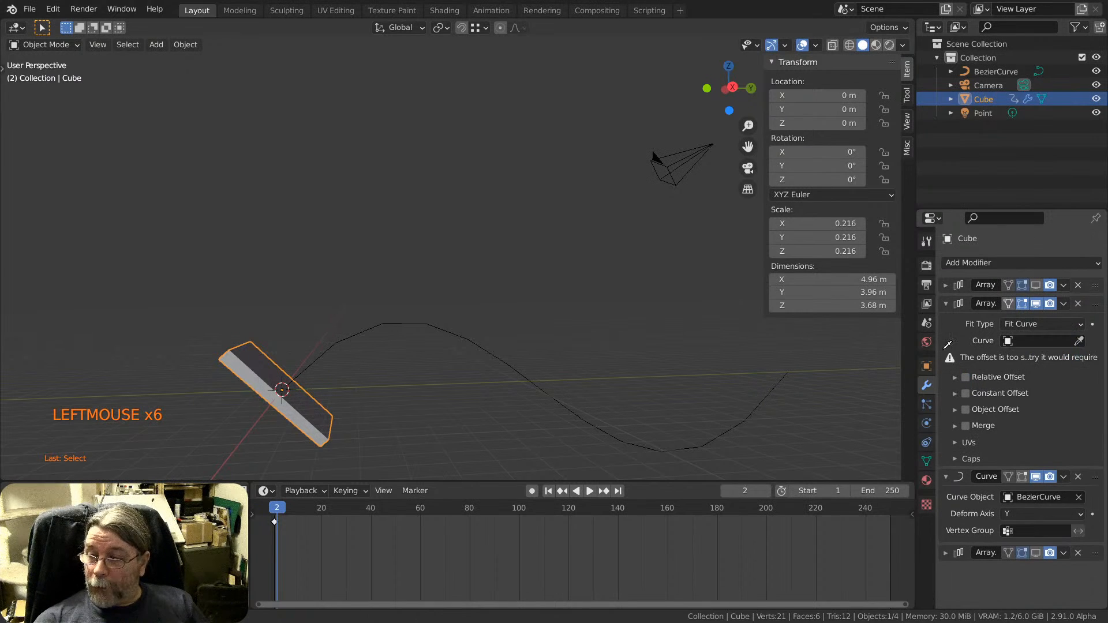
left_click(497, 359)
scroll(572, 387, "down", 2)
middle_click_drag(576, 388, 546, 384, "shift")
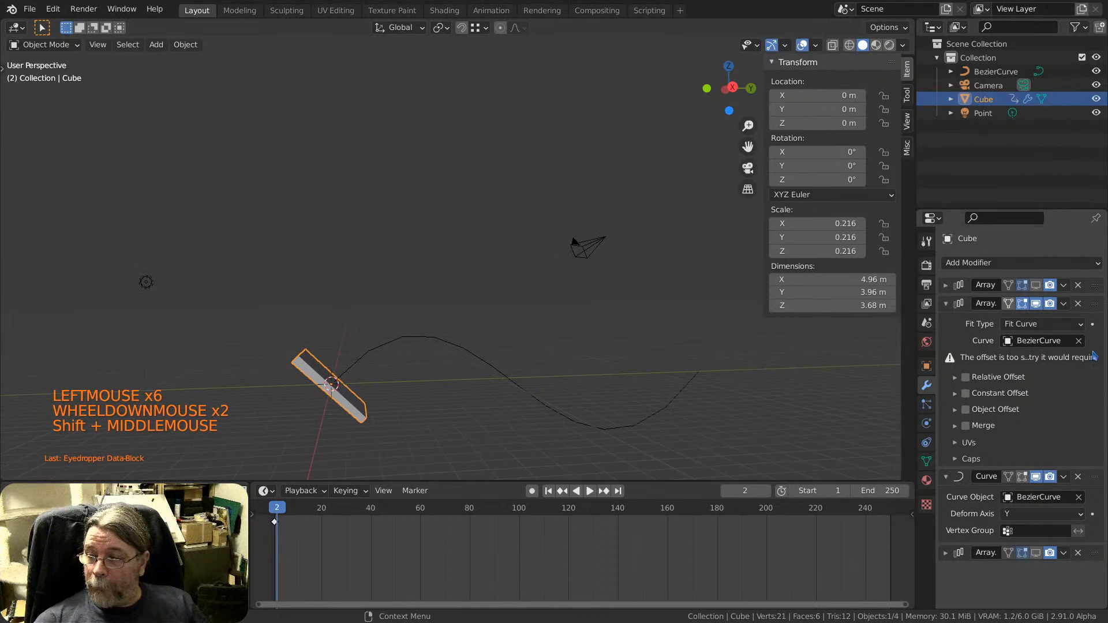
Enable the constant offset of the second Array modifier with distances of 0 m in X and 1 m in Y.
left_click(956, 392)
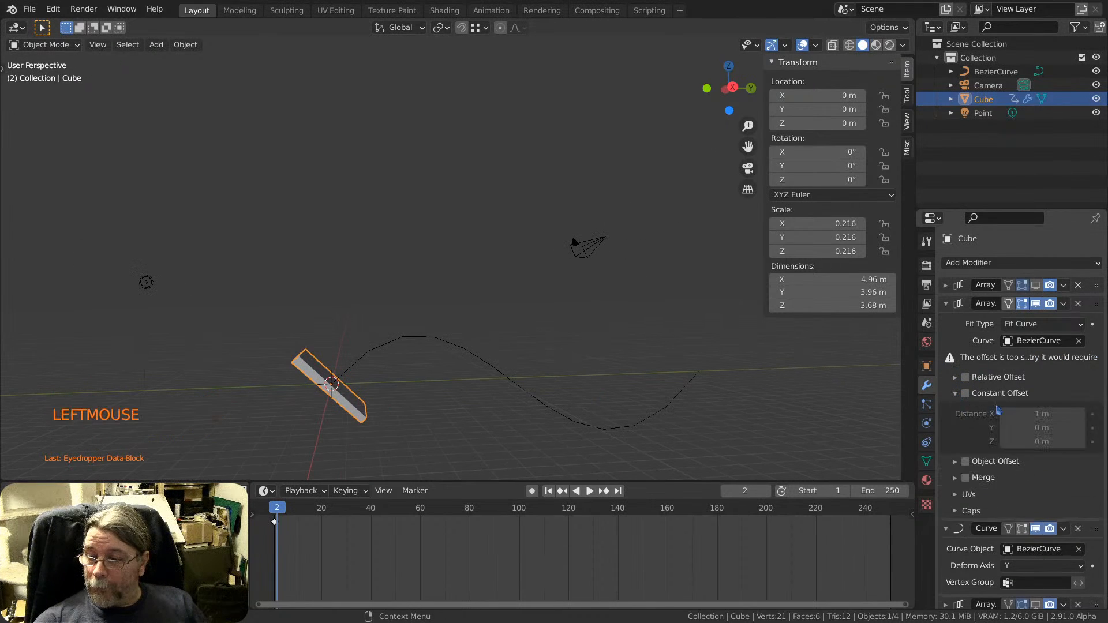
left_click(966, 393)
scroll(465, 338, "down", 5)
scroll(466, 338, "up", 2)
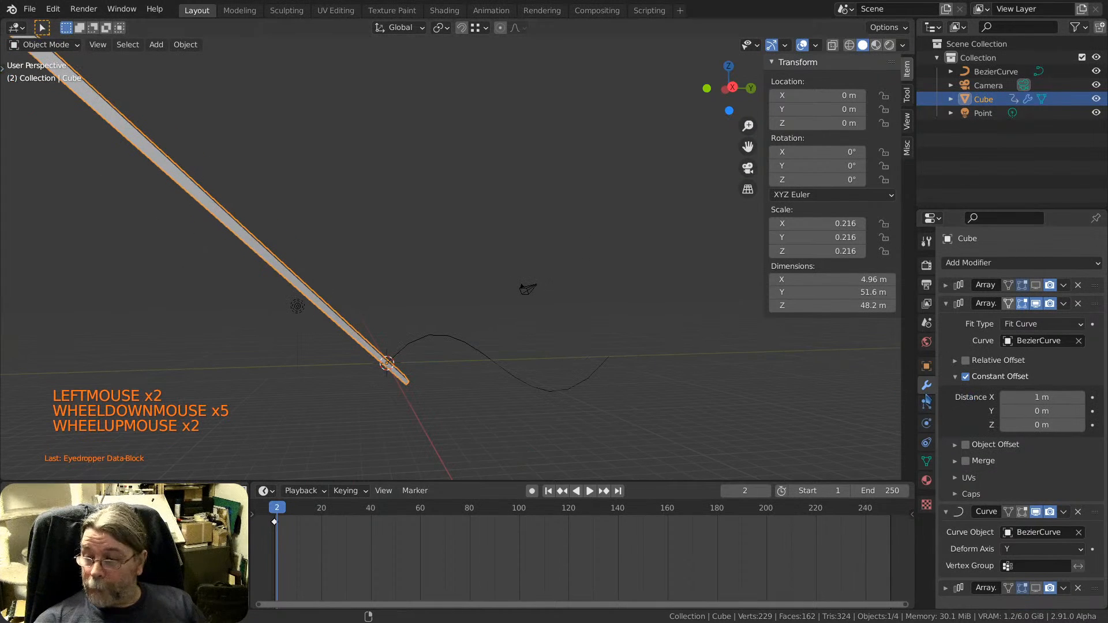
left_click(1066, 397)
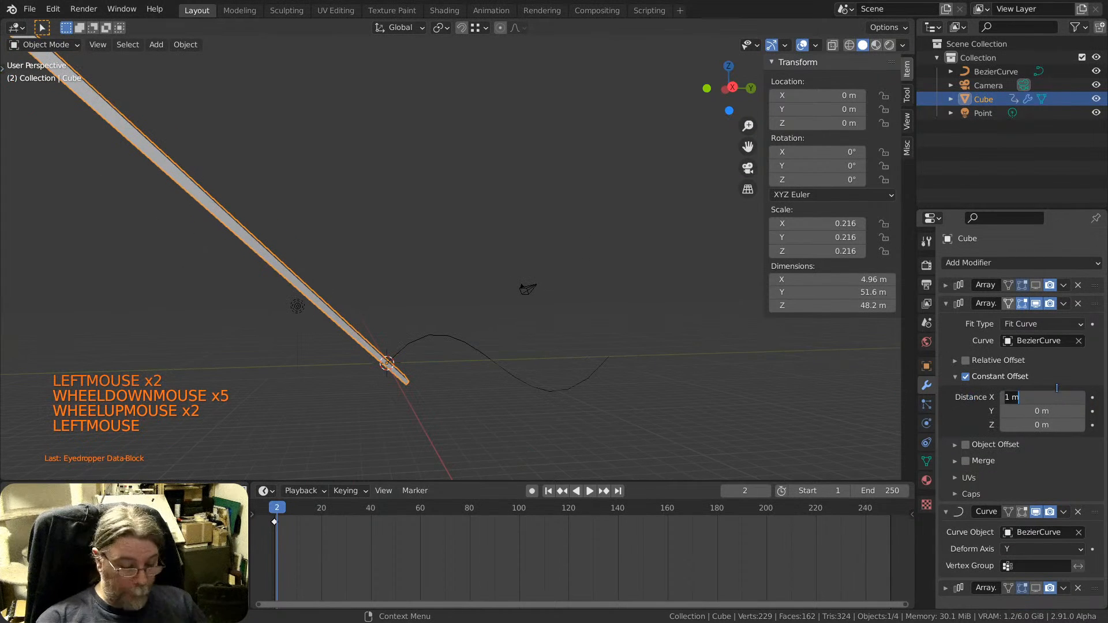
type("0")
key("Tab")
type("1")
key("Tab")
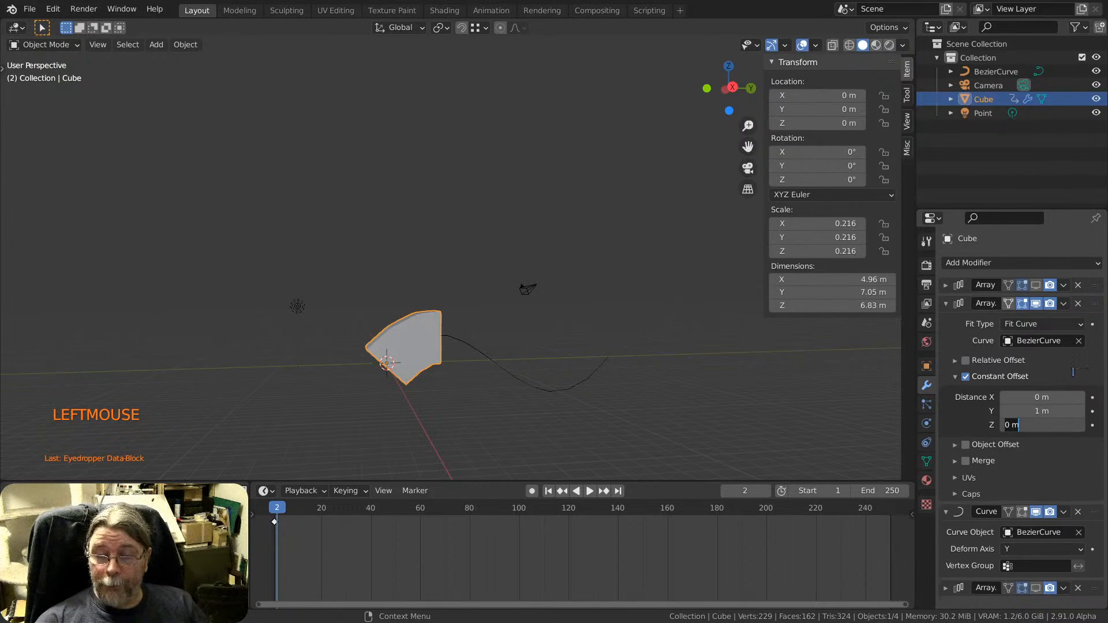
Try constant Y offsets of 3.47 m and 2.26 m to vary the spacing of the arrayed bars.
mouse_move(1061, 410)
left_mouse_down()
mouse_move(1088, 410)
mouse_move(1076, 410)
left_mouse_up()
scroll(483, 334, "down", 2)
scroll(482, 333, "up", 4)
middle_click_drag(483, 334, 459, 338)
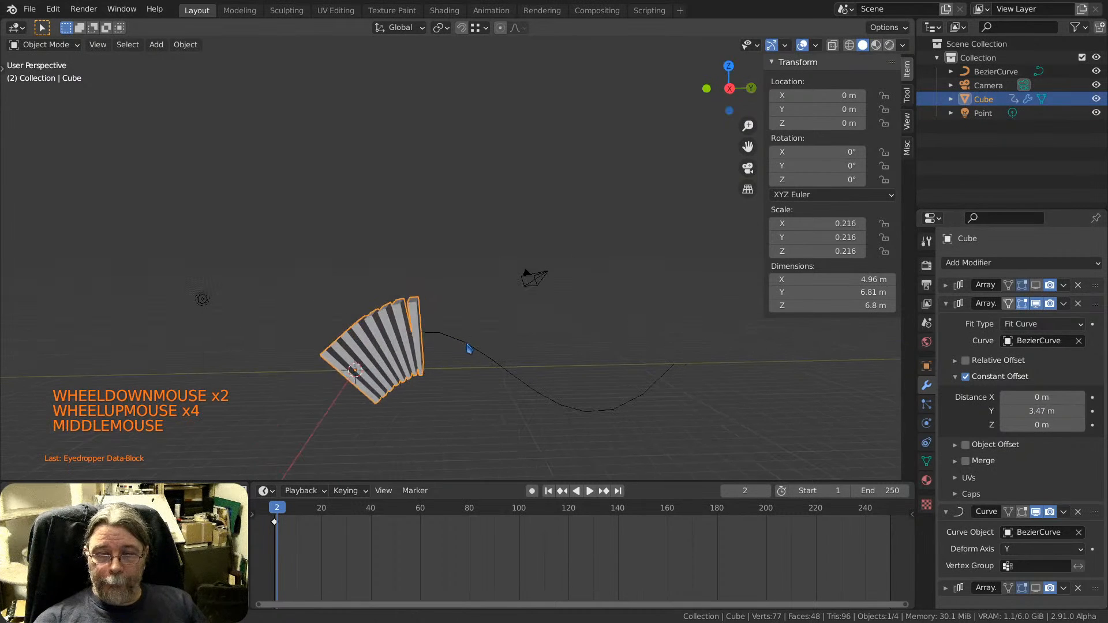
left_click_drag(1016, 411, 1012, 411)
Switch the second Array modifier from constant to relative offset and set its Y factor to 1.1.
left_click(966, 361)
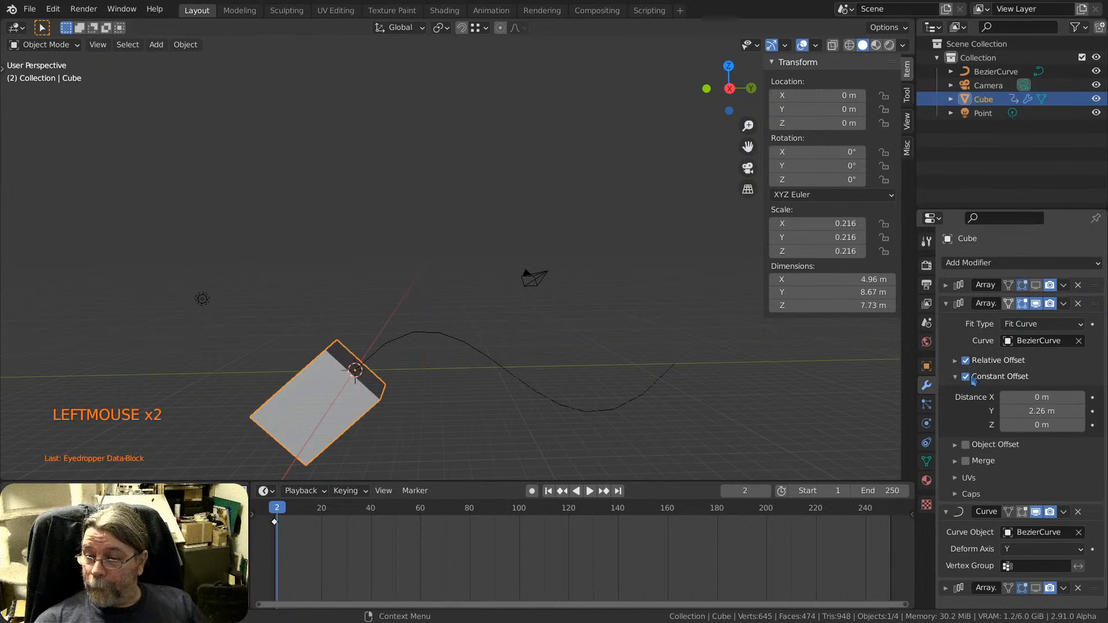
left_click(965, 377)
left_click(955, 360)
mouse_move(1034, 395)
left_mouse_down()
mouse_move(1057, 395)
mouse_move(1034, 395)
left_mouse_up()
Compare the Bezier curve with the arrayed cube and examine the second Array modifier's fit and offset settings.
left_click(632, 400)
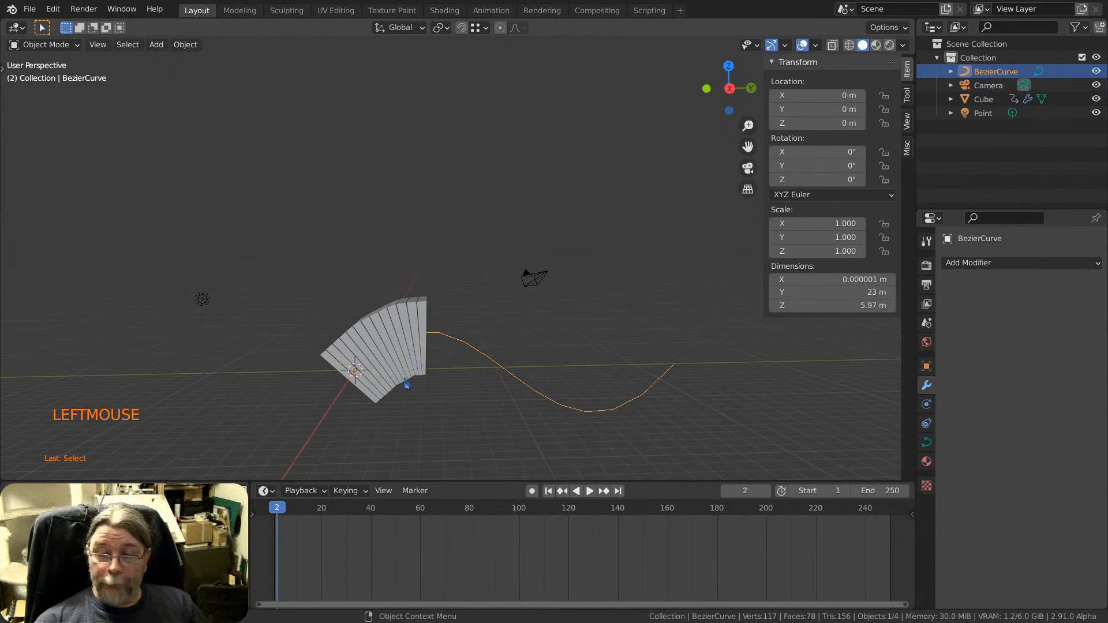
left_click(398, 349)
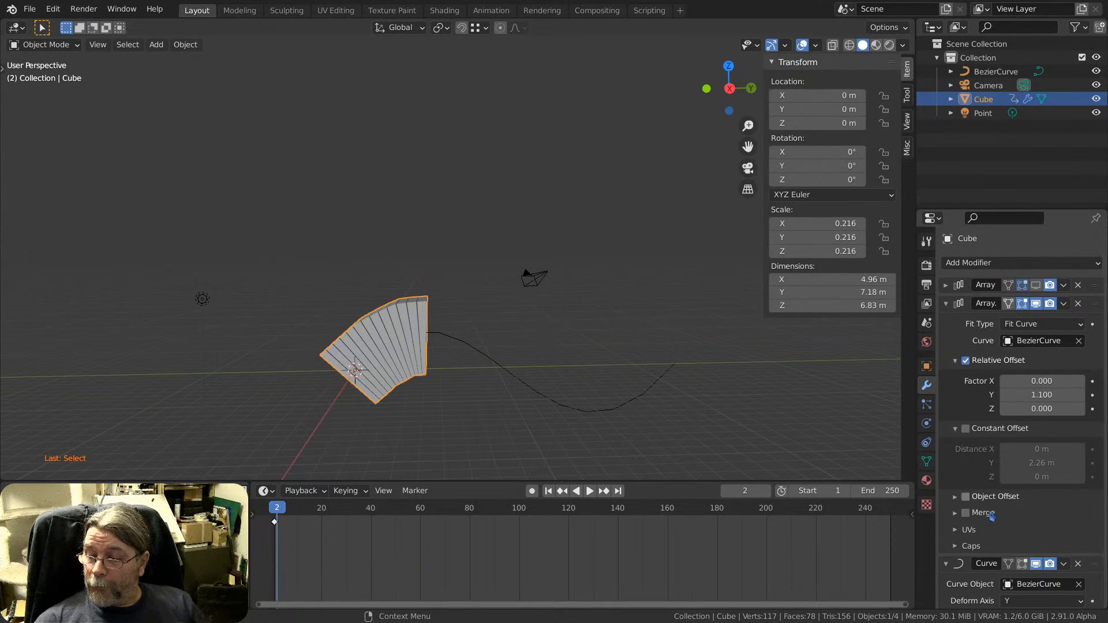
scroll(1095, 307, "down", 4)
scroll(1090, 418, "up", 3)
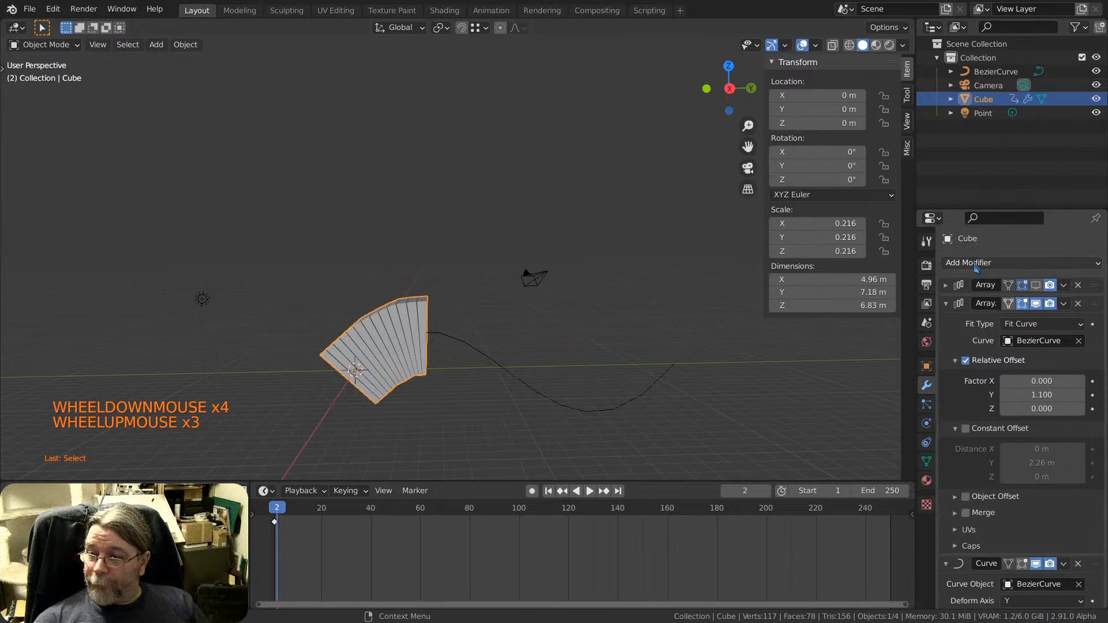
scroll(1024, 469, "down", 2)
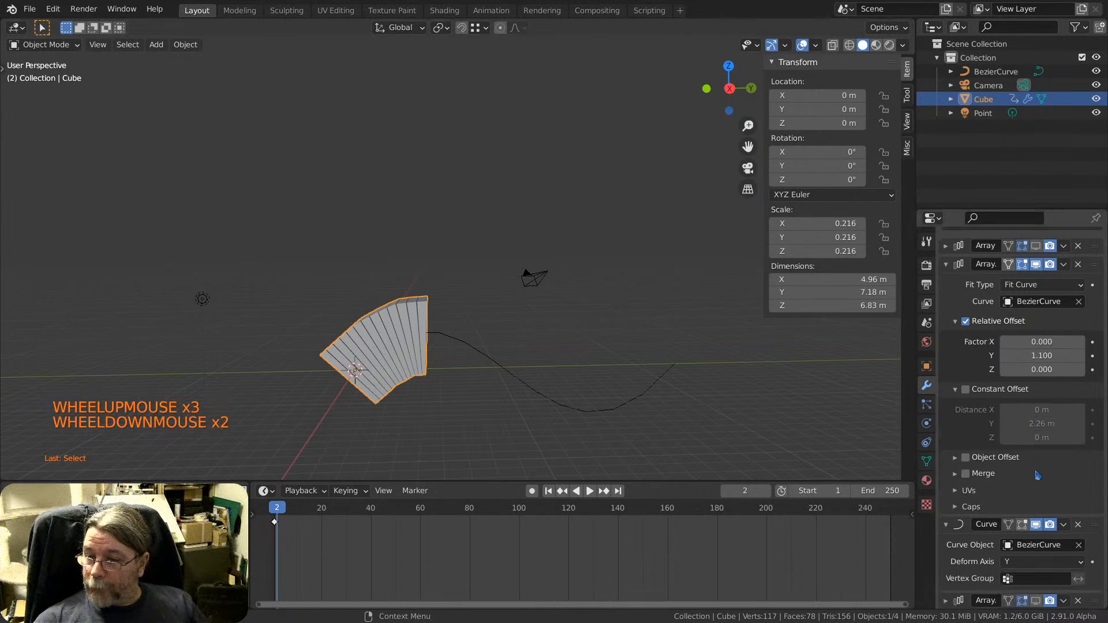
left_click(966, 460)
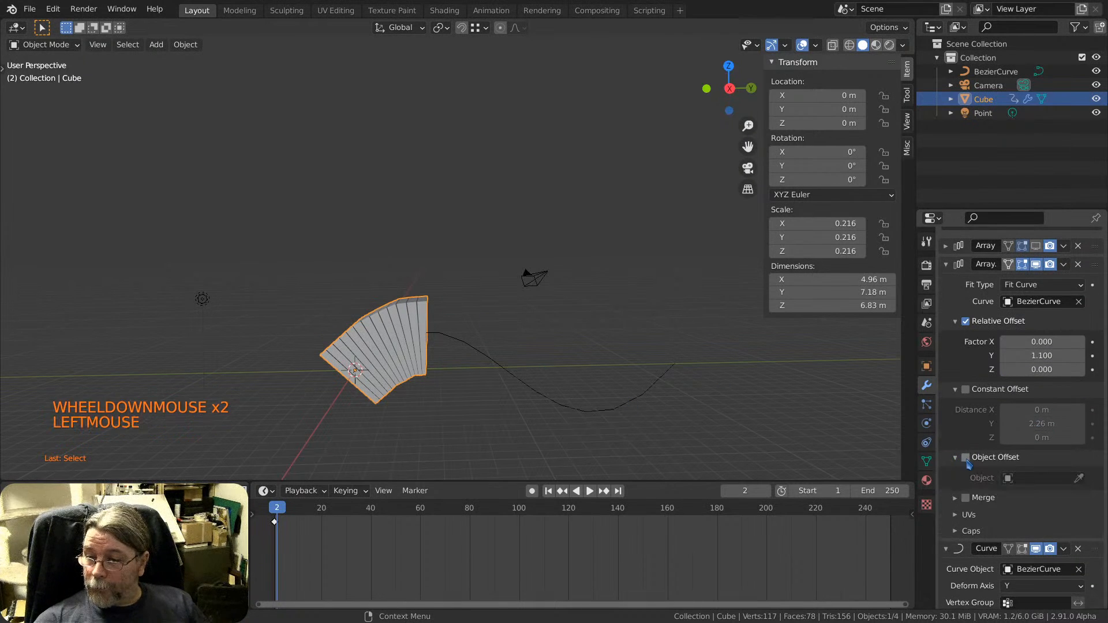
left_click(955, 458)
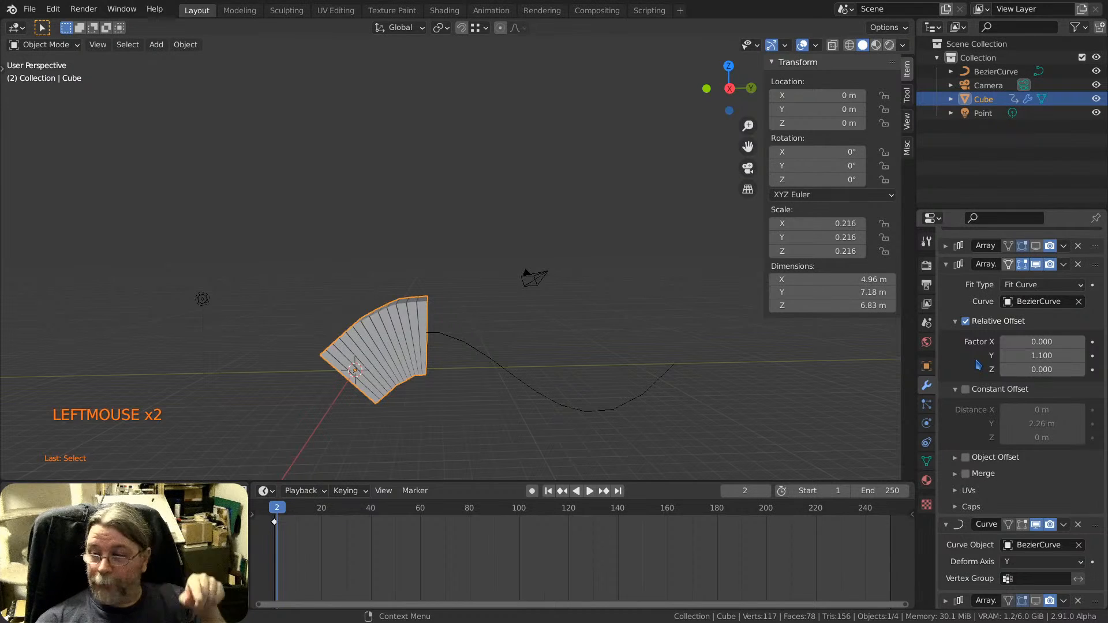
scroll(989, 372, "up", 1)
scroll(989, 376, "down", 1)
scroll(989, 384, "up", 1)
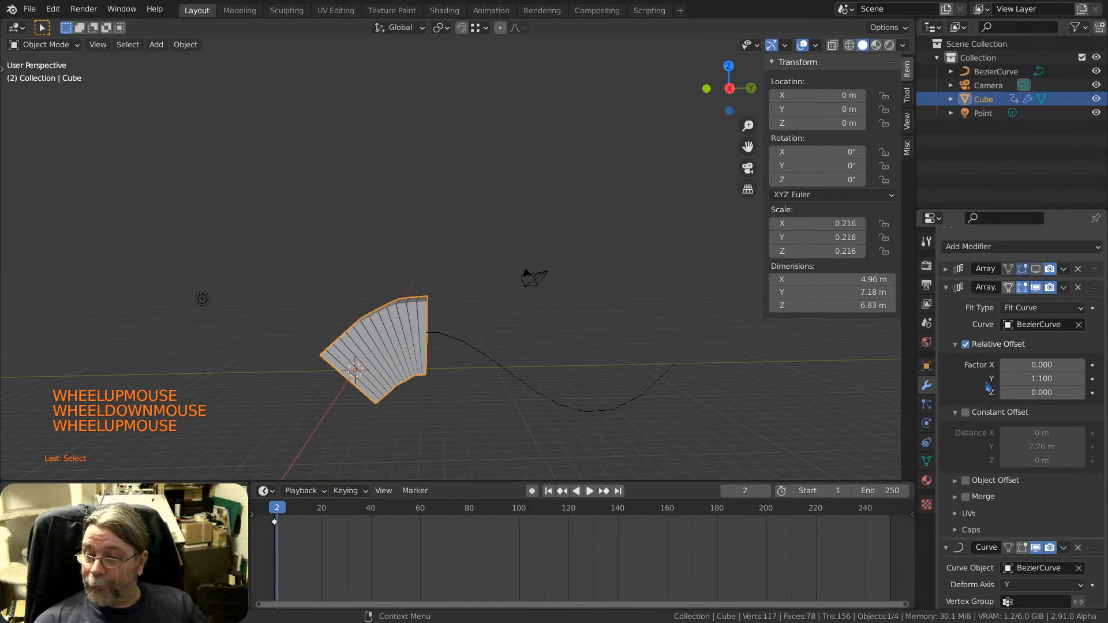
Change the second Array modifier's fit type to Fixed Count and set its relative Y factor to 5.7.
mouse_move(1030, 378)
left_mouse_down()
mouse_move(1074, 378)
mouse_move(1049, 379)
left_mouse_up()
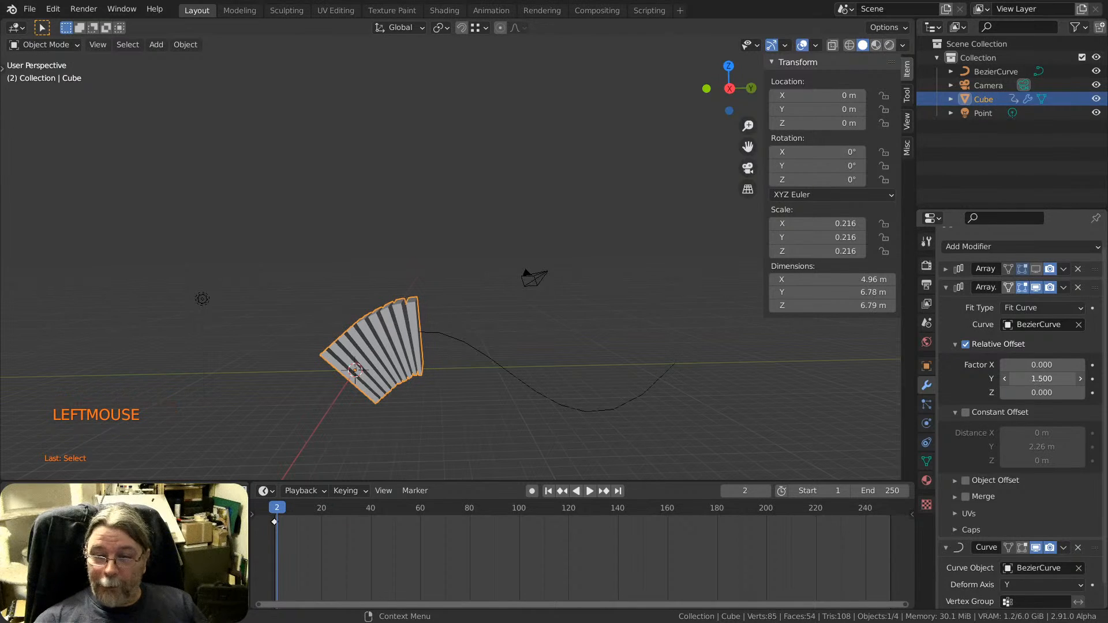
left_click(1084, 309)
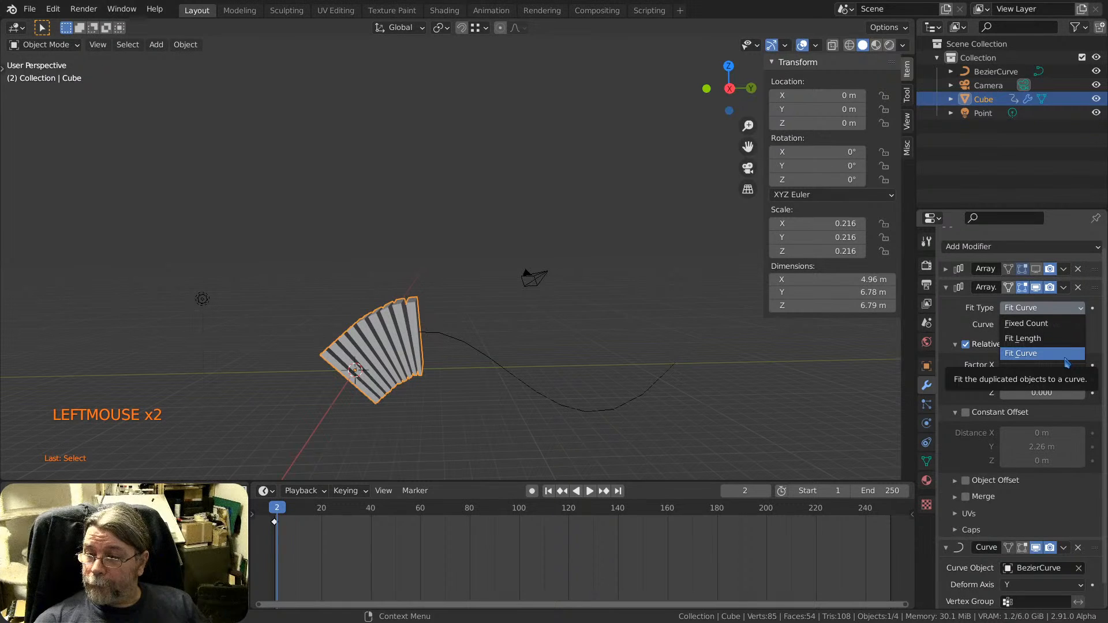
left_click(1034, 324)
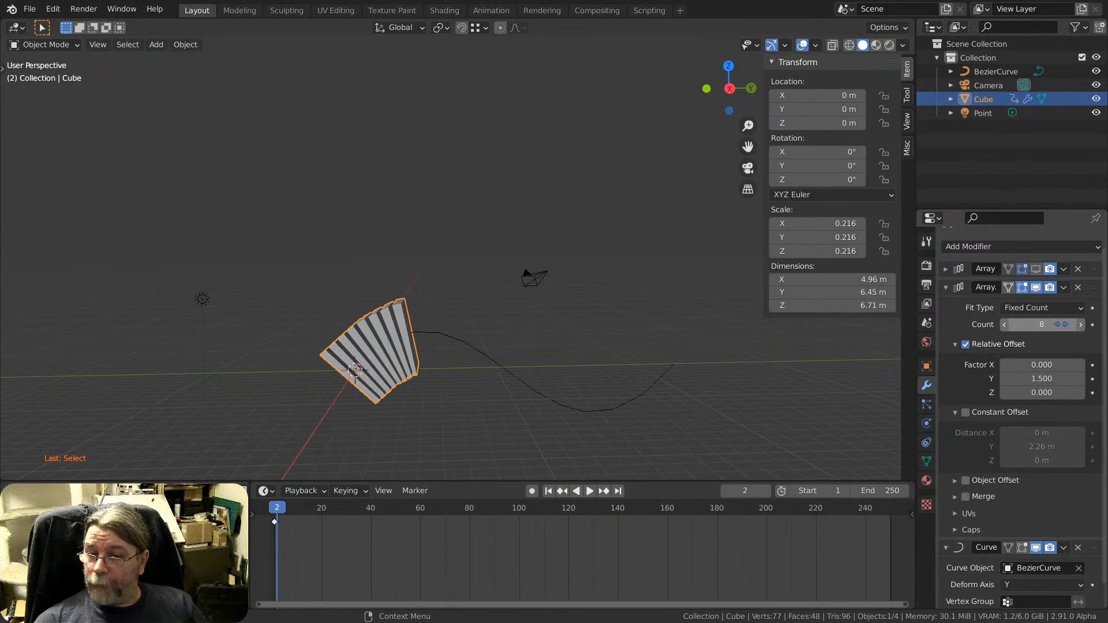
mouse_move(1042, 379)
left_mouse_down()
mouse_move(1085, 379)
mouse_move(1053, 379)
left_mouse_up()
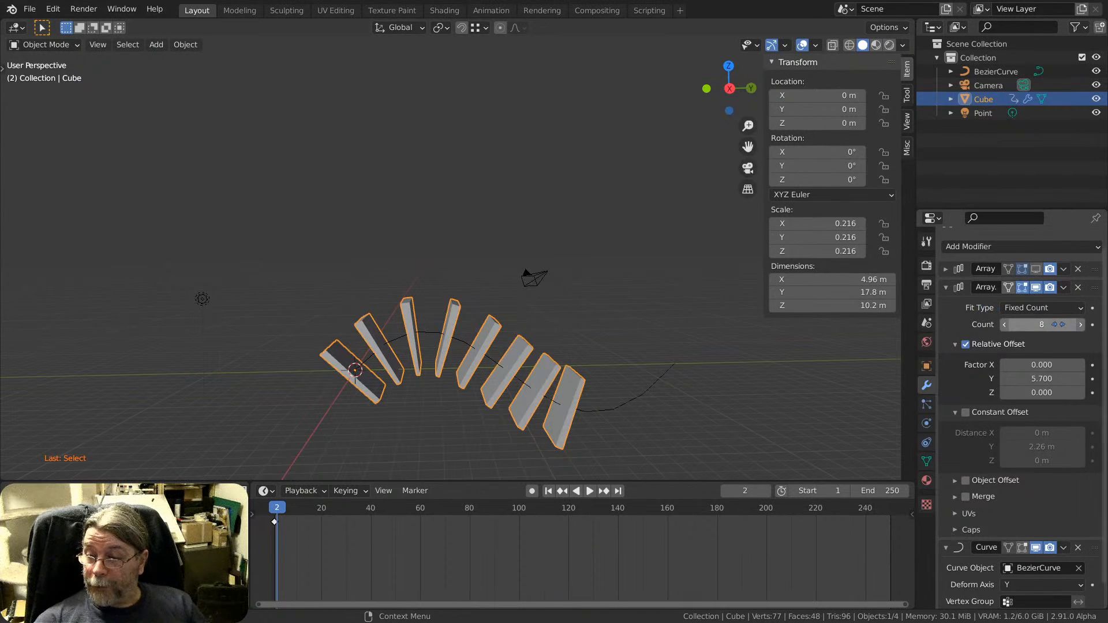
Set the second Array modifier's count to 10, checking the first Array modifier's settings along the way.
left_click(1005, 325)
left_click(1005, 324)
left_click(1081, 324)
left_click(1080, 325)
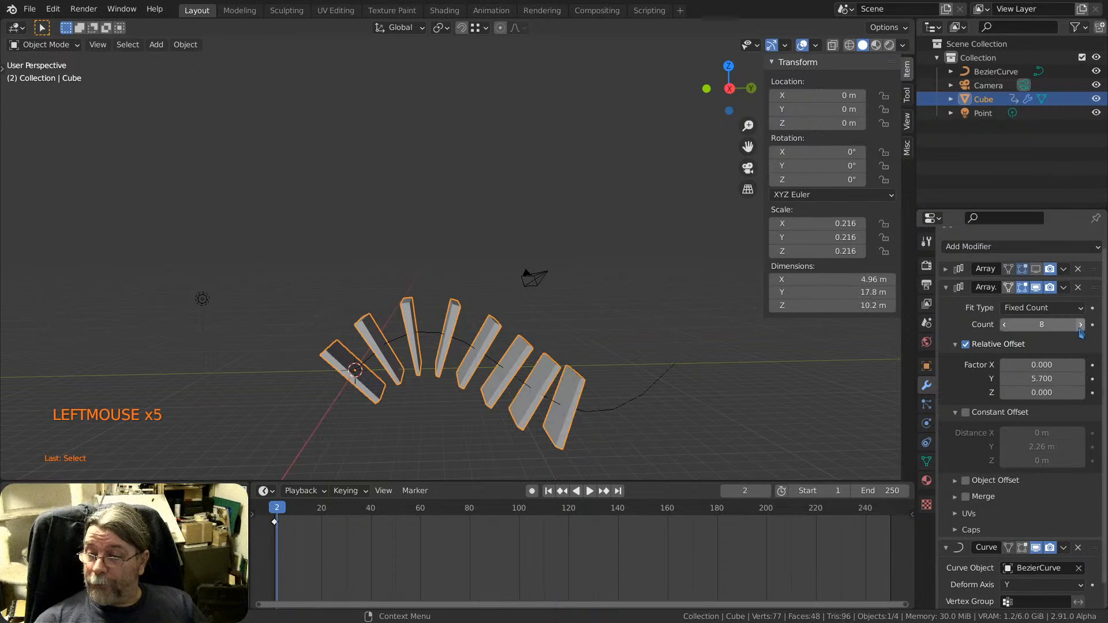
left_click(946, 269)
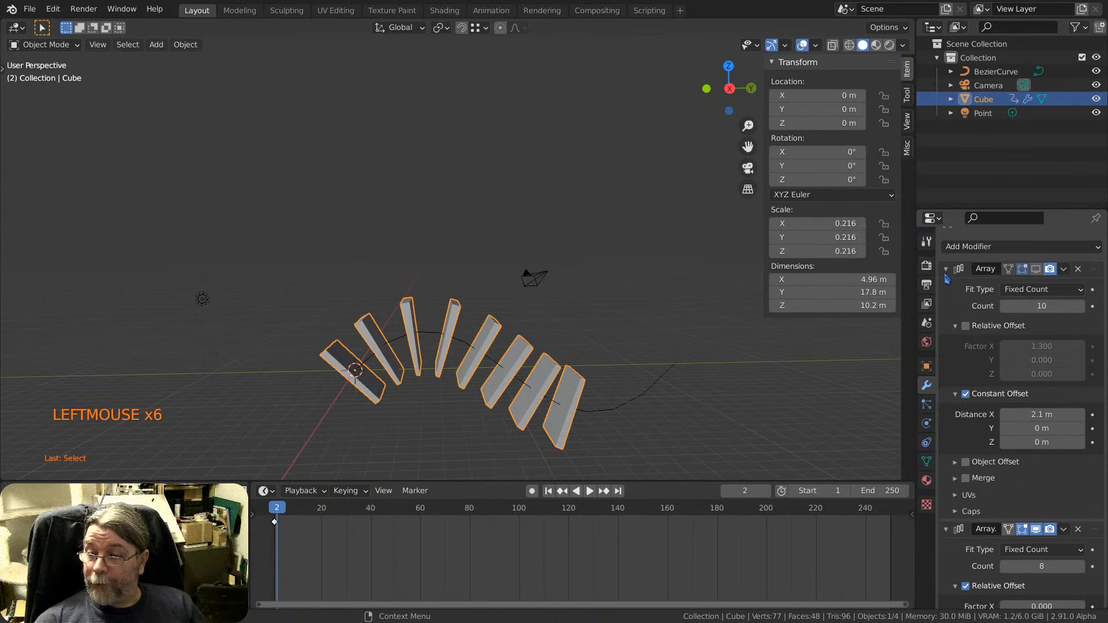
left_click(945, 270)
left_click(1081, 325)
left_click(1080, 324)
left_click(1081, 324)
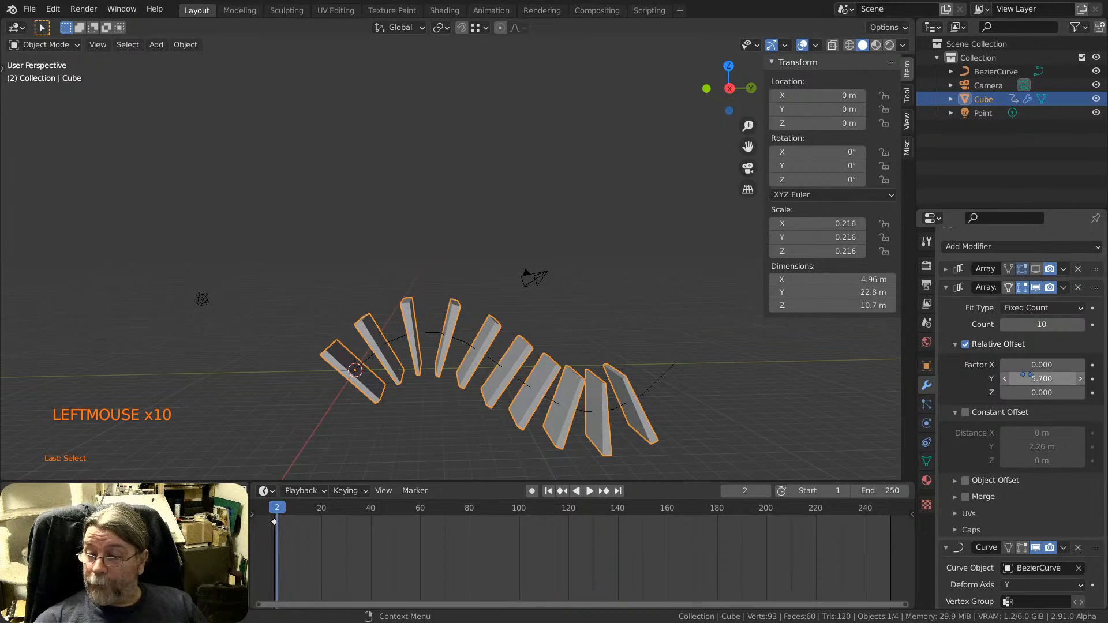
Try the Fit Curve and Fit Length types on the second Array modifier and return to Fixed Count.
left_click(1067, 309)
left_click(1021, 353)
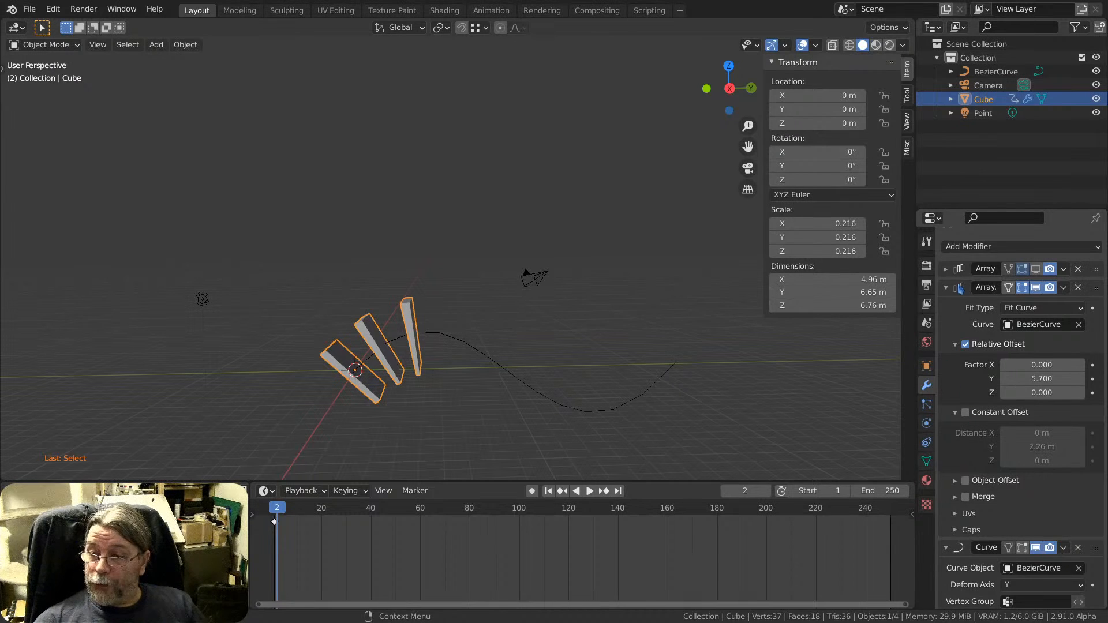
scroll(967, 474, "down", 3)
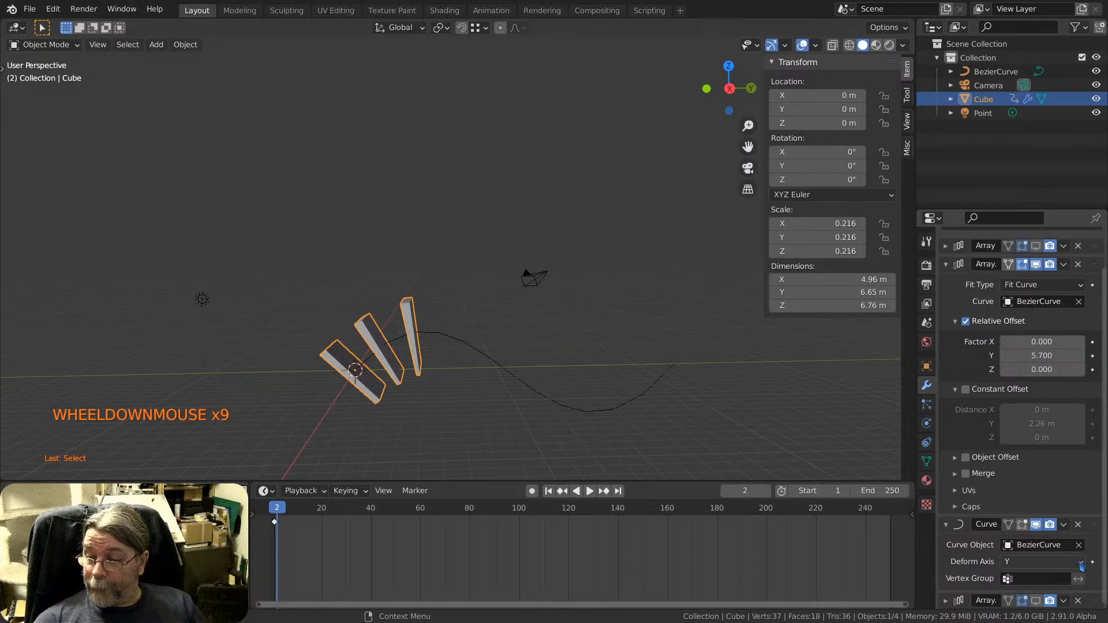
left_click(1033, 285)
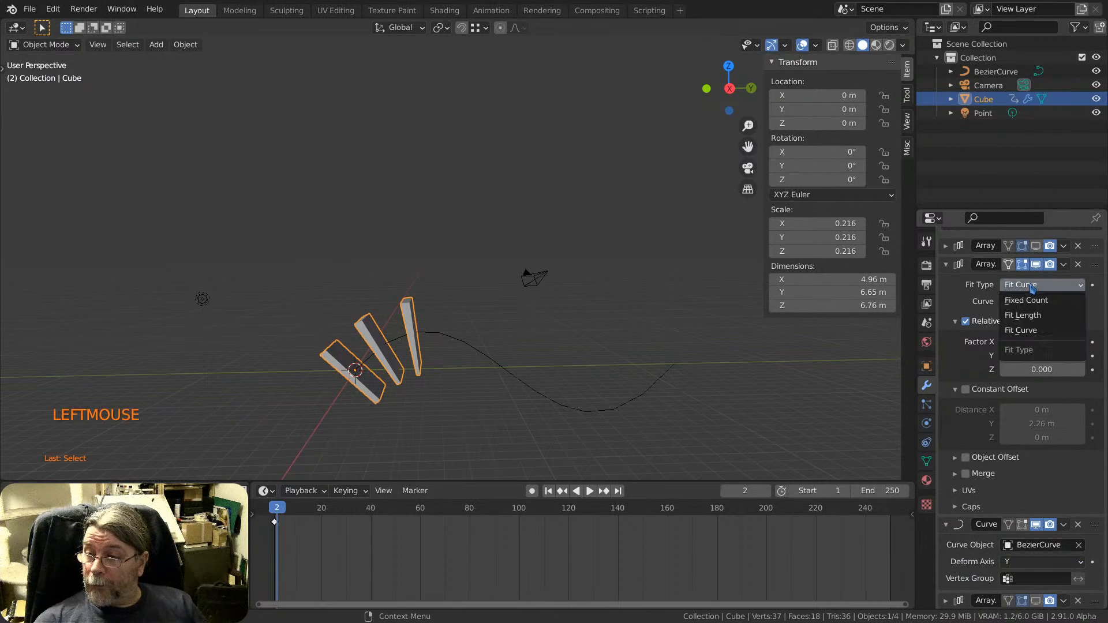
left_click(1044, 317)
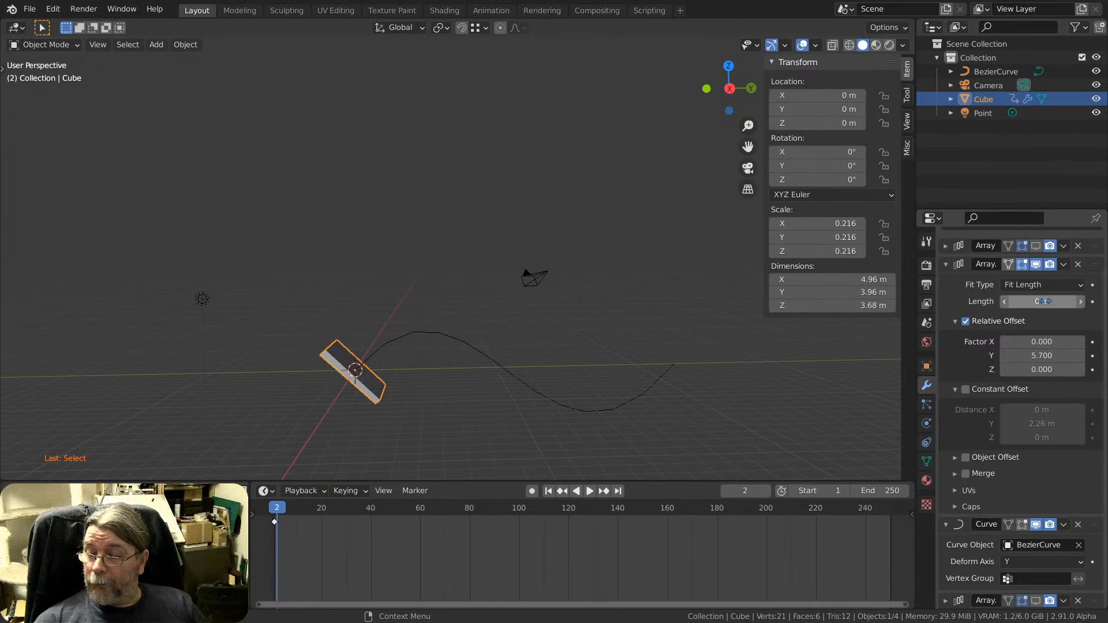
left_click(1039, 285)
left_click(1034, 301)
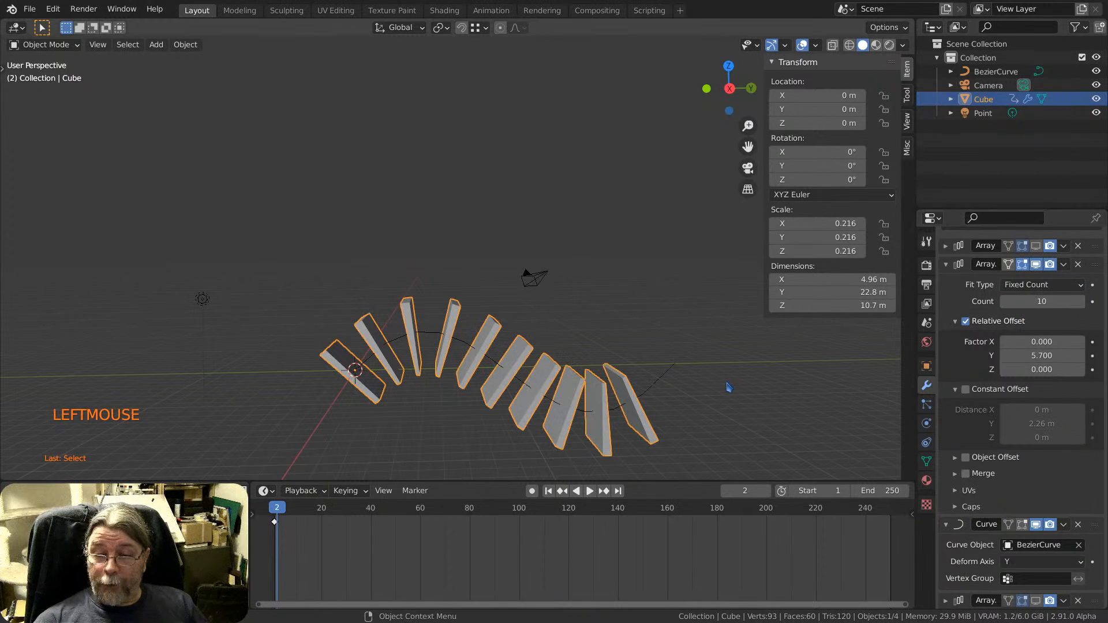
Collapse the Curve modifier's settings, expand the last Array modifier and enable its display in the viewport.
scroll(970, 438, "down", 4)
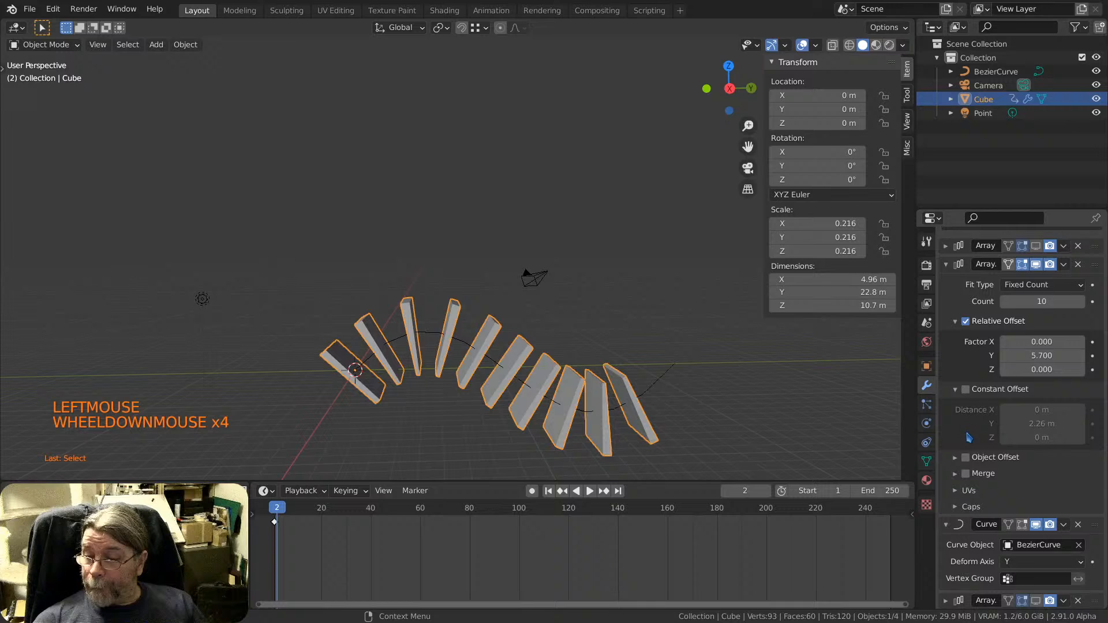
left_click(947, 525)
left_click(947, 601)
scroll(950, 577, "down", 3)
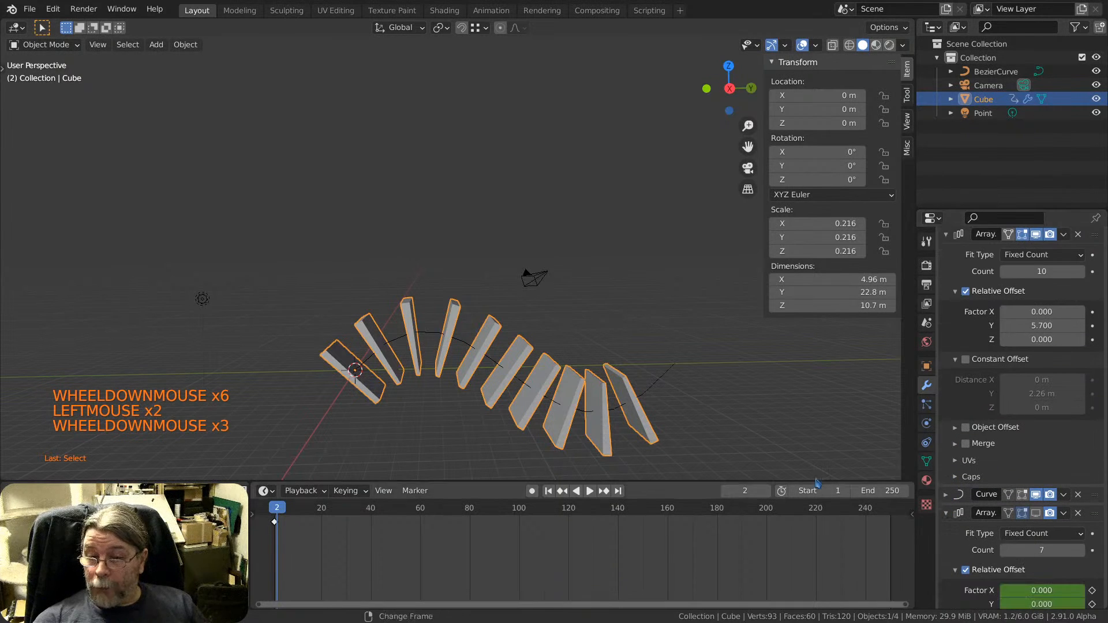
scroll(779, 438, "down", 2)
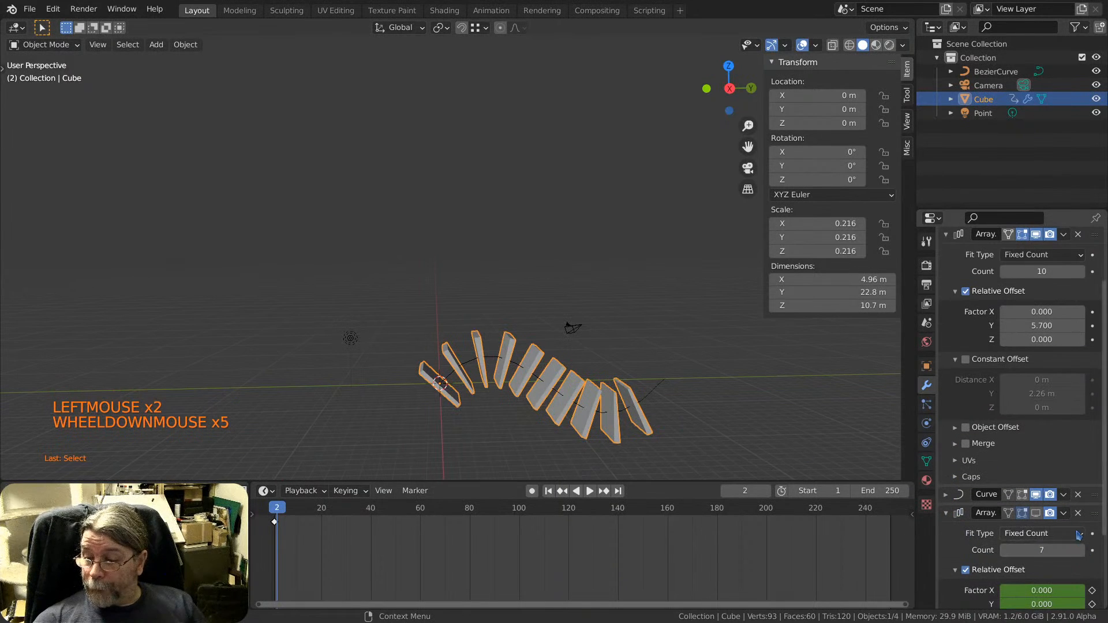
left_click(1036, 513)
Set the last Array modifier's relative Z factor to 0.68 to bring the stacked rows of bars closer together.
scroll(569, 259, "down", 4)
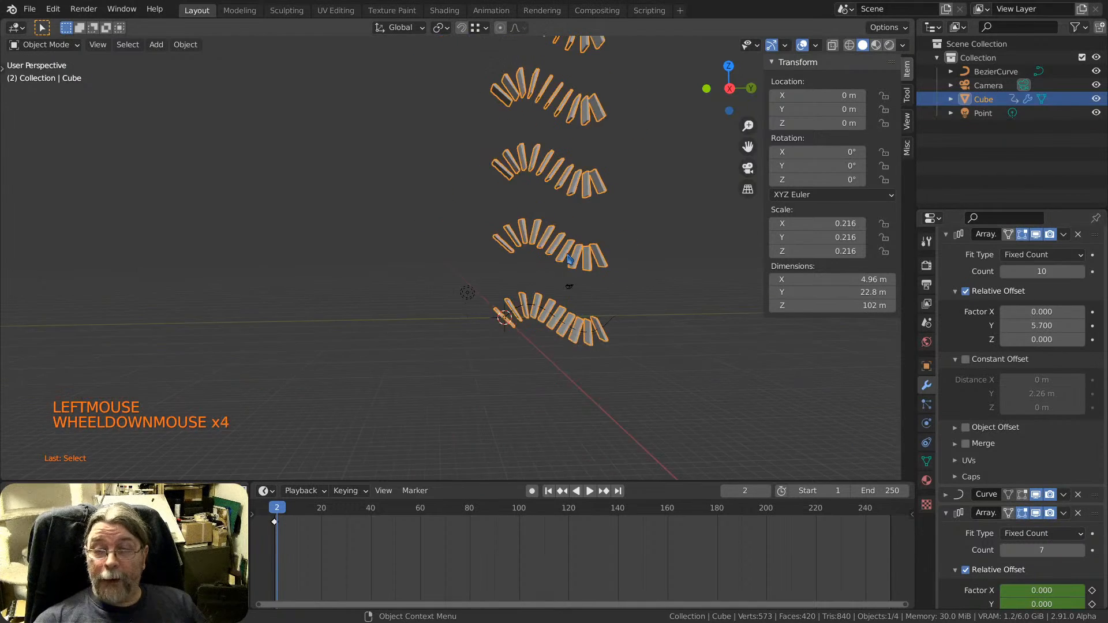
scroll(569, 259, "down", 3)
middle_click_drag(570, 259, 495, 370, "shift")
scroll(495, 370, "down", 2)
scroll(705, 402, "up", 4)
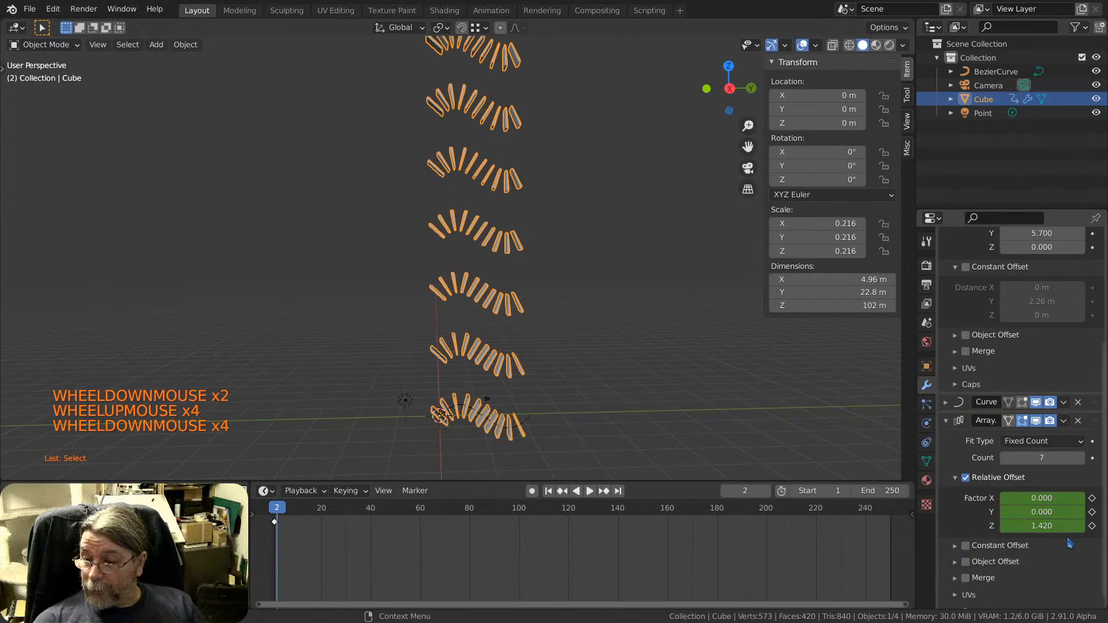
left_click(1005, 526)
left_click_drag(1037, 526, 999, 526)
scroll(512, 354, "up", 2)
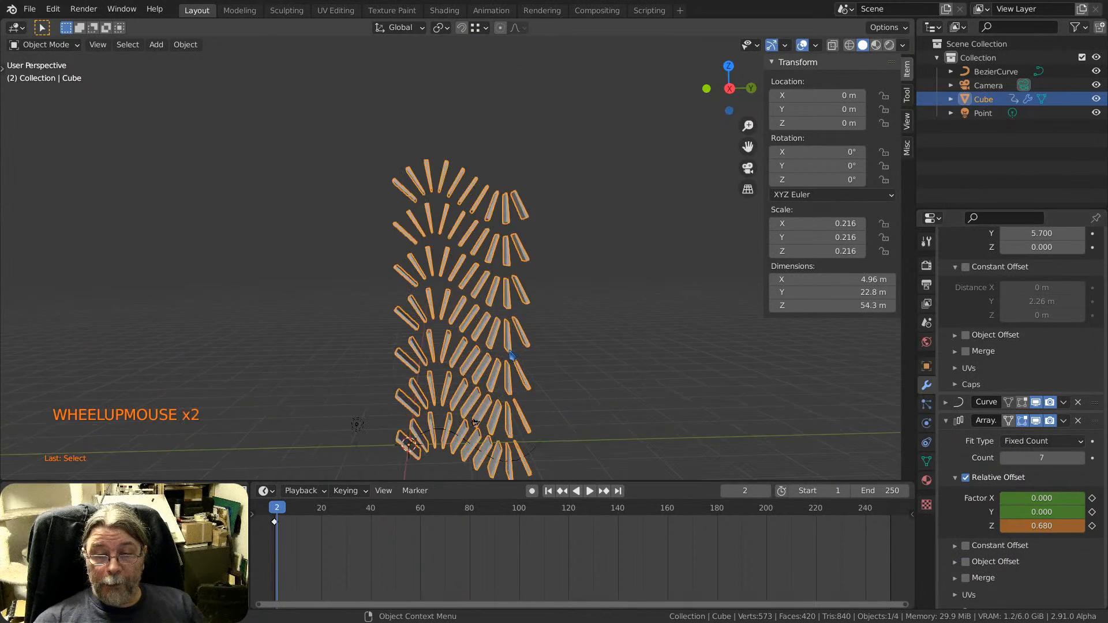
Go to frame 1, set the last Array modifier's relative Z factor to 0.65 and insert a keyframe on its relative offset.
mouse_move(512, 354)
middle_mouse_down()
mouse_move(504, 339)
mouse_move(508, 348)
middle_mouse_up()
right_click_drag(292, 554, 276, 531)
key("shift+ctrl+space")
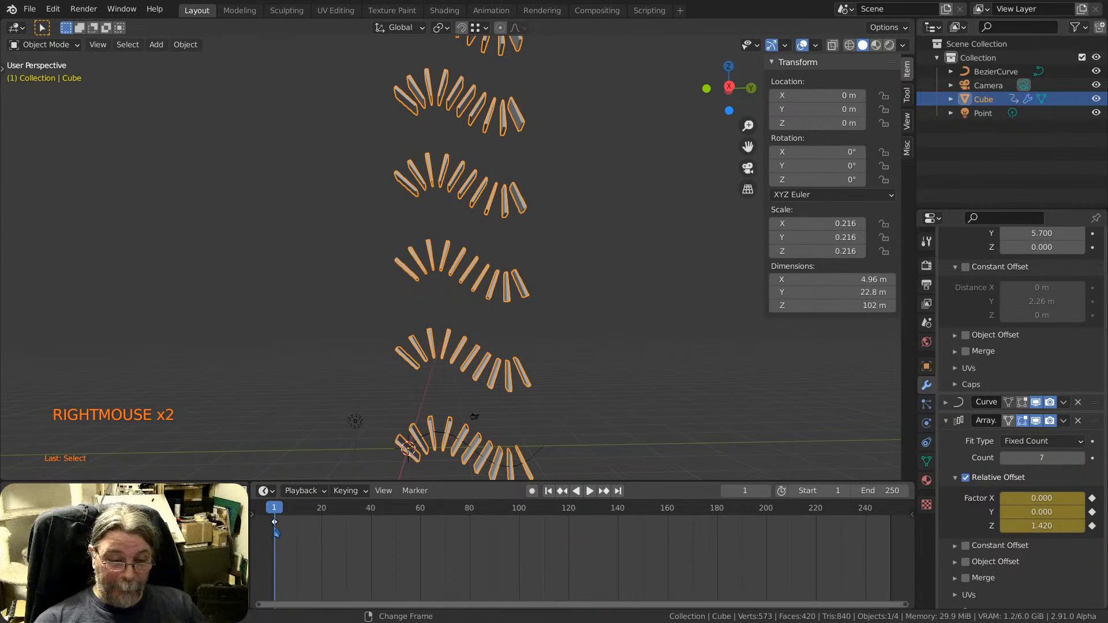
mouse_move(1043, 526)
left_mouse_down()
mouse_move(1018, 526)
mouse_move(1097, 526)
mouse_move(1043, 526)
left_mouse_up()
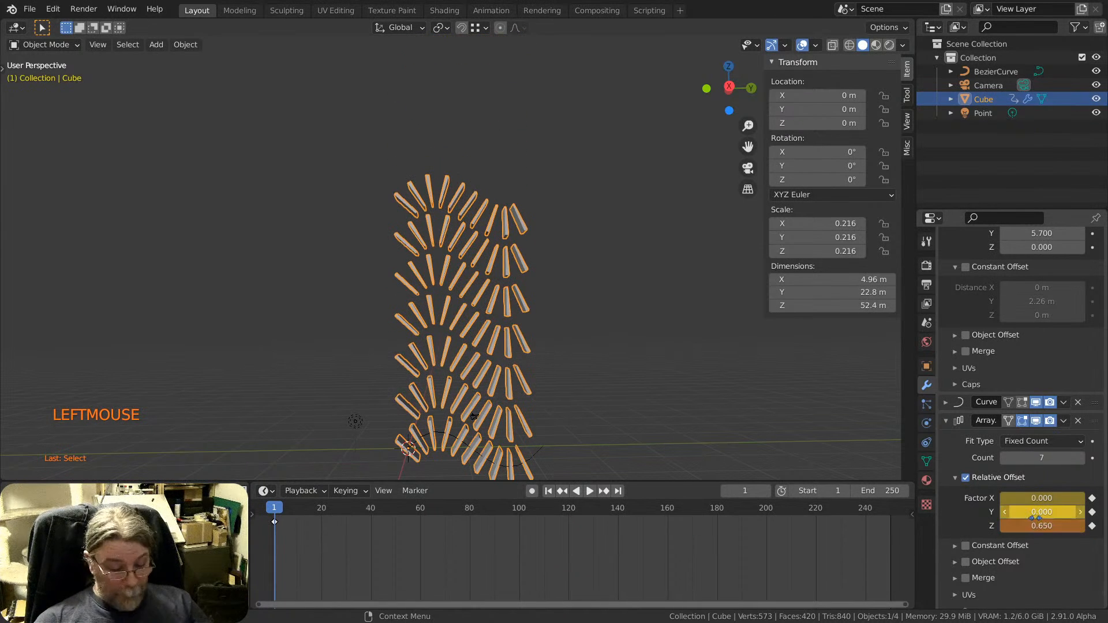
key("i")
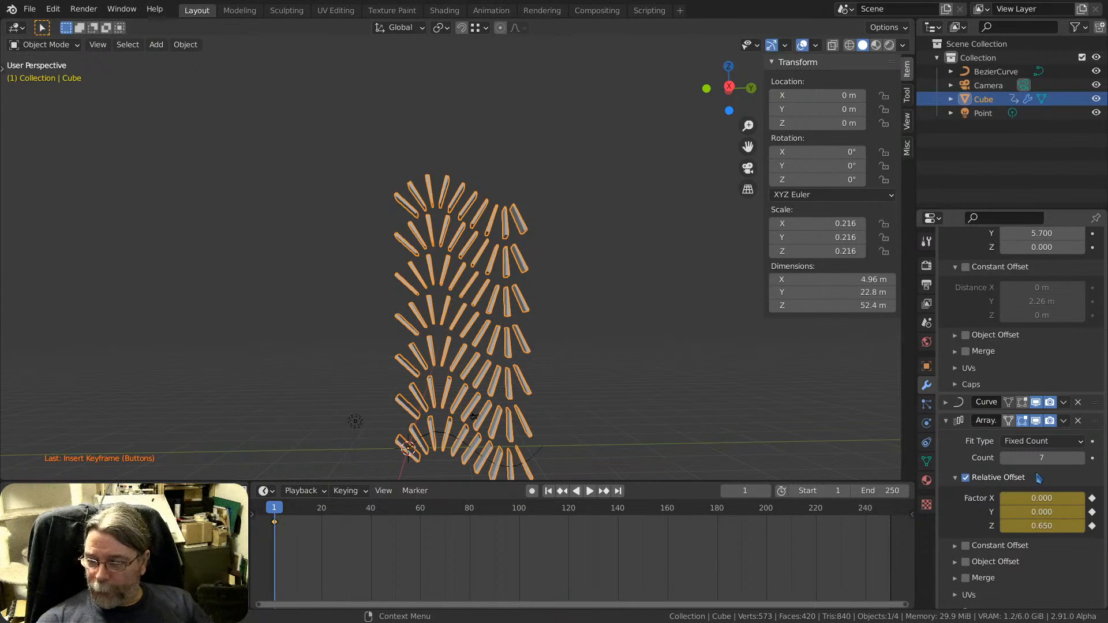
Raise the last Array modifier's count to 10 to stack more rows of bars.
left_click(1082, 457)
left_click(1081, 458)
left_click(1081, 458)
left_click(1081, 458)
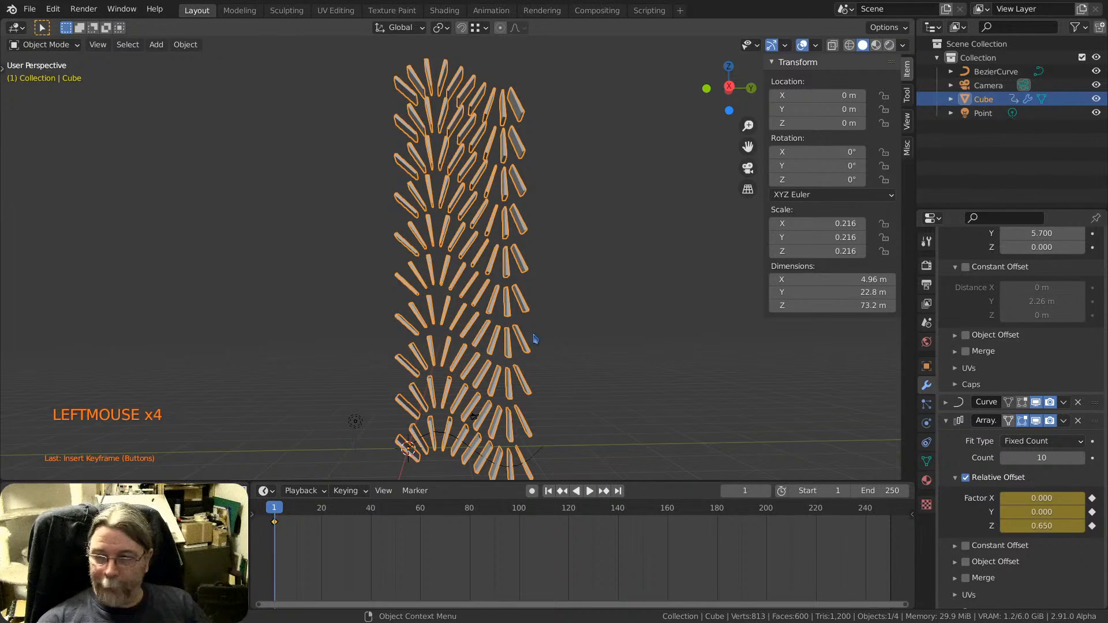
middle_click_drag(535, 339, 506, 451)
key("Tab")
key("Tab")
scroll(508, 452, "up", 1)
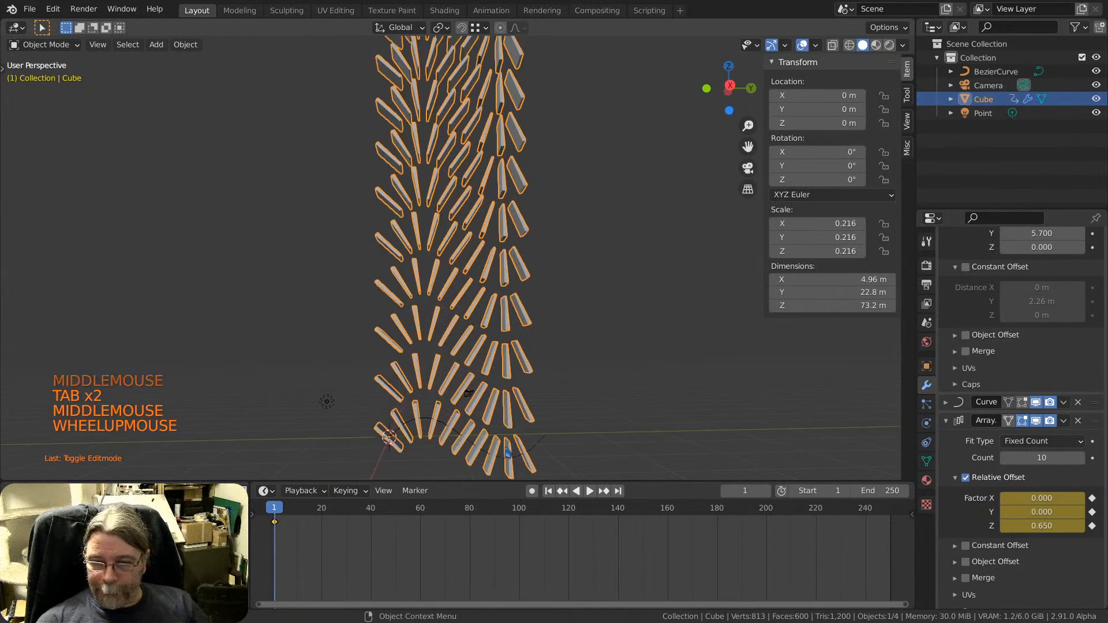
scroll(508, 452, "up", 1)
scroll(508, 453, "down", 2)
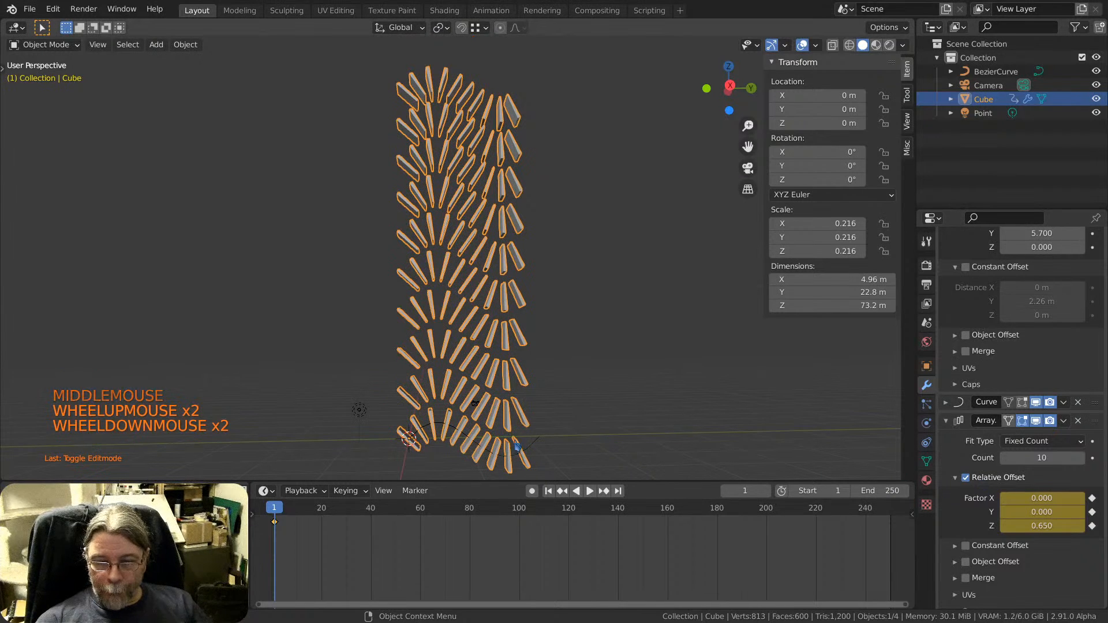
Move the Bezier curve about 0.2 m along the global Y axis.
left_click(536, 448)
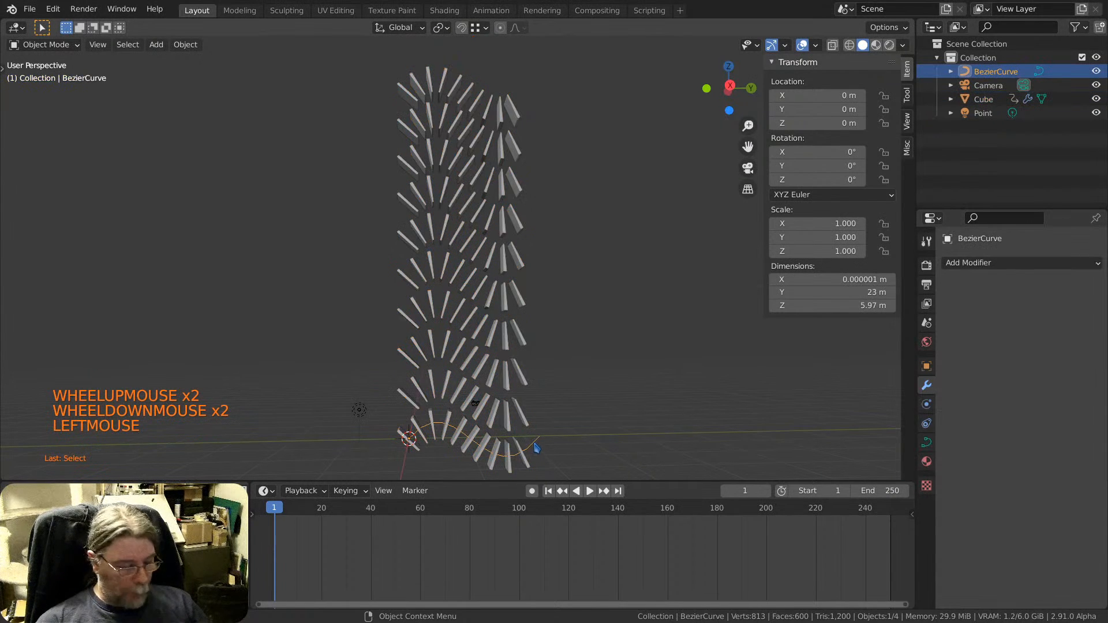
key("g")
key("y")
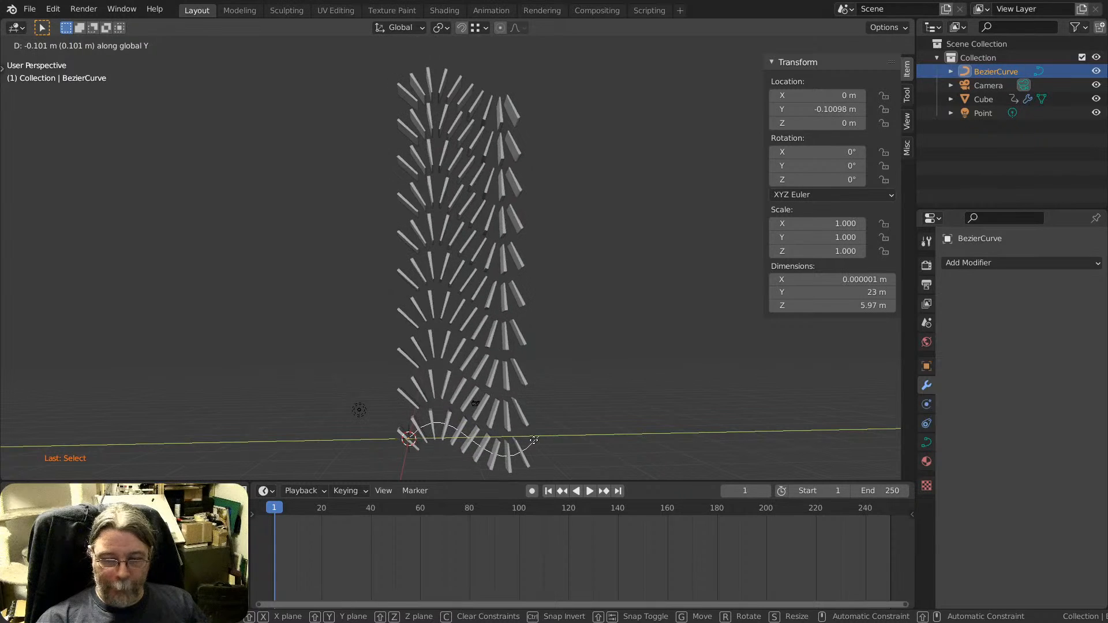
left_click(535, 441)
Examine from several angles and distances how the lowest row of bars and the rows above it follow the Bezier curve.
scroll(480, 428, "up", 3)
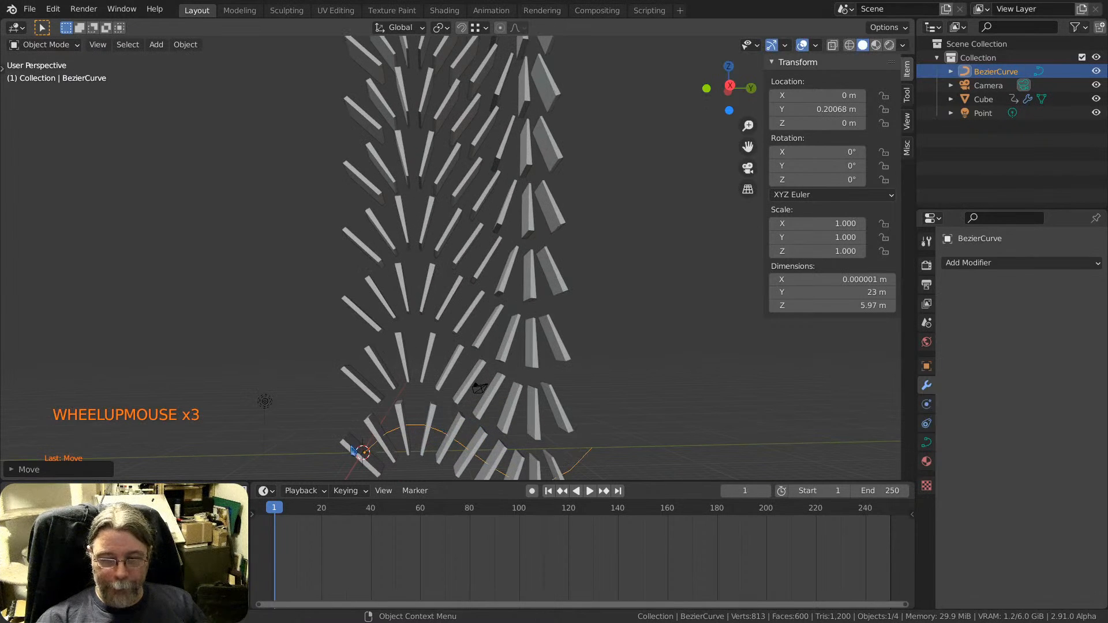
middle_click_drag(646, 426, 551, 389, "shift")
scroll(552, 389, "down", 3)
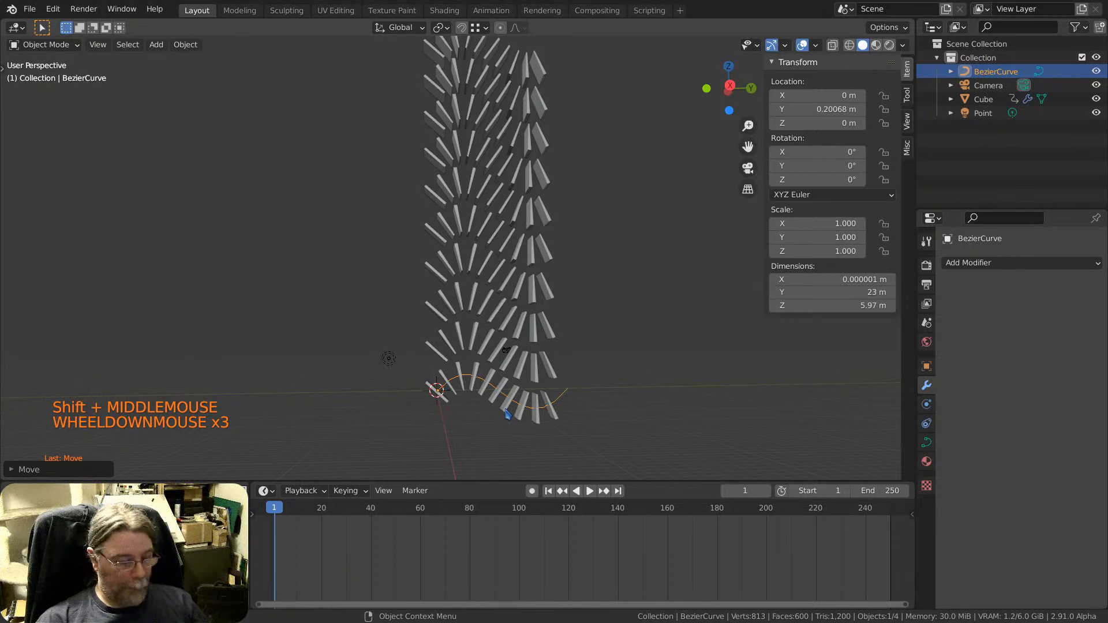
scroll(517, 404, "up", 5)
middle_click_drag(523, 395, 494, 366)
scroll(507, 404, "down", 6)
scroll(495, 366, "up", 3)
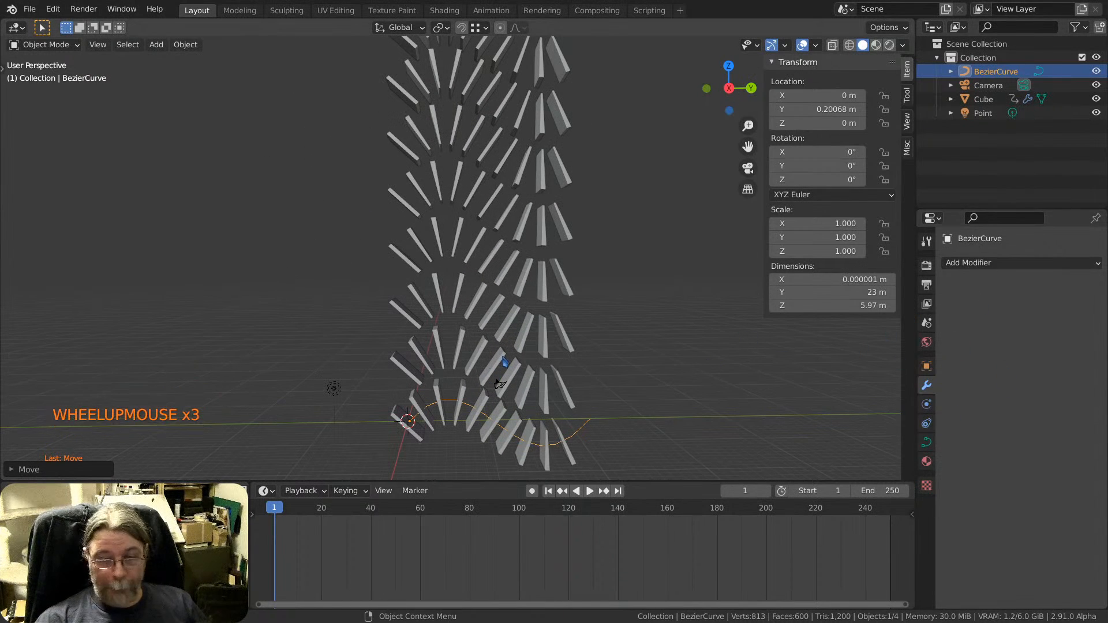
scroll(504, 357, "down", 2)
middle_click_drag(503, 356, 465, 384)
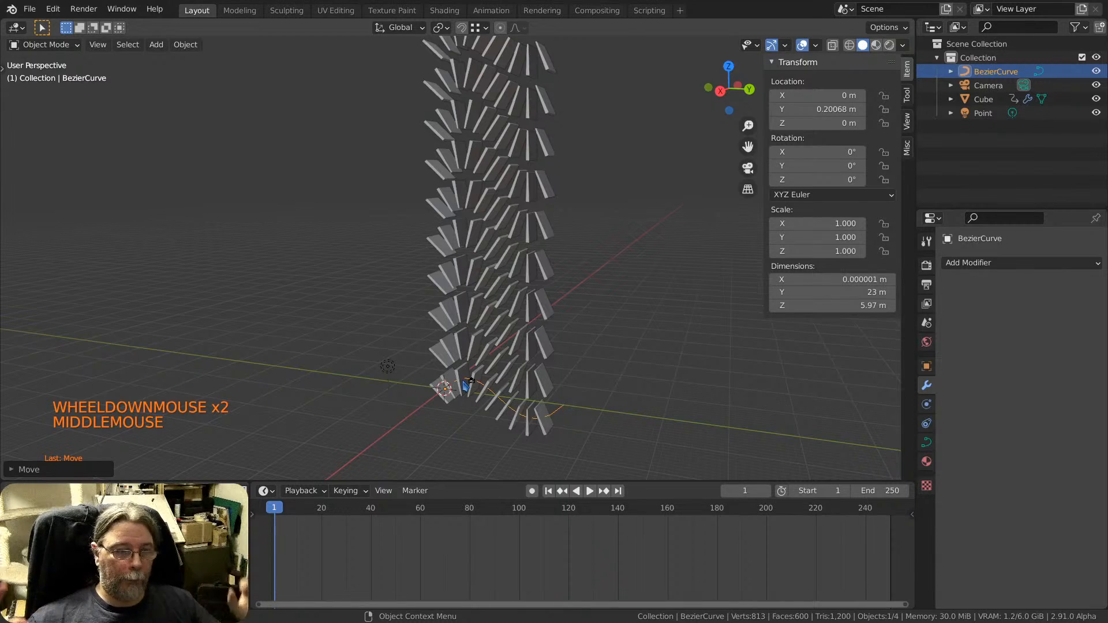
mouse_move(465, 384)
middle_mouse_down()
mouse_move(430, 364)
mouse_move(378, 366)
mouse_move(532, 376)
mouse_move(519, 376)
mouse_move(576, 359)
mouse_move(482, 384)
middle_mouse_up()
scroll(525, 374, "up", 2)
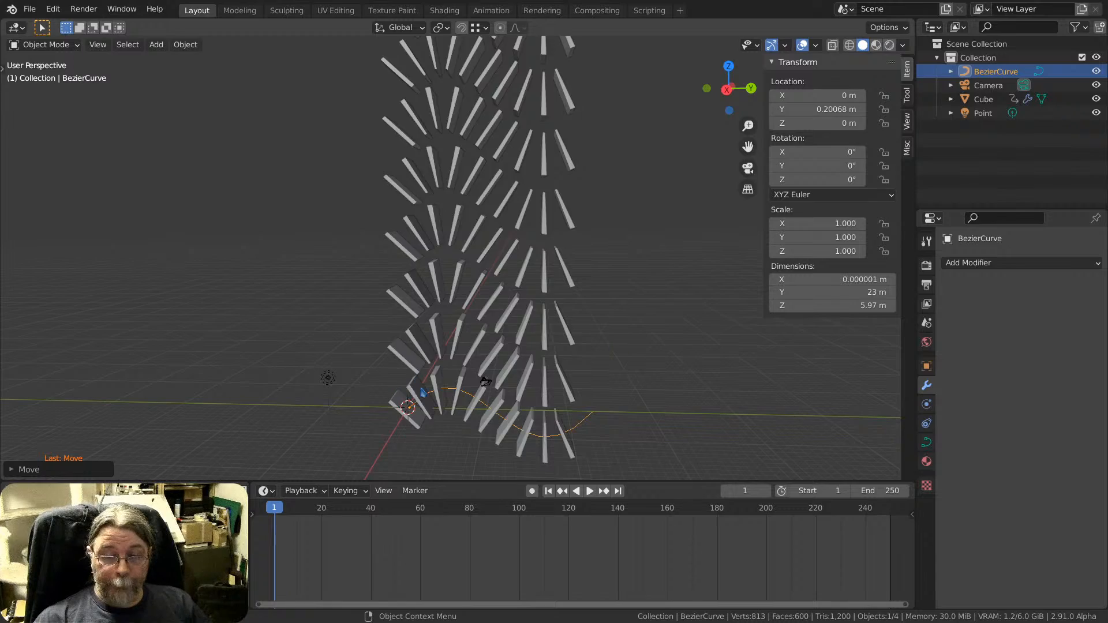
middle_click_drag(615, 348, 559, 391)
scroll(462, 398, "down", 3)
scroll(421, 403, "up", 3)
middle_click_drag(421, 404, 418, 329)
scroll(465, 391, "up", 2)
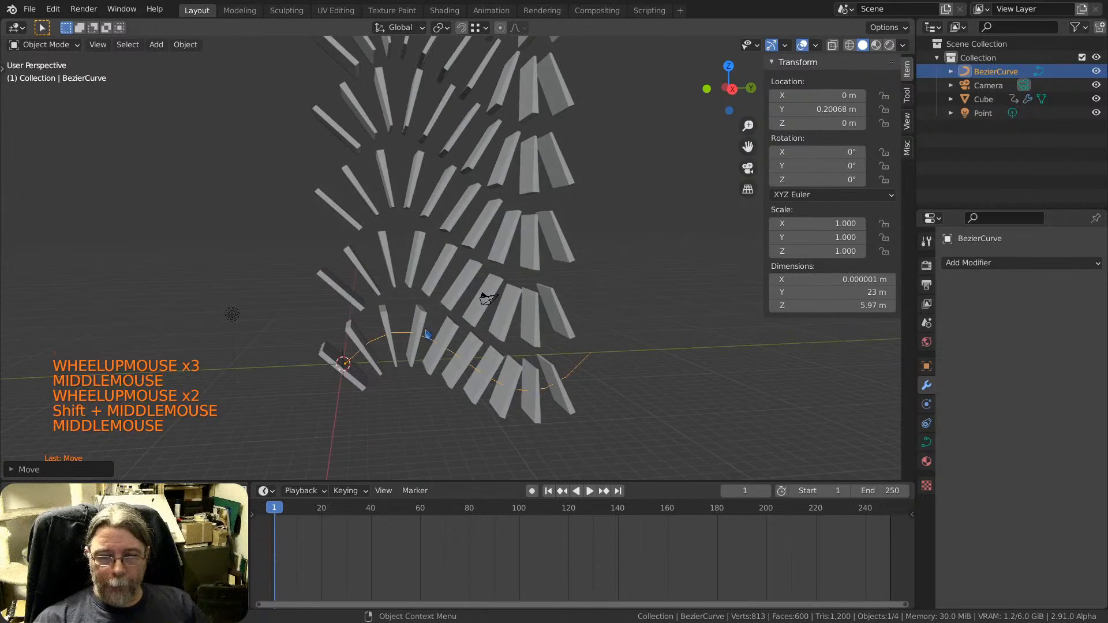
left_click(417, 326)
scroll(417, 325, "up", 2)
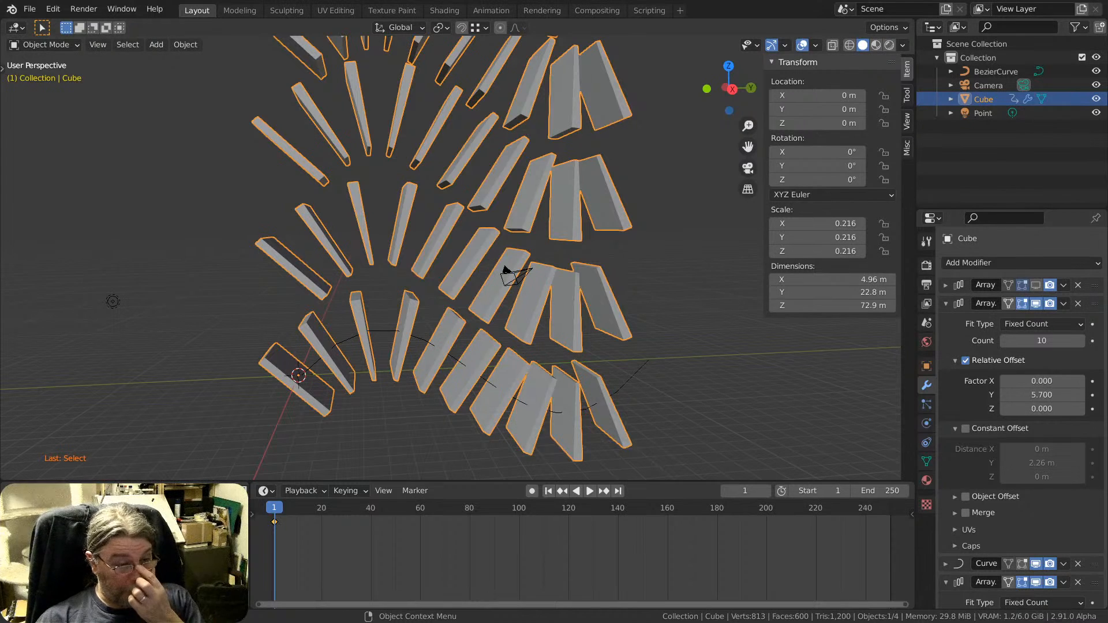
scroll(568, 350, "down", 4)
middle_click_drag(568, 349, 516, 385, "shift")
Scale the Bezier curve along the Y axis by a factor of about 2.08.
left_click(537, 384)
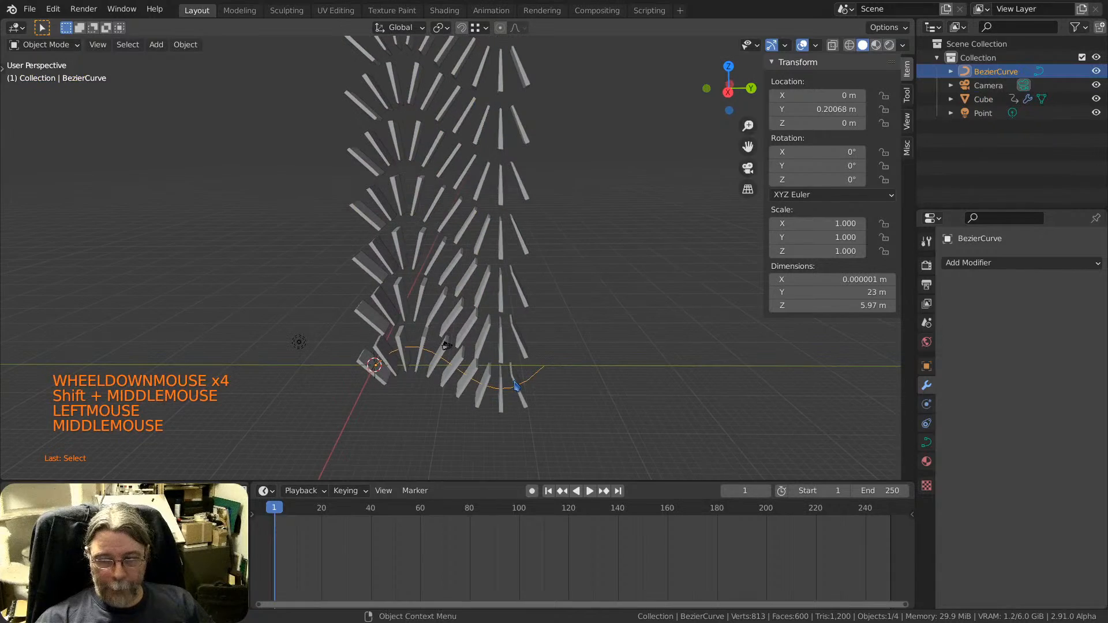
key("s")
key("s")
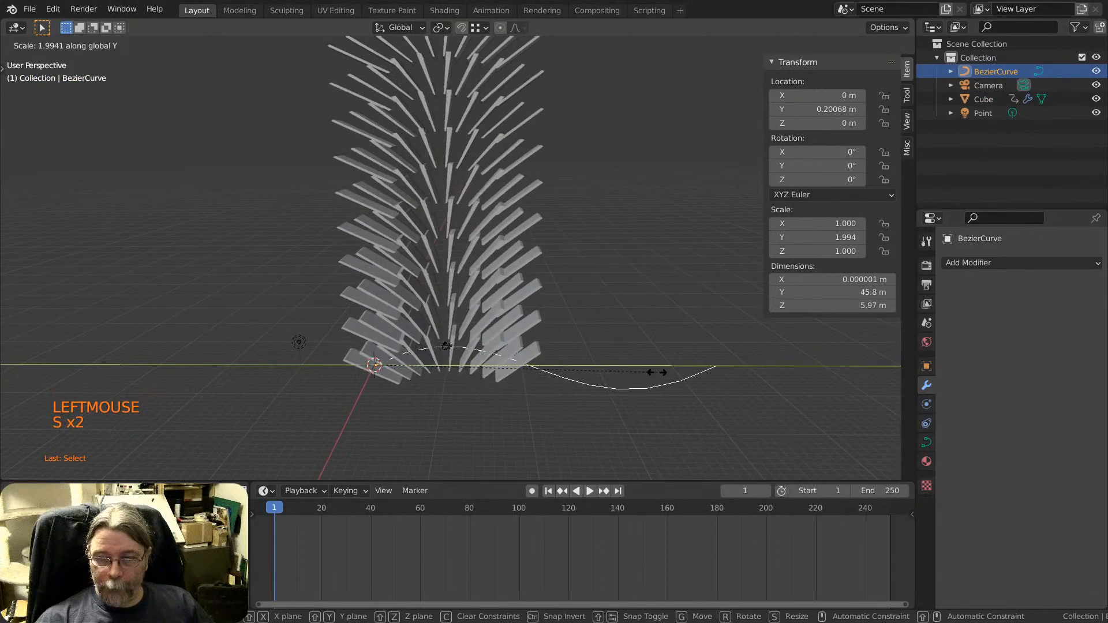
left_click(447, 345)
scroll(510, 358, "up", 3)
scroll(511, 358, "down", 4)
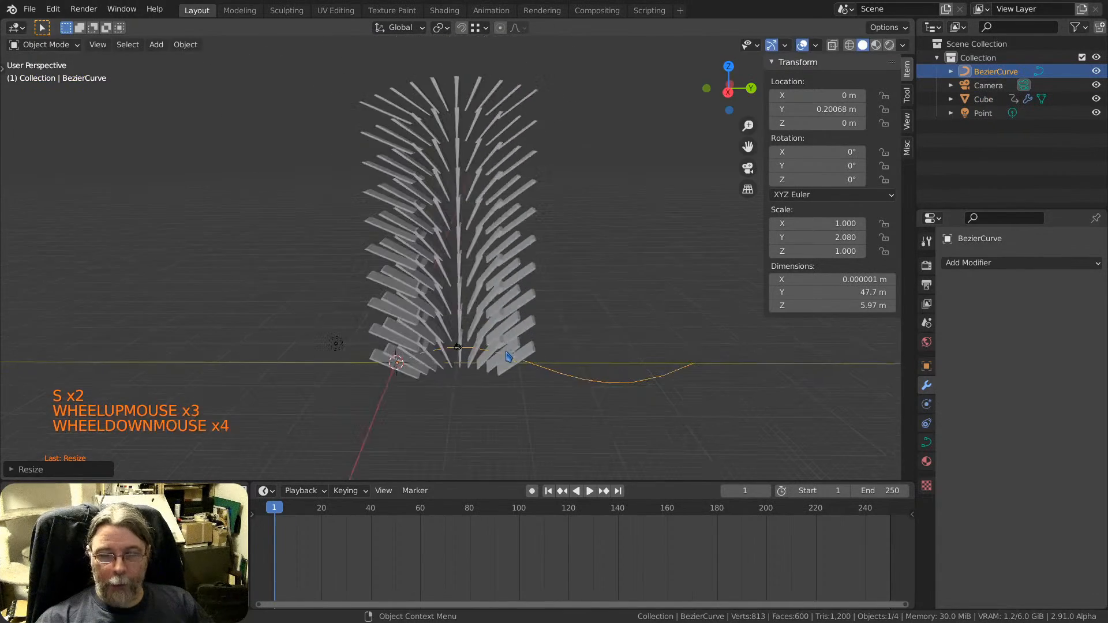
middle_click_drag(511, 357, 510, 333)
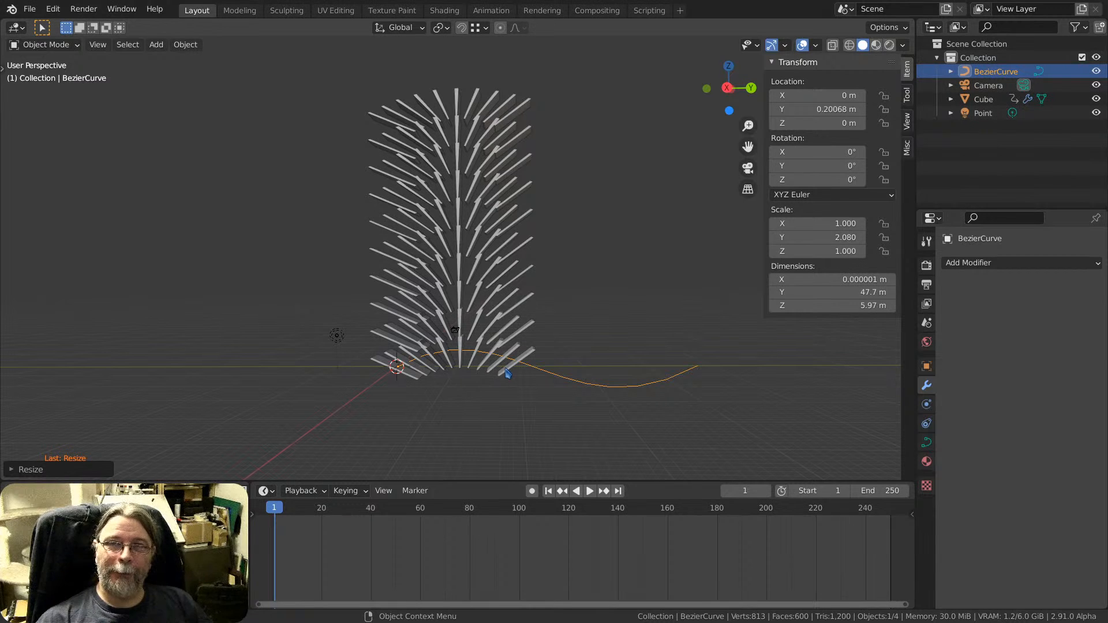
Apply the Bezier curve's rotation and scale and check how the bars spread along it.
key("ctrl+a")
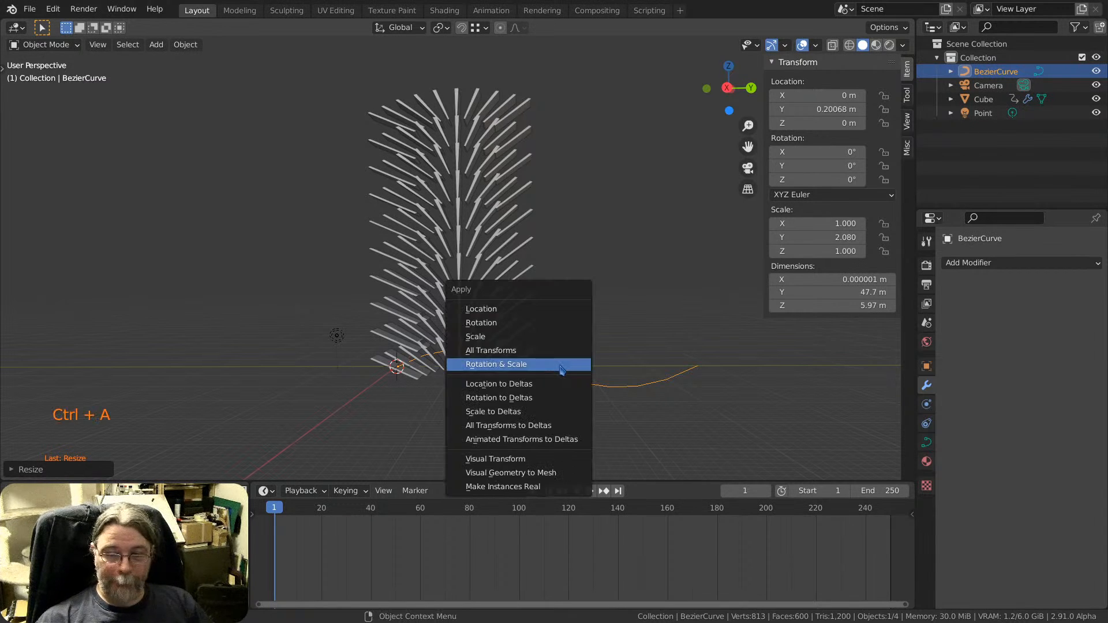
left_click(552, 368)
scroll(551, 370, "down", 3)
middle_click_drag(551, 369, 520, 390, "shift")
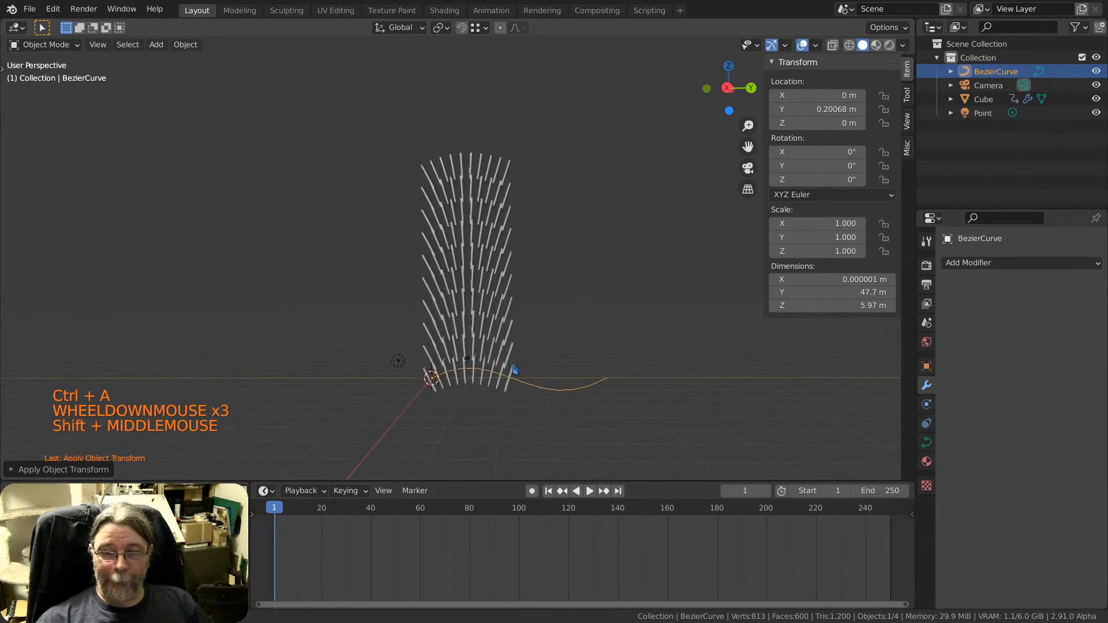
scroll(510, 372, "up", 2)
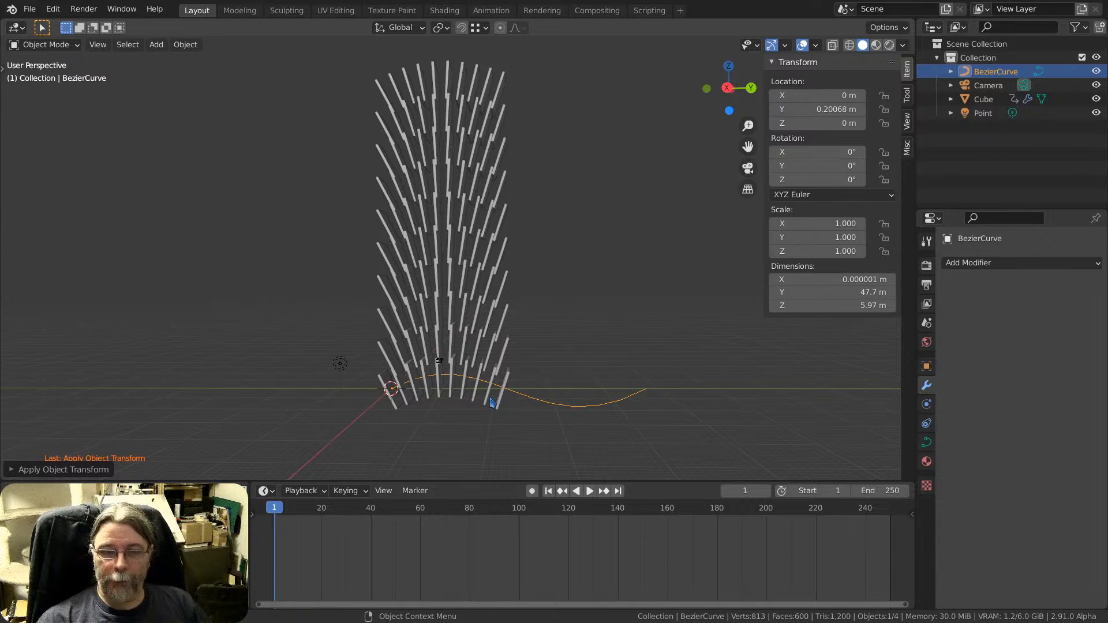
scroll(506, 395, "up", 4)
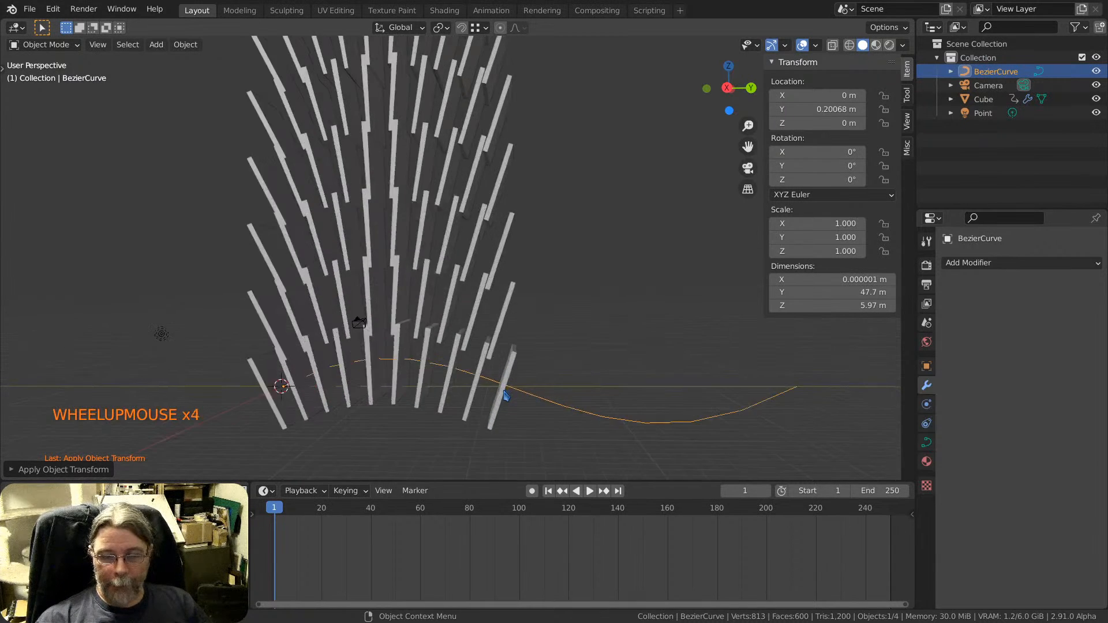
scroll(506, 395, "down", 4)
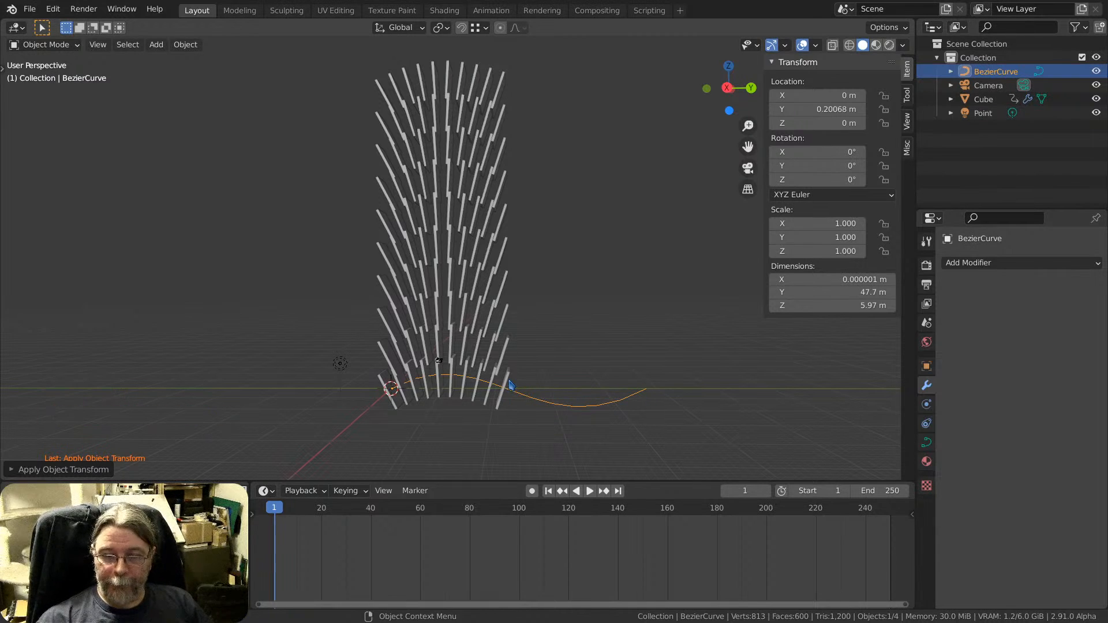
Set the cube's second Array modifier's relative Y factor to 12.19 to spread the bars along the lengthened curve.
left_click(507, 384)
left_click_drag(1033, 395, 1101, 395)
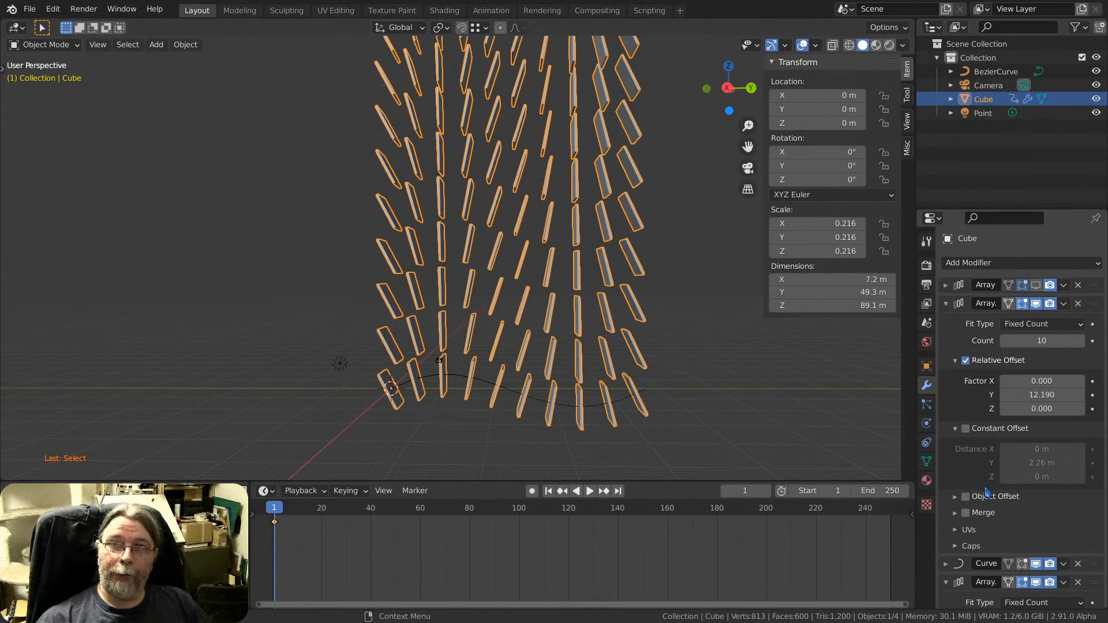
scroll(389, 429, "down", 3)
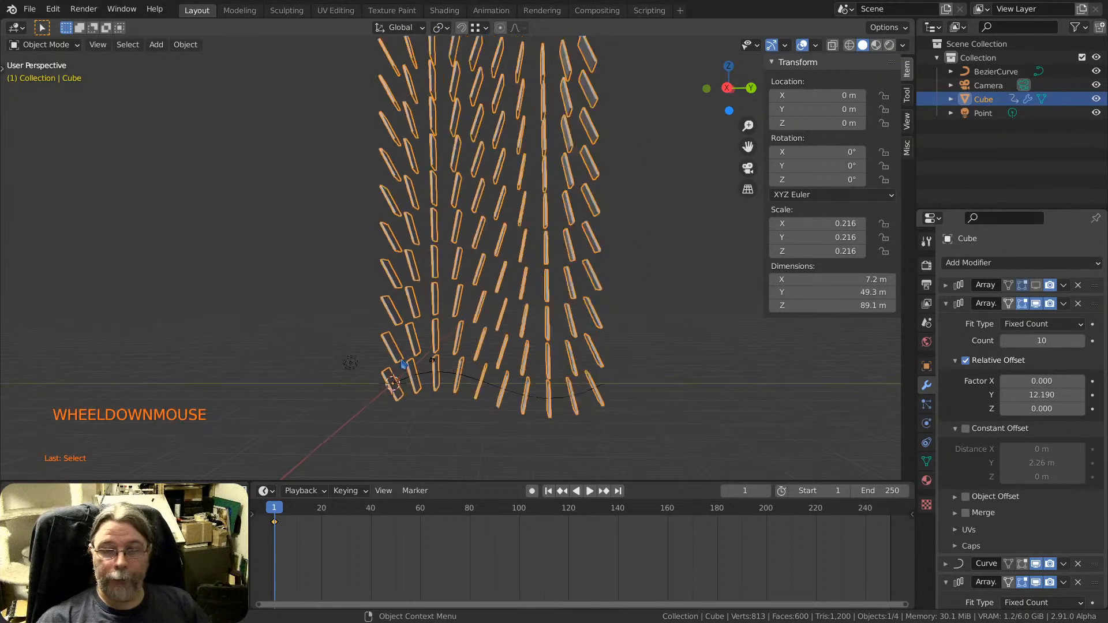
middle_click_drag(388, 429, 493, 407, "shift")
scroll(479, 407, "up", 1)
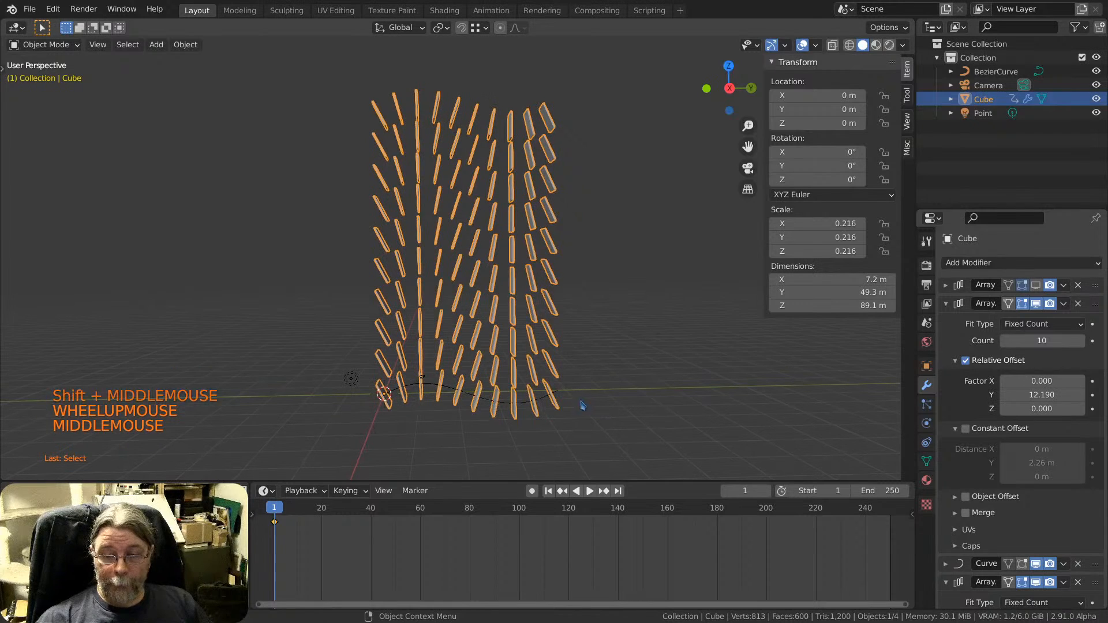
Compare the Bezier curve with the cube's widened wall of bars from several angles.
left_click(543, 397)
scroll(537, 401, "up", 3)
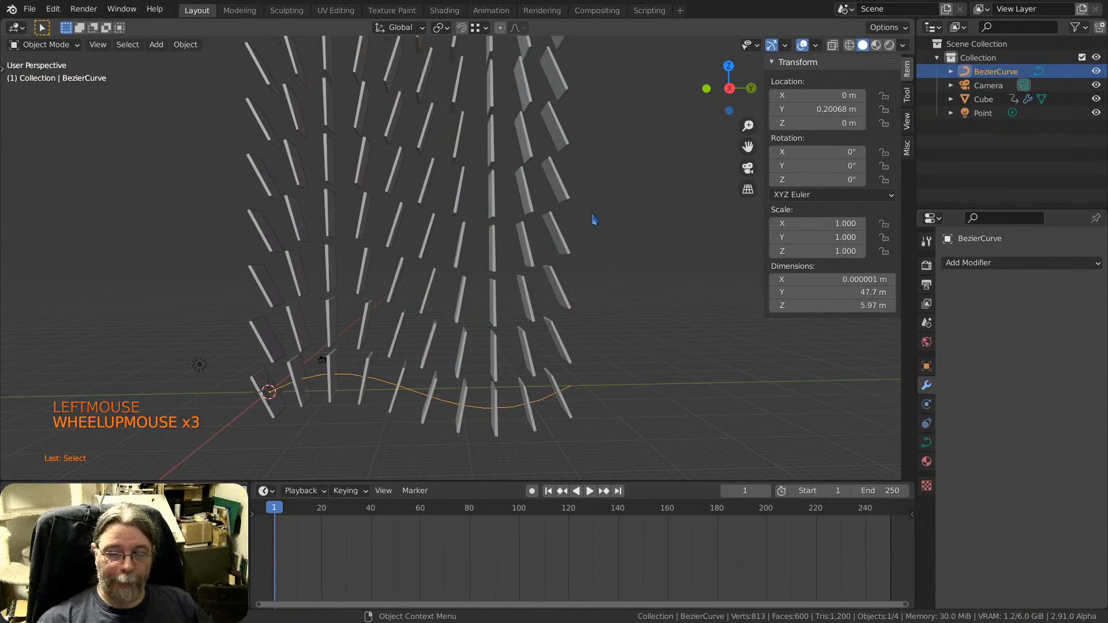
left_click(557, 234)
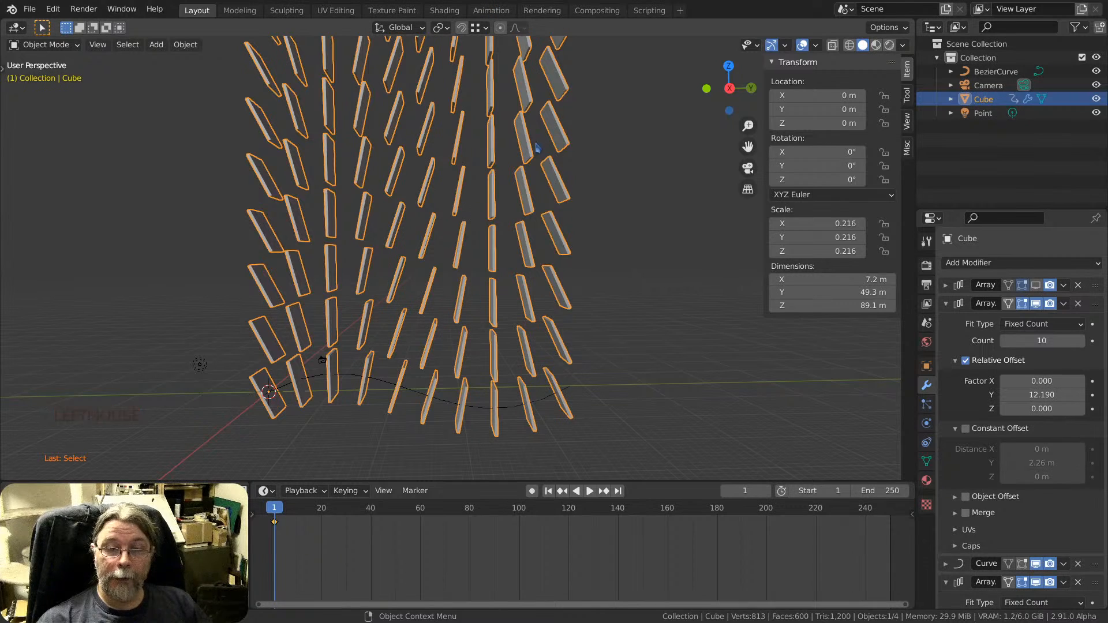
scroll(469, 280, "down", 3)
middle_click_drag(431, 329, 430, 352, "shift")
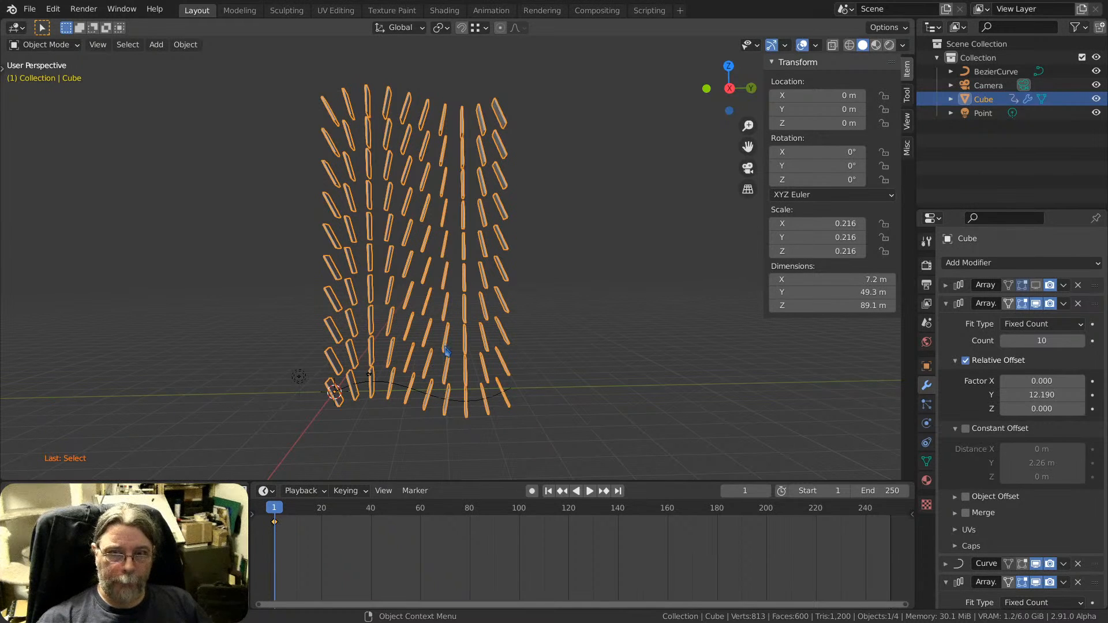
middle_click_drag(451, 343, 428, 362)
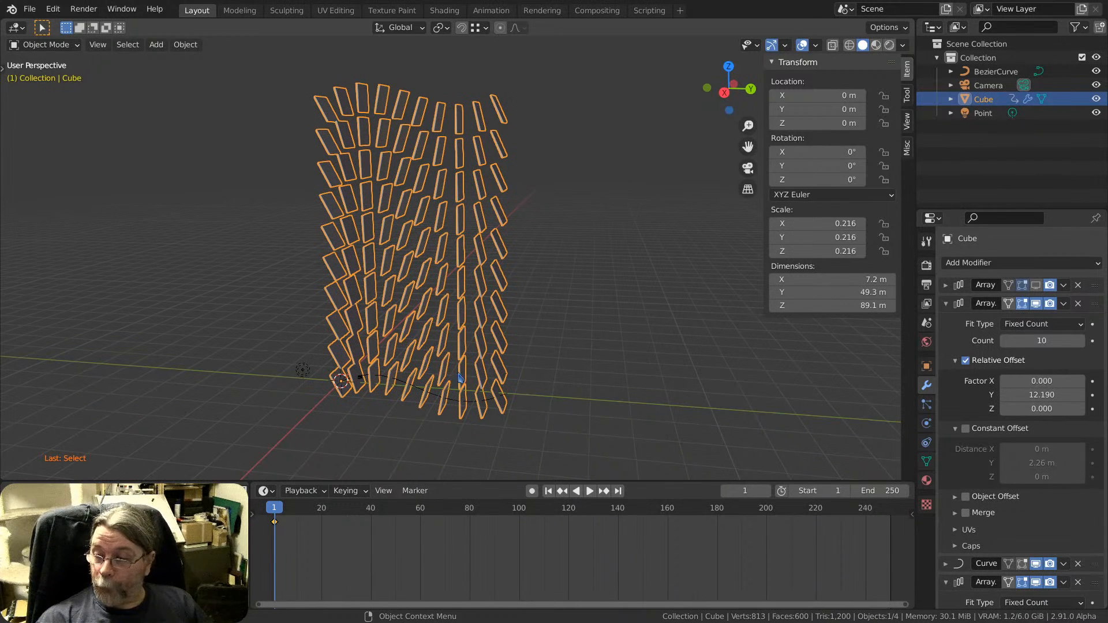
middle_click_drag(428, 338, 469, 392)
scroll(492, 288, "up", 2)
Duplicate all the Bezier curve's control points along Y in Edit Mode, placing the copy so it starts at the original's end.
left_click(515, 398)
key("Tab")
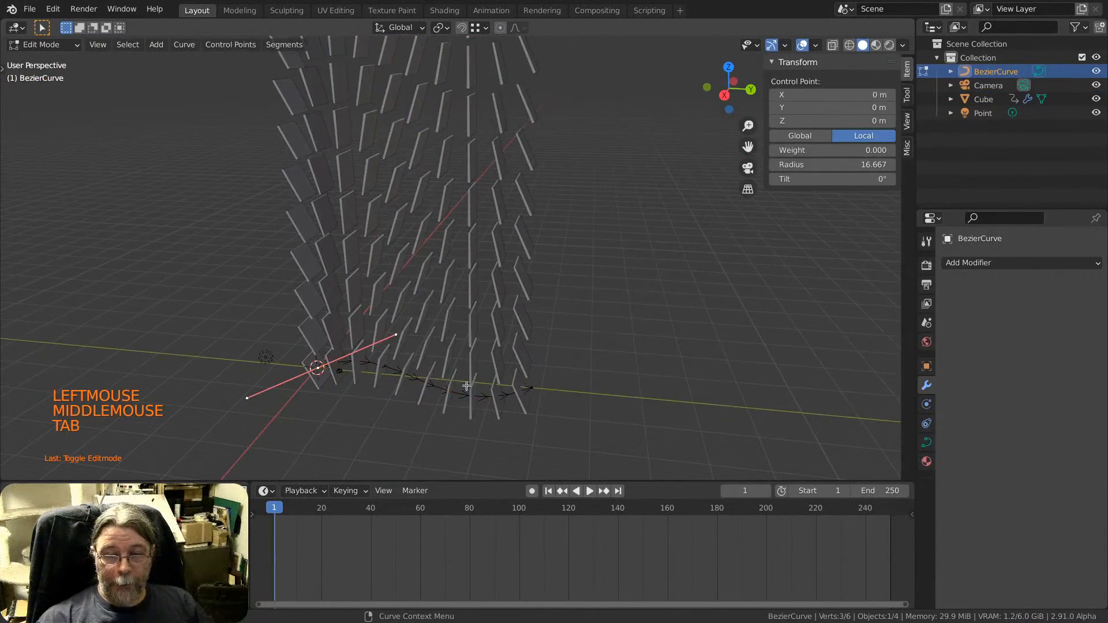
key("a")
key("a")
key("a")
key("a")
key("a")
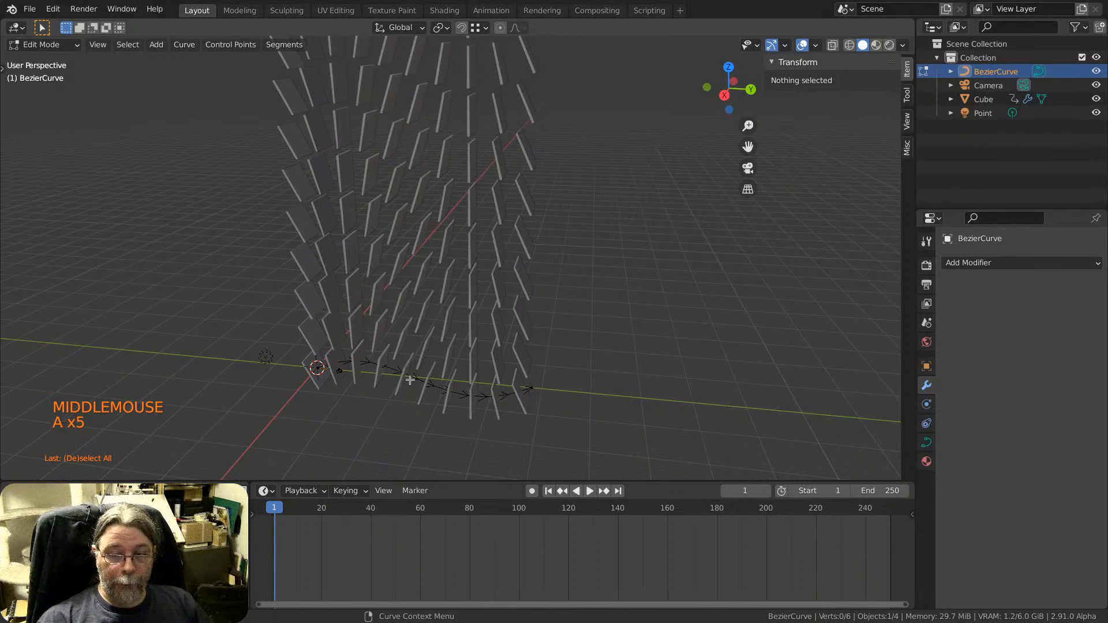
key("a")
key("shift+d")
key("y")
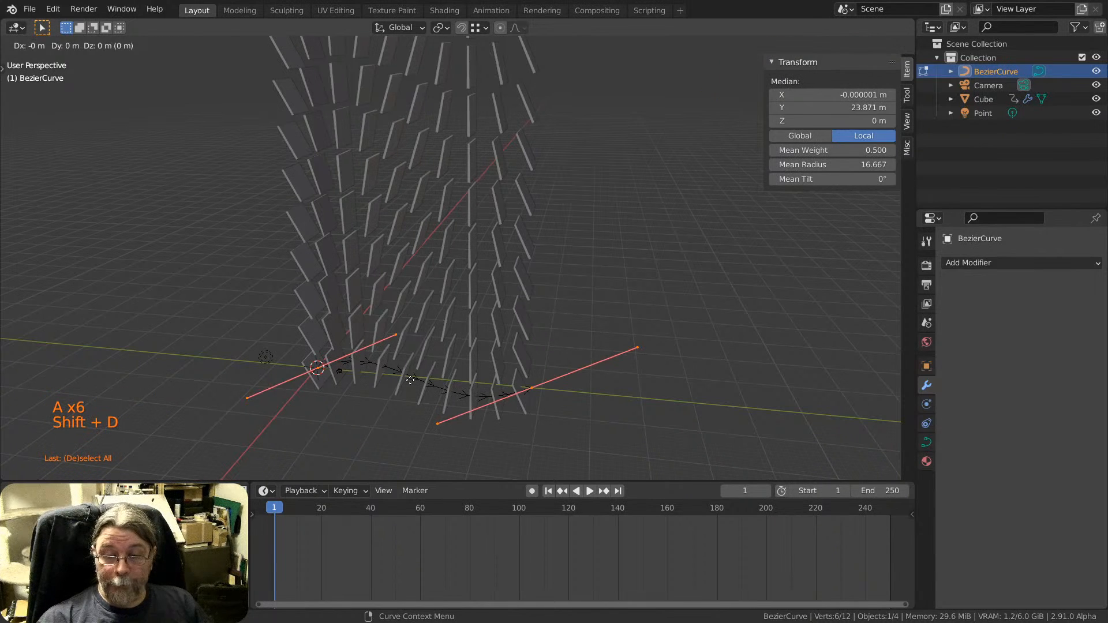
left_click(638, 393)
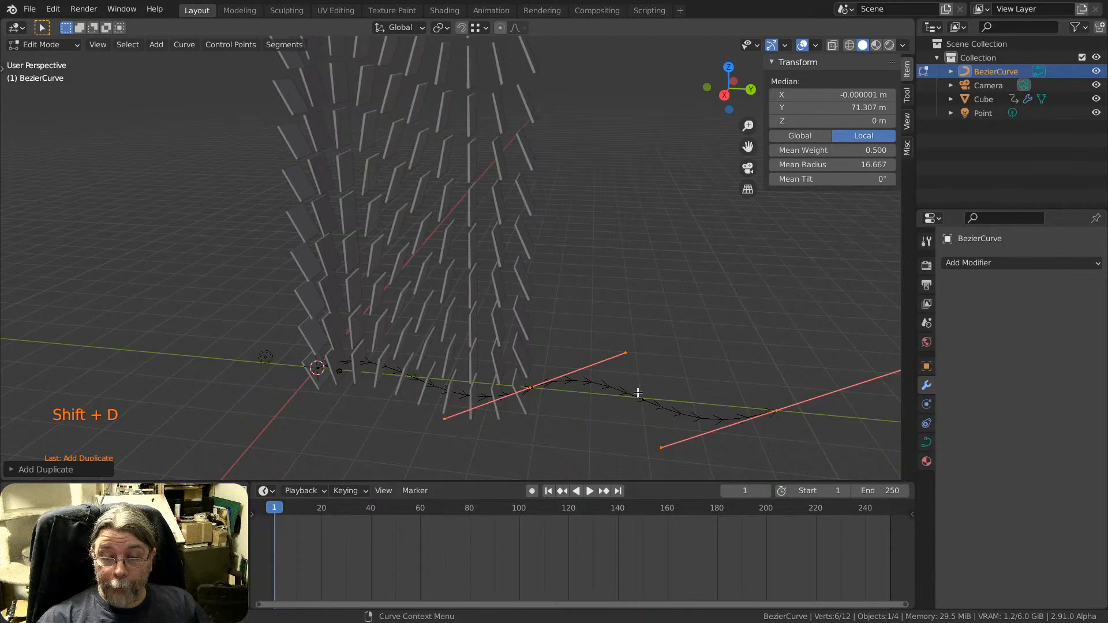
Move the duplicated Bezier segment so its start control point lines up exactly with the original segment's end.
scroll(543, 387, "up", 12)
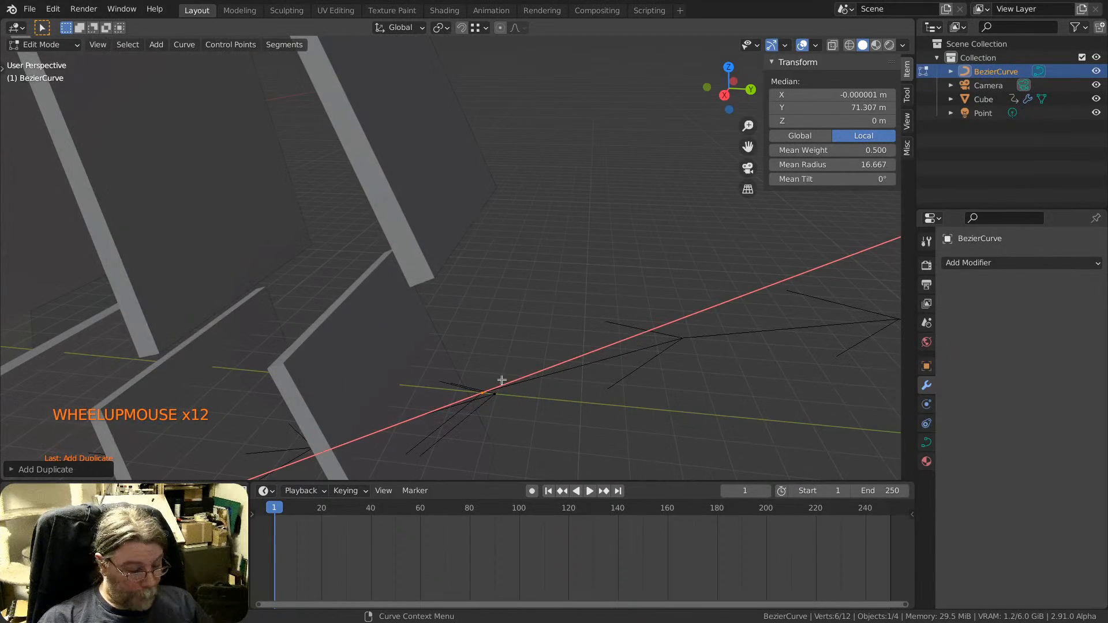
key("g")
left_click(495, 393)
scroll(532, 381, "down", 5)
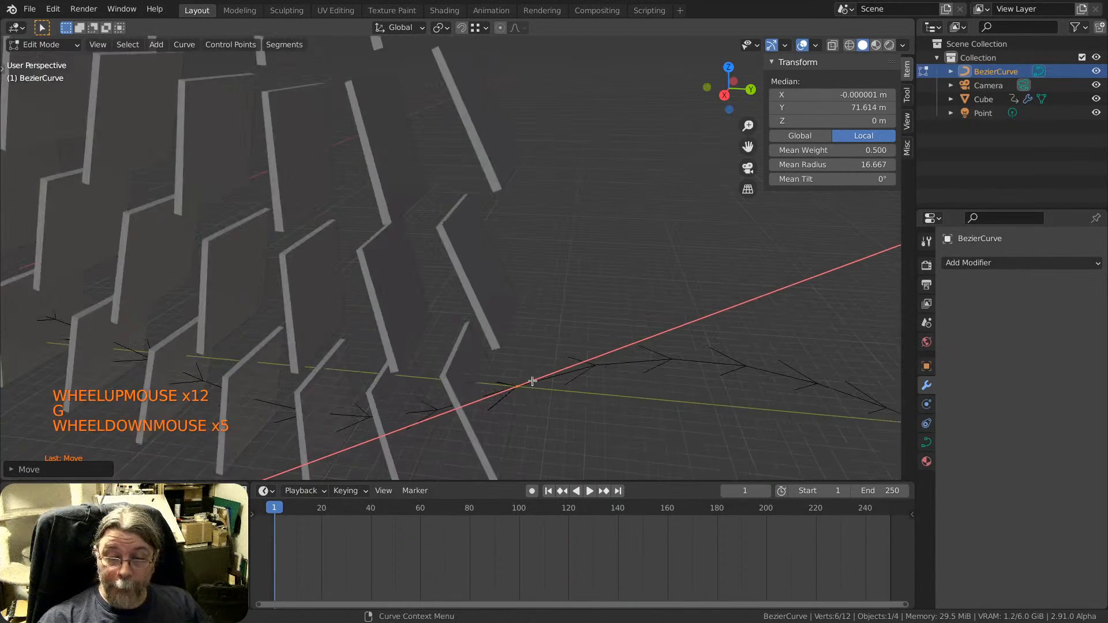
scroll(532, 381, "down", 10)
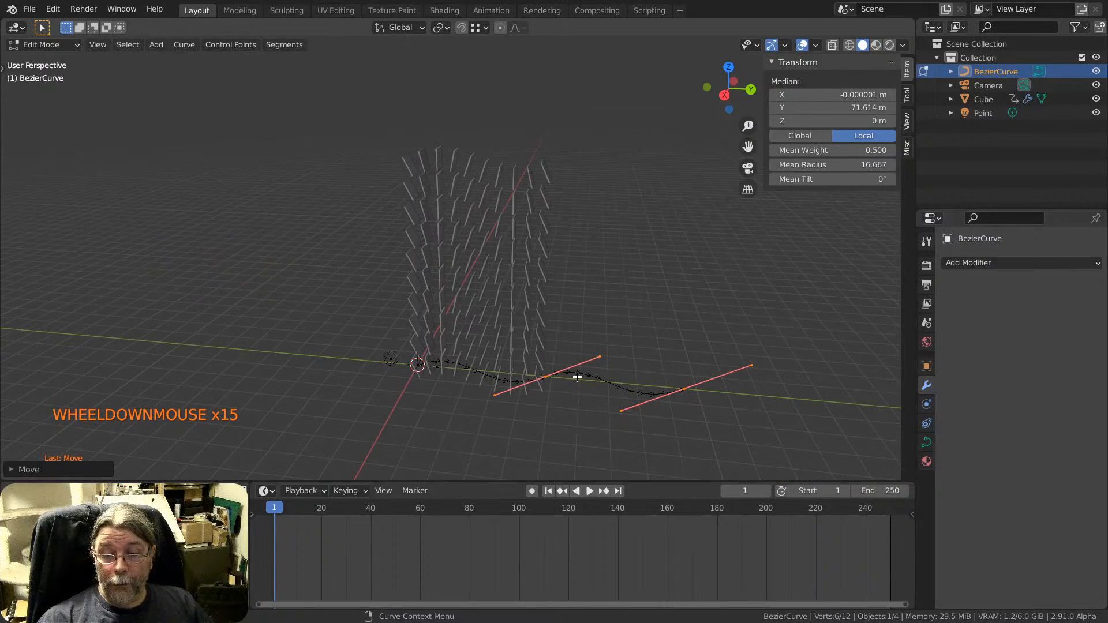
Try moving the whole Bezier curve object along Y in Object Mode to see how the bars react to the added segment.
key("a")
key("a")
key("Tab")
key("g")
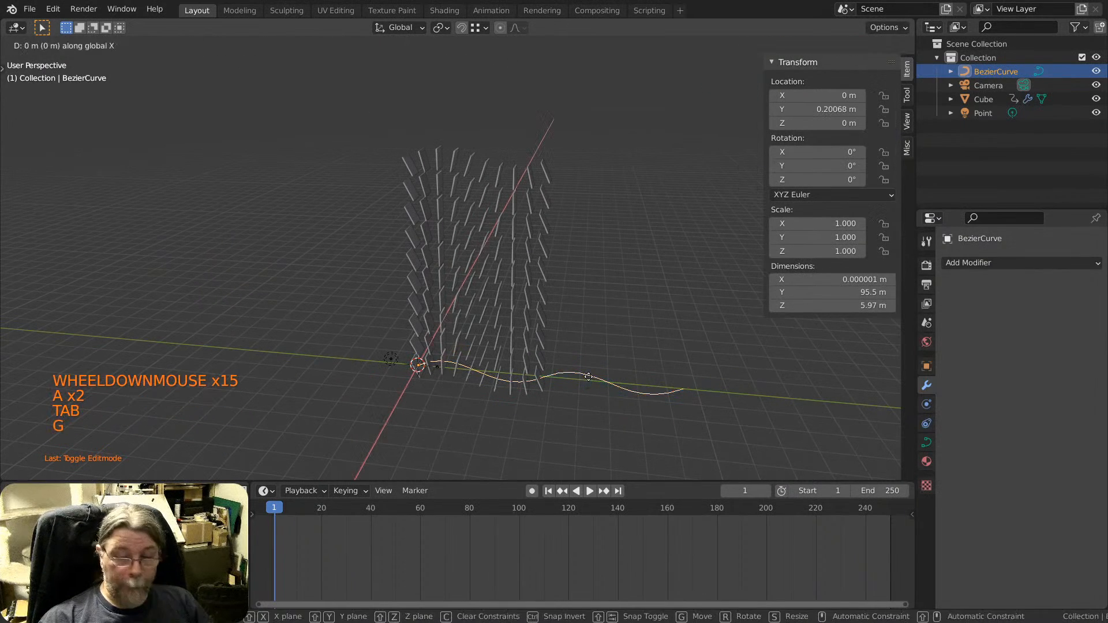
right_click(564, 372)
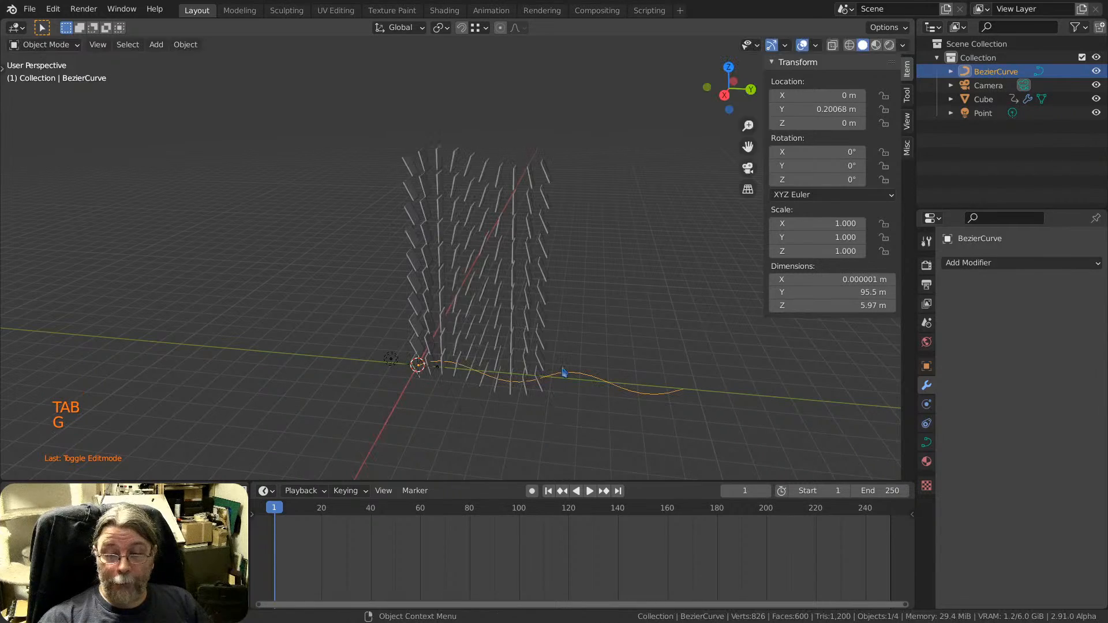
key("g")
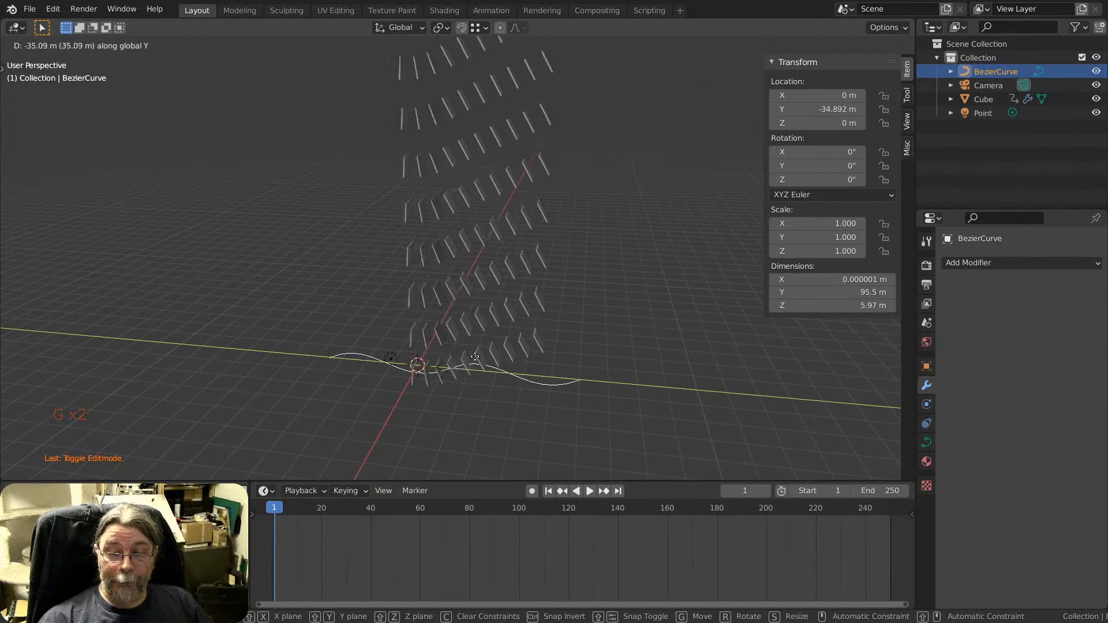
left_click(537, 383)
Select all of the Bezier curve's control points in Edit Mode and try to merge them.
scroll(539, 384, "up", 3)
scroll(539, 384, "up", 3)
key("Tab")
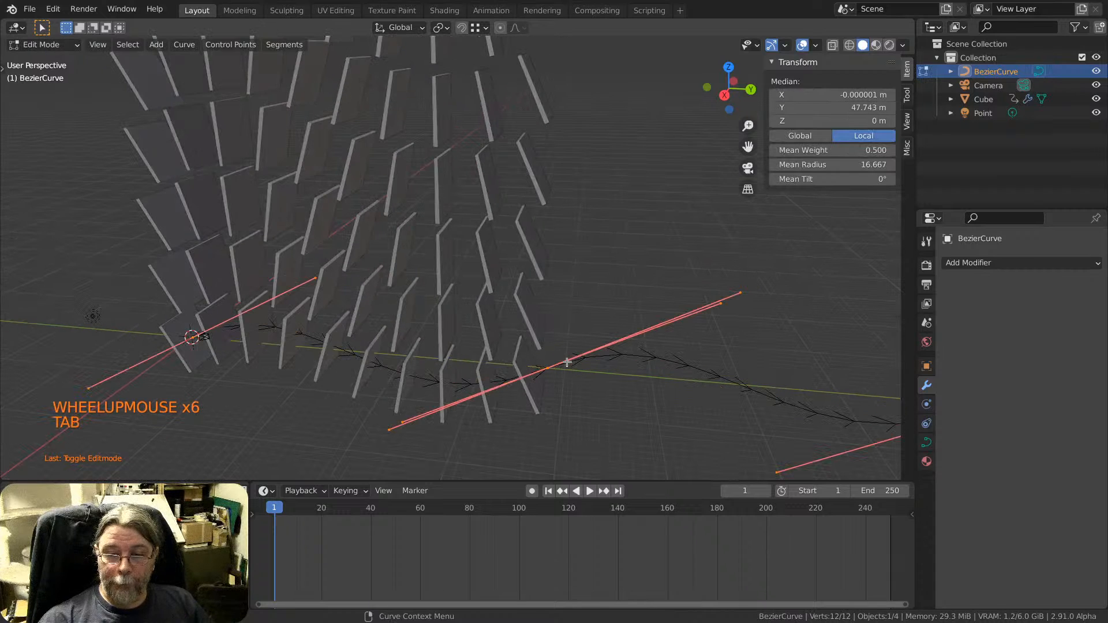
key("a")
key("a")
key("a")
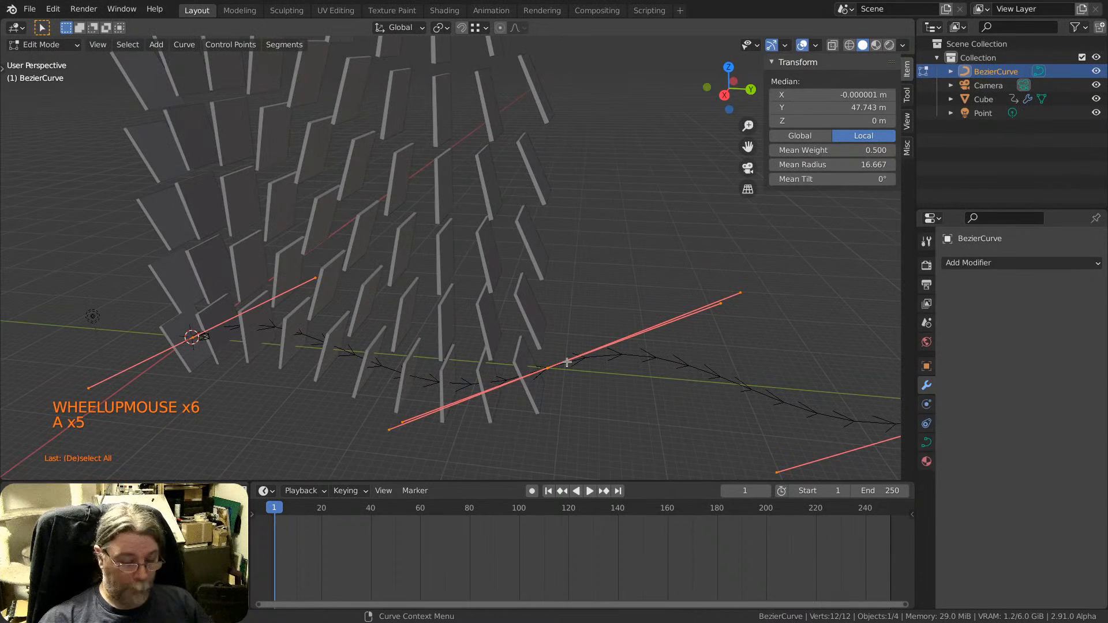
key("m")
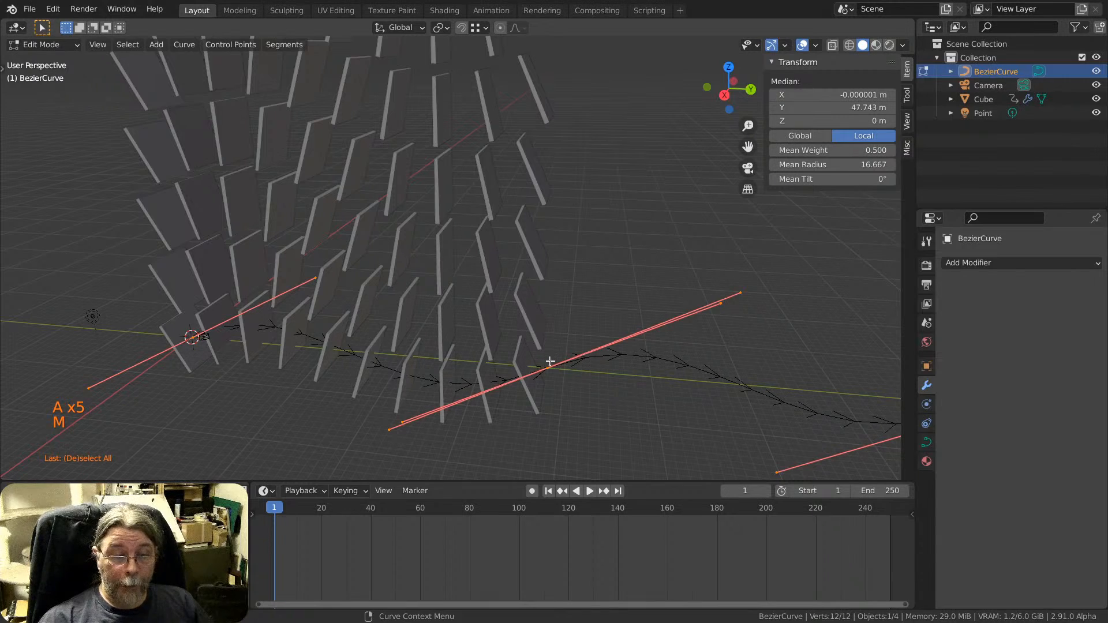
key("m")
Shift the duplicate's start control point slightly away from the original's end point, select both and try to merge them.
scroll(548, 374, "up", 6)
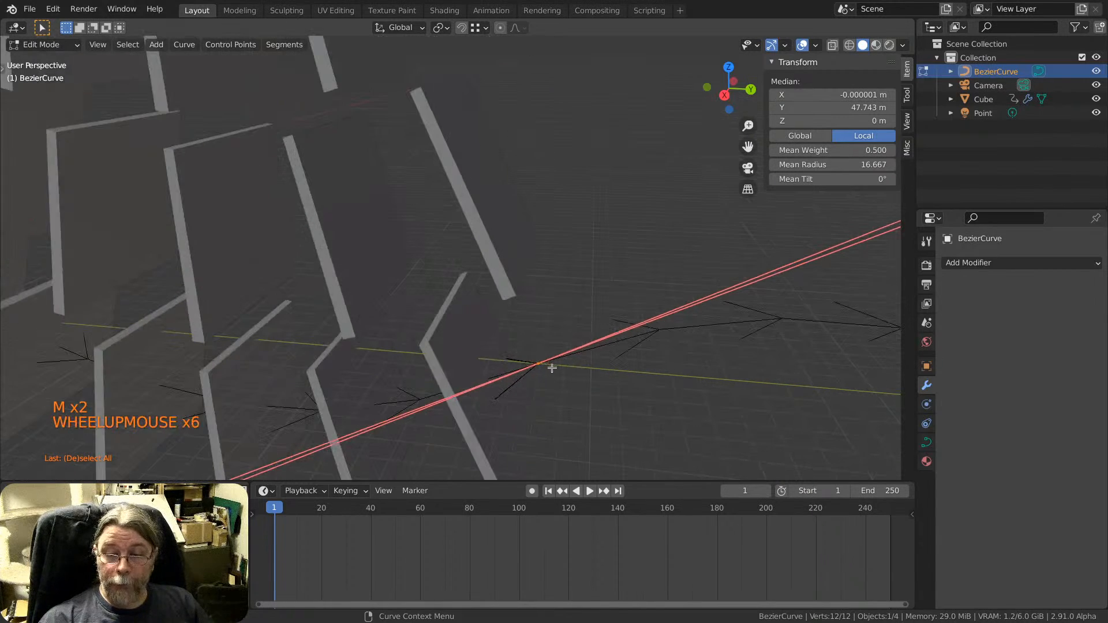
left_click(548, 376)
key("g")
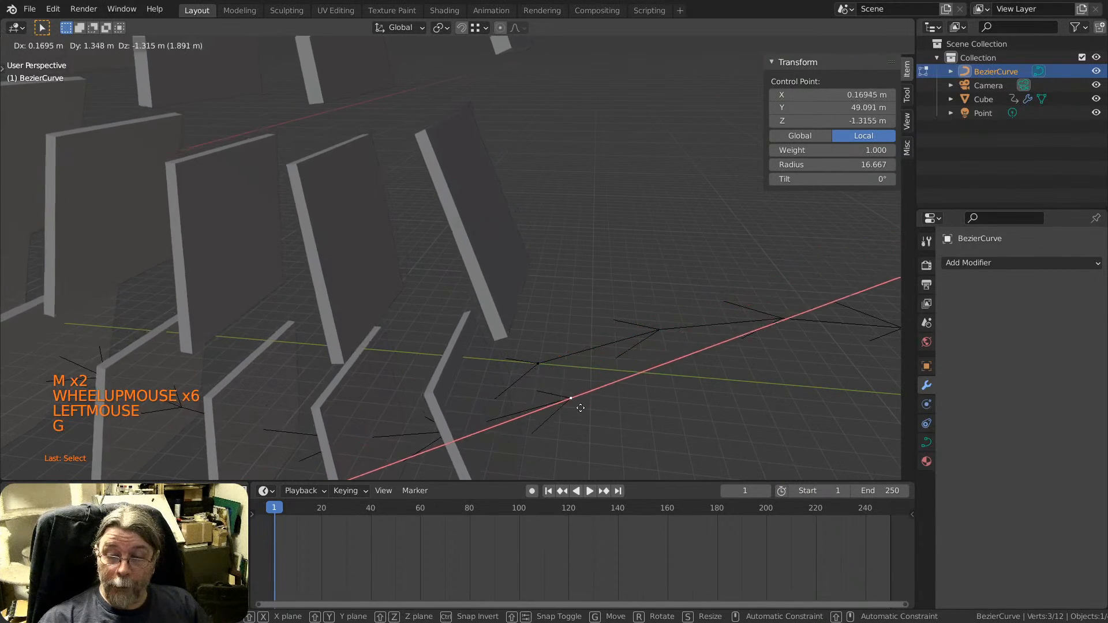
right_click(557, 416)
scroll(546, 362, "up", 1)
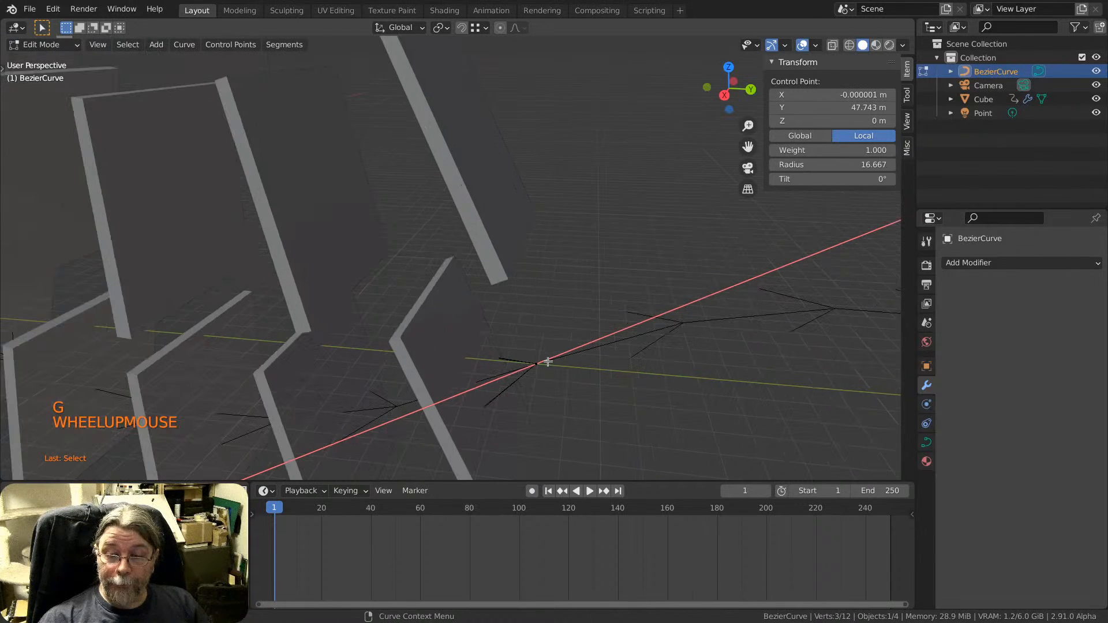
left_click(535, 371)
key("g")
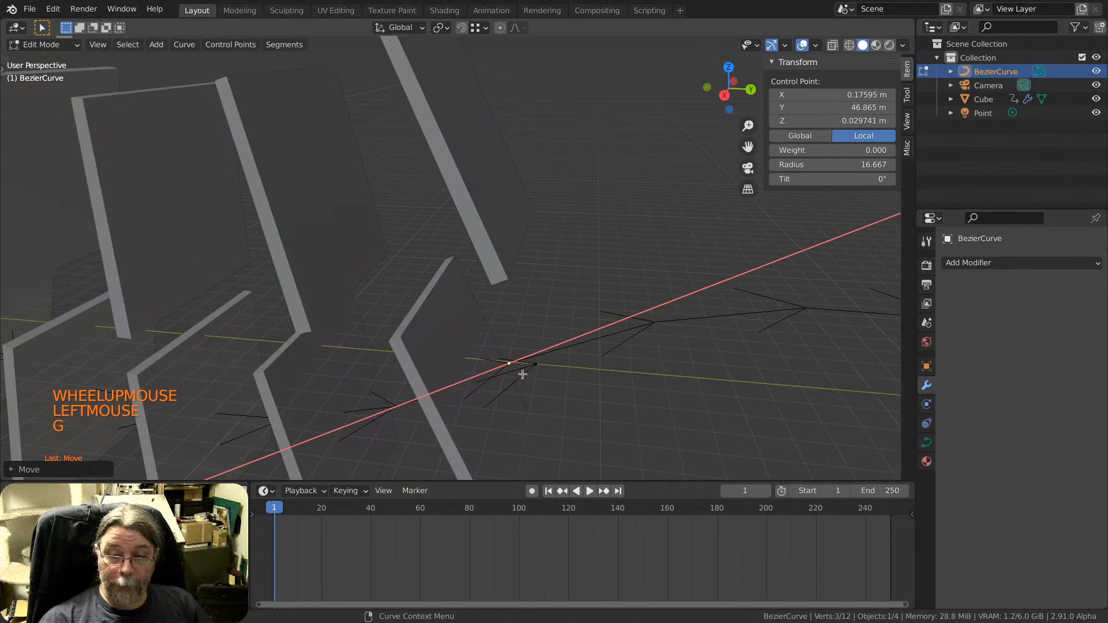
left_click(543, 378, "shift")
key("m")
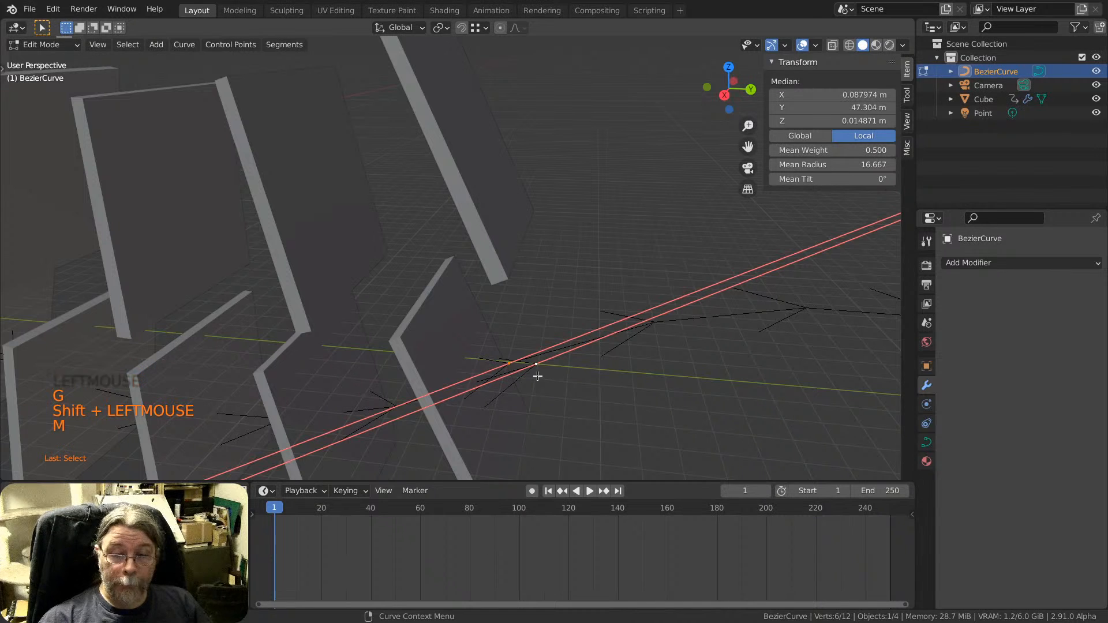
Move the duplicate's start control point back onto the original's end point and check the curve in Object Mode.
left_click(514, 368)
left_click(508, 367)
key("g")
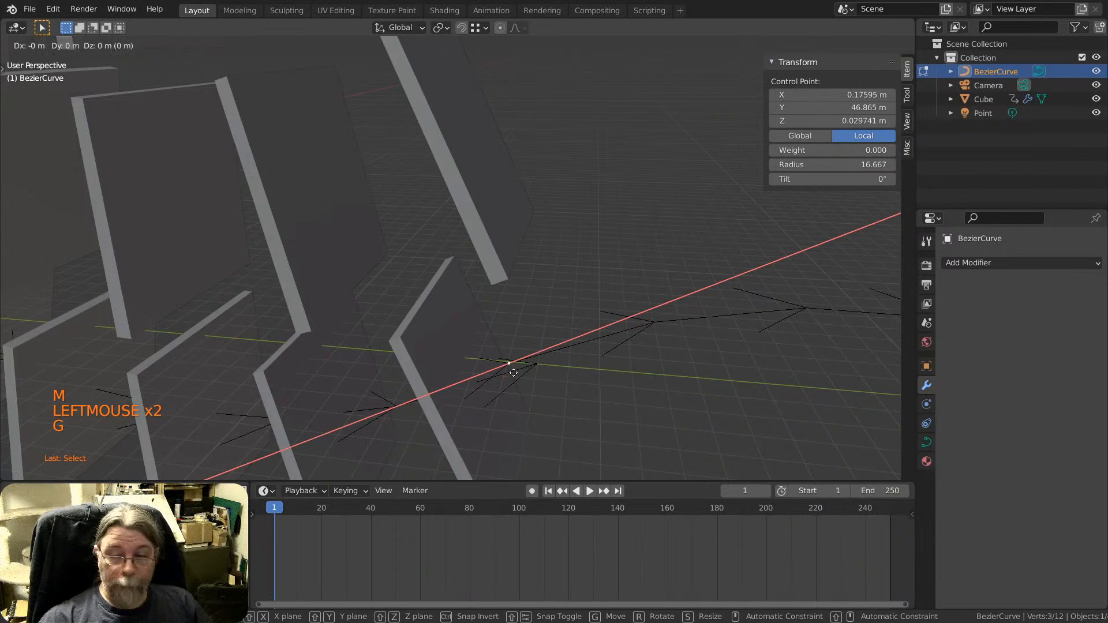
left_click(537, 365)
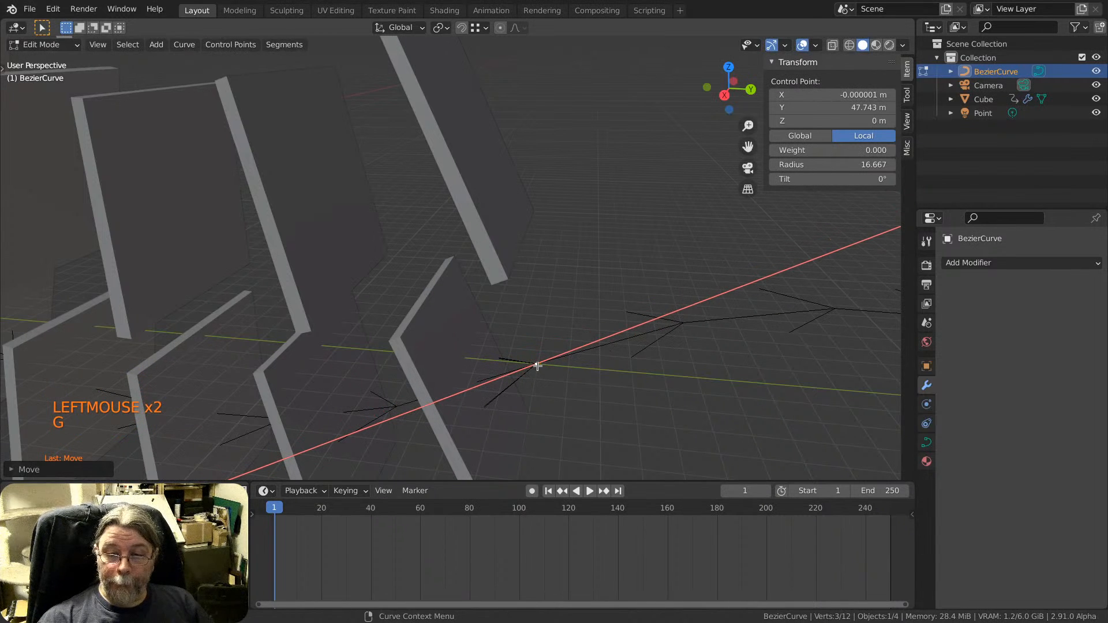
key("Tab")
key("Tab")
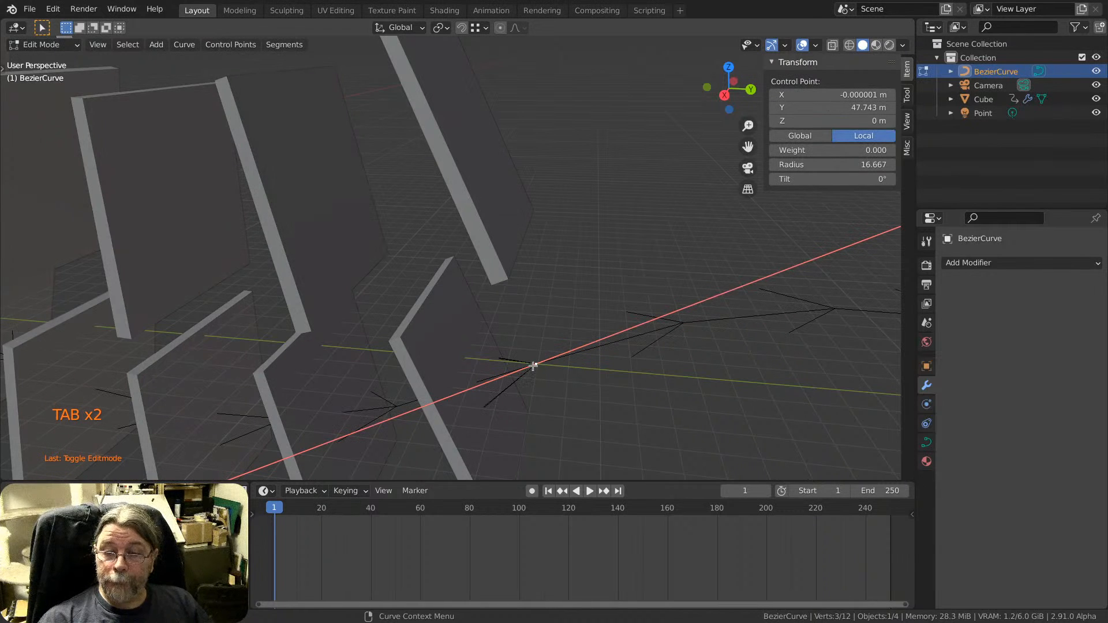
key("Tab")
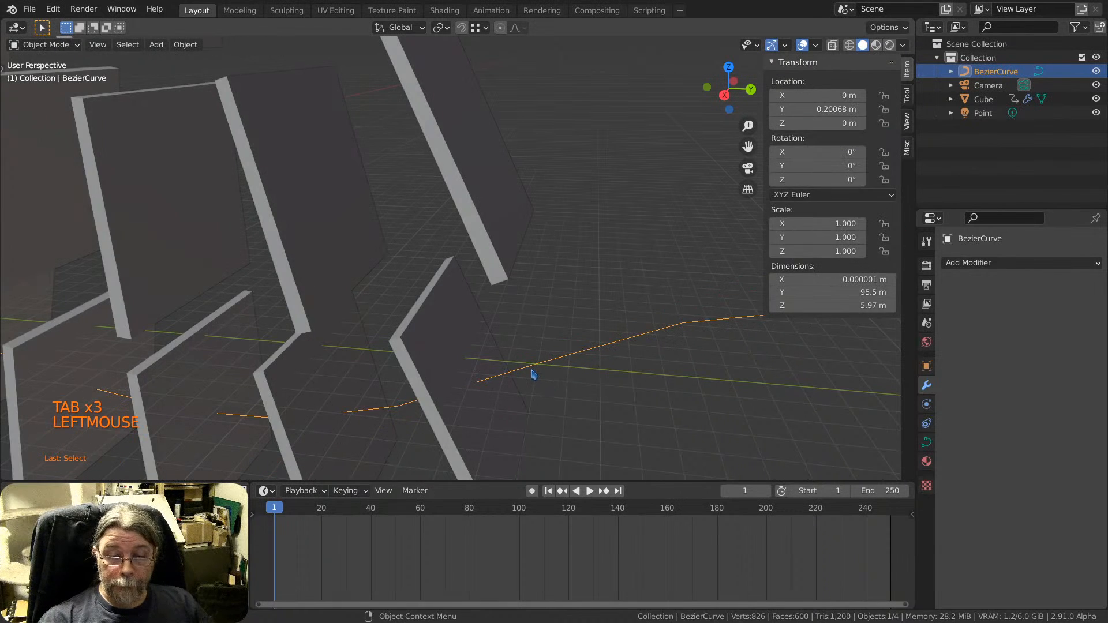
Return to Edit Mode and move the duplicate's start control point off the original's end, to about 48.77 m along Y.
key("Tab")
left_click(541, 382)
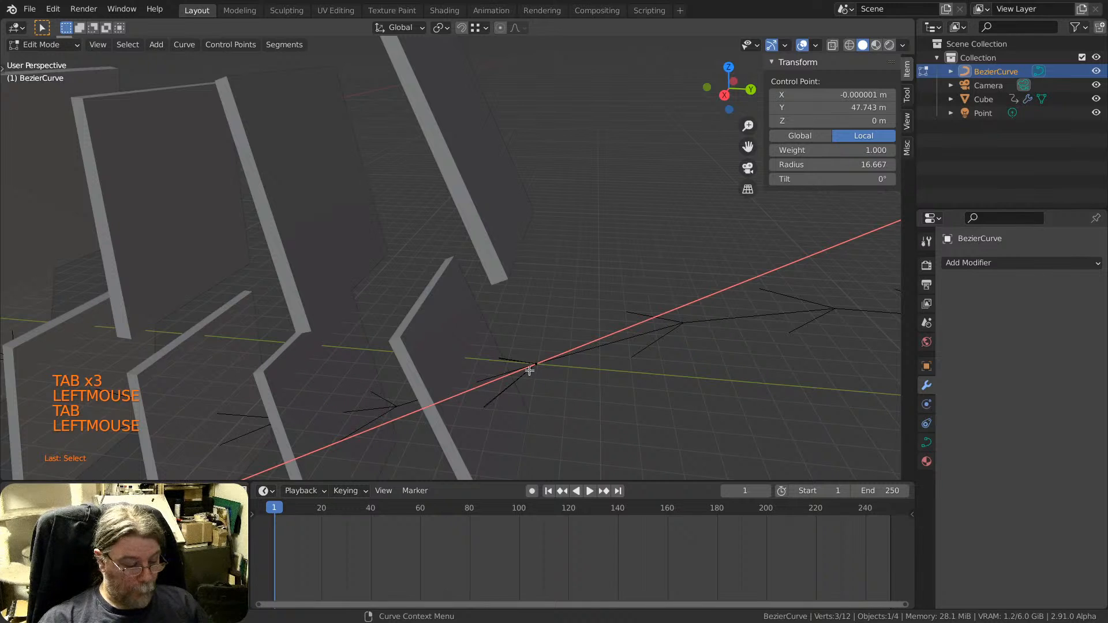
left_click(530, 370)
key("g")
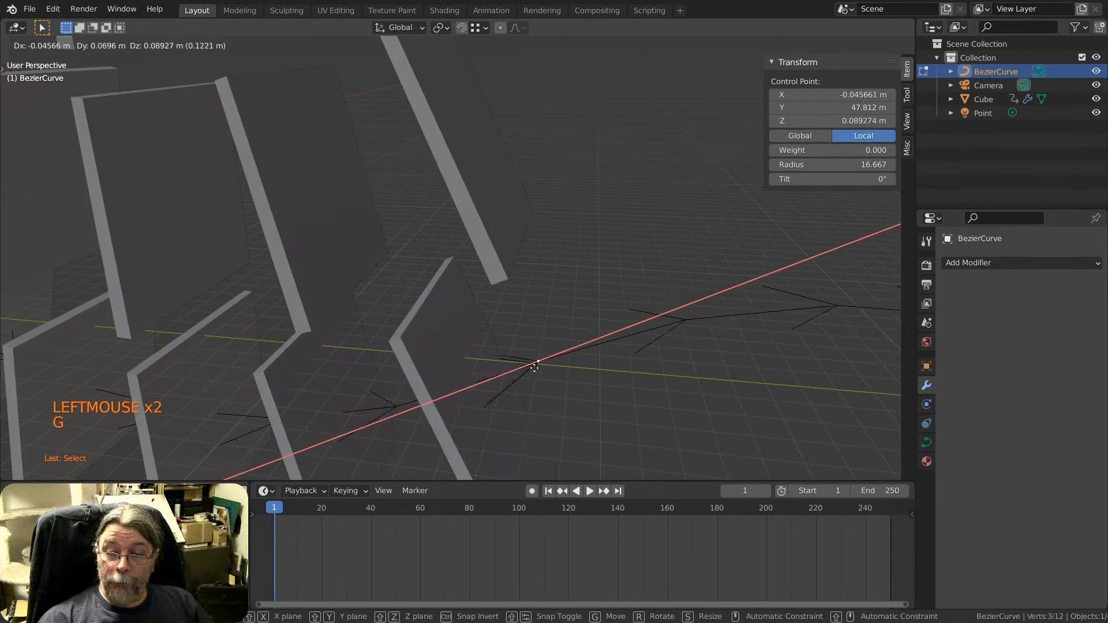
left_click(563, 372)
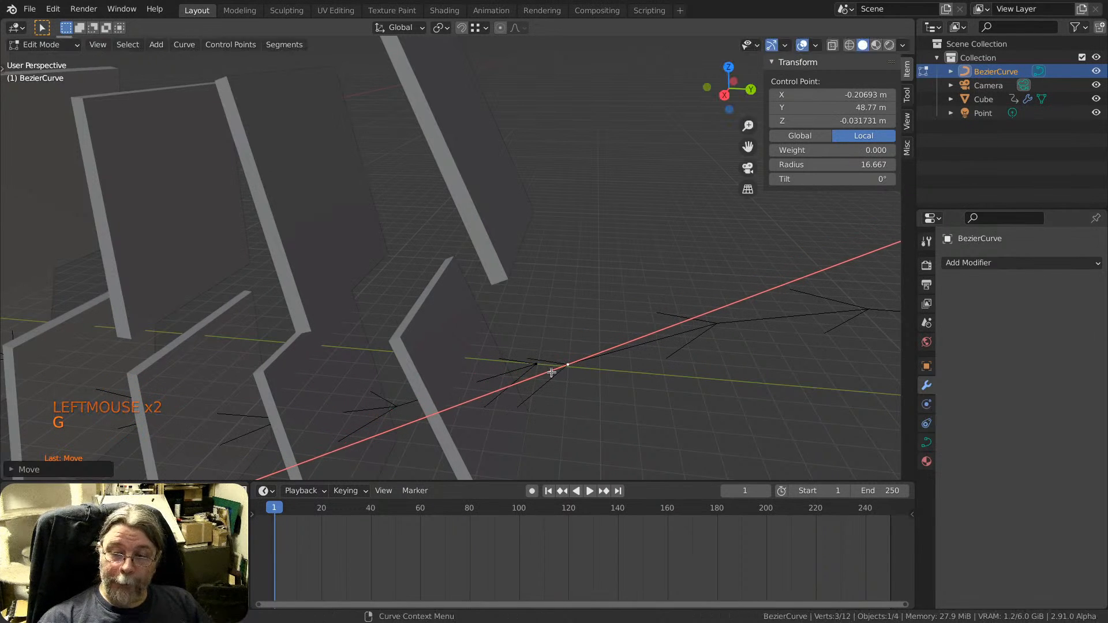
Select both neighbouring end points, try to merge them and look through the curve-editing commands for a joining option.
left_click(540, 368, "shift")
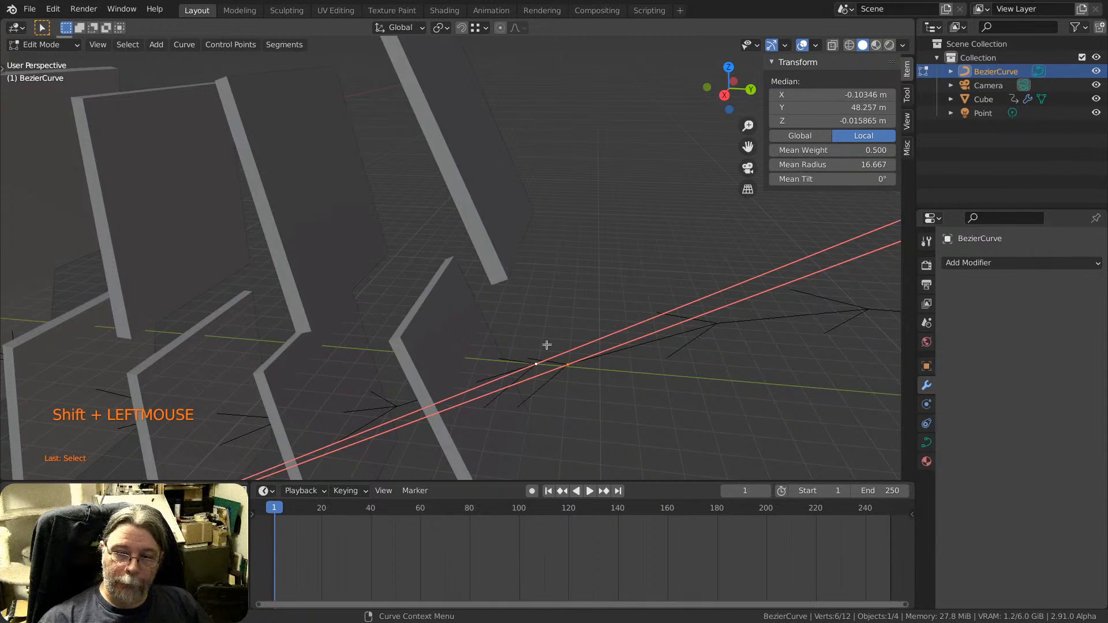
key("m")
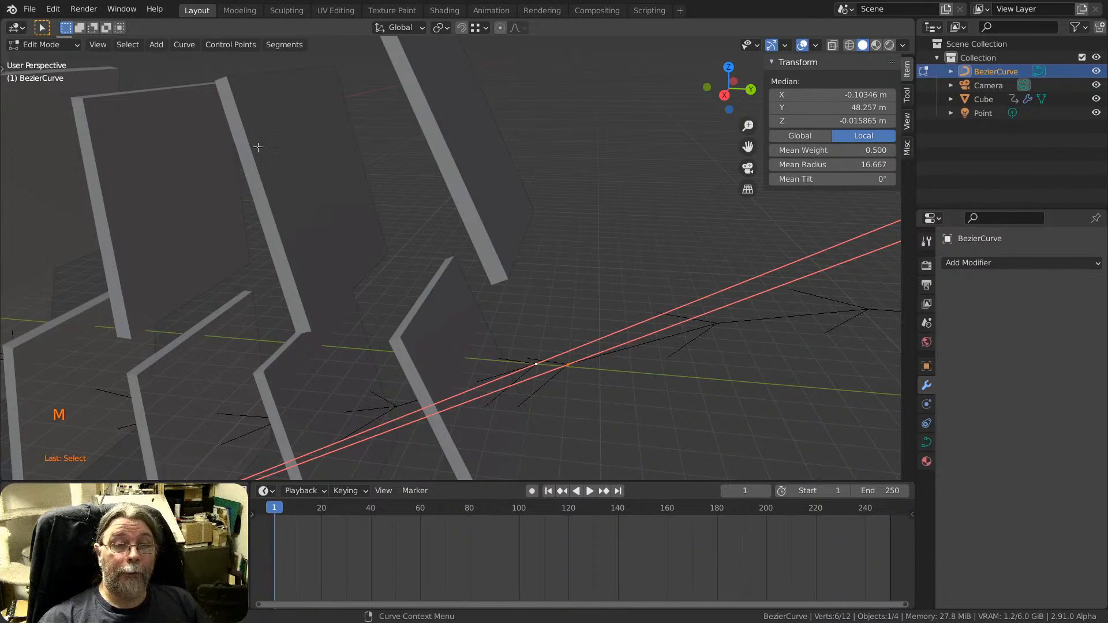
left_click(157, 45)
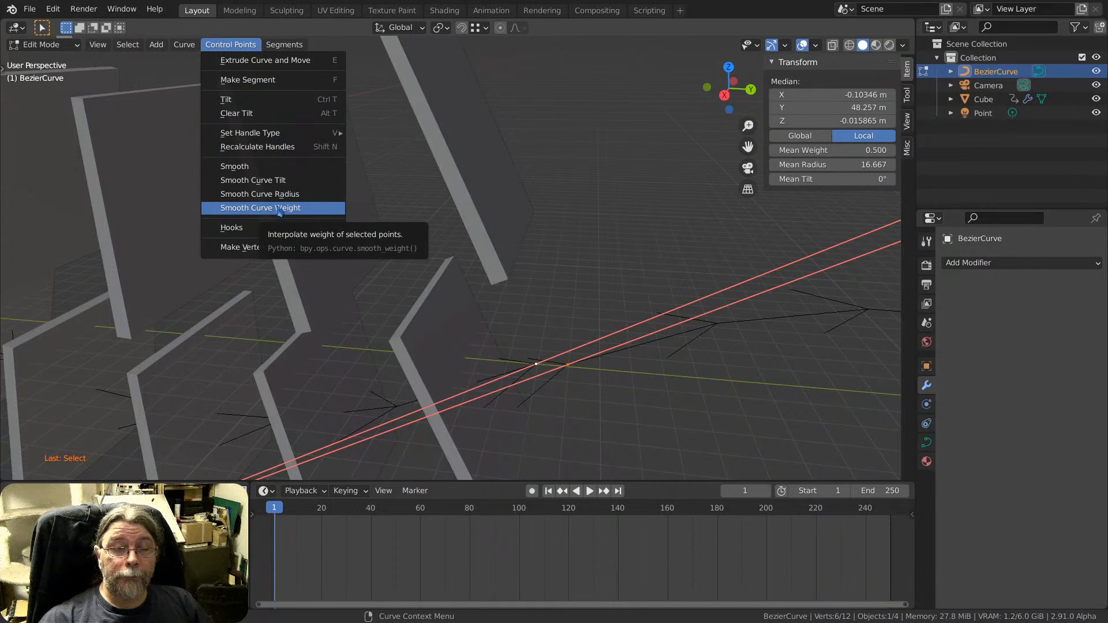
left_click(190, 48)
left_click(189, 48)
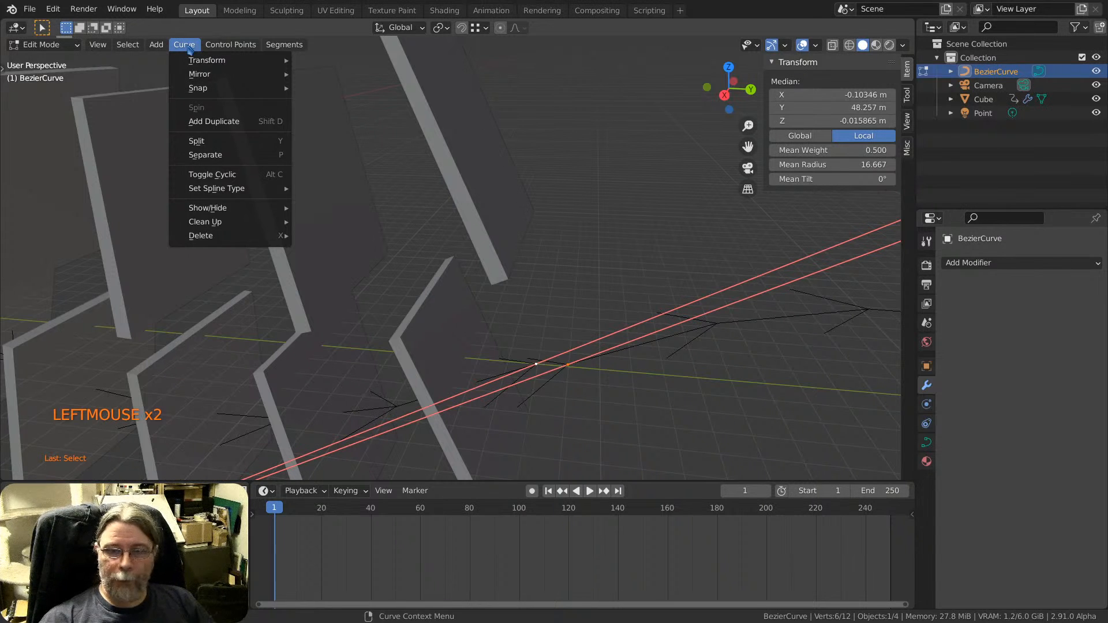
left_click(576, 268)
Select both control points of the duplicated segment and delete their vertices, keeping only the original curve.
left_click(567, 366)
scroll(643, 376, "down", 5)
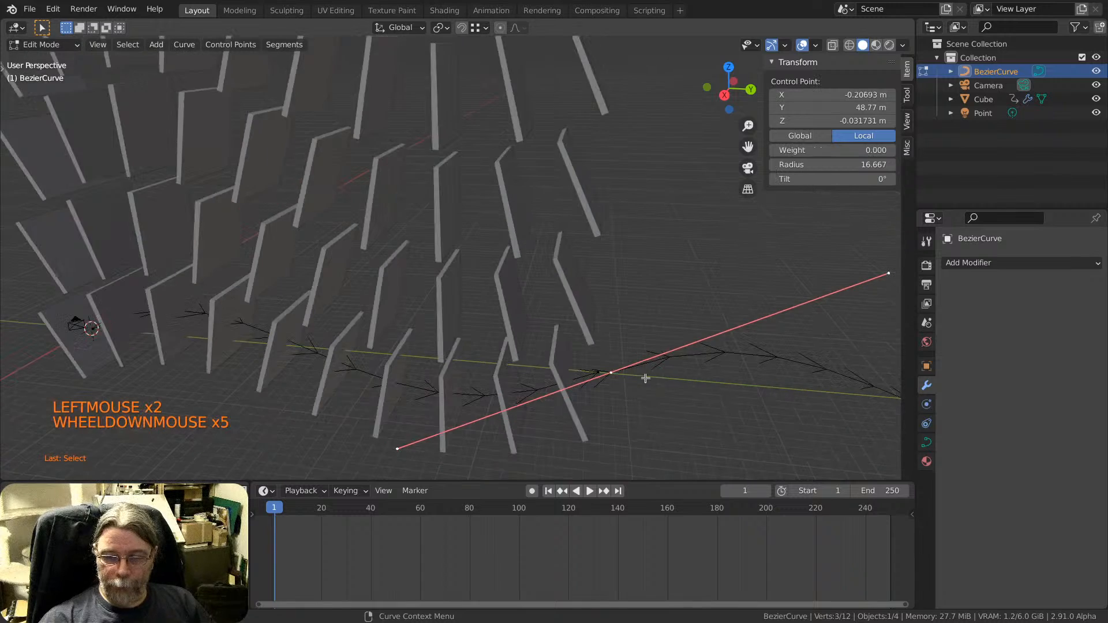
middle_click_drag(644, 375, 720, 376, "shift")
left_click(761, 372, "shift")
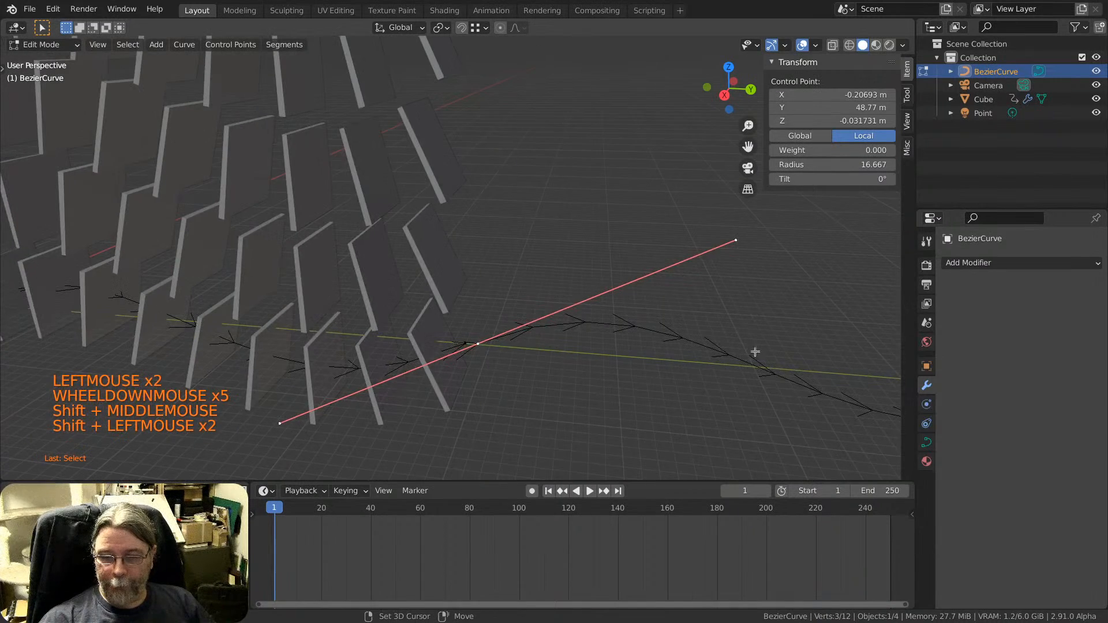
scroll(756, 351, "down", 5)
left_click_drag(772, 362, 871, 388, "shift")
left_click(893, 364, "shift")
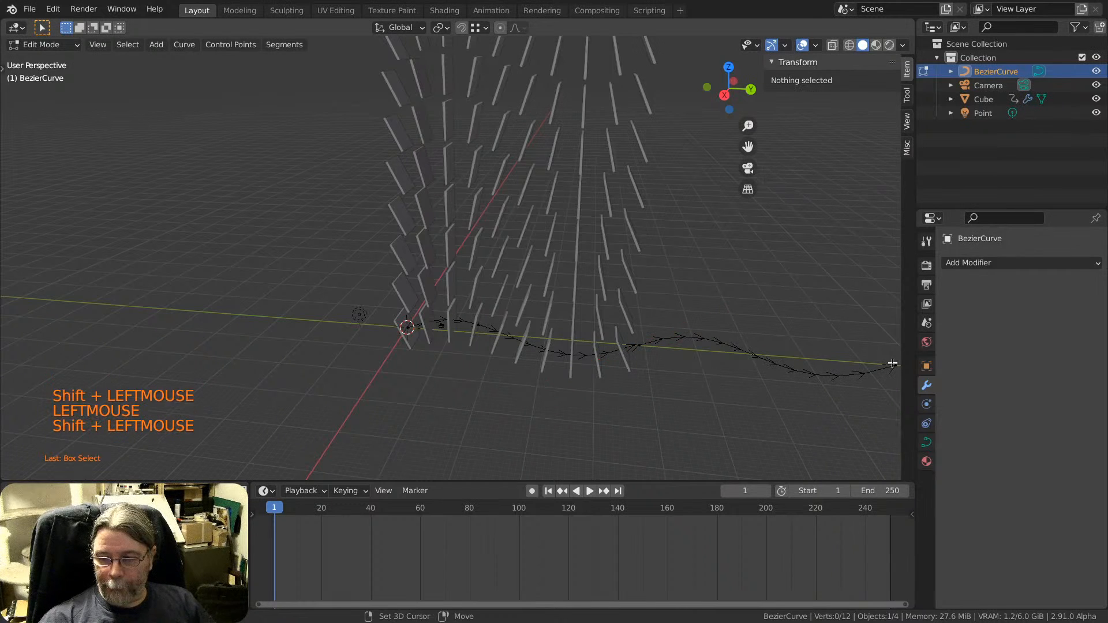
key("x")
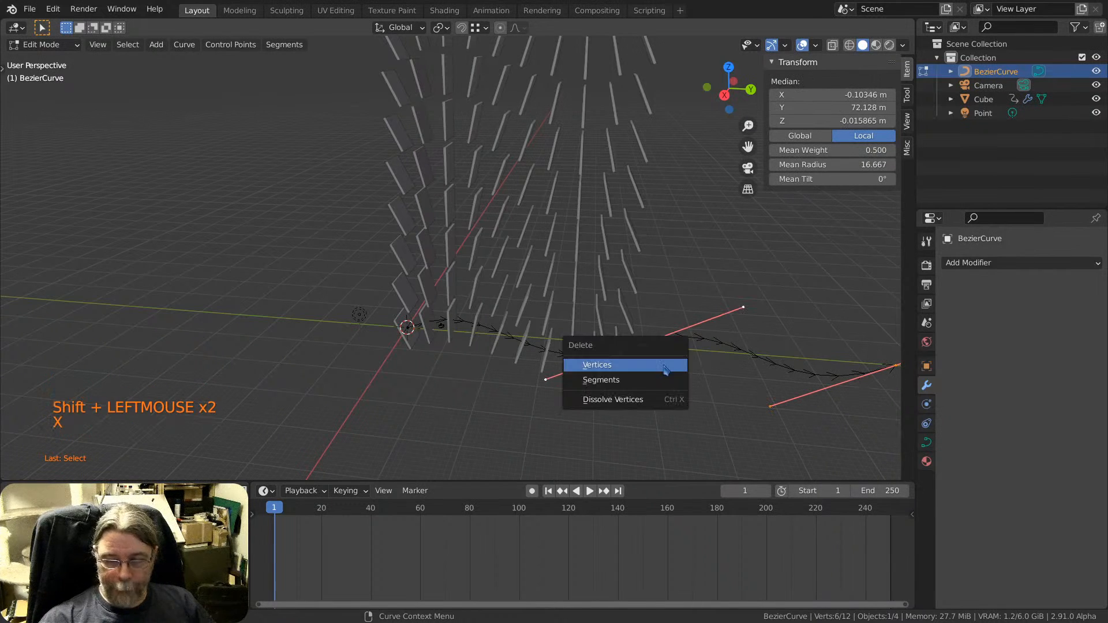
left_click(666, 365)
left_click(671, 367)
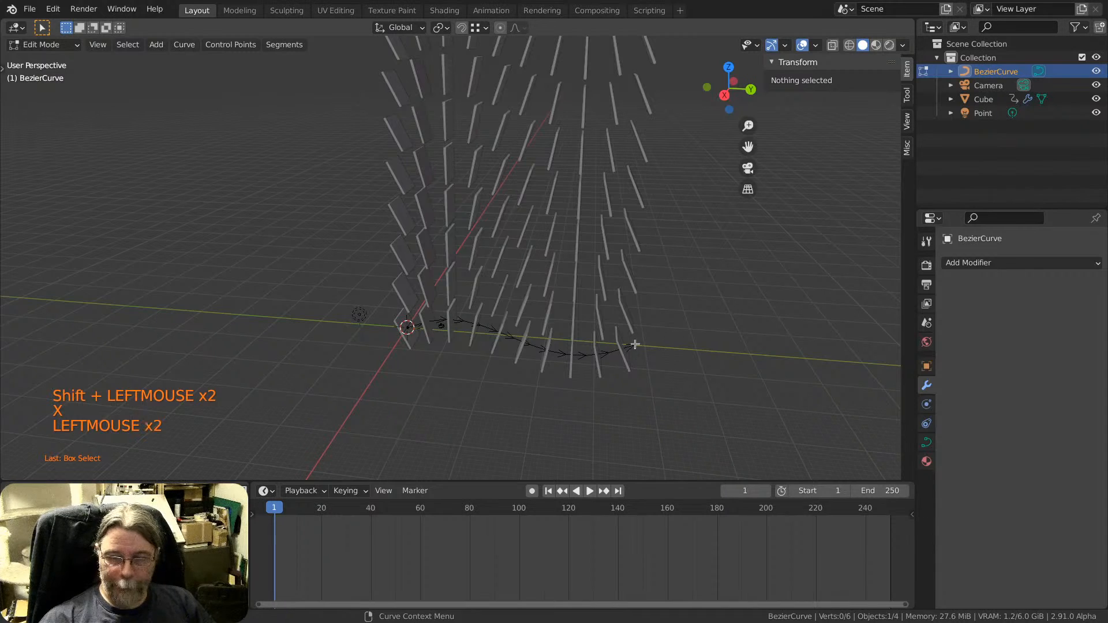
Extrude the original curve's end control point along Y to about 104.66 m.
left_click(635, 344)
middle_click_drag(708, 324, 509, 309, "shift")
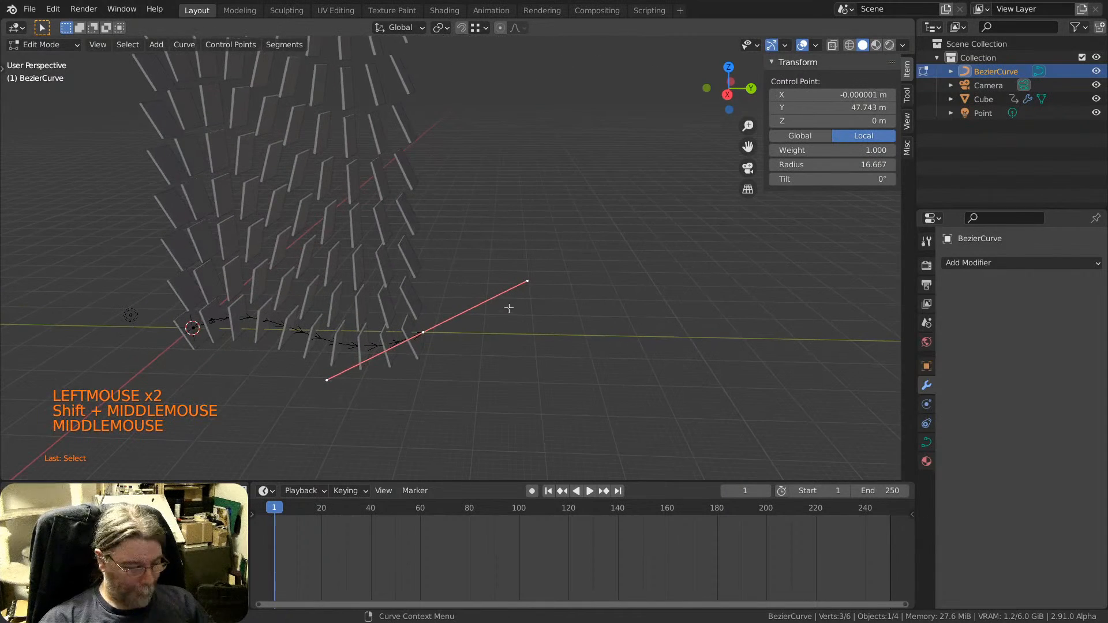
key("e")
key("e")
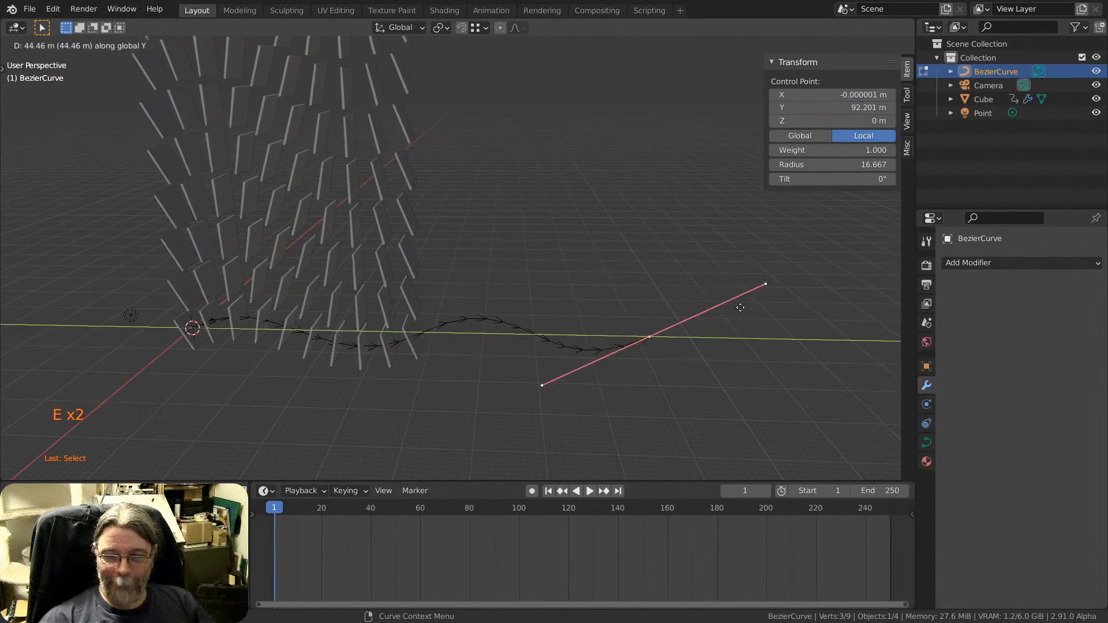
left_click(803, 297)
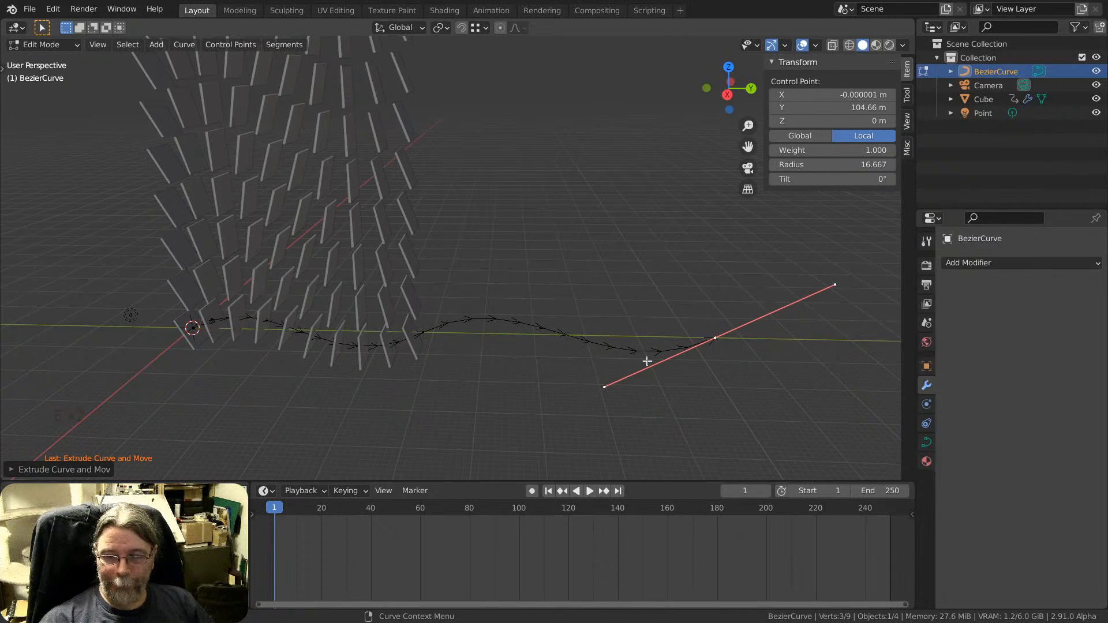
Rotate the new end control point's handles to a steeper angle in a near side-on view of the curve.
middle_click_drag(607, 355, 727, 335)
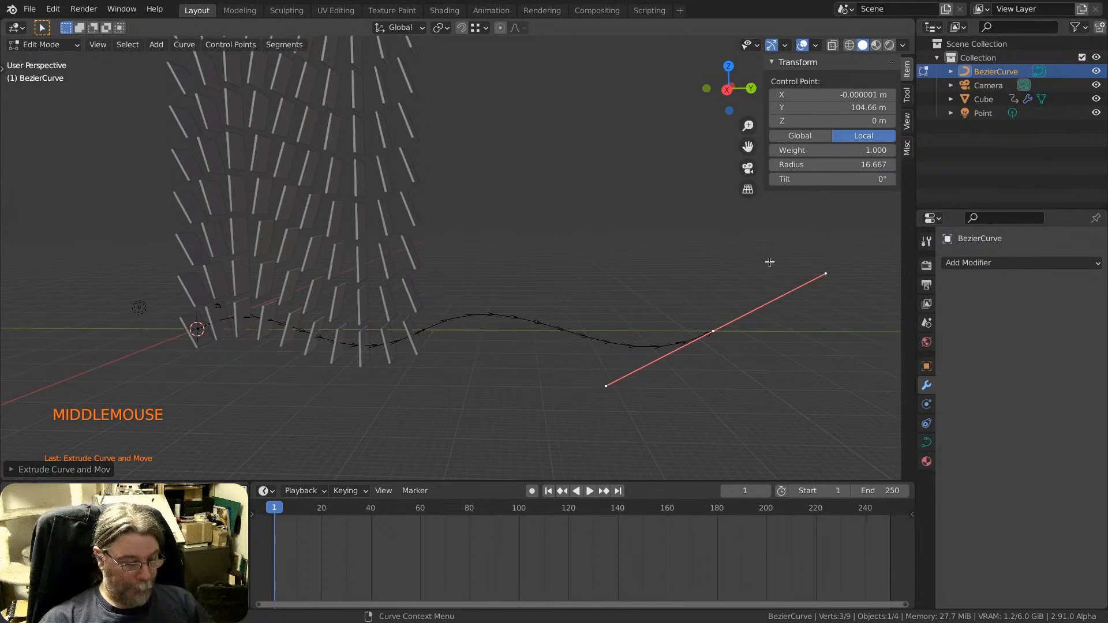
key("r")
left_click(739, 241)
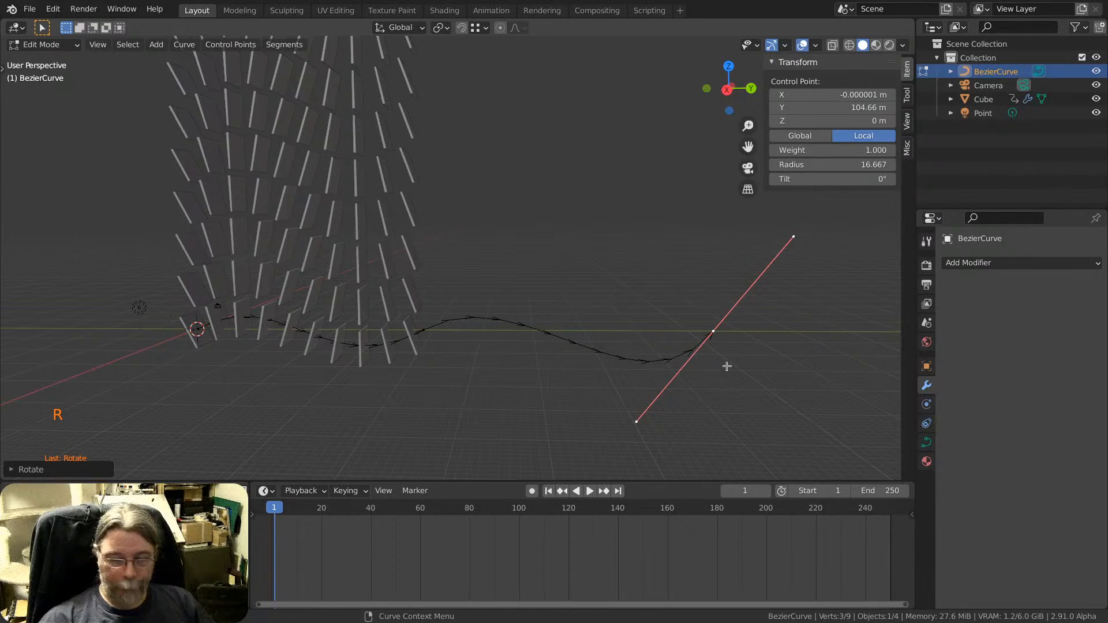
Move the curve's end control point along Y to about 97.57 m and return to object mode.
key("g")
left_click(688, 363)
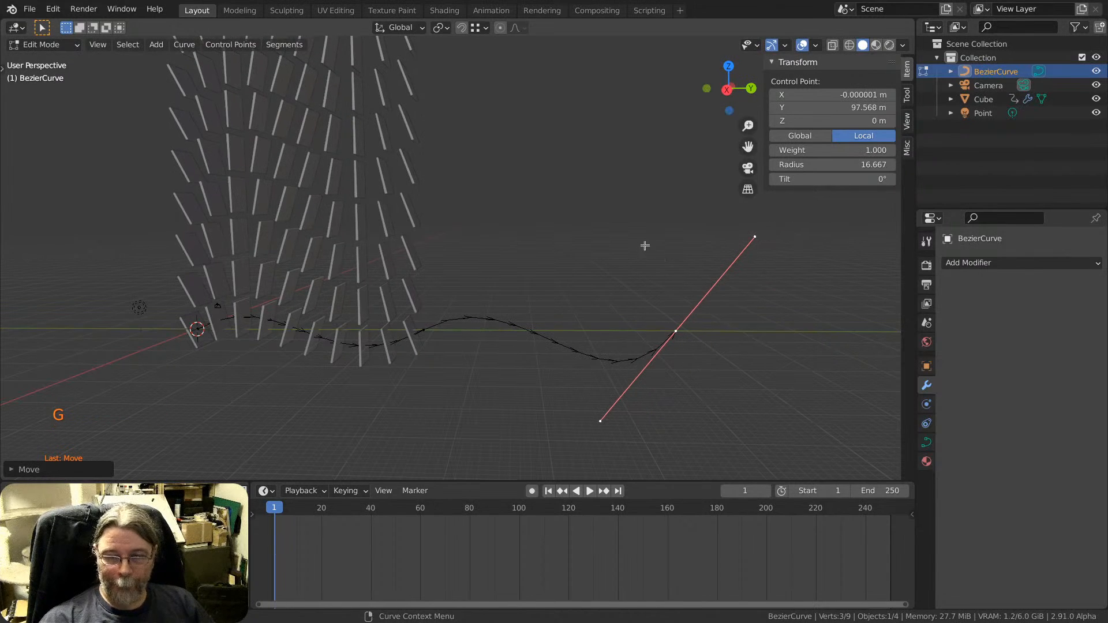
scroll(508, 249, "down", 3)
middle_click_drag(507, 250, 512, 272)
key("Tab")
Slide the whole curve along Y to about -40.05 m and back to about 0.50 m through the arrayed cubes.
left_click(528, 301)
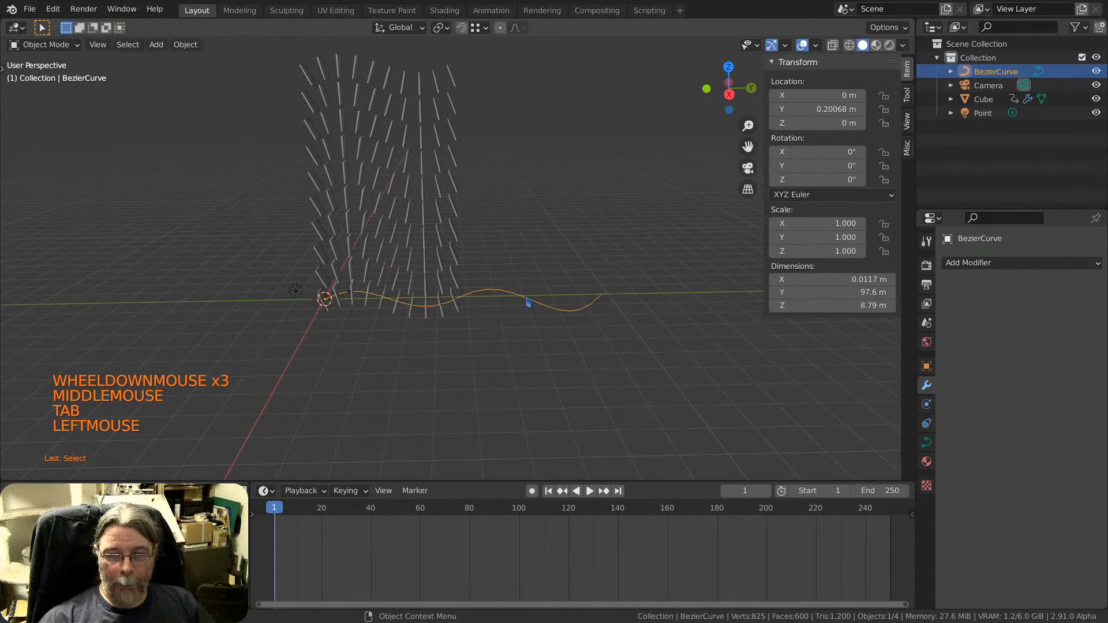
key("g")
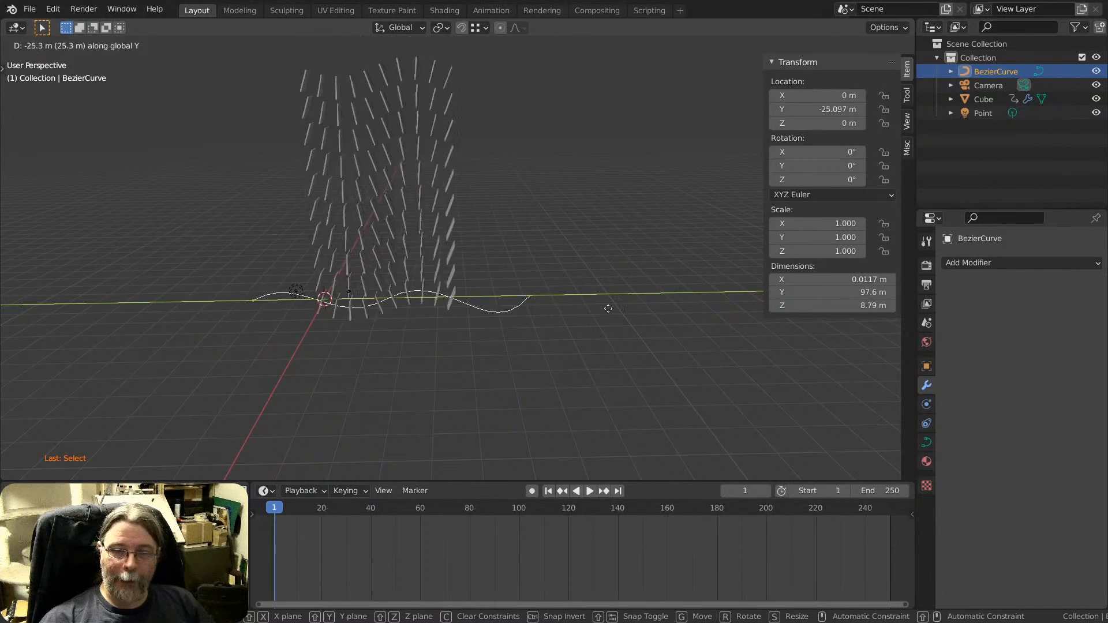
left_click(565, 311)
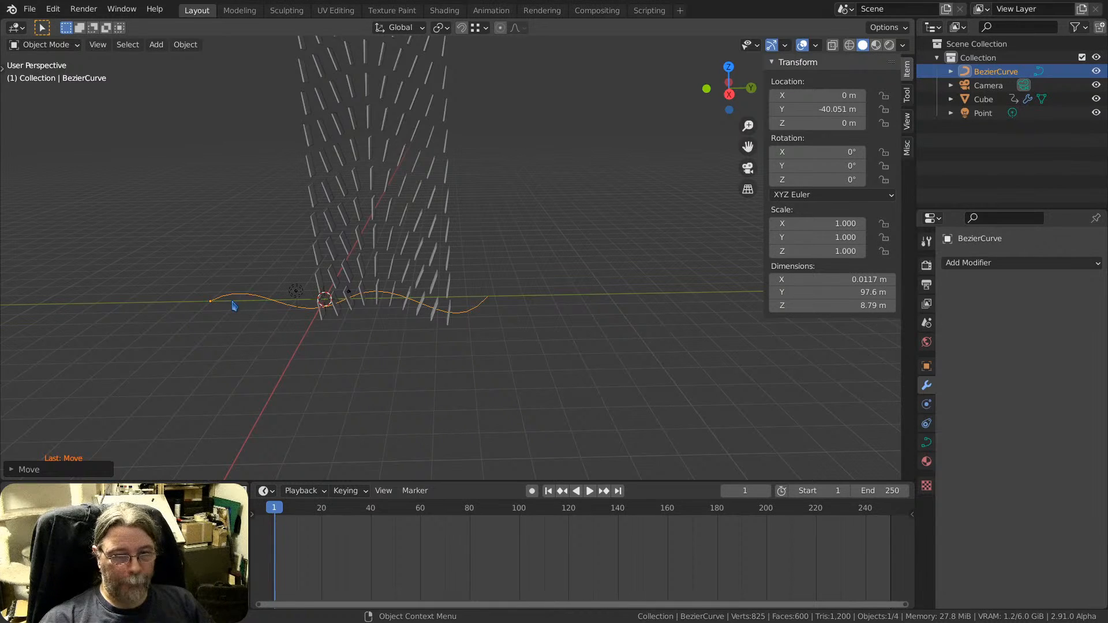
key("g")
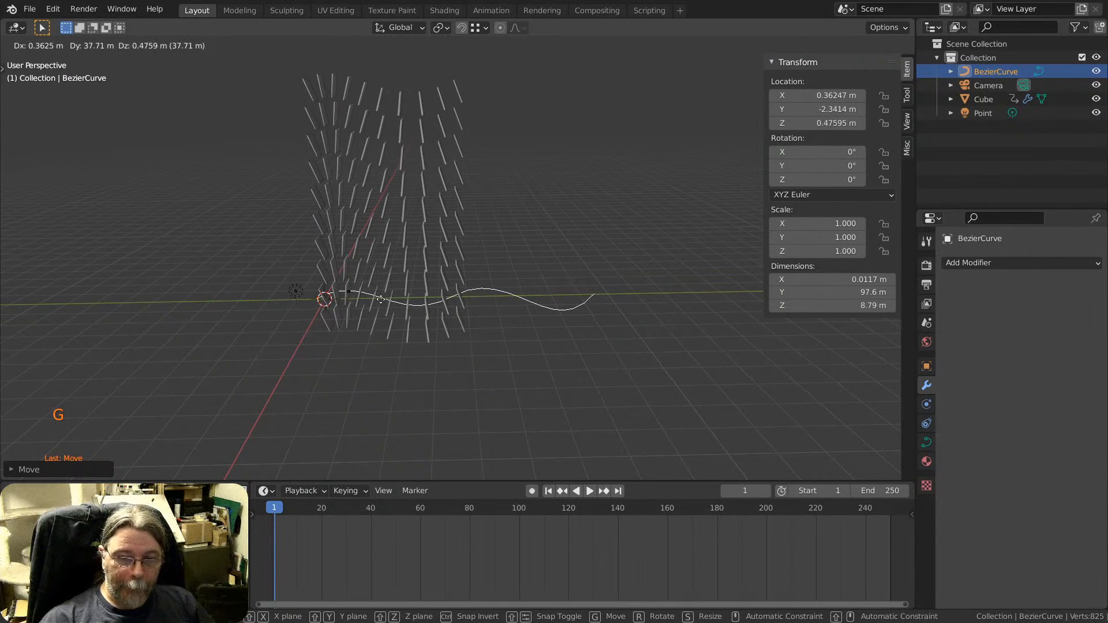
left_click(392, 304)
Keyframe the curve's location at frame 1 and, with it moved along Y to about -49.21 m, at frame 119.
scroll(317, 305, "up", 3)
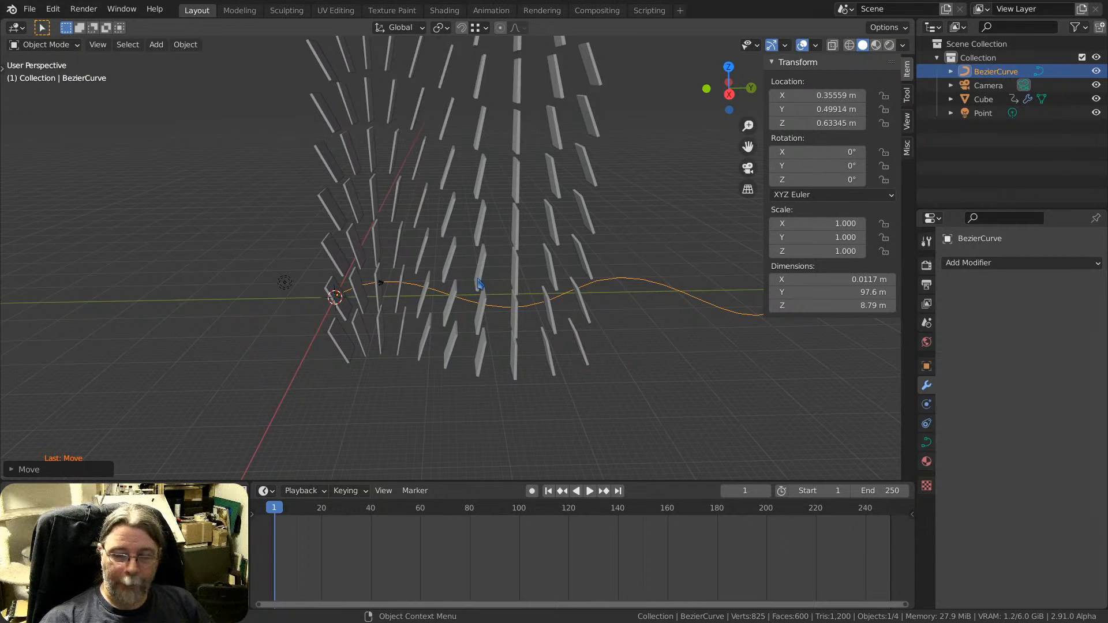
key("i")
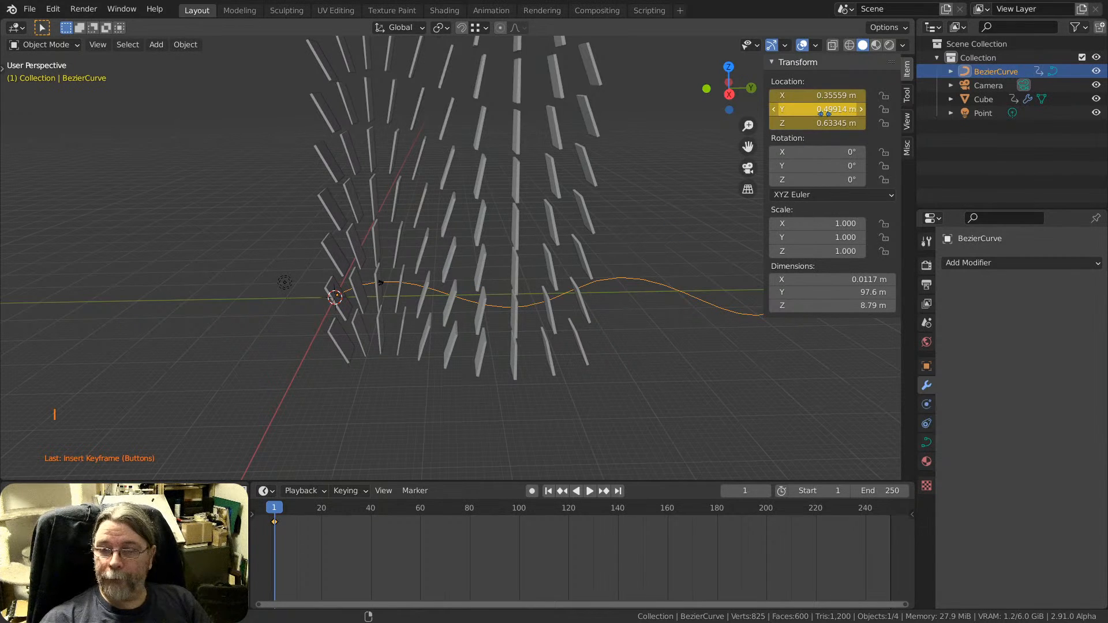
right_click_drag(307, 541, 567, 545)
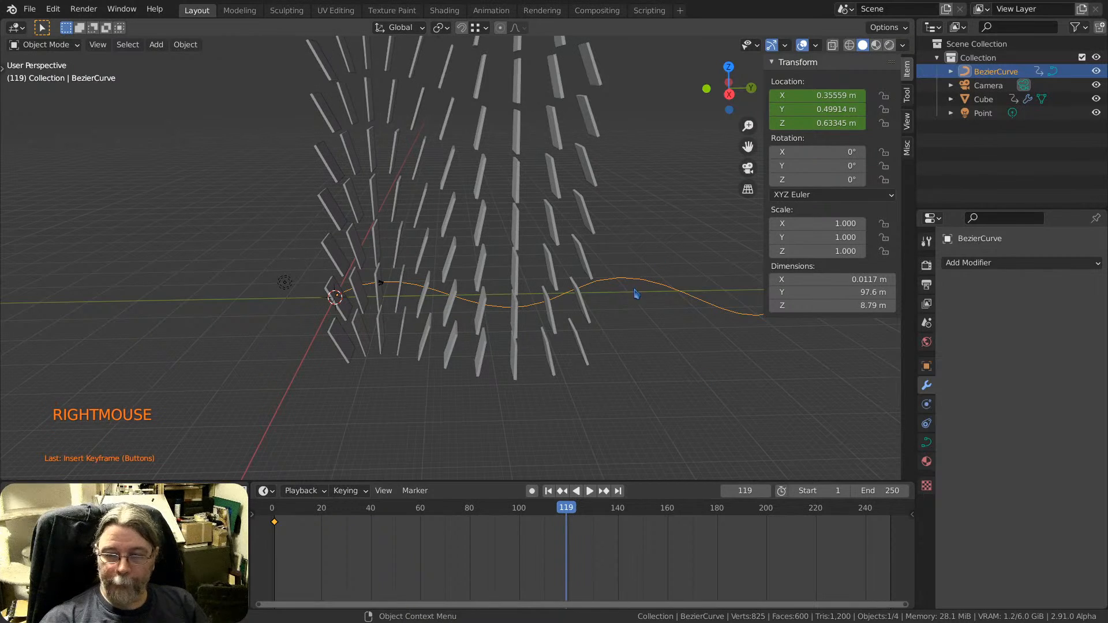
key("g")
key("g")
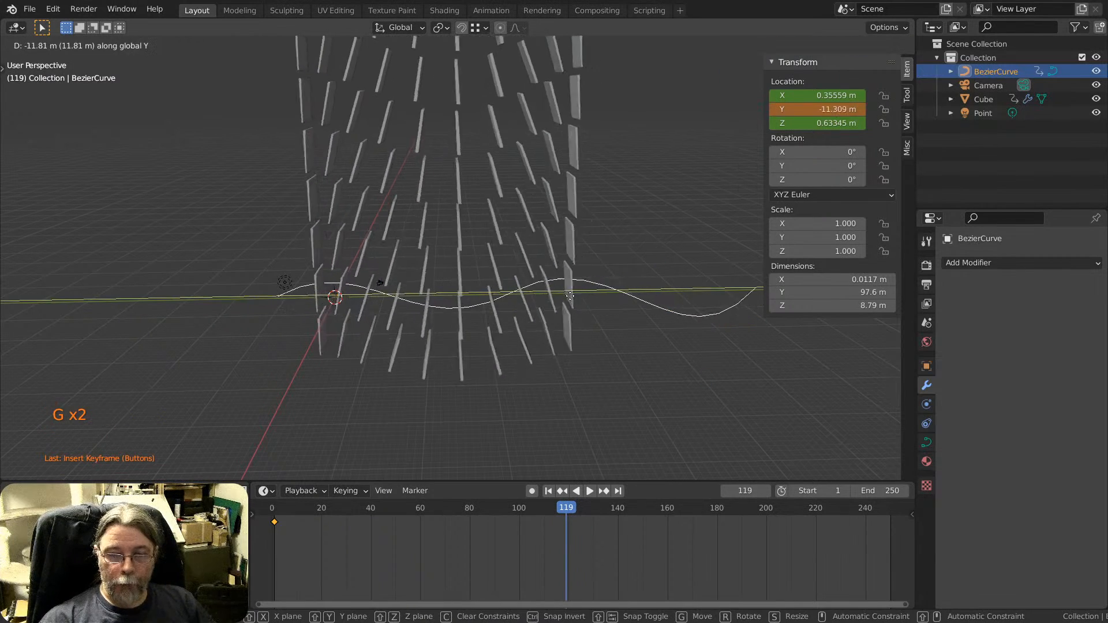
left_click(386, 316)
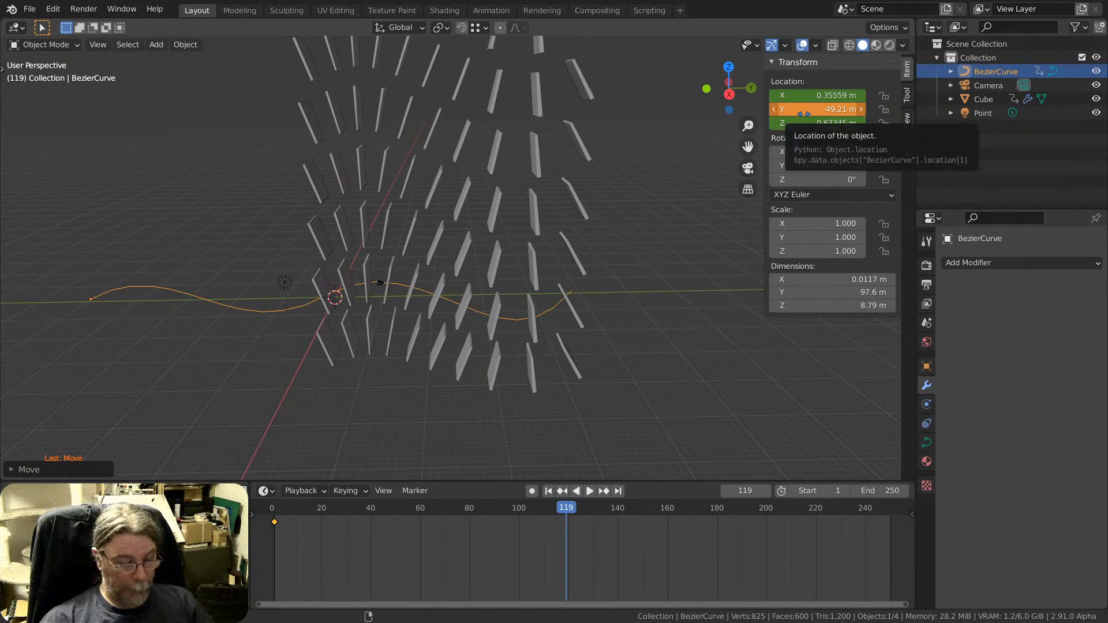
key("i")
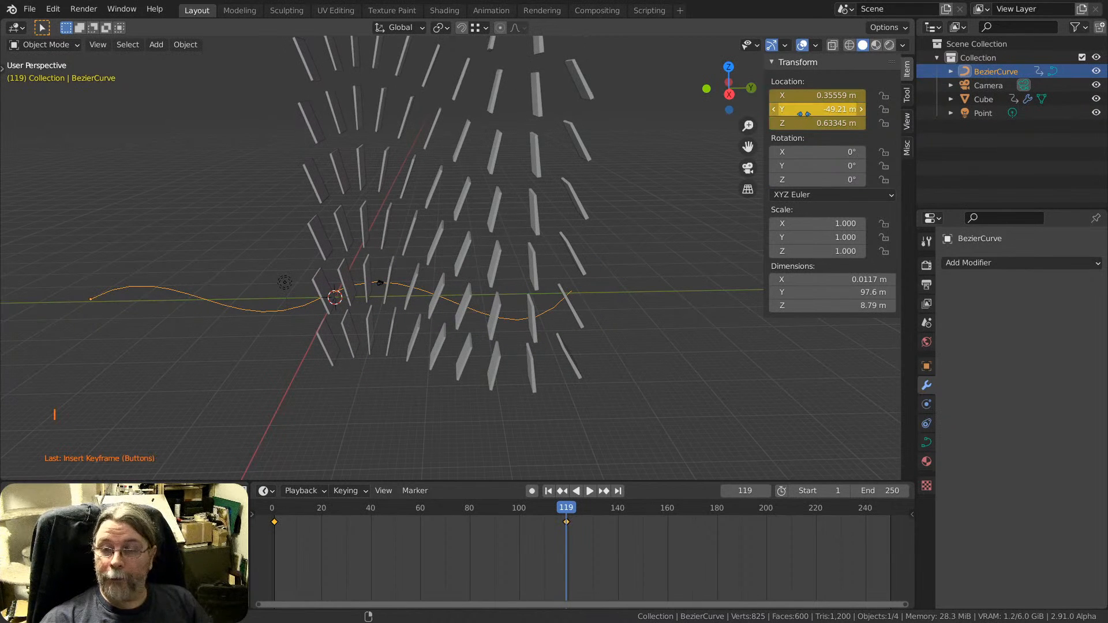
Play the animation twice from frame 1 to examine how the array ripples as the curve travels.
right_click(276, 543)
key("space")
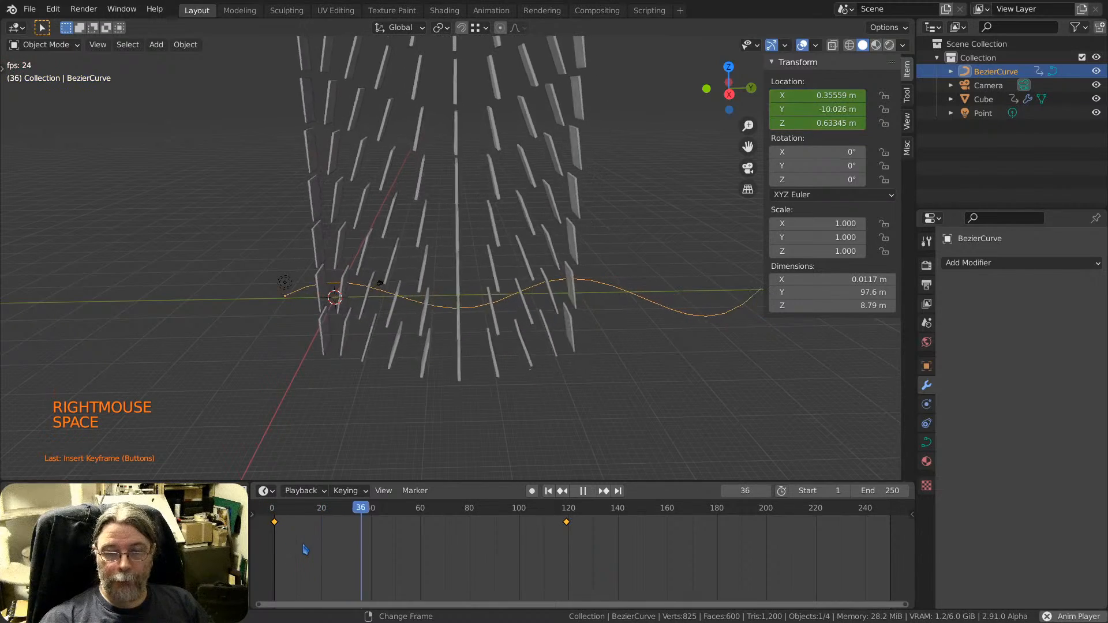
scroll(452, 326, "down", 4)
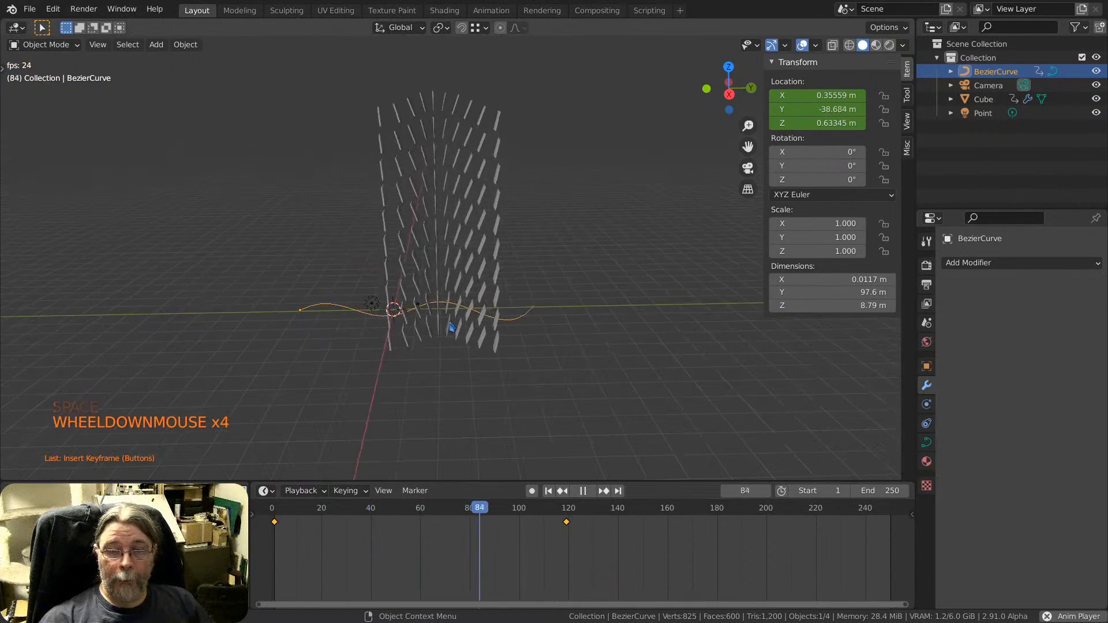
key("space")
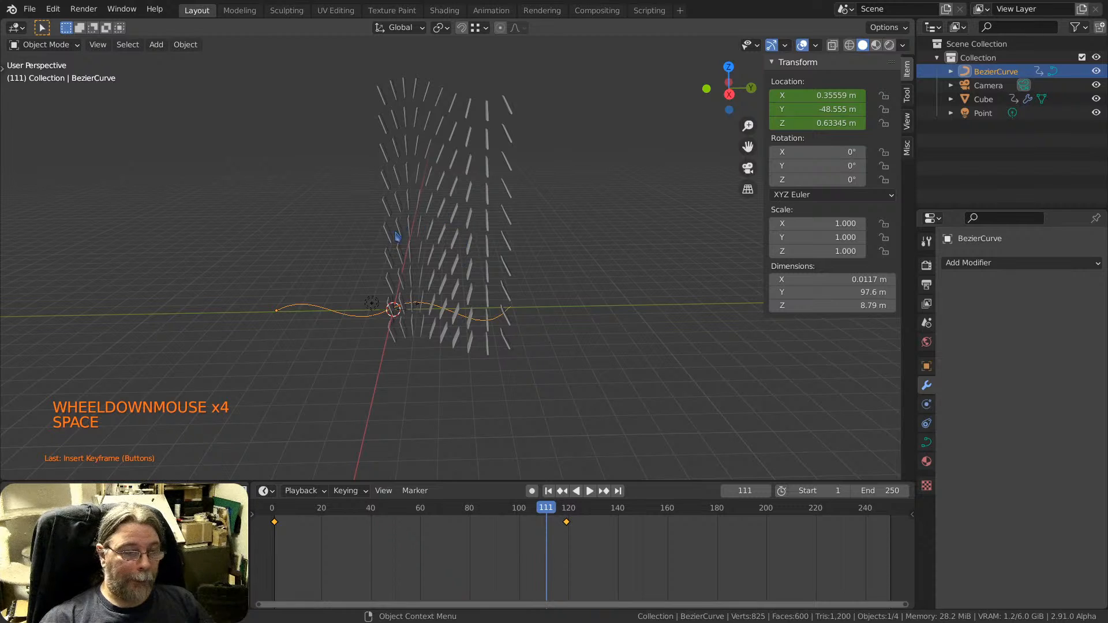
right_click(276, 537)
key("space")
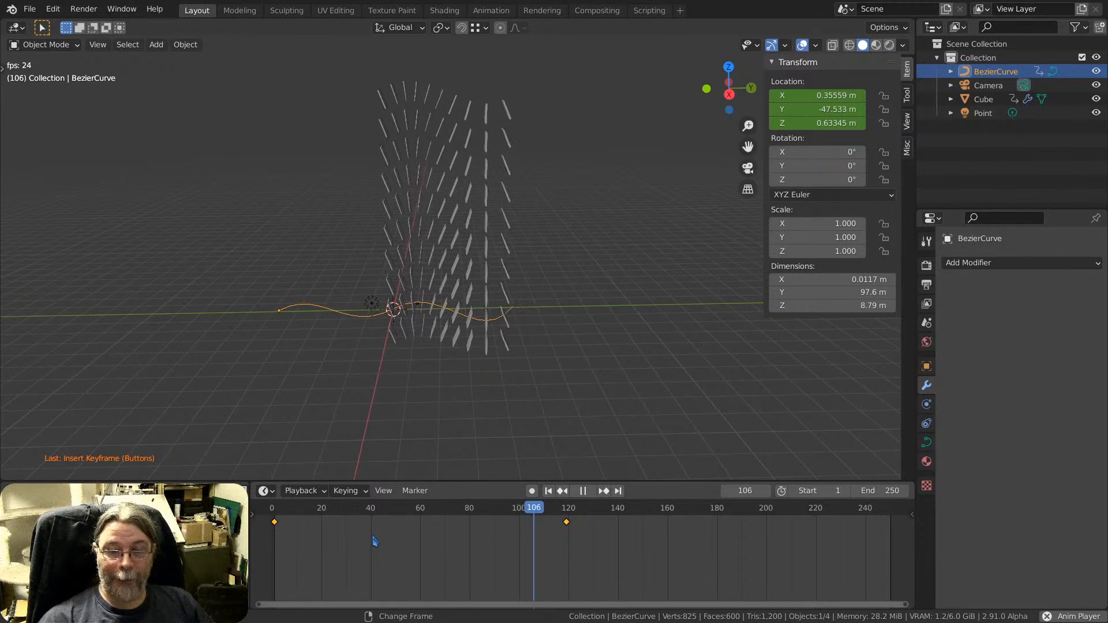
key("space")
Rotate the handles of the curve's end control point to a shallower angle in edit mode.
scroll(462, 283, "up", 3)
middle_click_drag(456, 282, 476, 316)
scroll(462, 283, "down", 2)
left_click(536, 325)
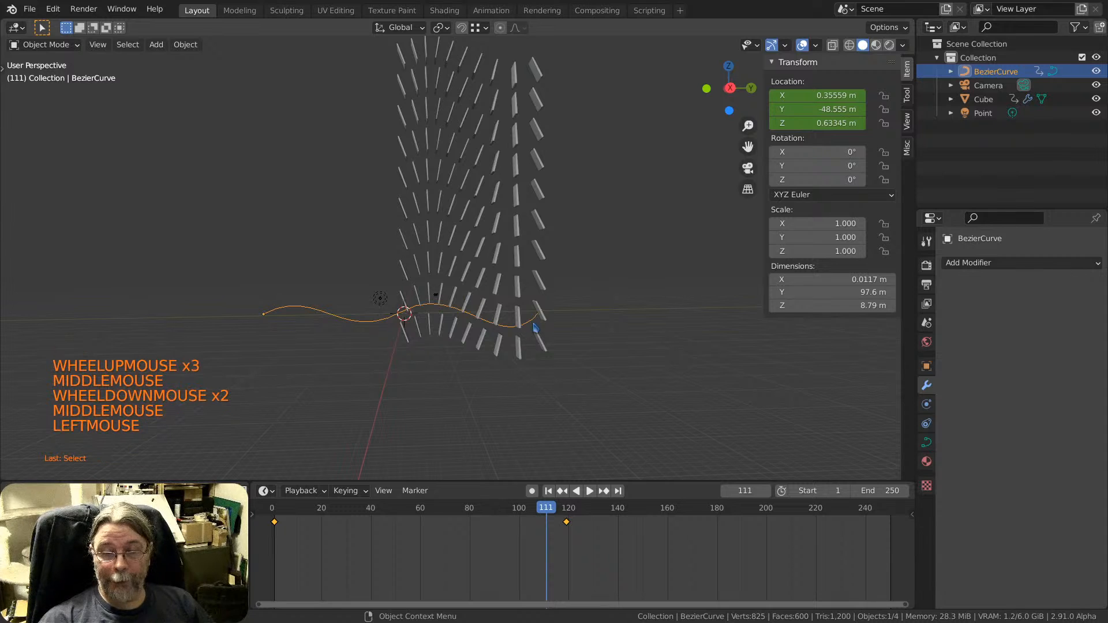
key("Tab")
key("r")
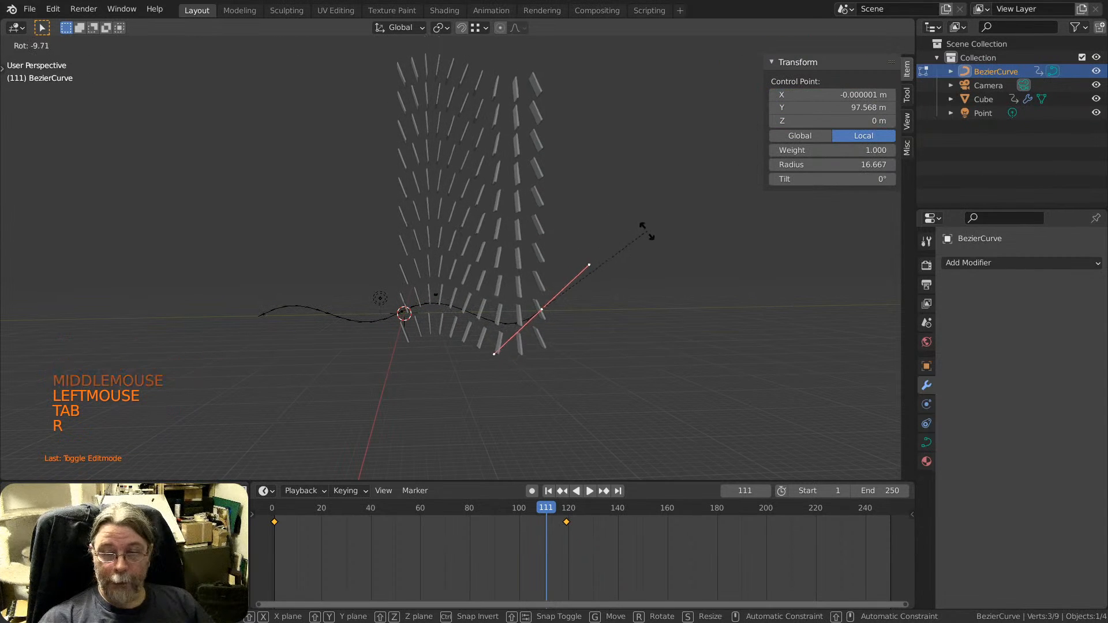
left_click(651, 263)
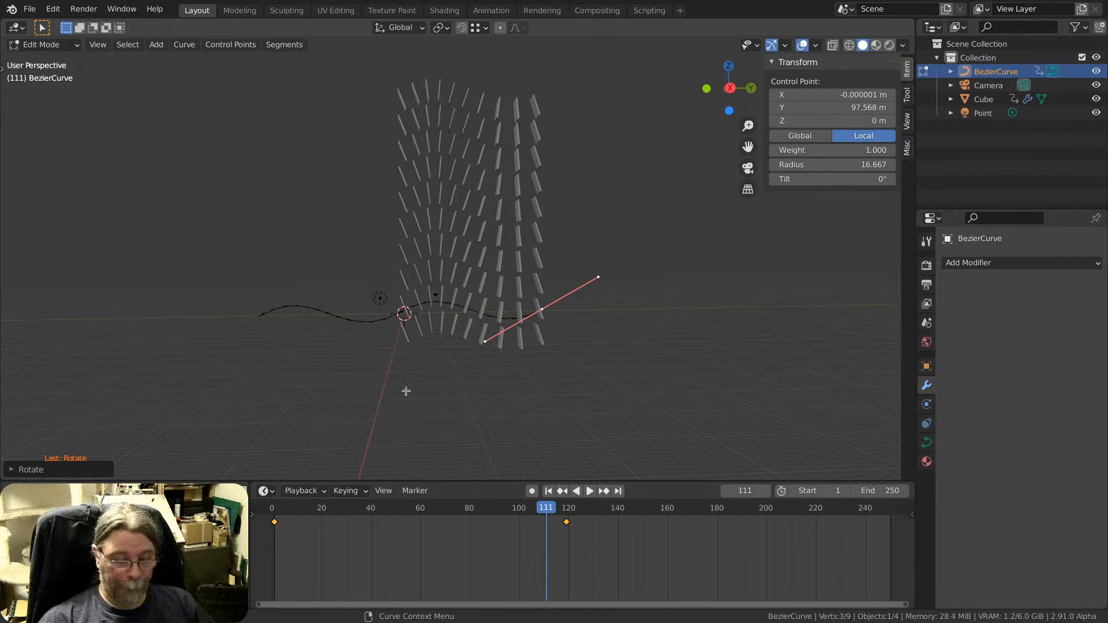
Replay the animation from frame 1 and examine the array's motion with the reshaped curve end.
right_click(277, 545)
key("space")
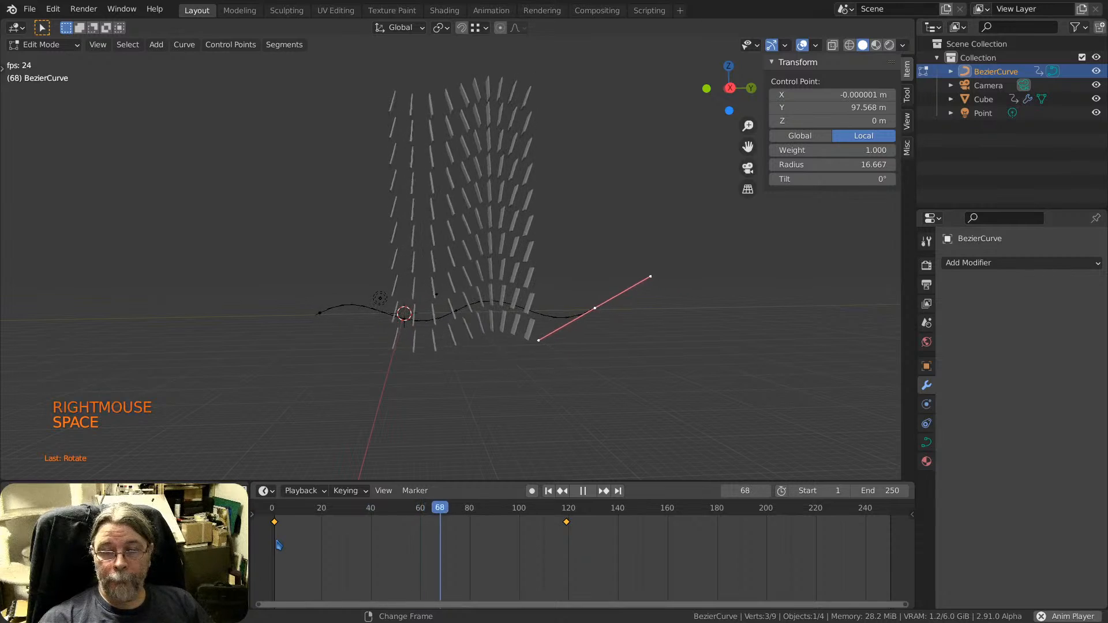
key("space")
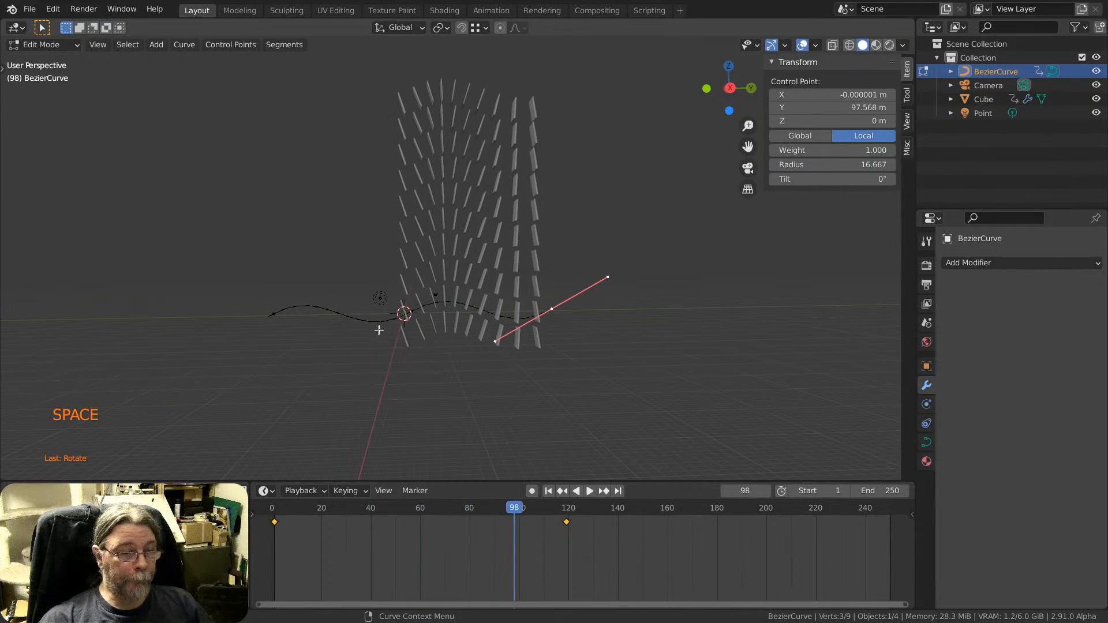
scroll(379, 329, "up", 3)
middle_click_drag(379, 329, 467, 303)
scroll(470, 267, "down", 3)
Return to object mode and delete the Bezier curve.
key("Tab")
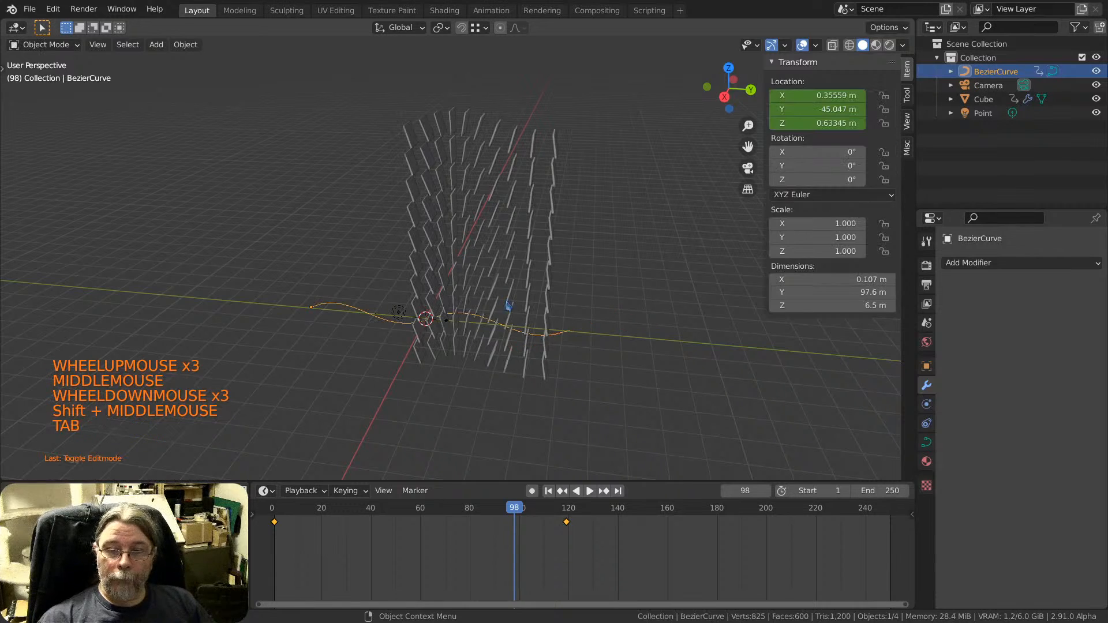
key("x")
left_click(445, 330)
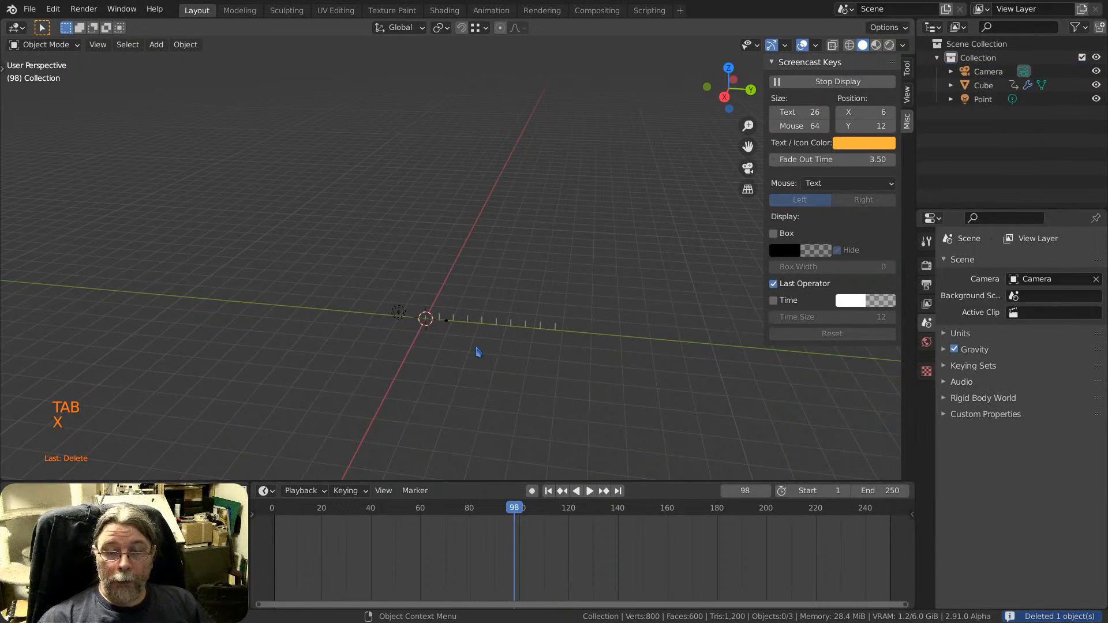
Inspect the remaining row of arrayed cubes along the Y axis and delete the cube object.
left_click(487, 325)
scroll(487, 325, "up", 11)
middle_click_drag(472, 324, 482, 383)
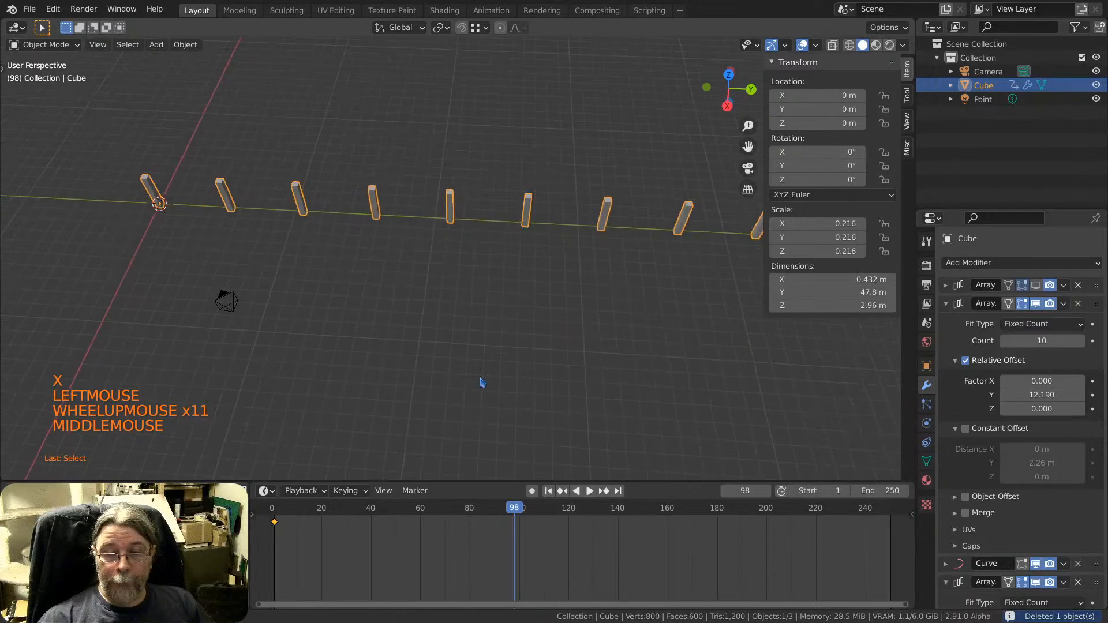
middle_click_drag(447, 295, 414, 354, "shift")
scroll(473, 309, "down", 3)
middle_click_drag(473, 309, 403, 339, "shift")
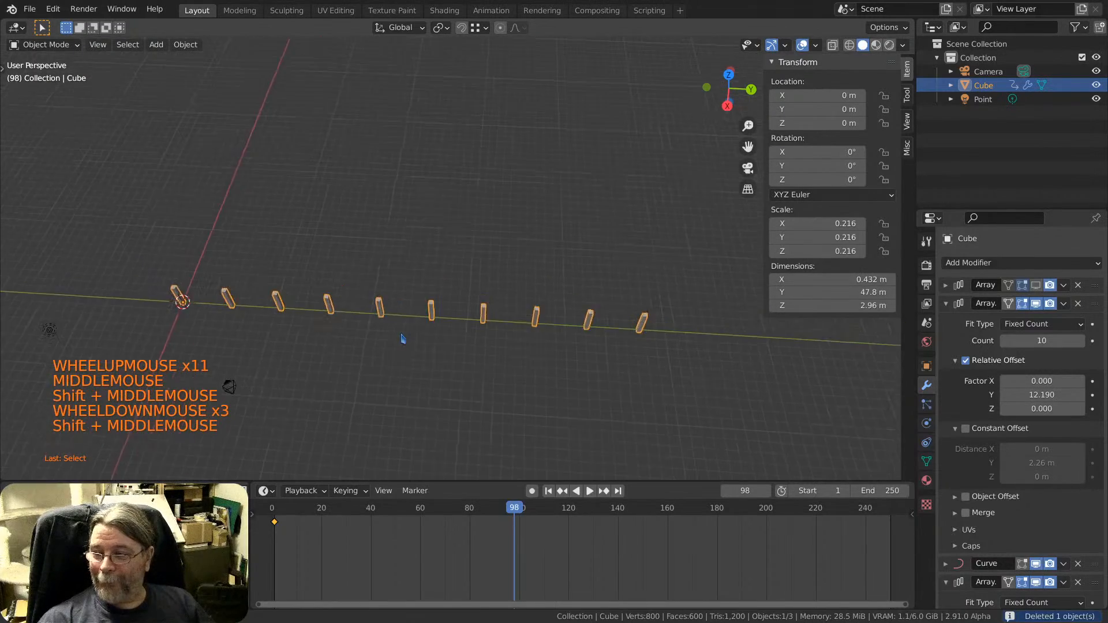
scroll(399, 329, "down", 3)
scroll(398, 329, "up", 3)
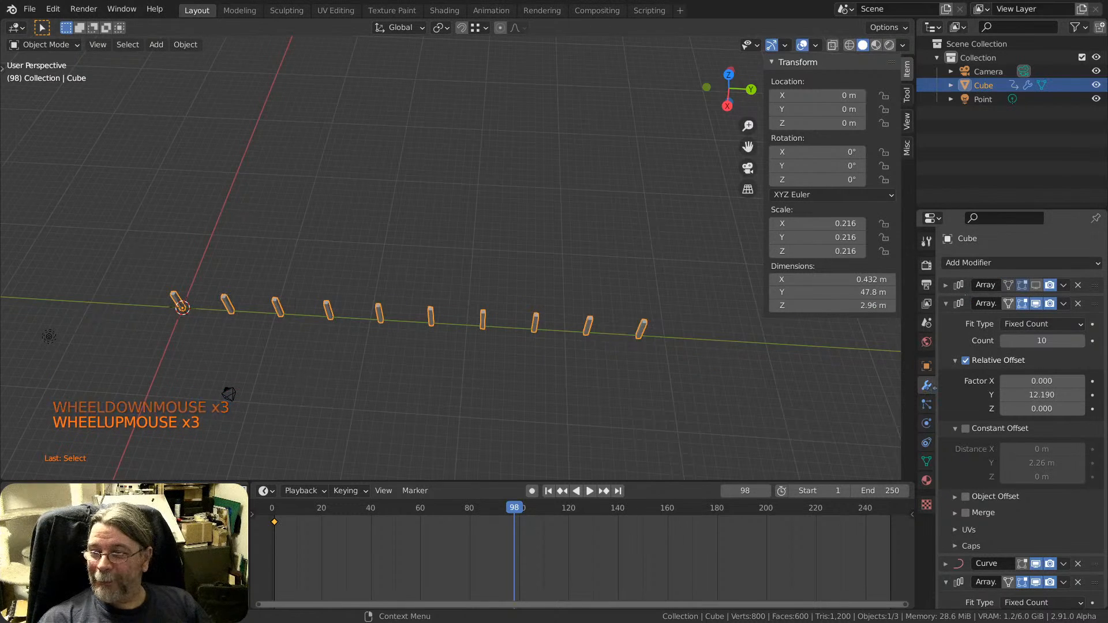
left_click(182, 308)
key("x")
left_click(173, 300)
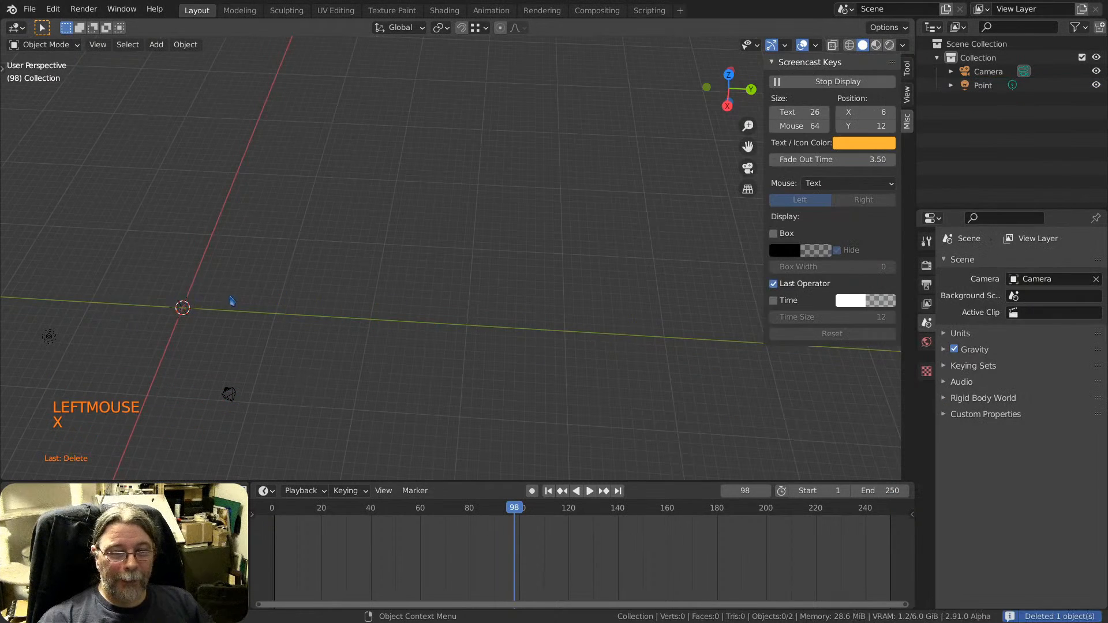
Add a mesh plane at the world origin.
scroll(196, 305, "down", 2)
scroll(196, 305, "up", 3)
middle_click_drag(218, 304, 439, 260, "shift")
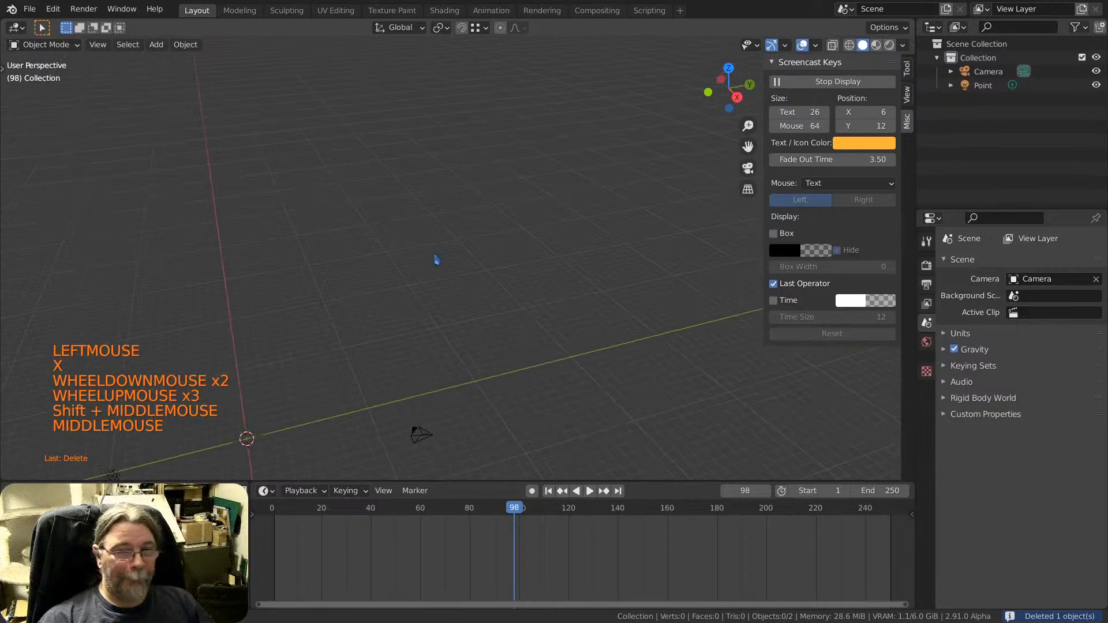
middle_click_drag(334, 398, 464, 209, "shift")
scroll(465, 209, "up", 5)
key("shift+a")
mouse_move(358, 253)
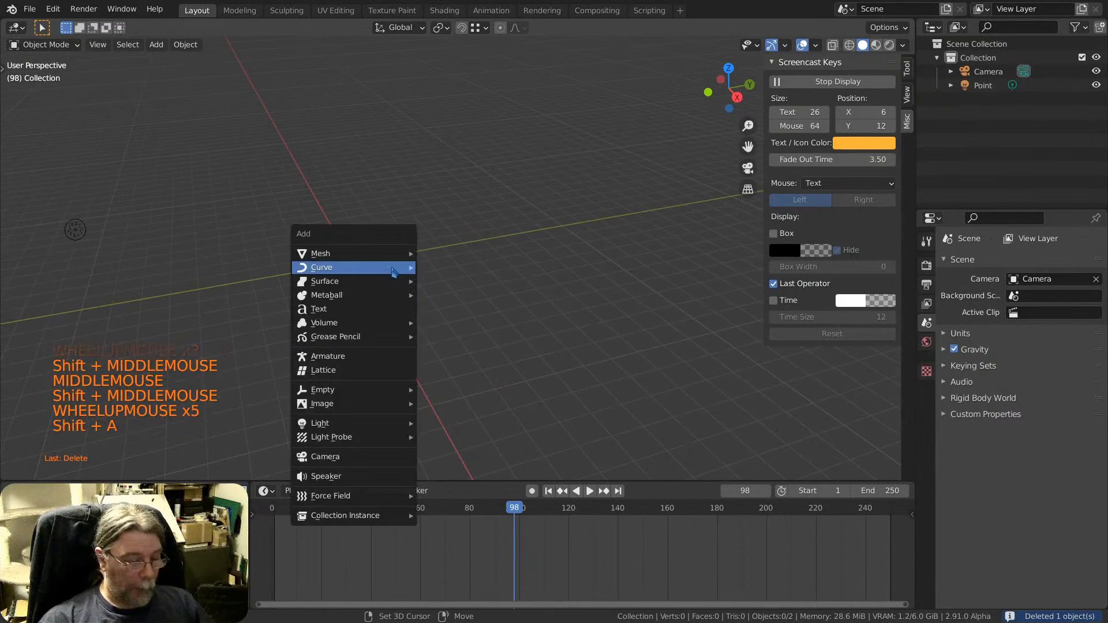
left_click(516, 254)
scroll(408, 262, "down", 2)
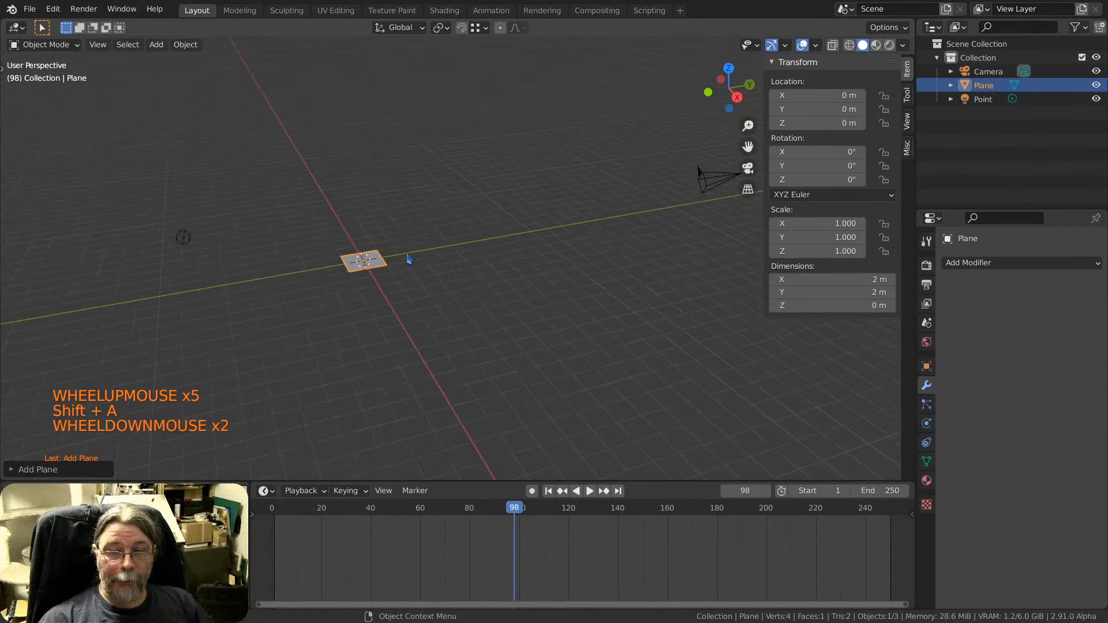
Scale the plane uniformly to about 2.925 and stretch it along Y into a long strip.
mouse_move(408, 262)
middle_mouse_down()
mouse_move(389, 258)
mouse_move(396, 277)
middle_mouse_up()
key("s")
key("s")
left_click(505, 335)
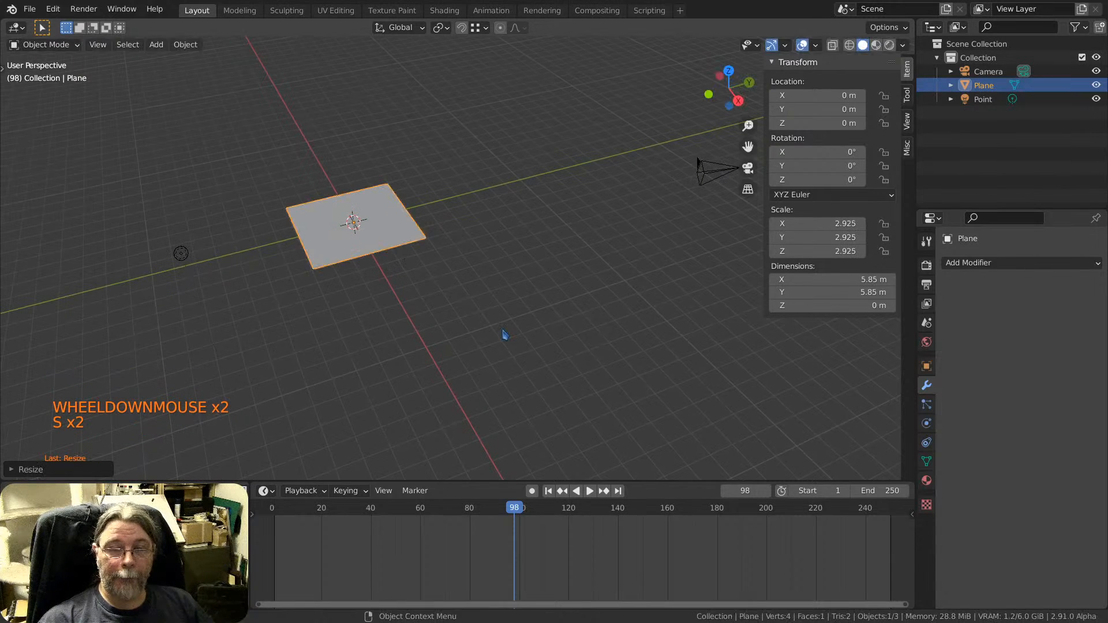
key("s")
key("y")
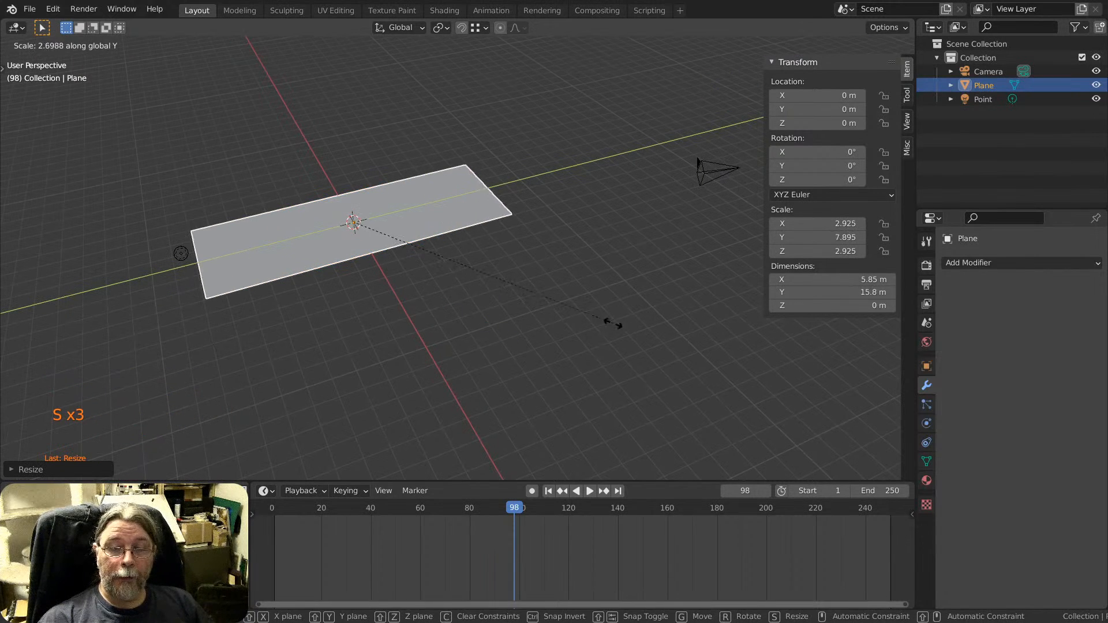
left_click(687, 356)
Apply the stretched plane's scale.
scroll(317, 248, "up", 1)
scroll(320, 252, "up", 1)
middle_click_drag(319, 253, 522, 226)
key("ctrl+a")
left_click(293, 239)
Add three evenly spaced loop cuts across the strip in edit mode, dividing its length into four segments.
scroll(501, 243, "up", 3)
scroll(490, 262, "down", 4)
middle_click_drag(523, 227, 541, 227, "shift")
key("ctrl+r")
key("Tab")
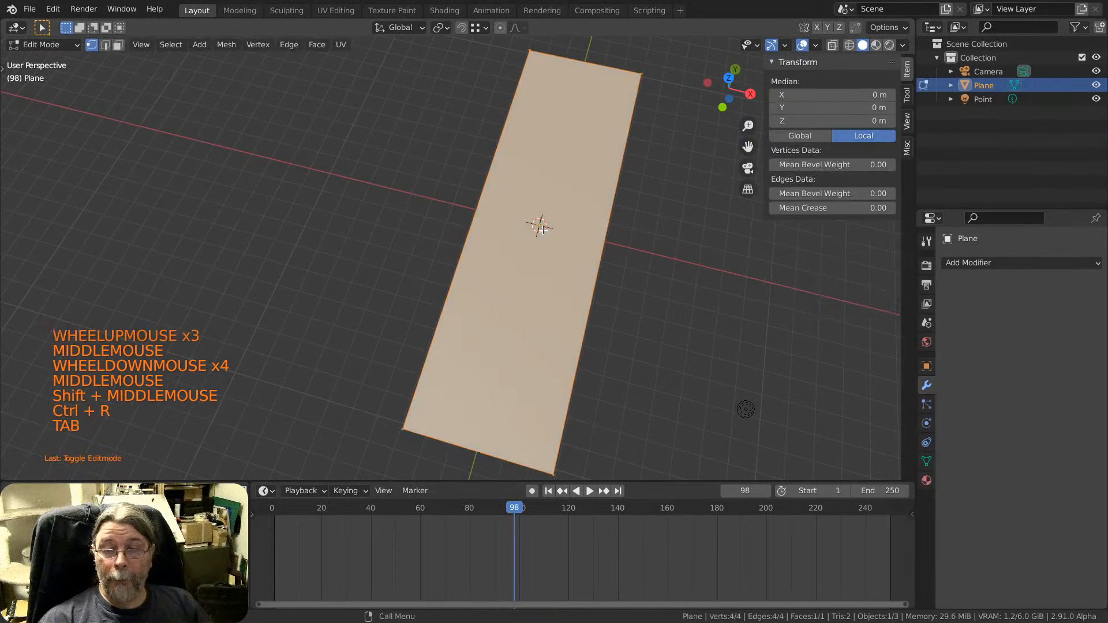
key("ctrl+r")
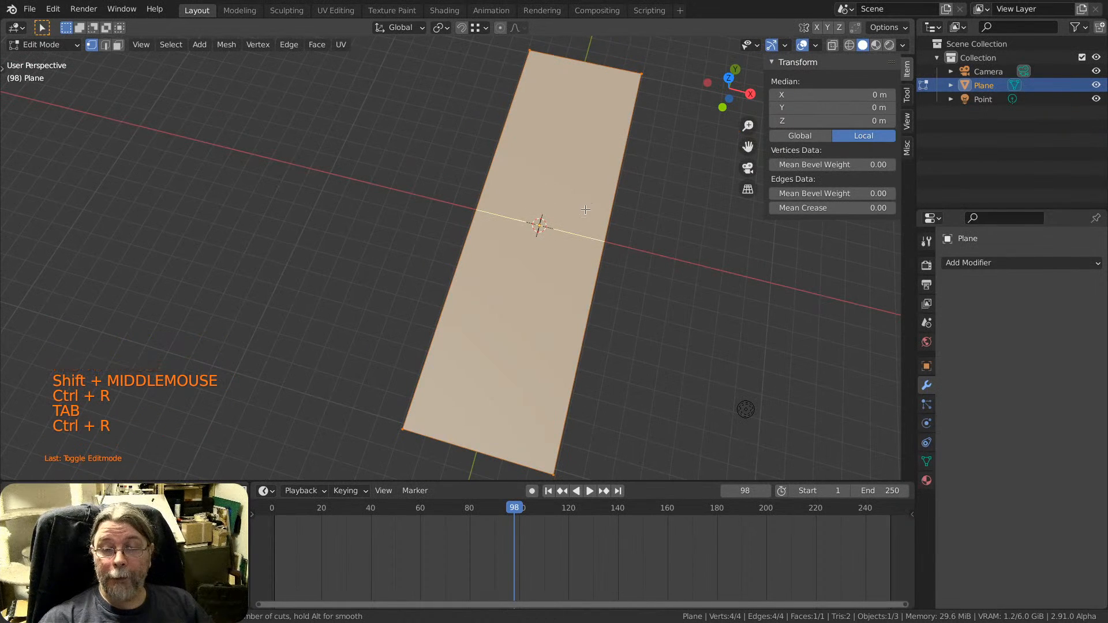
left_click(487, 213)
right_click(488, 212)
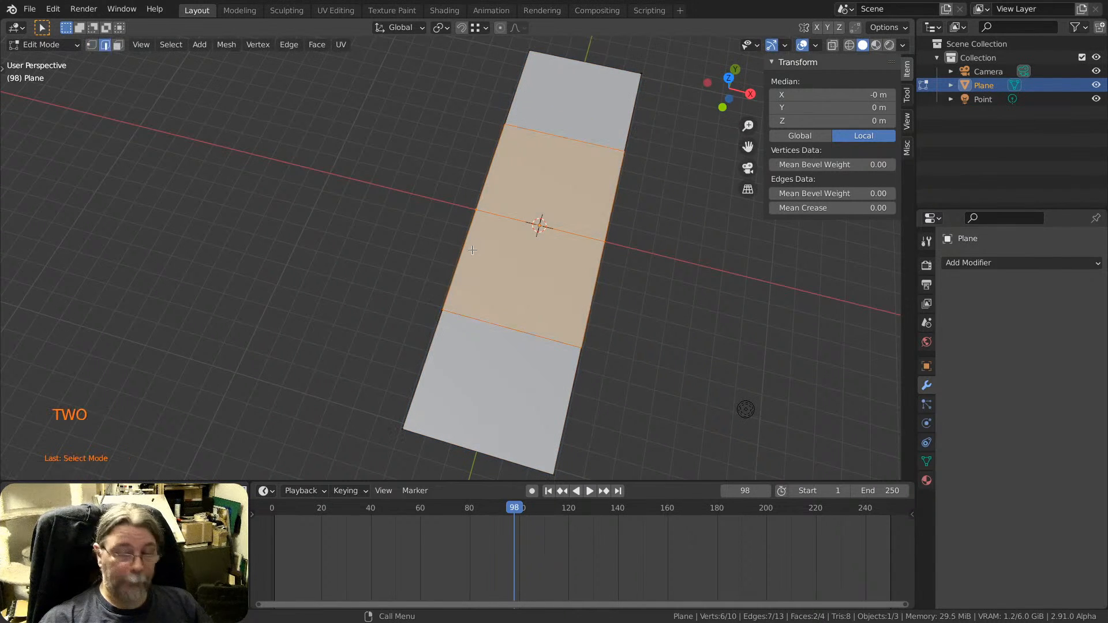
Extrude the -X side edge of the strip's third segment outward about 5.6 m along X to form a side arm.
left_click(459, 264)
key("g")
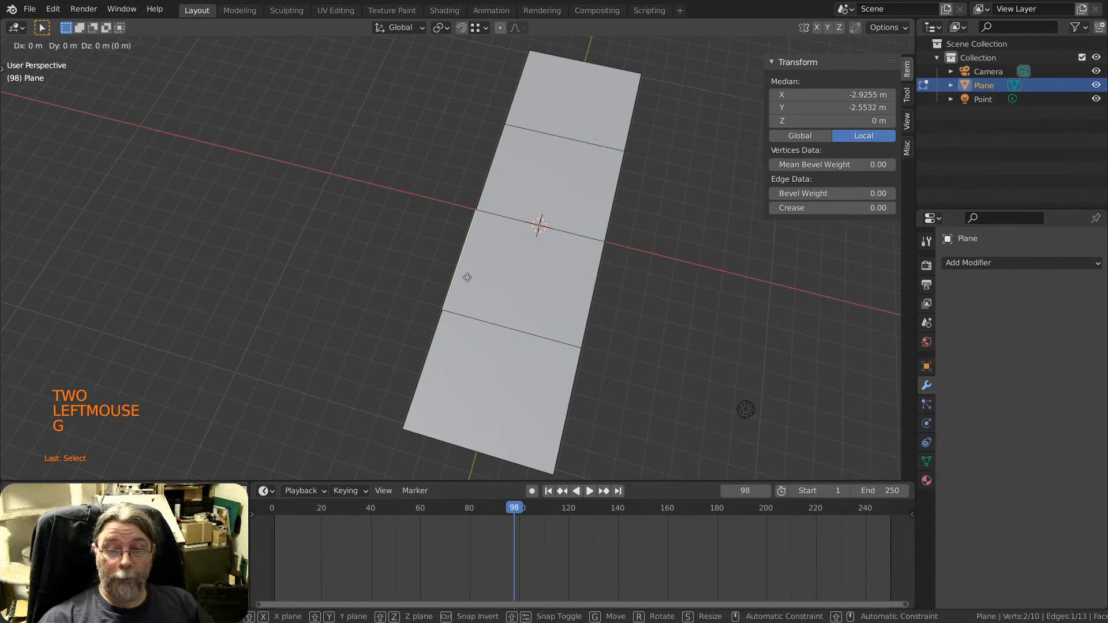
right_click(417, 257)
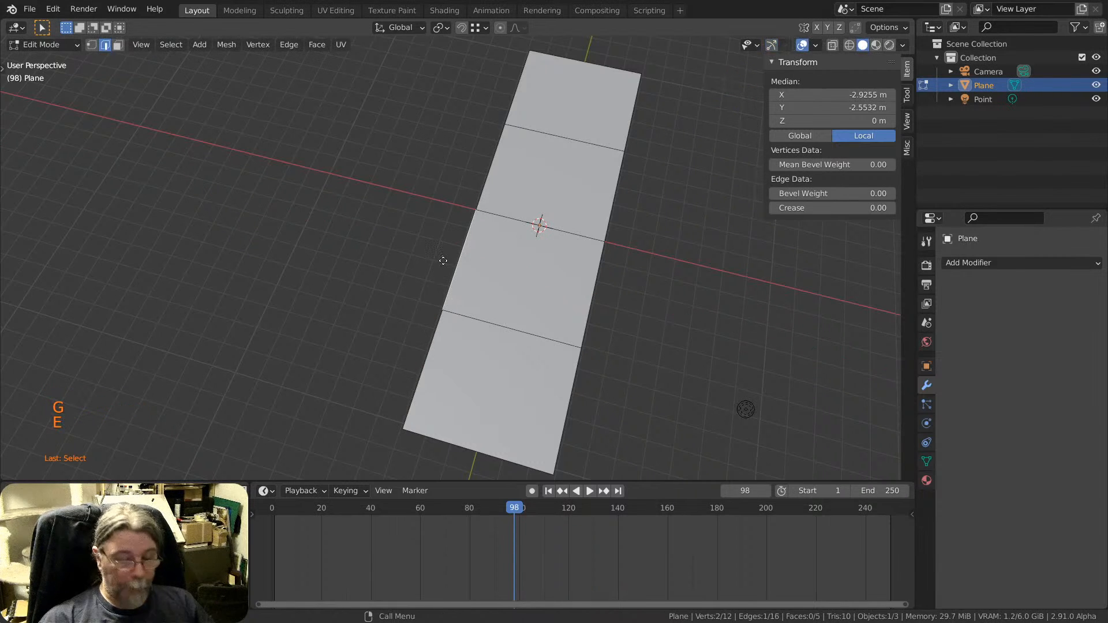
left_click(322, 230)
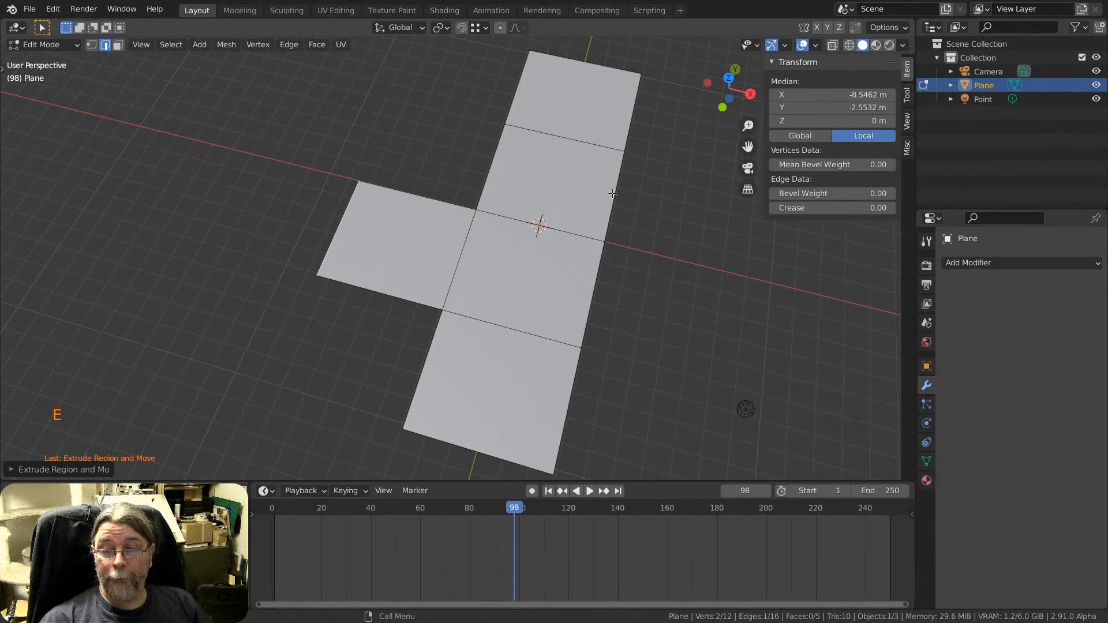
Extrude the +X side edge of the strip's second segment outward about 6.2 m along X to form the opposite arm.
key("e")
key("e")
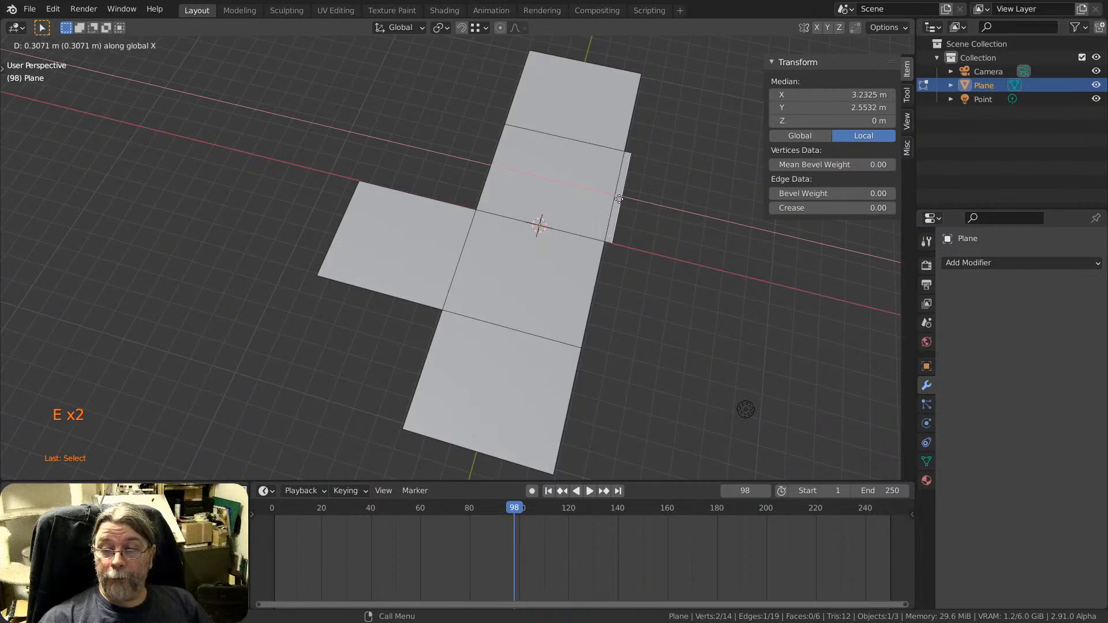
left_click(756, 220)
scroll(564, 224, "down", 2)
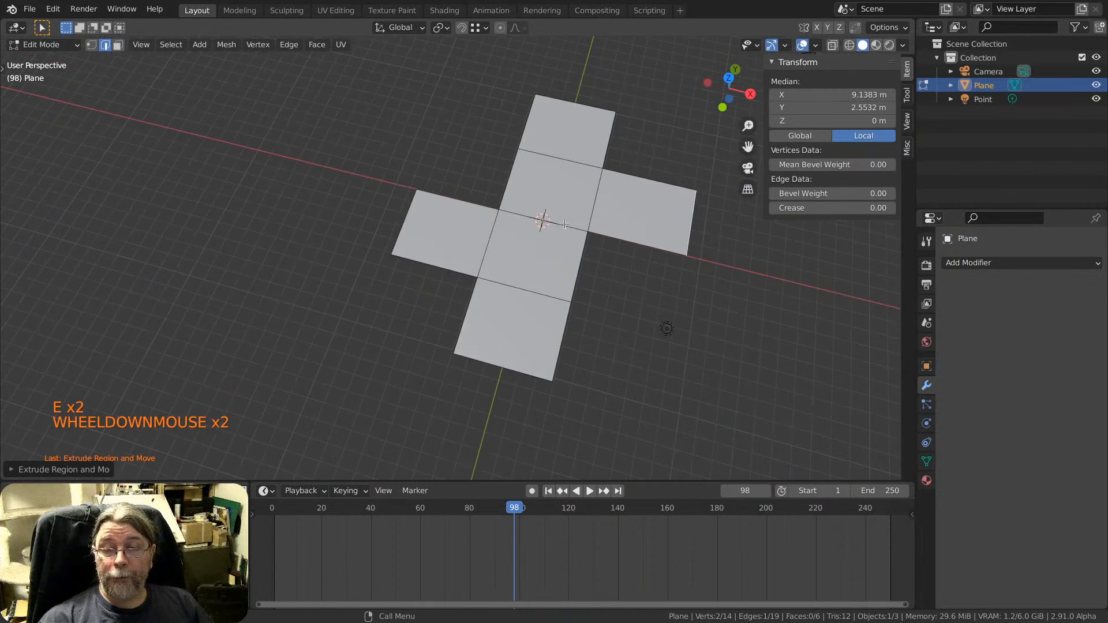
Try giving the flat shape thickness by extruding all its faces upward about 0.24 m.
middle_click_drag(565, 224, 432, 249)
scroll(562, 196, "up", 3)
scroll(453, 225, "up", 2)
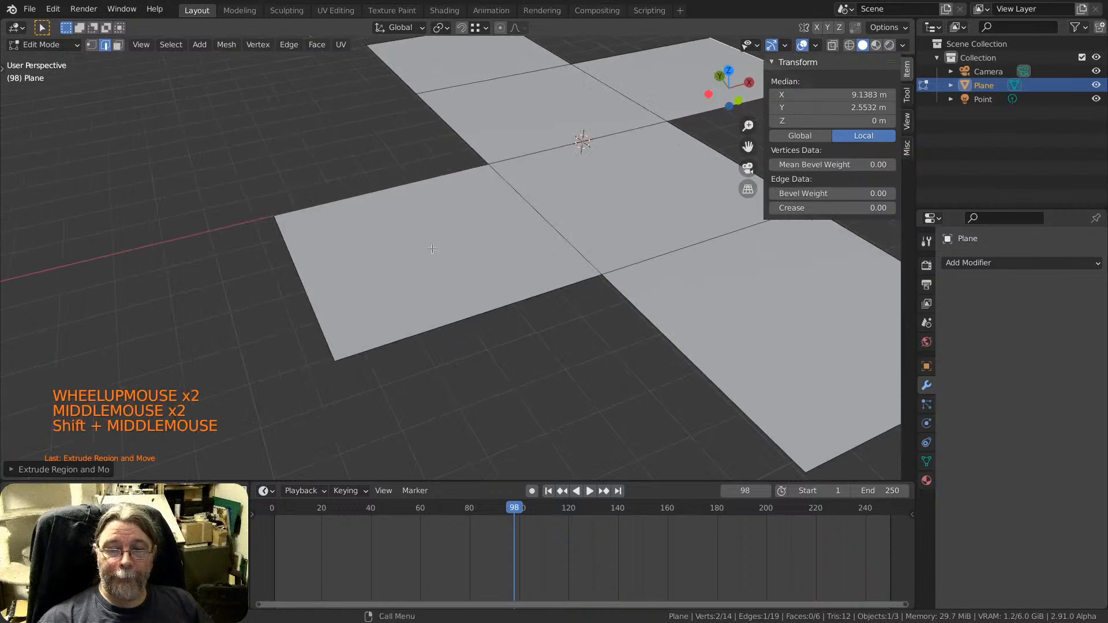
middle_click_drag(364, 264, 439, 219)
scroll(508, 204, "up", 2)
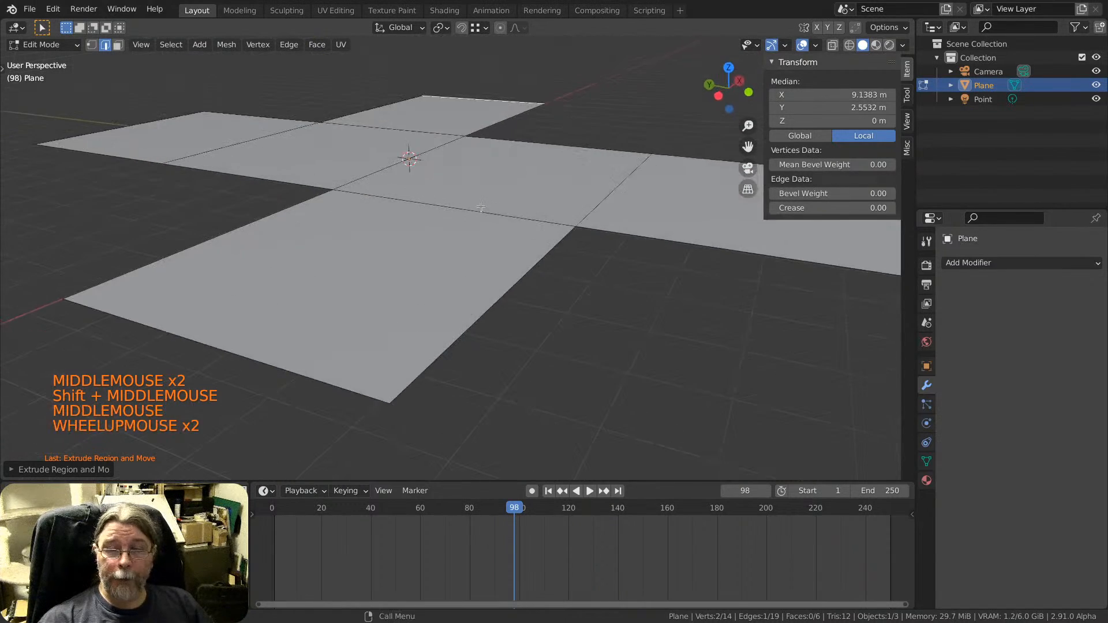
middle_click_drag(508, 204, 358, 173)
key("Tab")
key("e")
key("e")
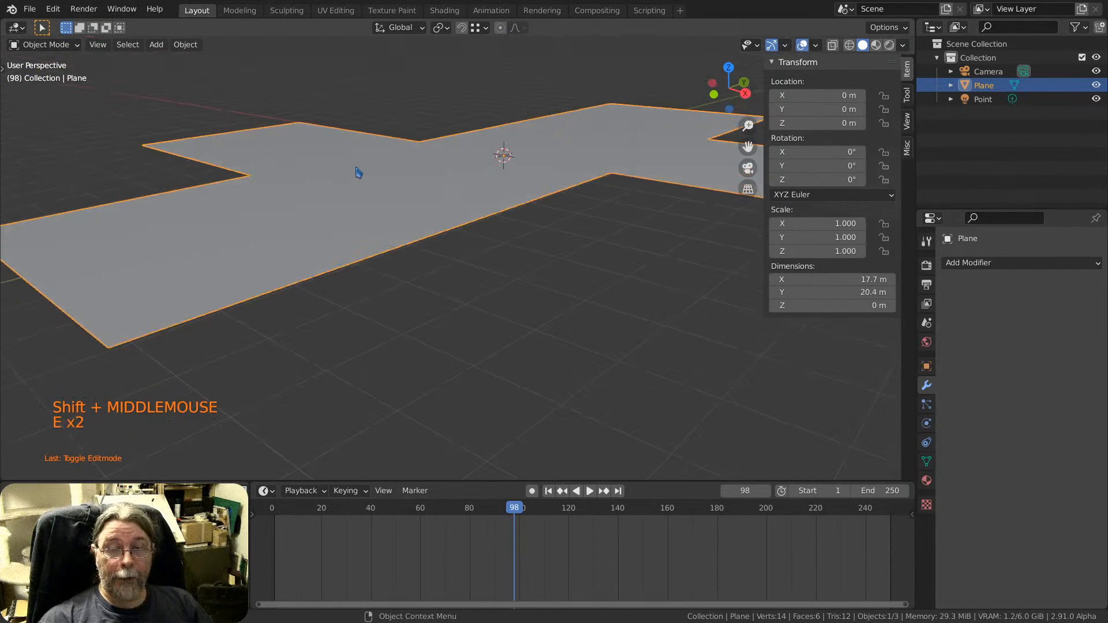
key("Tab")
key("a")
key("a")
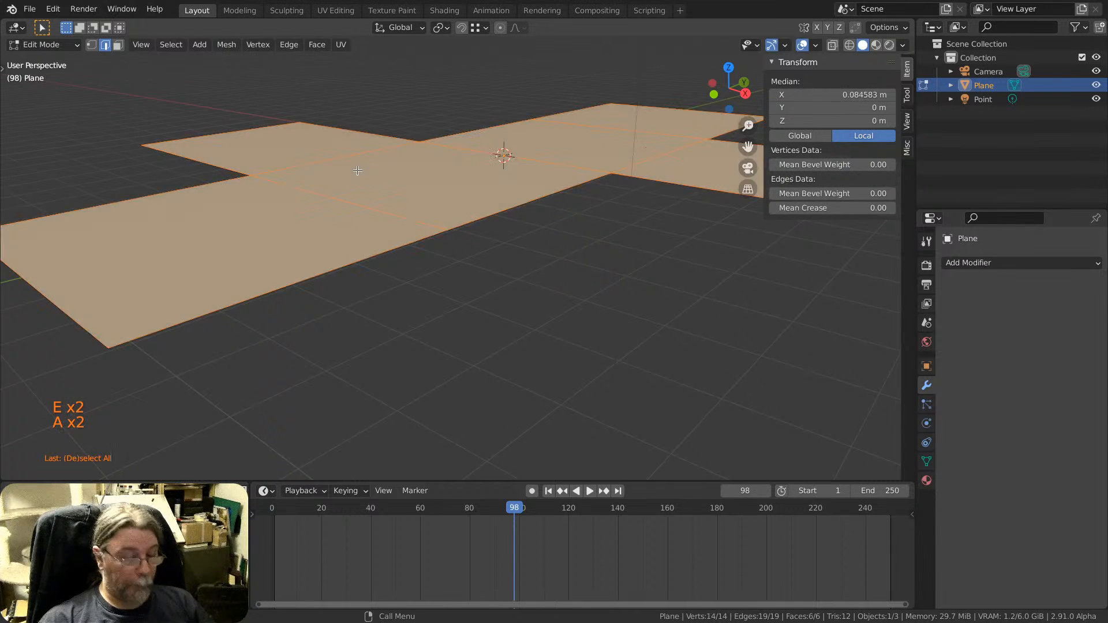
key("e")
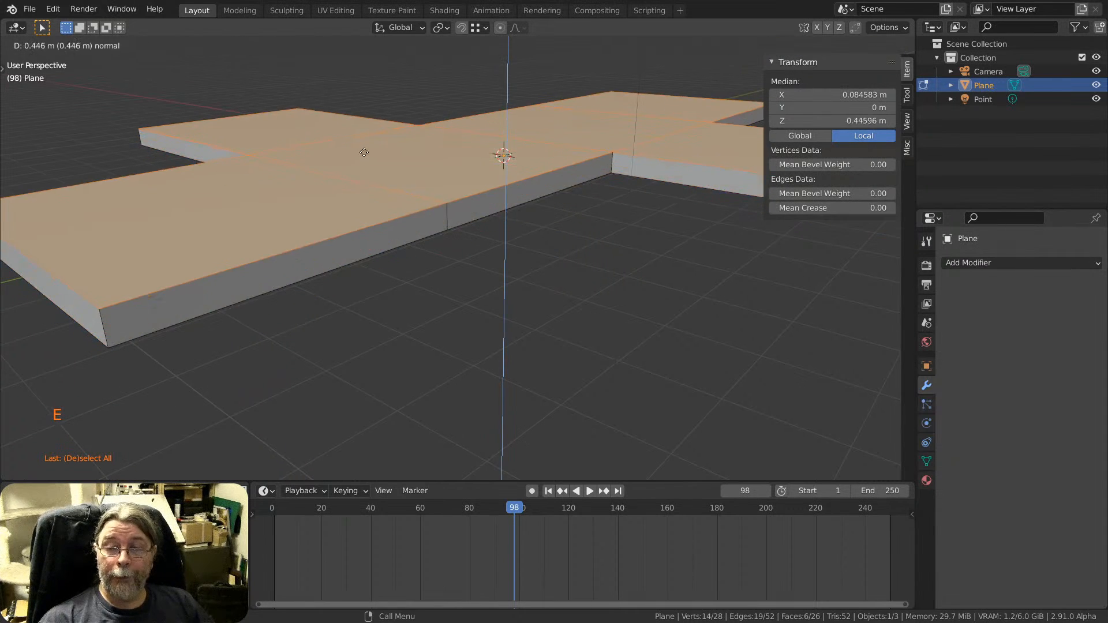
left_click(368, 162)
middle_click_drag(306, 189, 390, 180)
key("Tab")
scroll(414, 174, "up", 3)
key("Tab")
scroll(380, 161, "down", 4)
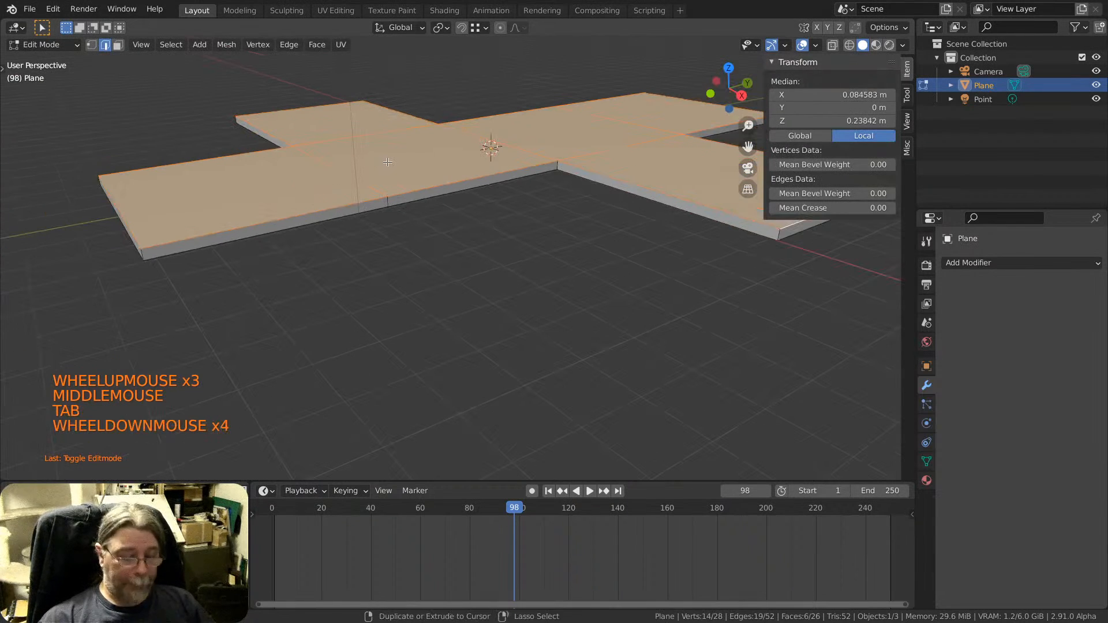
Undo the upward extrusion of the whole shape.
key("ctrl+z")
key("ctrl+z")
key("ctrl+z")
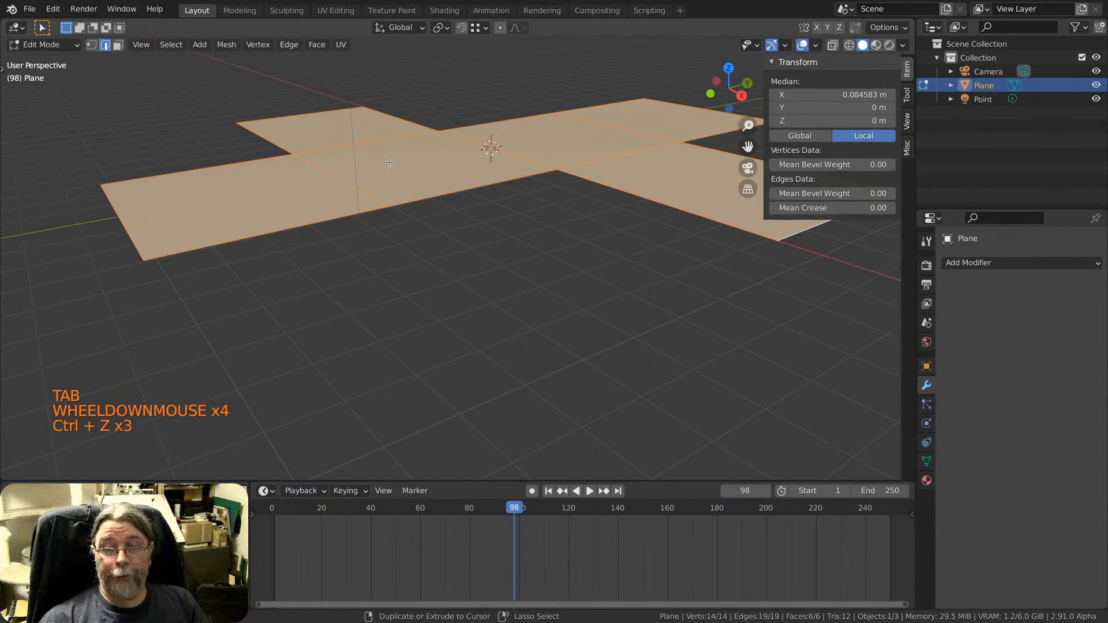
key("ctrl+z")
Return to object mode and add a Solidify modifier to the plane.
scroll(381, 173, "up", 3)
key("Tab")
middle_click_drag(379, 181, 441, 173)
scroll(437, 185, "down", 3)
scroll(485, 159, "up", 2)
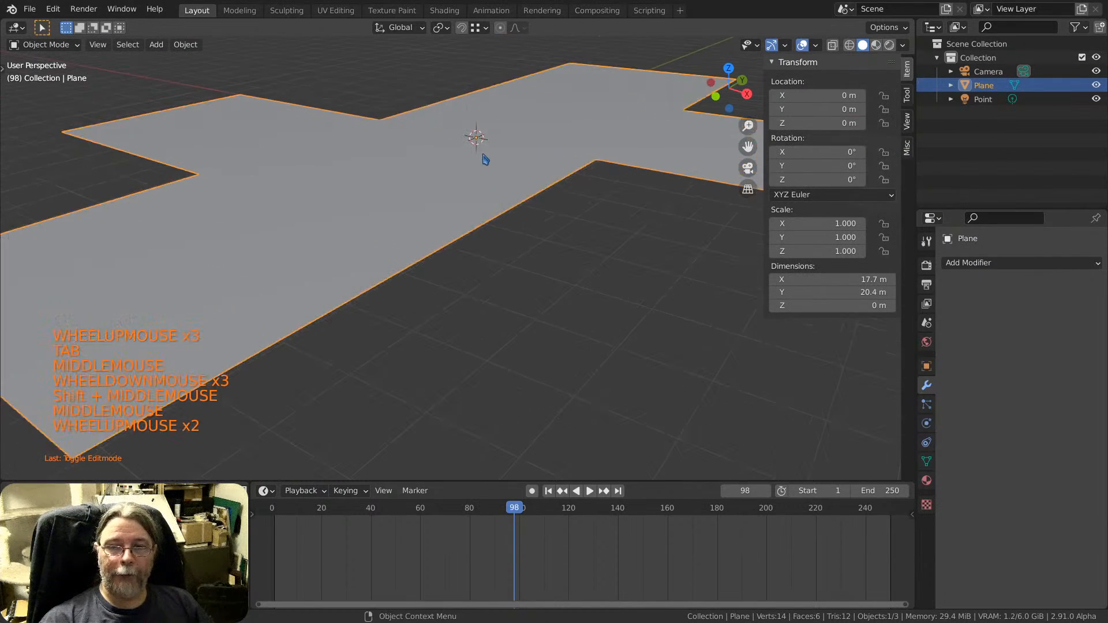
scroll(485, 160, "down", 2)
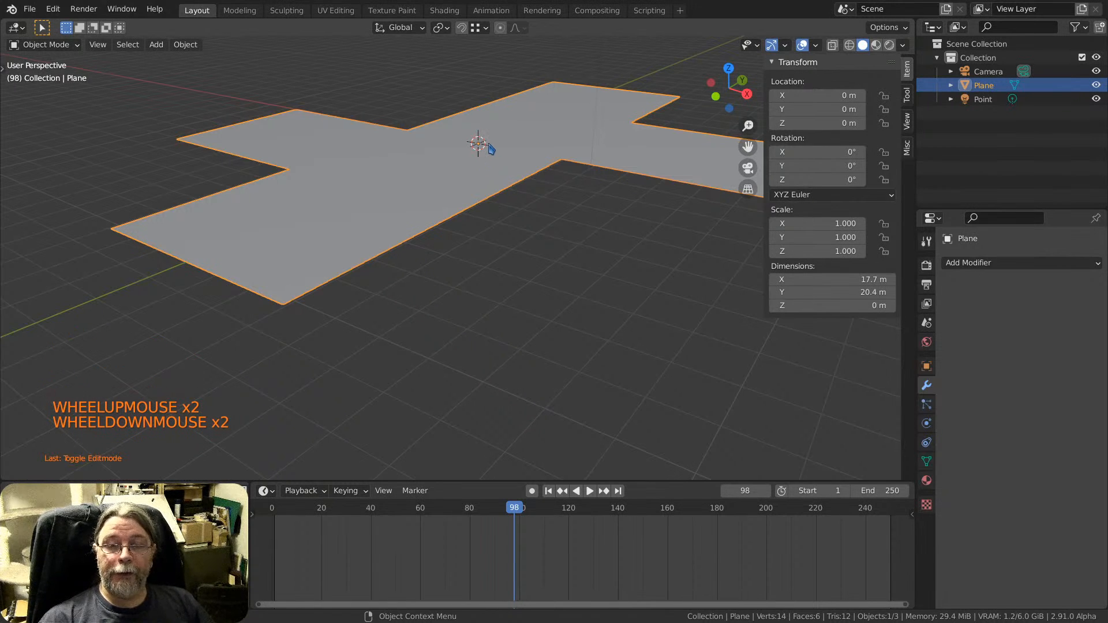
scroll(490, 149, "up", 2)
middle_click_drag(478, 144, 477, 152, "shift")
scroll(477, 151, "down", 2)
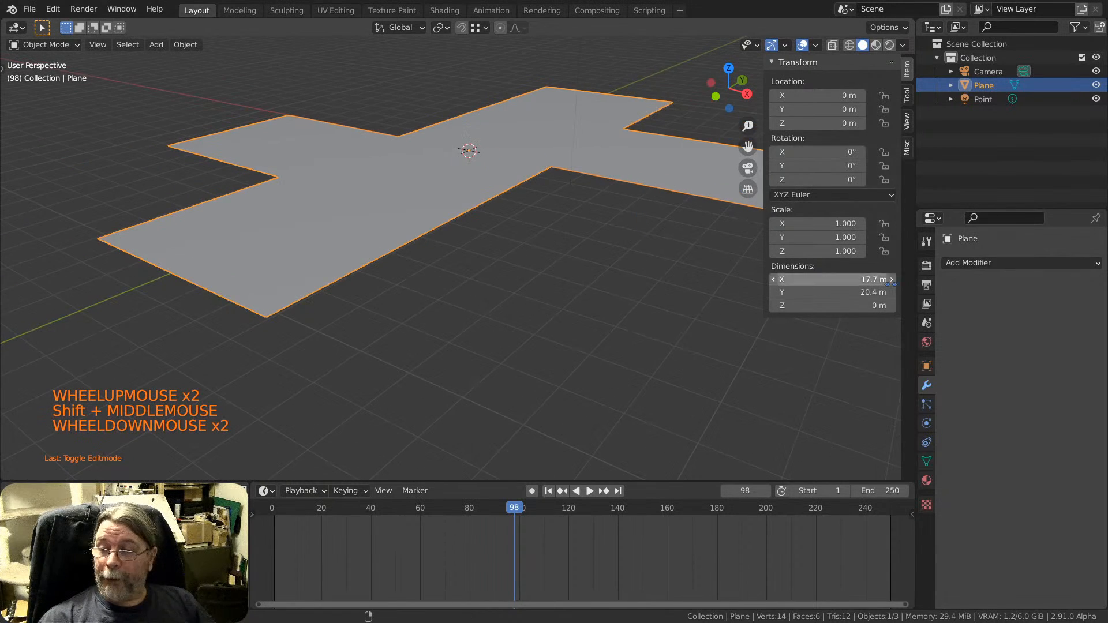
left_click(984, 264)
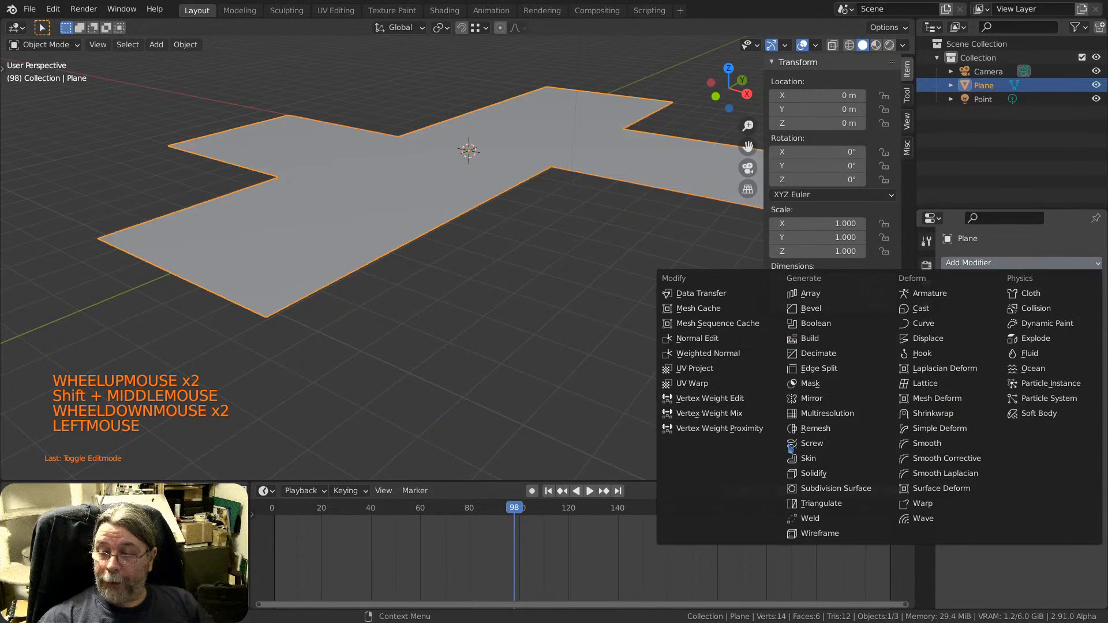
left_click(832, 479)
Set the Solidify thickness to 1 m.
scroll(401, 263, "up", 3)
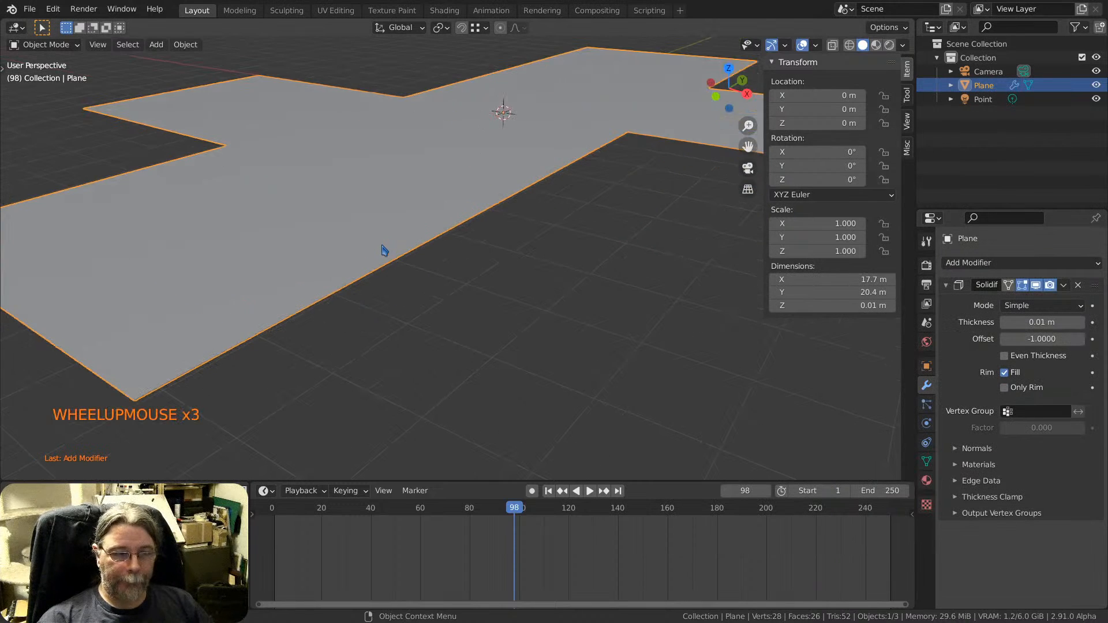
mouse_move(383, 248)
middle_mouse_down()
mouse_move(391, 227)
mouse_move(395, 253)
middle_mouse_up()
scroll(393, 252, "up", 9)
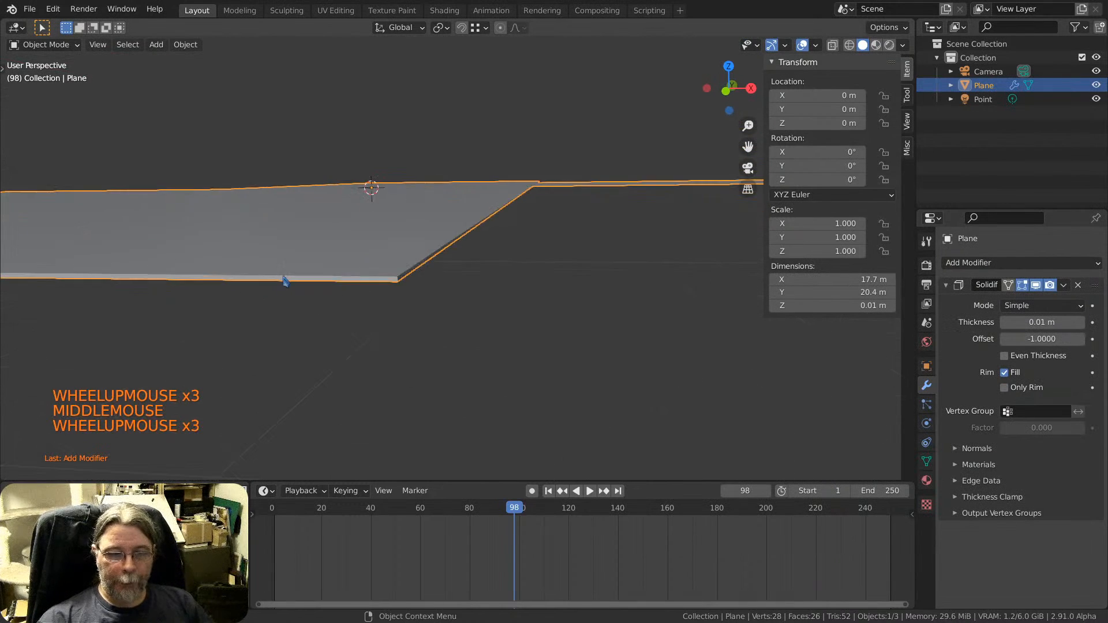
middle_click_drag(453, 287, 456, 170, "shift")
scroll(456, 171, "down", 5)
middle_click_drag(456, 115, 490, 184, "shift")
scroll(599, 206, "up", 2)
middle_click_drag(600, 206, 459, 209, "shift")
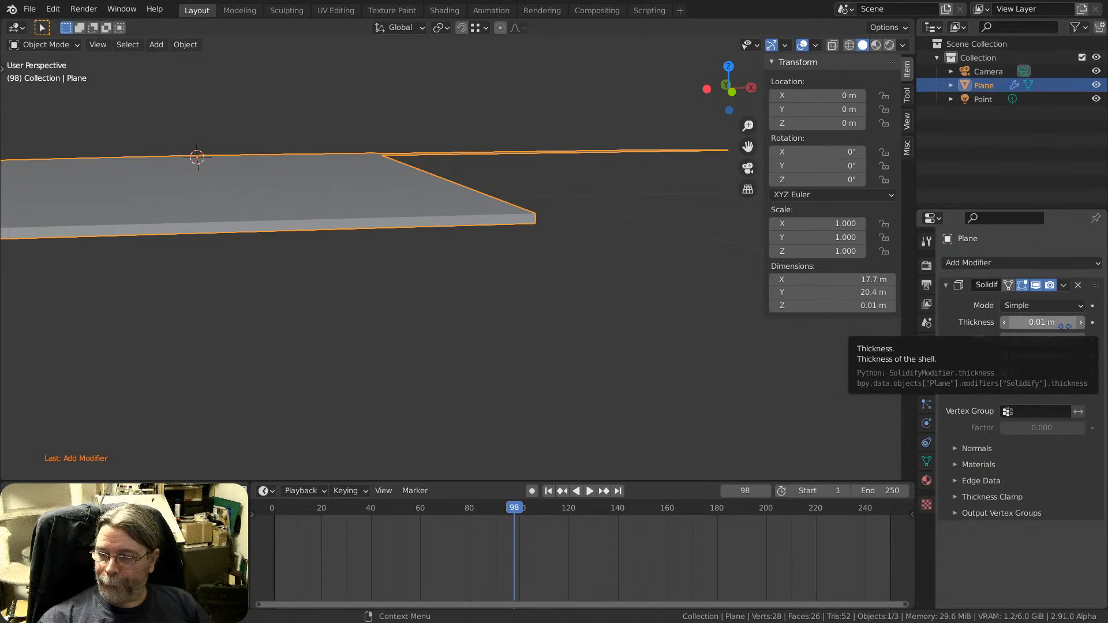
left_click_drag(1042, 322, 1080, 322)
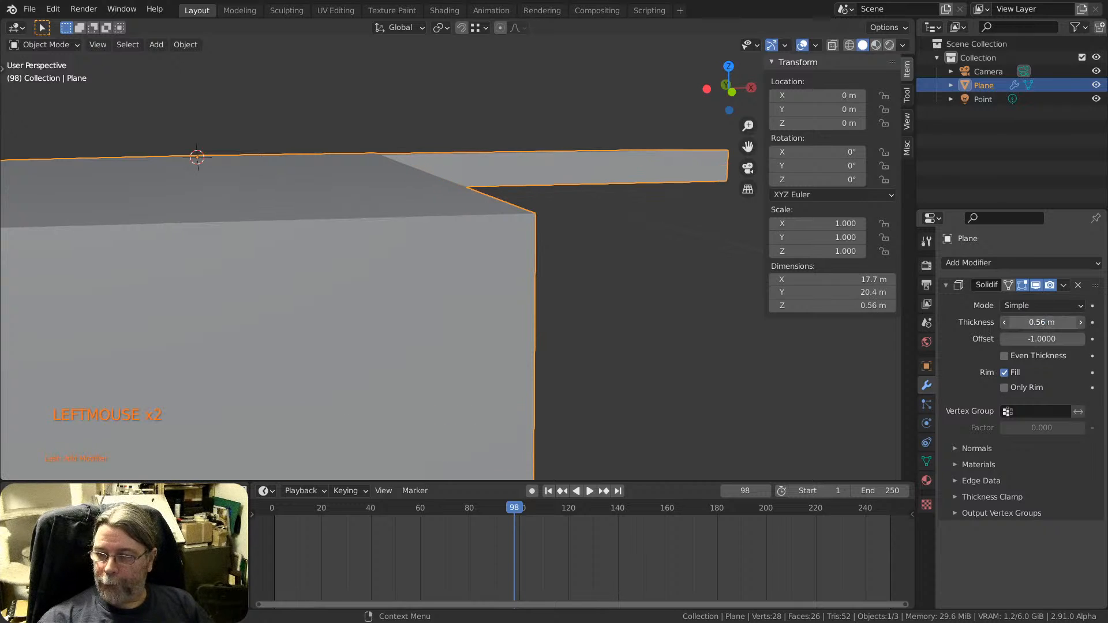
key("Return")
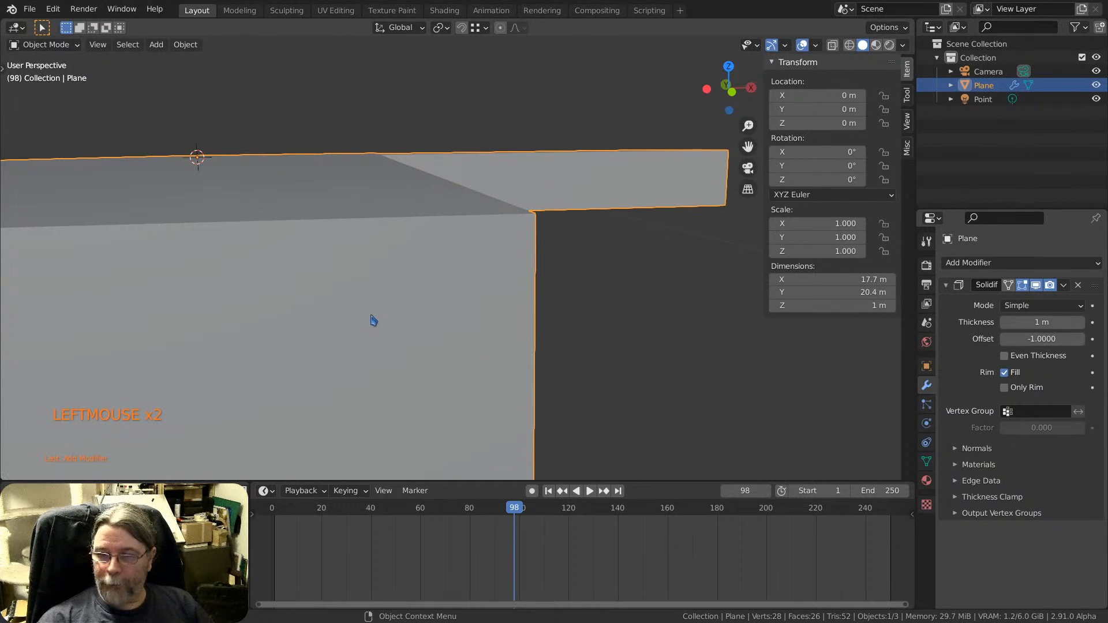
Examine the solidified shape as a whole from several angles.
scroll(398, 288, "down", 17)
middle_click_drag(410, 259, 371, 297)
scroll(384, 241, "up", 4)
scroll(309, 269, "down", 4)
scroll(306, 268, "down", 3)
scroll(284, 260, "up", 1)
middle_click_drag(284, 259, 427, 260, "shift")
middle_click_drag(427, 260, 317, 218)
In edit mode, scale down the two outer corner vertices of the -X arm to narrow its end.
left_click(367, 265)
key("Tab")
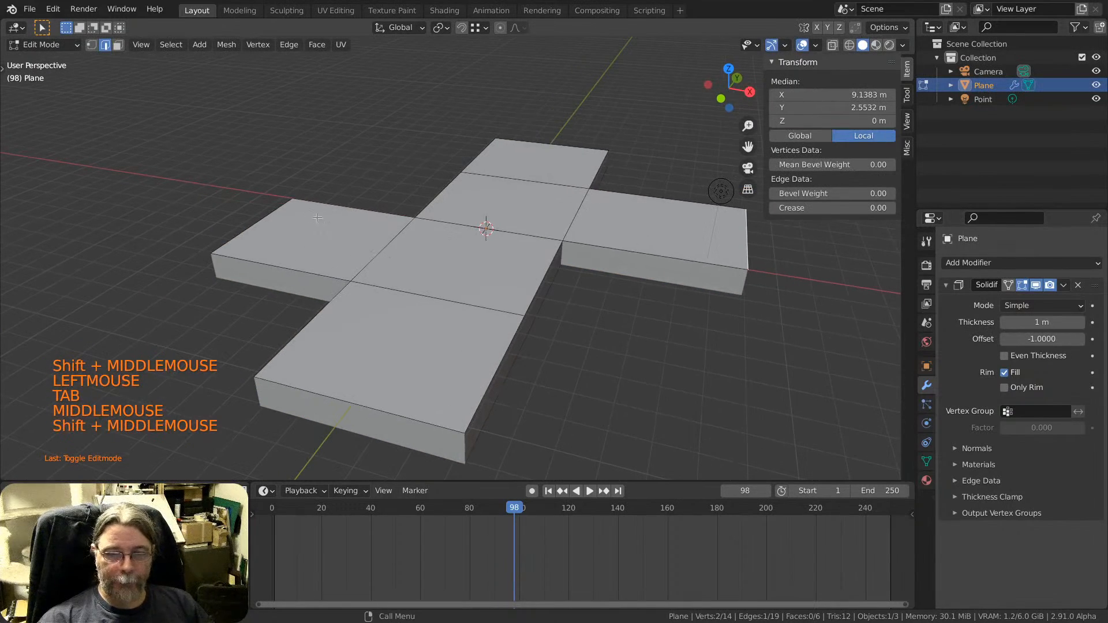
key("1")
left_click(292, 212)
left_click(236, 254, "shift")
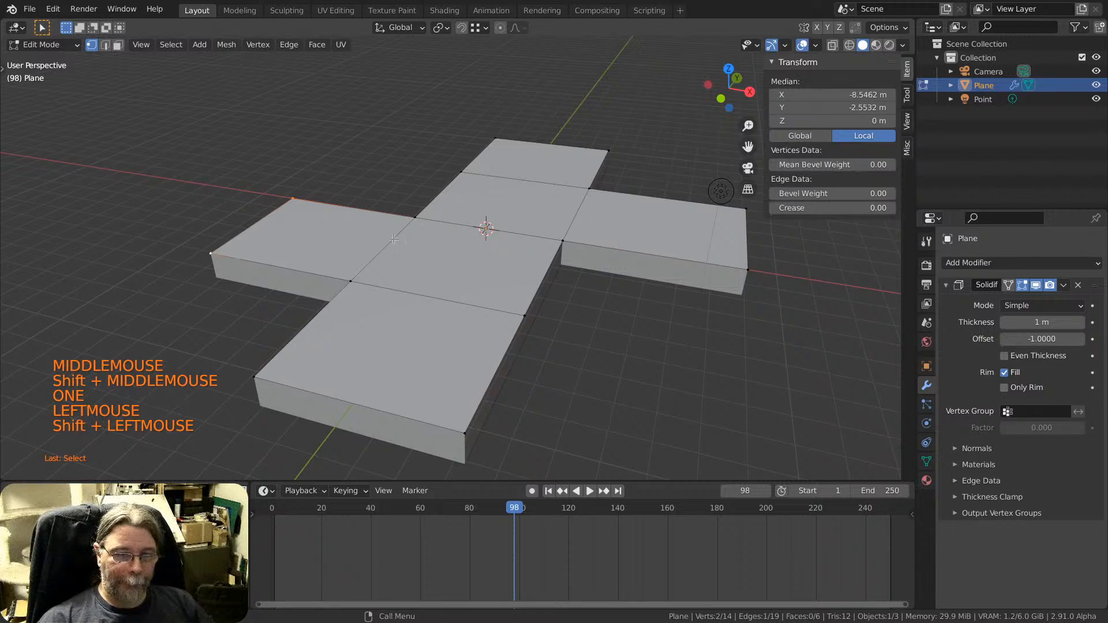
key("s")
left_click(420, 247)
middle_click_drag(421, 247, 496, 190)
scroll(418, 254, "up", 4)
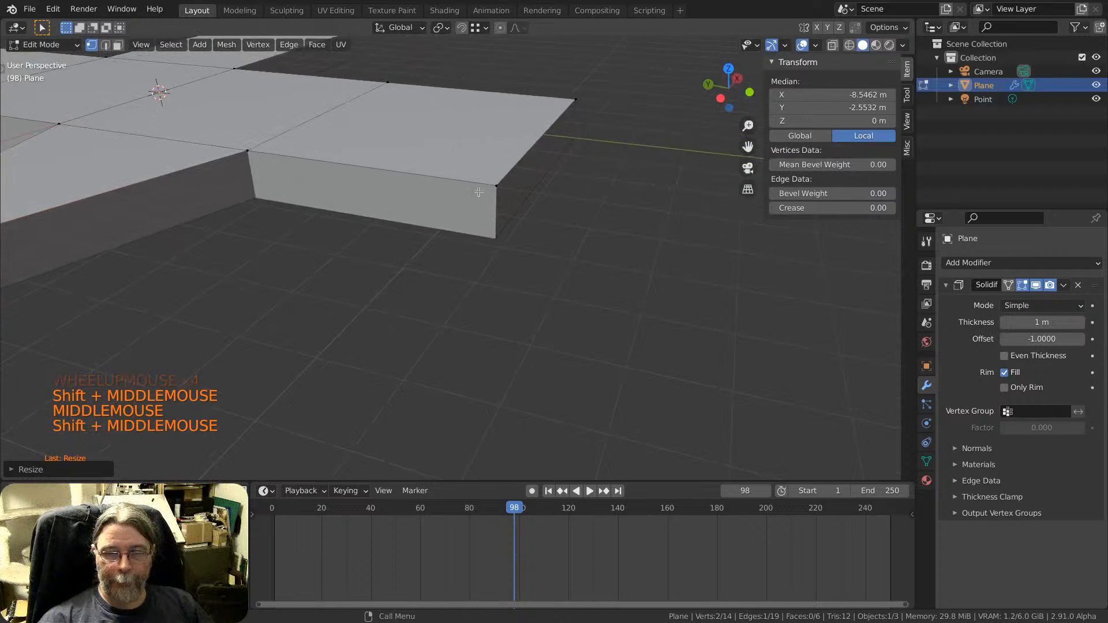
left_click(497, 187)
key("g")
key("z")
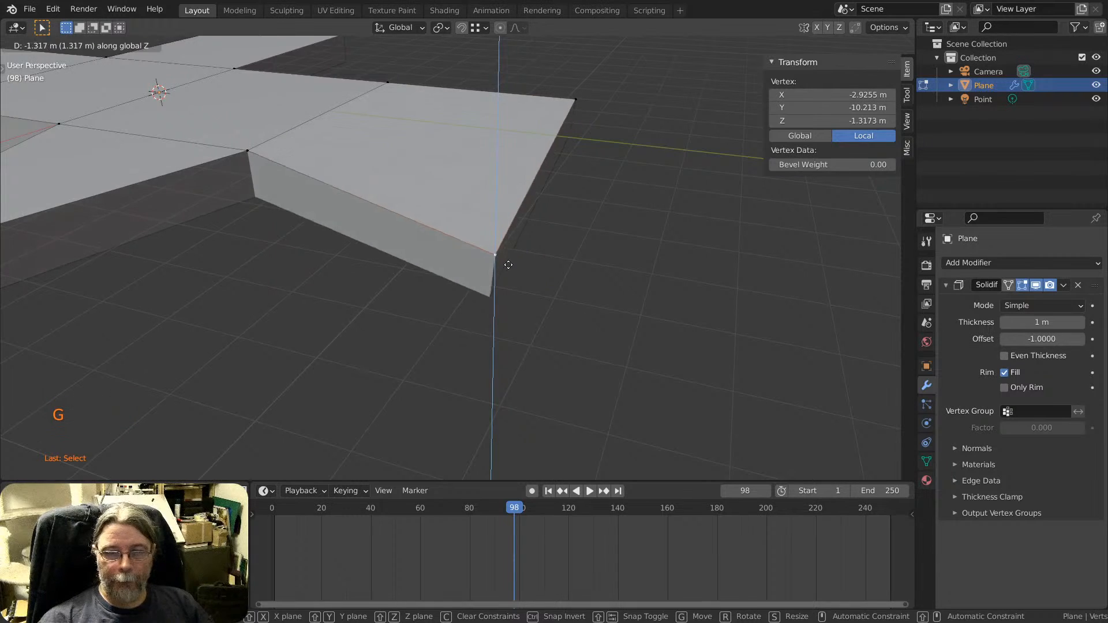
right_click(508, 263)
Scale down the +X side edge of the strip's -Y end segment and rotate it about 22°.
middle_click_drag(474, 198, 335, 168)
left_click(301, 200)
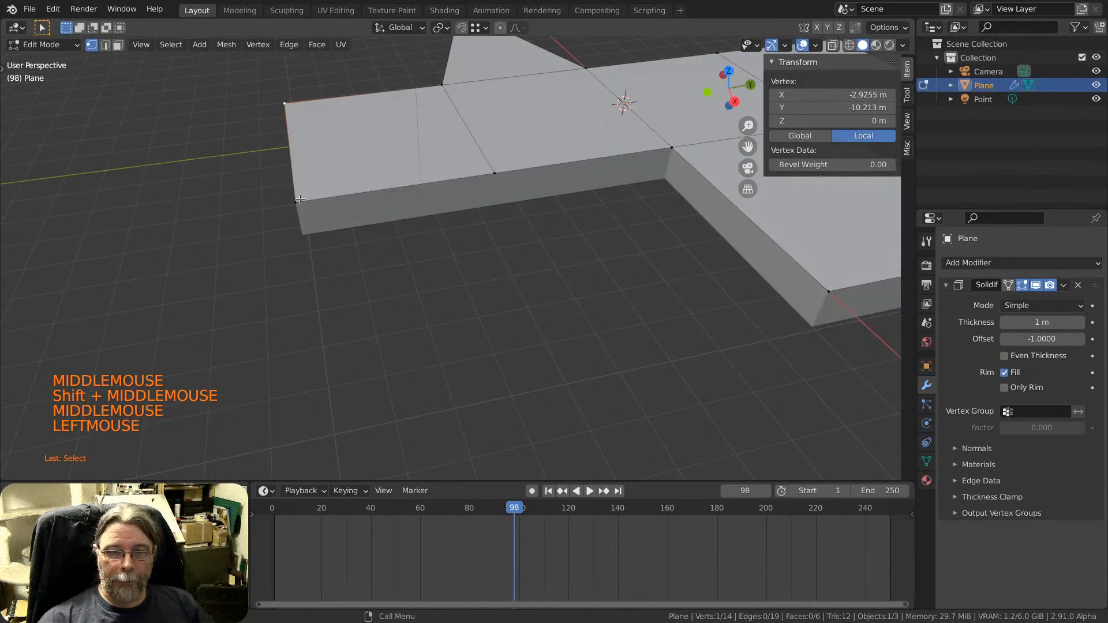
left_click(491, 175, "shift")
key("s")
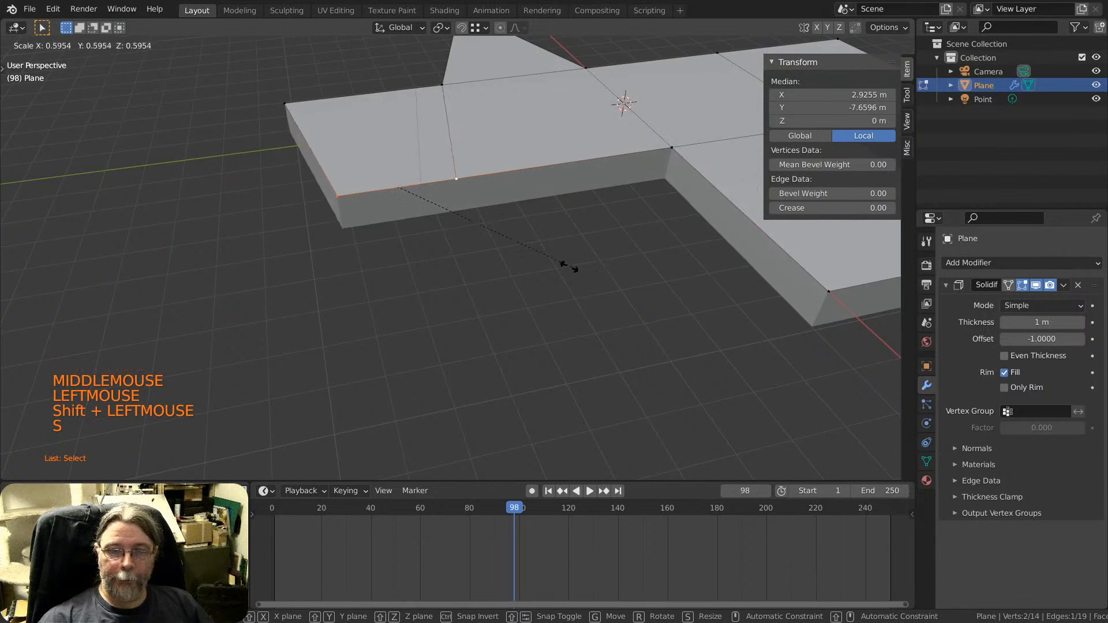
left_click(490, 253)
key("r")
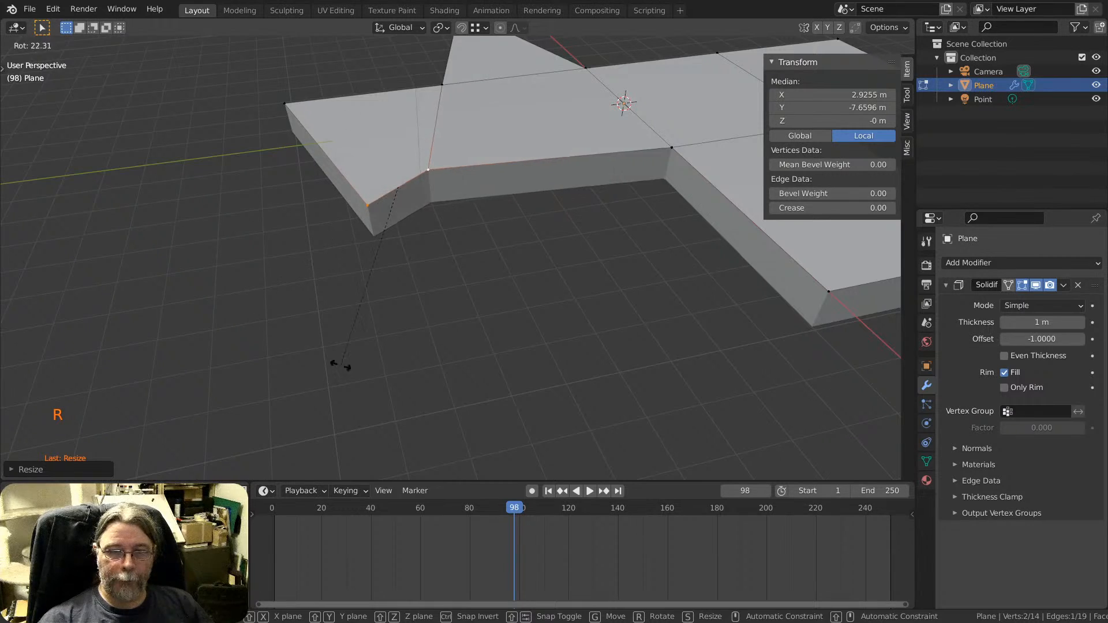
left_click(346, 365)
Set the Solidify thickness to 0.5 m.
middle_click_drag(466, 177, 568, 209)
middle_click_drag(568, 209, 540, 182)
scroll(534, 173, "up", 1)
mouse_move(1058, 324)
left_mouse_down()
mouse_move(1033, 324)
mouse_move(1056, 324)
left_mouse_up()
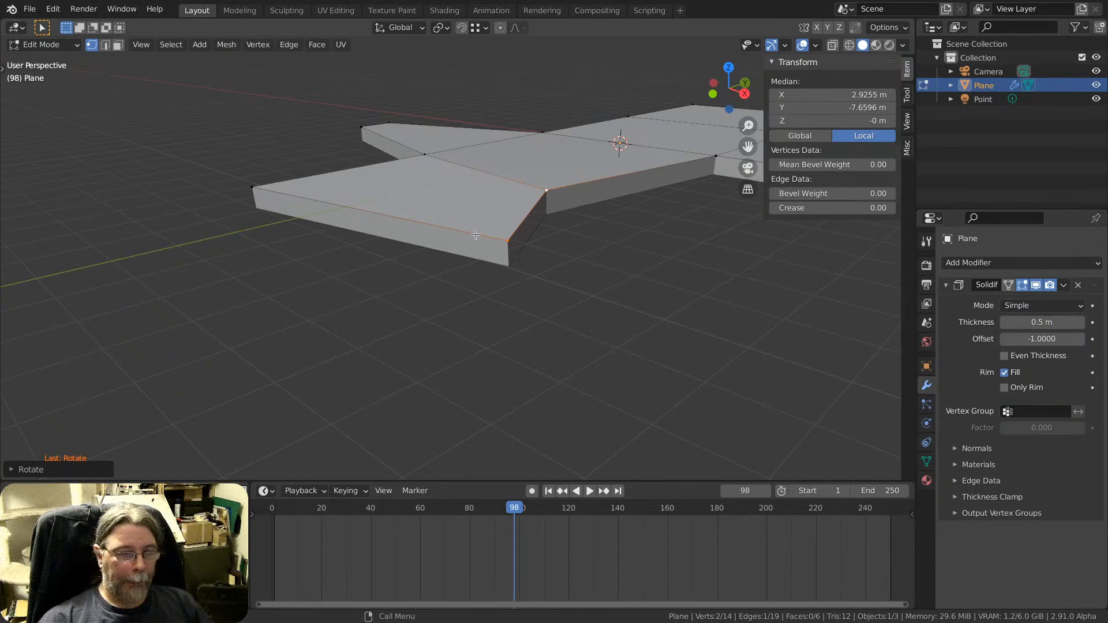
Set the Solidify offset to 0.5.
middle_click_drag(479, 129, 439, 242, "shift")
scroll(399, 116, "up", 2)
scroll(404, 226, "up", 2)
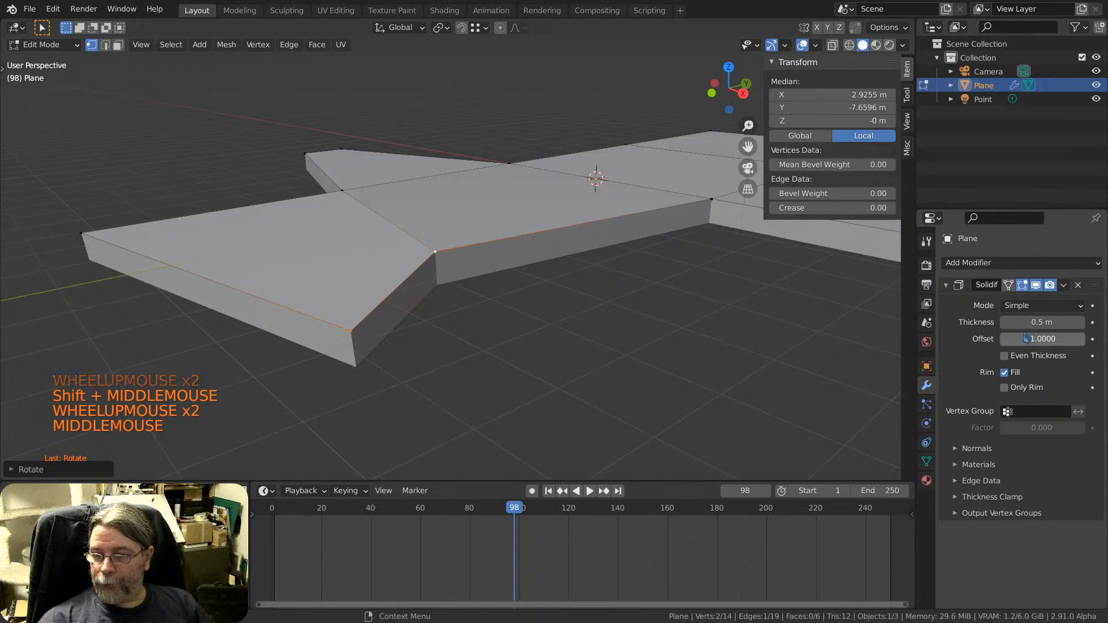
left_click_drag(1004, 339, 1063, 339)
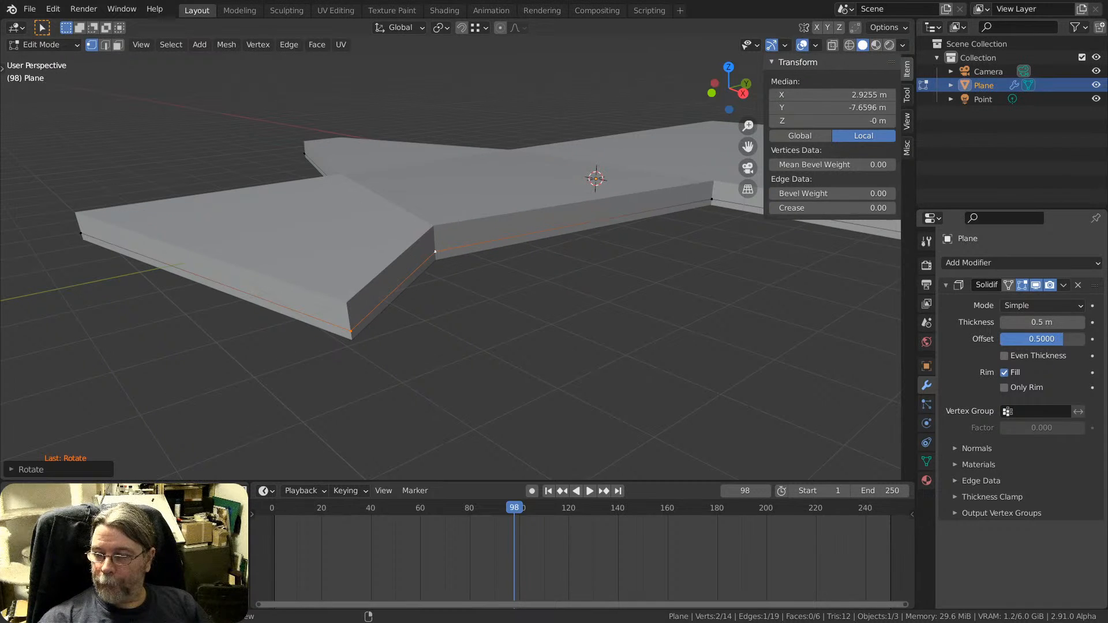
Set the Solidify offset to 0.25.
middle_click_drag(439, 242, 507, 272)
scroll(419, 288, "up", 2)
middle_click_drag(663, 285, 612, 254)
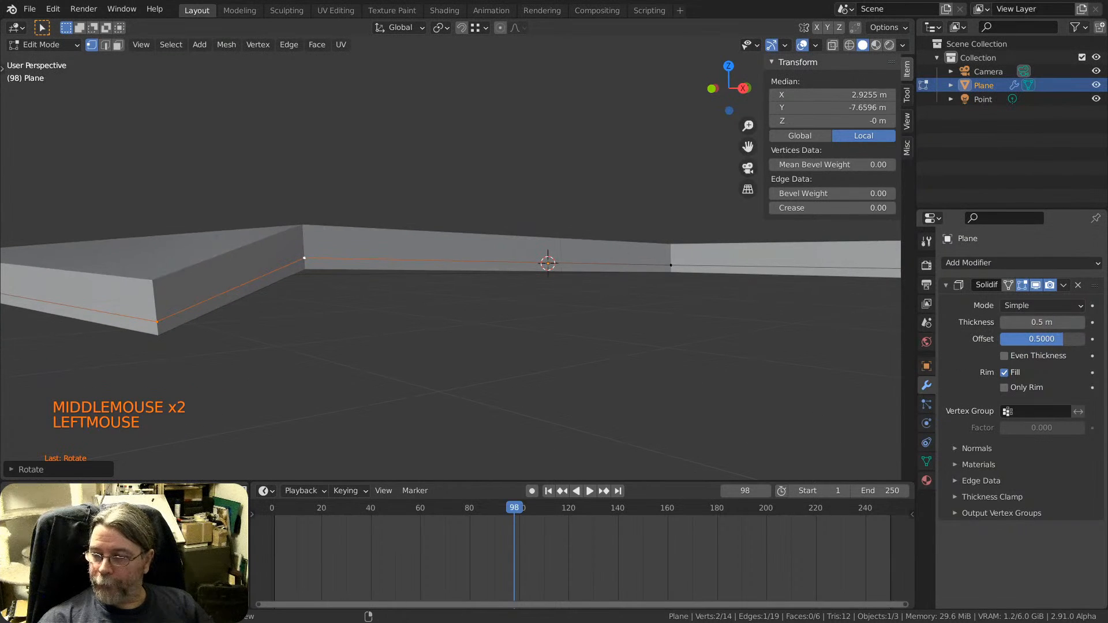
mouse_move(1064, 338)
left_mouse_down()
mouse_move(1049, 338)
mouse_move(1064, 339)
left_mouse_up()
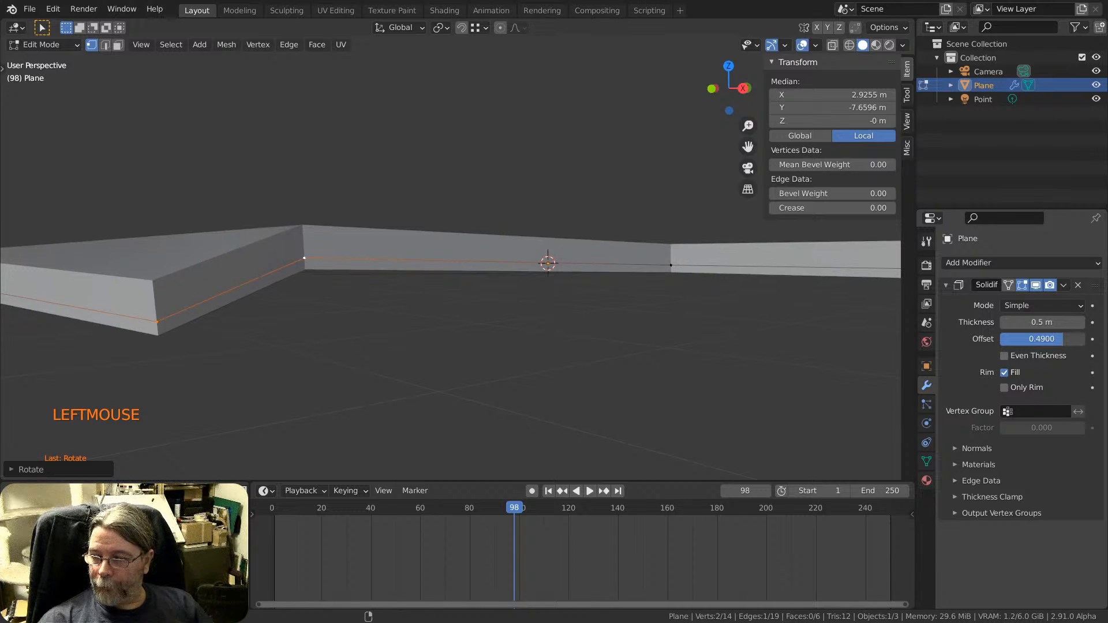
type("0.2")
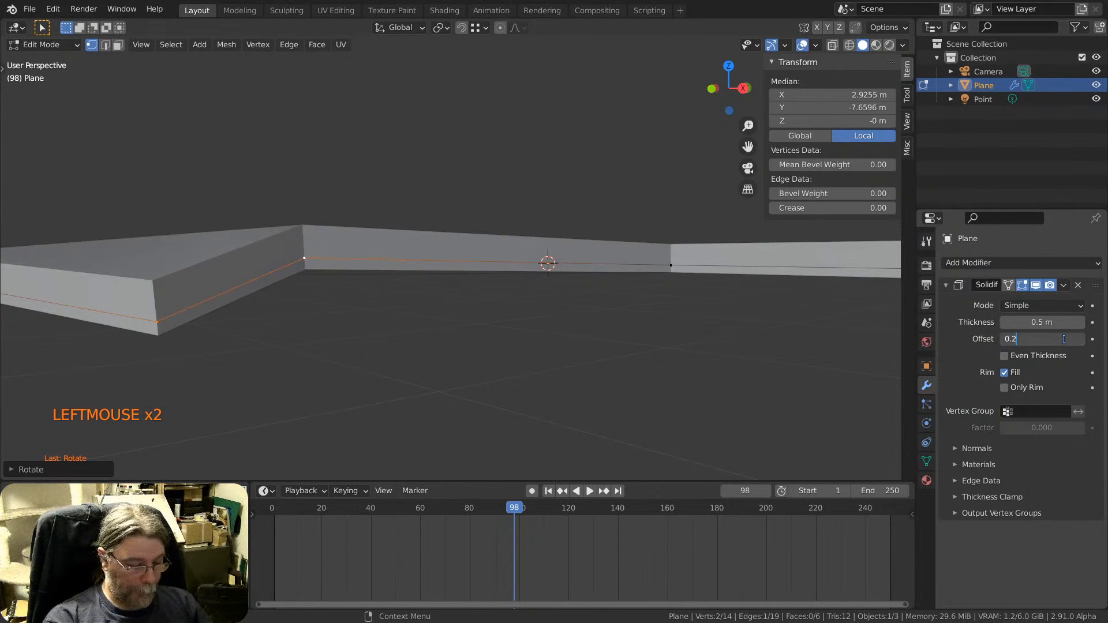
type("5")
key("Return")
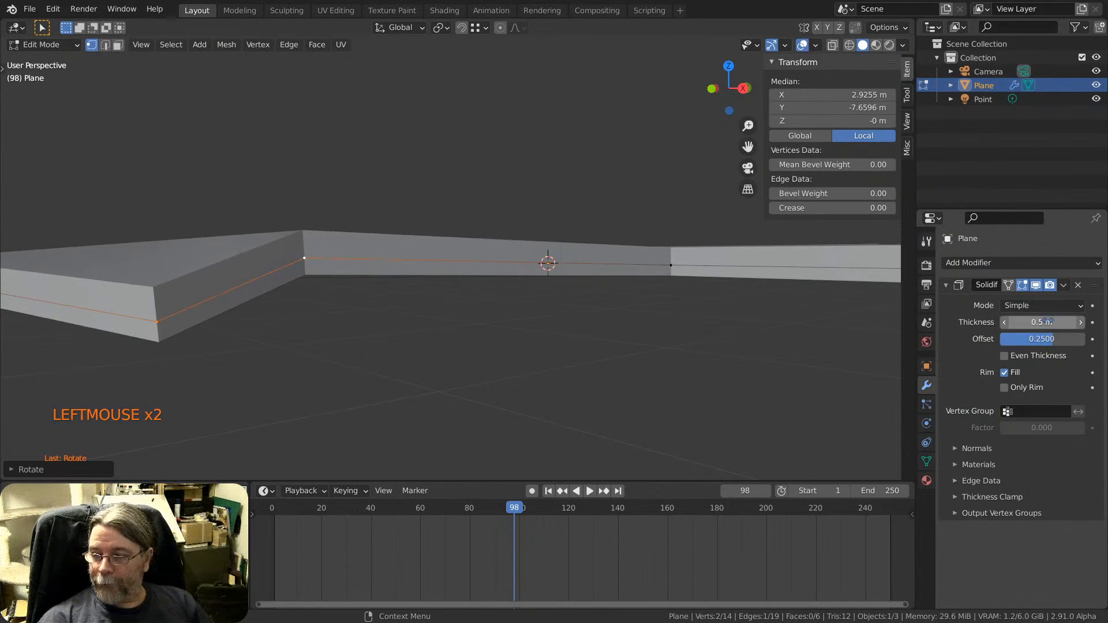
Examine the solidified strip's edges from several angles to see how the thickness sits around the original mesh outline.
middle_click_drag(216, 256, 398, 249)
scroll(137, 253, "up", 3)
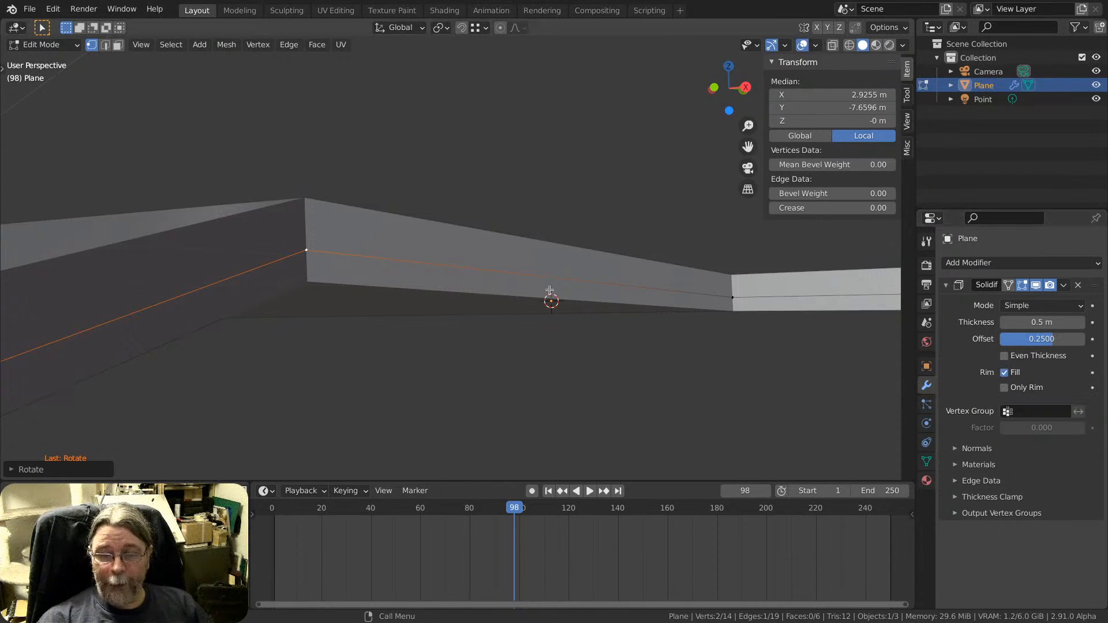
scroll(546, 300, "up", 1)
middle_click_drag(546, 300, 508, 271)
scroll(540, 304, "up", 2)
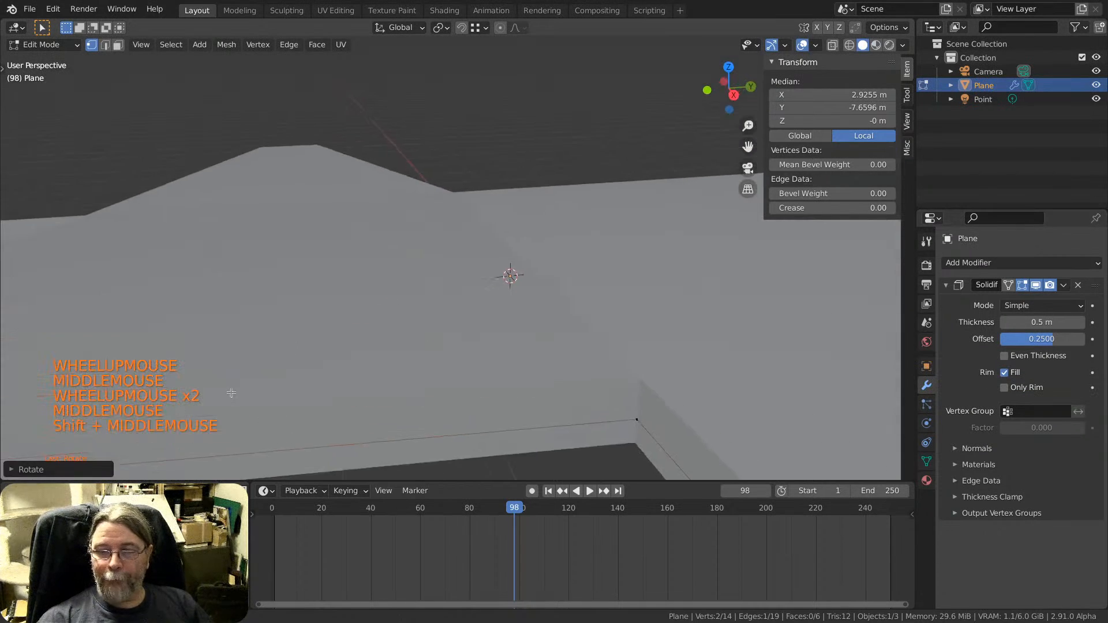
scroll(594, 250, "up", 4)
middle_click_drag(594, 250, 617, 324)
scroll(590, 280, "down", 9)
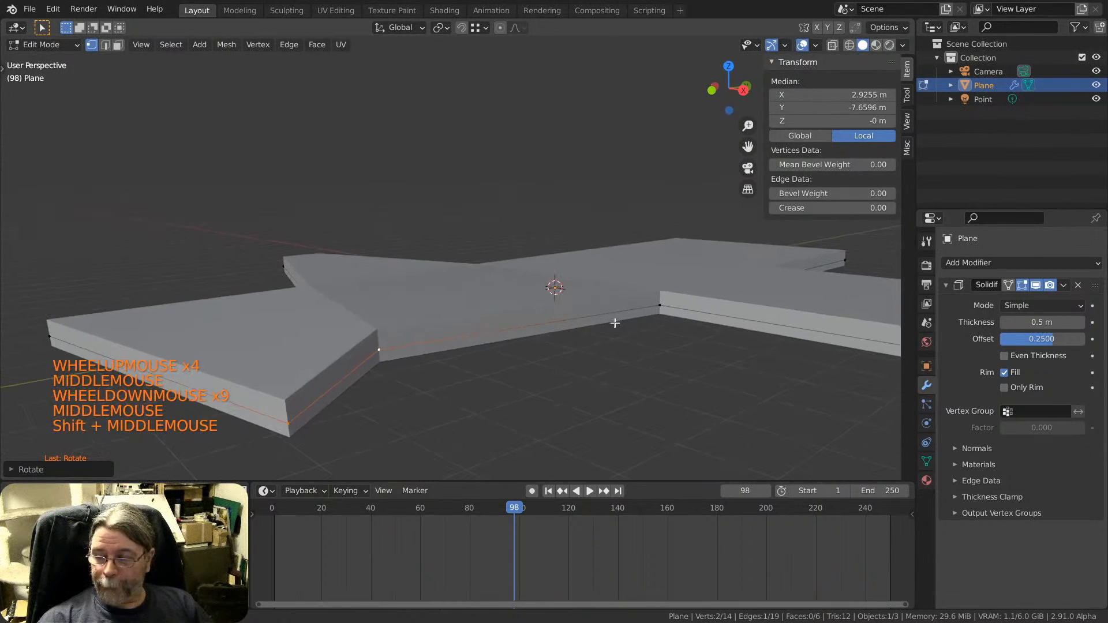
Set the Solidify offset to 0.0218 and the thickness to 0.26 m.
left_click_drag(1043, 340, 1032, 340)
middle_click_drag(385, 334, 361, 324)
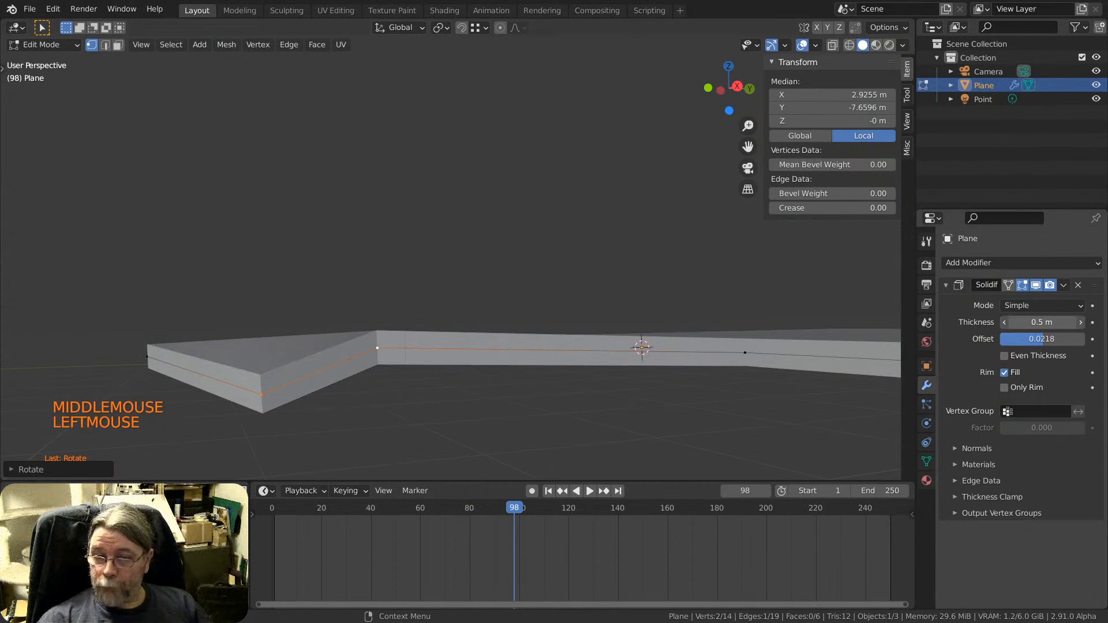
mouse_move(1042, 323)
left_mouse_down()
mouse_move(1089, 322)
mouse_move(1028, 323)
left_mouse_up()
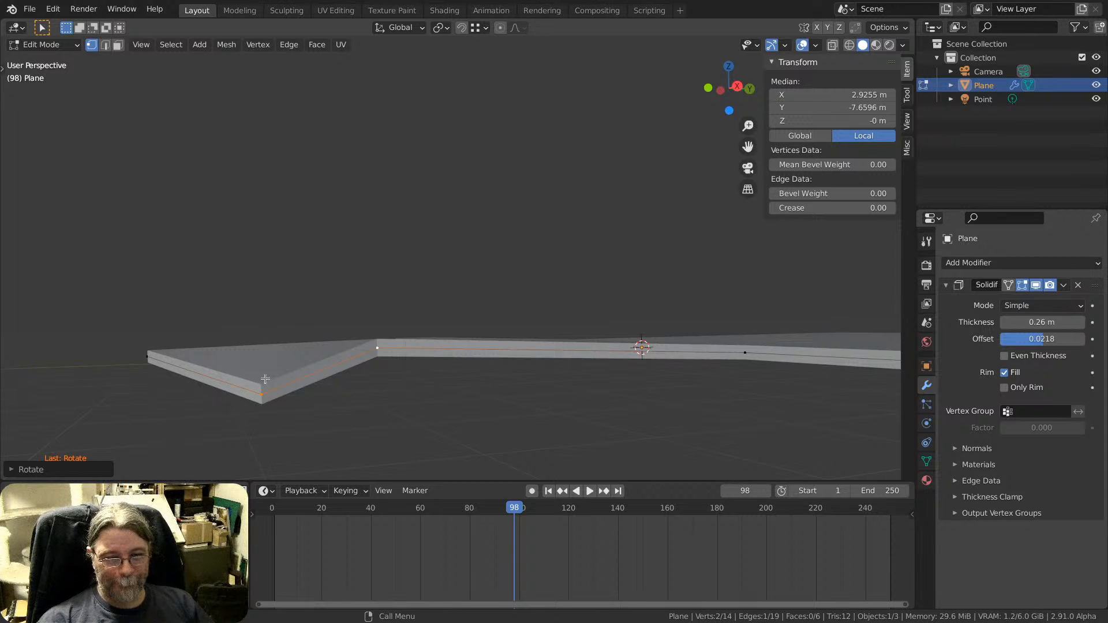
middle_click_drag(265, 378, 216, 346)
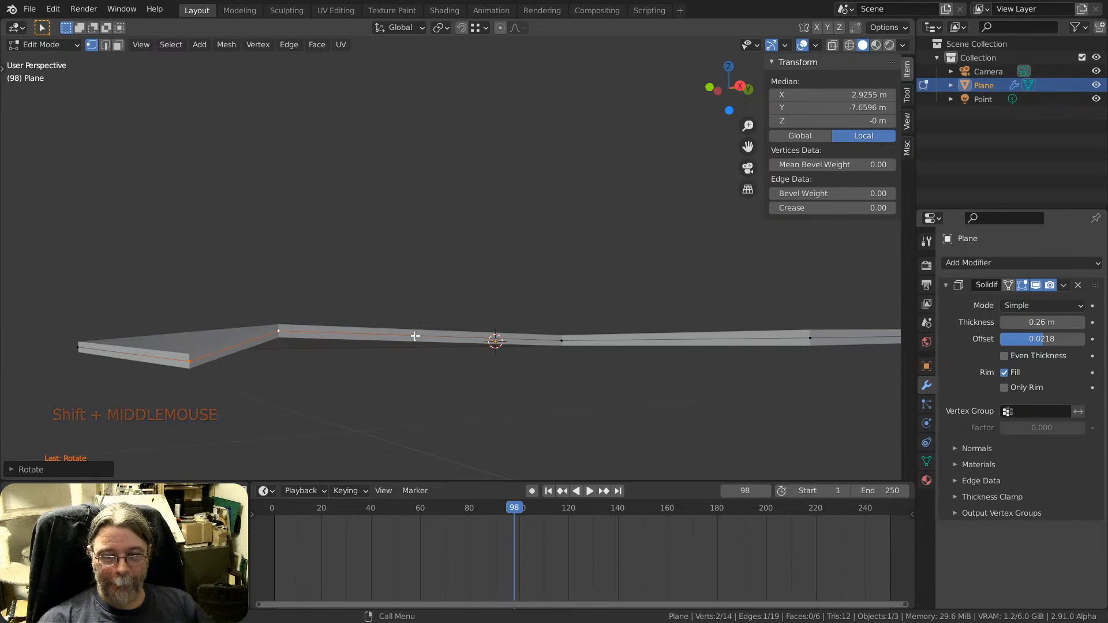
middle_click_drag(460, 340, 945, 383)
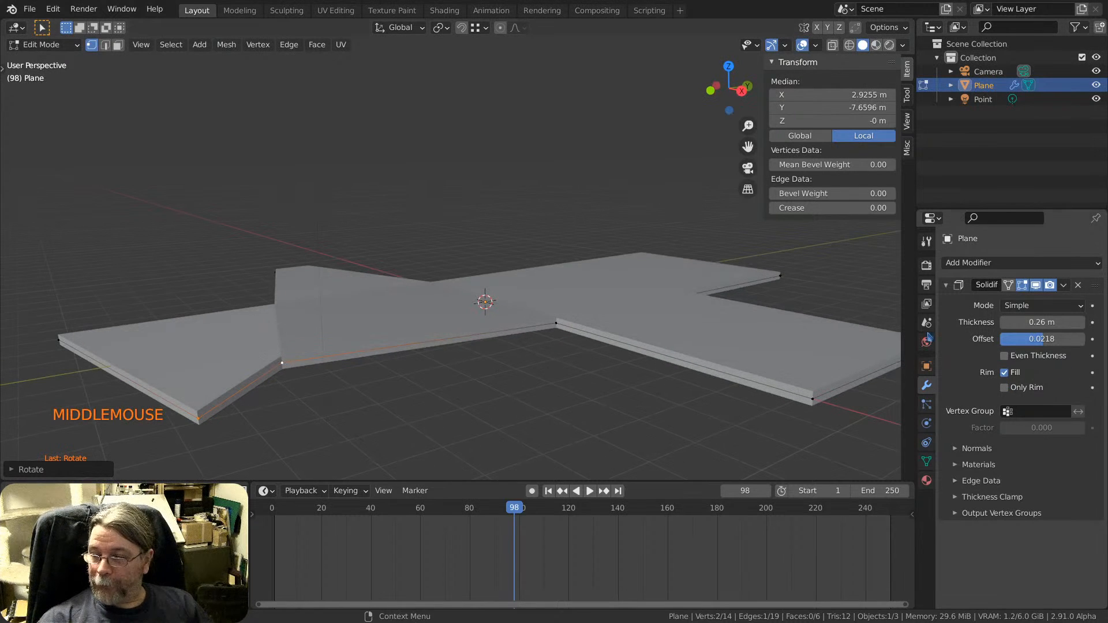
Try to level the lowered +X corner vertex of the -Y end segment by moving it up along Z.
scroll(378, 325, "up", 1)
middle_click_drag(284, 343, 411, 280, "shift")
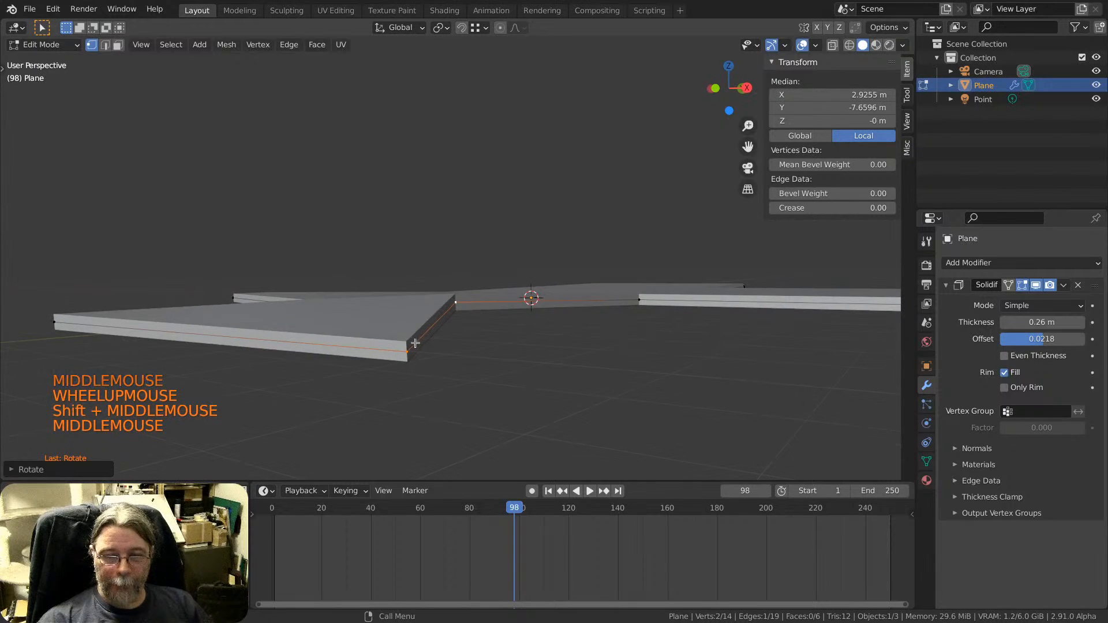
left_click(407, 353)
key("g")
key("z")
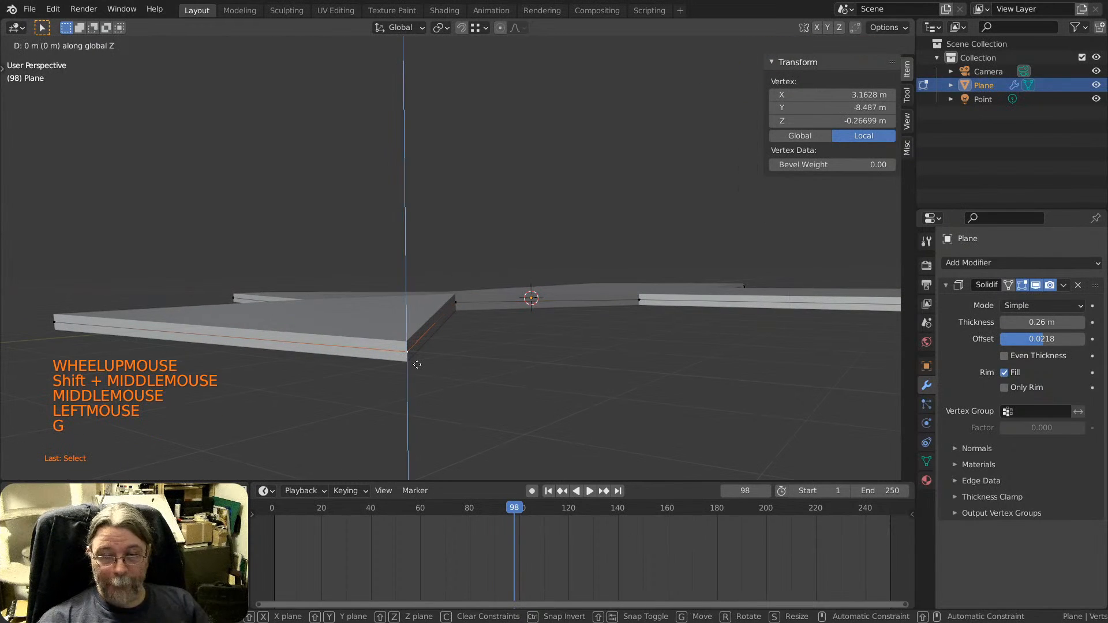
left_click(455, 303)
Snap the -X corner vertex of the -Y end segment along Z to the height of its neighbouring vertex.
middle_click_drag(223, 291, 343, 294)
left_click(140, 346)
middle_click_drag(164, 322, 341, 292, "shift")
middle_click_drag(340, 291, 386, 297)
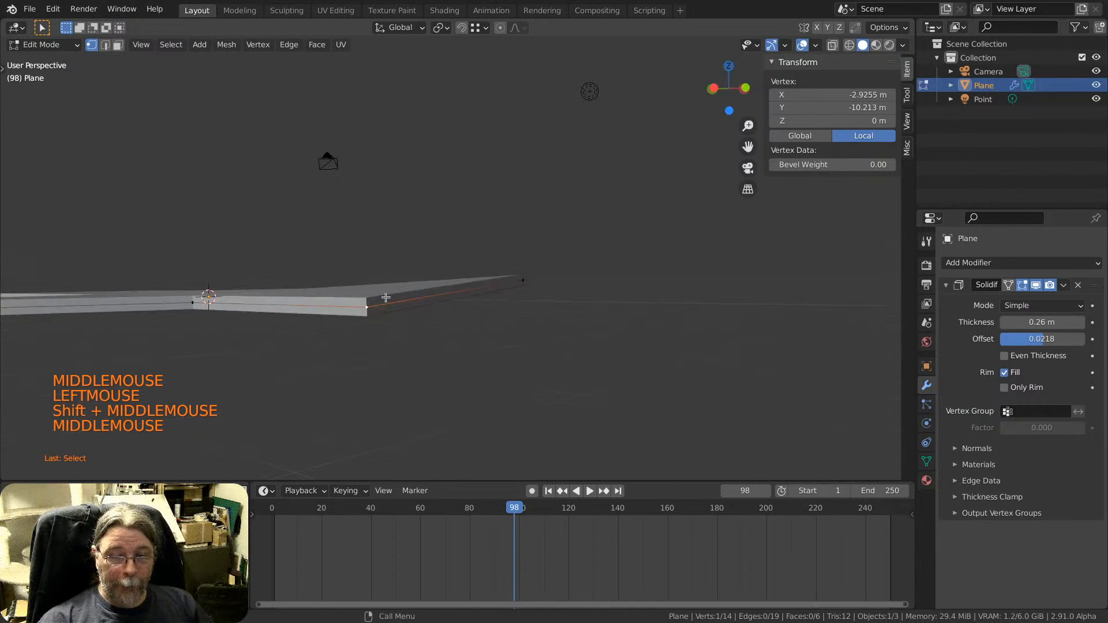
key("g")
key("z")
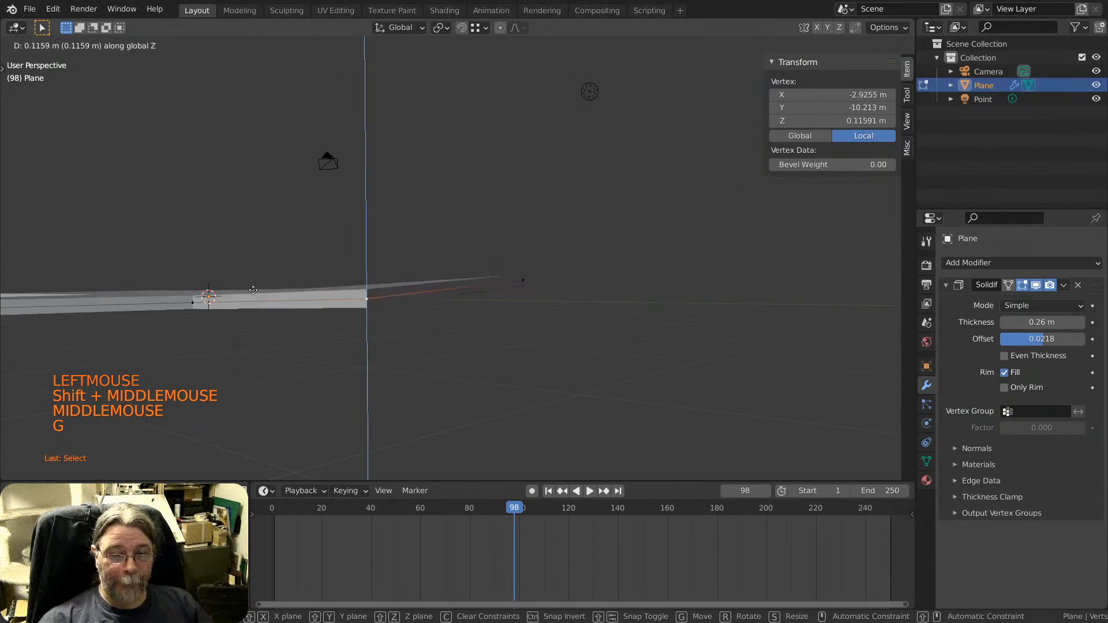
key("ctrl")
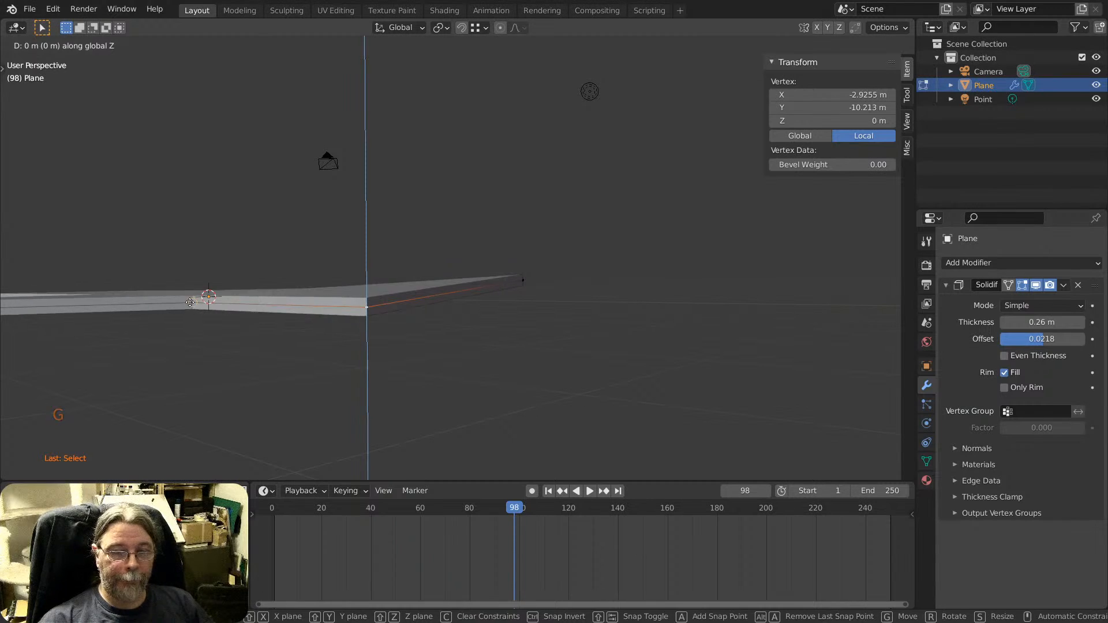
left_click(192, 301)
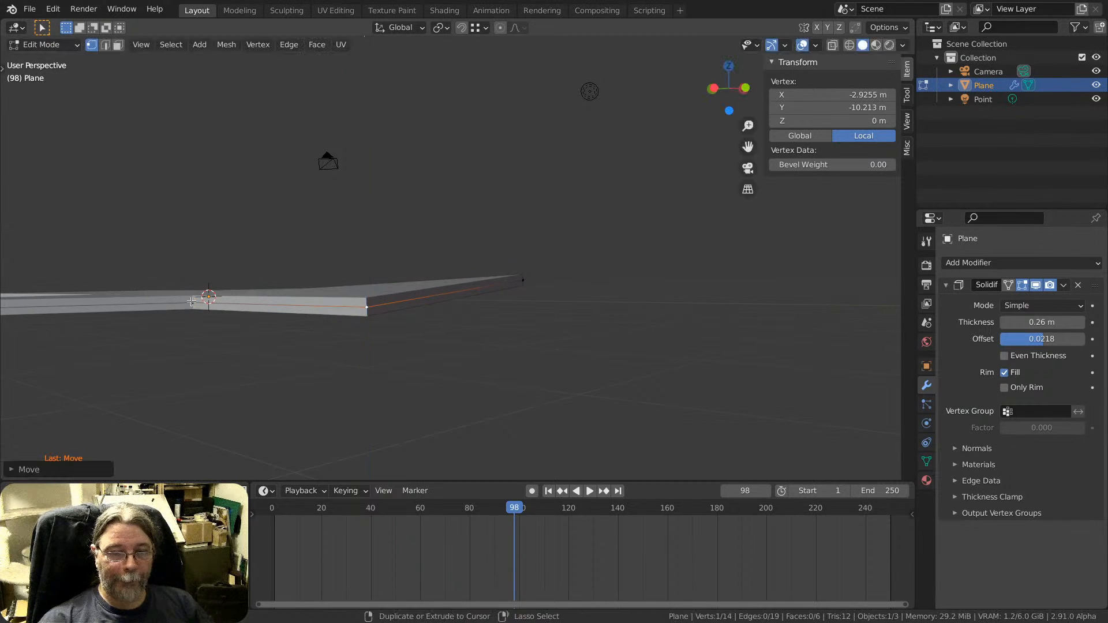
Check the vertex snapping options and snap the end segment's +X corner vertex along Z to 0 m, using a flat vertex as target.
left_click(486, 29)
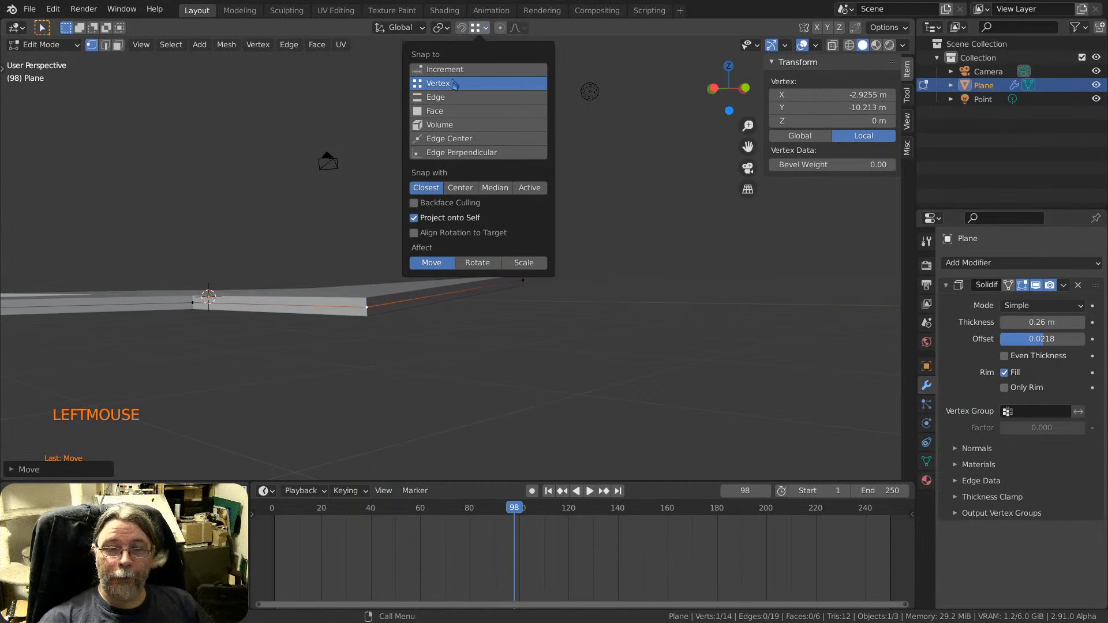
middle_click_drag(485, 300, 313, 231)
left_click(350, 242)
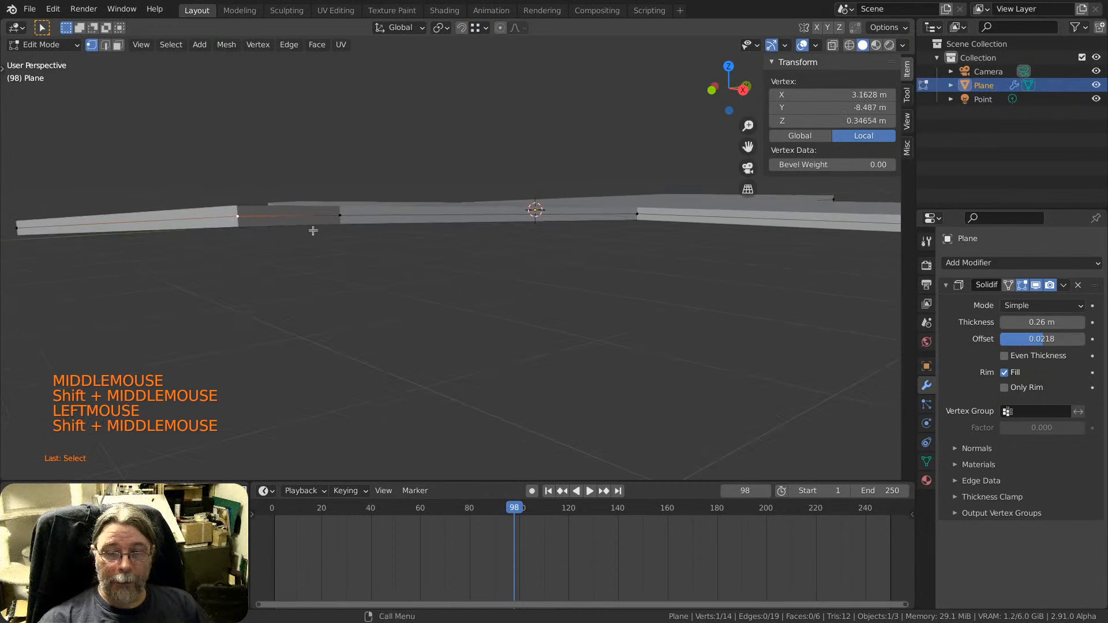
key("g")
key("z")
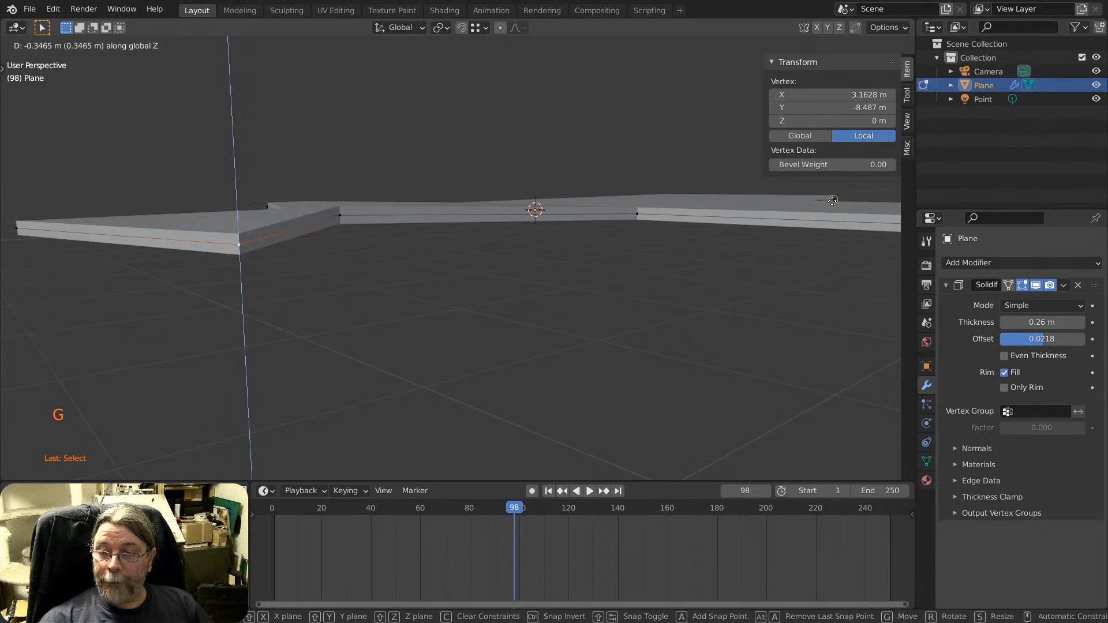
left_click(686, 200)
Snap the raised inner +X vertex of the -Y end segment along Z to 0 m, using the same flat vertex.
key("g")
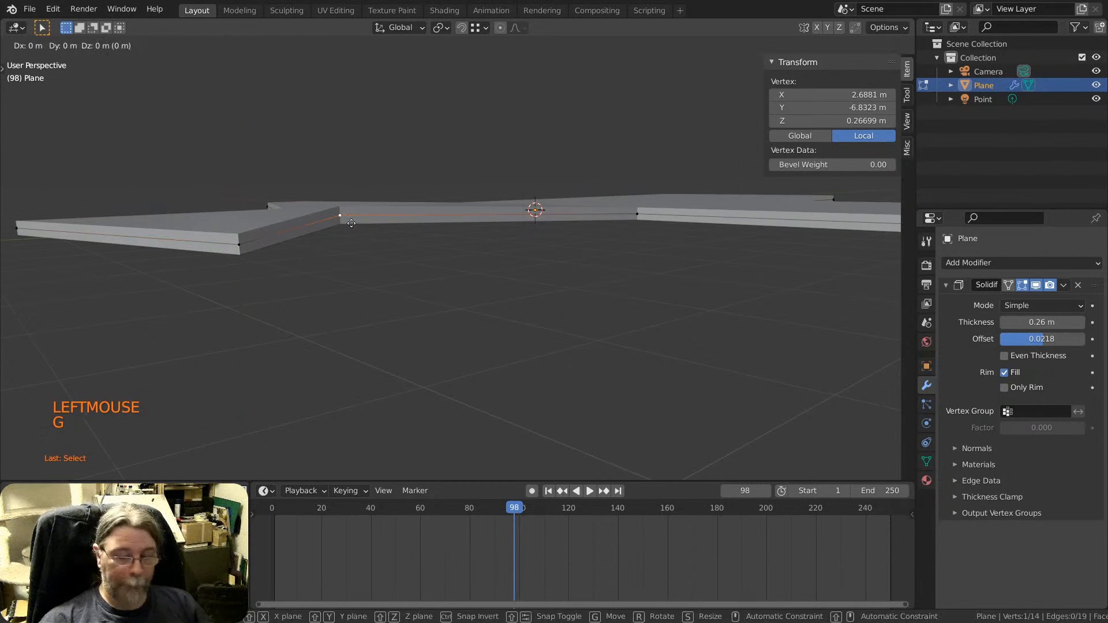
key("z")
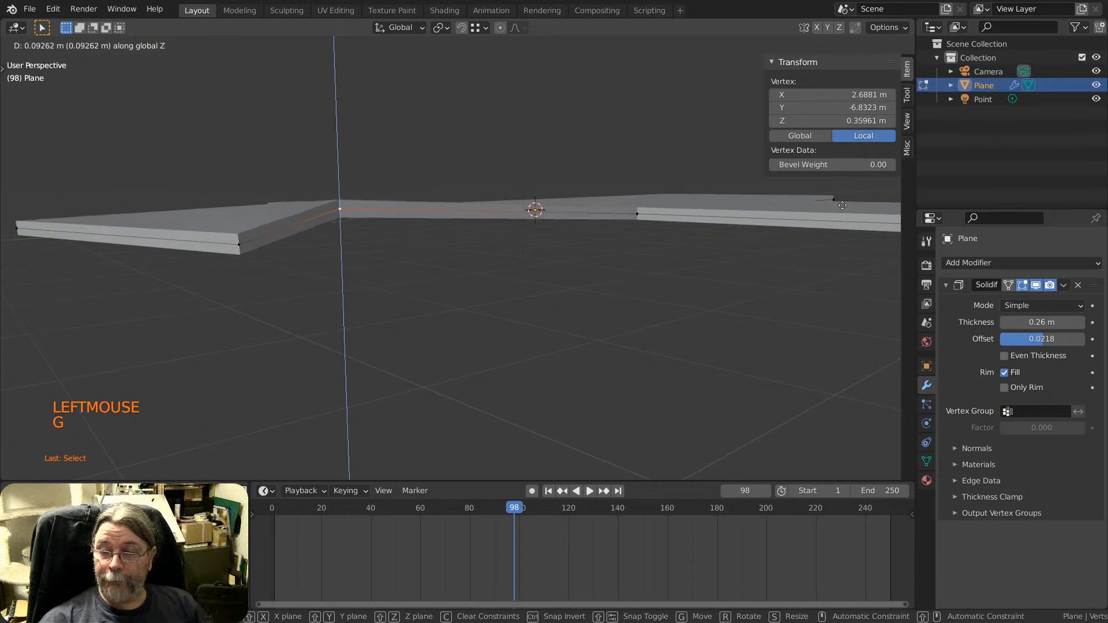
left_click(839, 200)
Select the boundary edges along the strip's +X side with loop select and scale them along global Z to flatten them.
middle_click_drag(682, 212, 623, 223)
scroll(613, 207, "down", 2)
scroll(623, 223, "up", 3)
left_click(505, 271, "alt")
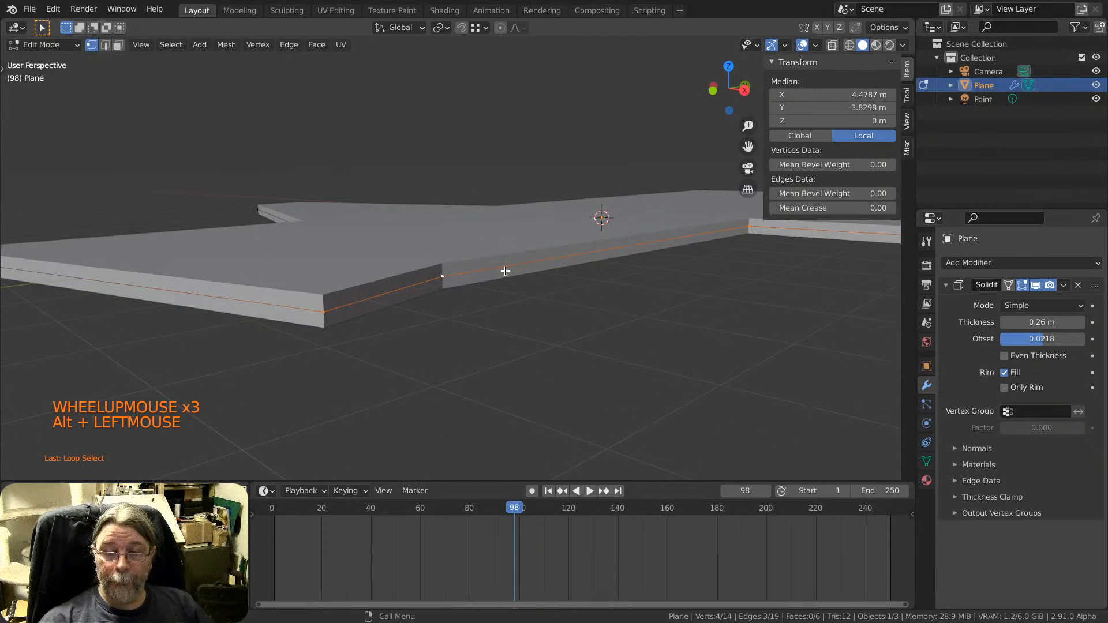
key("s")
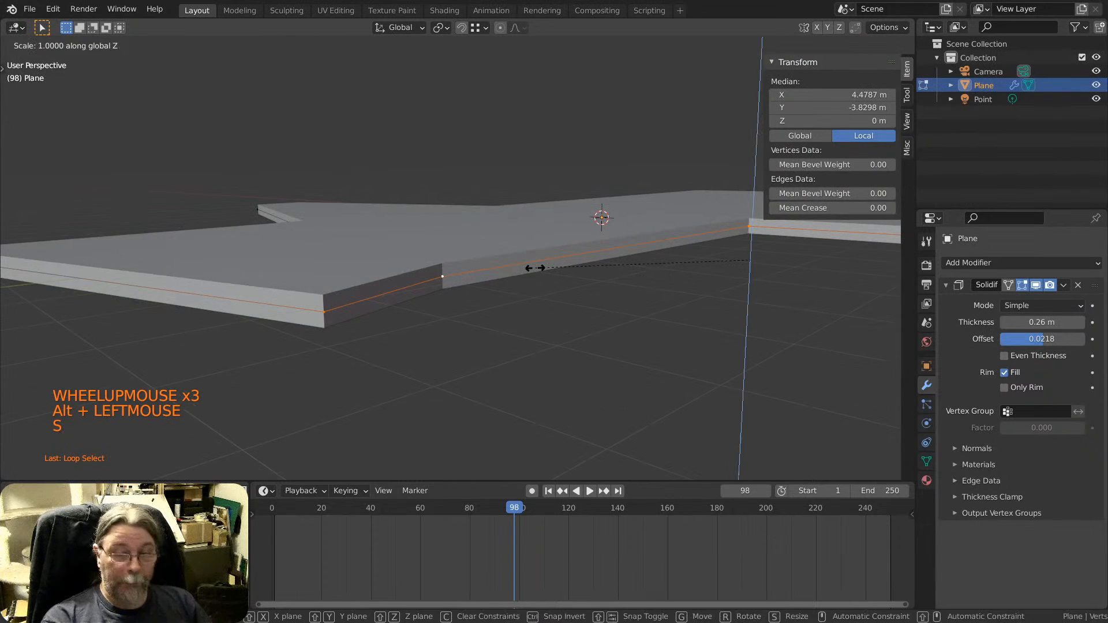
key("Return")
scroll(559, 271, "down", 4)
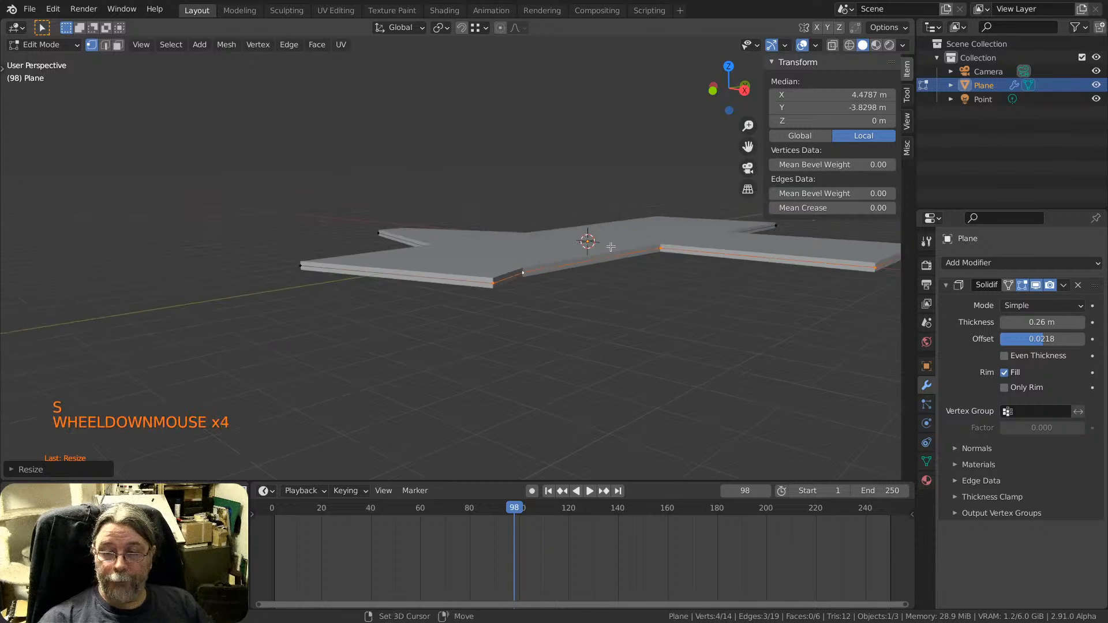
Move the inner +X vertex of the -Y end segment outward along X to 4.35 m.
middle_click_drag(559, 270, 398, 247, "shift")
scroll(324, 242, "up", 1)
scroll(396, 247, "up", 1)
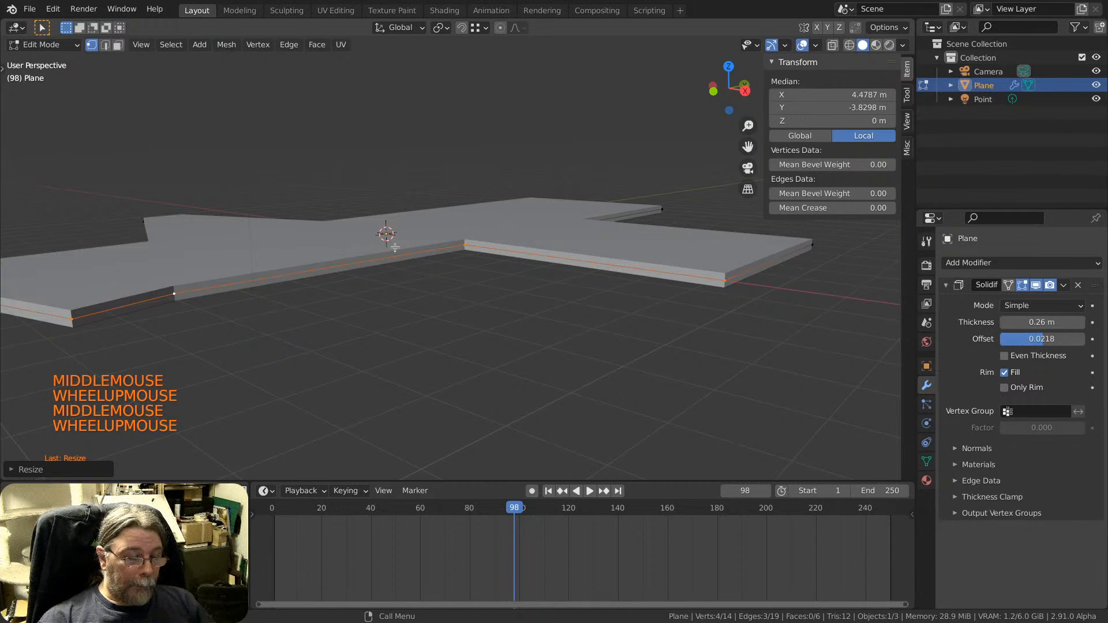
scroll(229, 266, "up", 1)
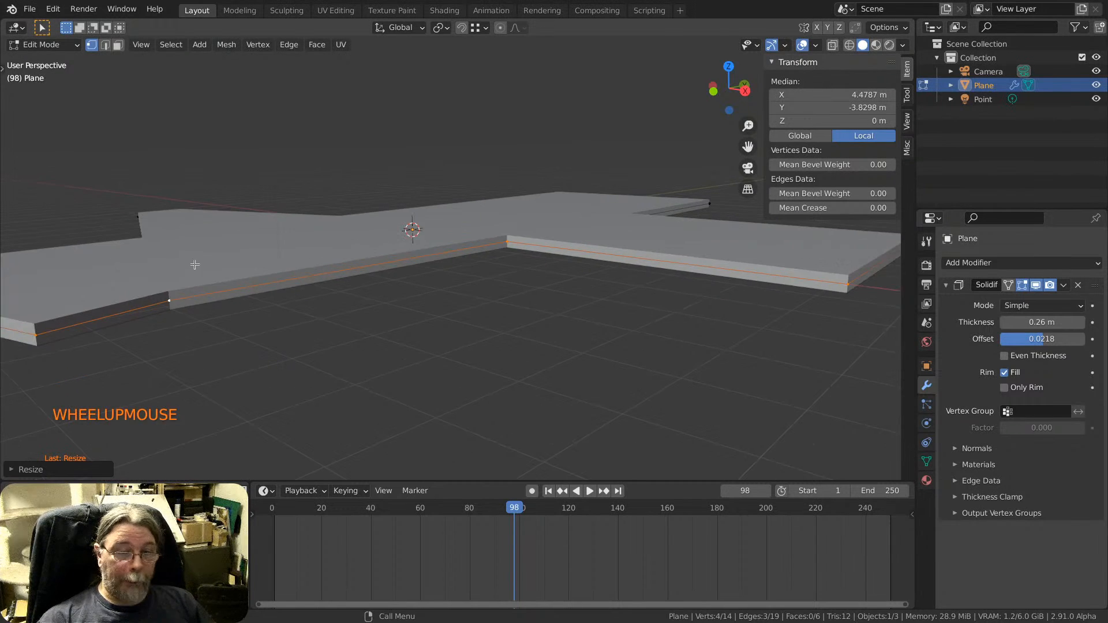
middle_click_drag(198, 258, 354, 261, "shift")
scroll(346, 265, "up", 1)
middle_click_drag(353, 261, 443, 290)
left_click(409, 308)
key("g")
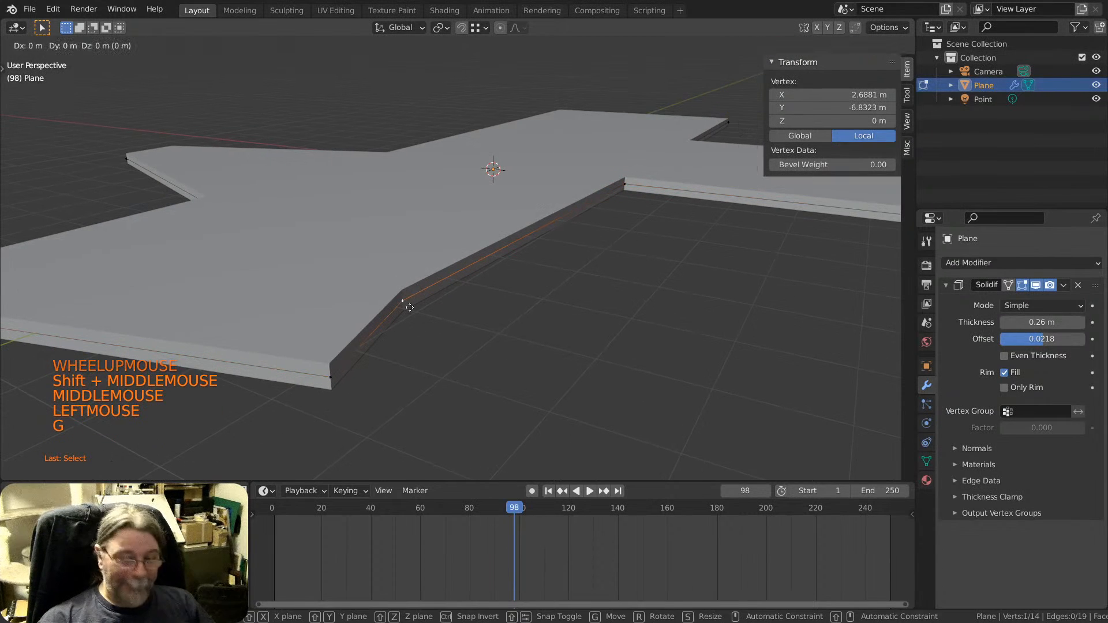
left_click(536, 340)
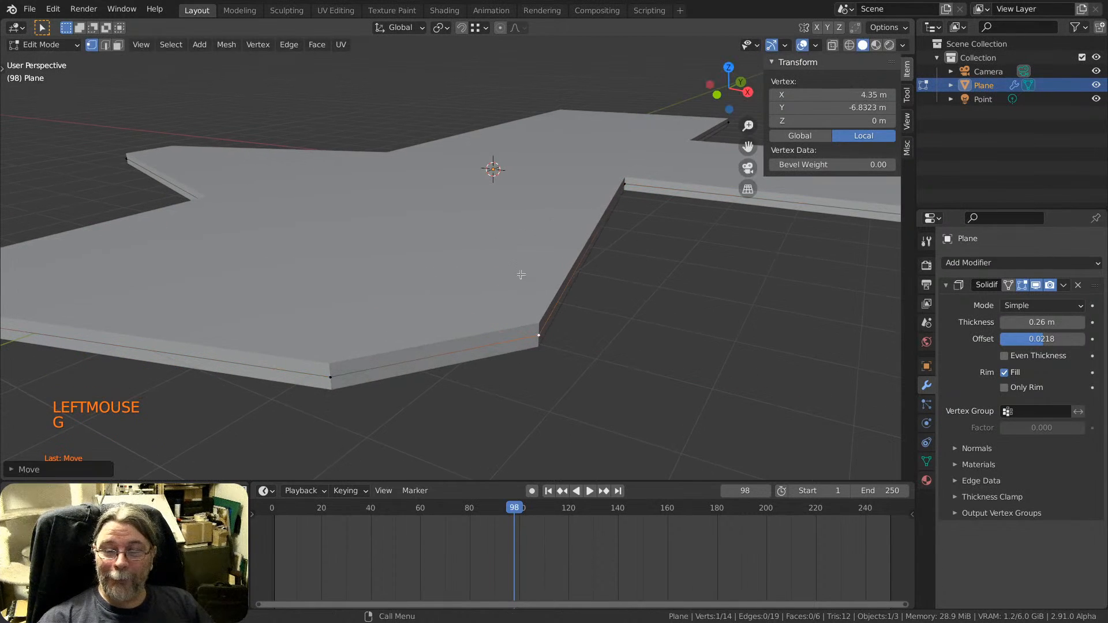
Add a Bevel modifier to the plane beneath the Solidify modifier.
middle_click_drag(536, 341, 468, 254)
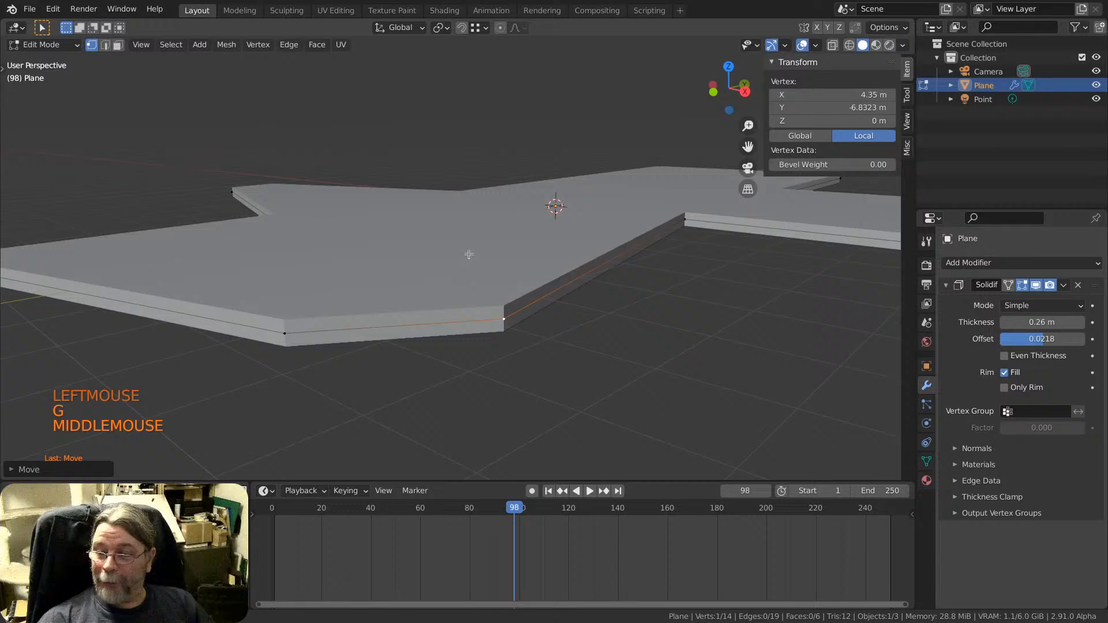
left_click(988, 264)
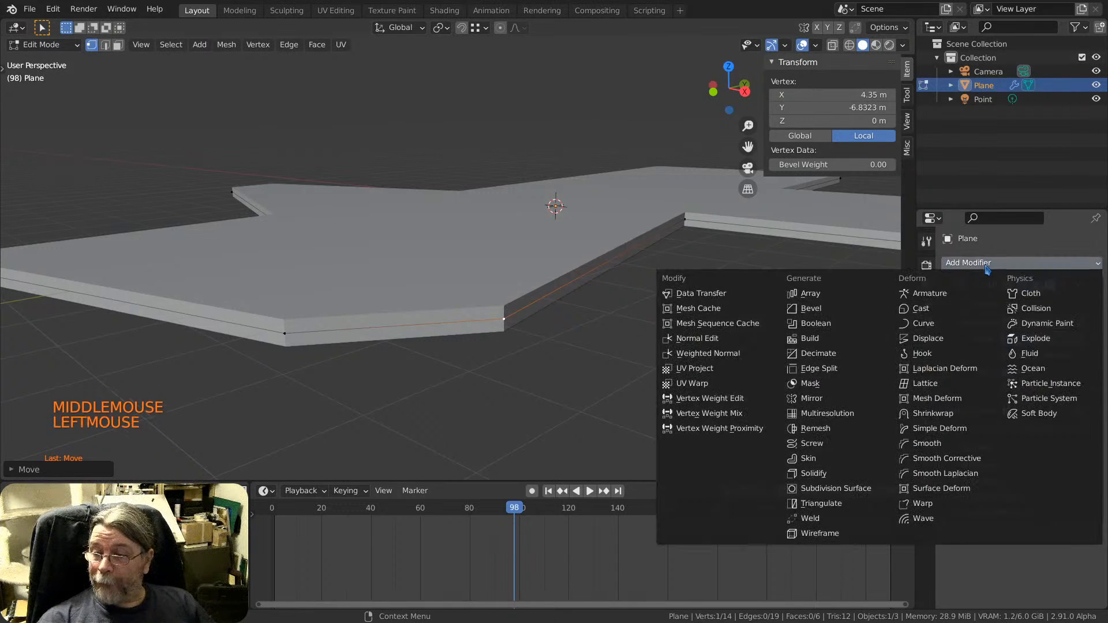
left_click(810, 308)
Examine the bevelled edges and corners of the thickened shape from several sides.
scroll(351, 336, "up", 5)
middle_click_drag(404, 323, 359, 286)
middle_click_drag(404, 256, 243, 285, "shift")
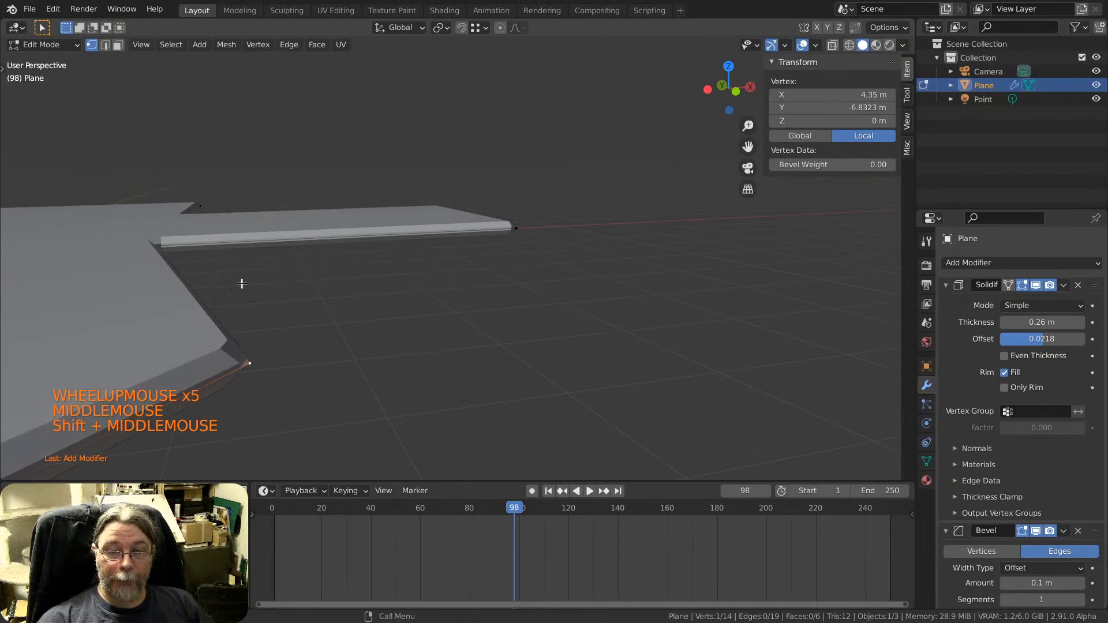
scroll(304, 203, "up", 4)
middle_click_drag(304, 203, 469, 225)
scroll(242, 242, "down", 3)
scroll(277, 243, "down", 3)
scroll(266, 243, "up", 2)
middle_click_drag(215, 250, 335, 236)
Compare the bevelled shape in Object Mode and Edit Mode near a corner, finishing in Object Mode.
key("Tab")
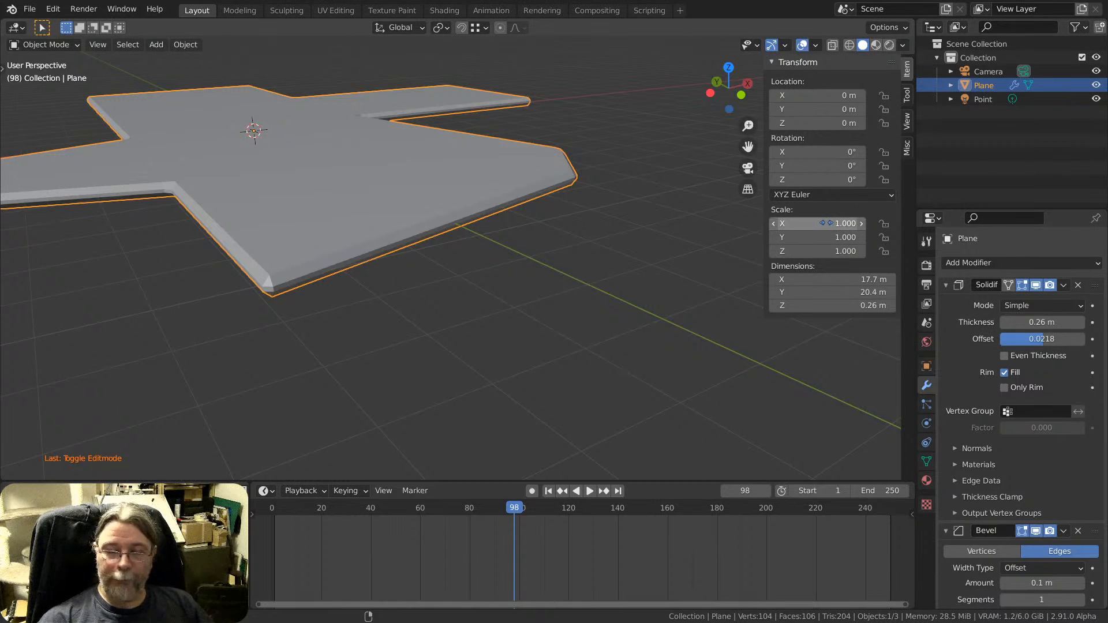
key("Tab")
scroll(310, 239, "up", 3)
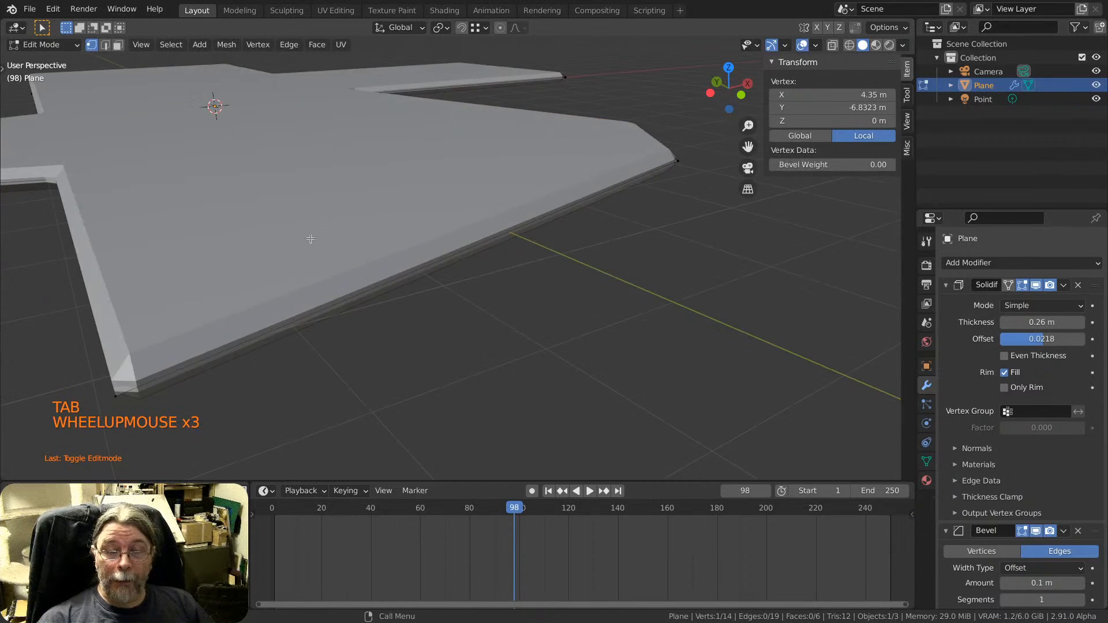
middle_click_drag(310, 239, 437, 185, "shift")
key("Tab")
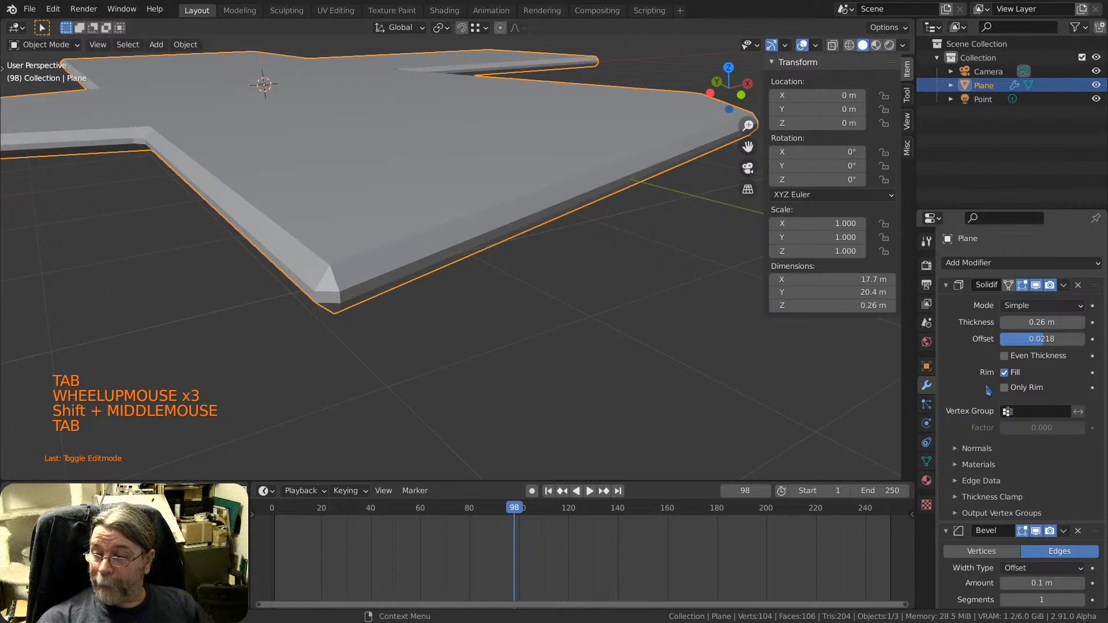
Collapse the Solidify modifier's settings and set the Bevel amount to 0.03 m.
scroll(989, 391, "down", 4)
scroll(982, 285, "up", 3)
left_click(948, 279)
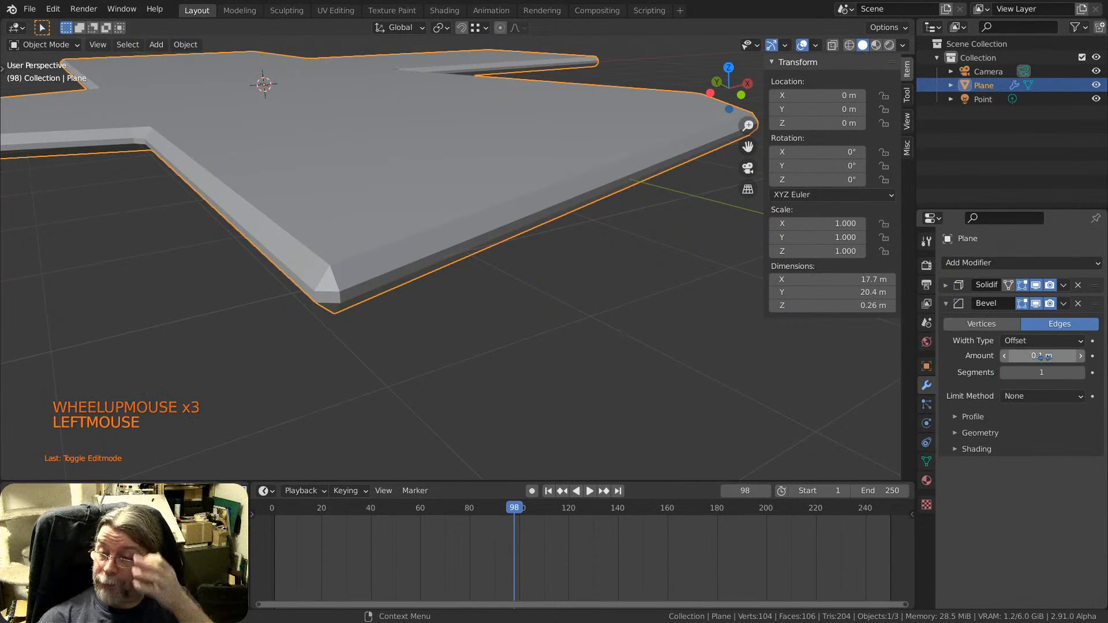
left_click_drag(1042, 356, 1019, 356)
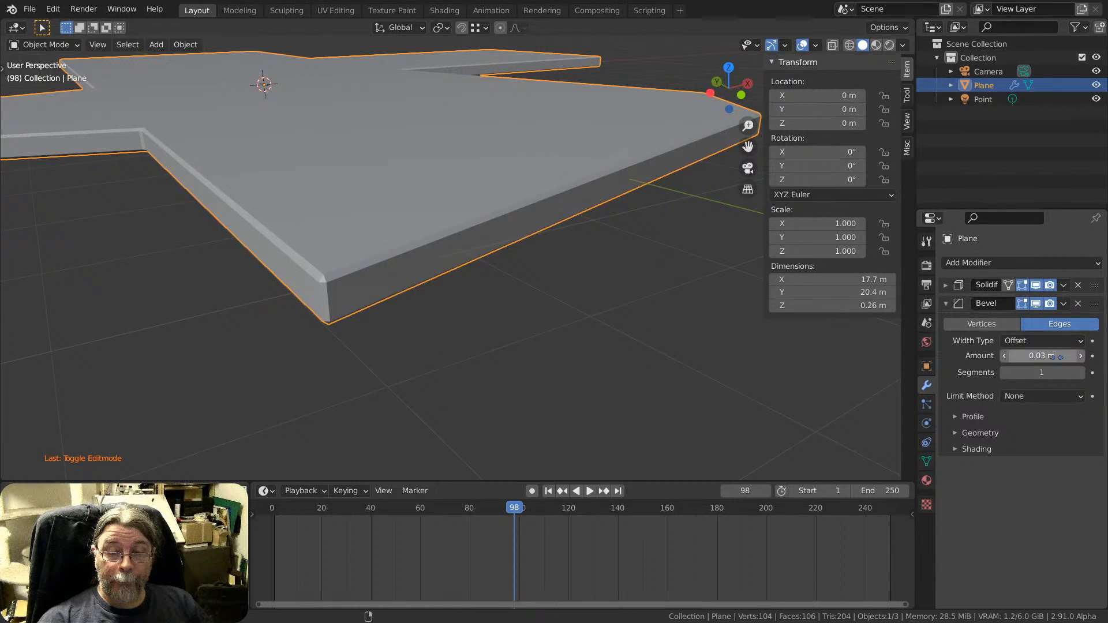
Inspect the narrower bevel along the edges and at the inner corners up close.
scroll(450, 299, "up", 2)
middle_click_drag(267, 300, 545, 312)
scroll(275, 181, "up", 4)
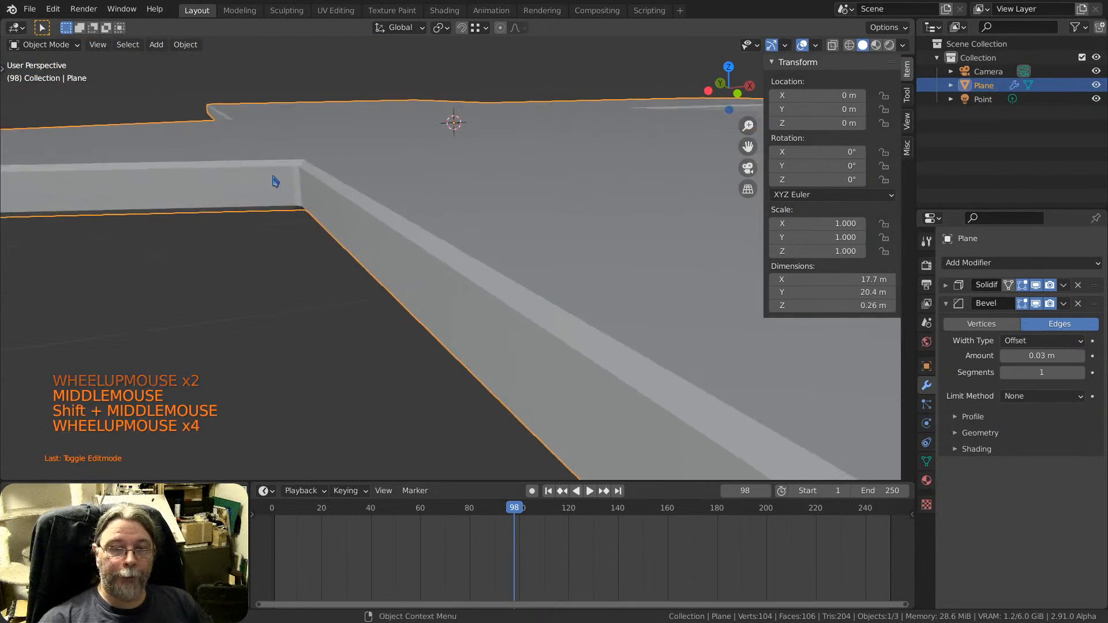
scroll(289, 180, "up", 4)
middle_click_drag(302, 180, 592, 358)
scroll(294, 196, "down", 9)
scroll(359, 283, "up", 1)
scroll(359, 283, "up", 9)
scroll(383, 228, "up", 3)
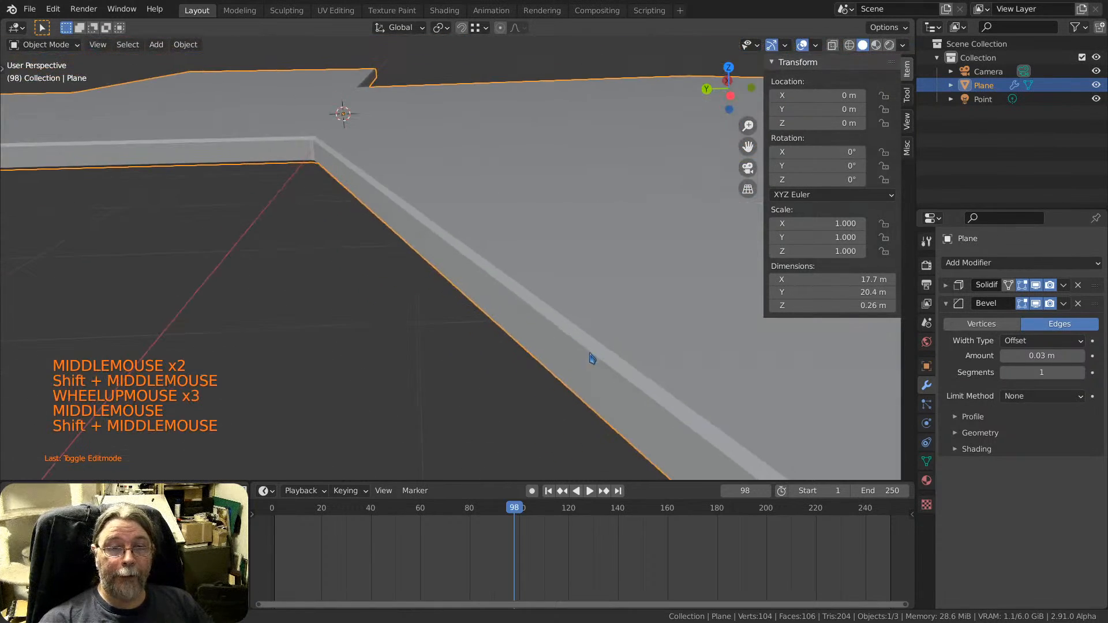
Examine where the bevelled edges meet at the inner corner, from several angles and distances.
scroll(310, 124, "up", 6)
middle_click_drag(310, 123, 468, 226)
scroll(348, 192, "up", 2)
scroll(349, 192, "up", 2)
scroll(404, 210, "down", 2)
scroll(353, 207, "down", 5)
scroll(368, 222, "up", 2)
scroll(369, 222, "up", 1)
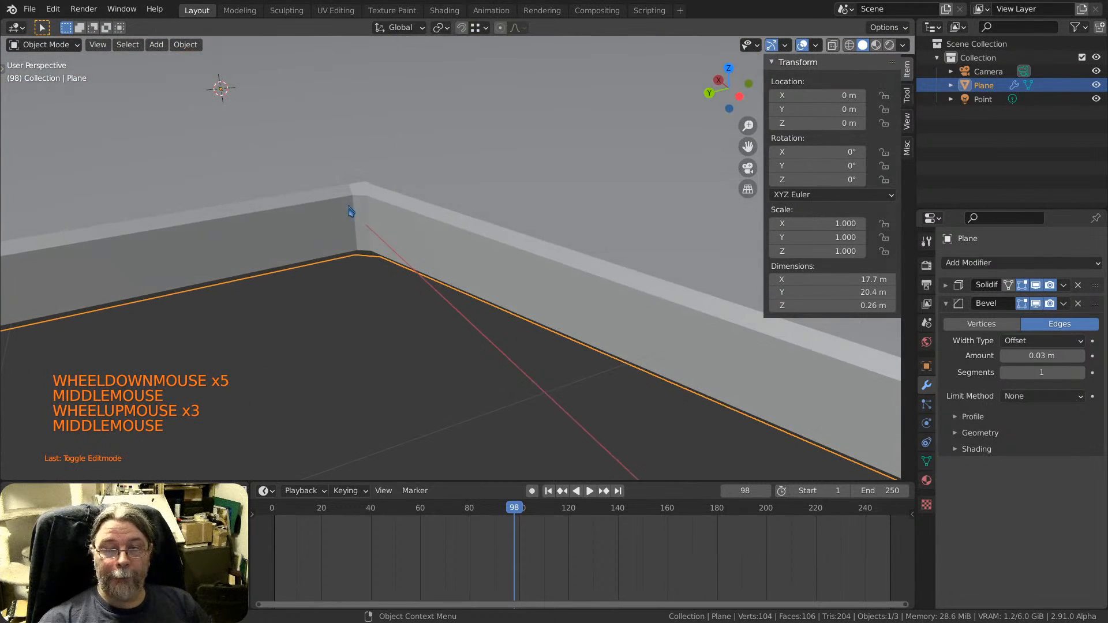
middle_click_drag(376, 223, 502, 233)
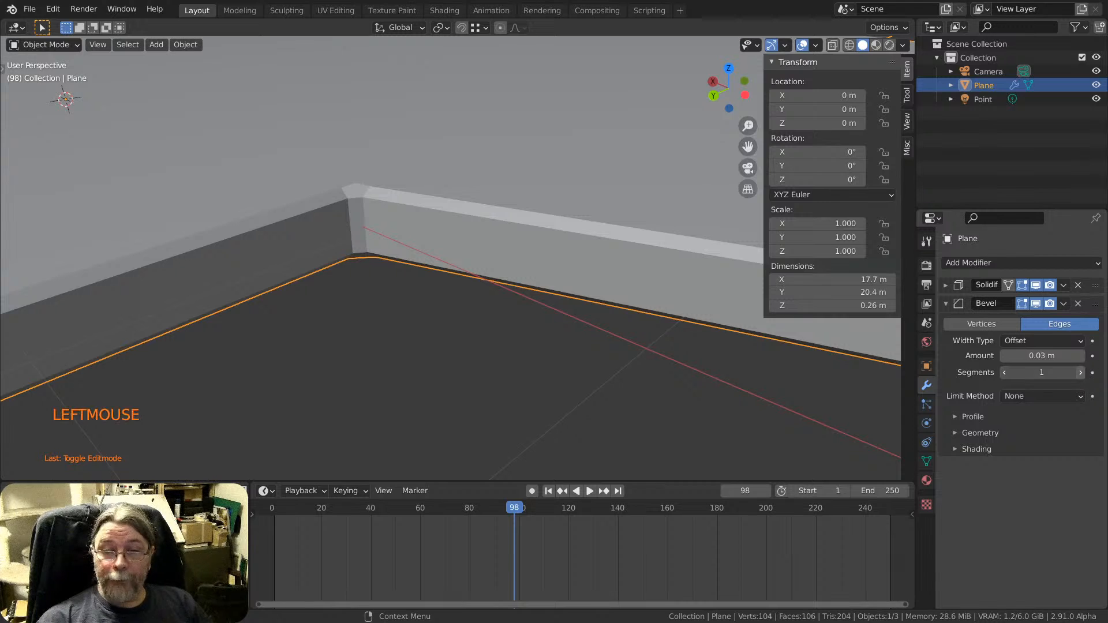
Set the Bevel segments to 4 and inspect the rounding around the inner corner.
left_click(1080, 372)
left_click(1081, 372)
scroll(365, 187, "up", 7)
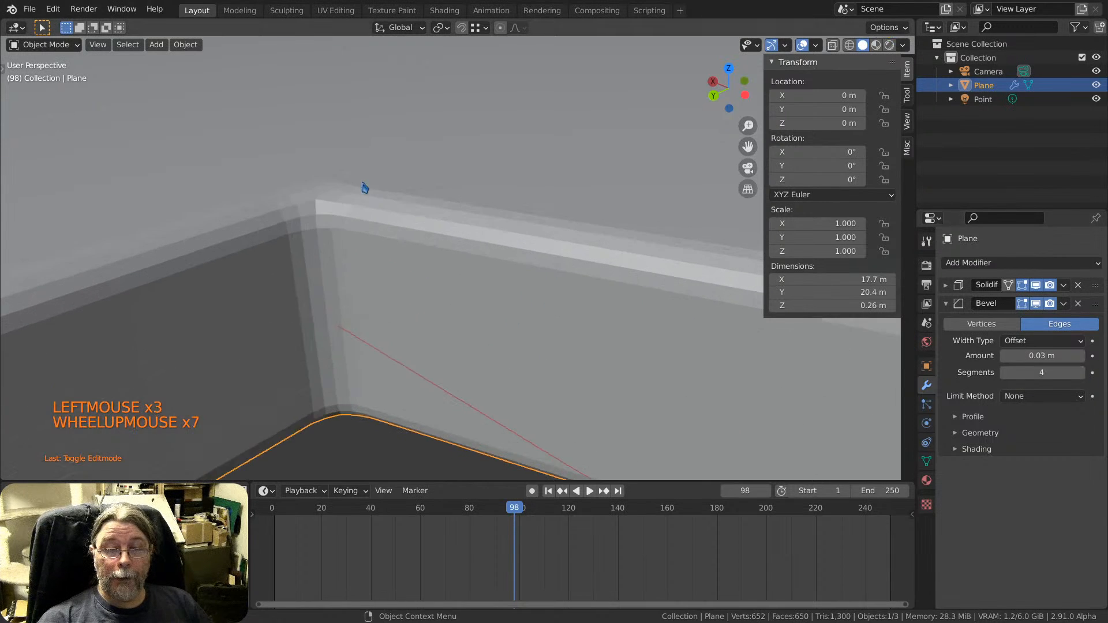
scroll(365, 187, "up", 1)
middle_click_drag(379, 238, 289, 206)
scroll(311, 210, "down", 3)
middle_click_drag(539, 265, 404, 223, "shift")
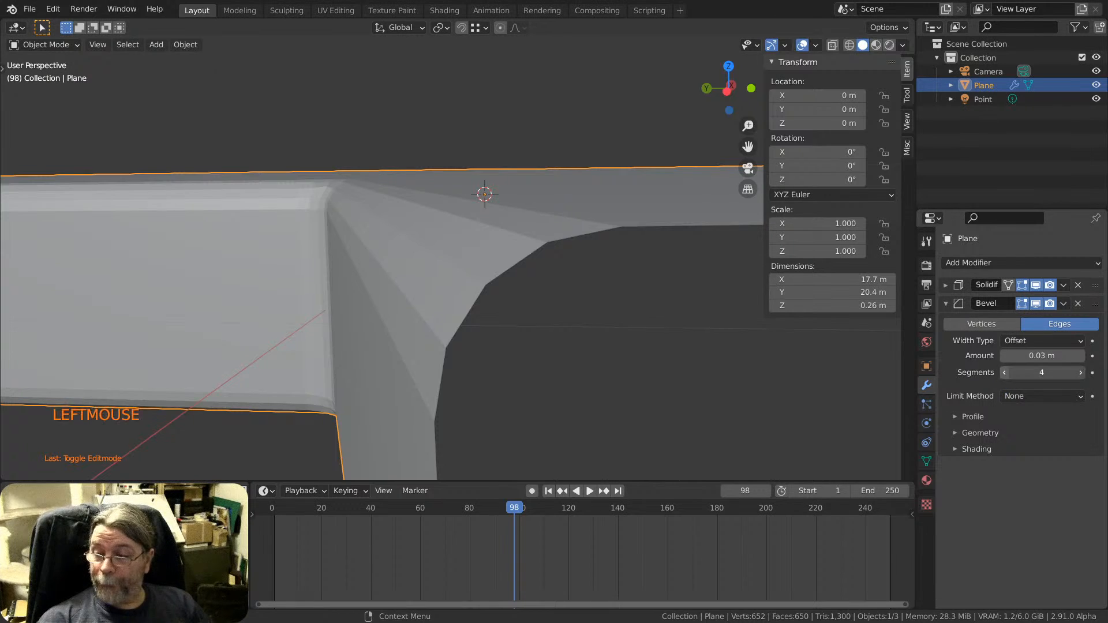
Lower the Bevel segments to 2, settle on 3, and check the inner corner.
left_click(1005, 373)
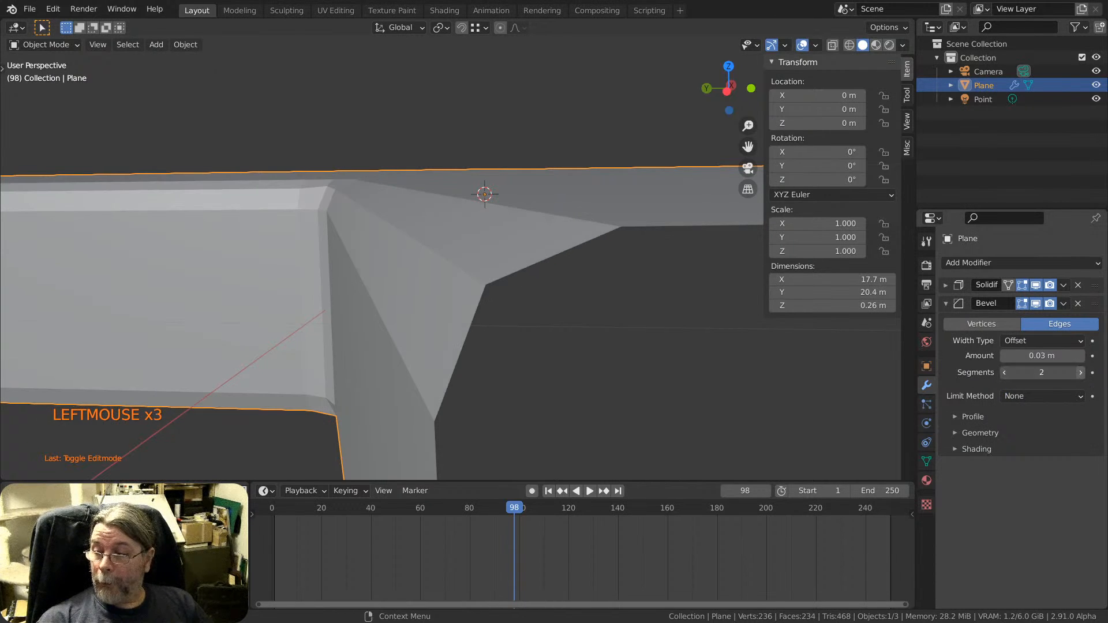
left_click(1081, 372)
scroll(351, 215, "down", 4)
middle_click_drag(351, 216, 250, 211)
scroll(347, 218, "down", 2)
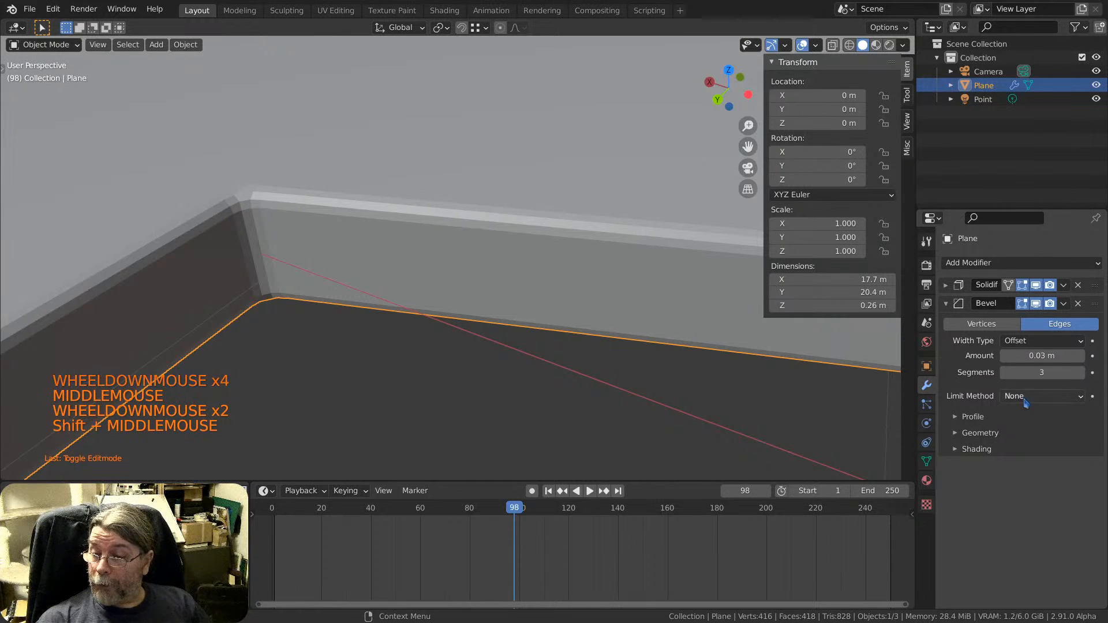
Review the Bevel limit method choices, keep None, and examine a rounded outer corner up close.
left_click(1058, 397)
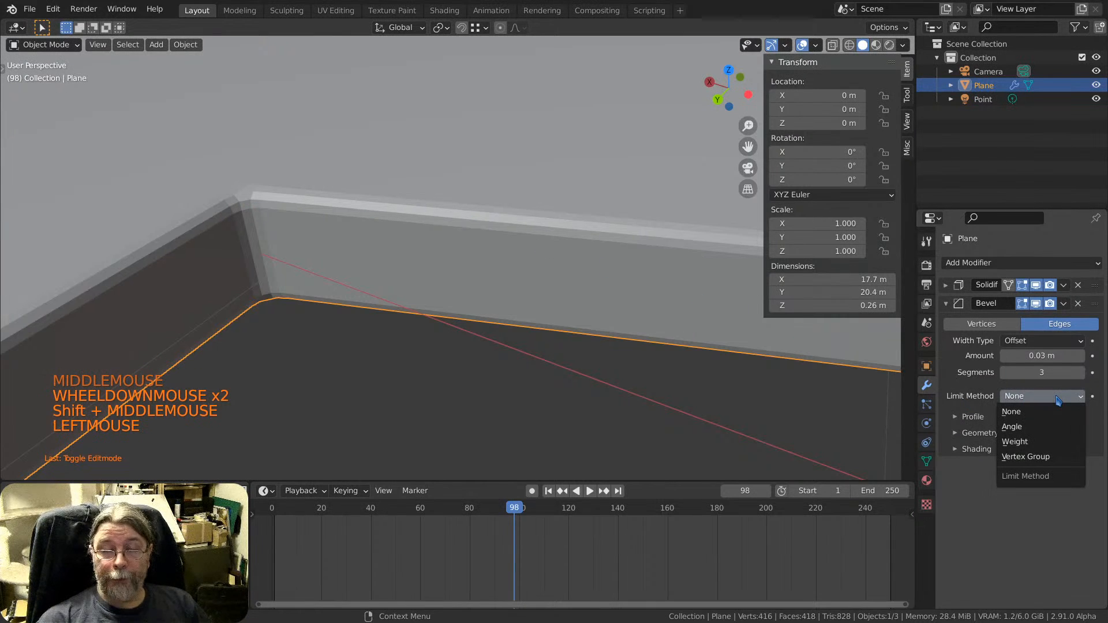
left_click(1022, 411)
scroll(346, 231, "down", 15)
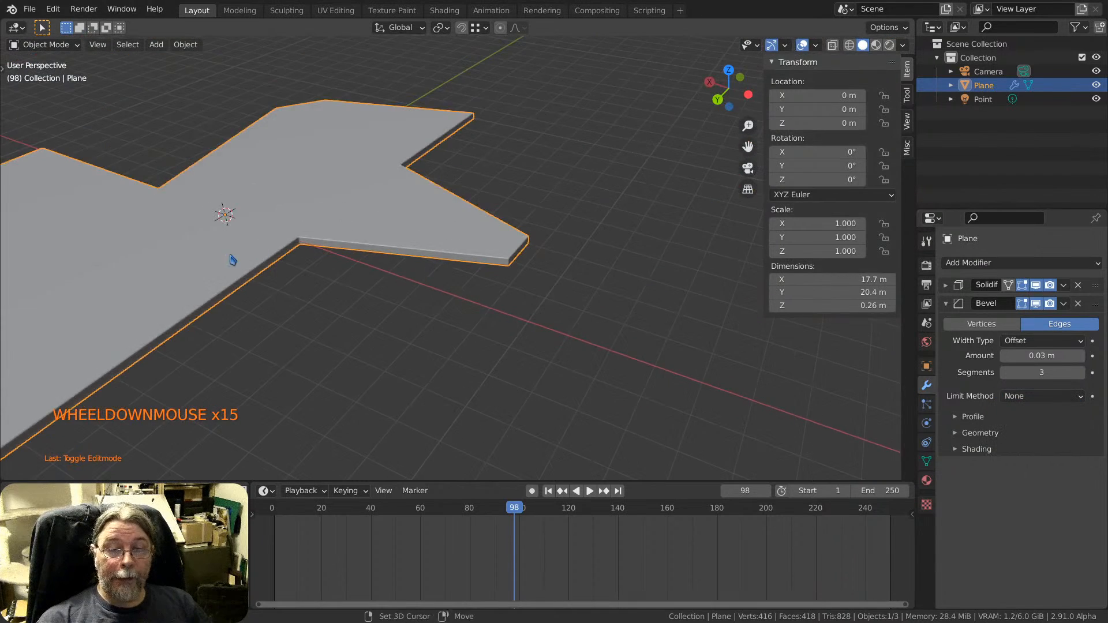
middle_click_drag(233, 260, 260, 290, "shift")
scroll(260, 289, "up", 6)
middle_click_drag(354, 354, 350, 304)
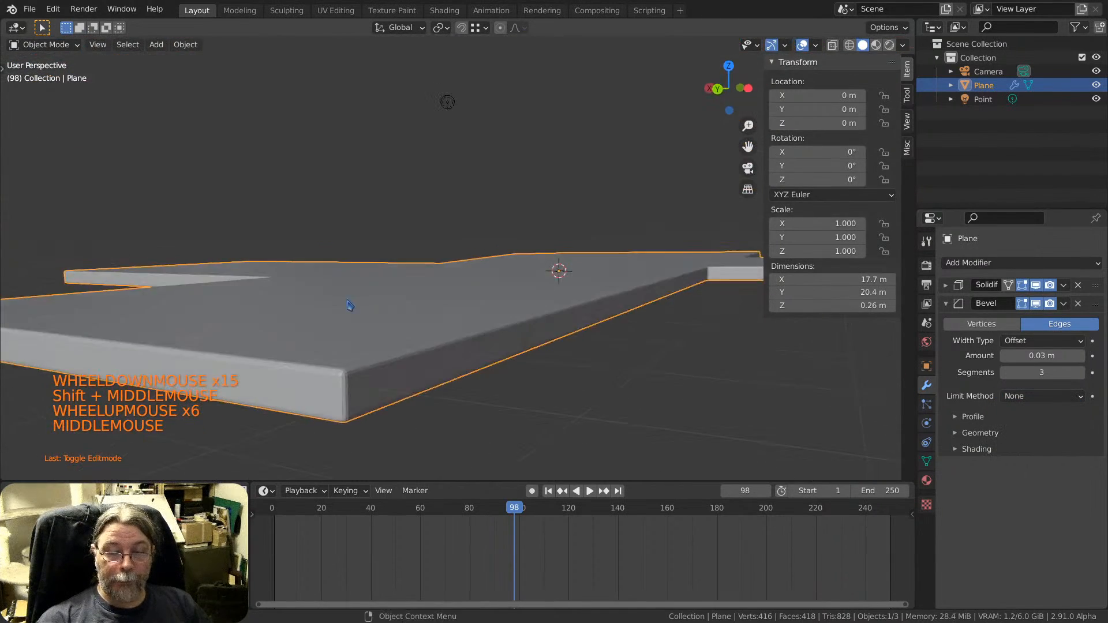
scroll(358, 346, "up", 3)
scroll(371, 388, "up", 1, "shift")
scroll(364, 302, "up", 2)
middle_click_drag(371, 388, 396, 335, "shift")
scroll(358, 298, "up", 2)
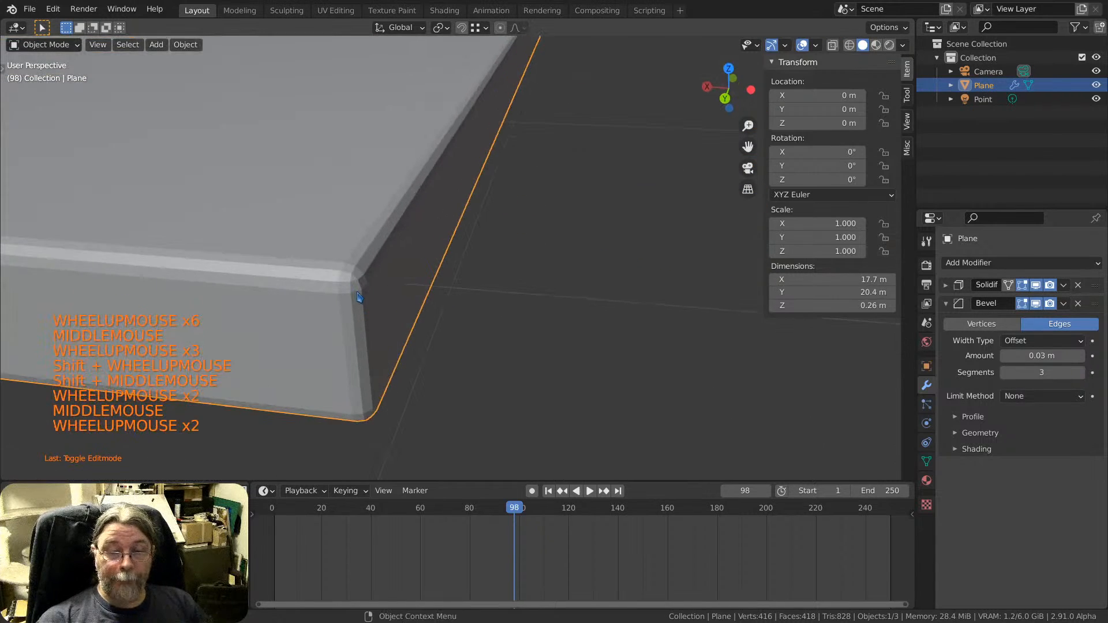
mouse_move(358, 296)
middle_mouse_down()
mouse_move(388, 297)
mouse_move(339, 292)
middle_mouse_up()
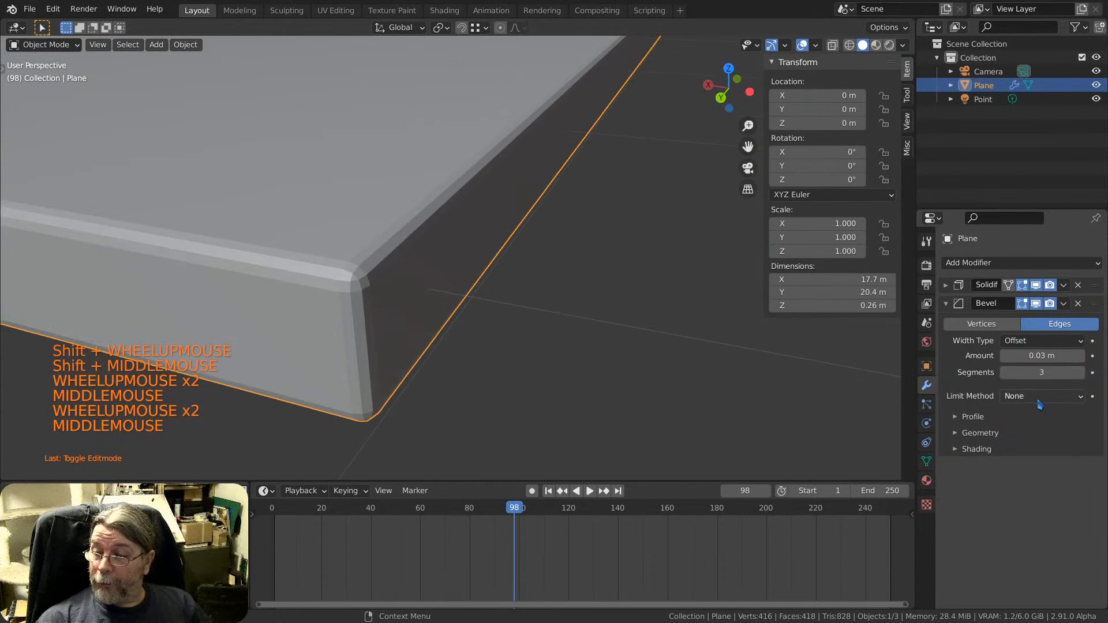
Set the Bevel limit method to Angle and inspect how the bevels meet at the inner corner.
left_click(1039, 397)
left_click(1035, 427)
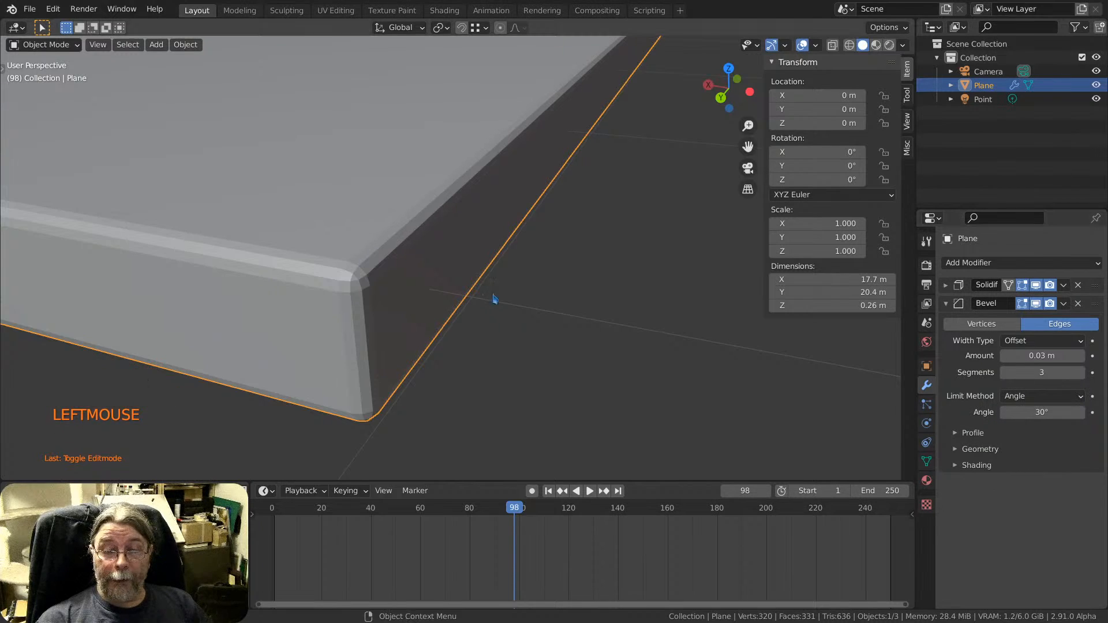
scroll(396, 240, "down", 8)
scroll(396, 240, "down", 1, "shift")
middle_click_drag(396, 240, 452, 270, "shift")
scroll(466, 217, "up", 4)
scroll(452, 270, "up", 8)
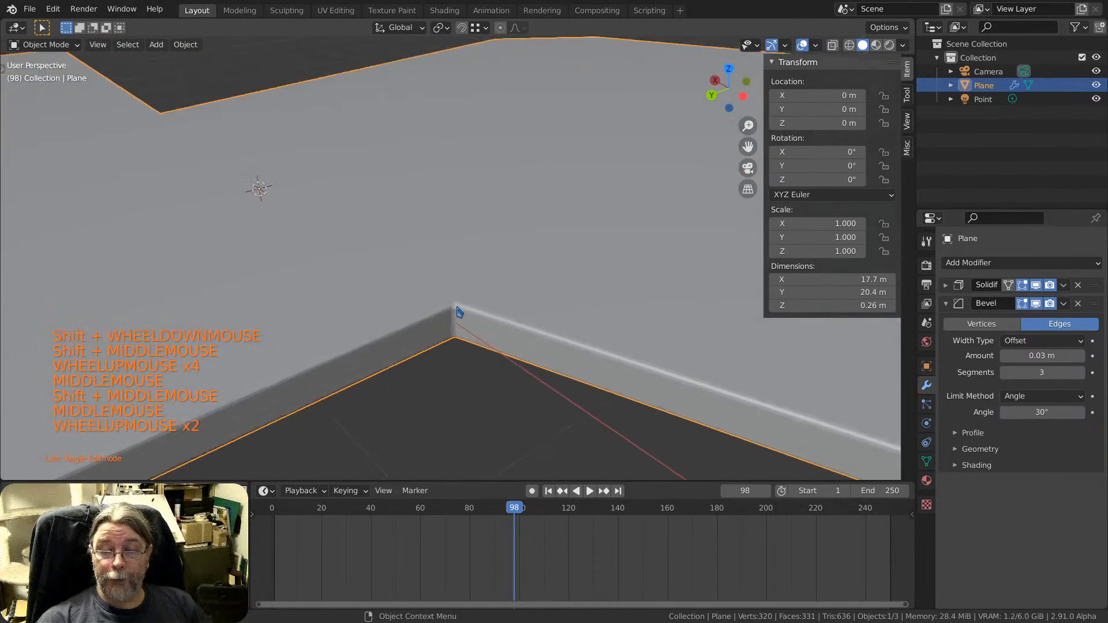
scroll(441, 321, "up", 3)
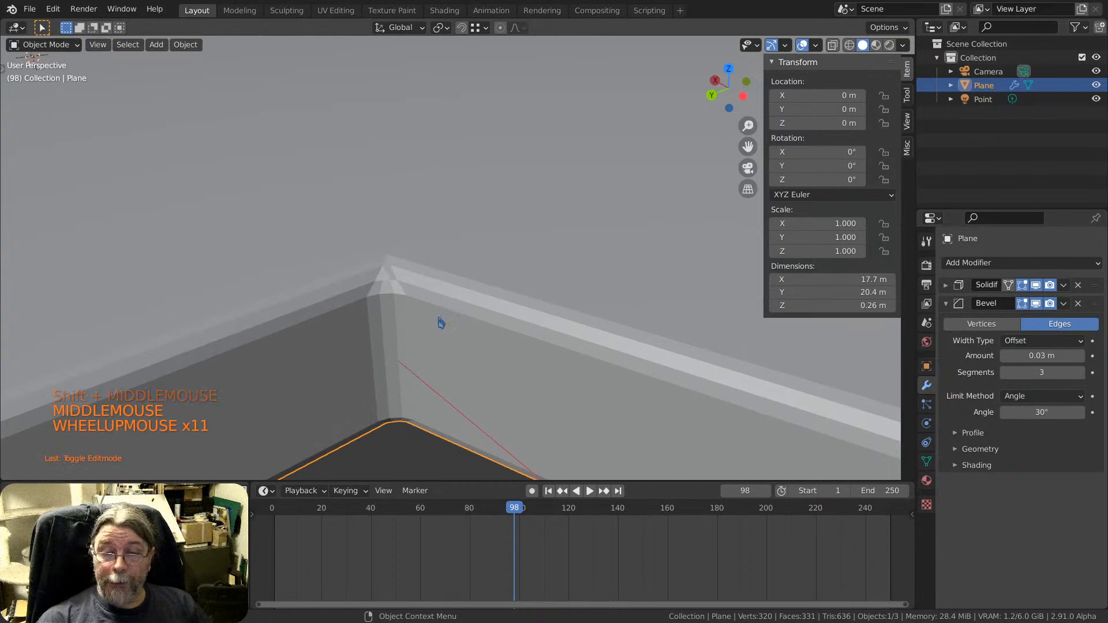
scroll(386, 292, "down", 2)
middle_click_drag(386, 293, 505, 341, "shift")
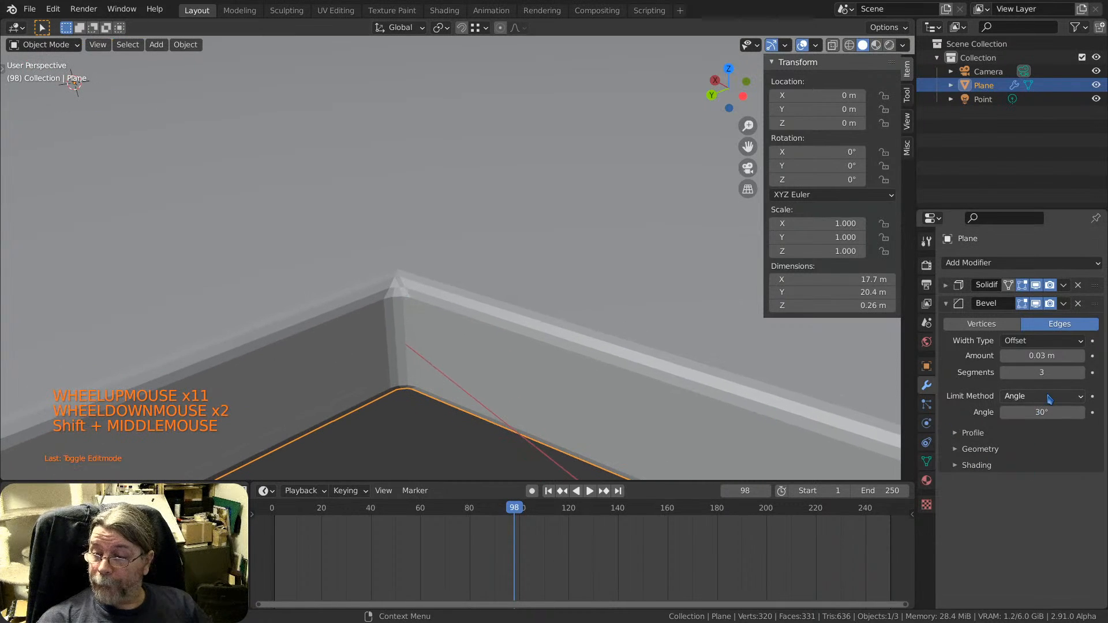
Try the Weight limit method on the Bevel modifier and view the shape's edges.
left_click(1049, 397)
left_click(1036, 442)
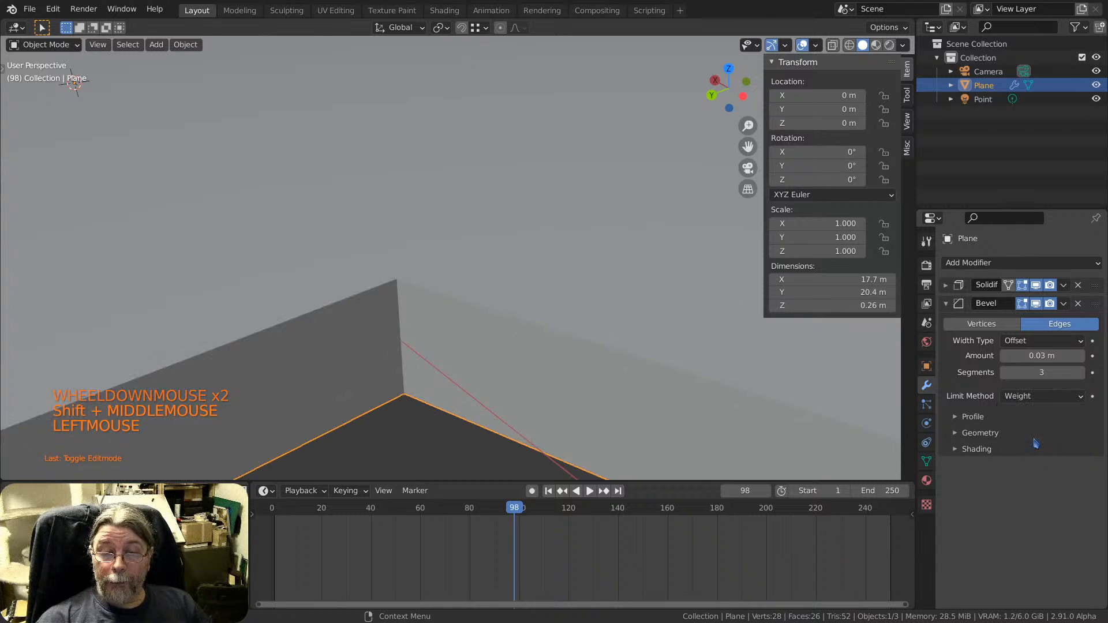
scroll(489, 300, "down", 16)
scroll(490, 300, "up", 9)
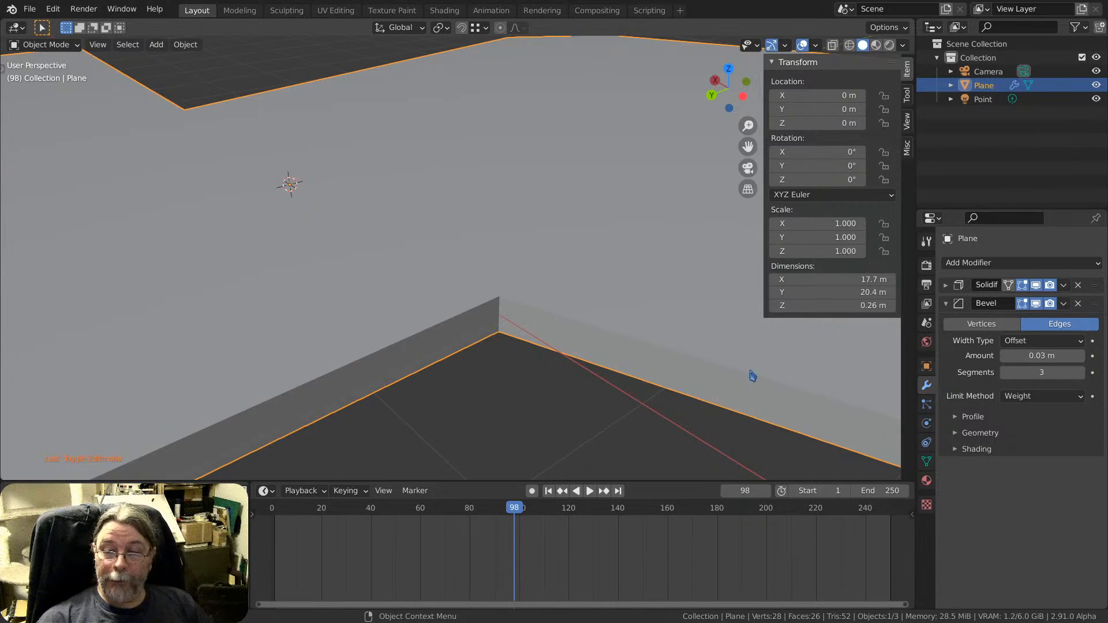
Set the Bevel limit method to Angle with a 0° limit and inspect the inner corner.
left_click(1046, 398)
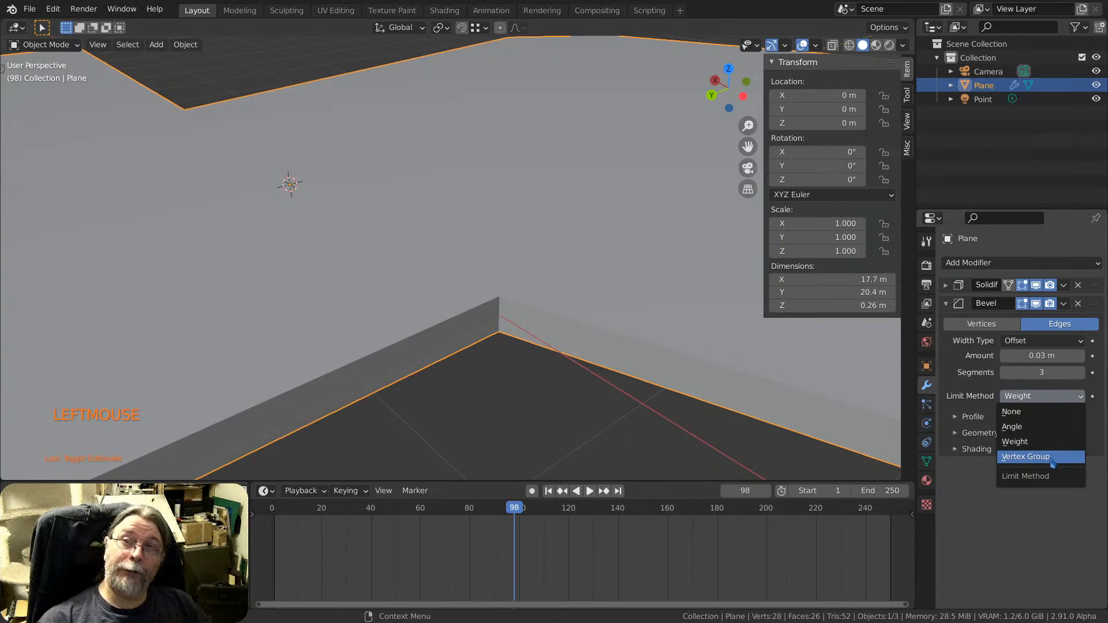
left_click(1036, 428)
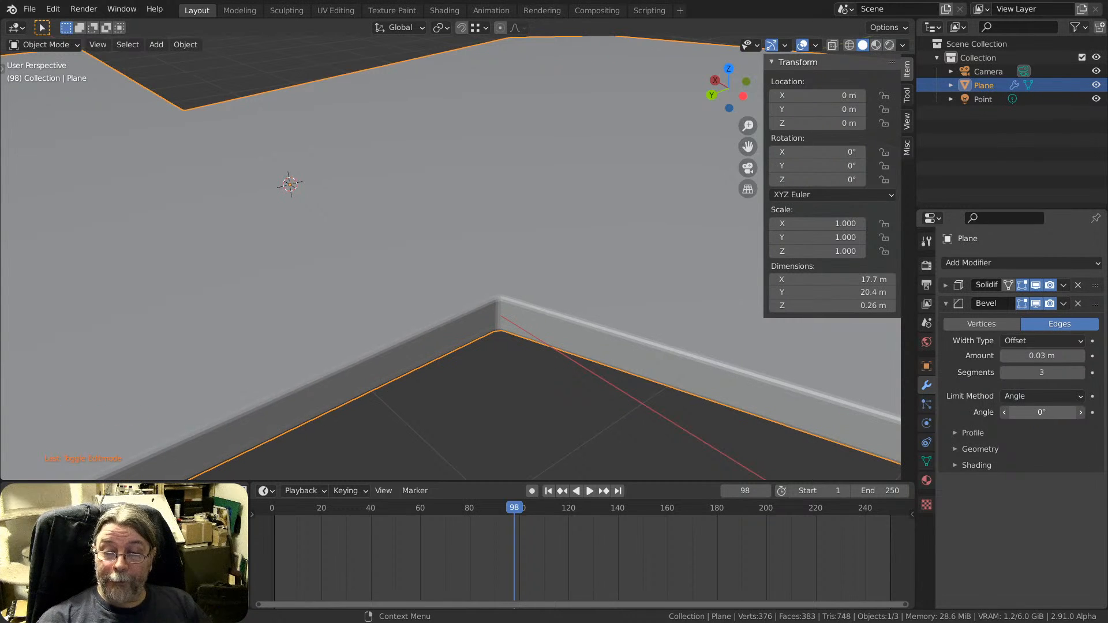
scroll(564, 317, "up", 8)
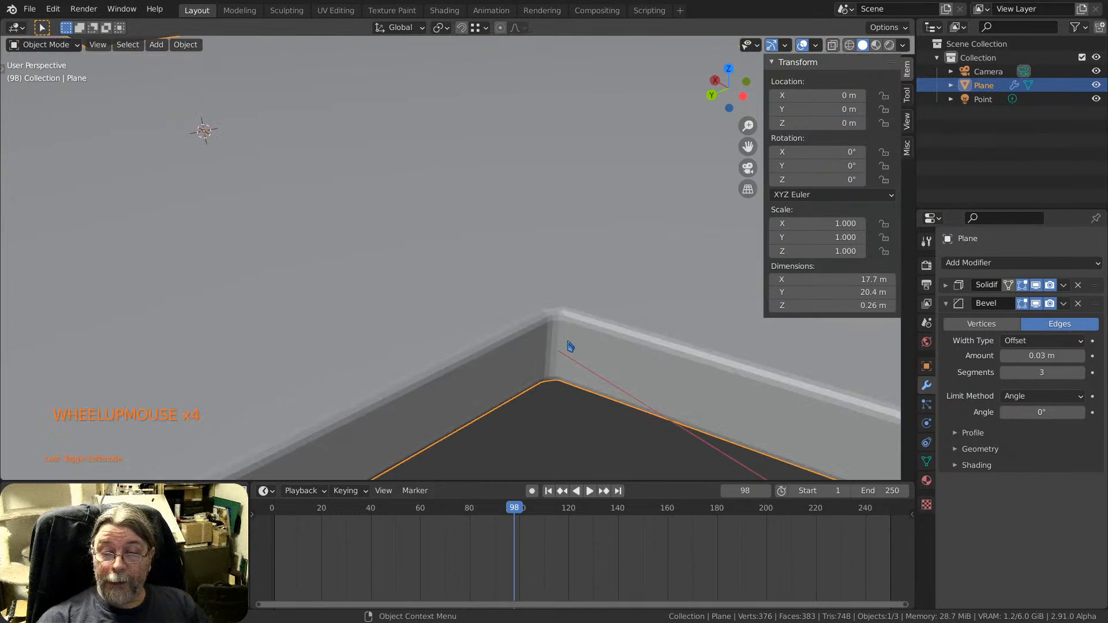
middle_click_drag(537, 321, 540, 332)
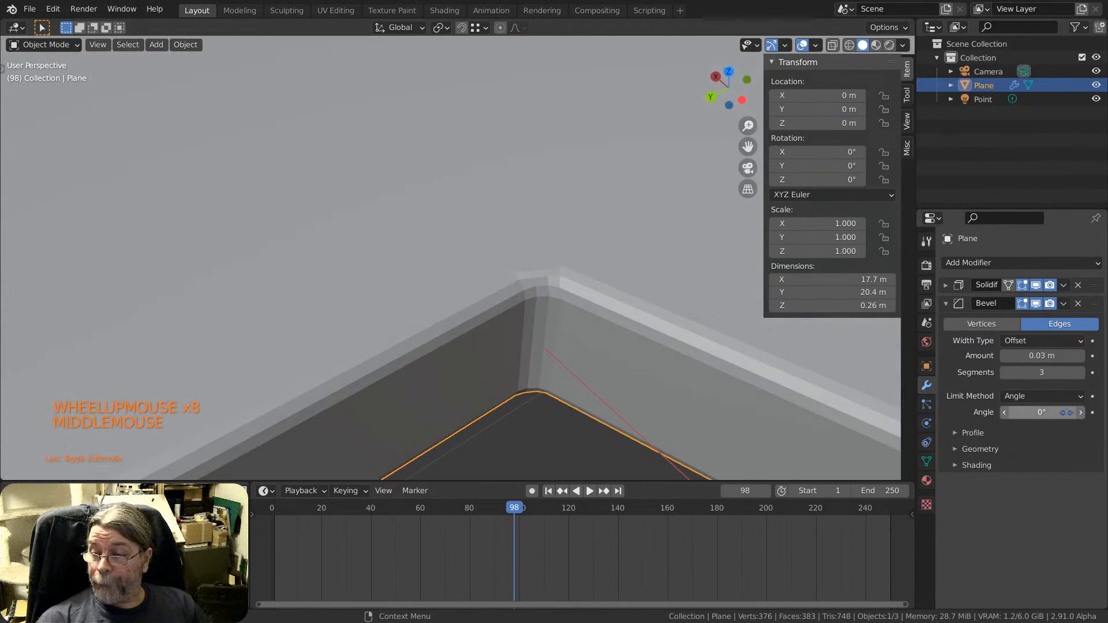
Try a Bevel limit angle of 0.2° and return it to 0° to compare the inner corner.
left_click(1081, 412)
left_click(1083, 413)
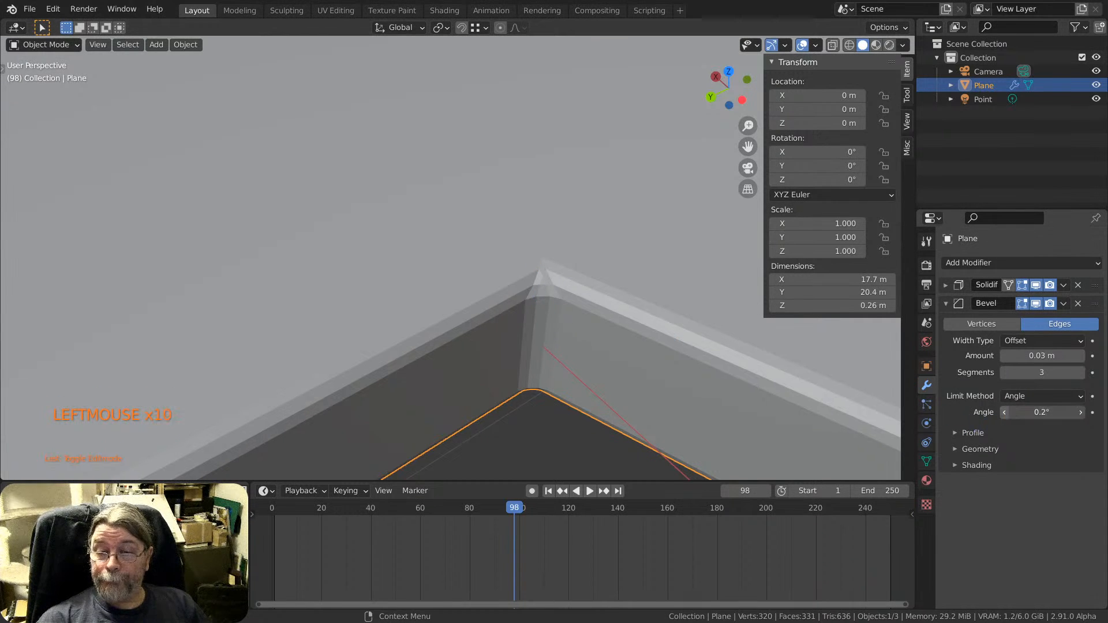
scroll(596, 346, "down", 3)
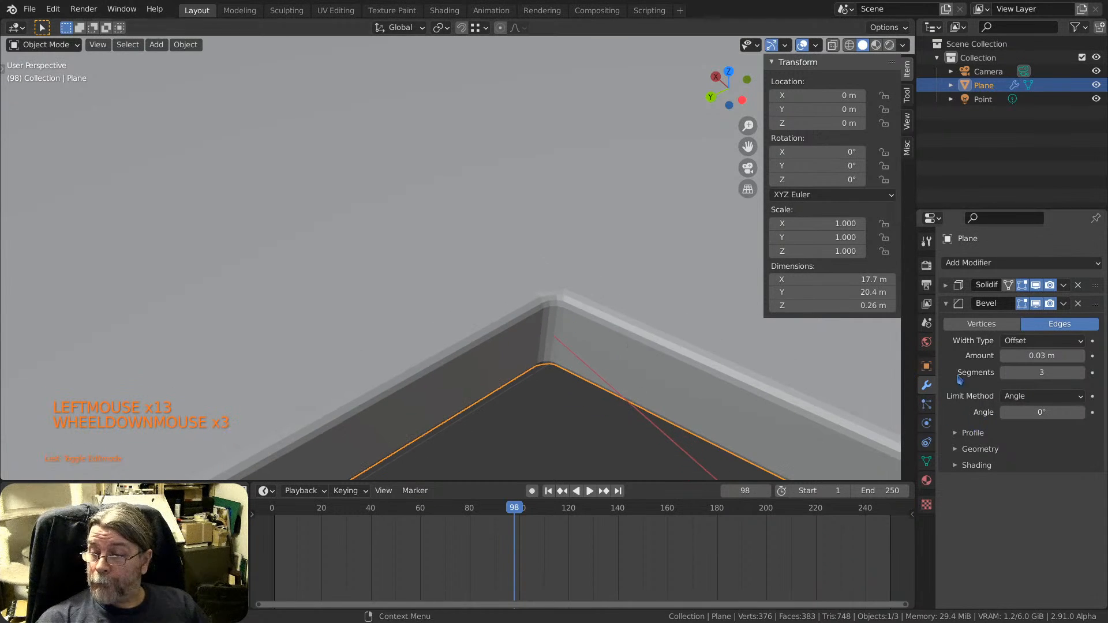
Set the Bevel limit method to None and the superellipse profile shape to 0.44, checking the inner corner.
left_click(1017, 396)
left_click(1030, 412)
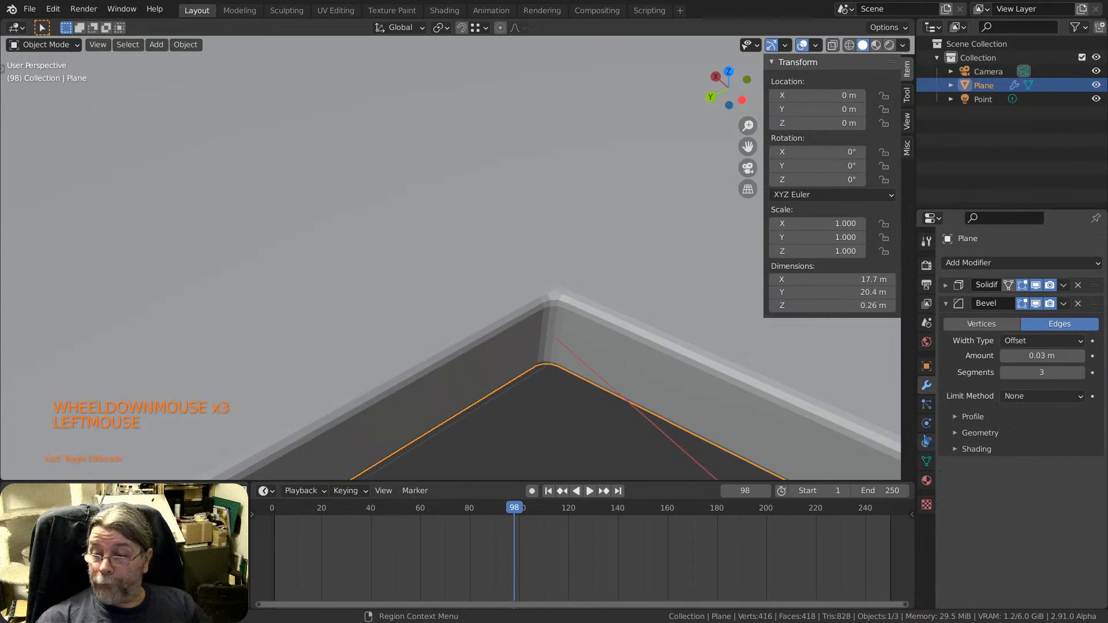
left_click(956, 418)
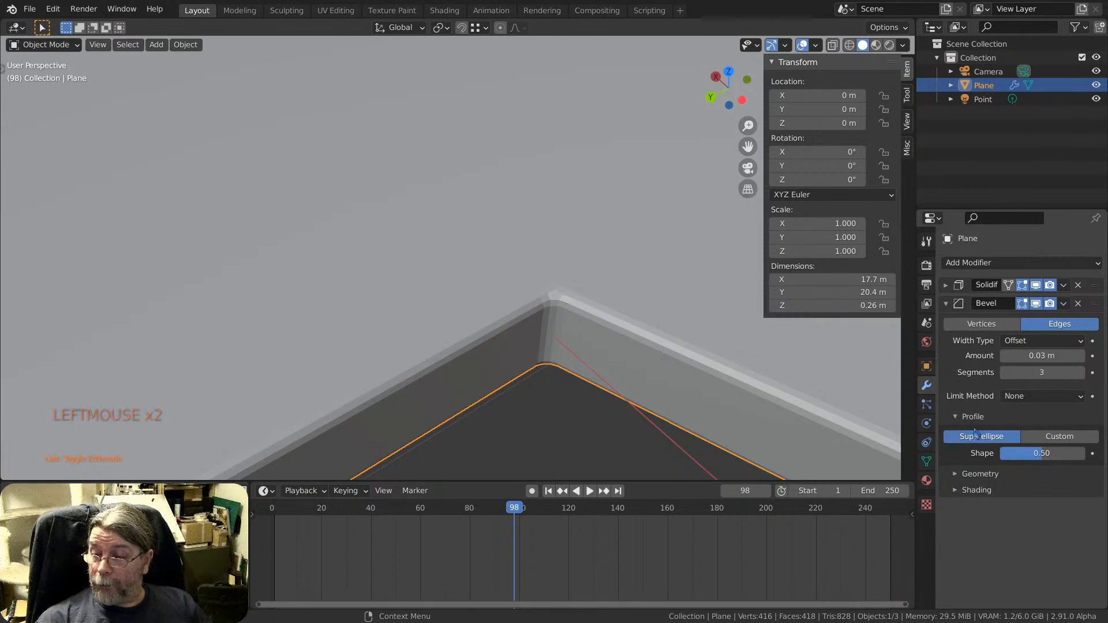
left_click_drag(1039, 456, 1034, 456)
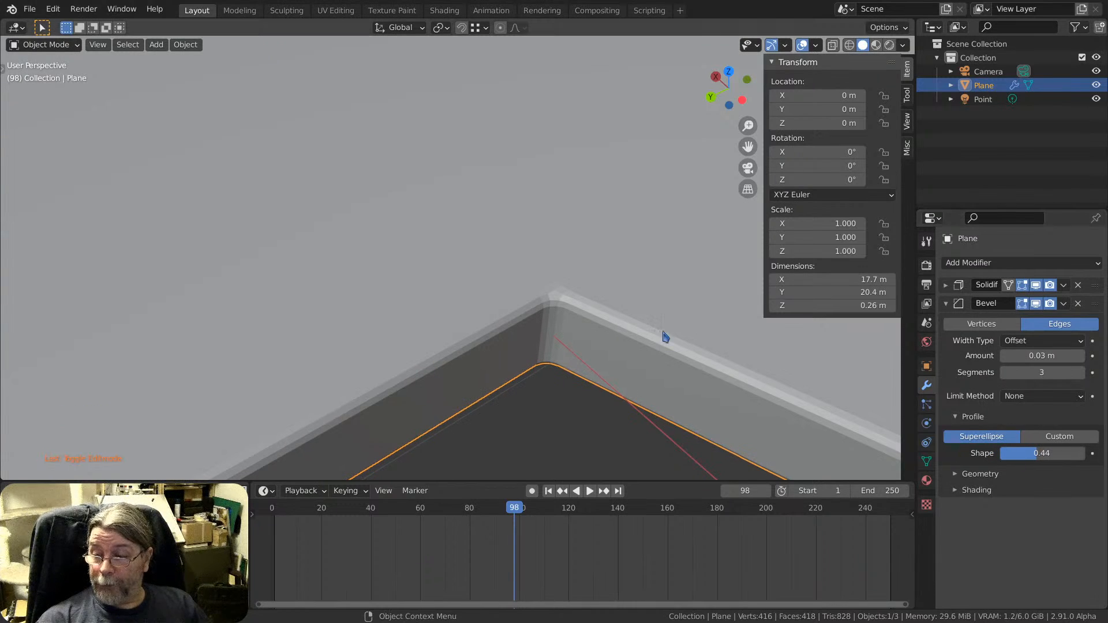
middle_click_drag(549, 312, 601, 312)
scroll(554, 324, "up", 1)
scroll(557, 314, "up", 2)
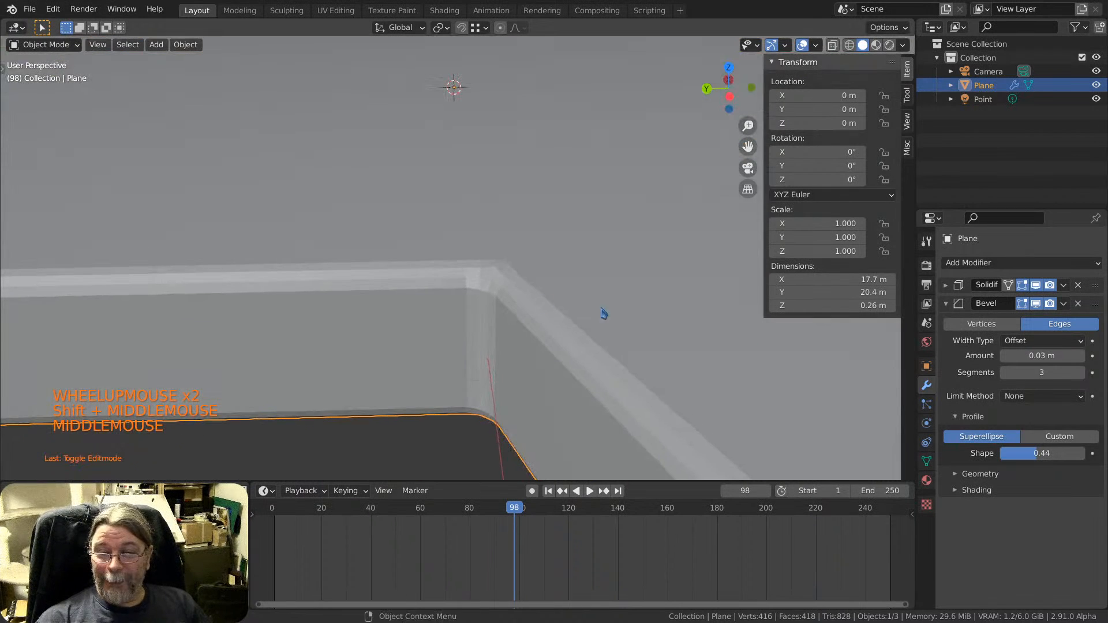
Switch the Bevel profile to Custom and bring its whole profile curve into view.
left_click(1043, 437)
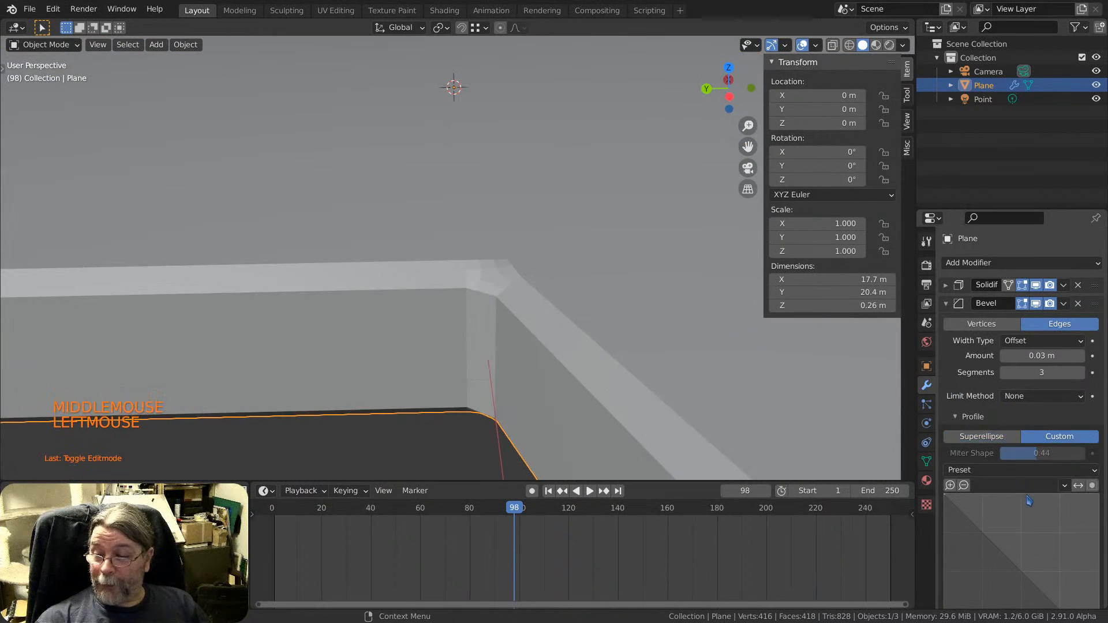
scroll(965, 377, "down", 5)
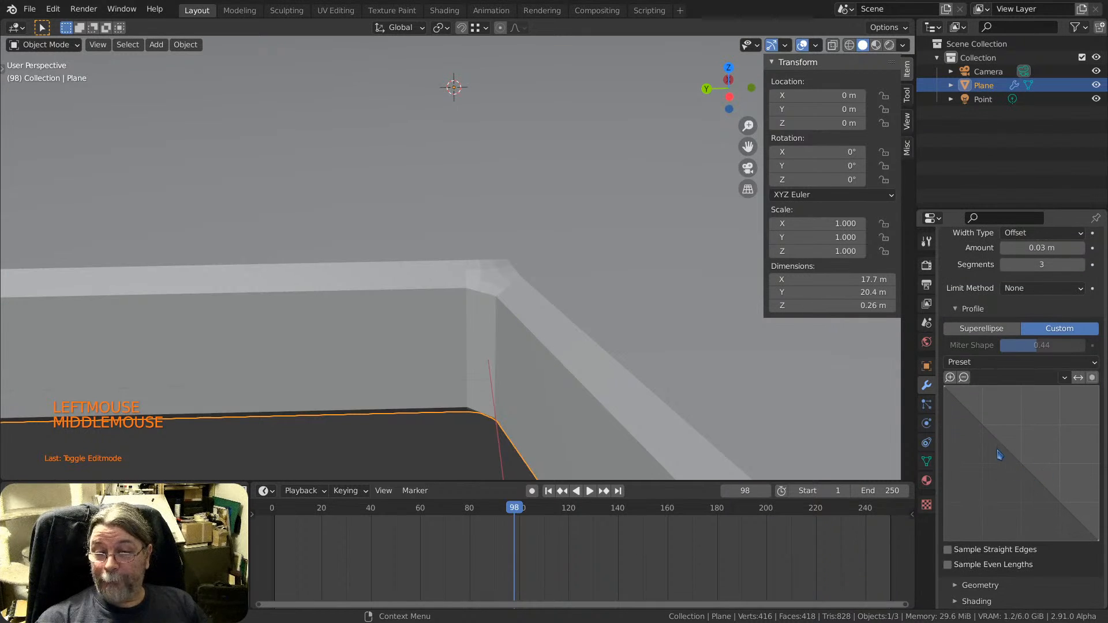
scroll(557, 302, "down", 4)
middle_click_drag(556, 302, 384, 268, "shift")
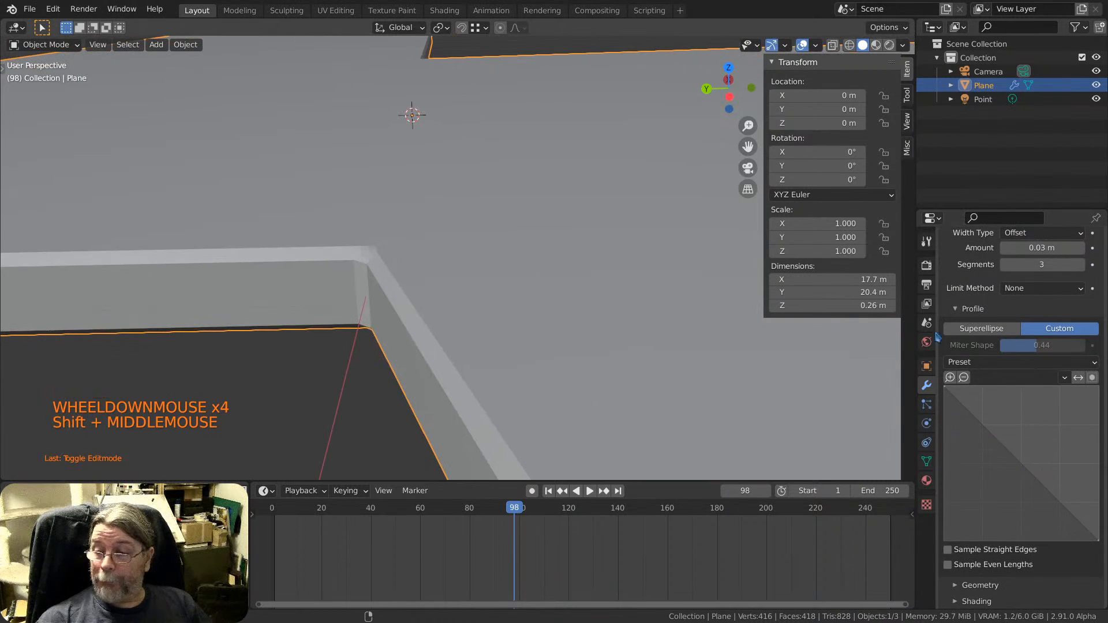
Increase the Bevel amount to 0.073 m and inspect the wider bevel along the edges and corner.
left_click_drag(1042, 247, 1103, 247)
middle_click_drag(415, 322, 389, 277)
scroll(389, 277, "down", 2)
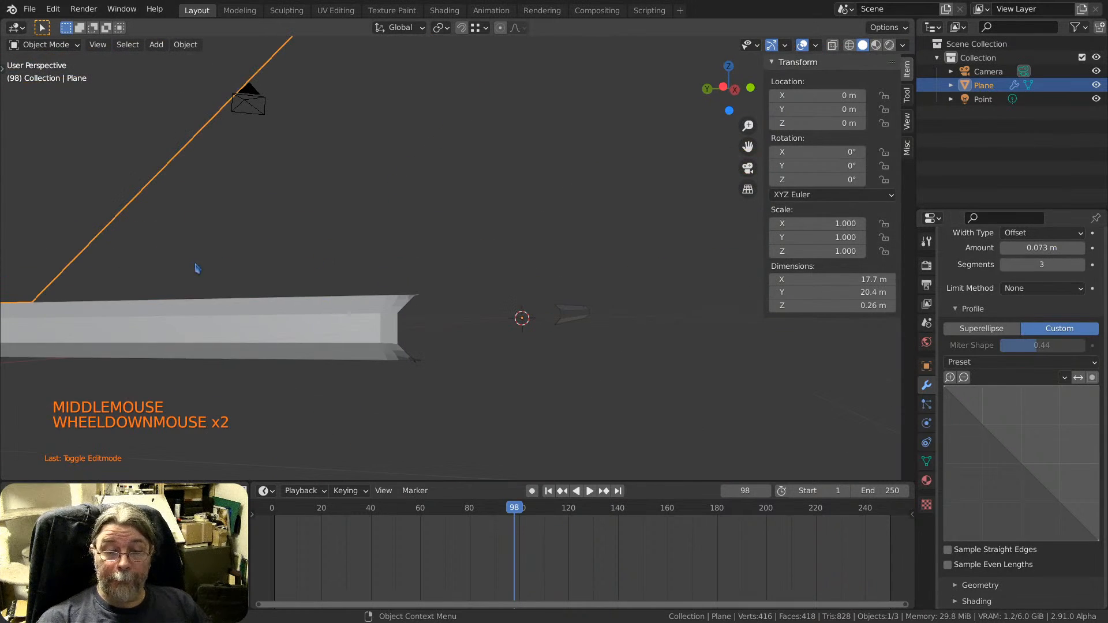
middle_click_drag(247, 319, 261, 324)
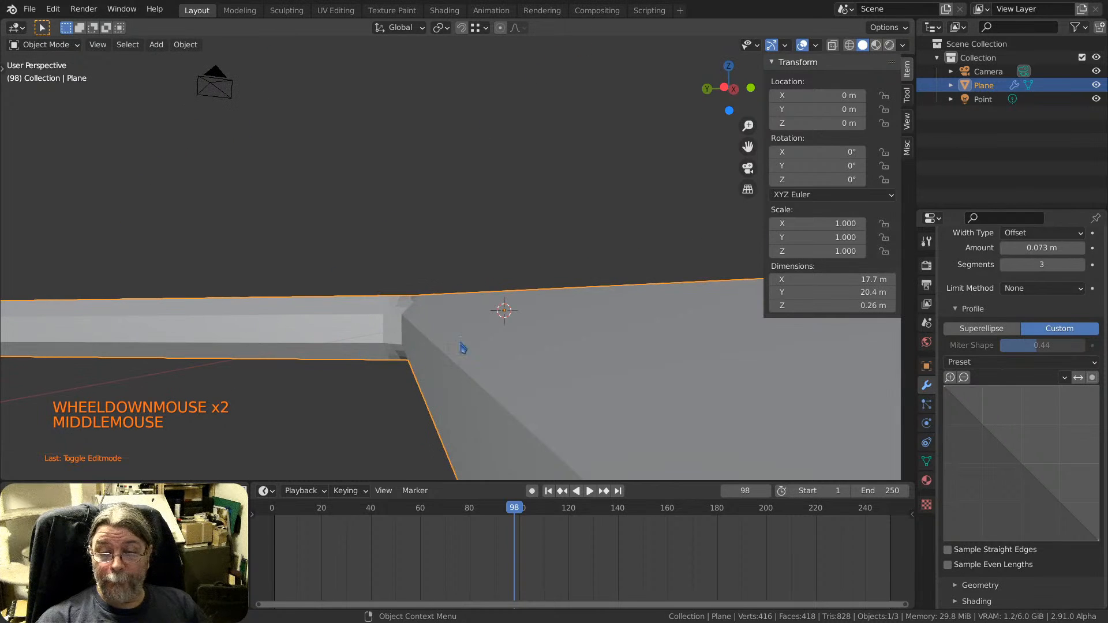
scroll(482, 346, "down", 6)
middle_click_drag(554, 364, 424, 339, "shift")
scroll(384, 314, "down", 2)
middle_click_drag(425, 339, 378, 265, "shift")
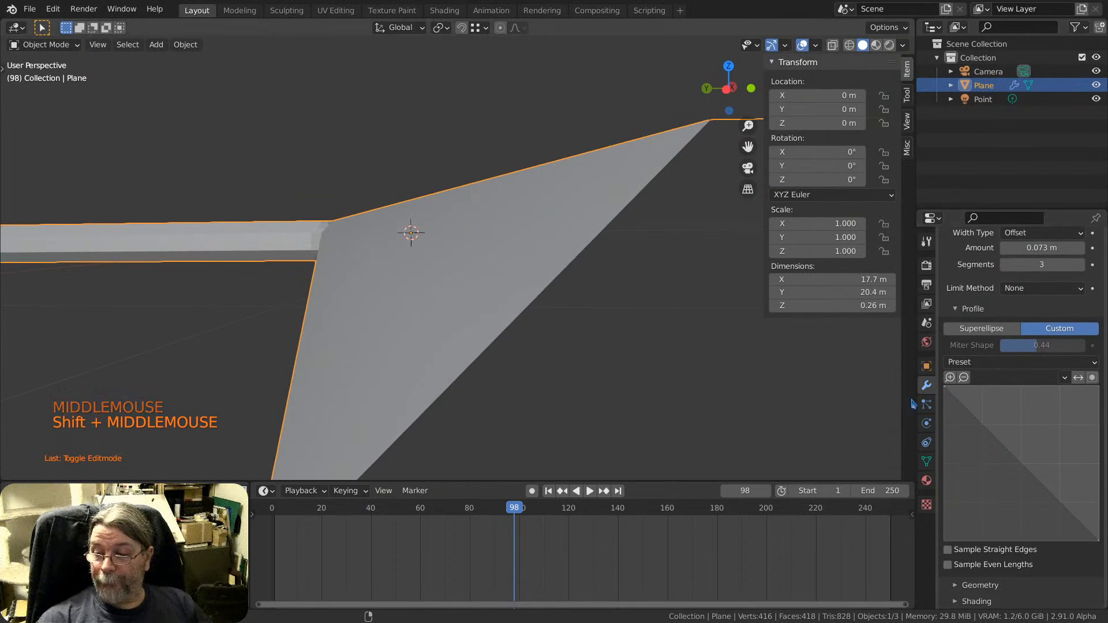
Reshape the custom bevel profile curve with two added points at about (0.763, 0.413) and (0.225, 0.435).
left_click(1011, 456)
left_click_drag(1007, 462, 1062, 477)
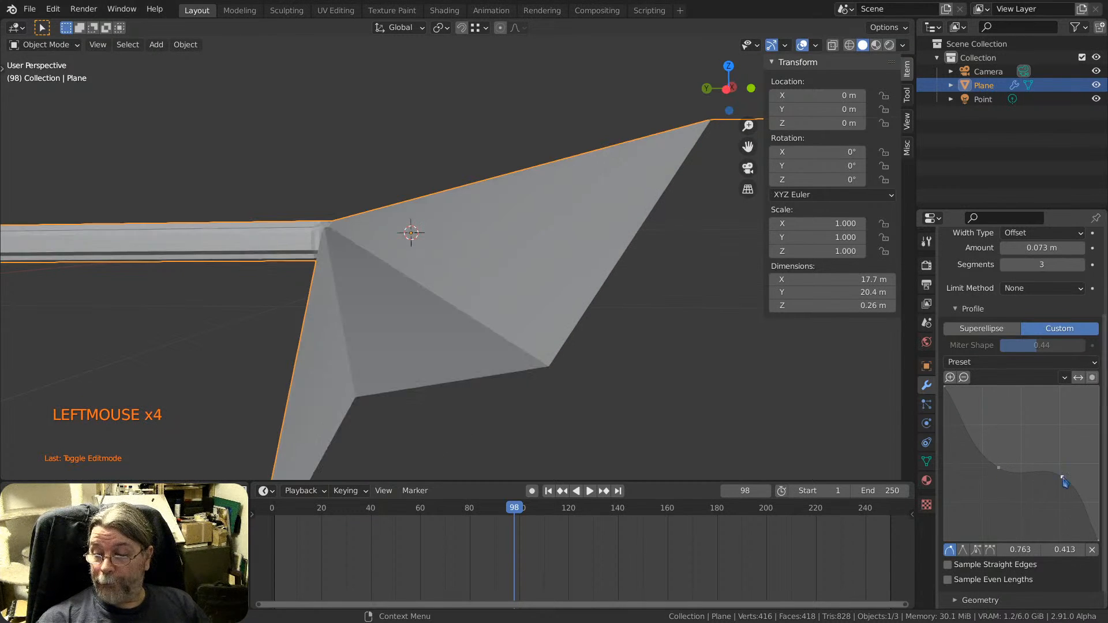
left_click_drag(985, 471, 979, 473)
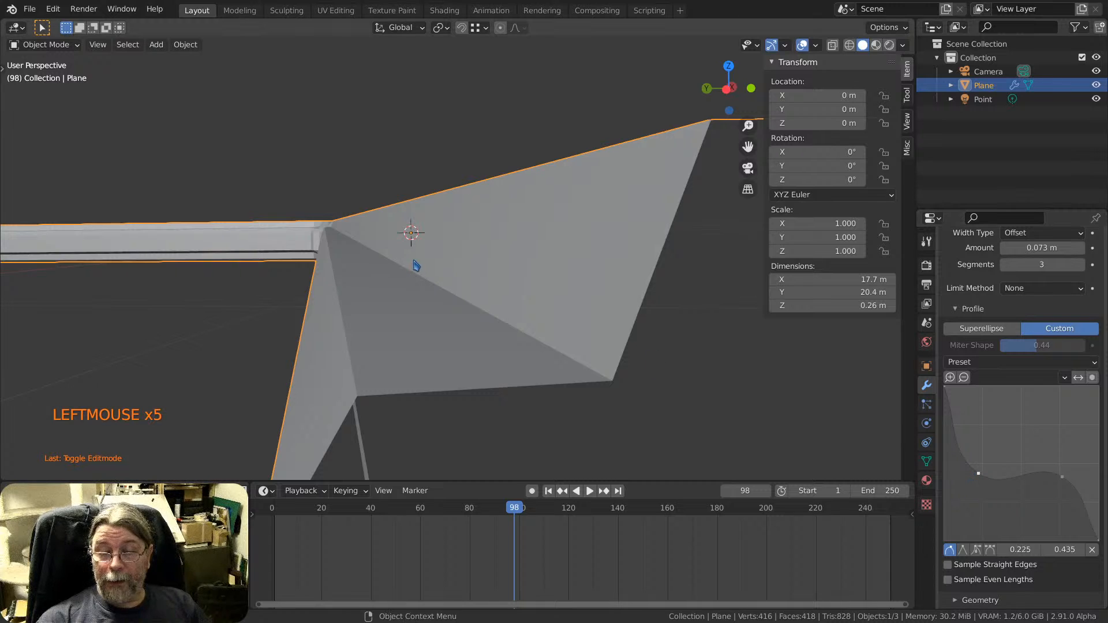
Reposition both custom bevel profile curve points, placing one at (0.239, 0.549), and increase the Bevel segments to 6.
scroll(414, 236, "down", 5)
middle_click_drag(415, 235, 470, 280, "shift")
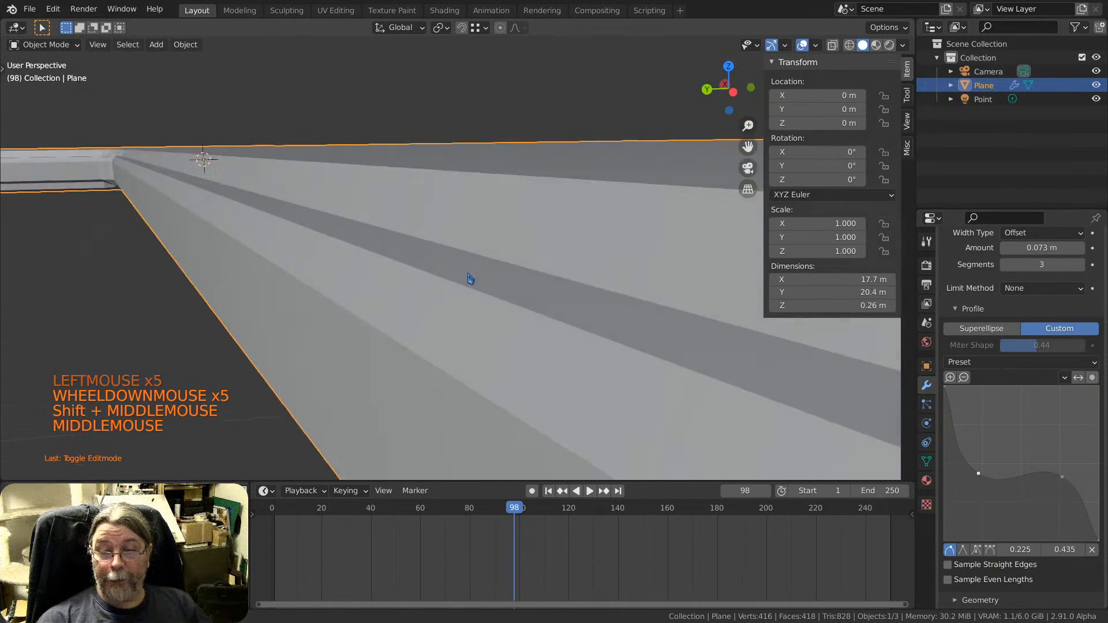
scroll(470, 279, "down", 10)
middle_click_drag(550, 303, 446, 284, "shift")
middle_click_drag(446, 284, 414, 282)
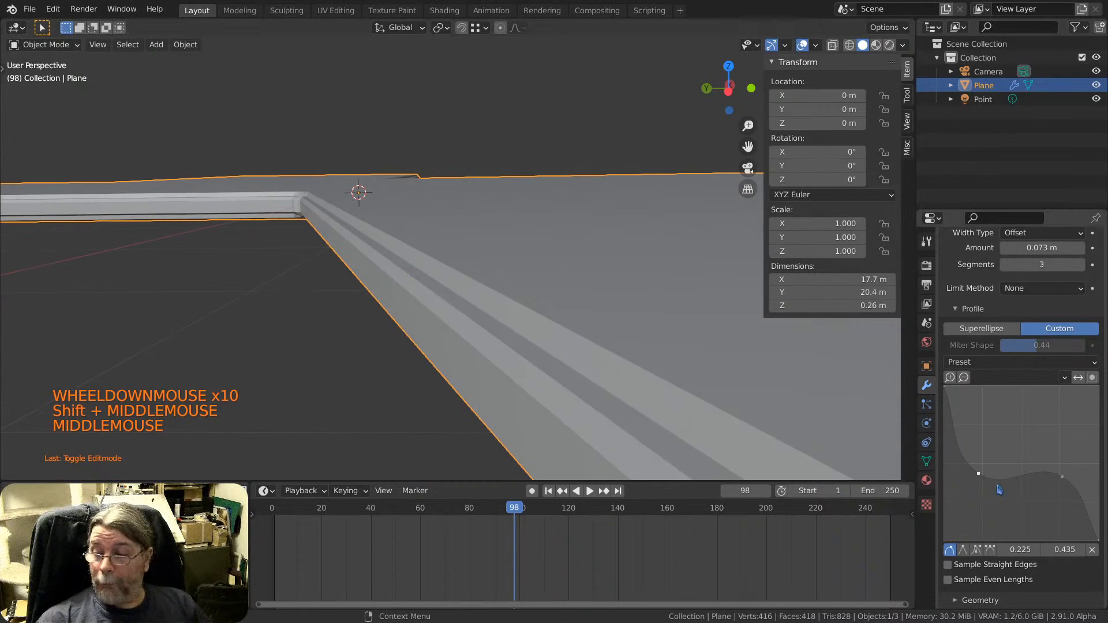
left_click_drag(1063, 477, 1054, 490)
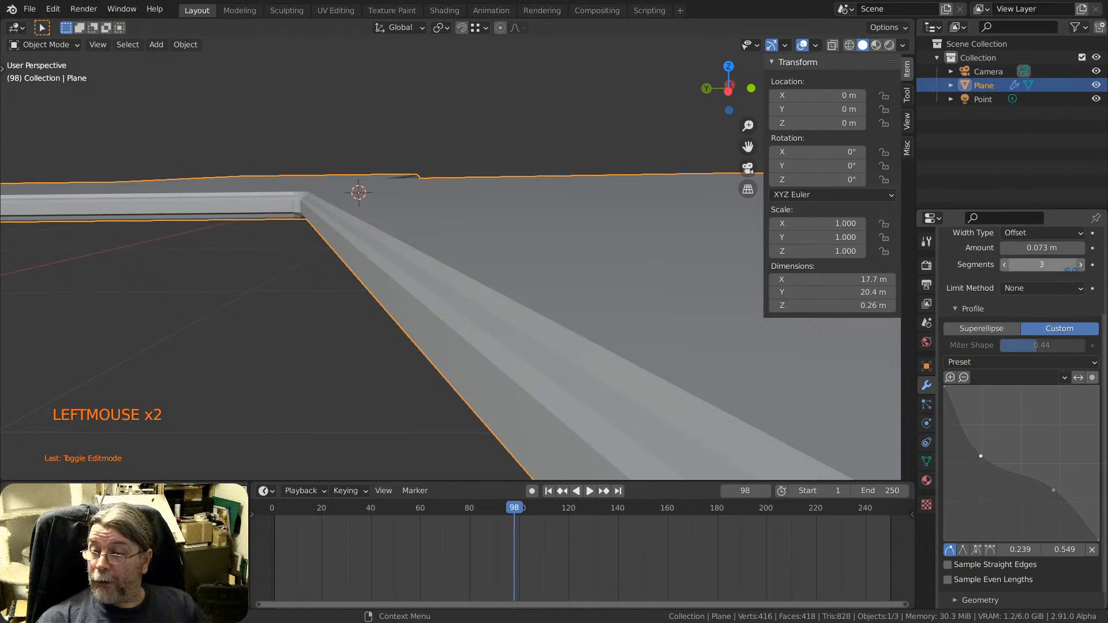
left_click(1083, 266)
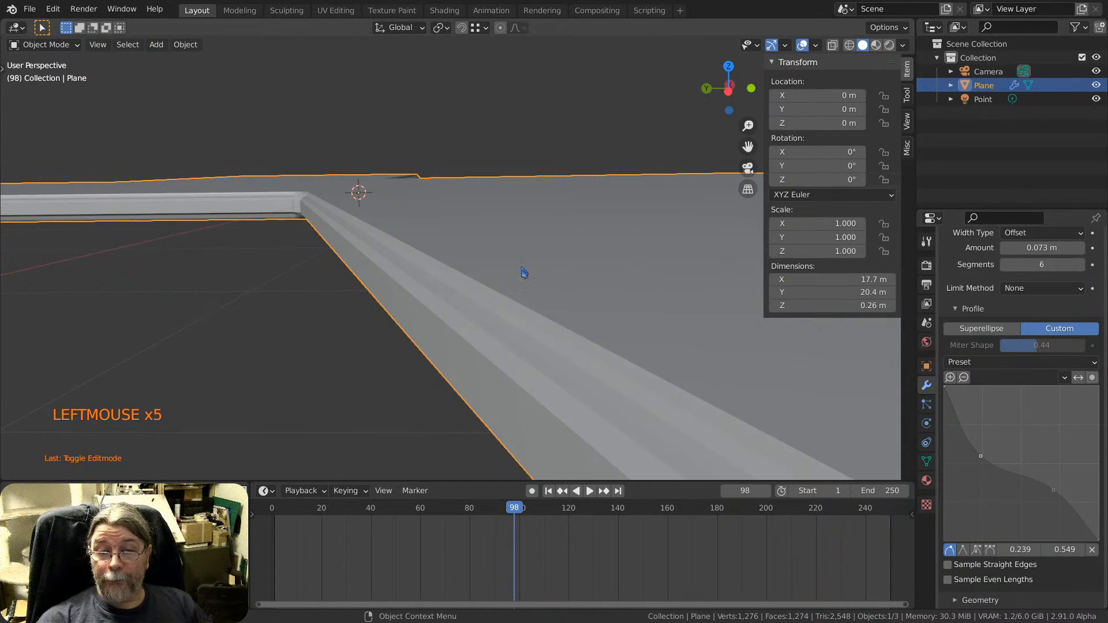
Add three more points to the custom bevel profile curve, including one placed at (0.870, 0.228).
scroll(854, 378, "up", 2)
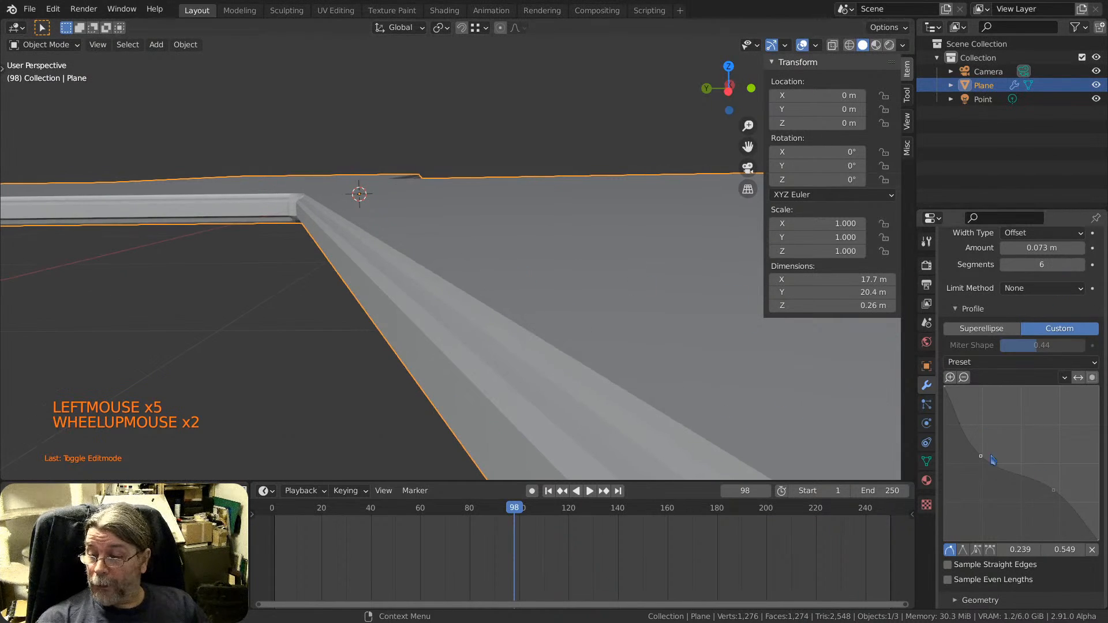
left_click(962, 429)
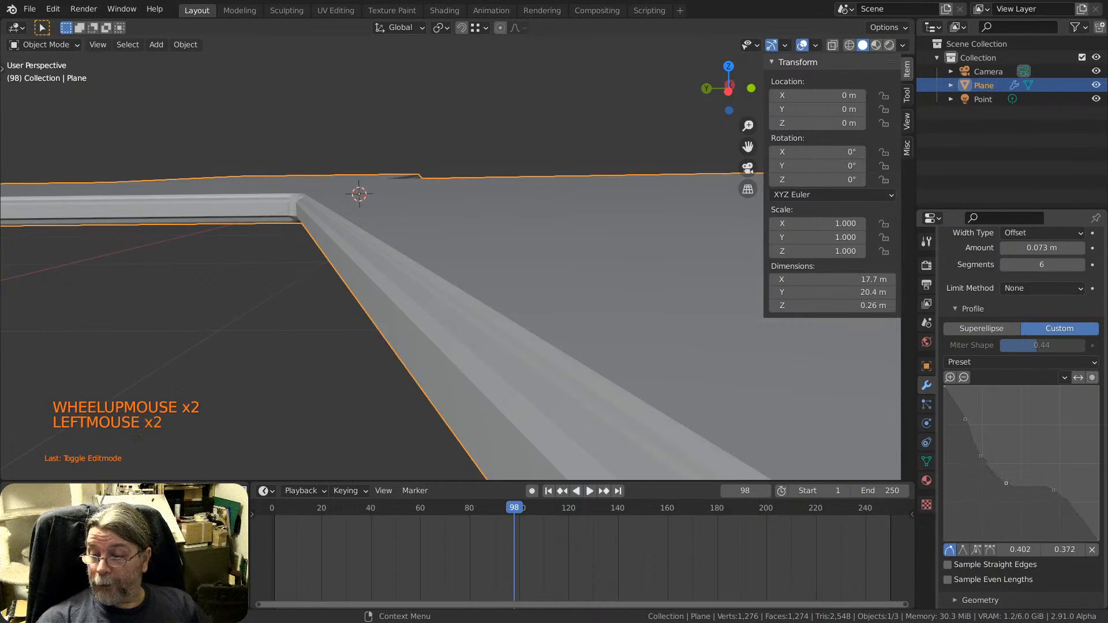
left_click_drag(1060, 493, 1062, 497)
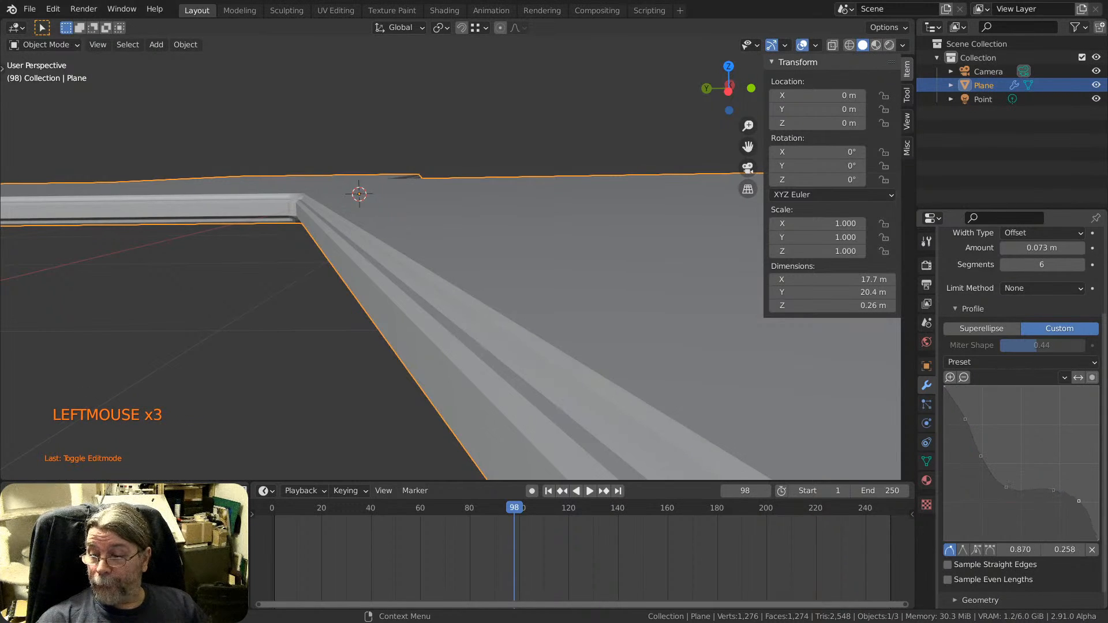
scroll(448, 304, "down", 2)
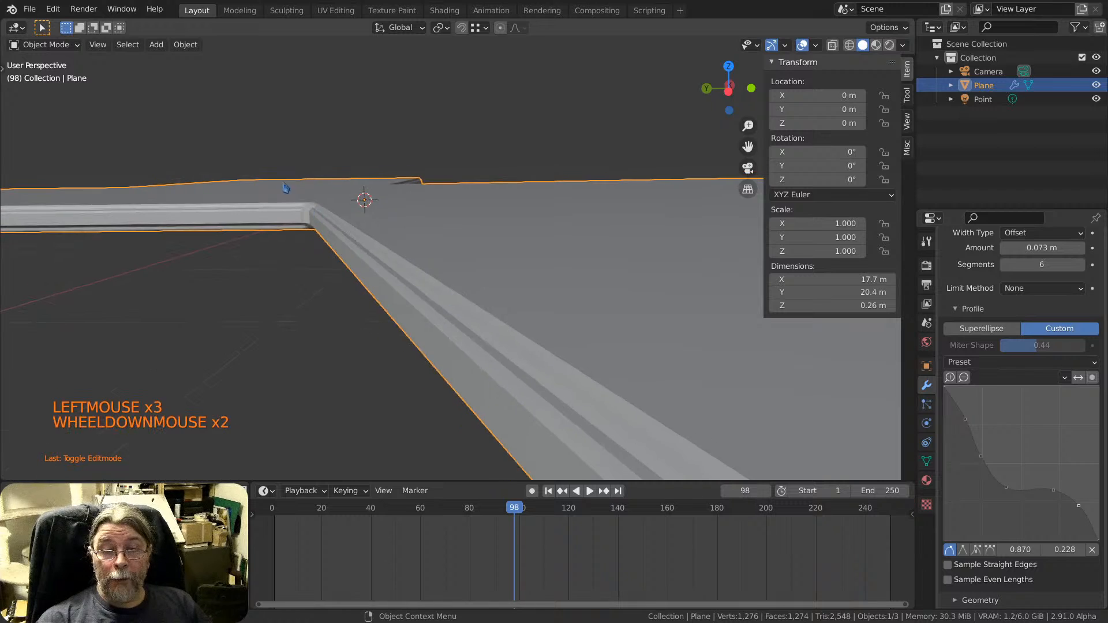
Examine the custom bevel profile along the plane's edges and around its inner corner from several angles.
scroll(371, 292, "up", 4)
scroll(376, 296, "down", 4)
scroll(375, 296, "down", 7)
middle_click_drag(594, 384, 634, 310, "shift")
scroll(500, 277, "up", 2)
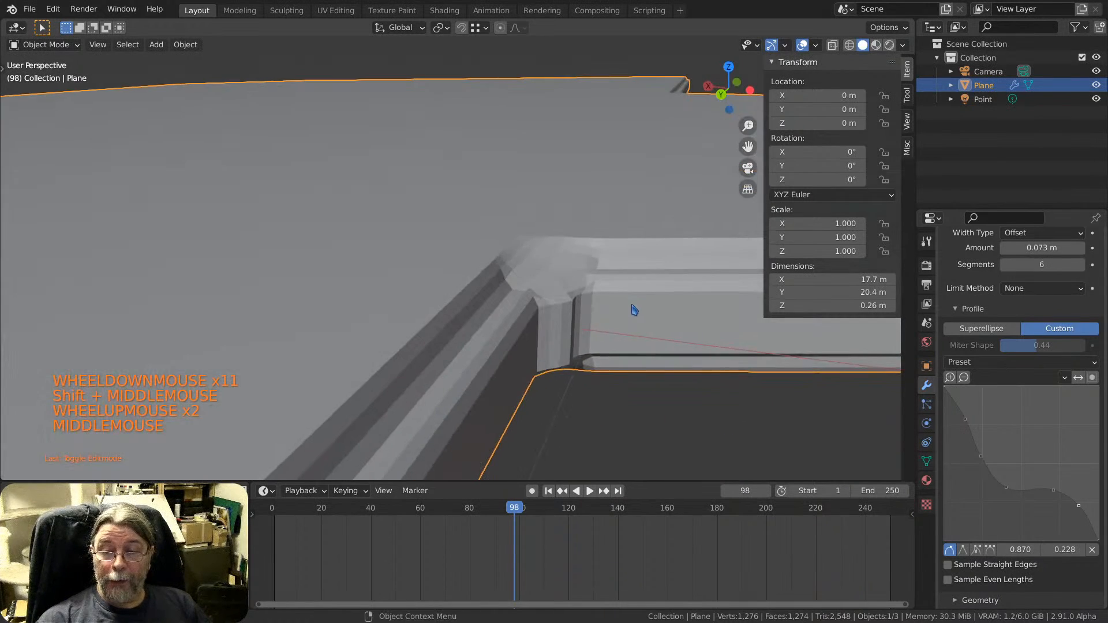
middle_click_drag(511, 308, 577, 203, "shift")
scroll(569, 230, "up", 4)
middle_click_drag(564, 290, 276, 248)
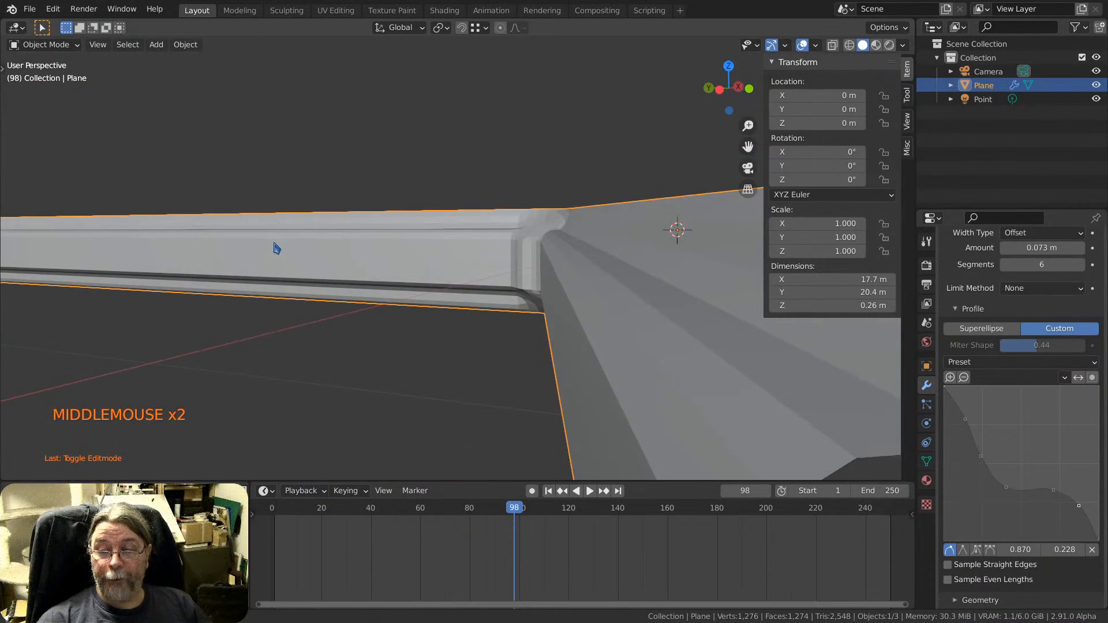
scroll(276, 248, "down", 5)
middle_click_drag(584, 310, 457, 236, "shift")
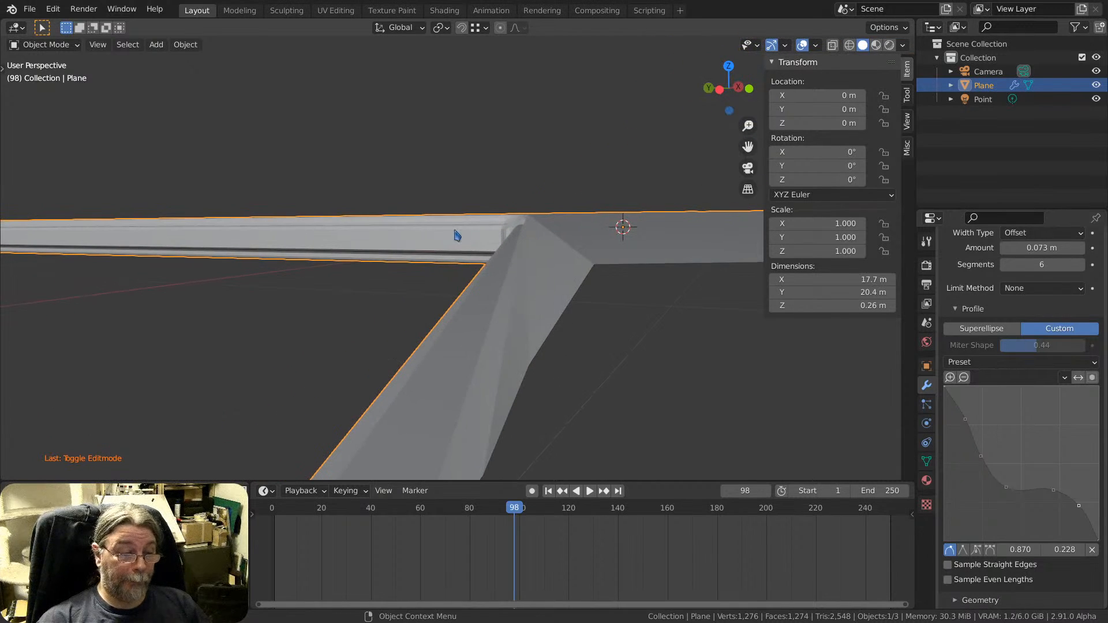
middle_click_drag(489, 287, 445, 264)
scroll(519, 280, "down", 3)
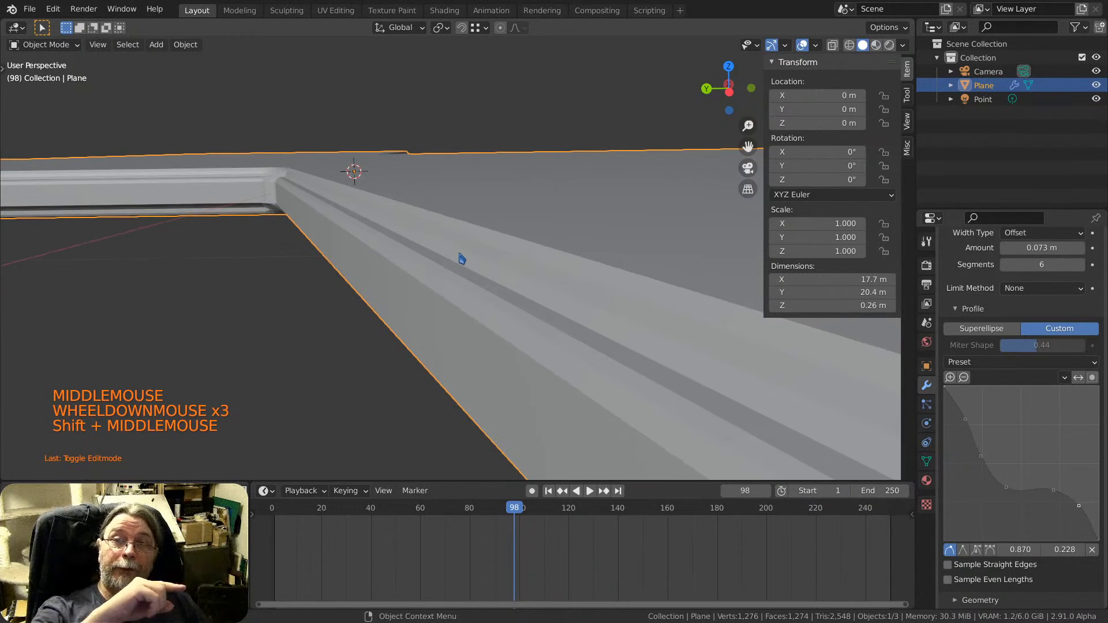
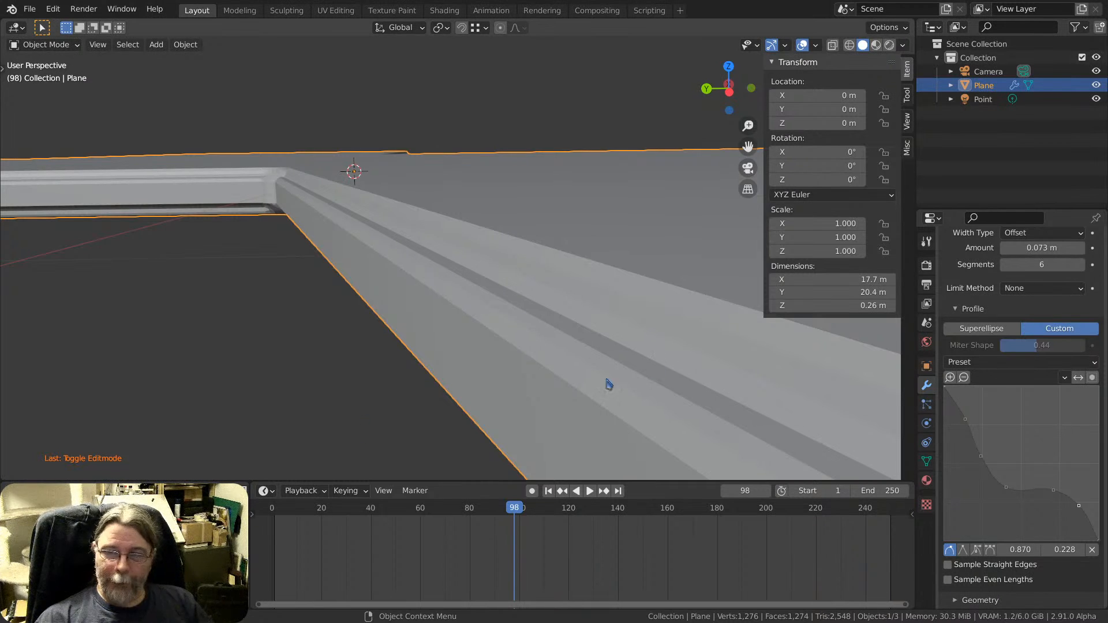
scroll(614, 241, "down", 7)
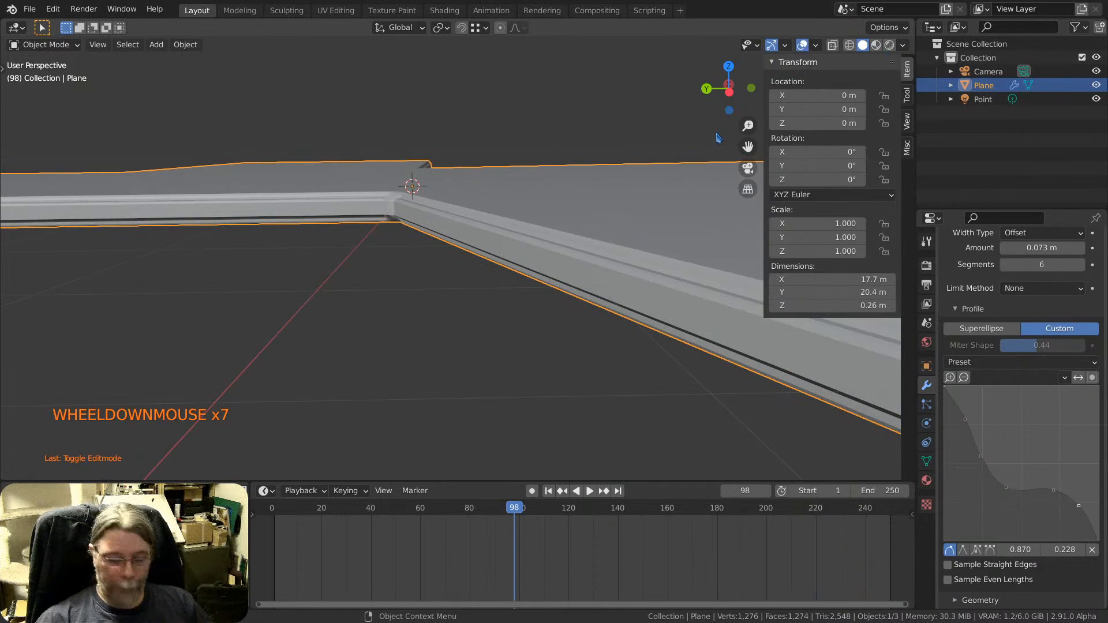
Hide the transform sidebar, preview the bevel in rendered and material preview shading, and return to solid shading.
key("n")
left_click(889, 46)
left_click(876, 46)
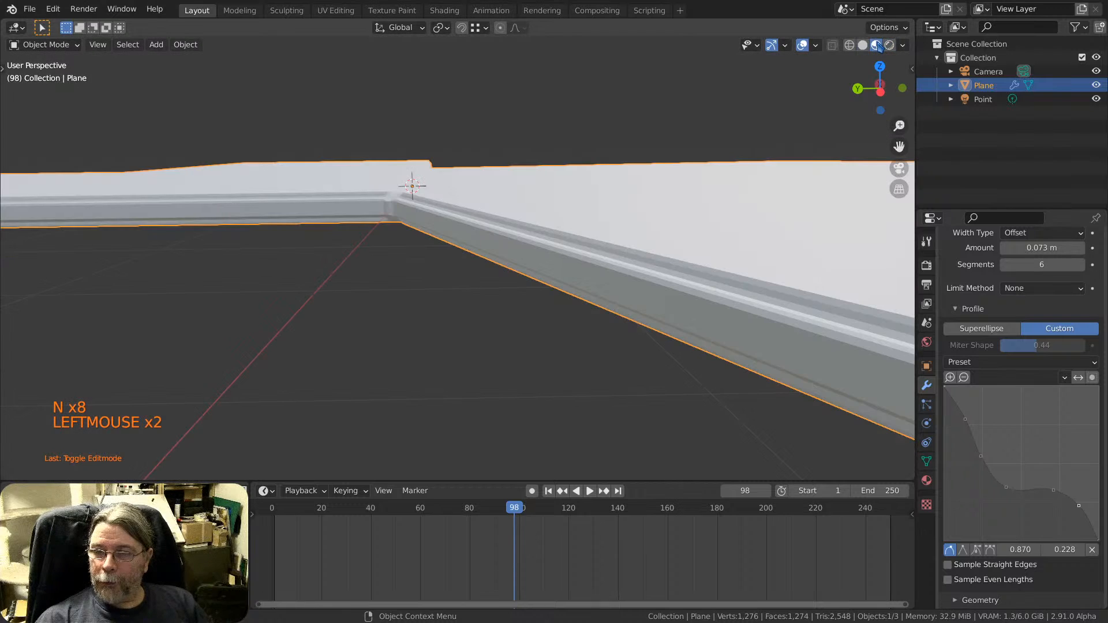
left_click(863, 45)
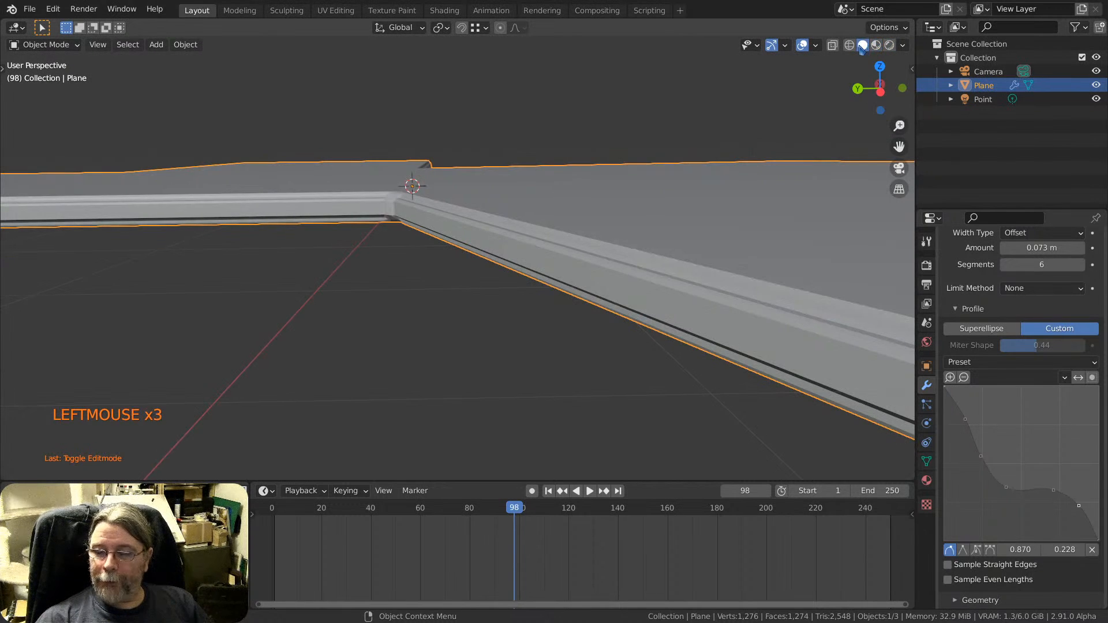
Enable Cavity in the solid viewport shading to check the bevelled edges, and turn it off again.
left_click(904, 48)
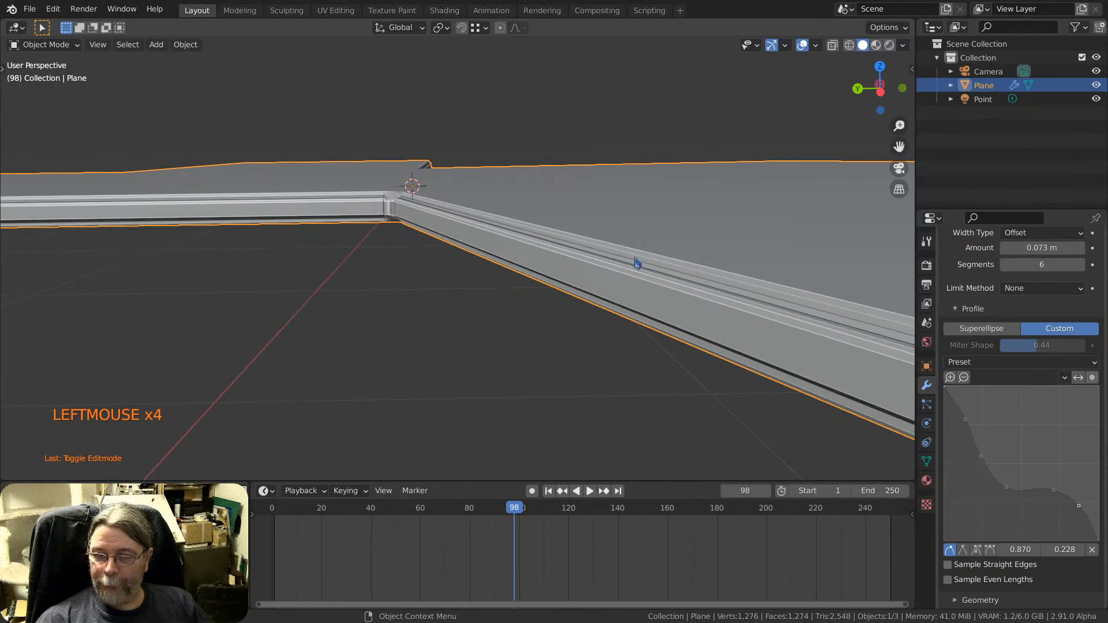
scroll(647, 265, "up", 3)
mouse_move(658, 273)
middle_mouse_down()
mouse_move(613, 275)
mouse_move(597, 252)
mouse_move(663, 284)
mouse_move(884, 278)
mouse_move(624, 289)
mouse_move(608, 276)
middle_mouse_up()
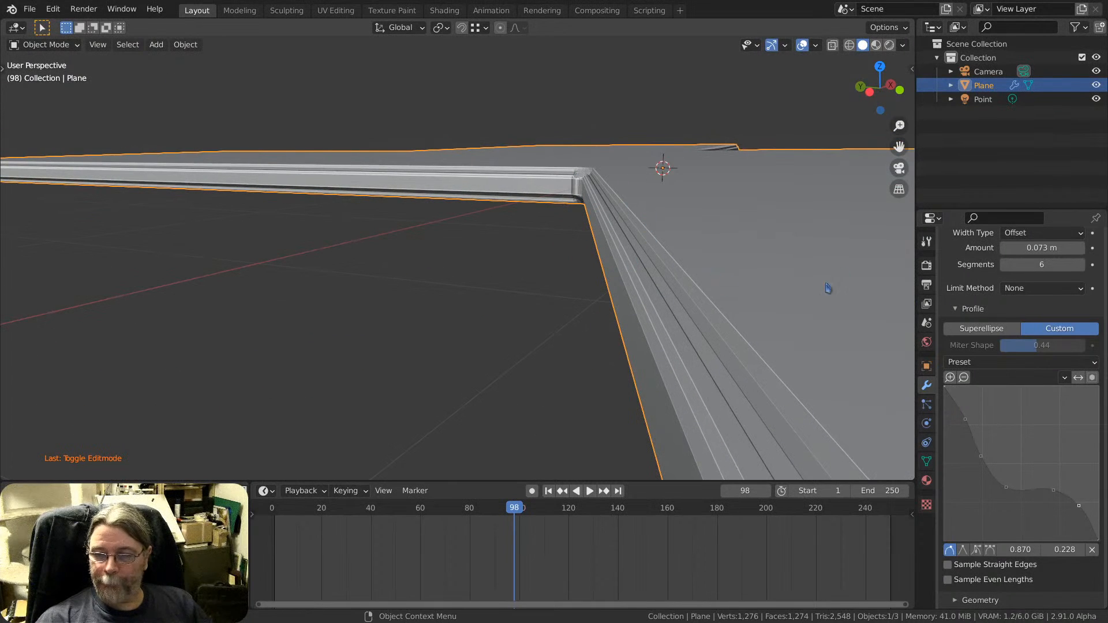
left_click(904, 45)
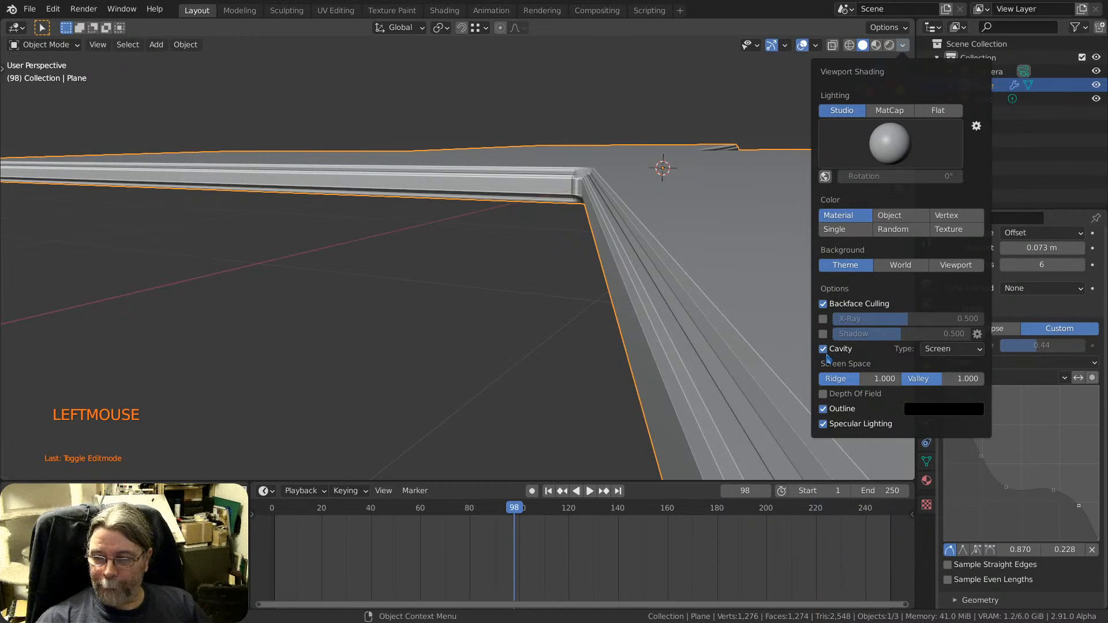
Apply Shade Smooth to the bevelled plane and check the shading along its edge.
mouse_move(722, 324)
middle_mouse_down()
mouse_move(695, 297)
mouse_move(722, 307)
mouse_move(682, 292)
mouse_move(700, 312)
mouse_move(644, 273)
mouse_move(723, 301)
mouse_move(687, 280)
middle_mouse_up()
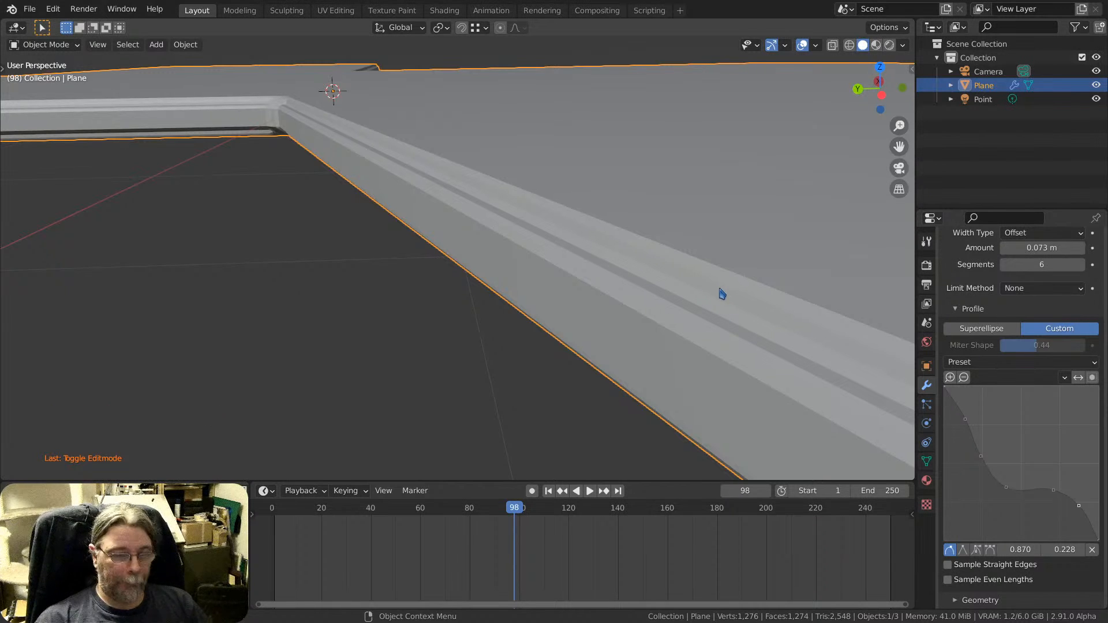
middle_click_drag(715, 287, 643, 258, "shift")
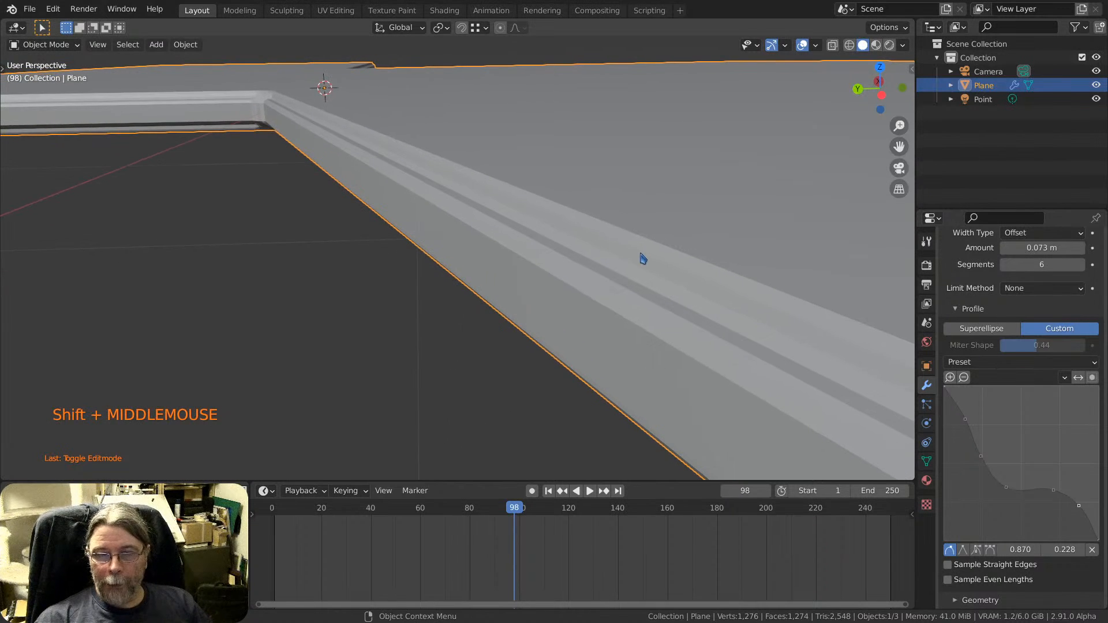
right_click(551, 220)
left_click(531, 220)
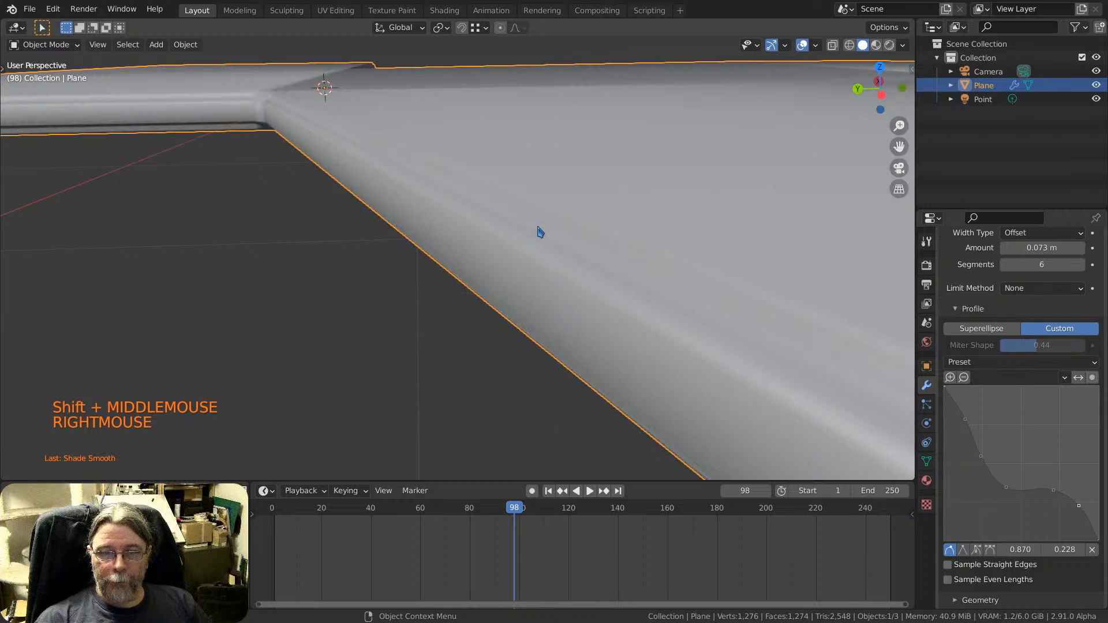
middle_click_drag(540, 231, 557, 243)
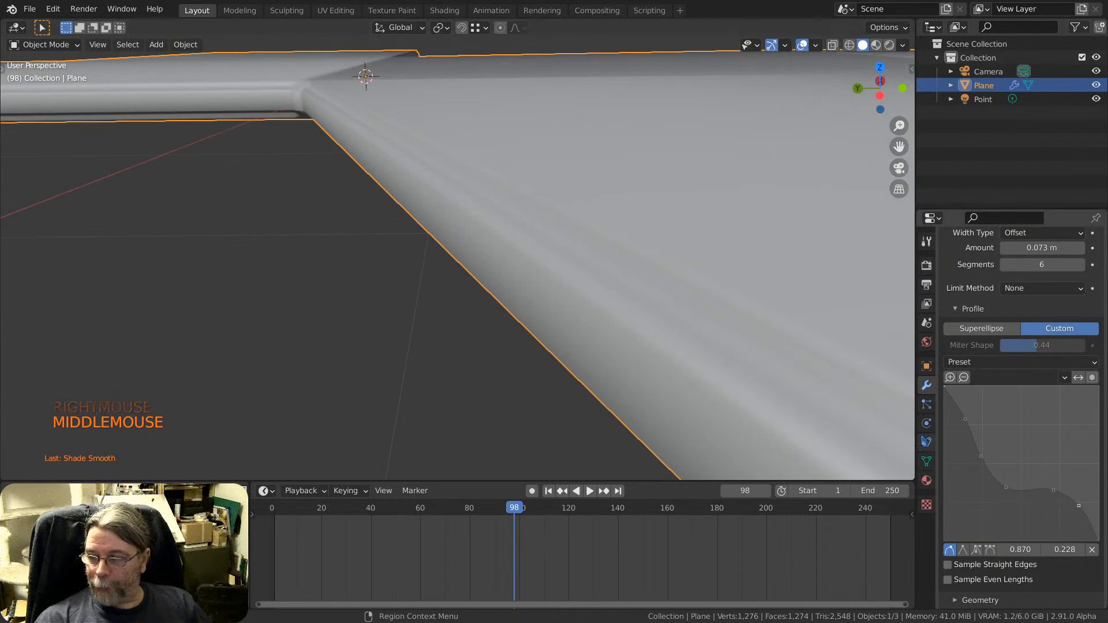
Enable Auto Smooth in the plane's mesh normals settings and set its angle to 57°.
left_click(927, 461)
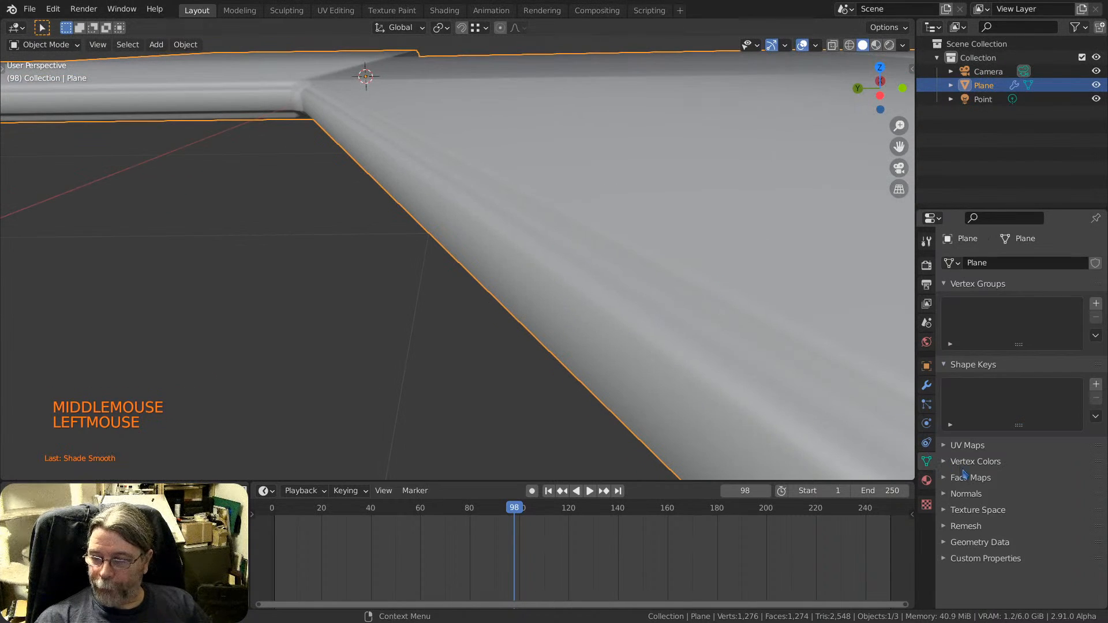
left_click(945, 496)
left_click(1005, 514)
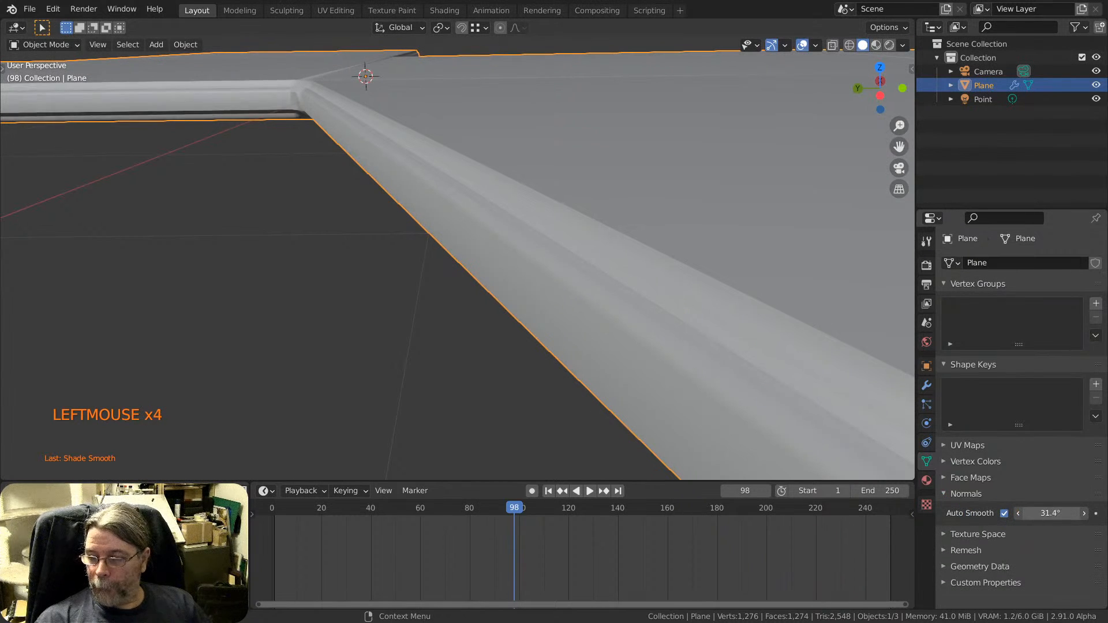
left_click_drag(1050, 513, 1082, 513)
scroll(362, 161, "down", 5)
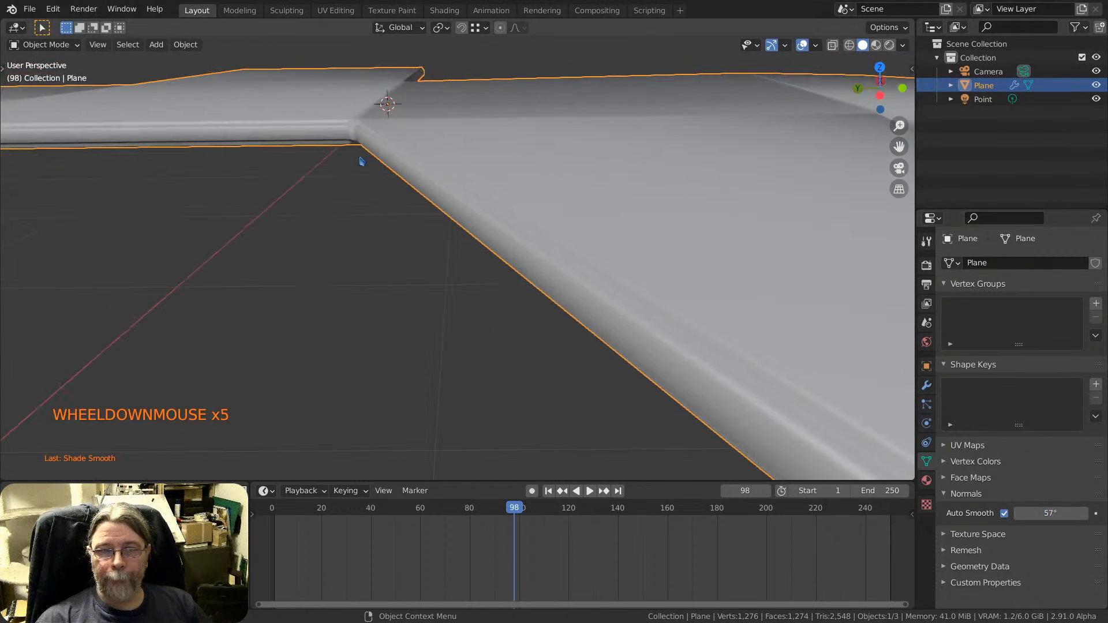
Examine the smooth shading at the plane's inner and outer corners up close.
middle_click_drag(362, 161, 81, 144)
scroll(383, 138, "up", 6)
scroll(384, 101, "up", 1)
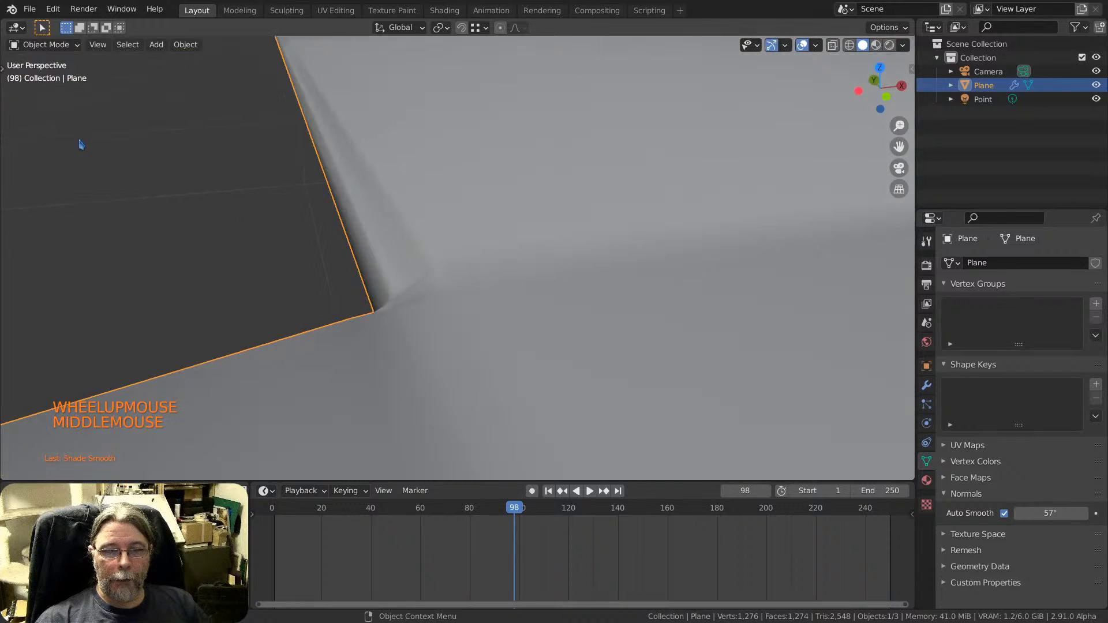
scroll(369, 149, "down", 3)
middle_click_drag(369, 149, 329, 217, "shift")
scroll(329, 217, "up", 10)
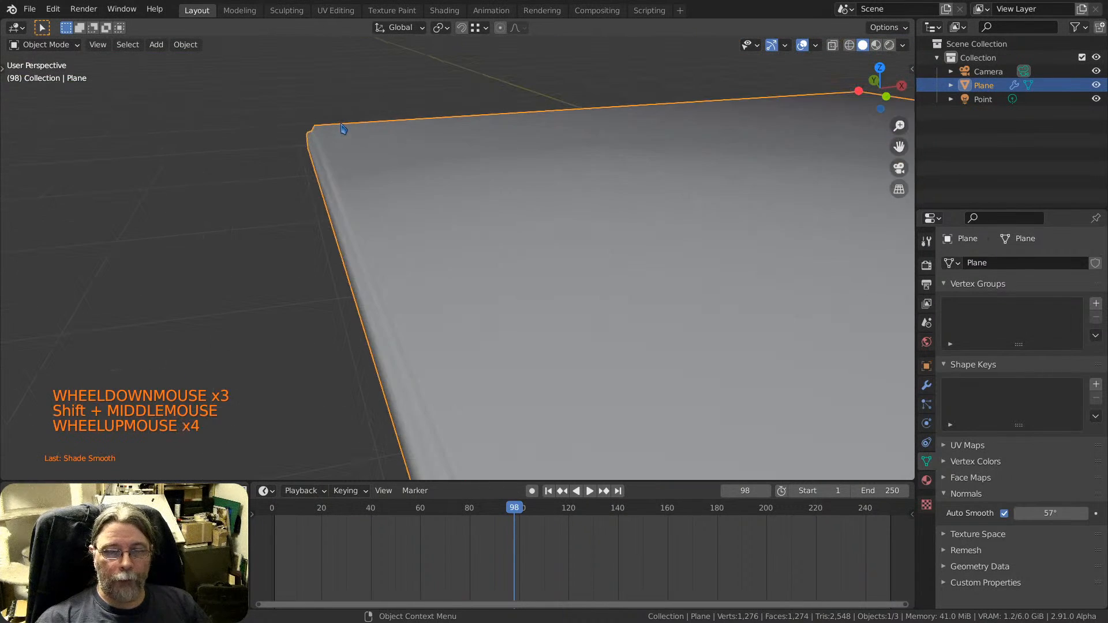
middle_click_drag(301, 145, 479, 228)
scroll(437, 247, "up", 2)
scroll(437, 247, "up", 3)
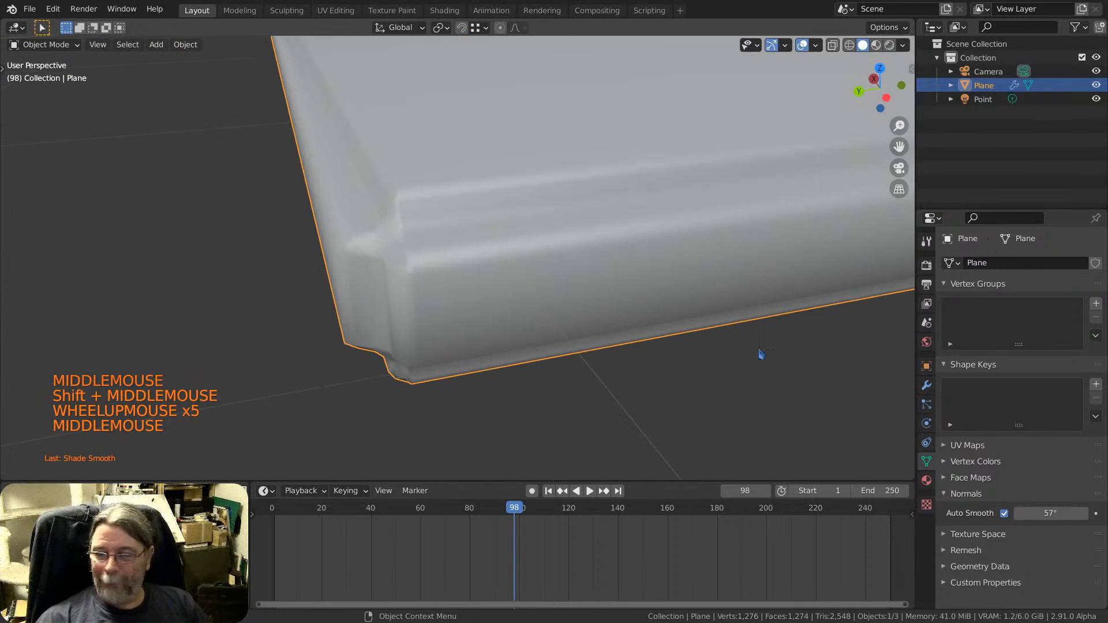
Try the Weight limit method on the Bevel modifier, and set the limit method to Angle.
left_click(927, 385)
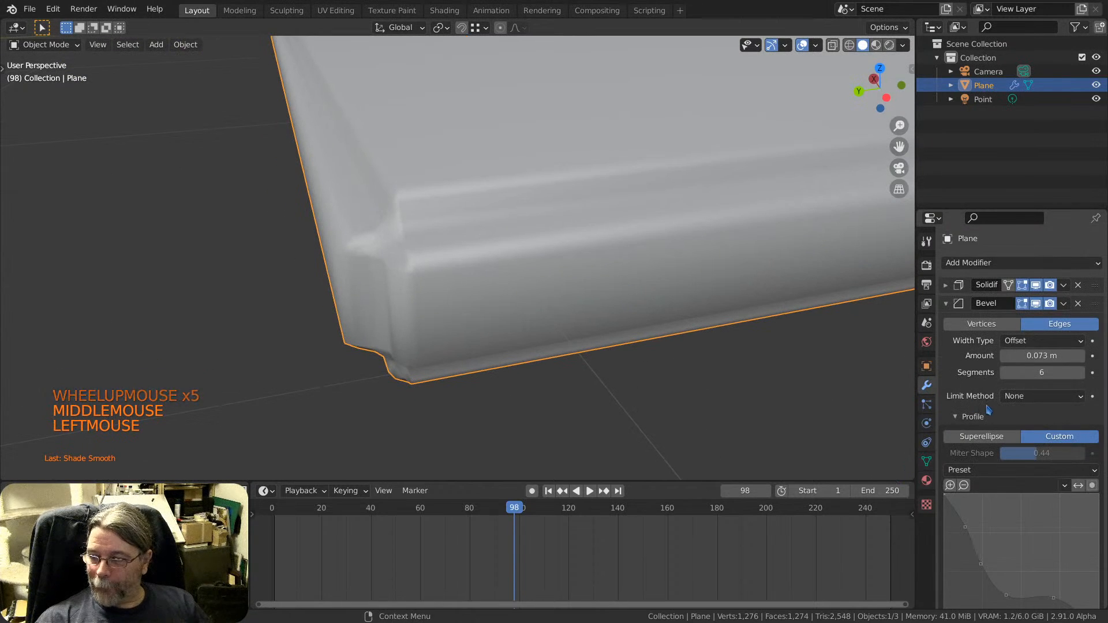
scroll(1033, 402, "down", 1, "ctrl")
scroll(1033, 403, "down", 1, "ctrl")
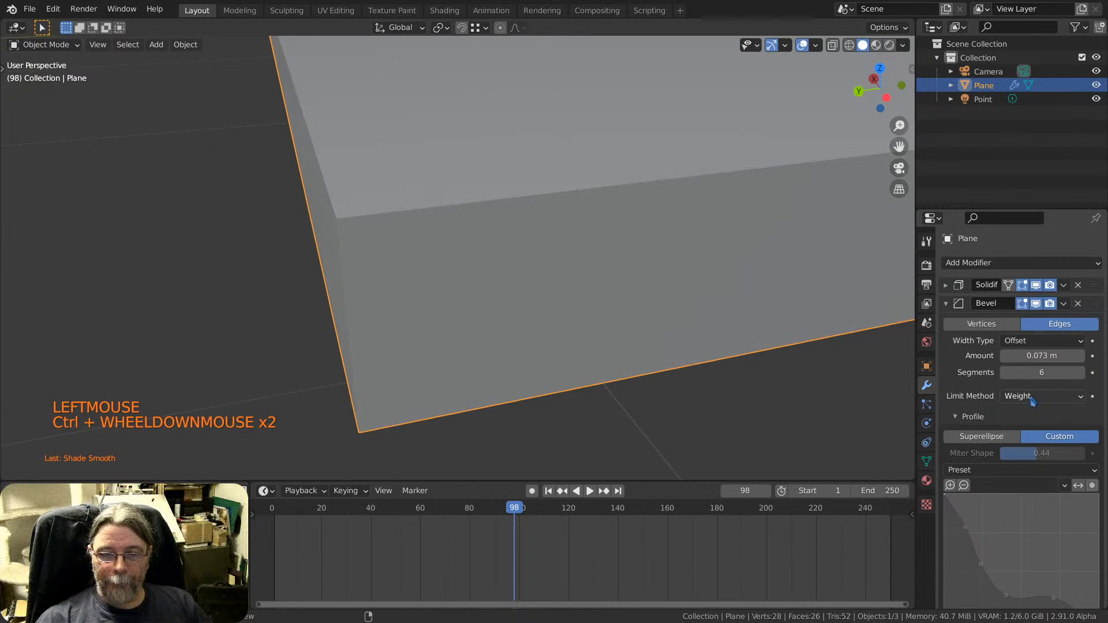
scroll(1033, 401, "up", 1, "ctrl")
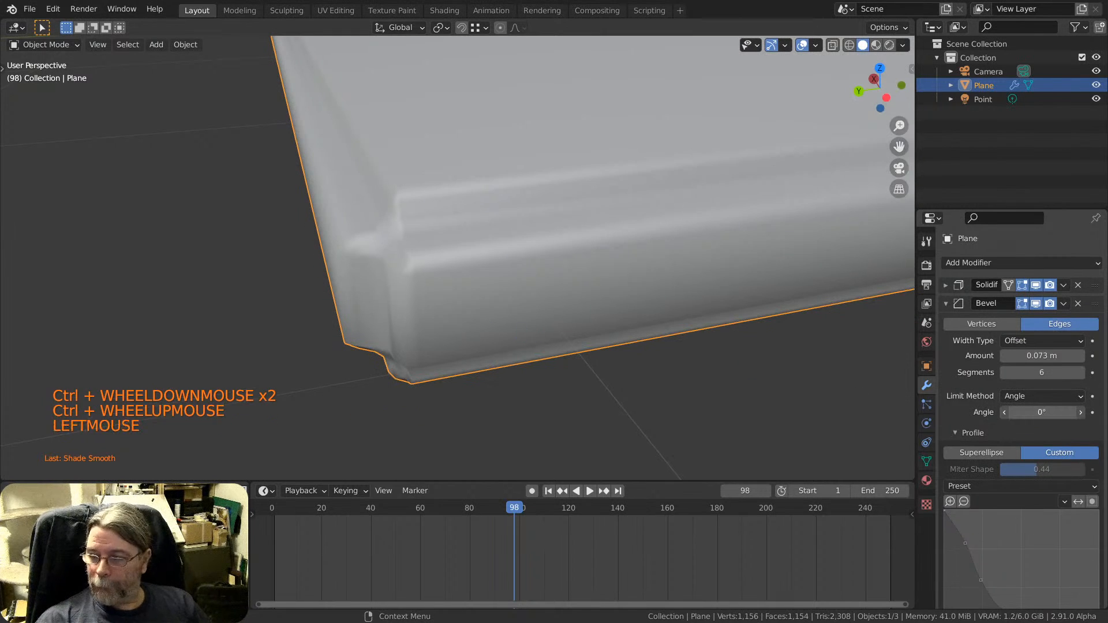
Set the Bevel modifier's angle limit to 17° and inspect its effect on the plane's inner corner.
left_click_drag(1042, 412, 1046, 412)
scroll(608, 270, "down", 10)
middle_click_drag(737, 250, 772, 339, "shift")
scroll(664, 231, "up", 12)
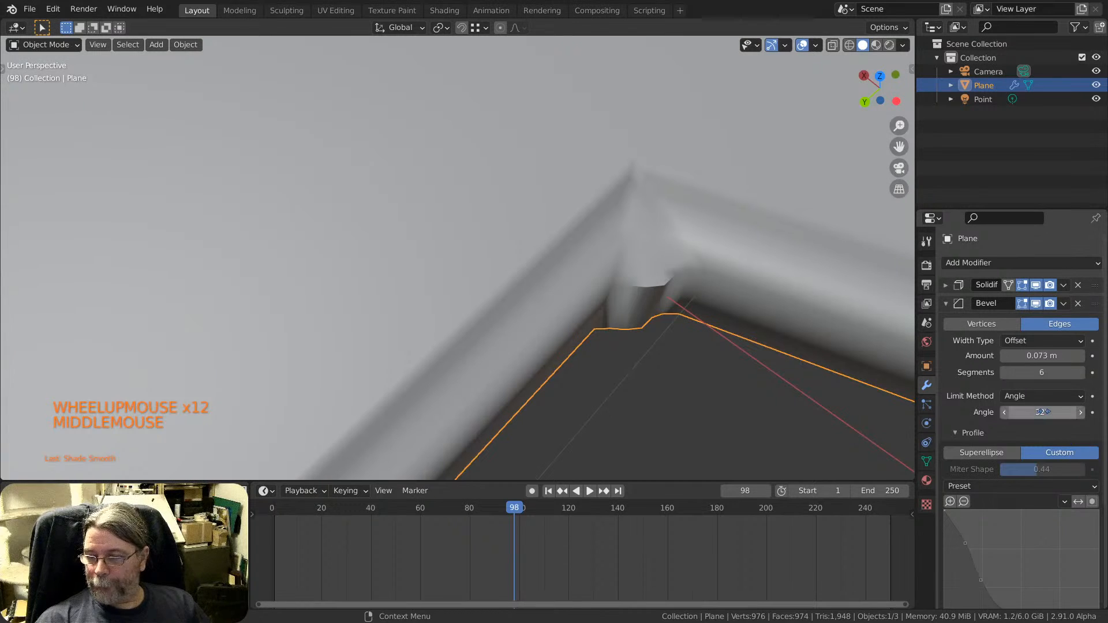
left_click_drag(1041, 412, 1029, 412)
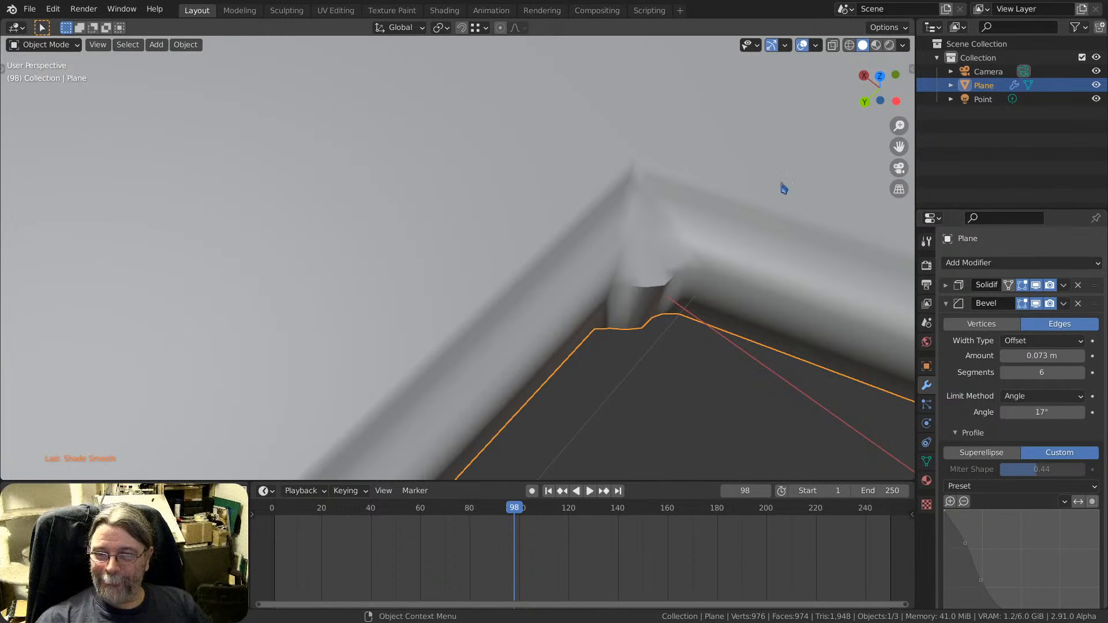
scroll(784, 188, "down", 8)
middle_click_drag(725, 204, 550, 239)
scroll(523, 261, "up", 5)
scroll(520, 275, "up", 2)
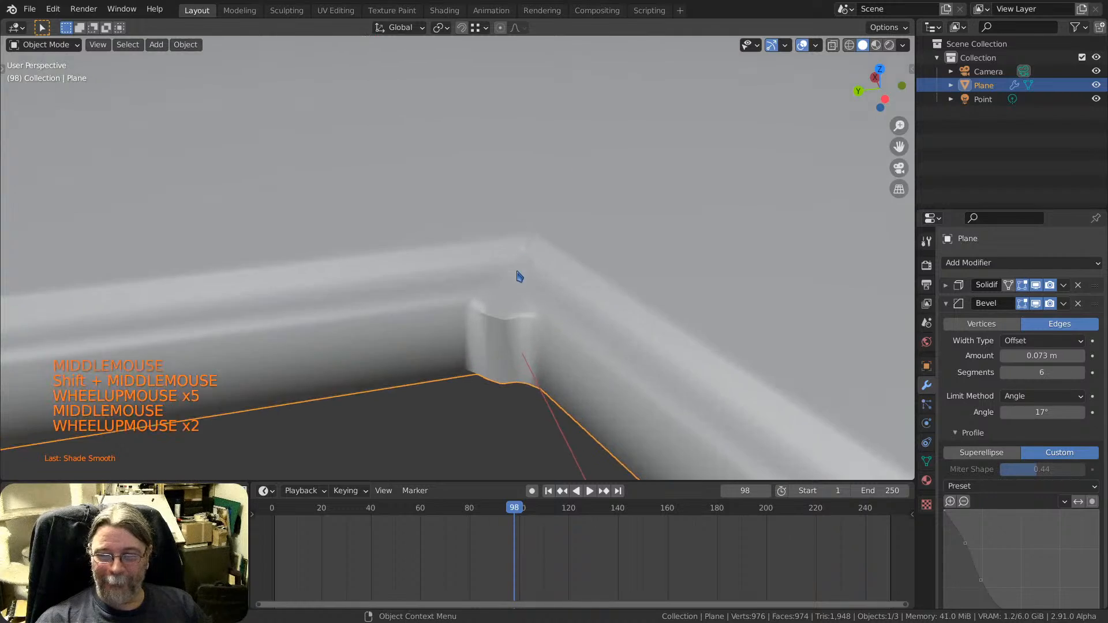
Try 3 segments on the Bevel modifier while viewing the plane's inner corner, and restore the count to 6.
middle_click_drag(520, 275, 519, 245)
scroll(548, 311, "up", 1)
scroll(532, 302, "down", 6)
scroll(525, 283, "up", 3)
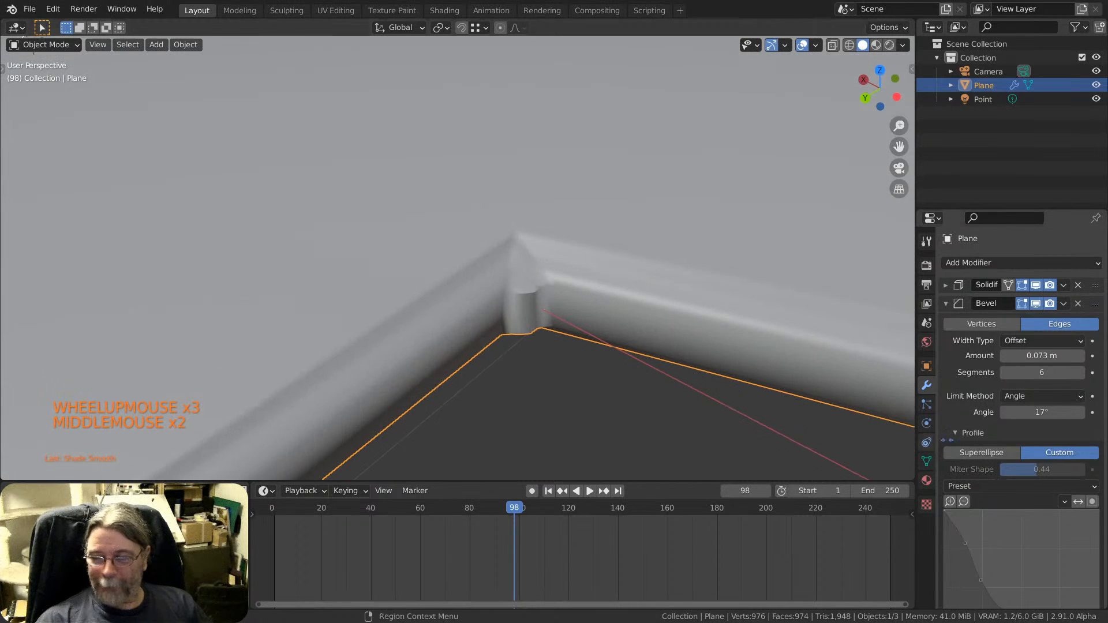
left_click(1004, 372)
left_click(1005, 373)
left_click(1004, 373)
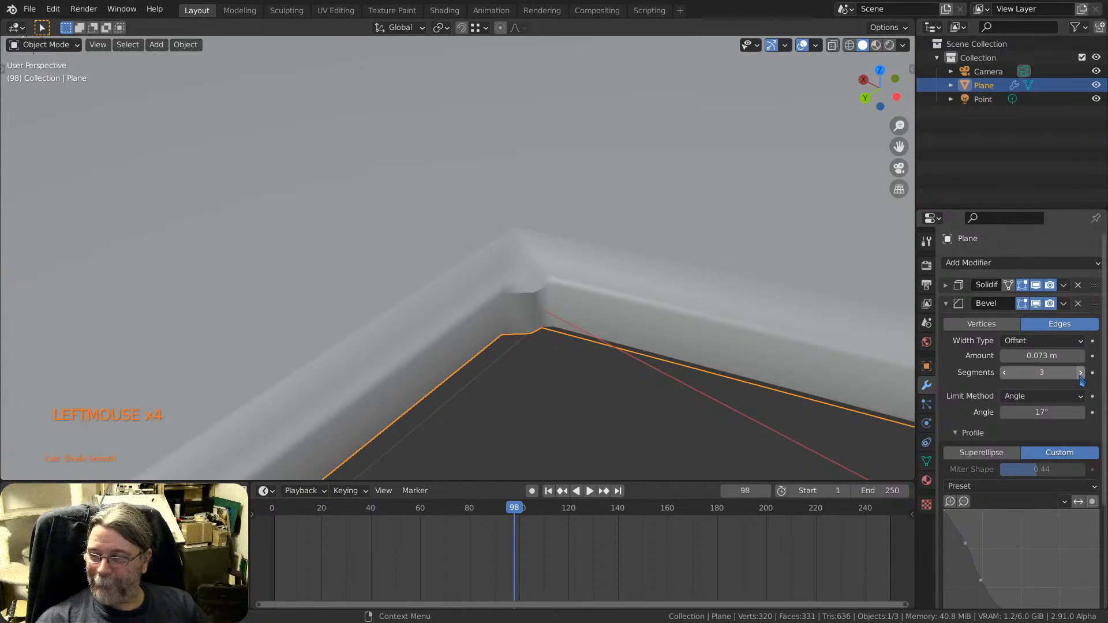
left_click(1082, 373)
left_click(1081, 373)
left_click(1081, 373)
Set the Bevel amount to 0.025 m and enable Sample Straight Edges for its custom profile.
left_click_drag(1045, 356, 1011, 356)
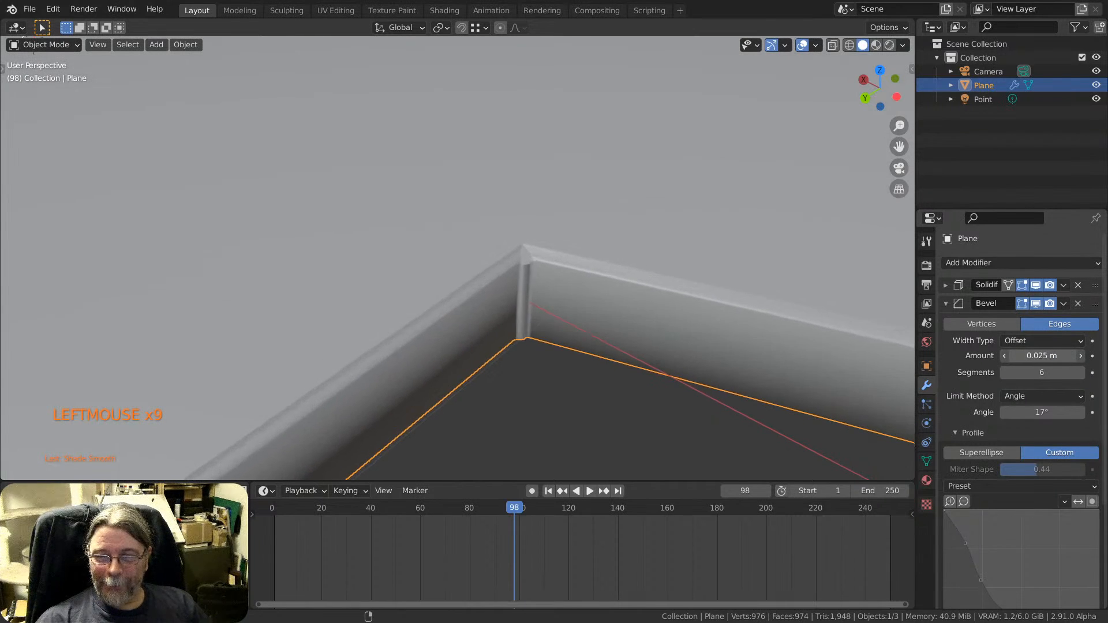
scroll(981, 462, "down", 9)
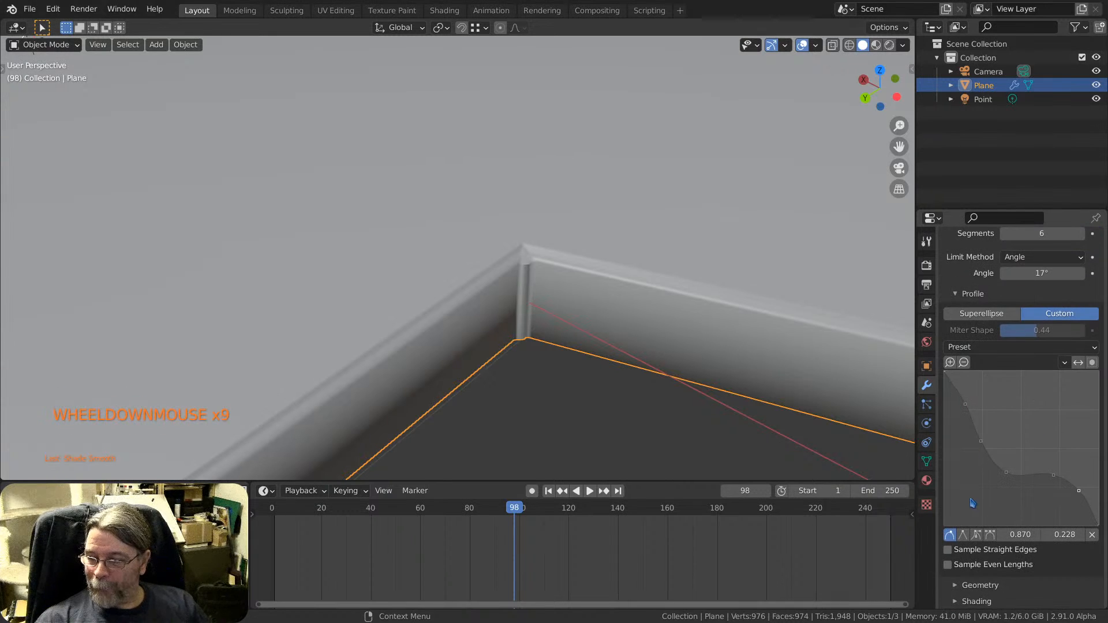
scroll(471, 277, "down", 3)
middle_click_drag(131, 93, 498, 289)
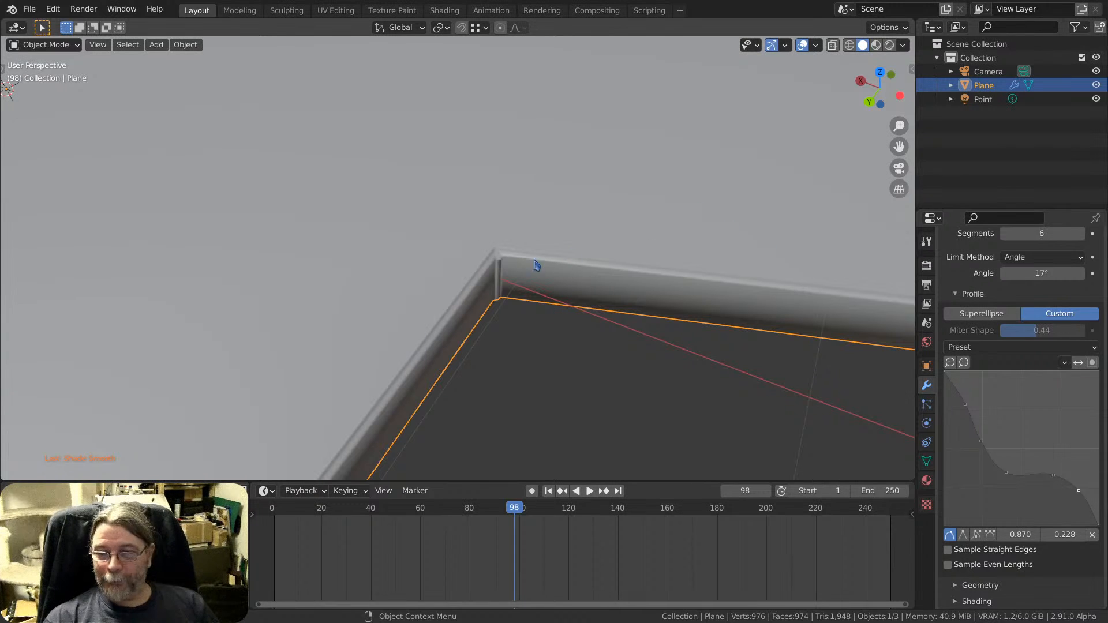
scroll(503, 264, "up", 1)
mouse_move(502, 265)
middle_mouse_down()
mouse_move(549, 240)
mouse_move(492, 235)
mouse_move(521, 260)
middle_mouse_up()
scroll(502, 256, "up", 3)
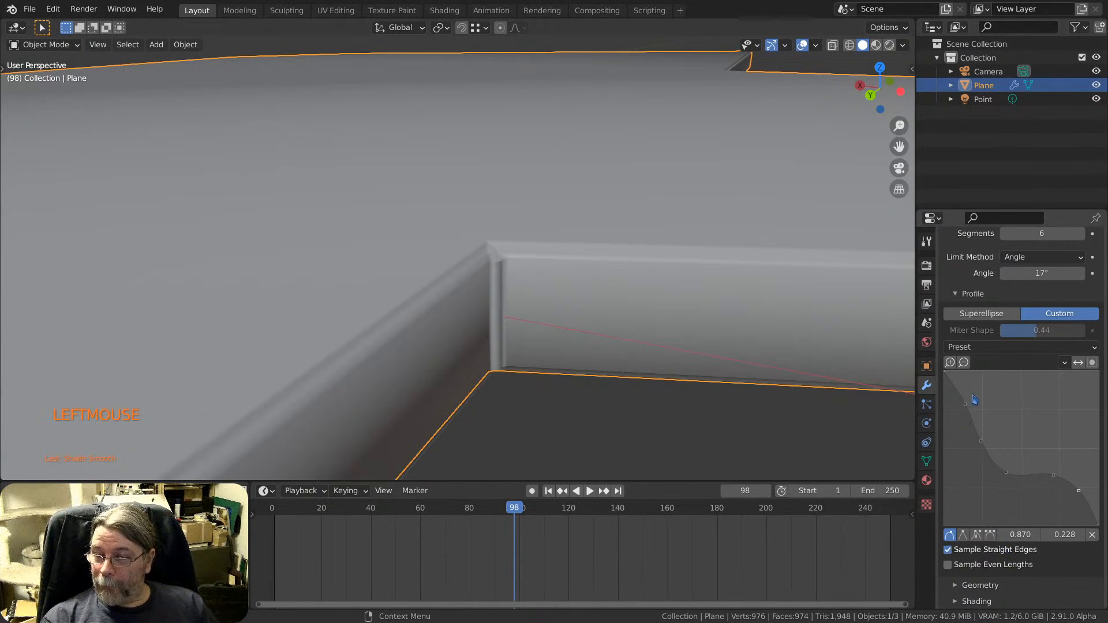
scroll(950, 293, "up", 5)
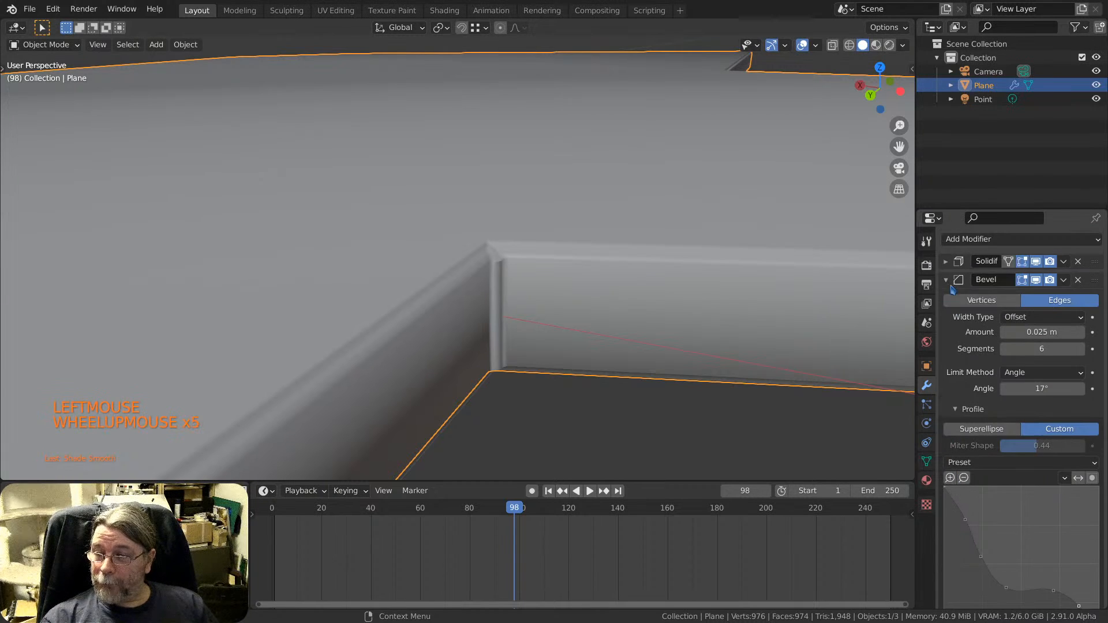
Expand the Geometry settings of the Bevel modifier.
left_click(945, 282)
left_click(946, 304)
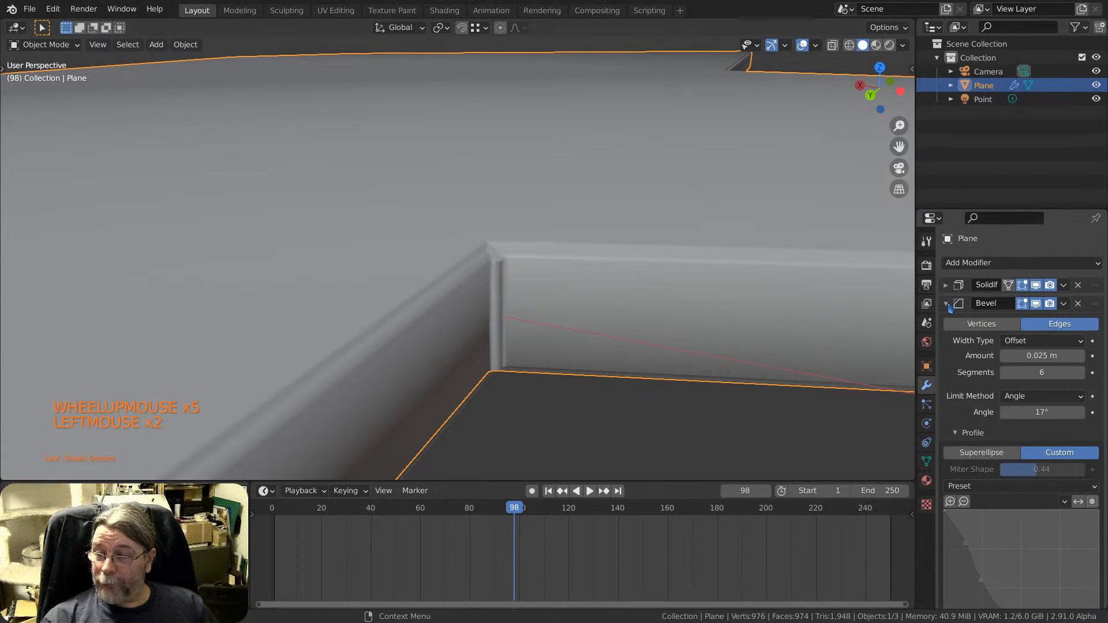
scroll(955, 460, "down", 13)
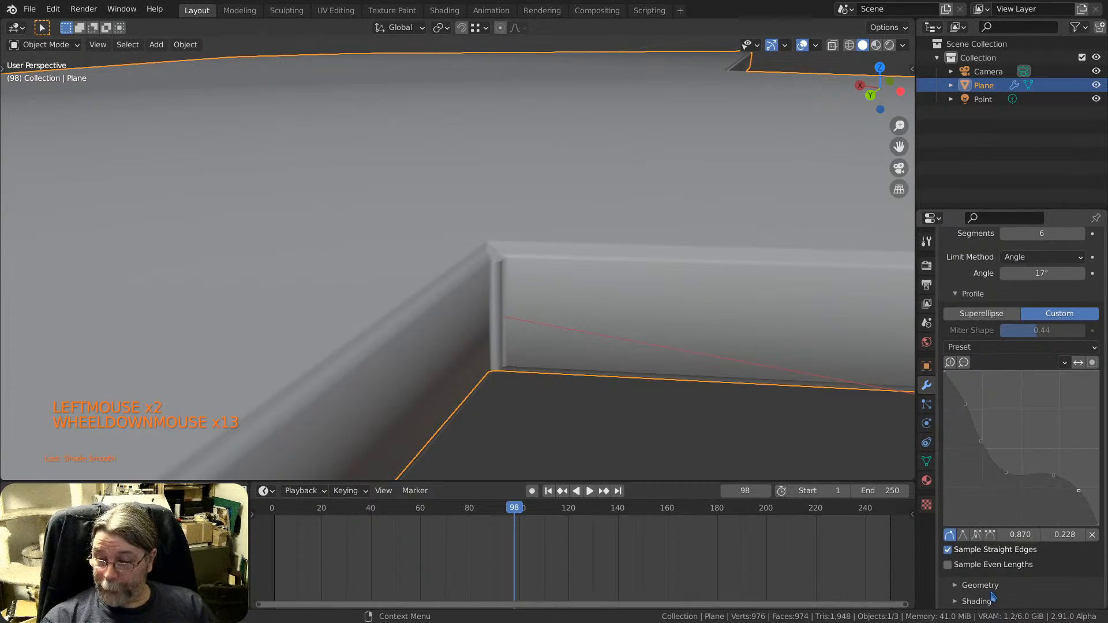
left_click(958, 589)
scroll(967, 590, "down", 7)
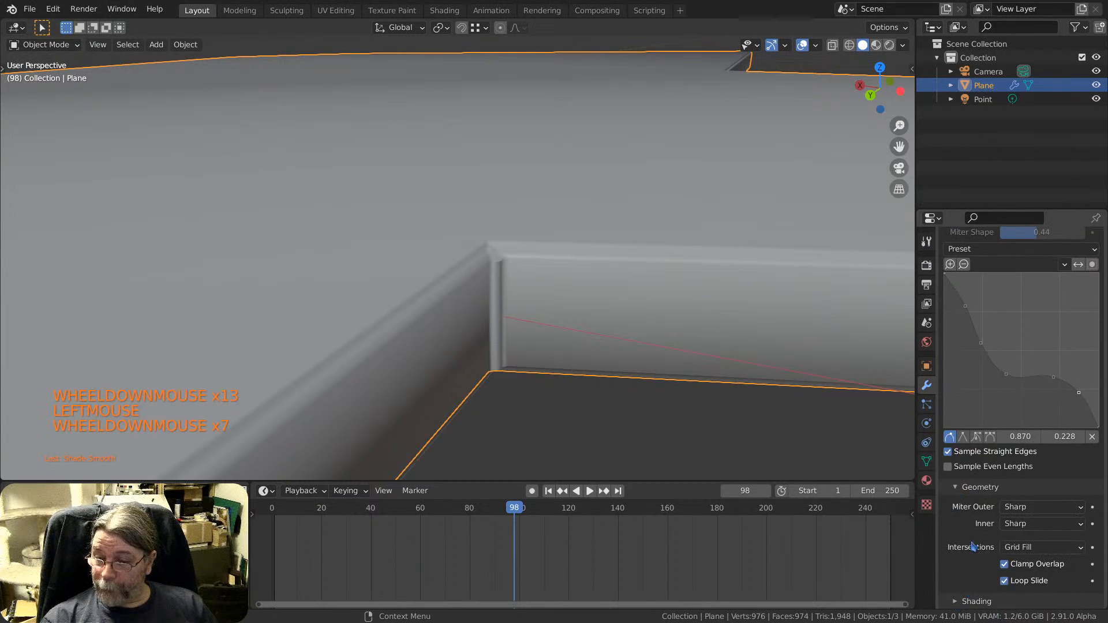
Try the Patch and Arc outer miters on the Bevel modifier, and return the outer miter to Sharp.
left_click(1072, 512)
left_click(1048, 545)
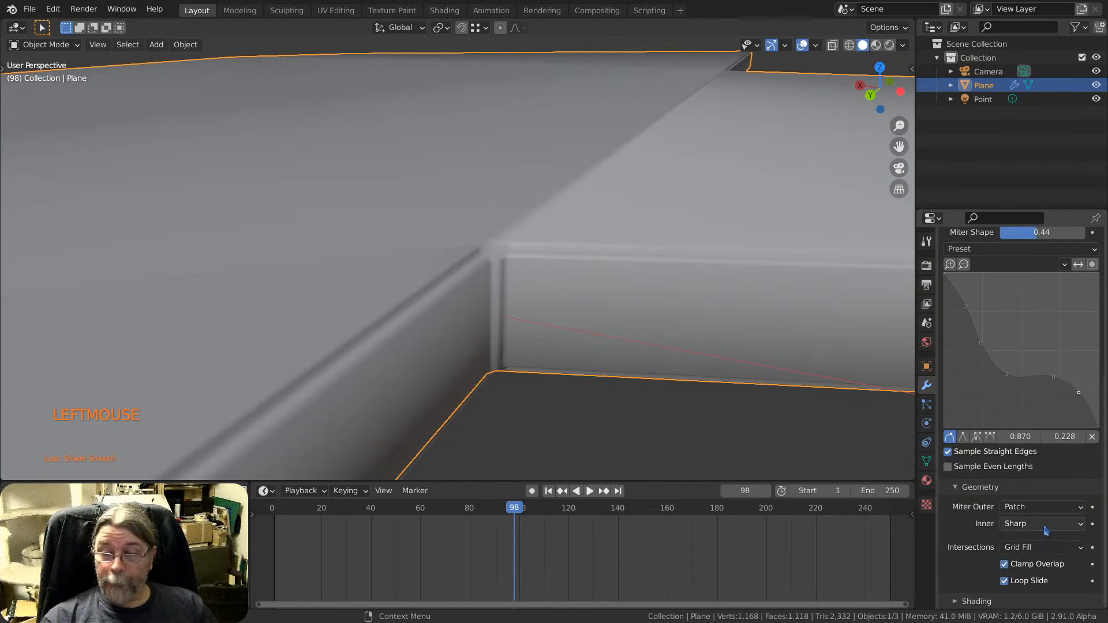
left_click(1045, 508)
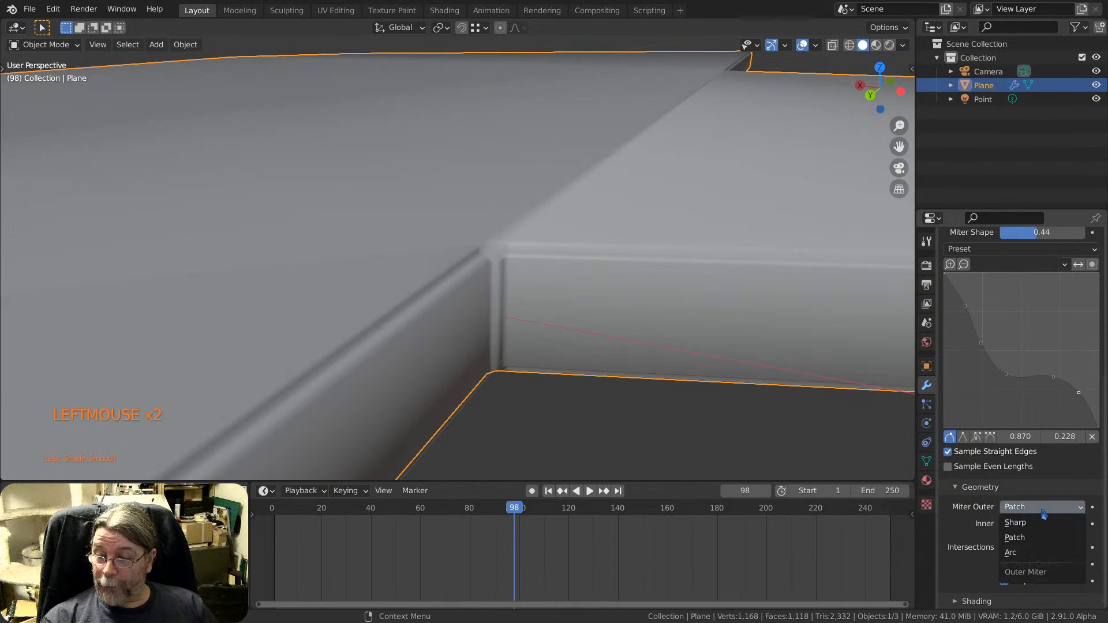
left_click(1042, 553)
left_click(1037, 510)
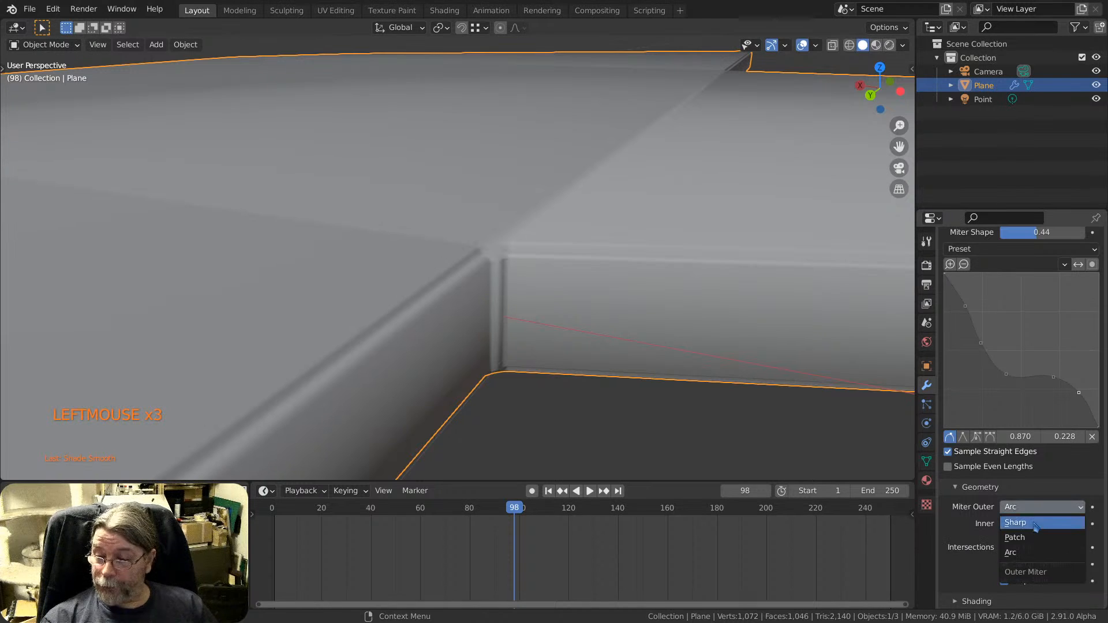
left_click(1035, 526)
Try the Arc inner miter on the Bevel modifier, and return the inner miter to Sharp.
left_click(1025, 526)
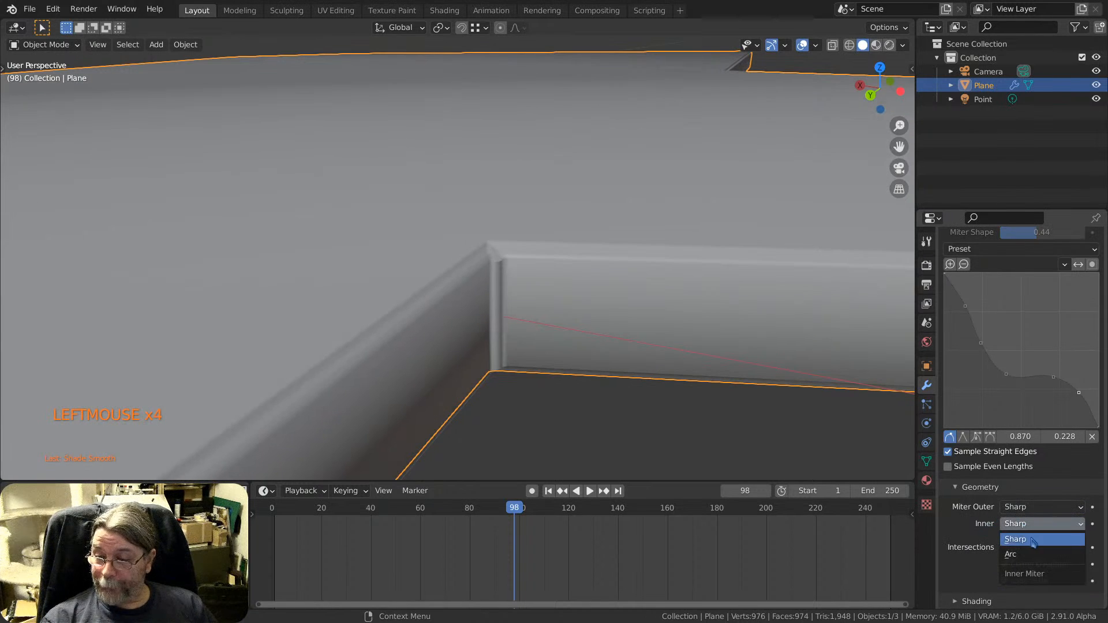
left_click(1033, 553)
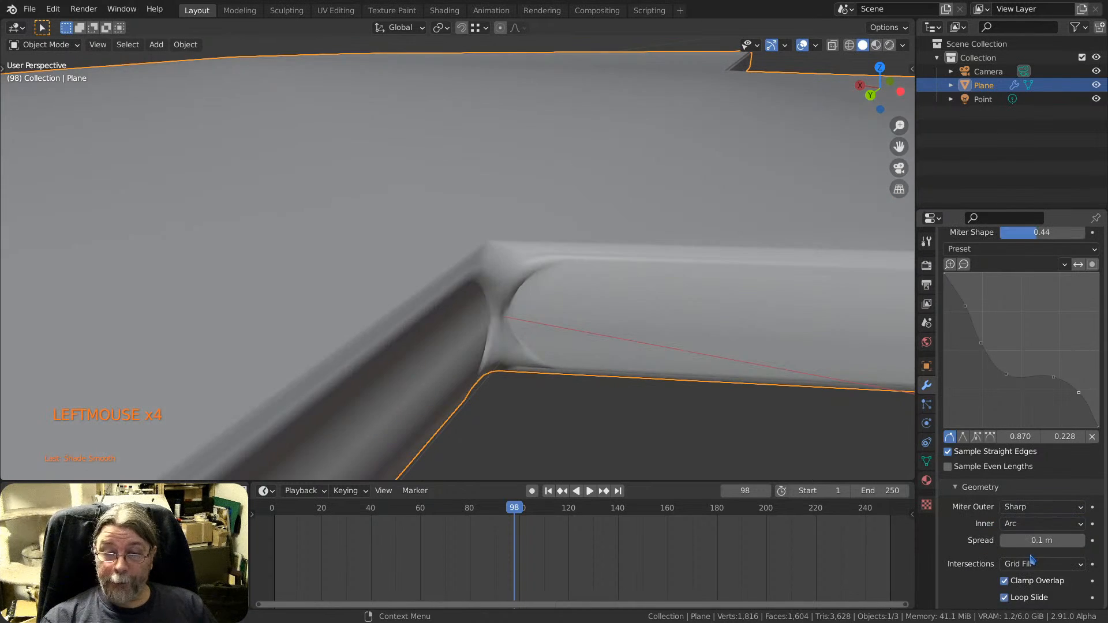
left_click(1029, 525)
left_click(1031, 541)
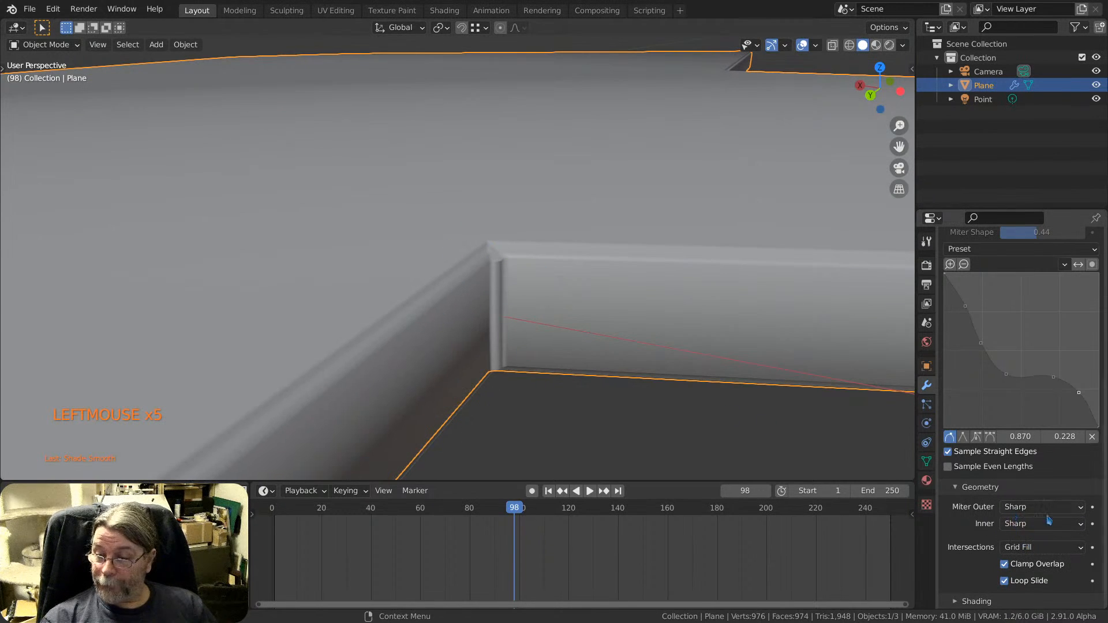
Try Cutoff for the Bevel's intersections, return to Grid Fill, and keep the outer miter on Sharp.
left_click(1037, 552)
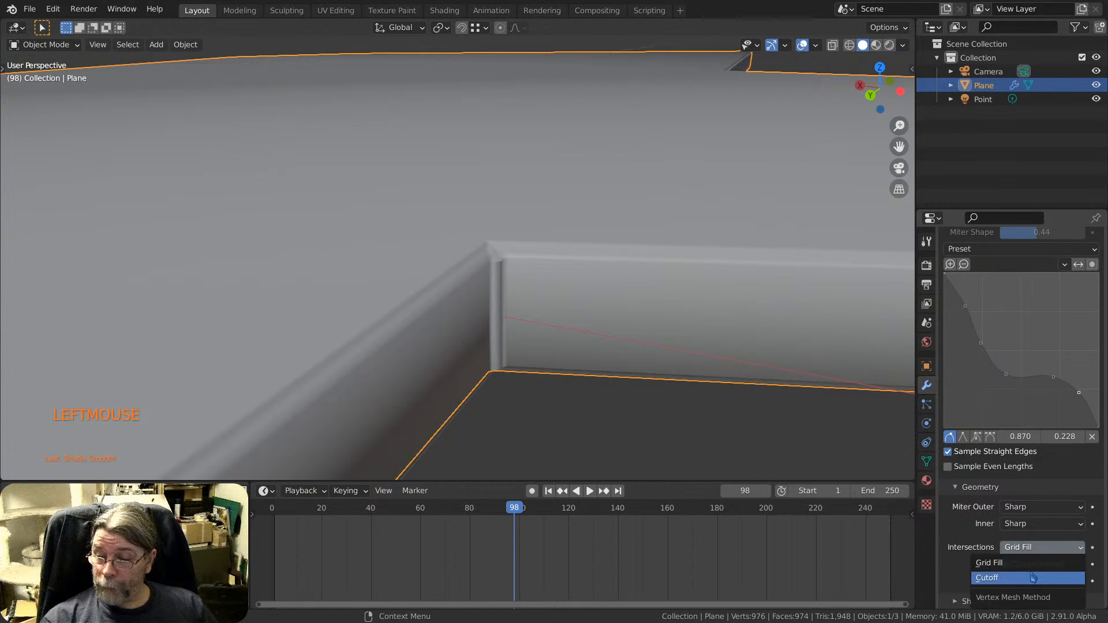
left_click(1033, 575)
left_click(1033, 548)
left_click(1032, 562)
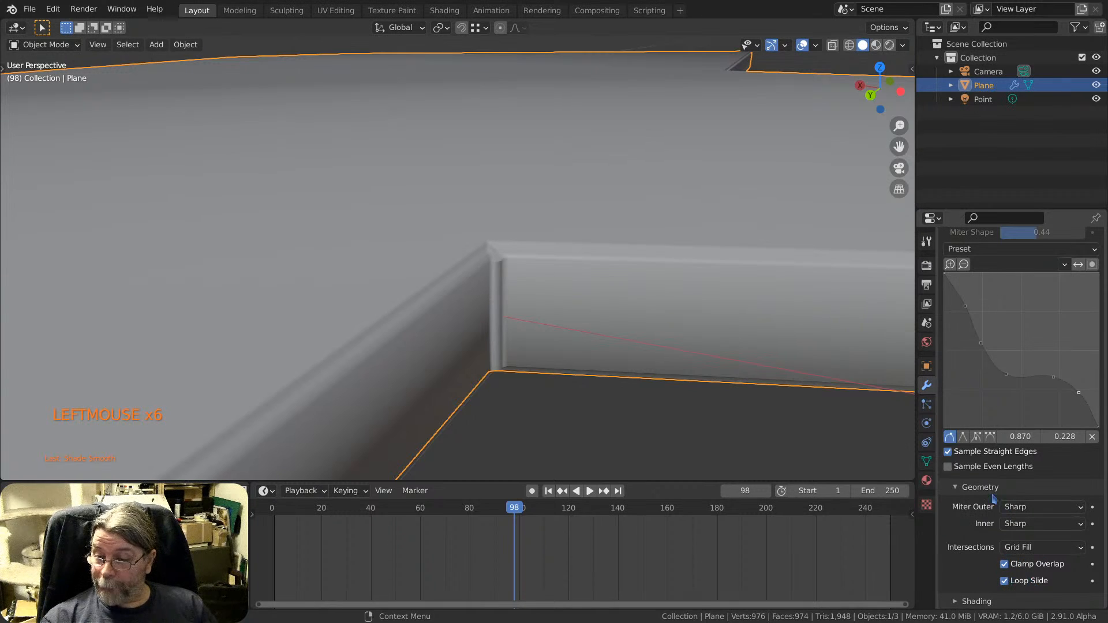
left_click(1034, 506)
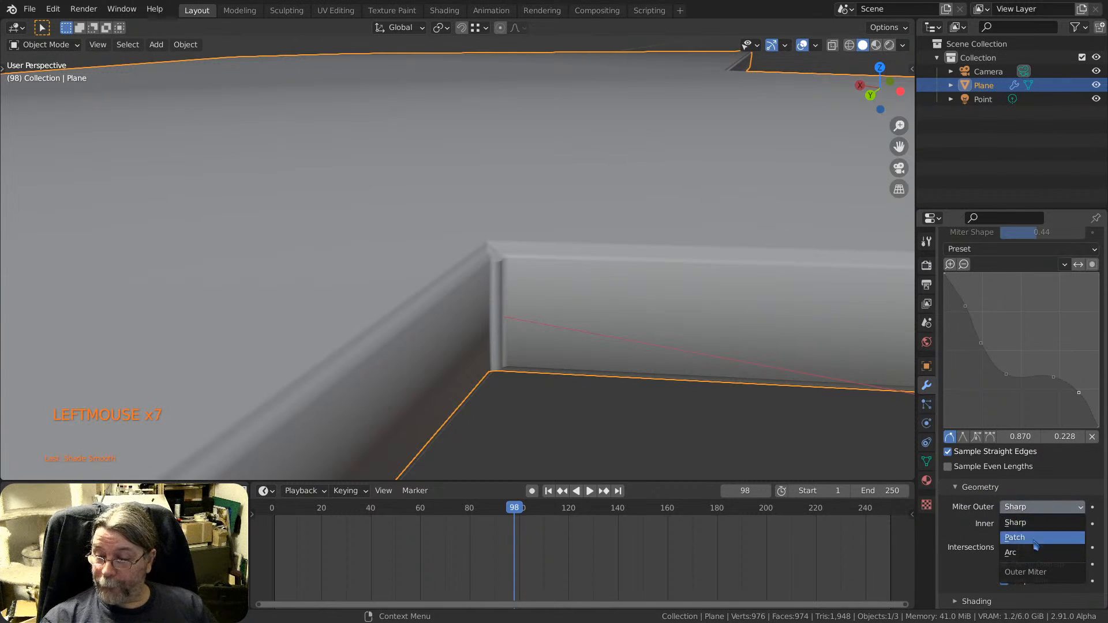
left_click(1033, 524)
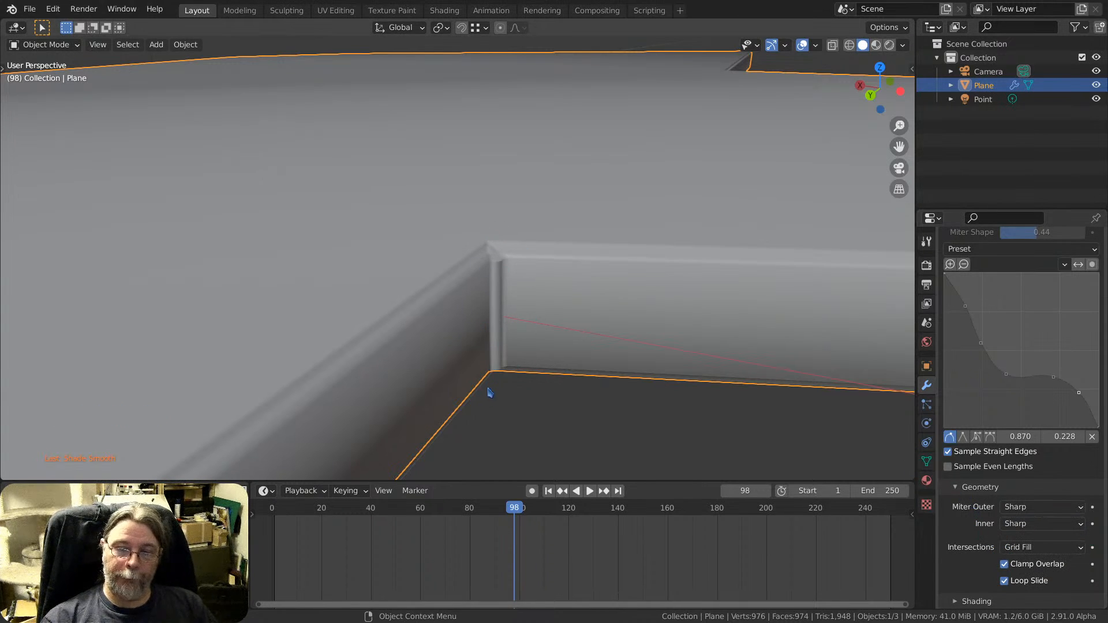
Examine how the bevelled edges meet at the plane's inner corner from several angles.
middle_click_drag(512, 265, 469, 267)
scroll(508, 265, "up", 2)
scroll(515, 272, "down", 4)
scroll(510, 272, "up", 3)
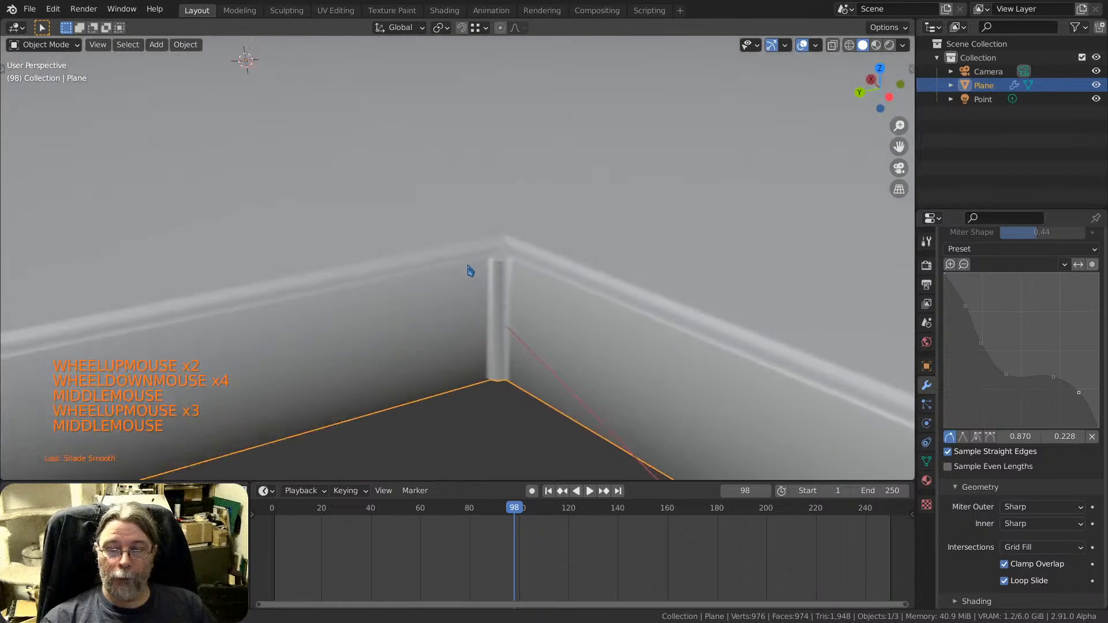
scroll(537, 279, "down", 2)
scroll(537, 278, "down", 1)
middle_click_drag(537, 278, 549, 216)
scroll(496, 249, "down", 1)
scroll(508, 265, "down", 2)
scroll(525, 257, "up", 4)
scroll(525, 261, "up", 2)
scroll(502, 240, "up", 3)
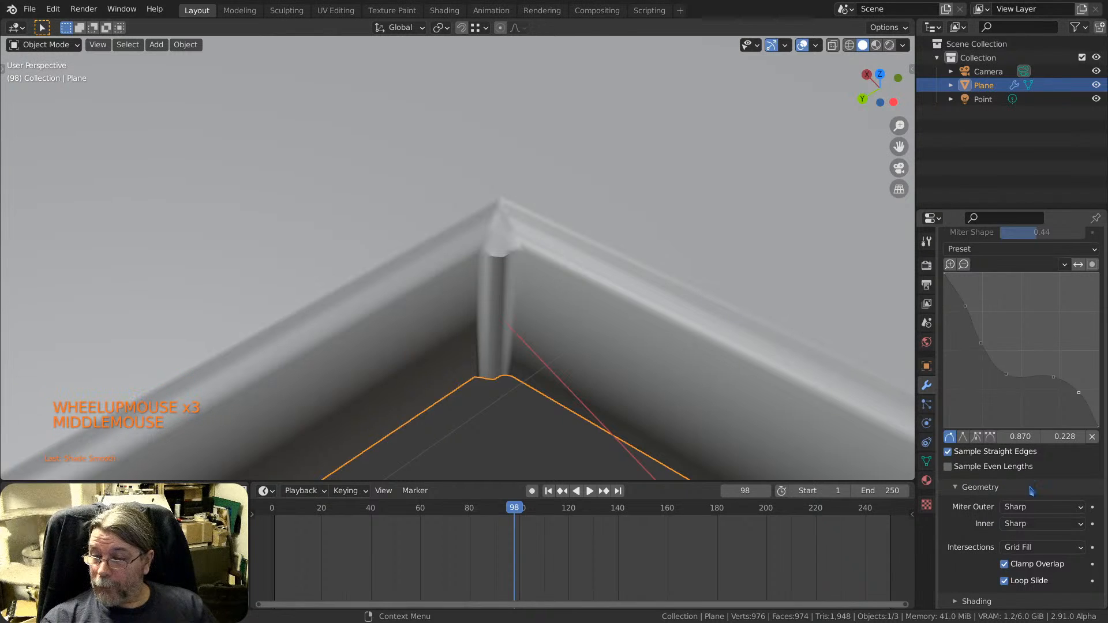
Switch the Bevel profile to Superellipse and inspect the inner corner.
scroll(1006, 476, "up", 3)
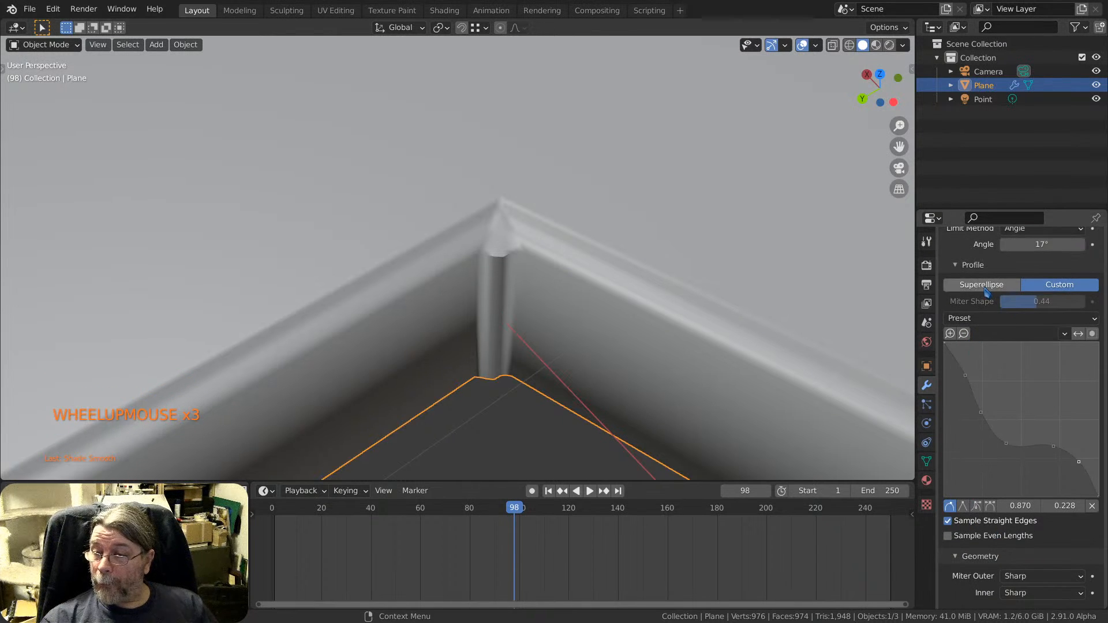
left_click(982, 285)
middle_click_drag(548, 250, 525, 275)
scroll(526, 274, "up", 2)
scroll(509, 246, "down", 6)
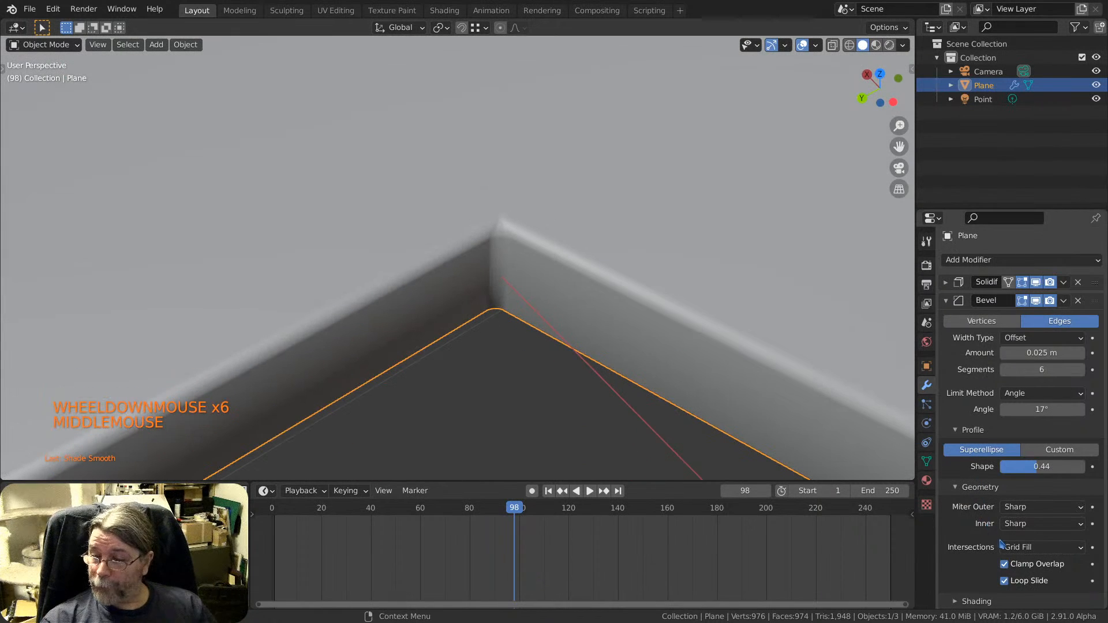
Set the Bevel's outer miter to Arc, inspect the inner corner, and collapse the modifier's settings.
scroll(1053, 511, "down", 2, "ctrl")
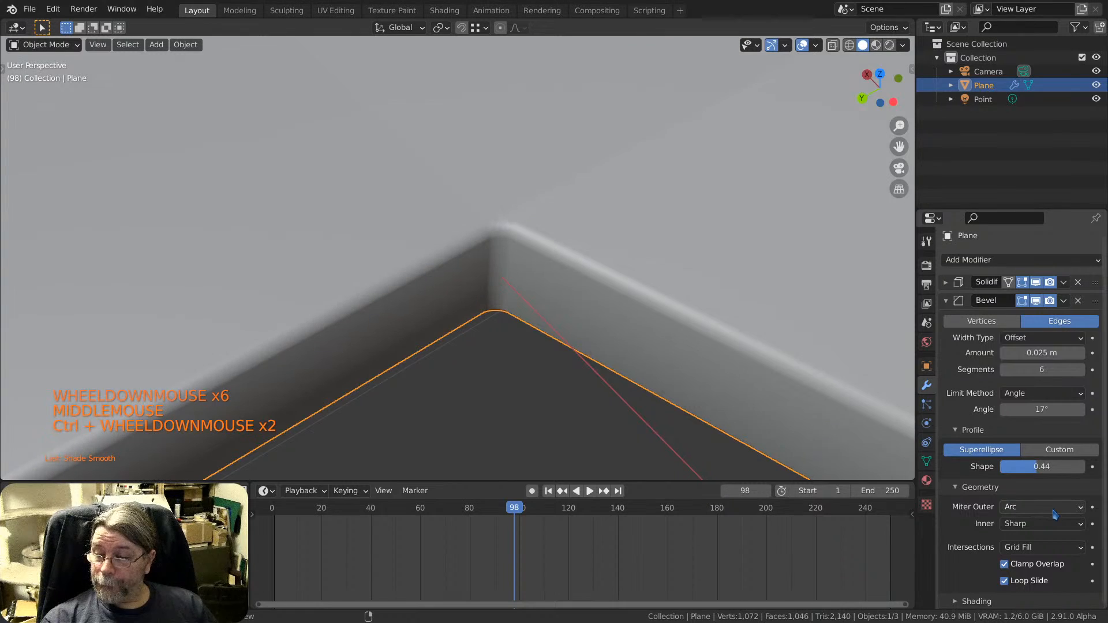
middle_click_drag(563, 332, 574, 275)
scroll(573, 275, "up", 2)
middle_click_drag(495, 245, 524, 232)
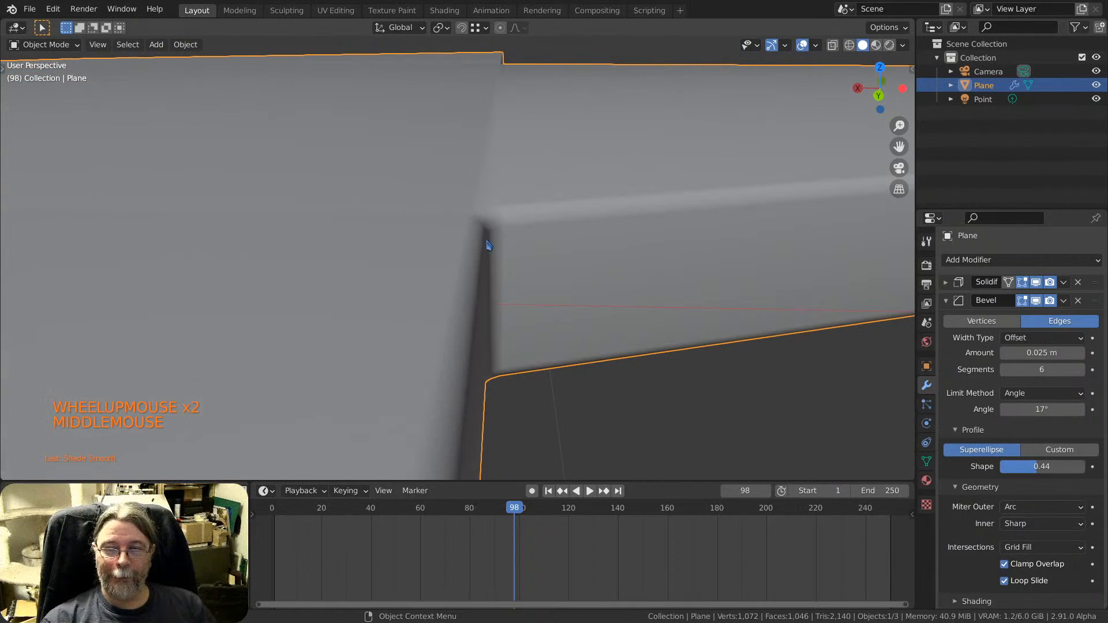
middle_click_drag(529, 276, 727, 274)
scroll(477, 253, "down", 11)
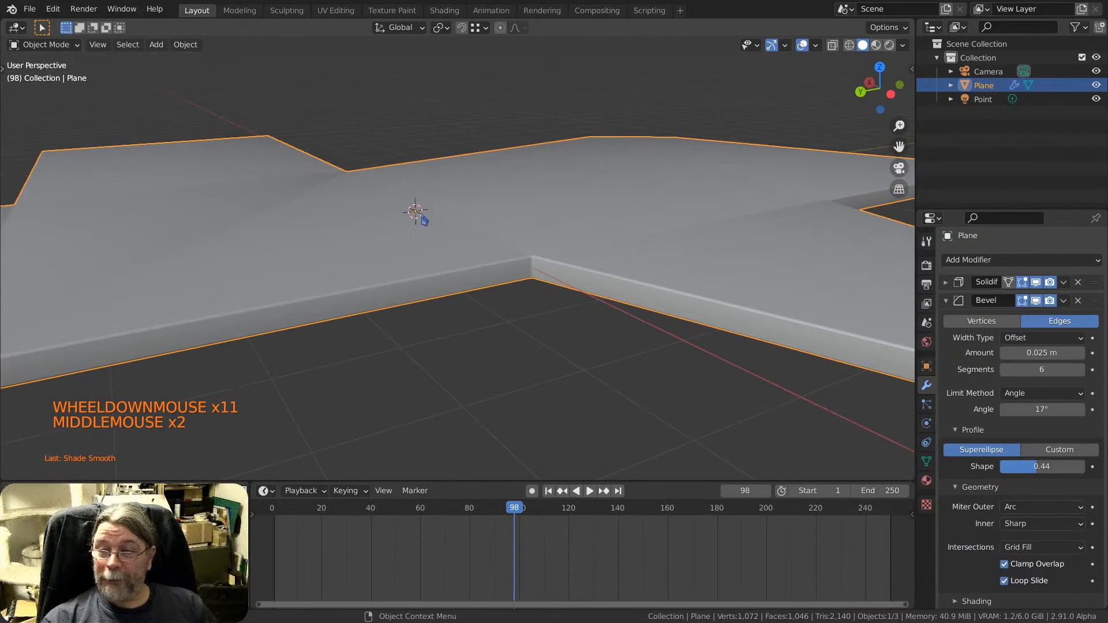
scroll(570, 247, "down", 2)
scroll(519, 272, "up", 6)
middle_click_drag(526, 274, 577, 272)
left_click(947, 300)
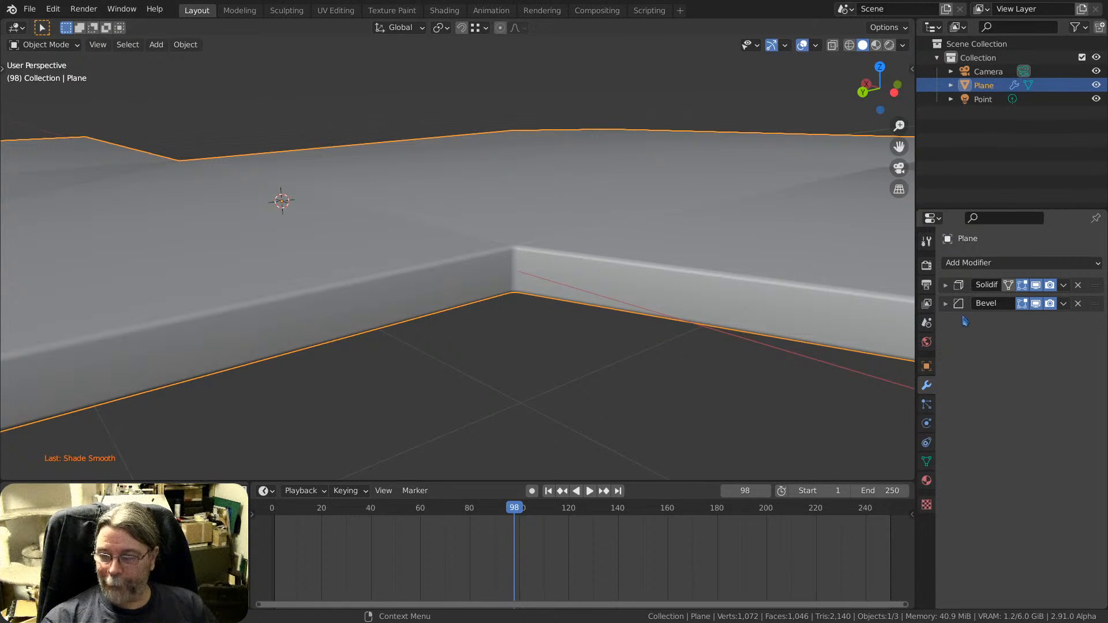
middle_click_drag(515, 268, 534, 271)
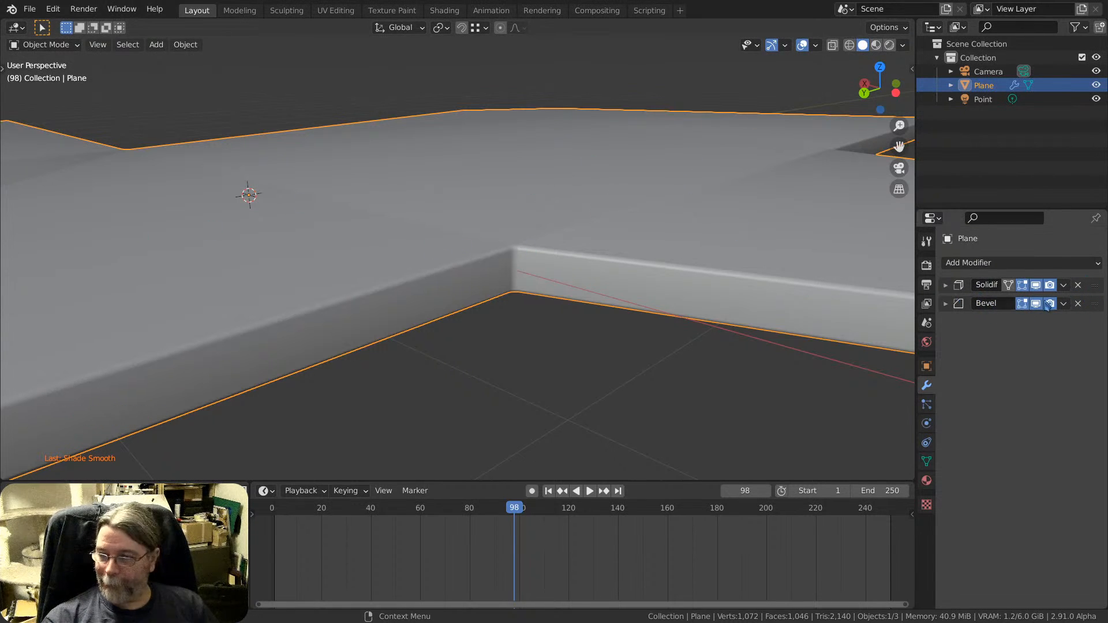
Move the Bevel modifier above Solidify in the stack and view the plane's inner corner.
left_click_drag(1097, 304, 1097, 285)
scroll(774, 289, "up", 3)
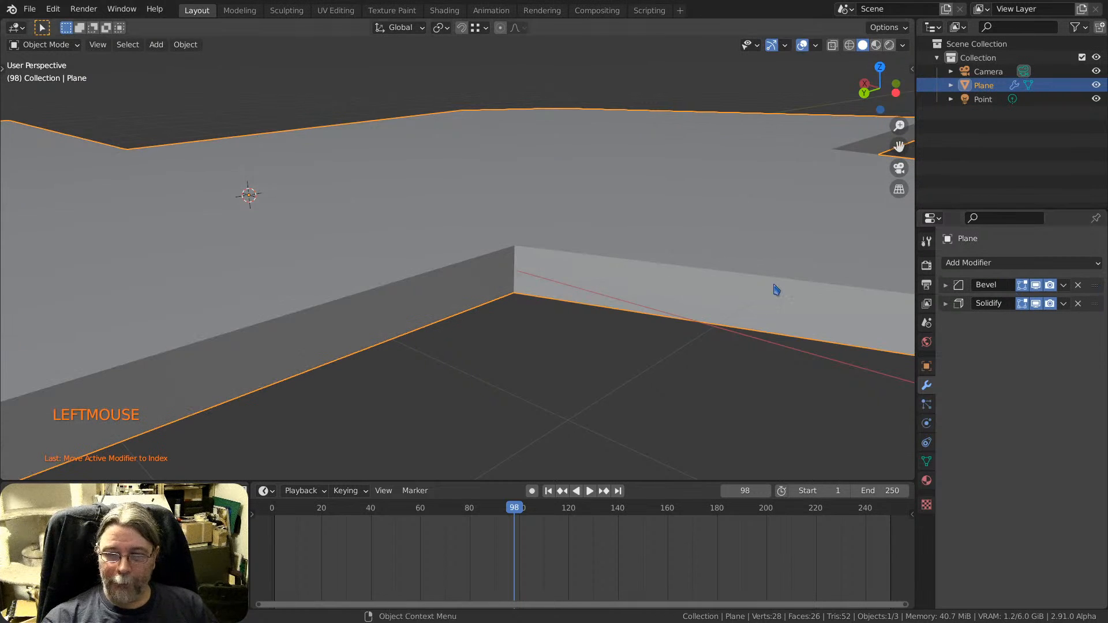
middle_click_drag(565, 265, 507, 257)
Hide the Solidify modifier in the viewport and inspect the flat shape with only Bevel displayed.
left_click(1036, 304)
scroll(577, 252, "down", 2)
scroll(552, 282, "down", 2)
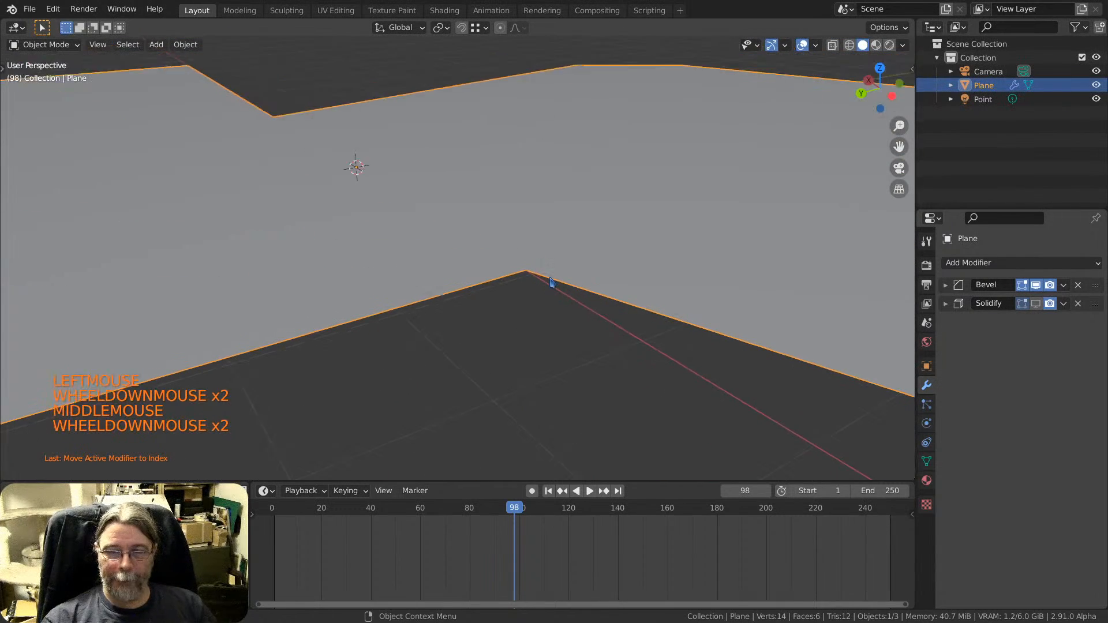
scroll(552, 282, "down", 1)
middle_click_drag(583, 275, 551, 296)
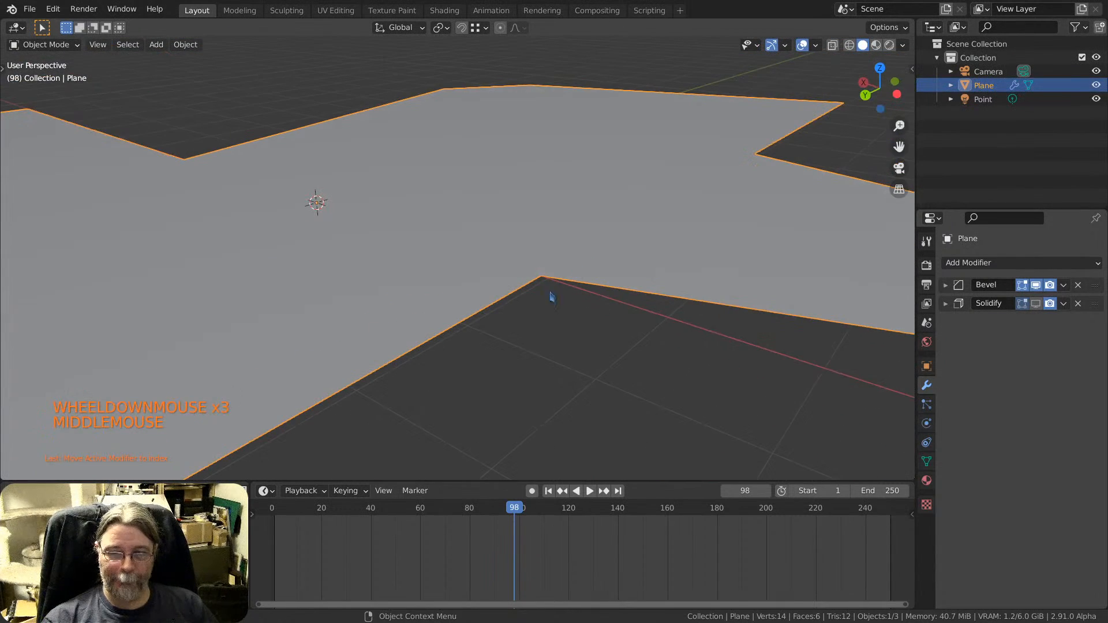
middle_click_drag(669, 267, 593, 230)
scroll(571, 249, "up", 3)
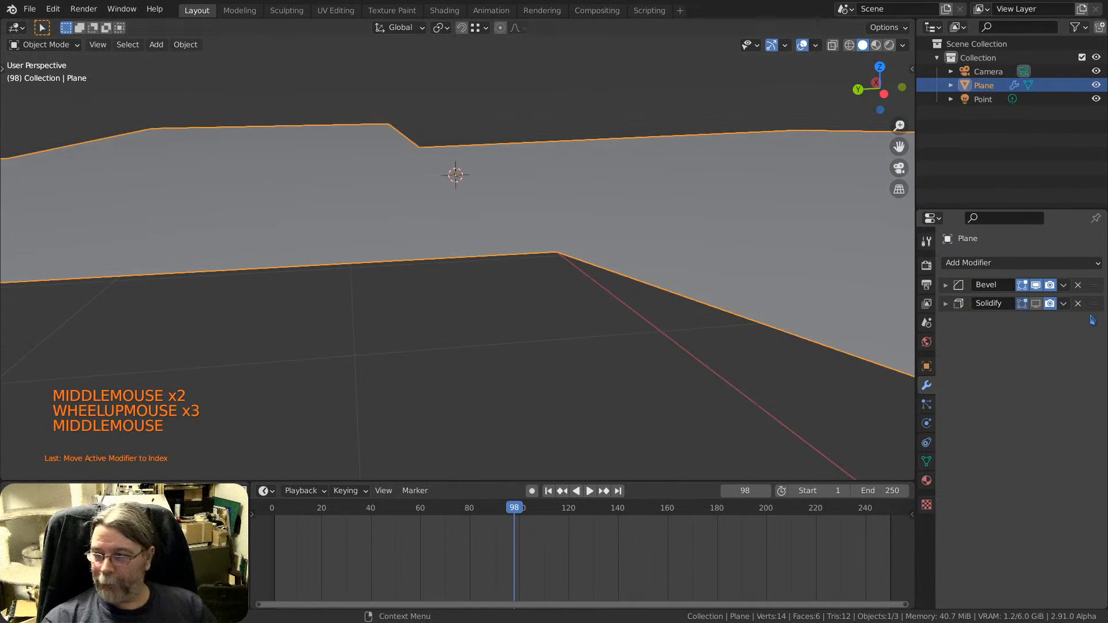
Move Solidify back above Bevel in the stack and turn its viewport display on again.
left_click_drag(1095, 306, 1096, 285)
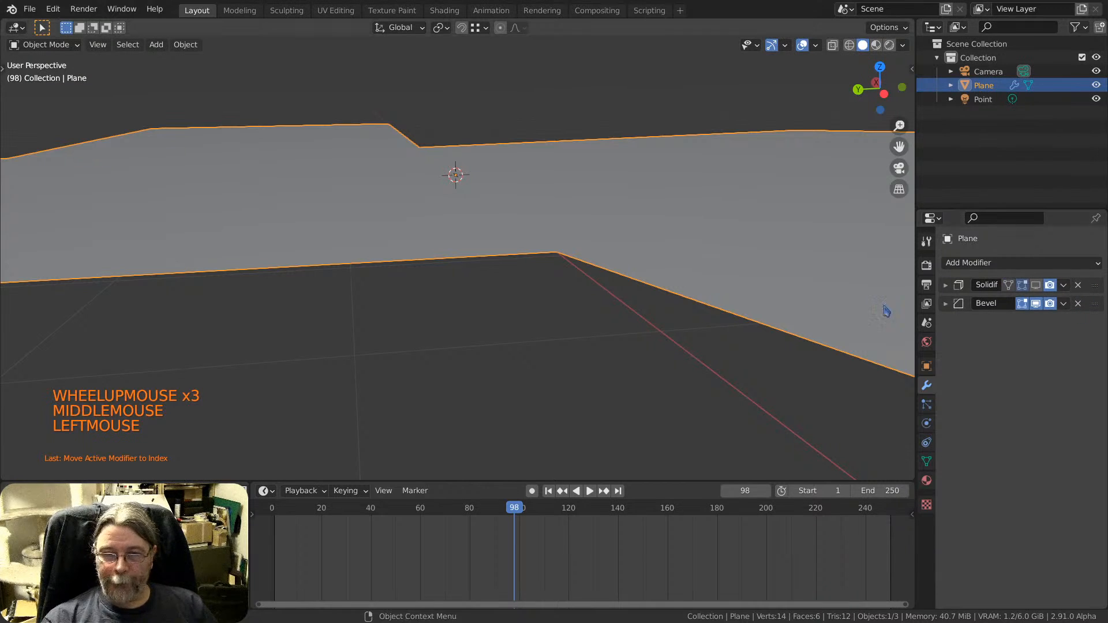
left_click(1037, 284)
scroll(635, 243, "down", 3)
middle_click_drag(527, 232, 482, 216)
Examine the bevelled outer corner up close and the whole thickened shape from a distance.
scroll(111, 178, "down", 3)
middle_click_drag(112, 178, 548, 291, "shift")
scroll(519, 291, "up", 12)
middle_click_drag(470, 312, 507, 306)
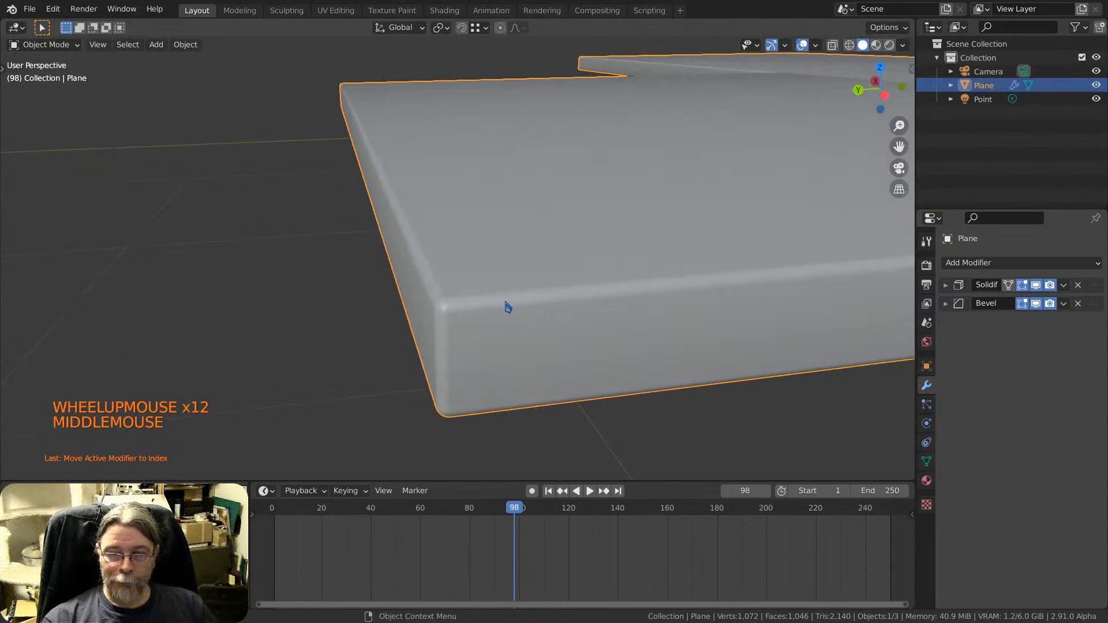
scroll(593, 282, "down", 8)
middle_click_drag(593, 283, 426, 232, "shift")
scroll(512, 231, "down", 3)
middle_click_drag(512, 231, 592, 237)
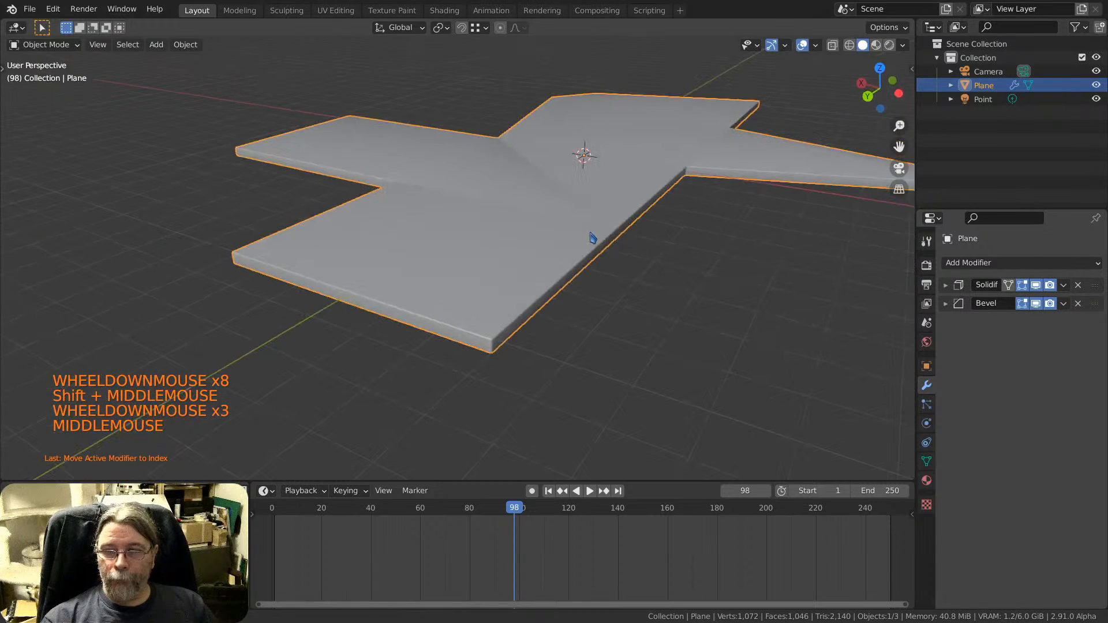
Delete the plane object from the scene.
middle_click_drag(587, 154, 542, 130)
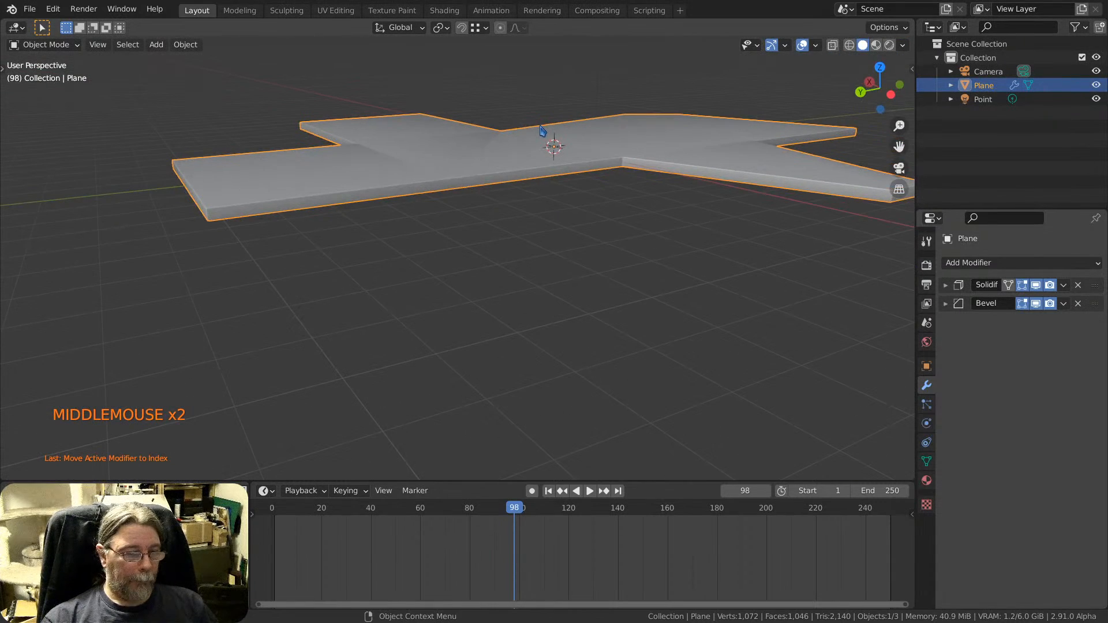
key("a")
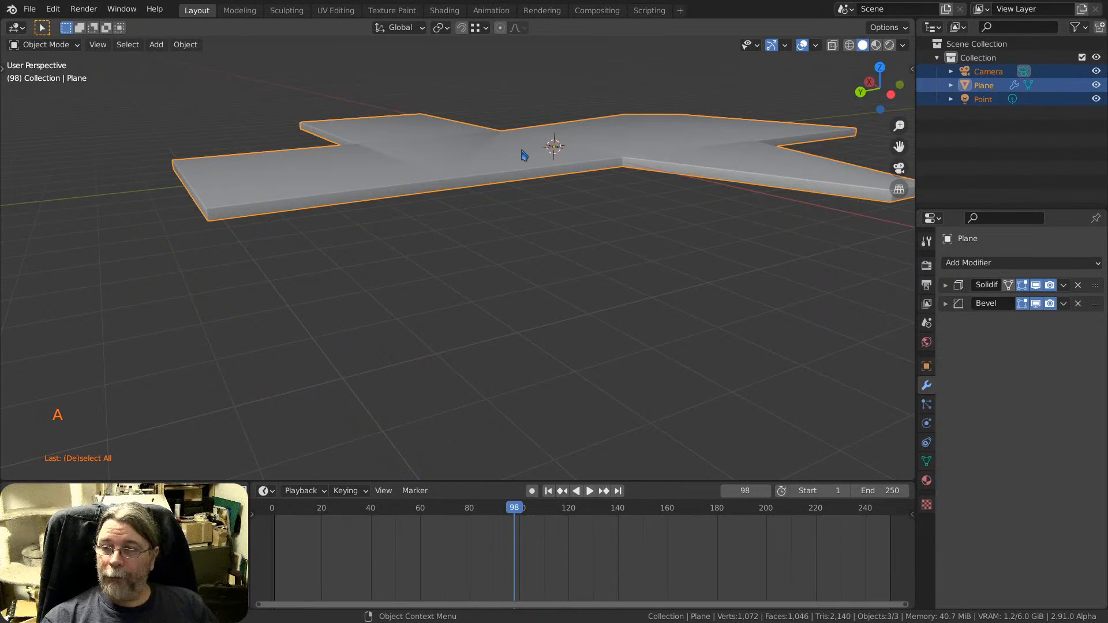
left_click(520, 156)
key("Tab")
left_click(515, 152)
key("a")
key("Tab")
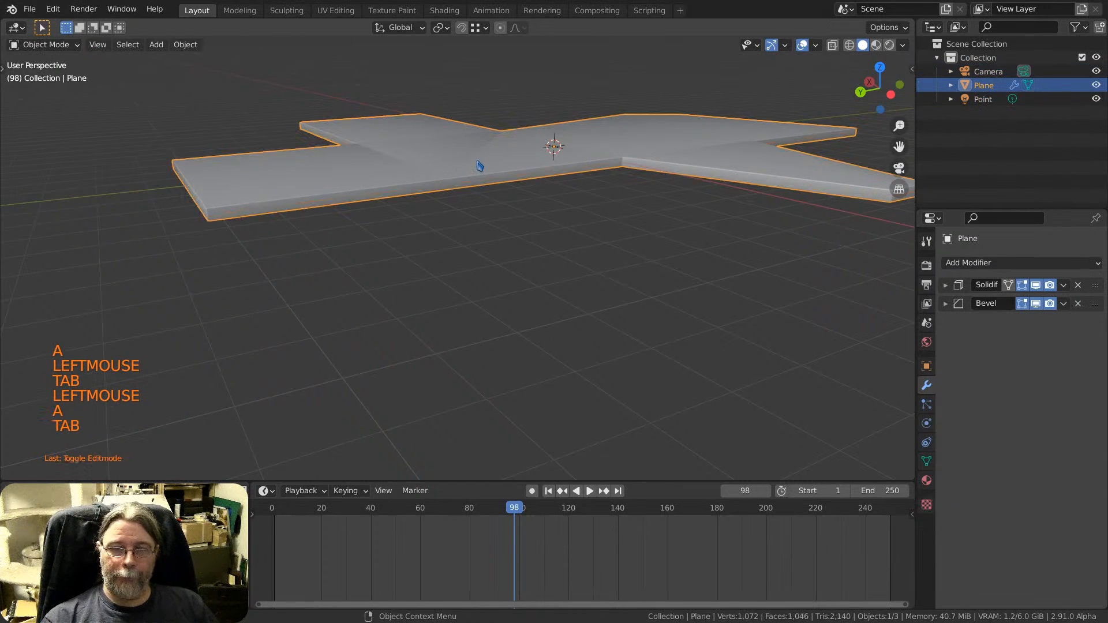
key("a")
key("a")
left_click(479, 166)
key("x")
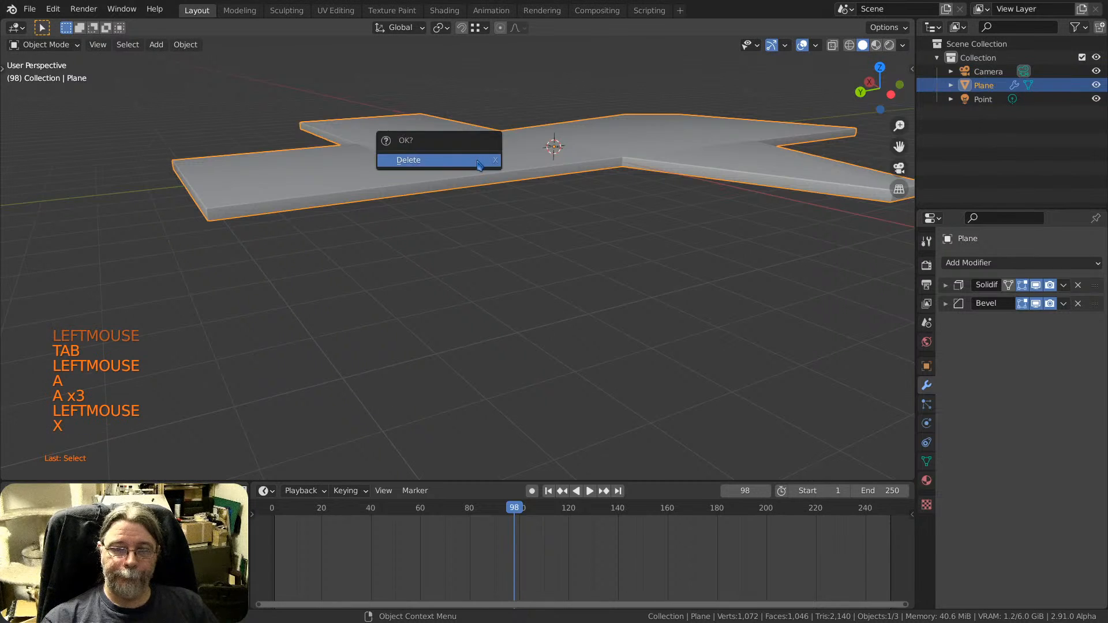
left_click(479, 164)
Add a monkey mesh at the scene origin.
middle_click_drag(583, 145, 531, 239, "shift")
scroll(445, 279, "up", 5)
key("shift+a")
mouse_move(523, 241)
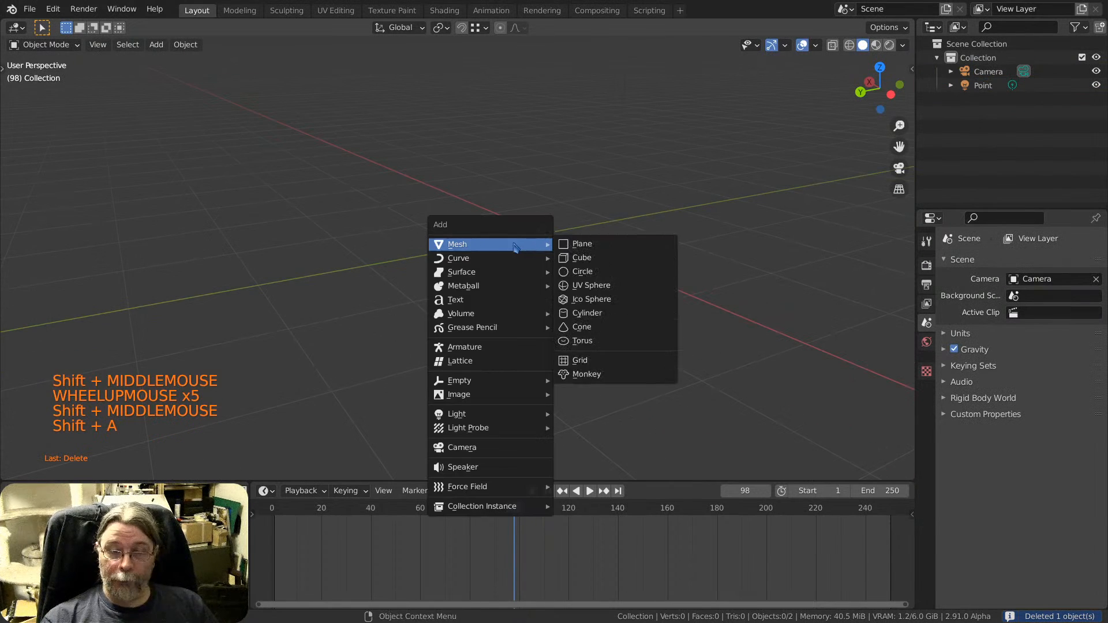
left_click(595, 374)
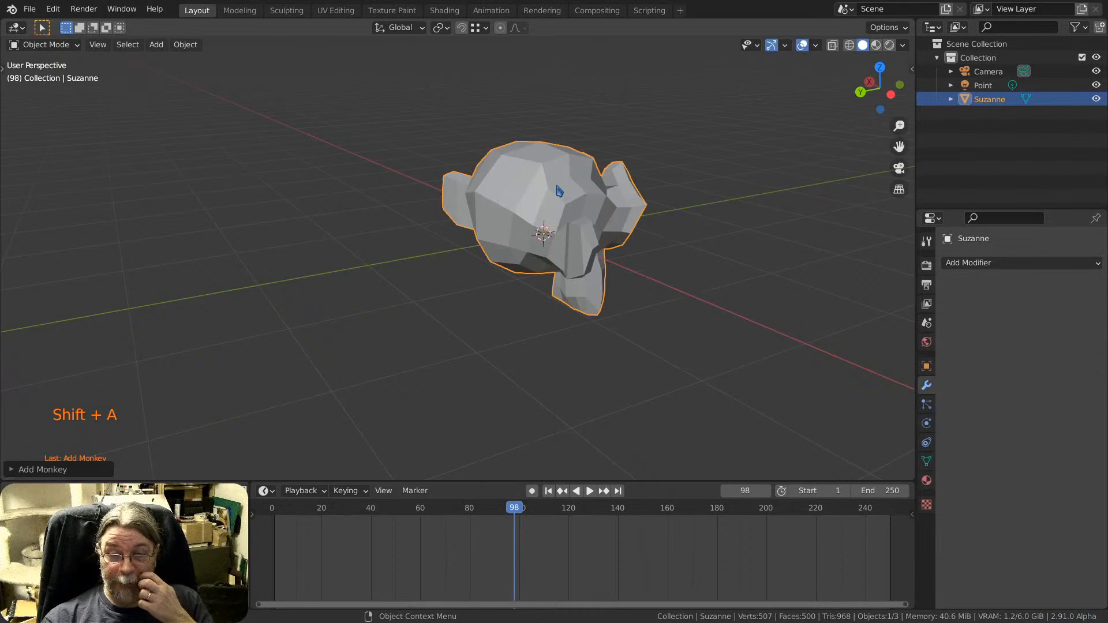
Apply smooth shading to the monkey head.
mouse_move(557, 188)
middle_mouse_down()
mouse_move(344, 181)
mouse_move(629, 230)
mouse_move(512, 168)
mouse_move(514, 178)
mouse_move(575, 183)
mouse_move(480, 173)
mouse_move(487, 198)
mouse_move(556, 185)
mouse_move(519, 141)
mouse_move(613, 240)
mouse_move(529, 248)
mouse_move(534, 202)
mouse_move(569, 194)
middle_mouse_up()
scroll(526, 185, "up", 2)
scroll(508, 176, "down", 2)
right_click(482, 193)
left_click(477, 191)
scroll(556, 185, "up", 3)
scroll(534, 202, "down", 3)
middle_click_drag(568, 193, 592, 167)
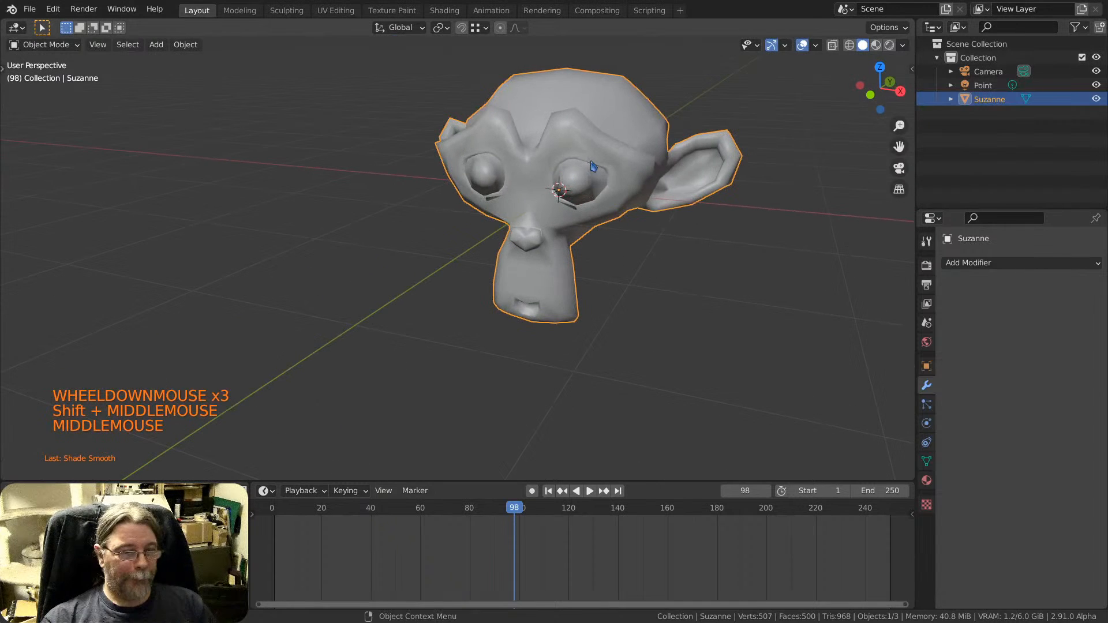
Add a Subdivision Surface modifier to the monkey head.
left_click(984, 263)
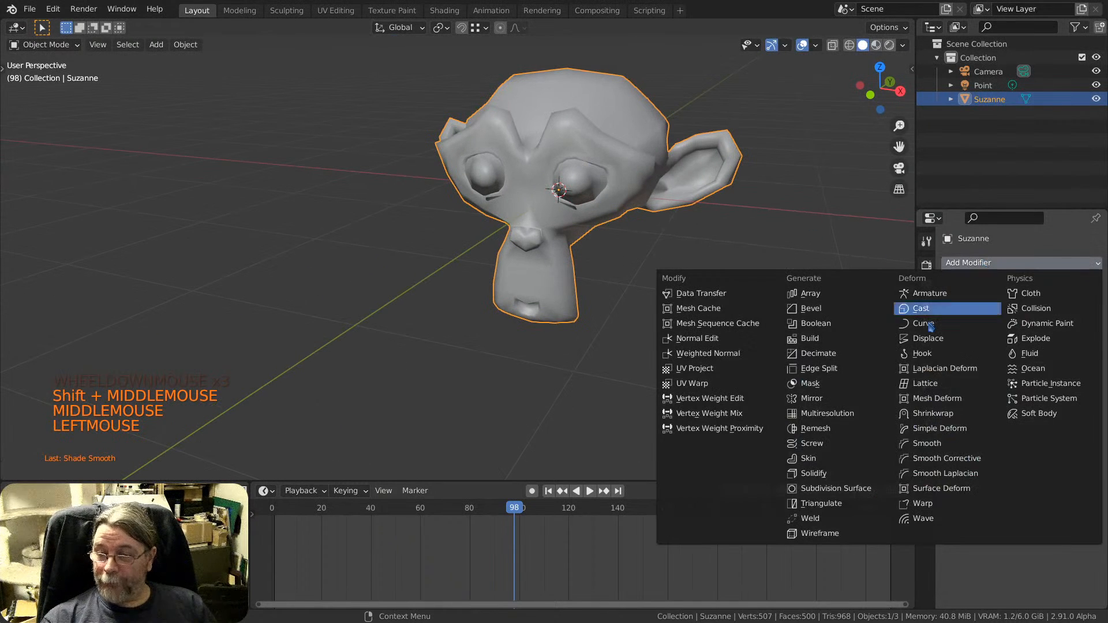
left_click(831, 489)
scroll(613, 184, "up", 4)
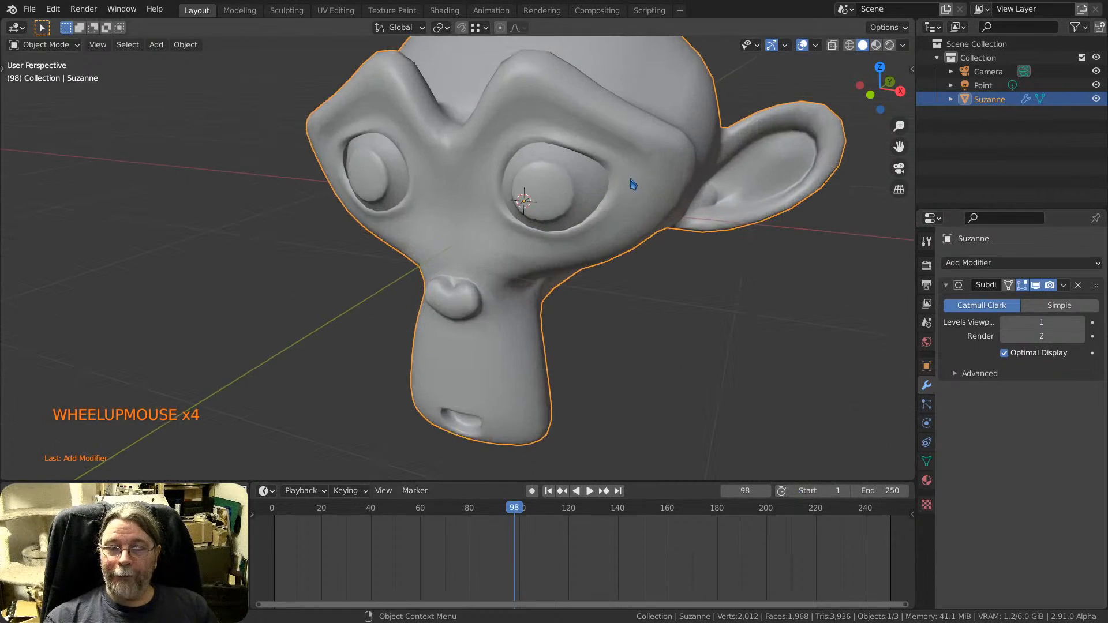
mouse_move(634, 184)
middle_mouse_down()
mouse_move(594, 154)
mouse_move(507, 154)
mouse_move(638, 168)
middle_mouse_up()
scroll(544, 181, "down", 3)
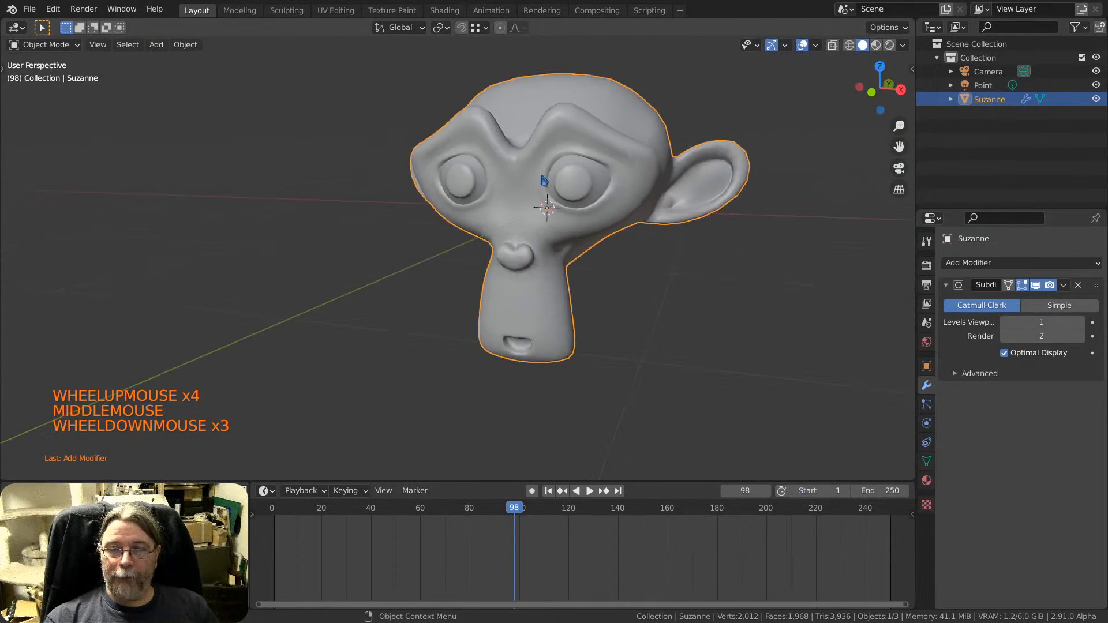
Examine the subdivided monkey head in Edit Mode, comparing its original mesh cage with the smoothed surface.
middle_click_drag(544, 180, 664, 184)
key("Tab")
key("Tab")
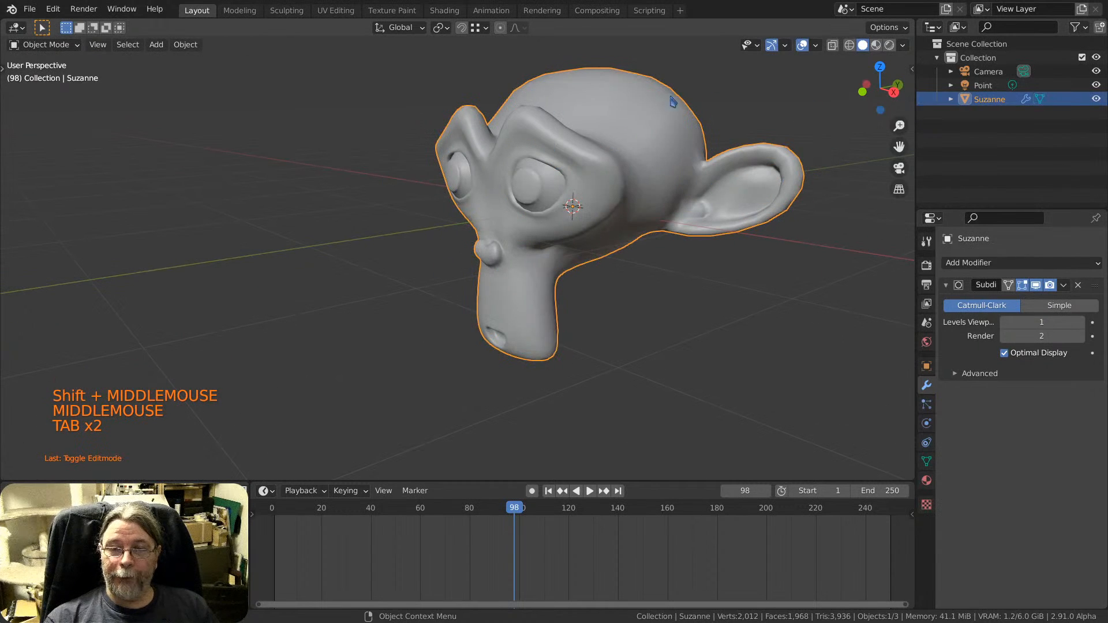
middle_click_drag(623, 111, 457, 131)
key("Tab")
scroll(588, 186, "up", 2)
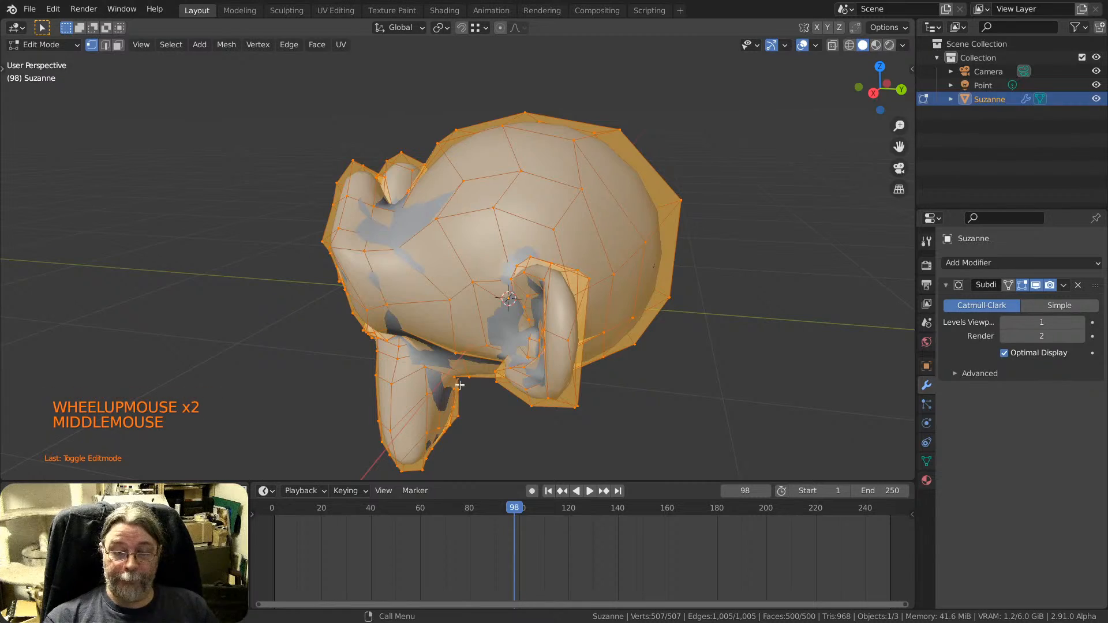
middle_click_drag(685, 259, 475, 156)
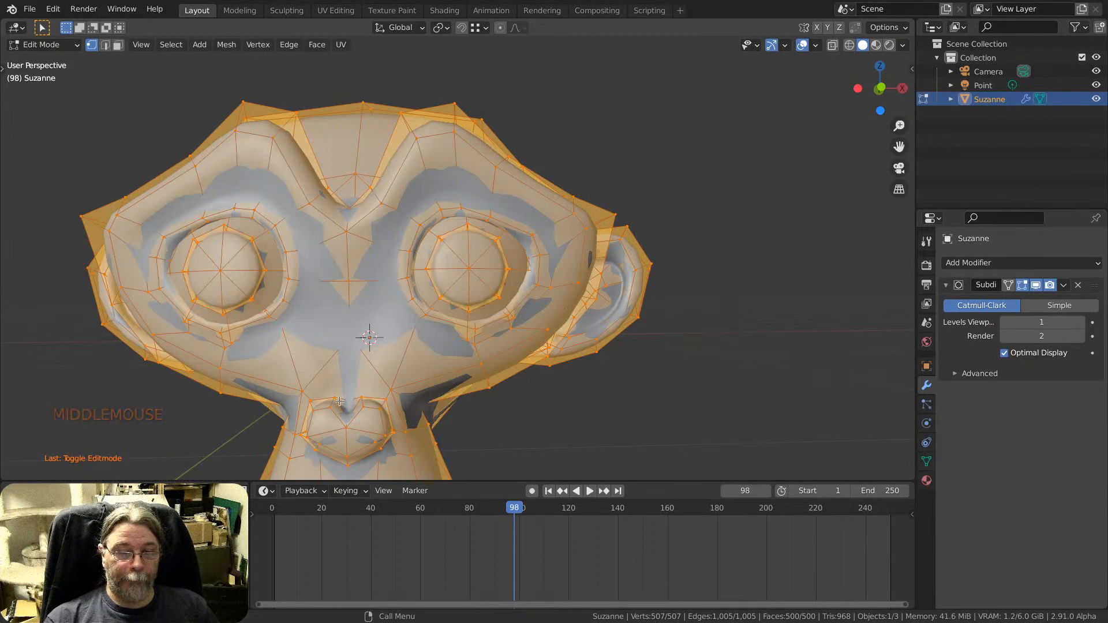
middle_click_drag(370, 248, 525, 213, "shift")
scroll(525, 213, "down", 2)
middle_click_drag(848, 219, 779, 208, "shift")
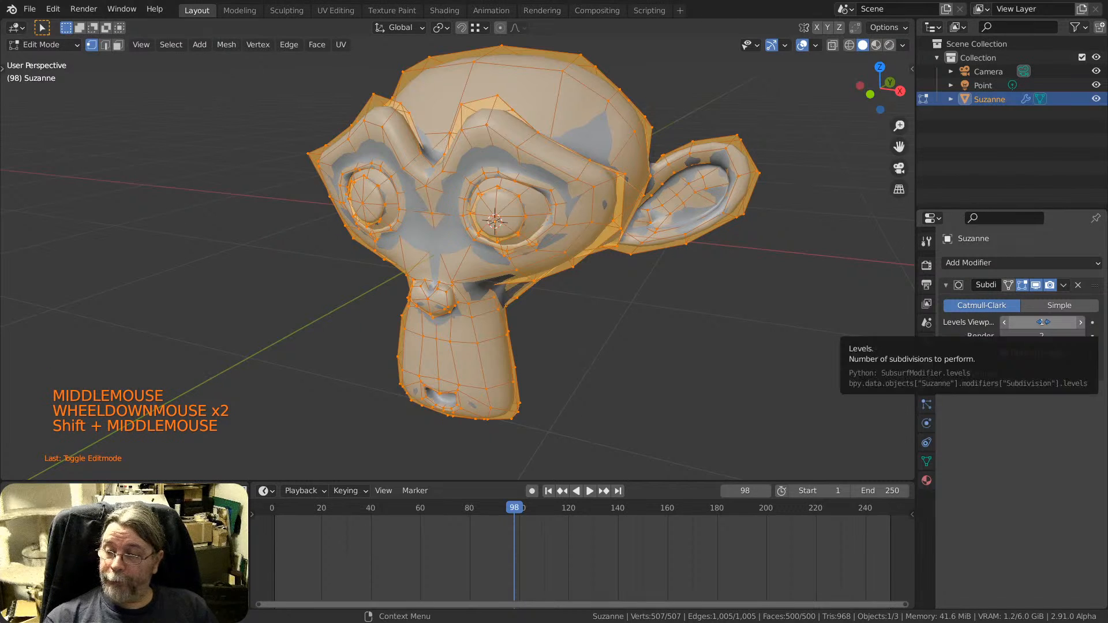
middle_click_drag(808, 289, 798, 306, "shift")
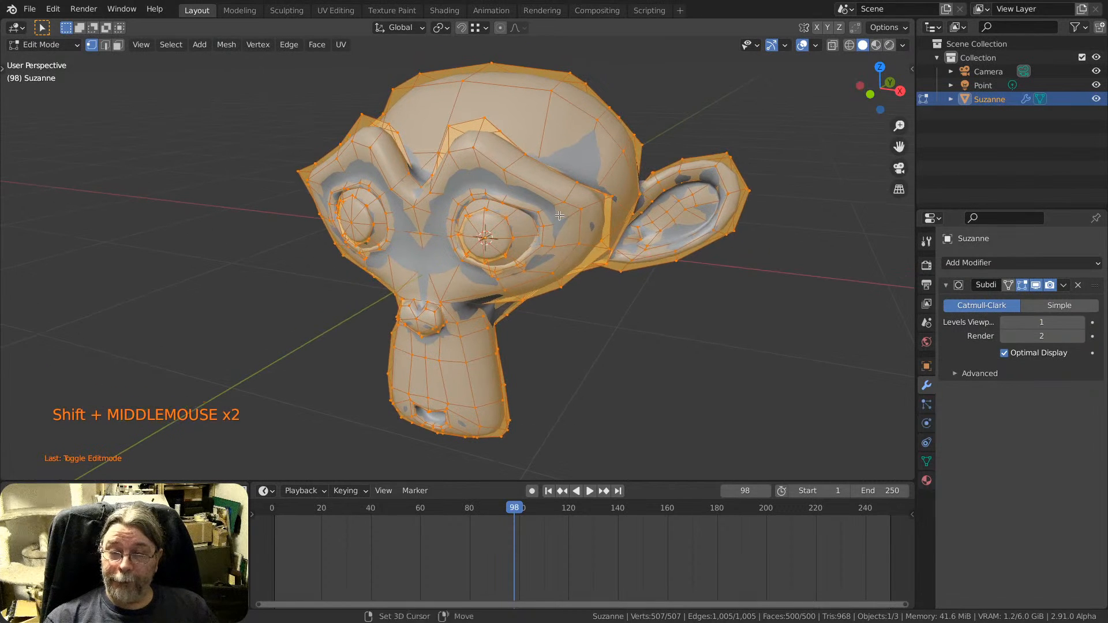
Set the Subdivision modifier's viewport level to 2 and return to Object Mode.
left_click(1082, 322)
scroll(519, 161, "up", 3)
key("Tab")
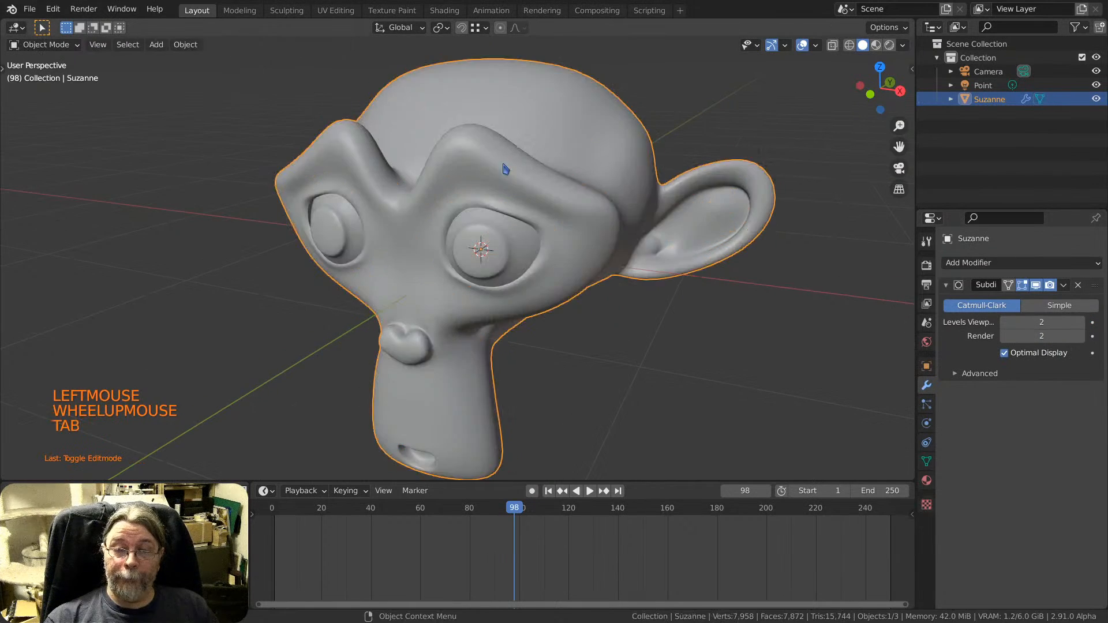
middle_click_drag(507, 166, 538, 213)
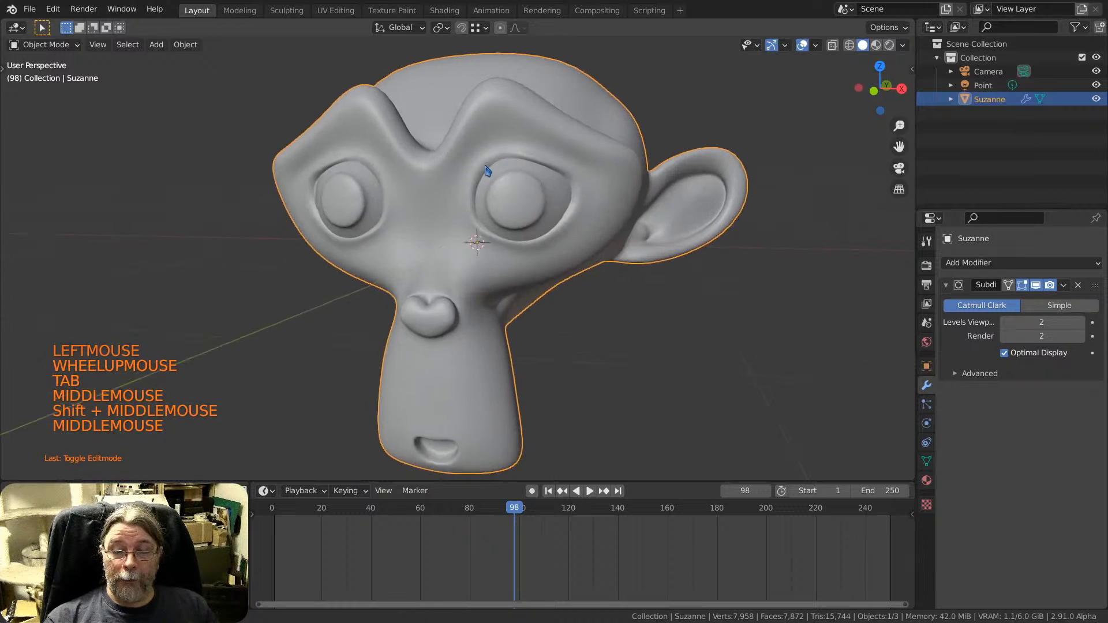
scroll(540, 215, "down", 2)
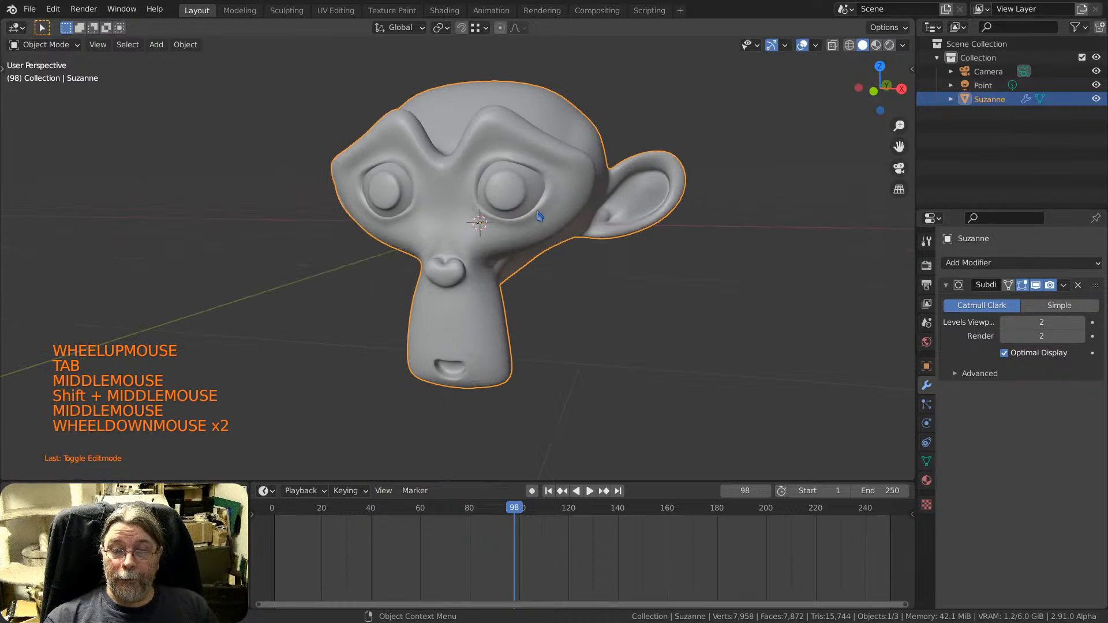
Set the Subdivision modifier's viewport level to 1 and its render level to 5.
left_click(1005, 322)
left_click(1079, 336)
left_click(1080, 337)
left_click(1080, 337)
left_click(1080, 337)
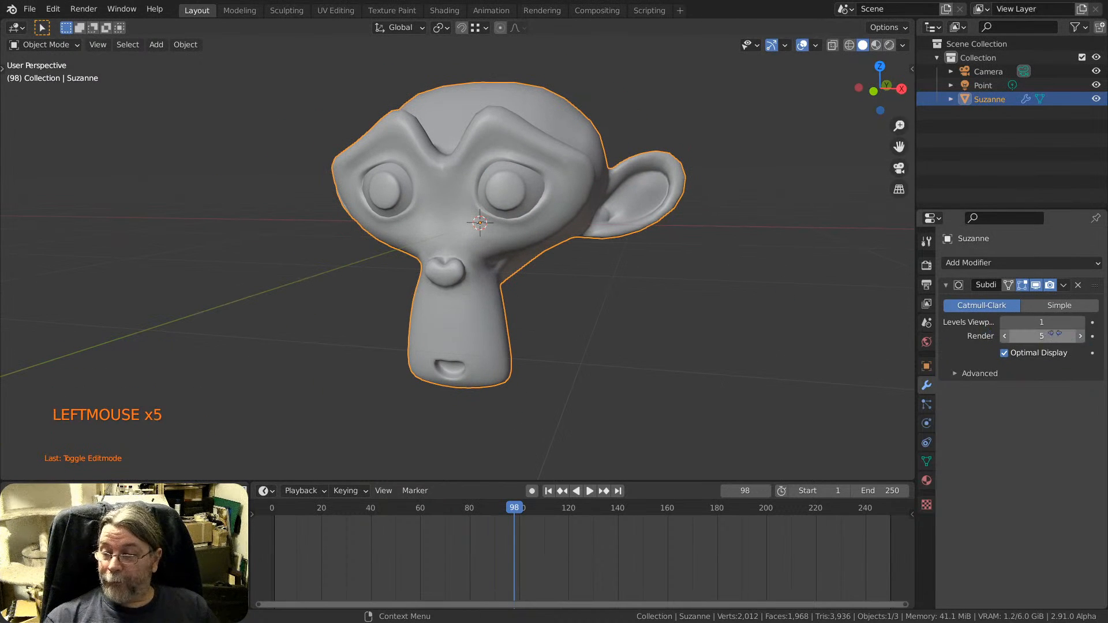
Render the current frame to inspect the monkey head's smoothness, and close the render result.
middle_click_drag(643, 224, 535, 234)
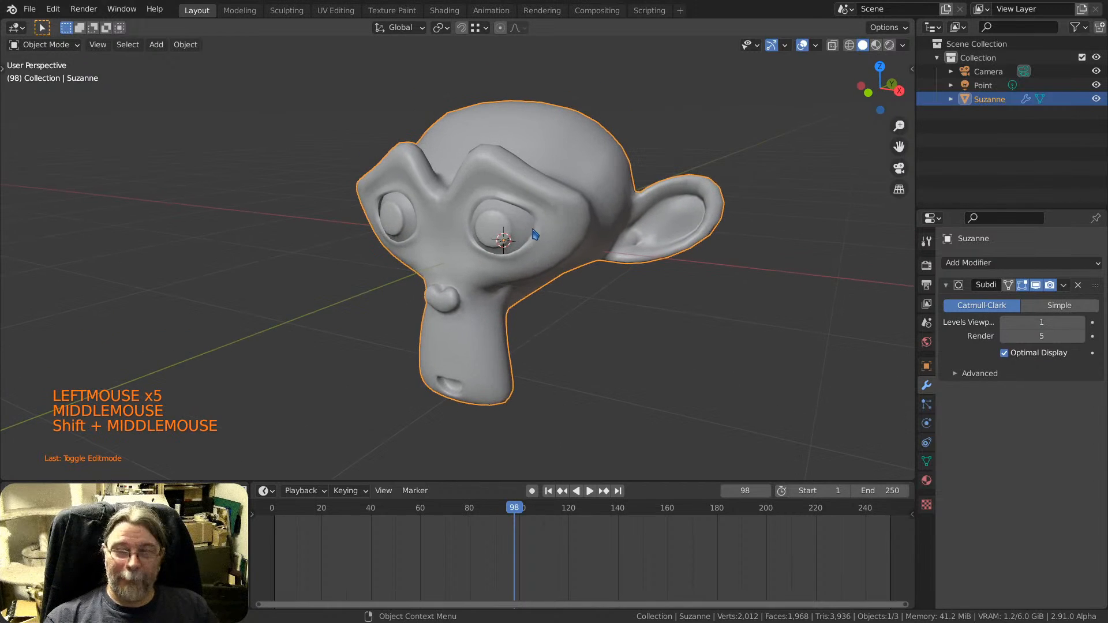
key("F12")
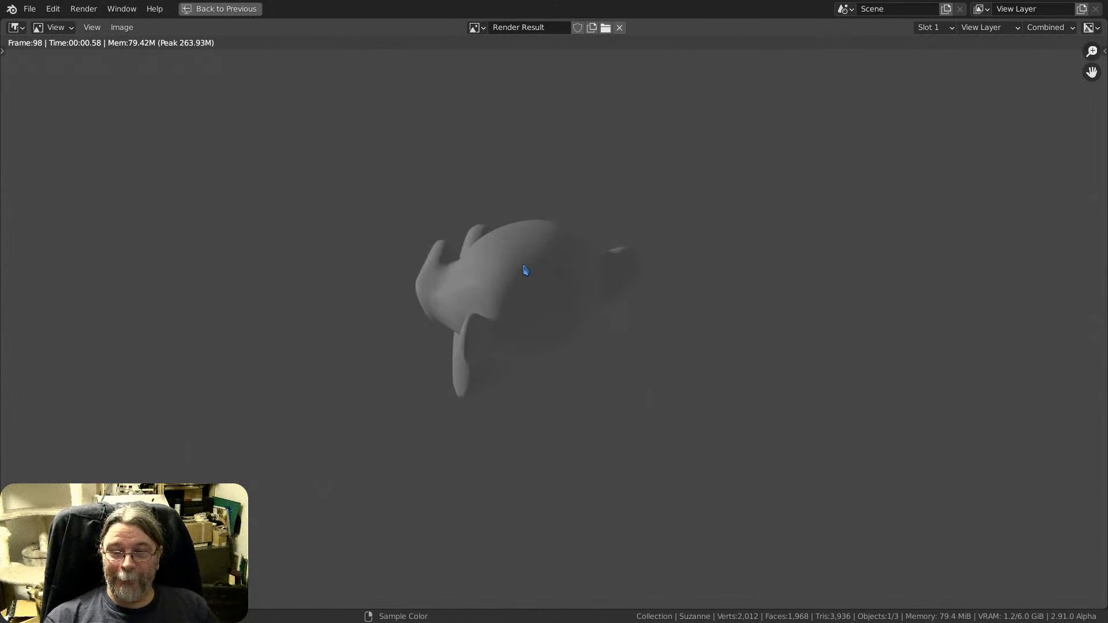
scroll(524, 274, "down", 1)
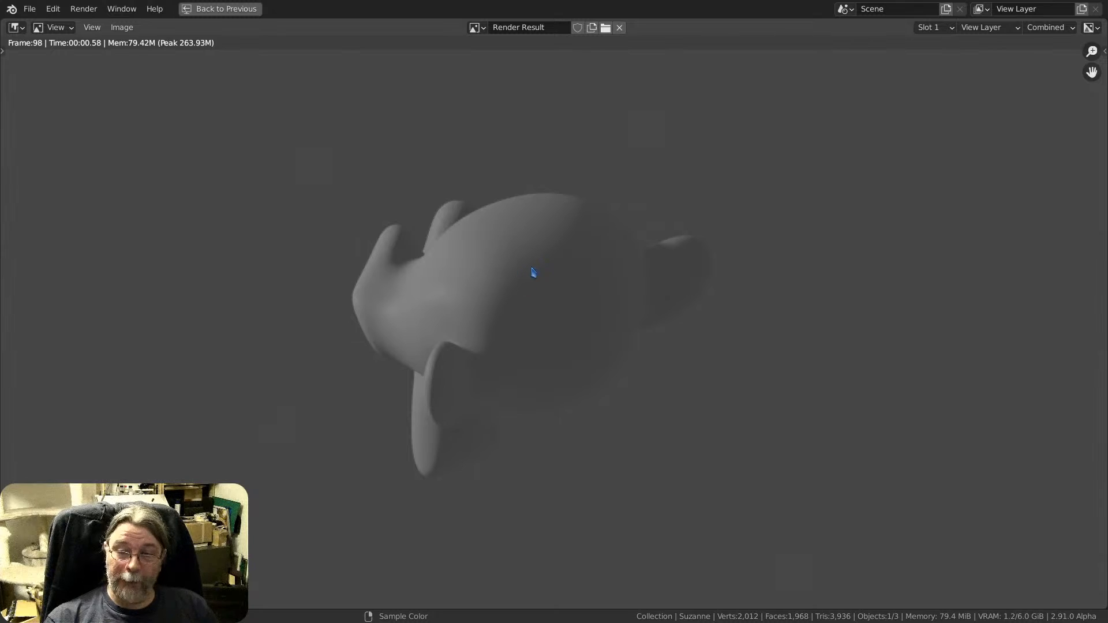
key("F12")
key("Escape")
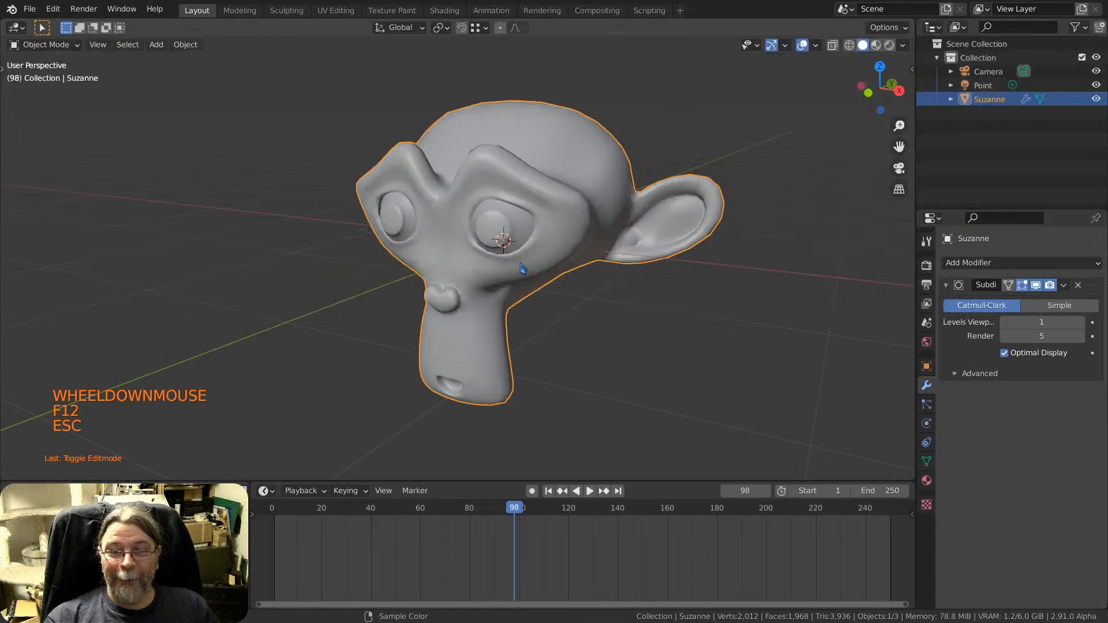
Move the camera around to the front of the monkey head, to about X 4.96 m, Y -8.48 m, Z 5.06 m.
scroll(517, 219, "down", 3)
scroll(517, 218, "down", 5)
middle_click_drag(517, 218, 529, 208)
scroll(524, 200, "down", 6)
left_click(757, 109)
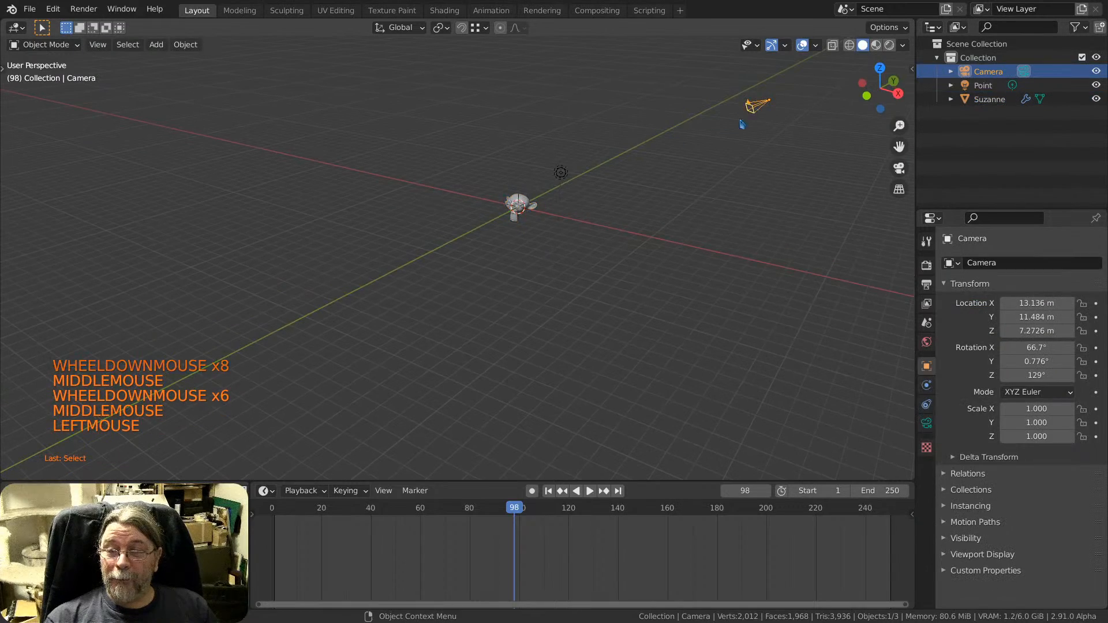
middle_click_drag(758, 110, 777, 139)
key("g")
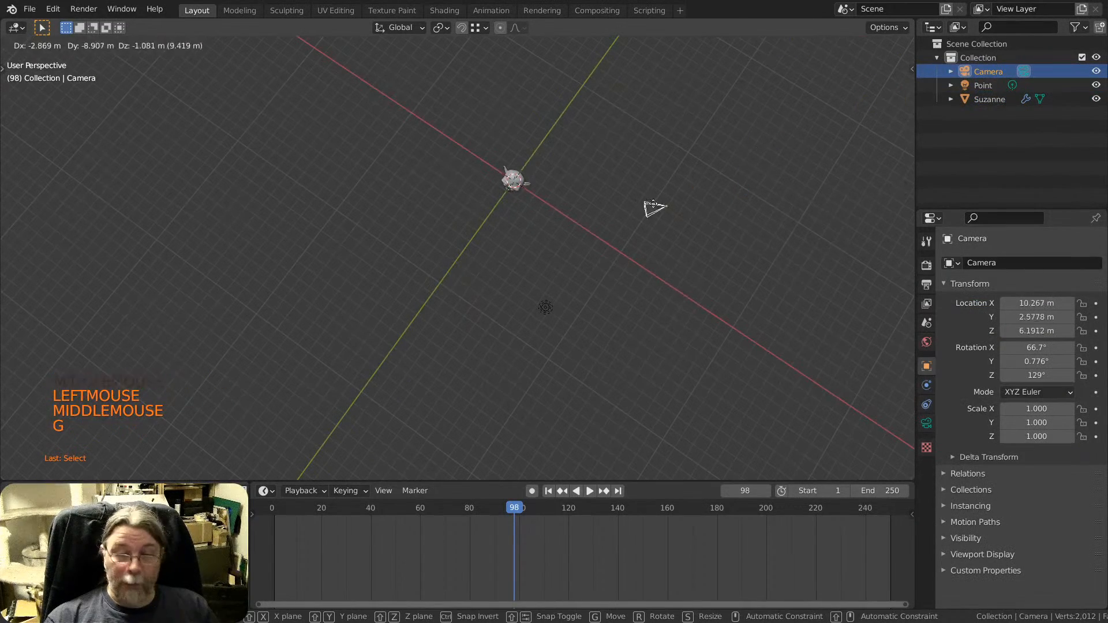
left_click(504, 295)
Rotate the camera toward the monkey head, to about 79.9° X, -1.1° Y and 38.6° Z.
key("r")
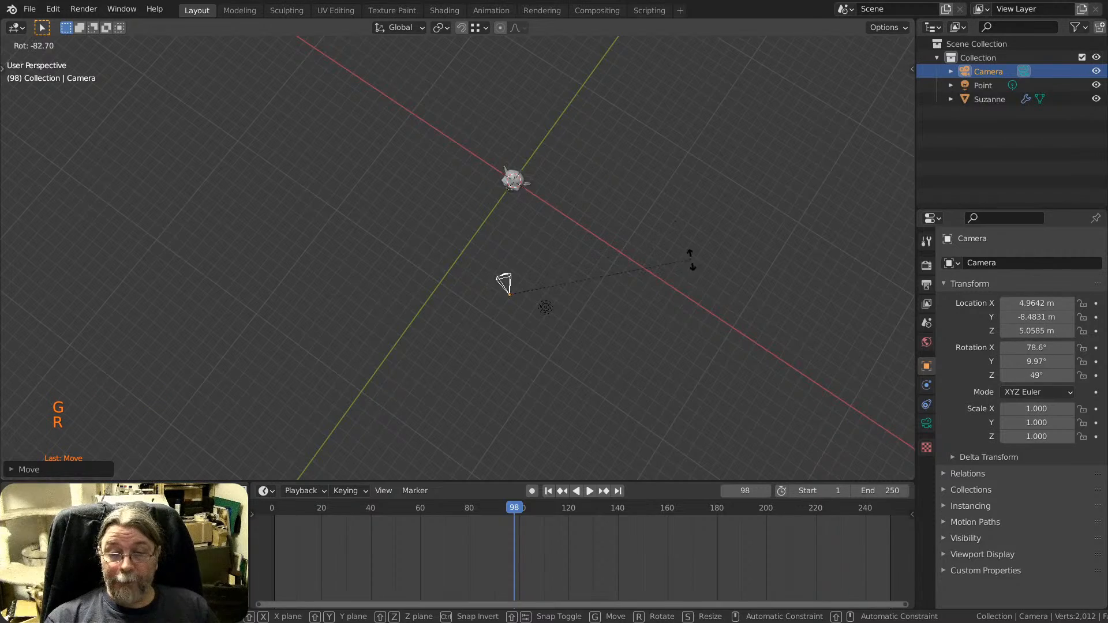
left_click(692, 309)
scroll(566, 297, "up", 4)
middle_click_drag(566, 297, 595, 191)
key("r")
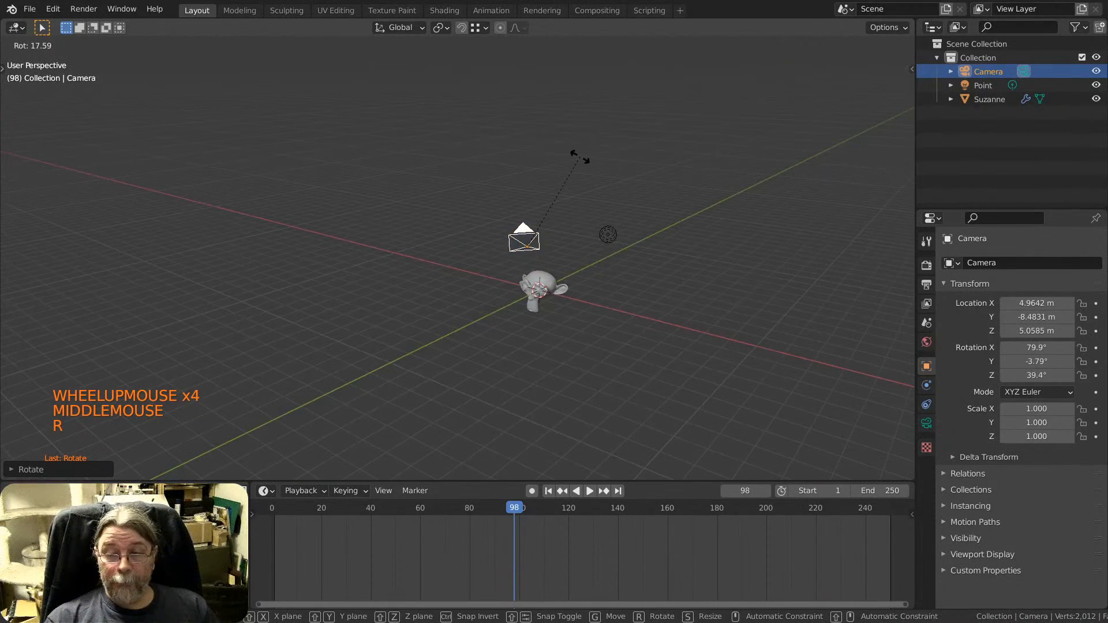
left_click(586, 168)
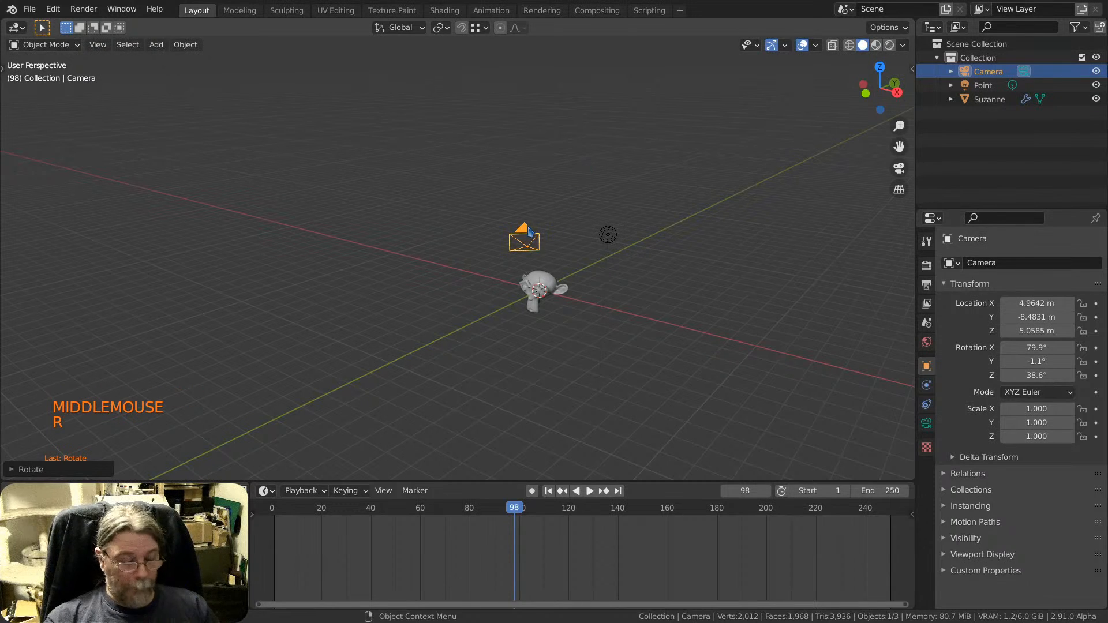
Tilt the camera down at the monkey head to about 58.1° X rotation and run a test render.
middle_click_drag(530, 231, 564, 157)
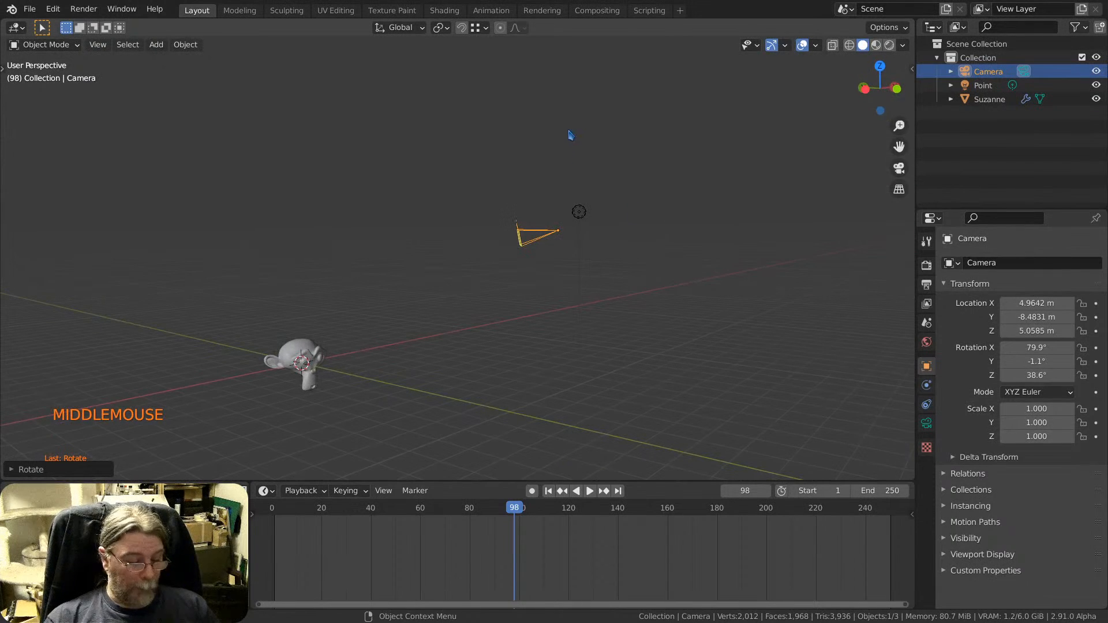
key("r")
left_click(540, 152)
middle_click_drag(549, 236, 401, 280)
key("F12")
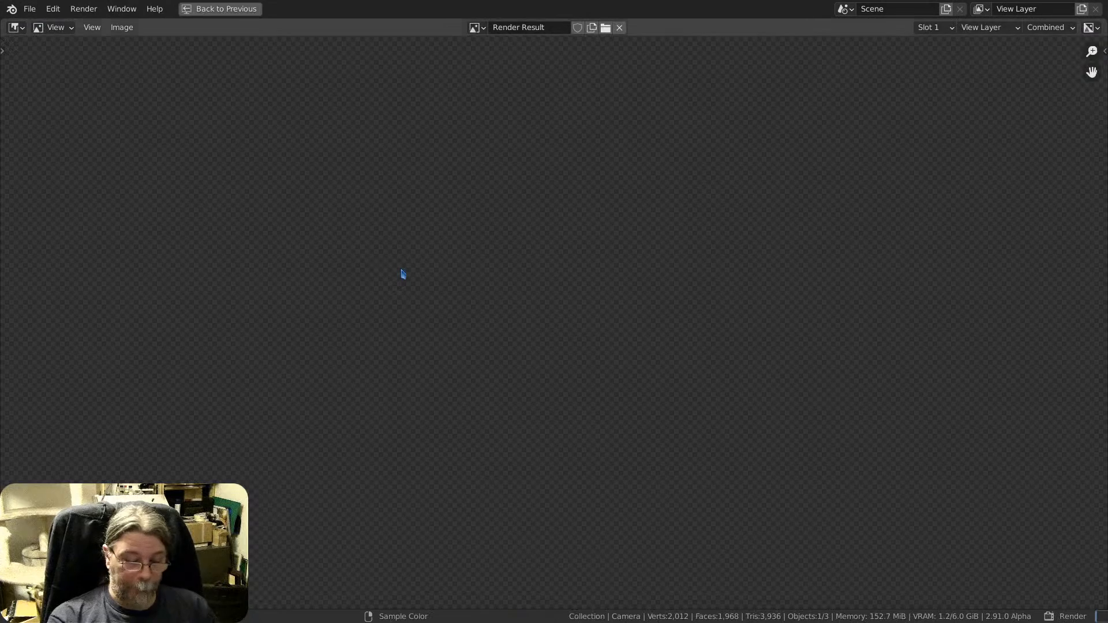
key("Escape")
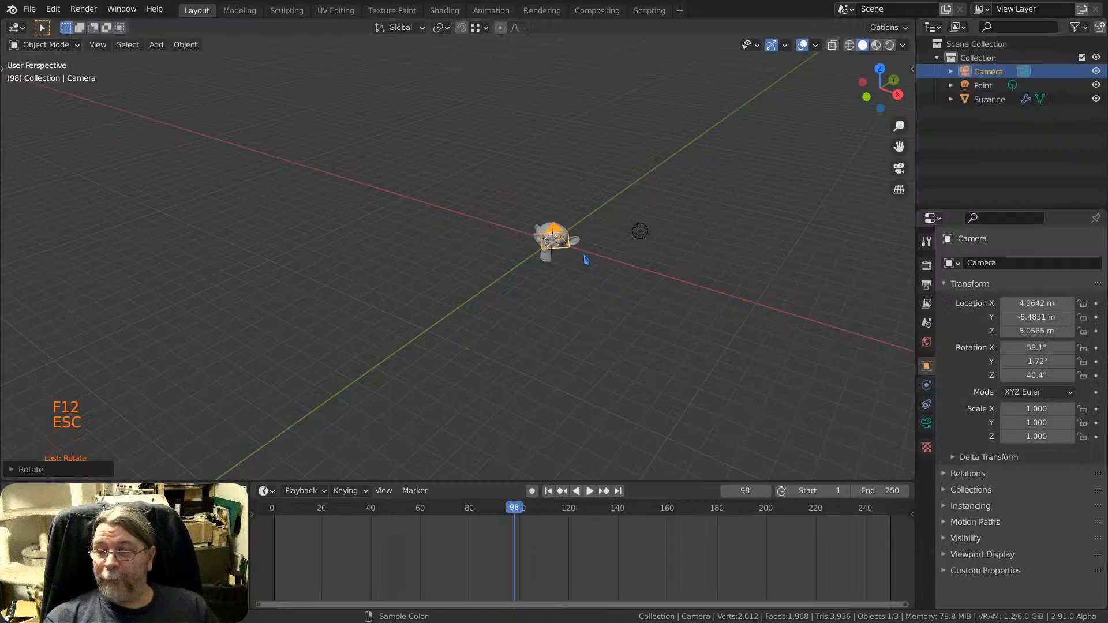
Look through the camera and move it to about X 5.57 m, Y -7.54 m, Z 5.62 m, centring the monkey head in the frame.
scroll(569, 247, "up", 3)
key("KP_0")
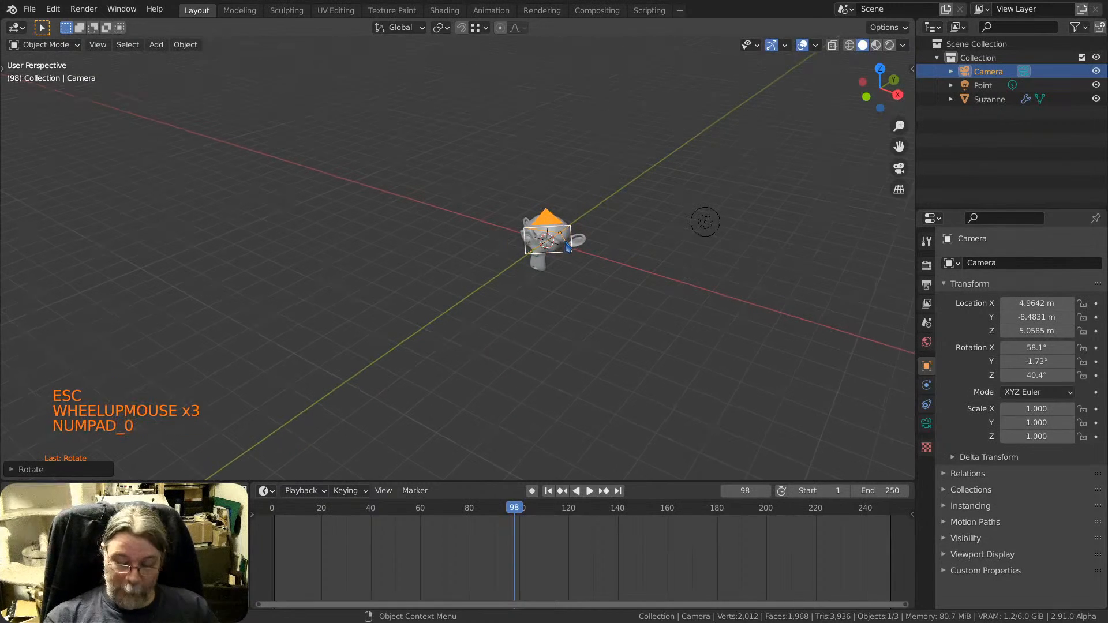
left_click(773, 228)
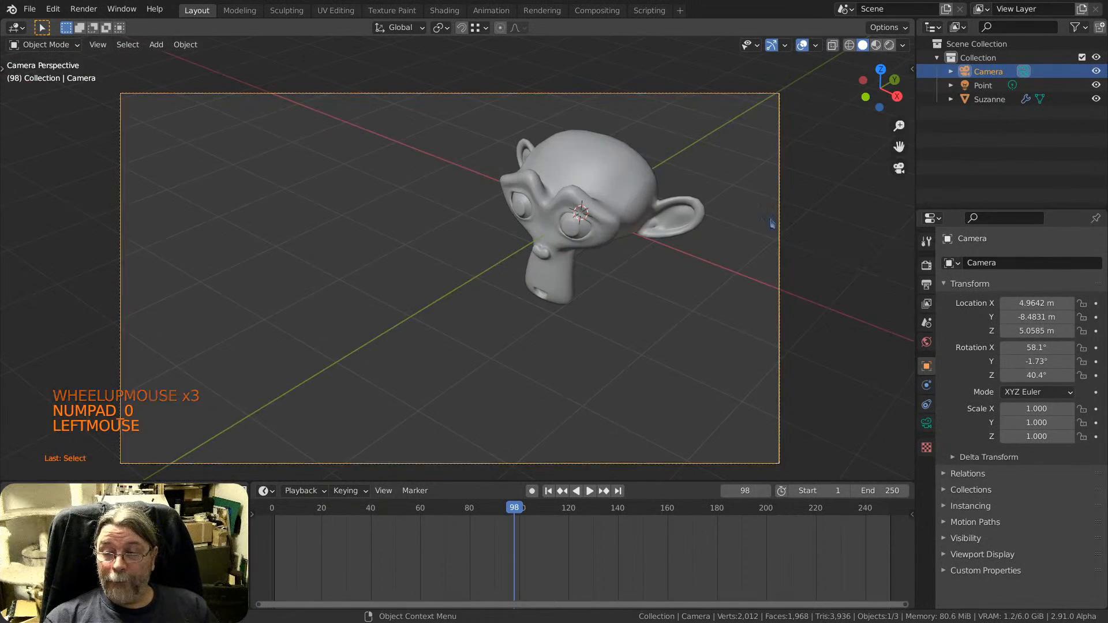
left_click(781, 182)
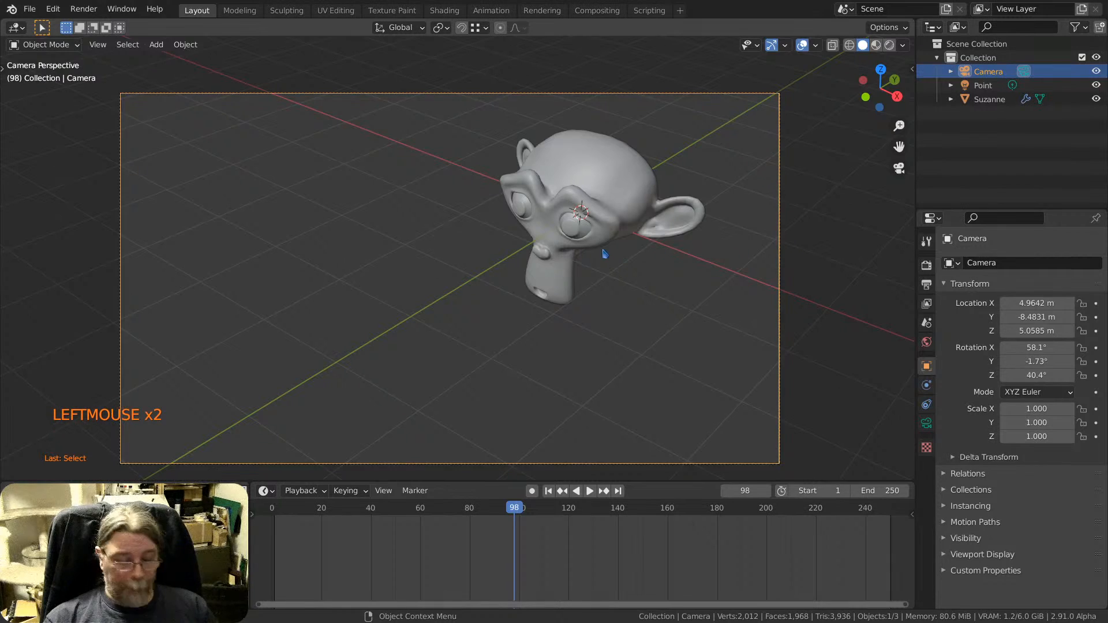
key("g")
left_click(495, 269)
scroll(495, 269, "up", 4)
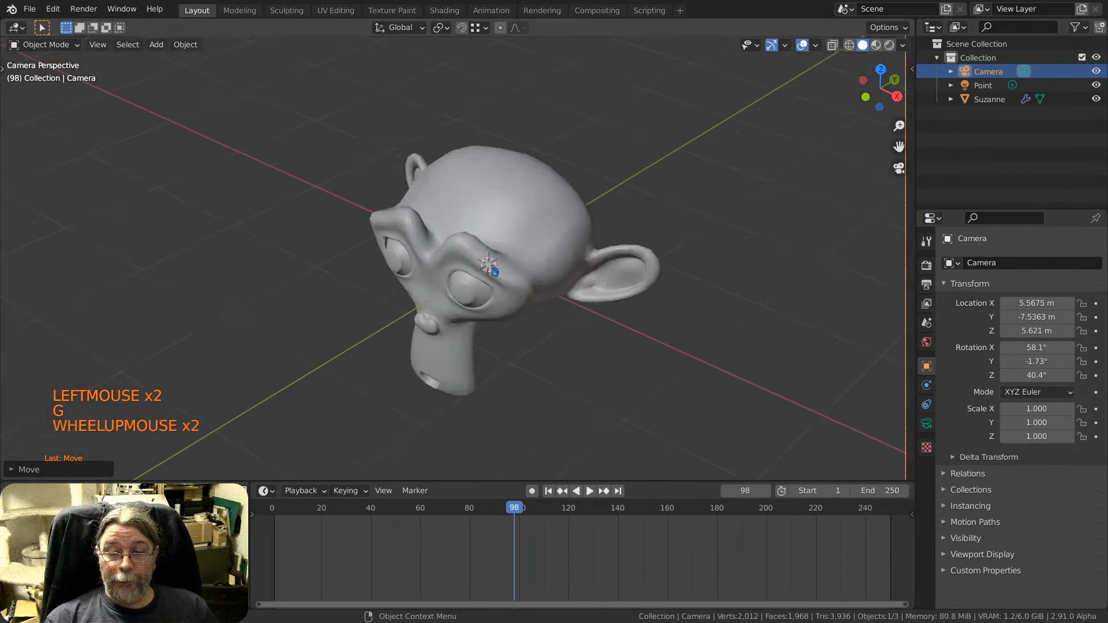
Run a test render of the monkey head from the camera, close the render and leave the camera view.
scroll(495, 269, "down", 4)
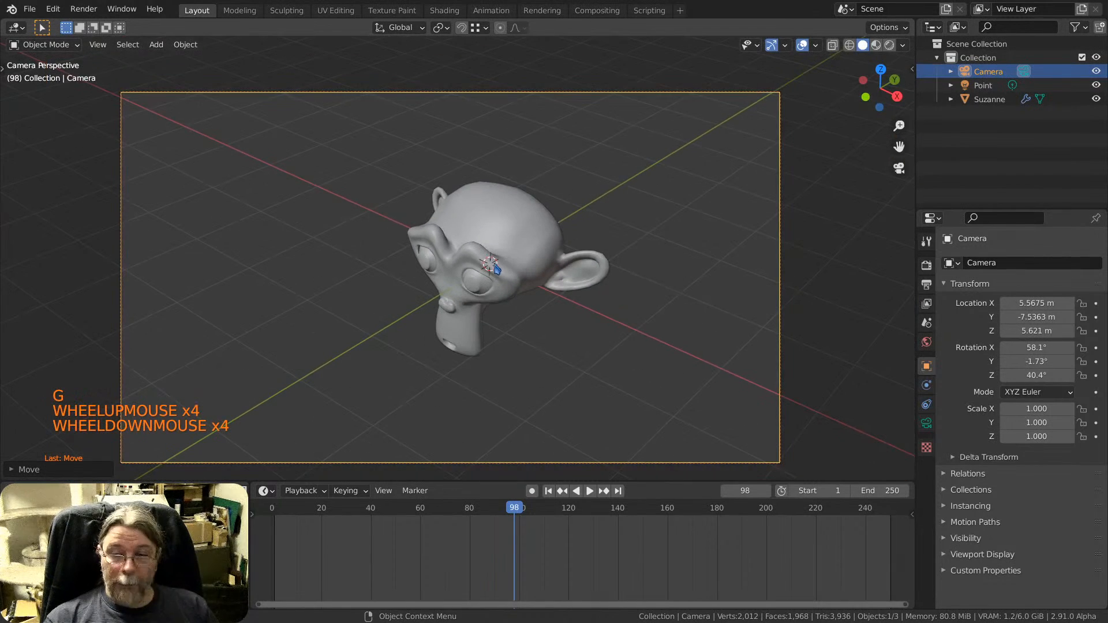
key("F12")
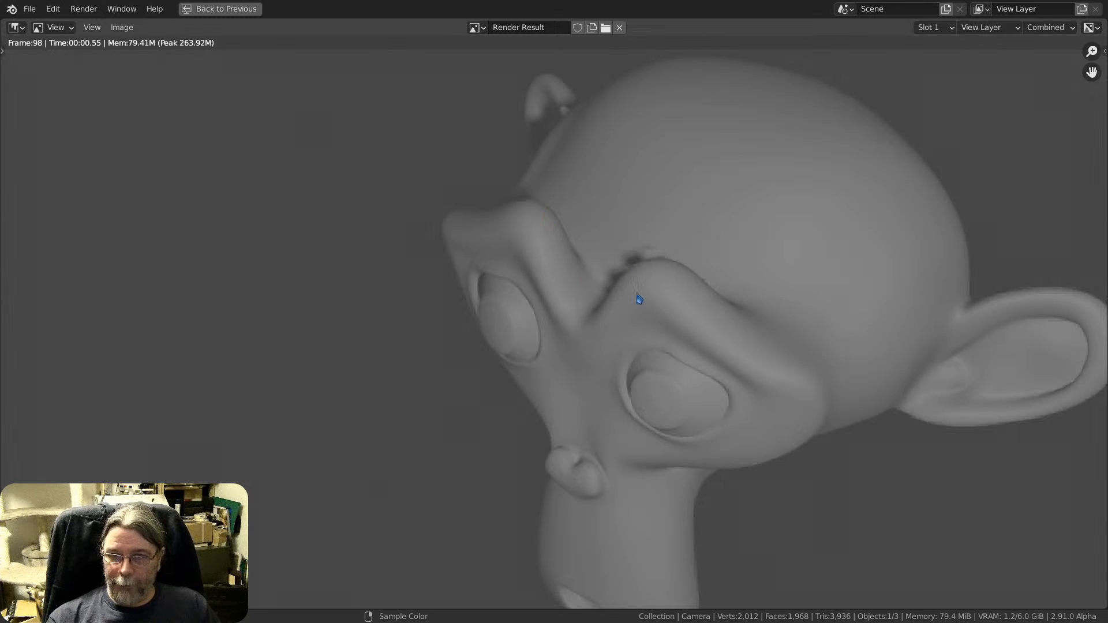
key("Escape")
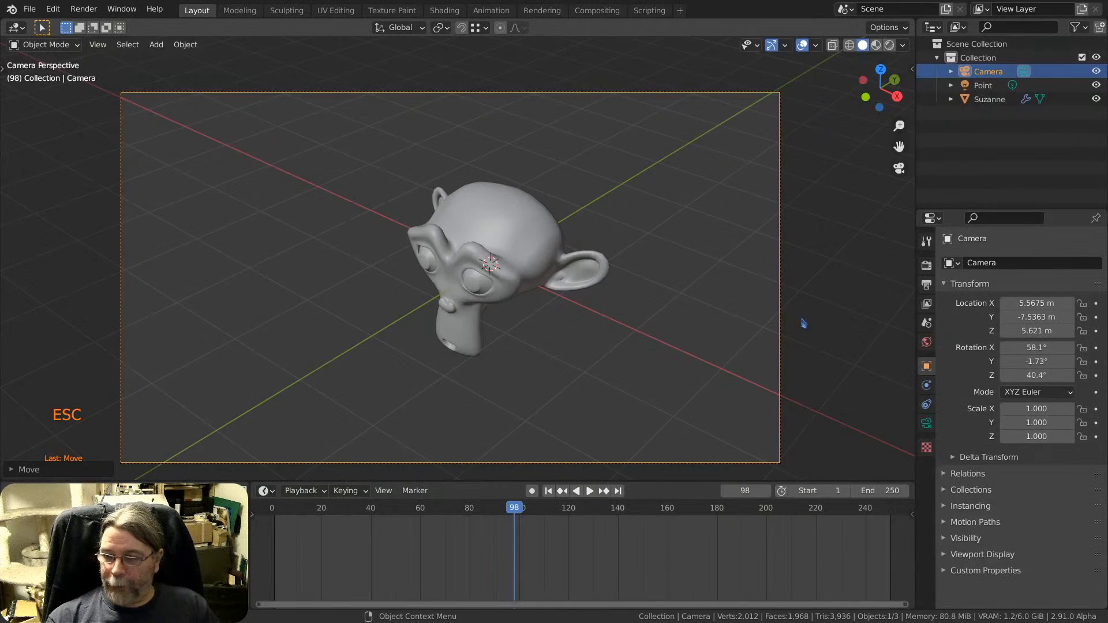
key("KP_0")
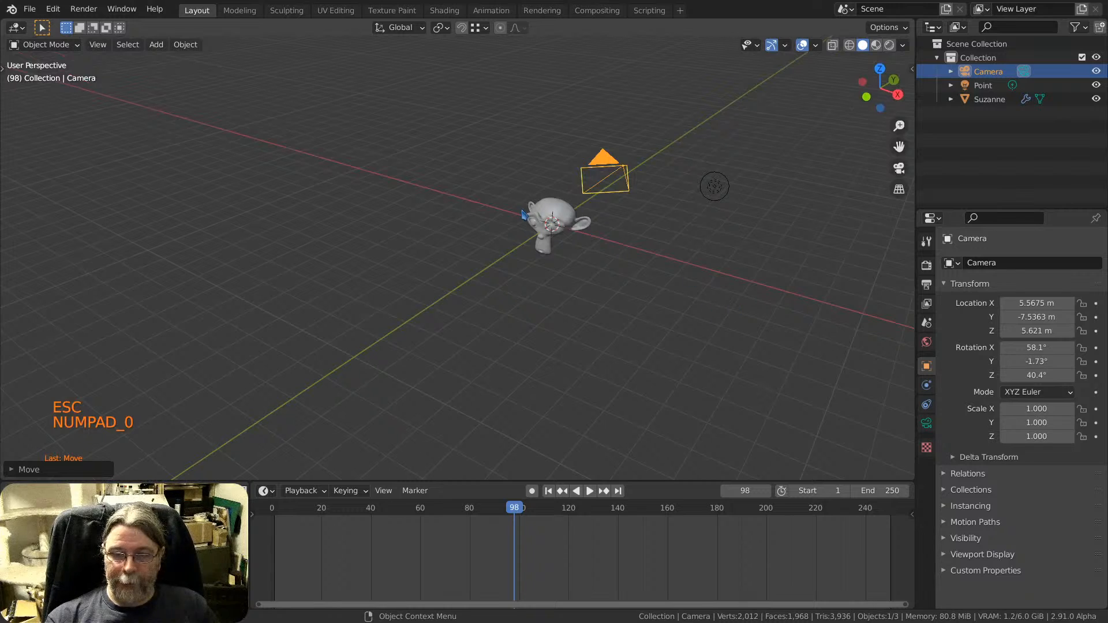
Select the monkey head and set its Subdivision Surface render level to 2.
scroll(522, 215, "up", 5)
scroll(537, 208, "up", 3)
middle_click_drag(523, 215, 549, 202, "shift")
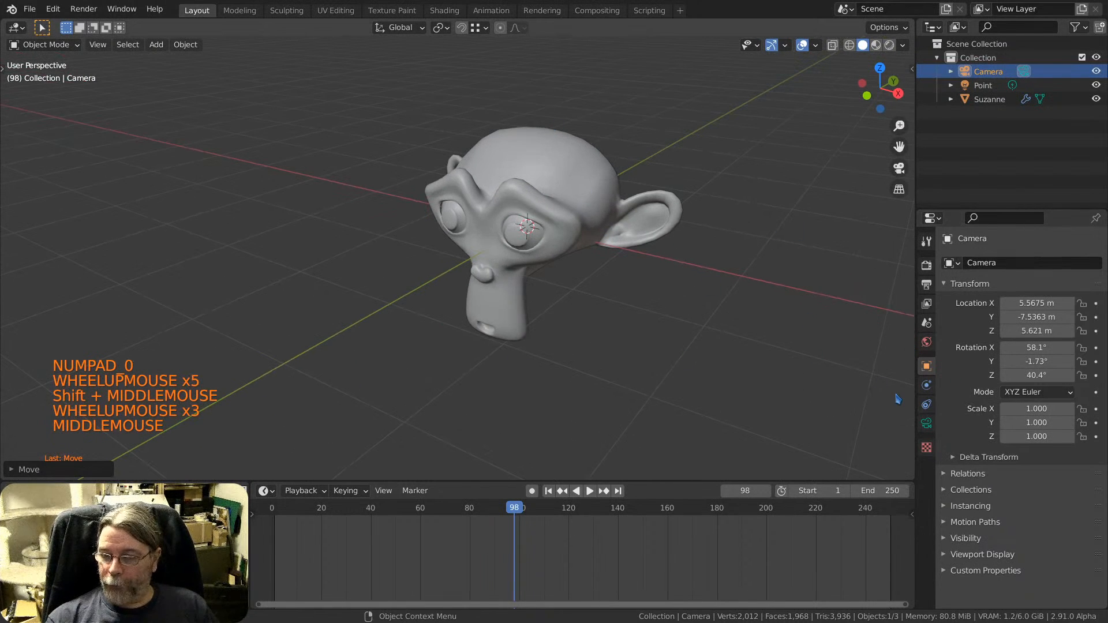
left_click(595, 173)
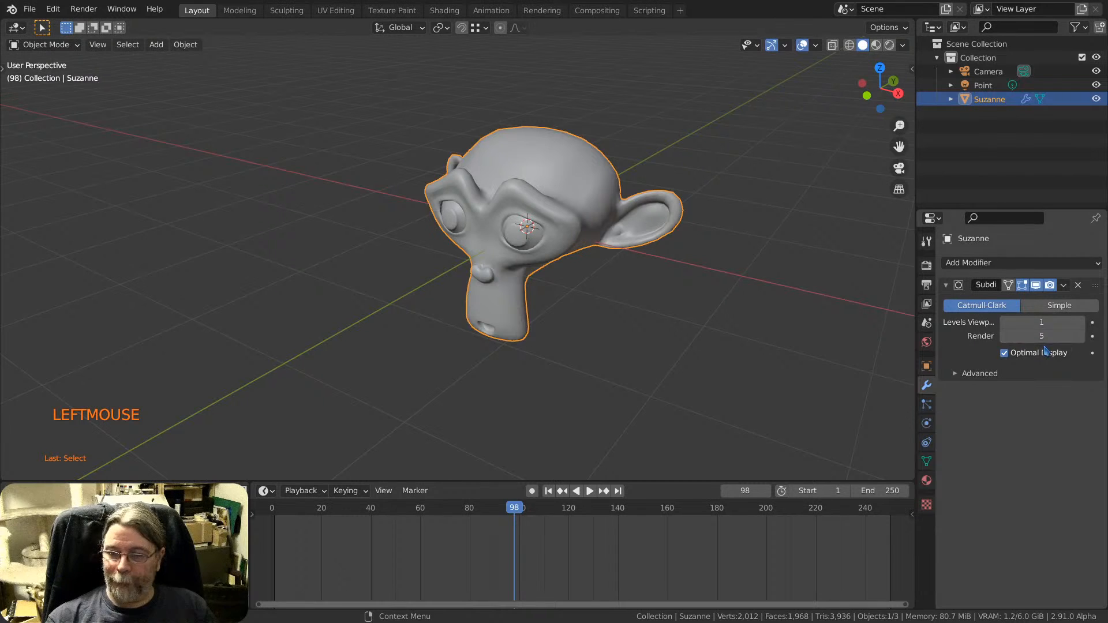
left_click(1005, 336)
left_click(1006, 336)
left_click(1005, 336)
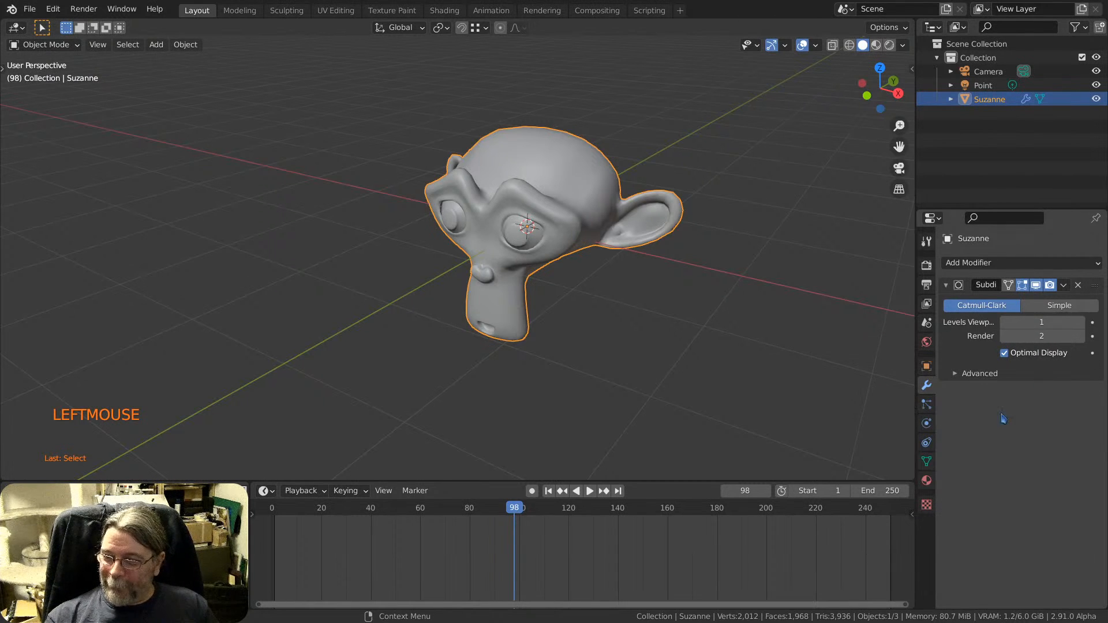
Switch the monkey head's Subdivision Surface modifier to Simple and inspect the face and ear.
middle_click_drag(524, 203, 519, 238, "shift")
scroll(508, 218, "up", 2)
middle_click_drag(520, 238, 531, 216)
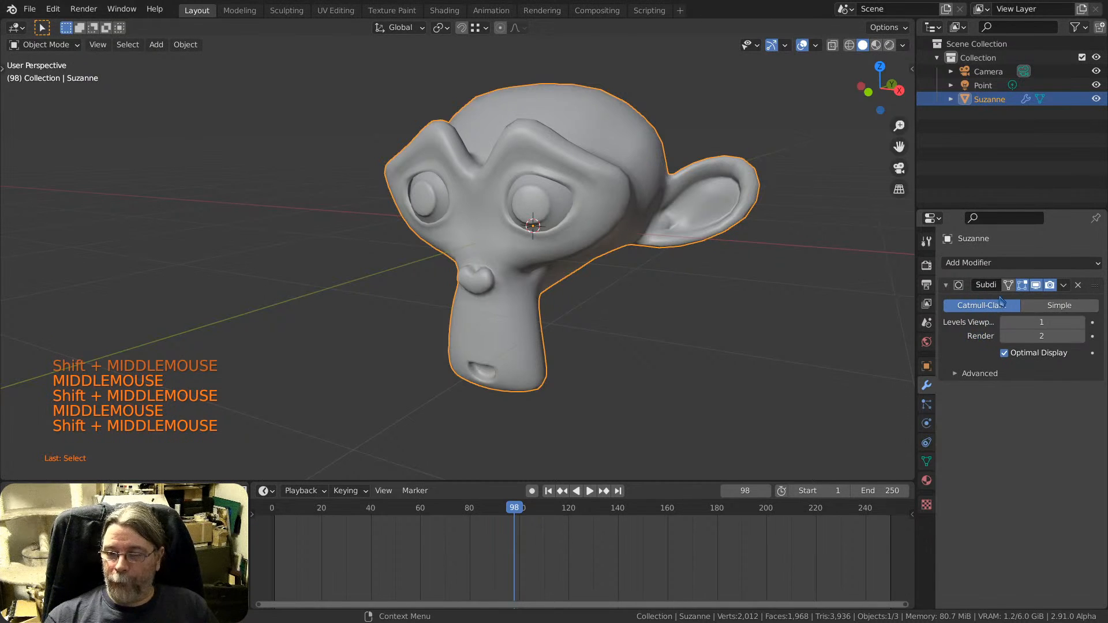
middle_click_drag(604, 209, 583, 223, "shift")
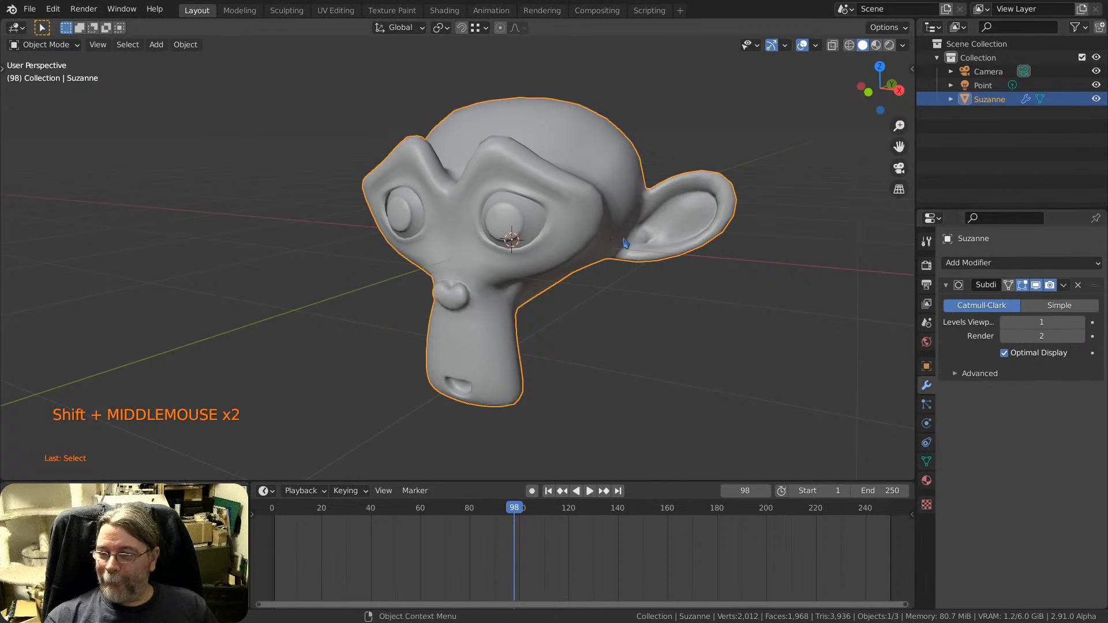
scroll(499, 207, "up", 2)
scroll(499, 207, "down", 2)
middle_click_drag(539, 208, 493, 214)
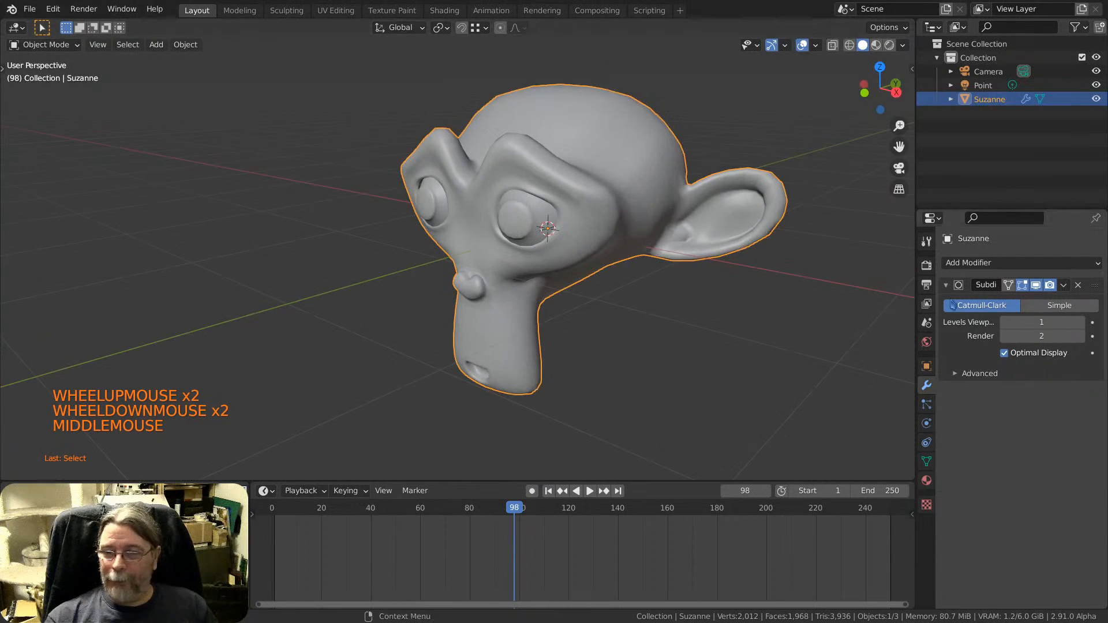
left_click(1060, 305)
middle_click_drag(721, 199, 578, 173)
scroll(565, 164, "up", 2)
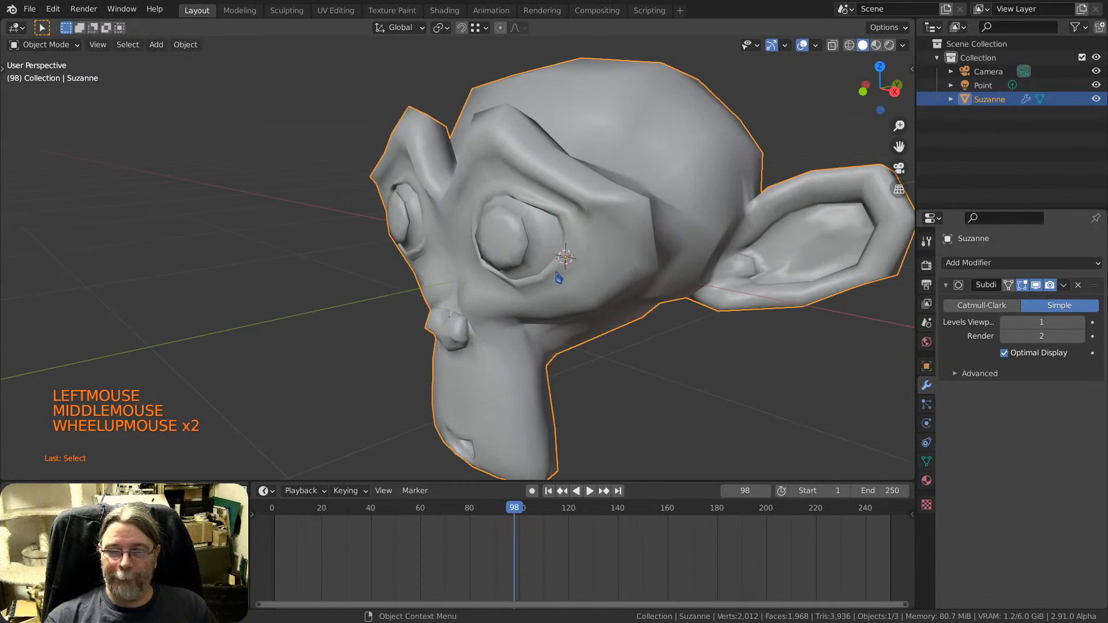
middle_click_drag(549, 271, 523, 167, "shift")
scroll(523, 168, "down", 3)
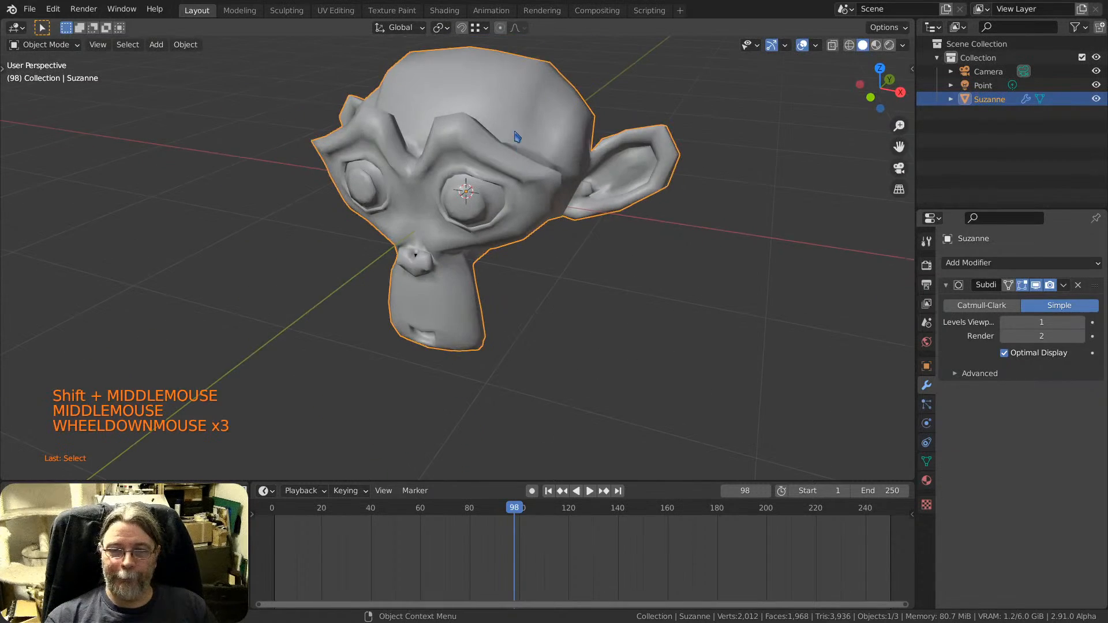
Inspect the monkey head's underlying mesh in Edit Mode, comparing it with the Simple subdivision in Object Mode.
scroll(517, 136, "up", 2)
scroll(518, 137, "down", 2)
scroll(497, 119, "up", 1)
key("Tab")
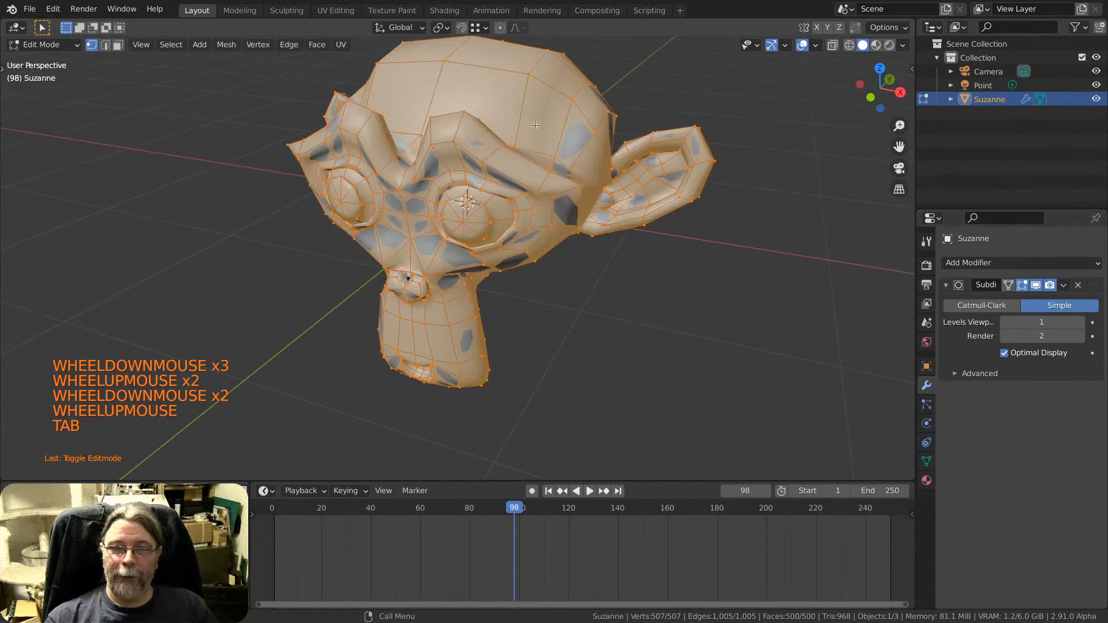
middle_click_drag(497, 118, 526, 184)
scroll(579, 137, "up", 2)
scroll(473, 183, "down", 2)
key("Tab")
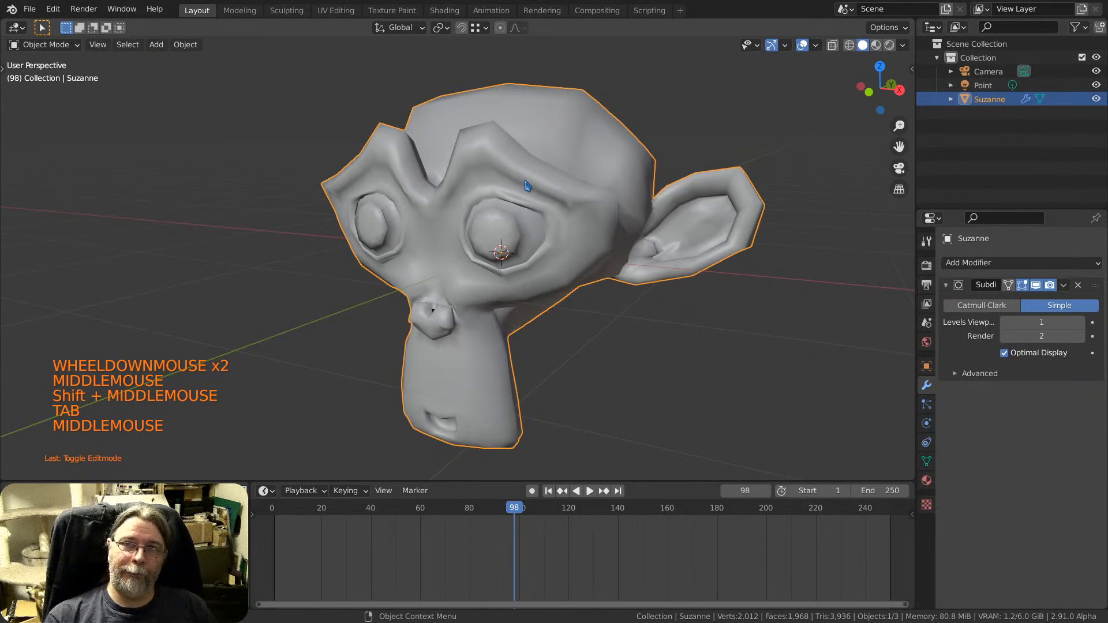
middle_click_drag(500, 220, 492, 209, "shift")
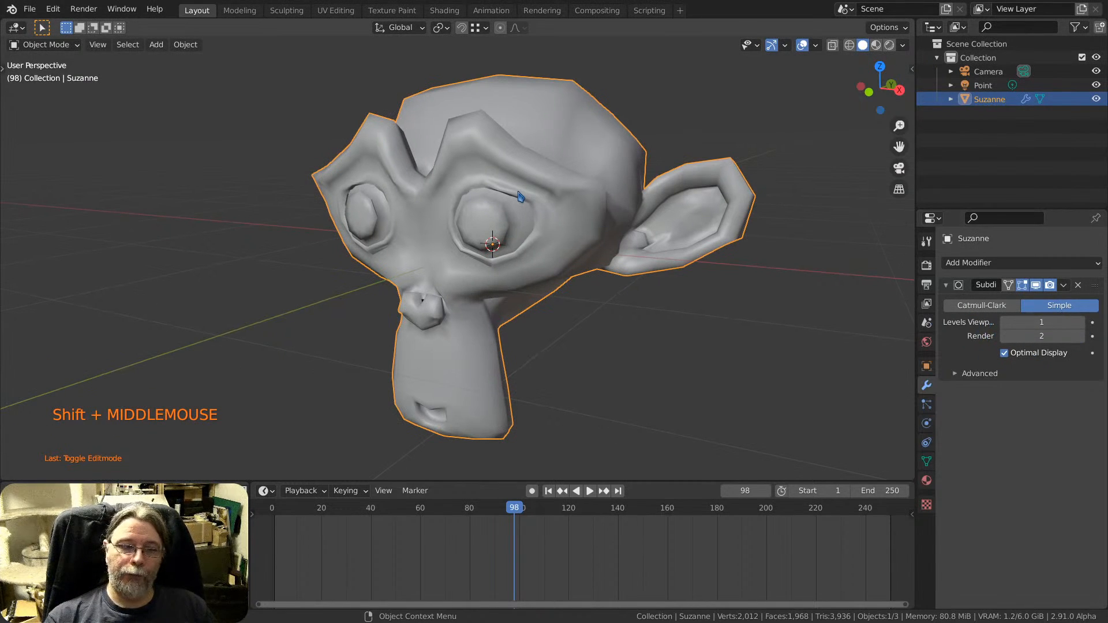
middle_click_drag(511, 206, 470, 224, "shift")
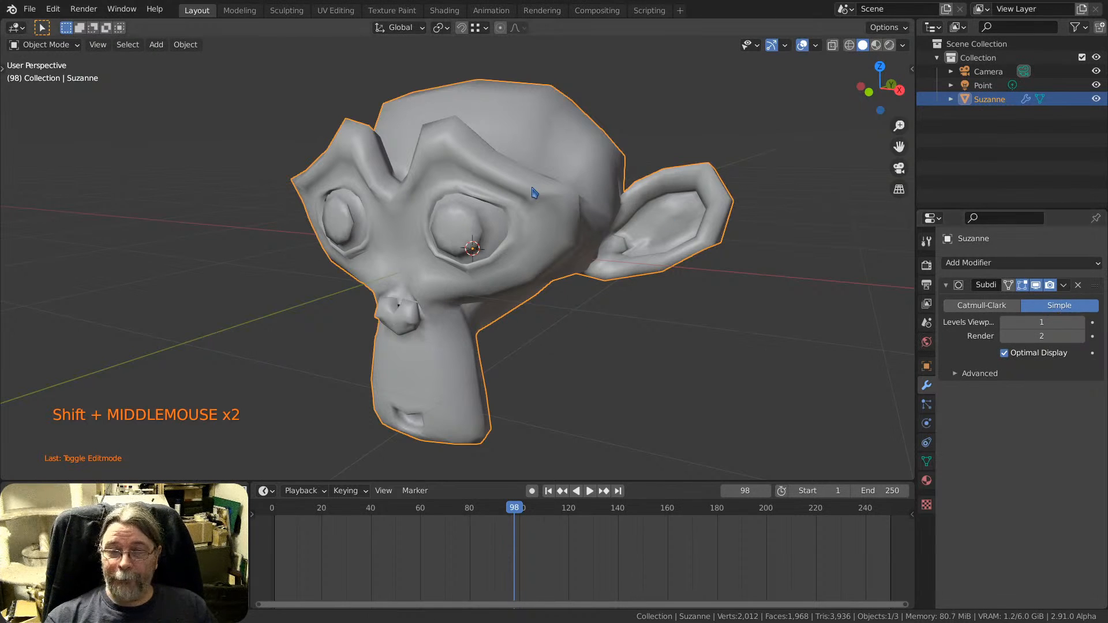
View the monkey head's mesh in Edit Mode and look over the Subdivision Surface modifier's Advanced options.
middle_click_drag(508, 173, 525, 191)
key("Tab")
middle_click_drag(501, 154, 477, 182)
middle_click_drag(571, 137, 569, 155, "shift")
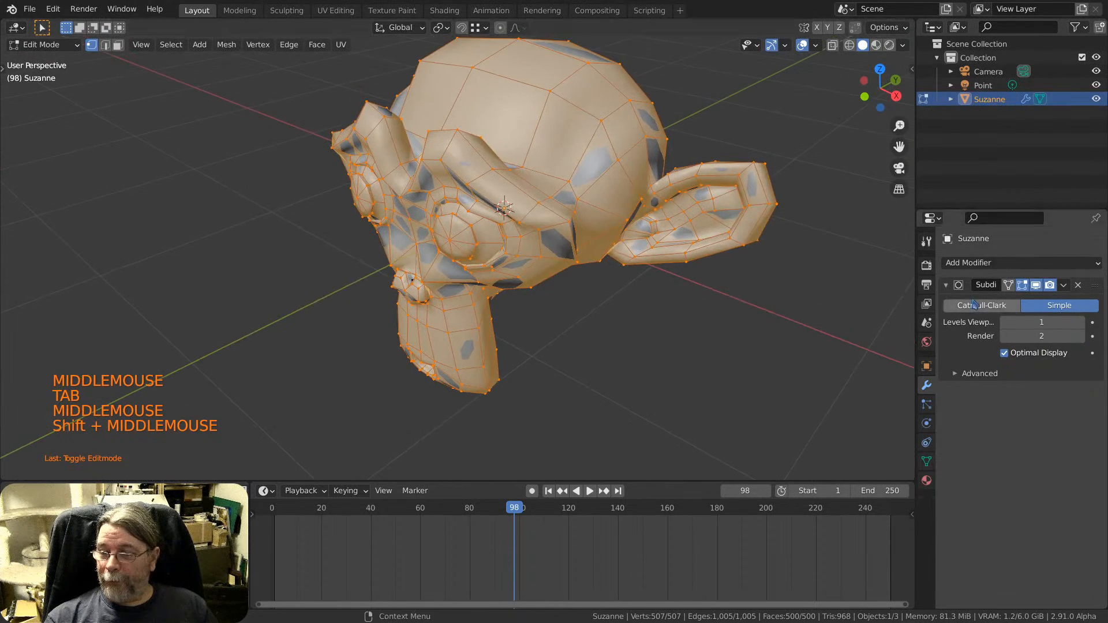
left_click(960, 376)
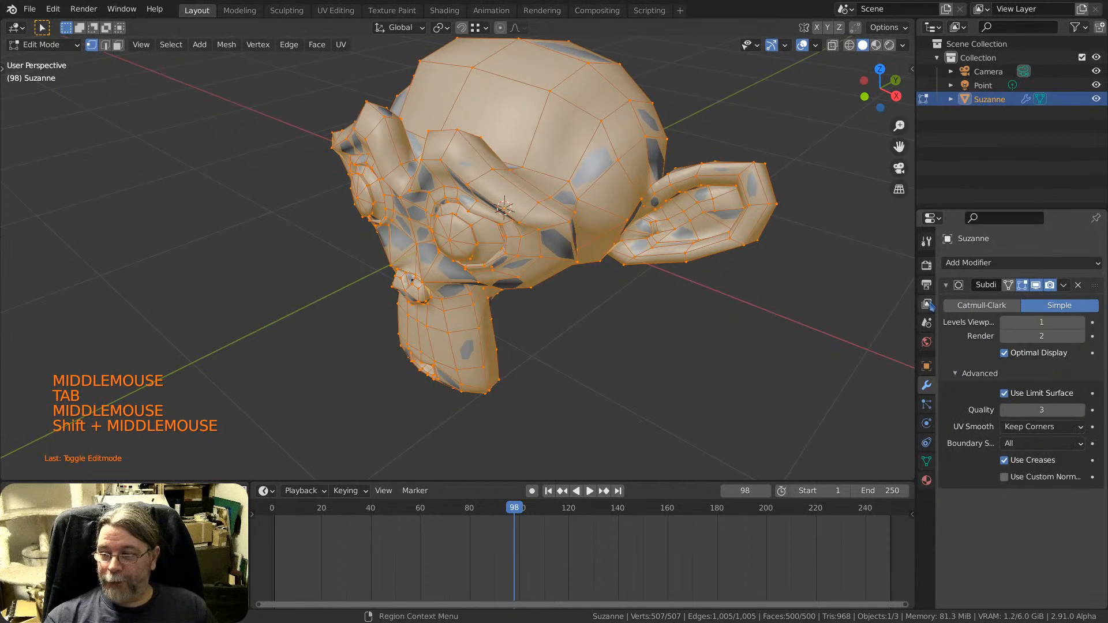
left_click(965, 374)
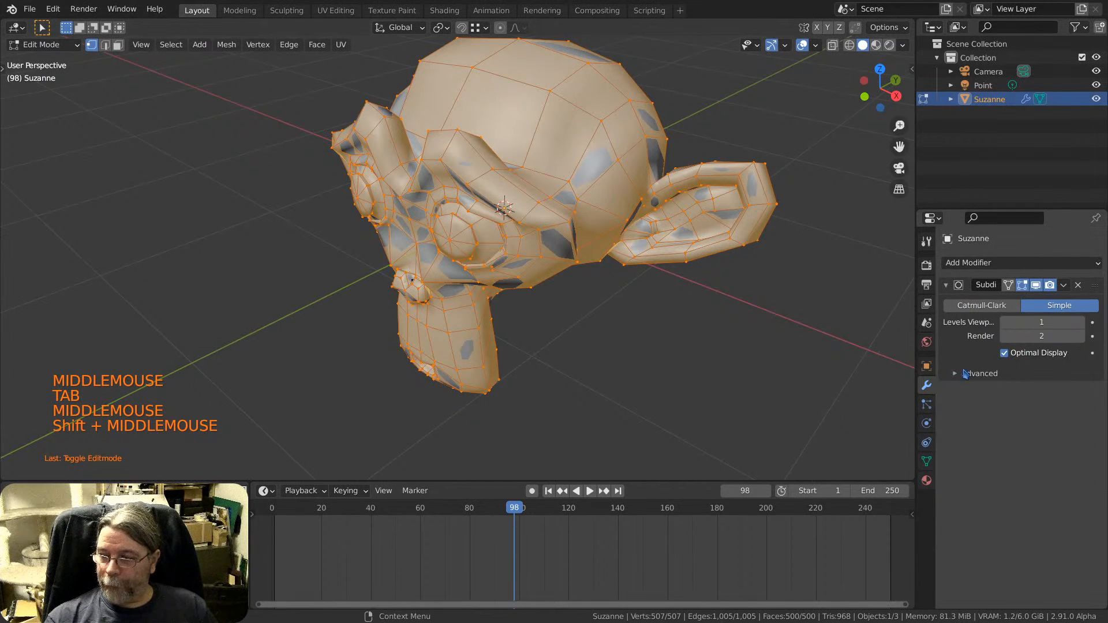
Apply the Simple Subdivision Surface modifier in Object Mode and inspect the head's real geometry in Edit Mode.
left_click(1066, 288)
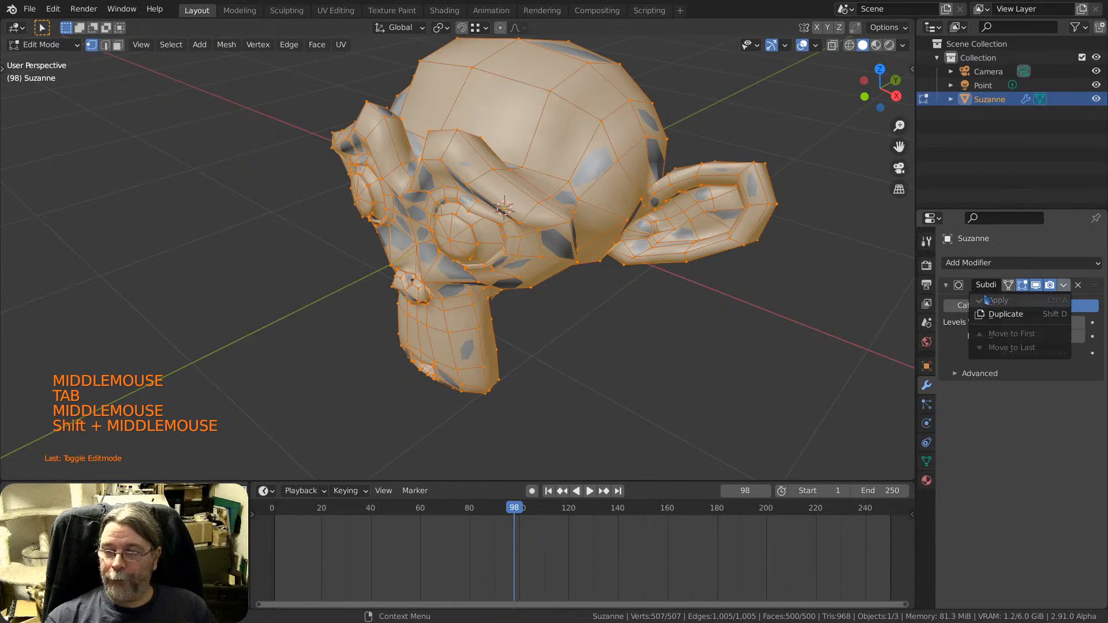
key("Tab")
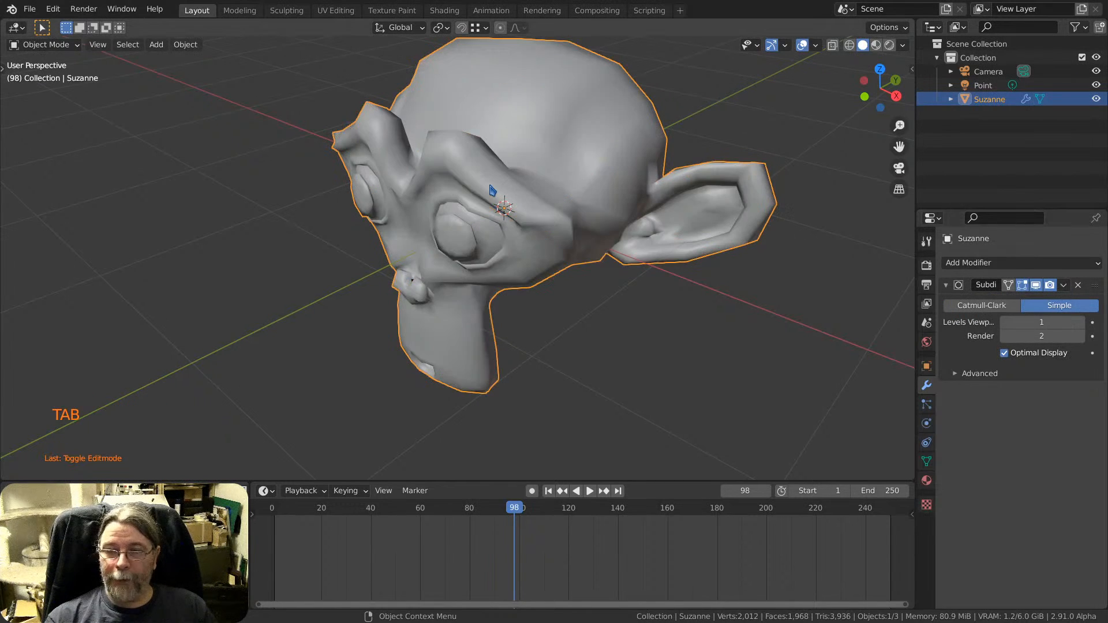
left_click(1066, 285)
left_click(1016, 306)
key("Tab")
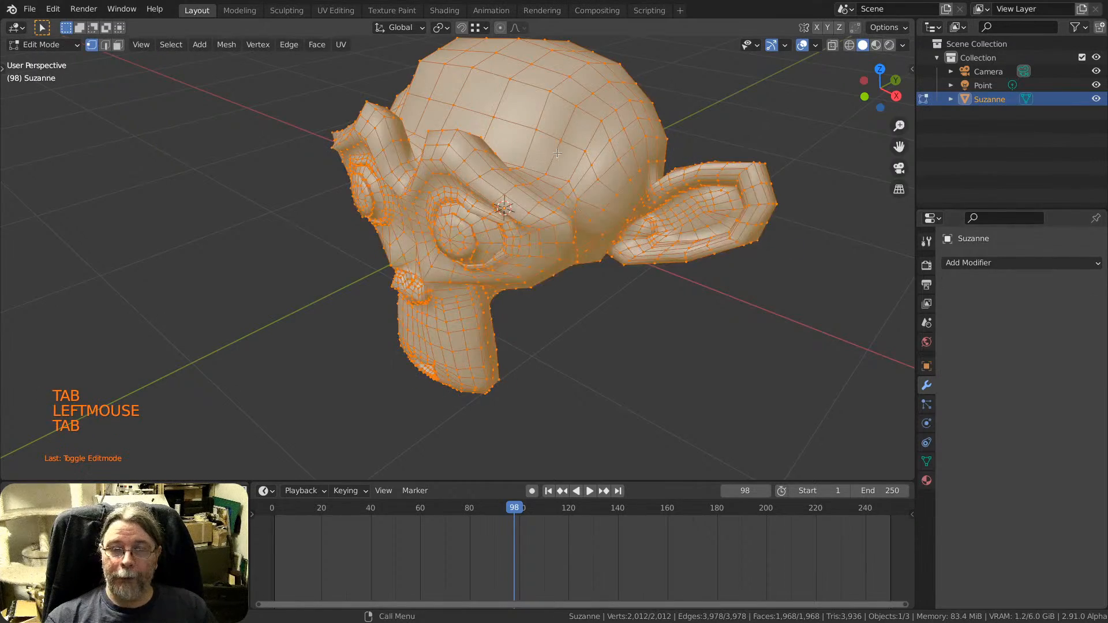
middle_click_drag(404, 150, 593, 126)
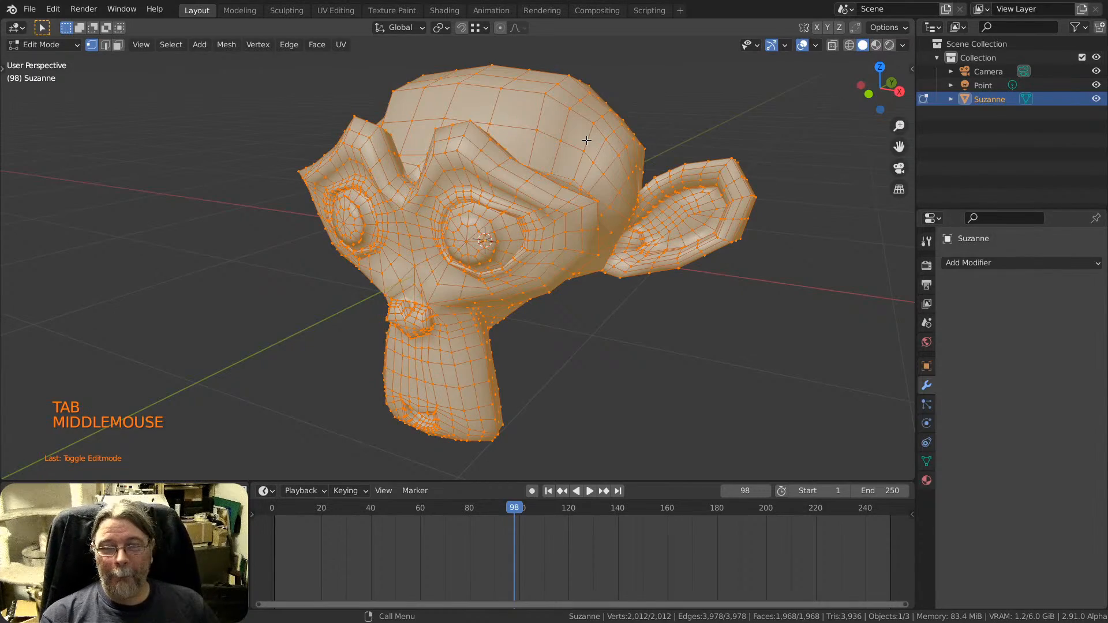
middle_click_drag(390, 201, 415, 206)
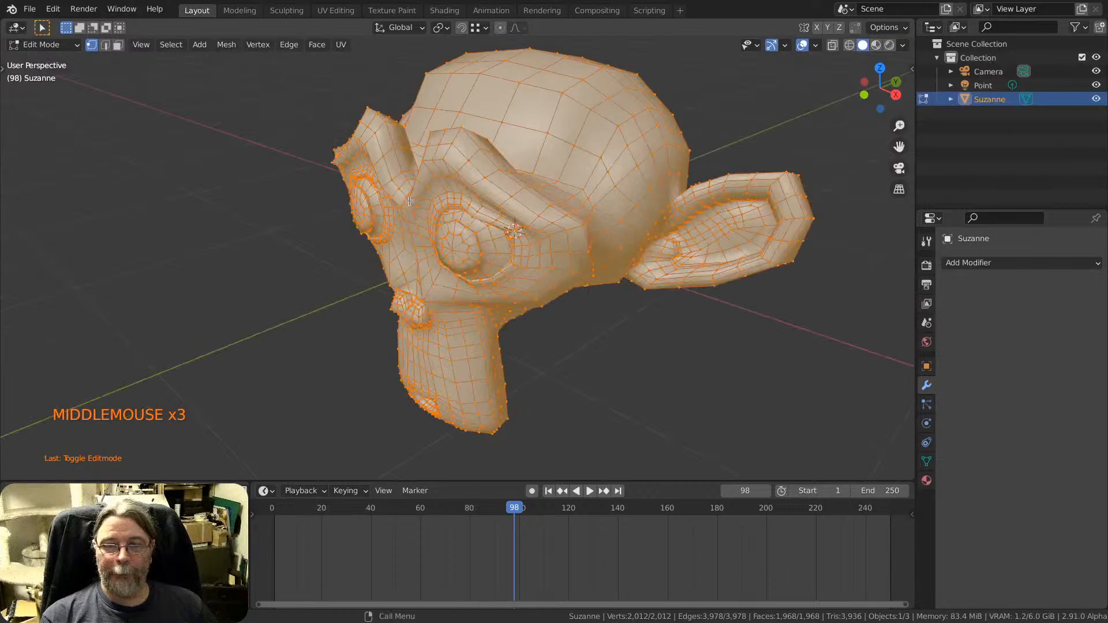
Undo applying the Simple subdivision and set the restored modifier to Catmull-Clark.
key("Tab")
key("ctrl+z")
key("ctrl+z")
key("ctrl+z")
key("ctrl+z")
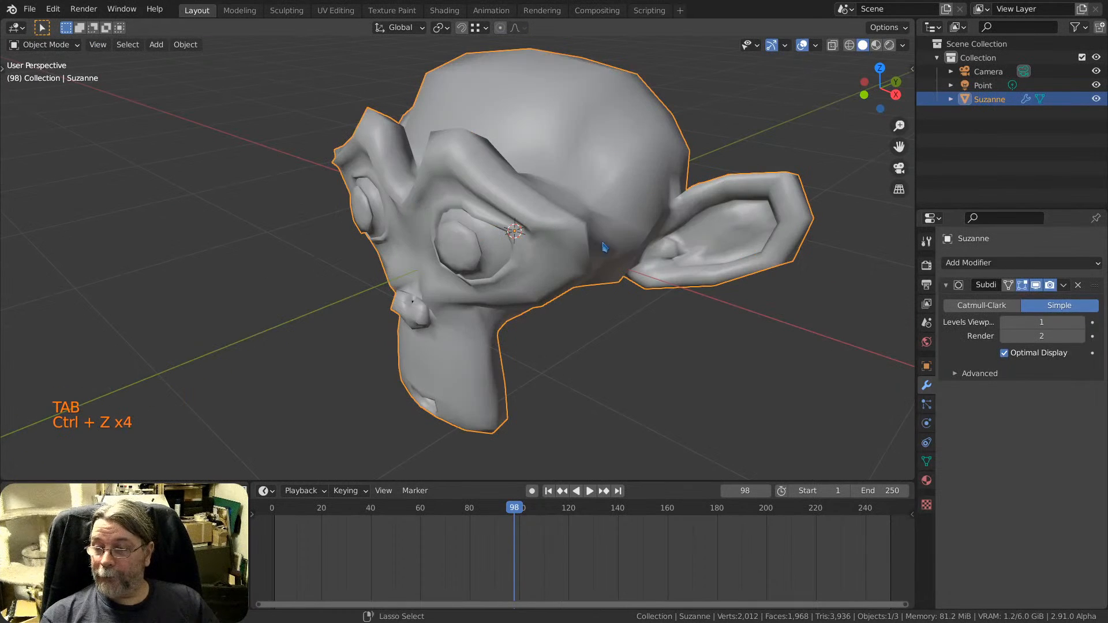
left_click(981, 306)
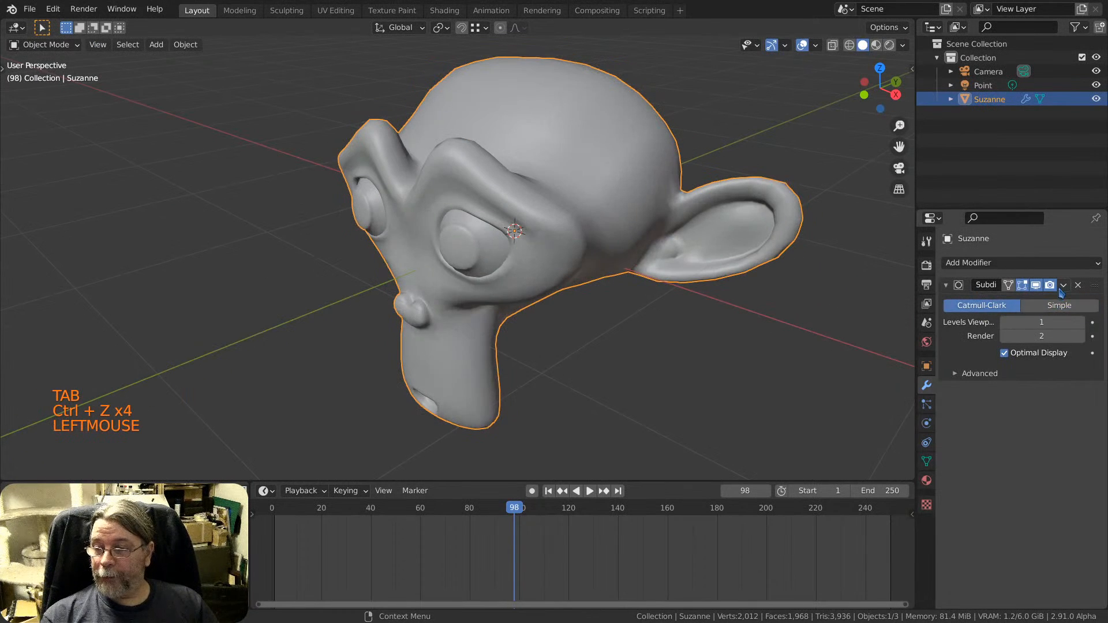
Apply the Catmull-Clark Subdivision Surface modifier and inspect the head's denser mesh in Edit Mode.
left_click(1062, 286)
left_click(1016, 301)
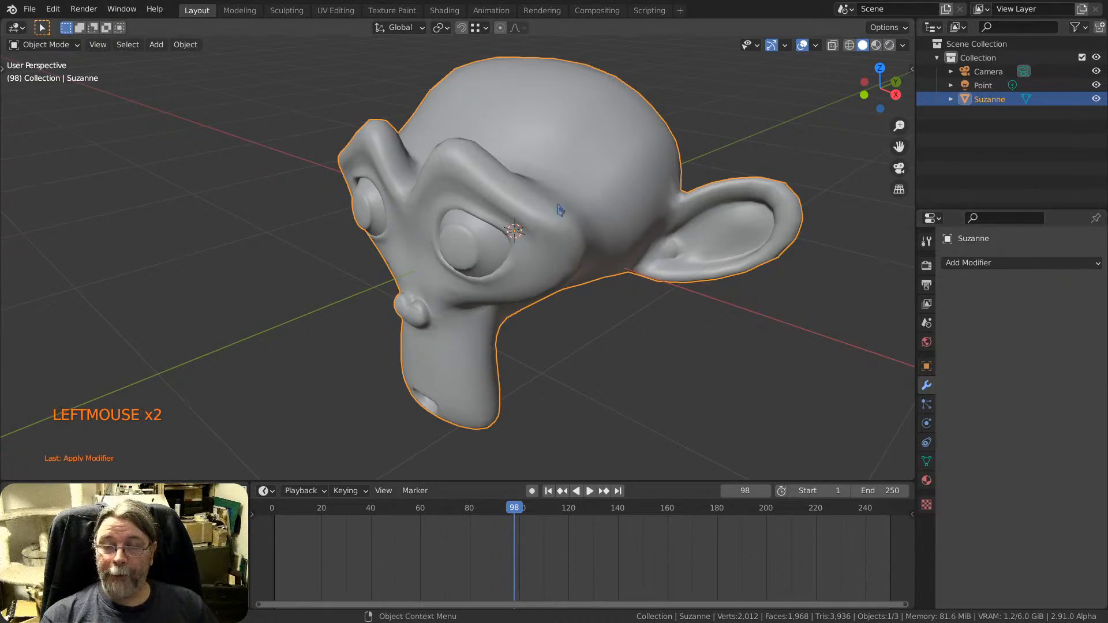
key("Tab")
middle_click_drag(559, 209, 505, 199)
scroll(577, 190, "up", 2)
scroll(630, 255, "down", 2)
scroll(539, 223, "down", 3)
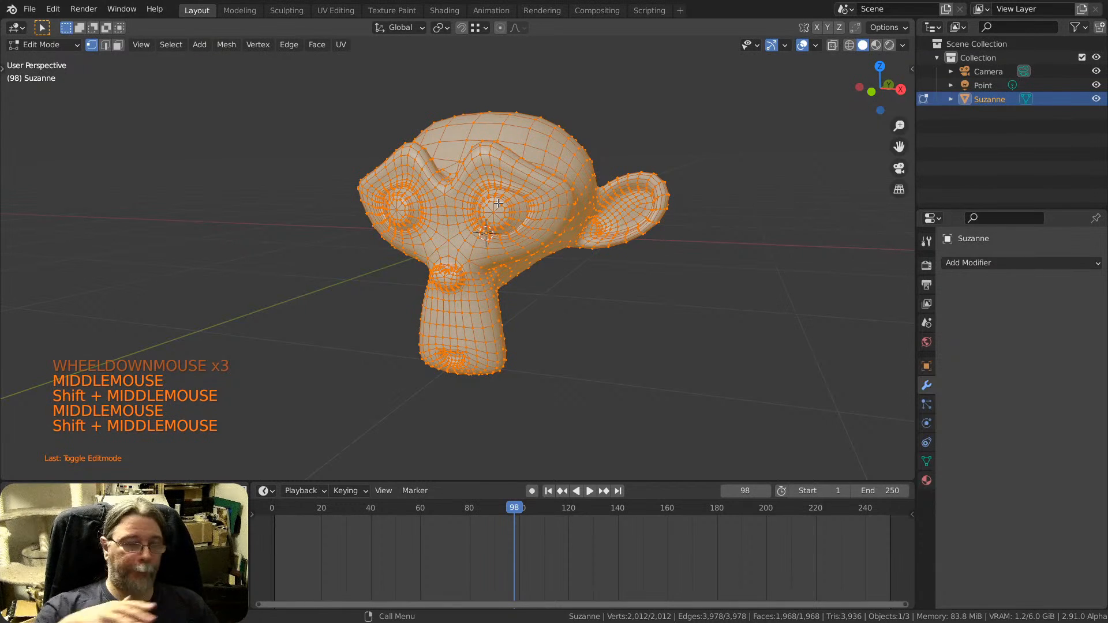
middle_click_drag(542, 177, 492, 219)
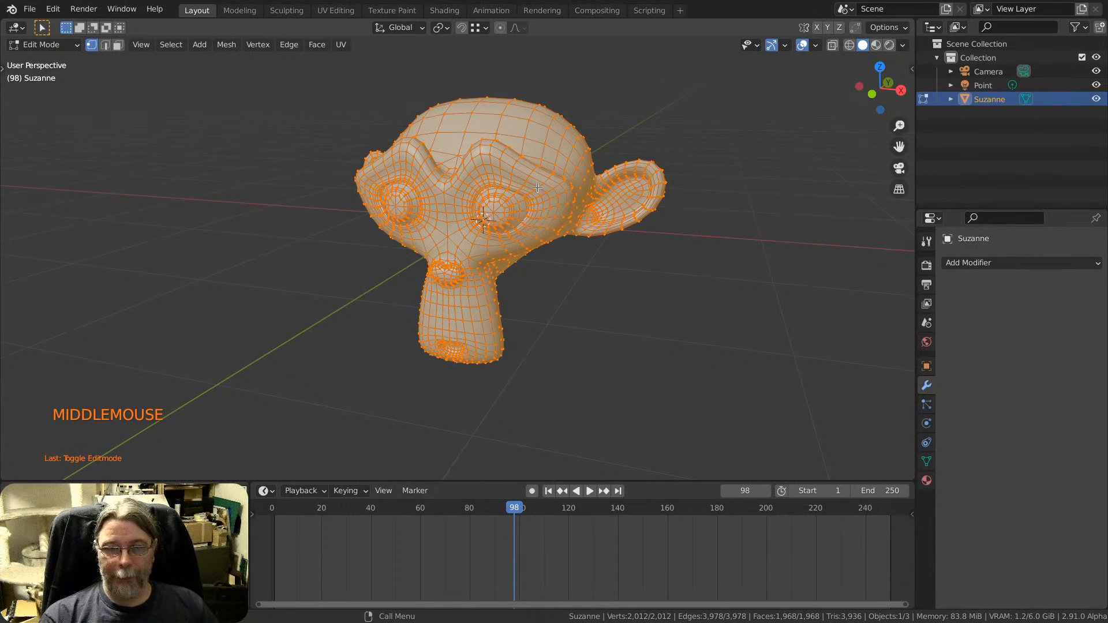
scroll(537, 187, "up", 4)
middle_click_drag(450, 155, 414, 182)
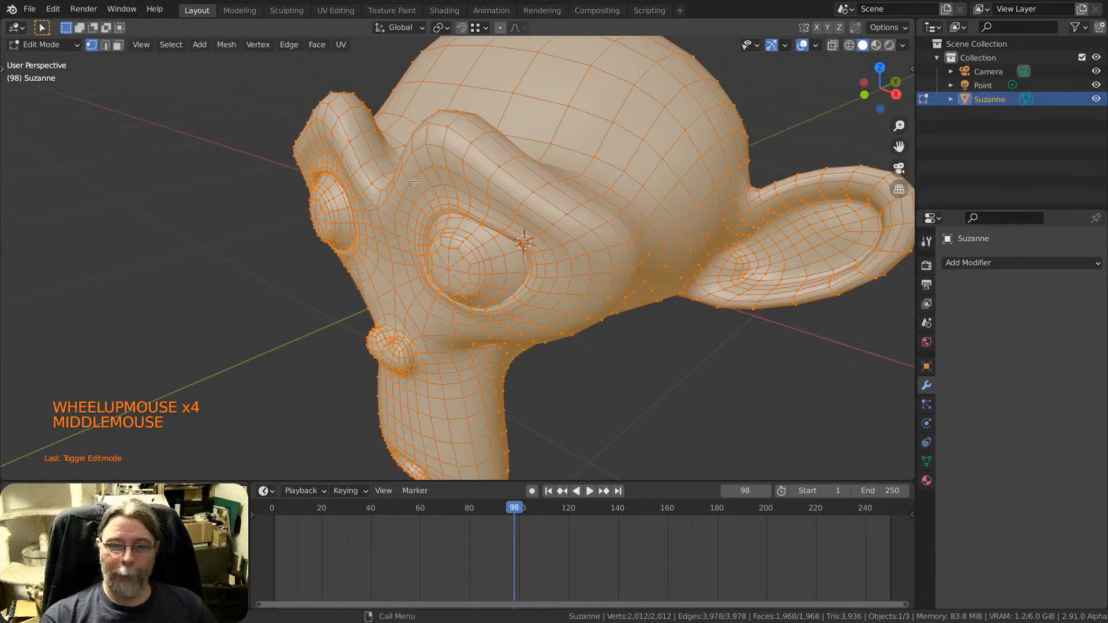
scroll(414, 182, "down", 2)
middle_click_drag(555, 196, 496, 195, "shift")
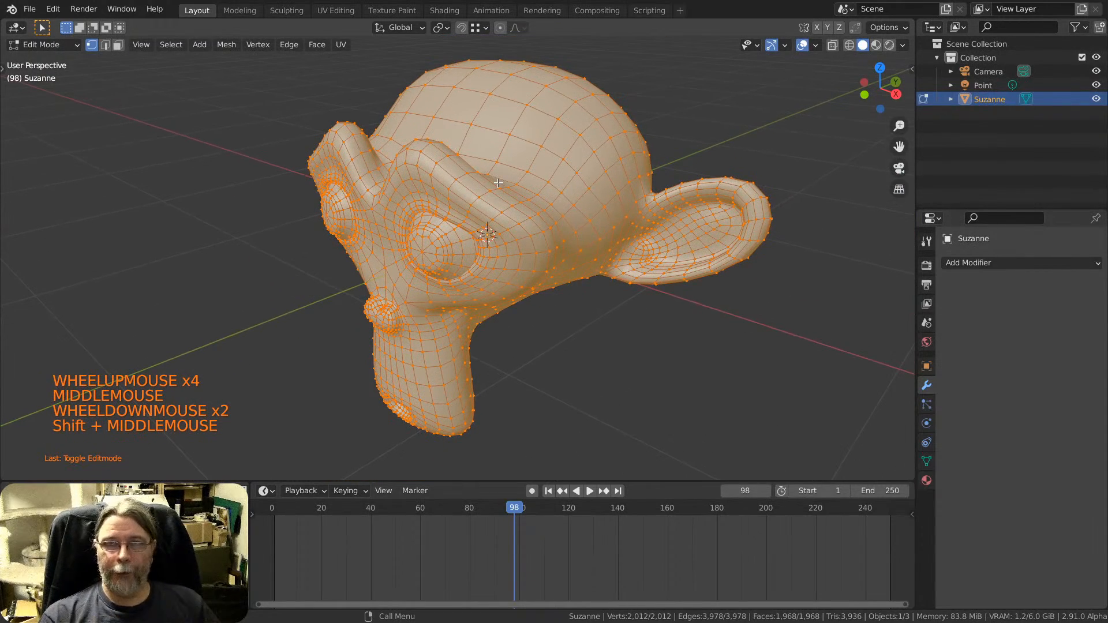
Undo applying the Catmull-Clark subdivision and check the head in Edit Mode and Object Mode.
key("ctrl+z")
key("ctrl+z")
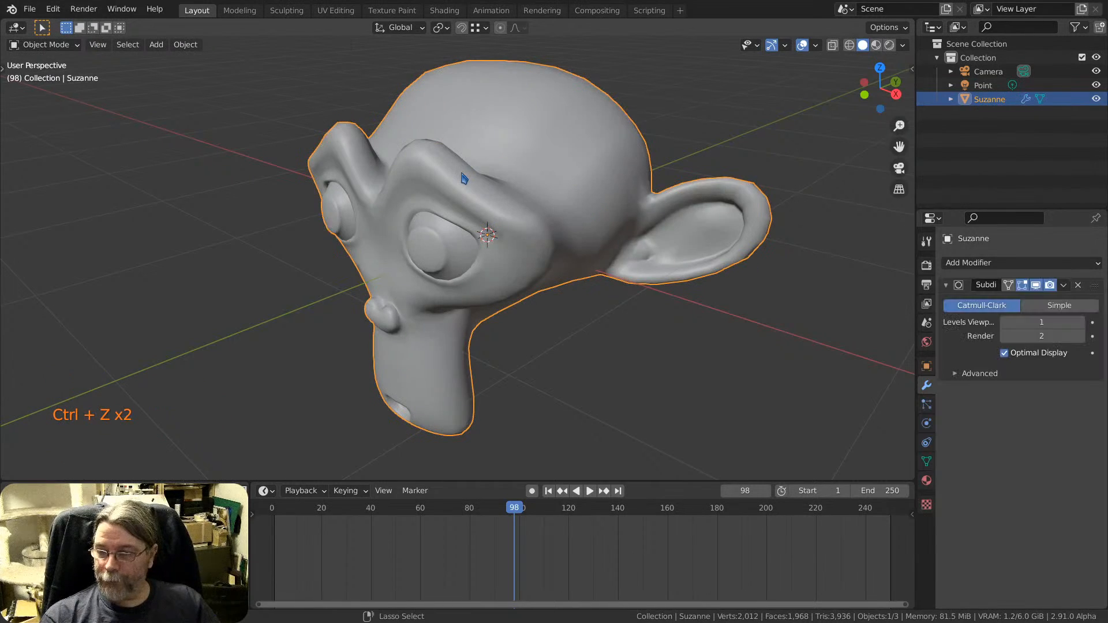
key("Tab")
key("Tab")
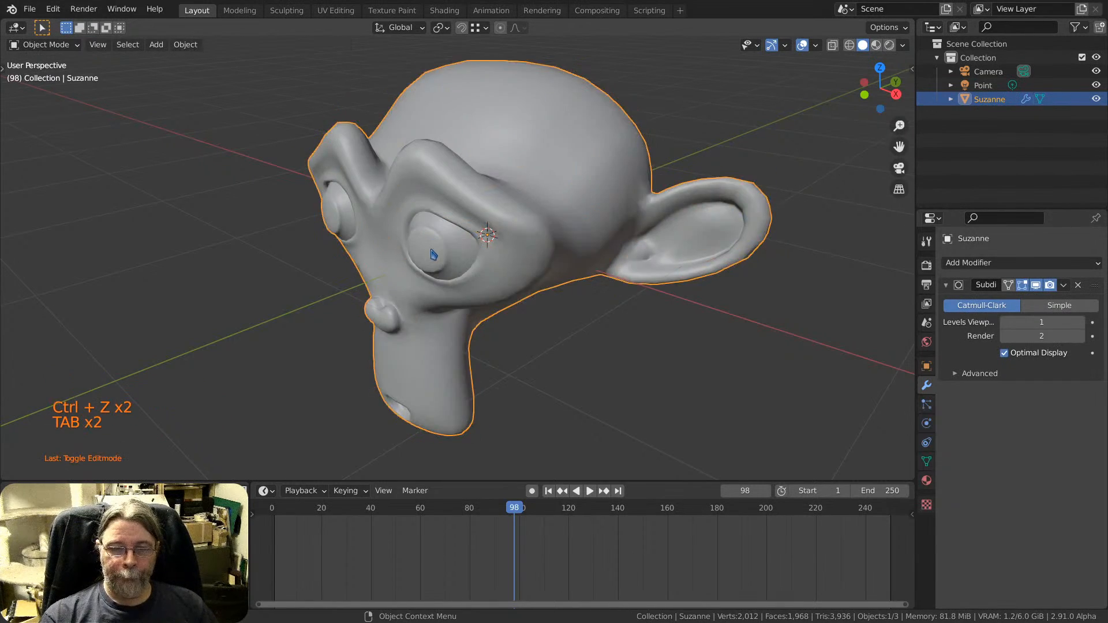
In Edit Mode, select the center vertex of both eyes and move them outward so the eyes bulge.
scroll(431, 251, "up", 3)
key("Tab")
scroll(416, 256, "up", 3)
left_click(416, 256)
middle_click_drag(254, 202, 233, 194)
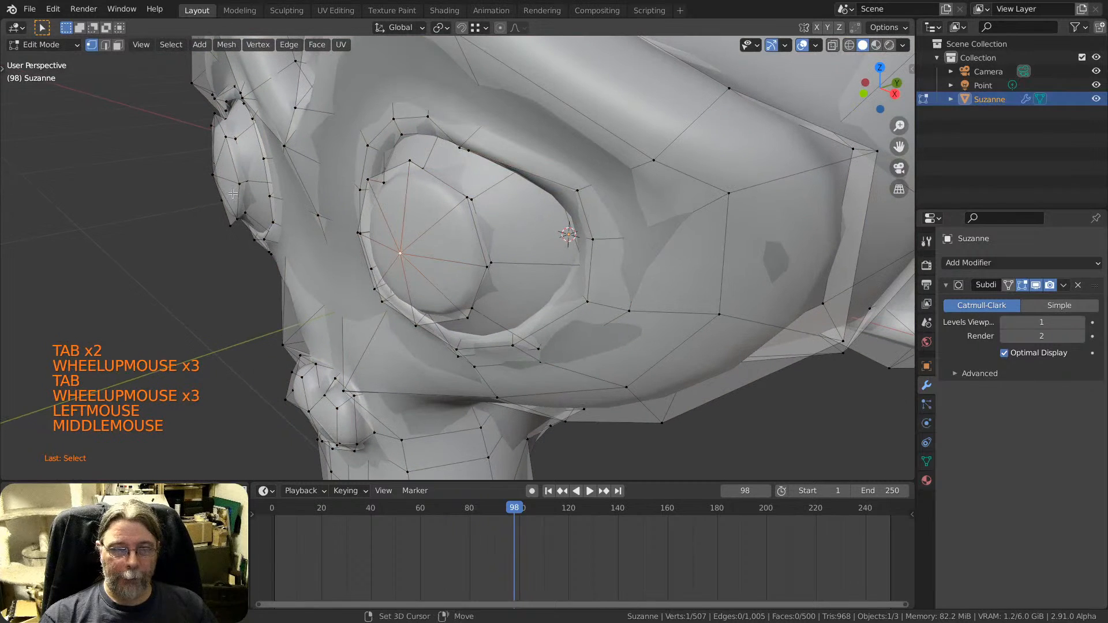
left_click(214, 179, "shift")
key("g")
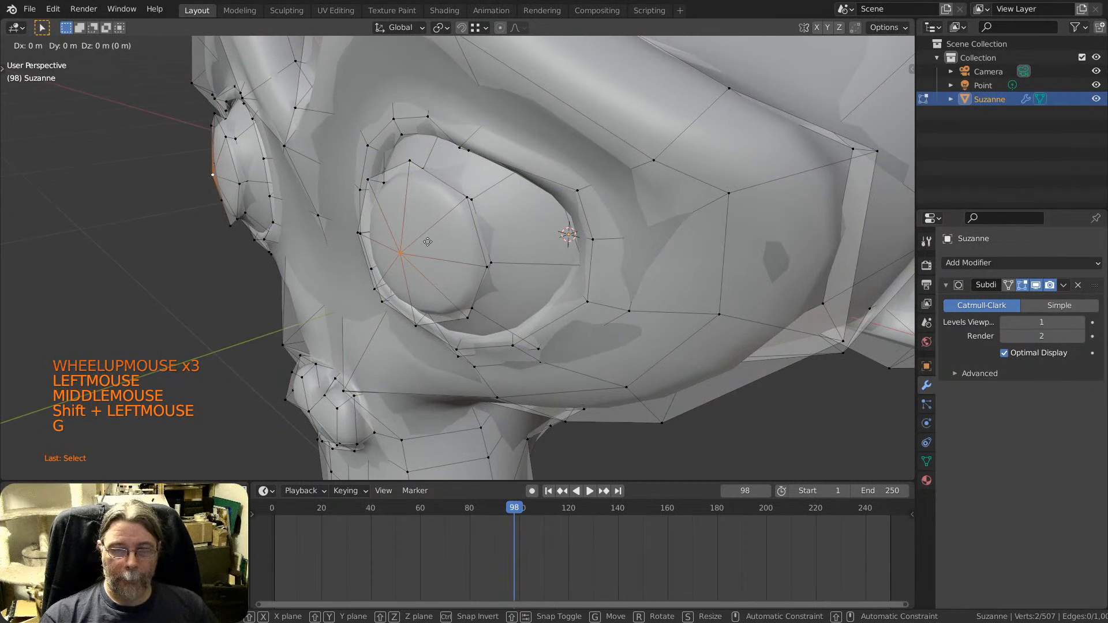
left_click(365, 261)
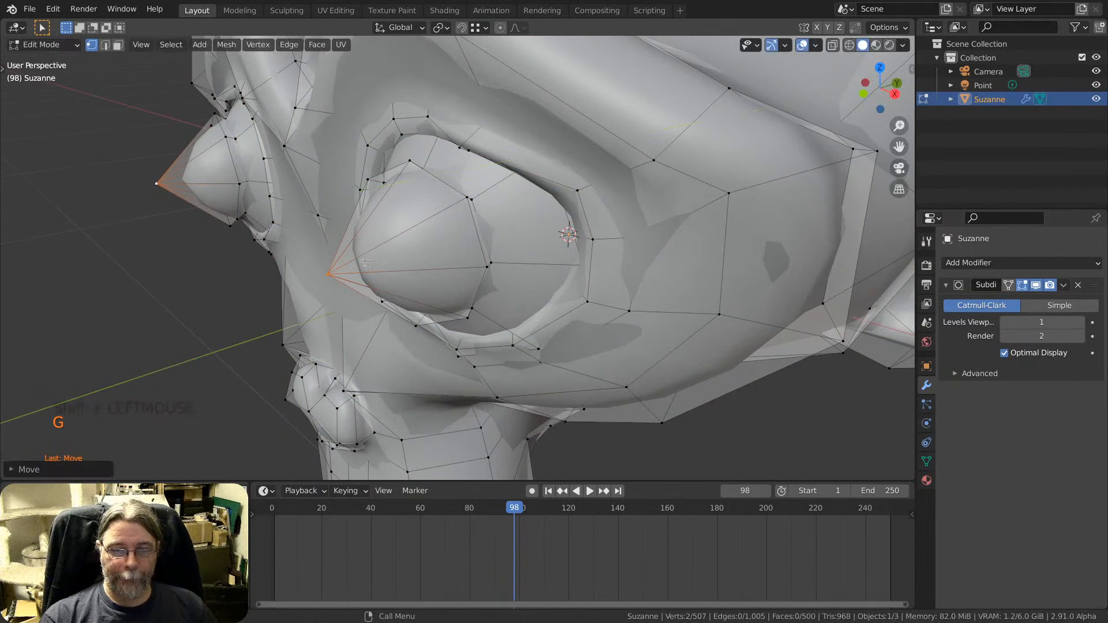
Move the top rim vertex of both pupils about -0.13 m along the global Y axis.
left_click(413, 166)
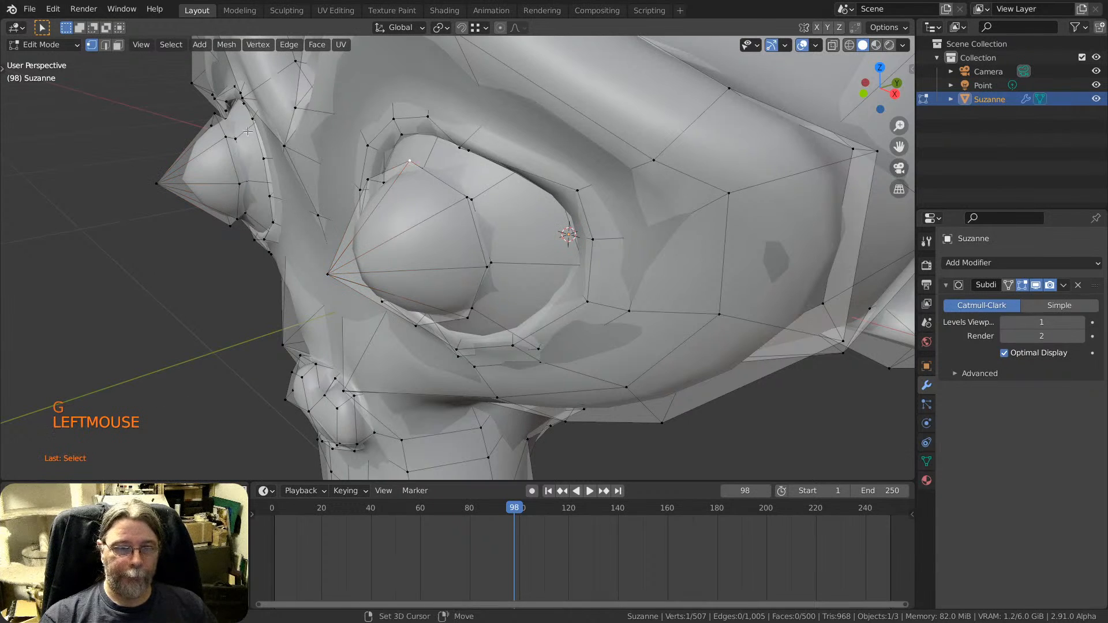
left_click(219, 123, "shift")
key("g")
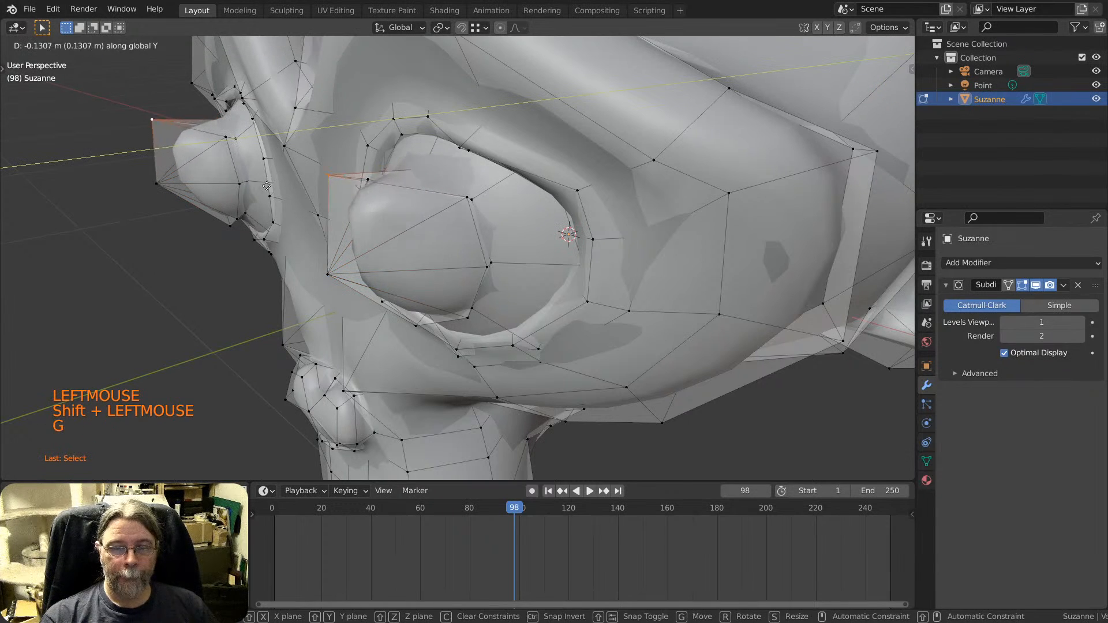
left_click(357, 173)
Select five vertices across the front of the nose and move them about -0.04 m along global Y.
middle_click_drag(358, 173, 352, 183)
left_click(324, 272)
middle_click_drag(324, 272, 314, 264)
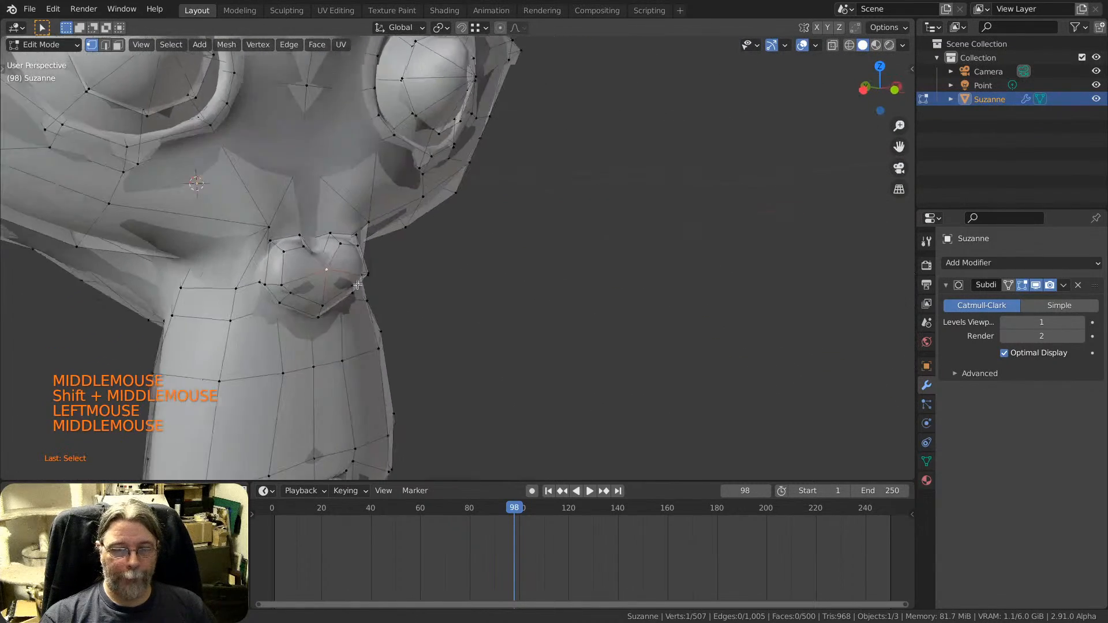
scroll(310, 261, "up", 1)
left_click(286, 248, "alt+shift")
scroll(342, 282, "up", 2)
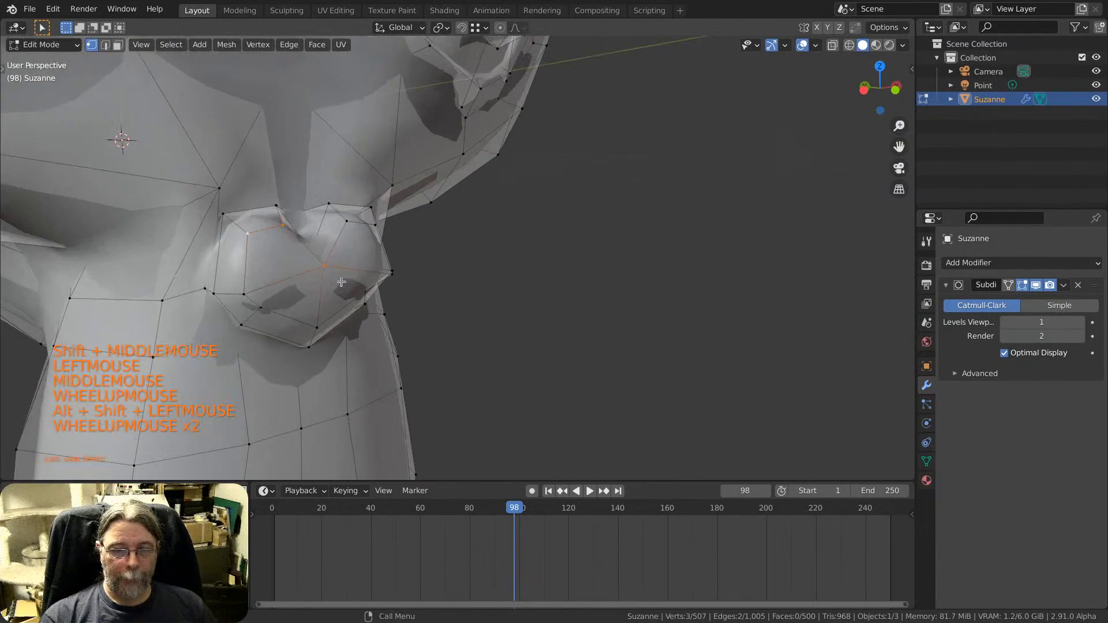
left_click(346, 222, "shift")
scroll(345, 221, "up", 1)
middle_click_drag(346, 222, 346, 253)
left_click(345, 229, "shift")
key("g")
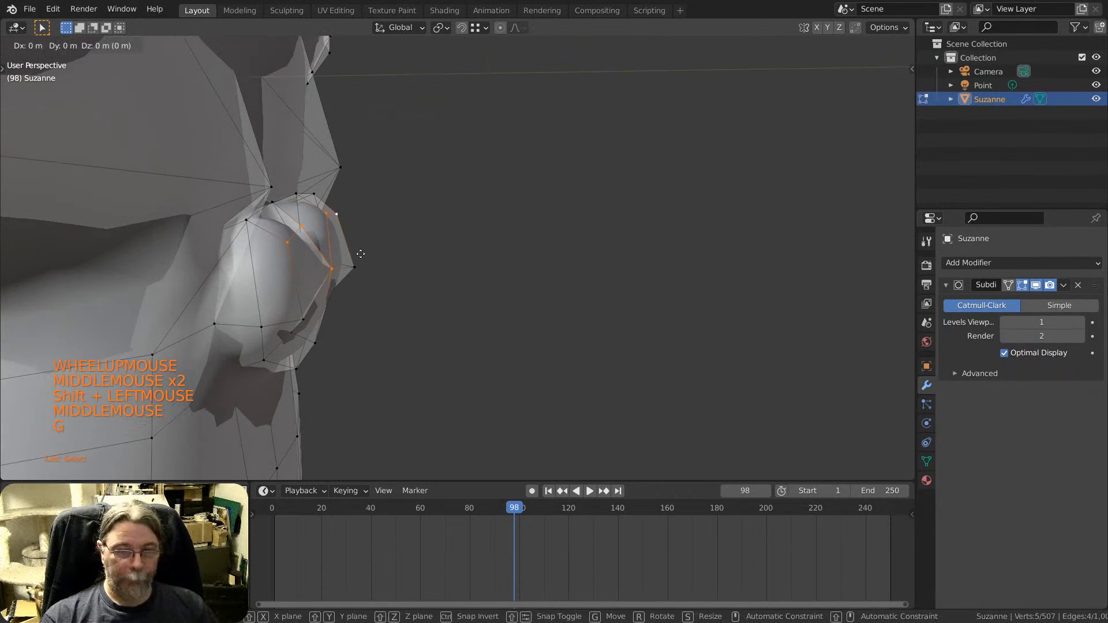
key("y")
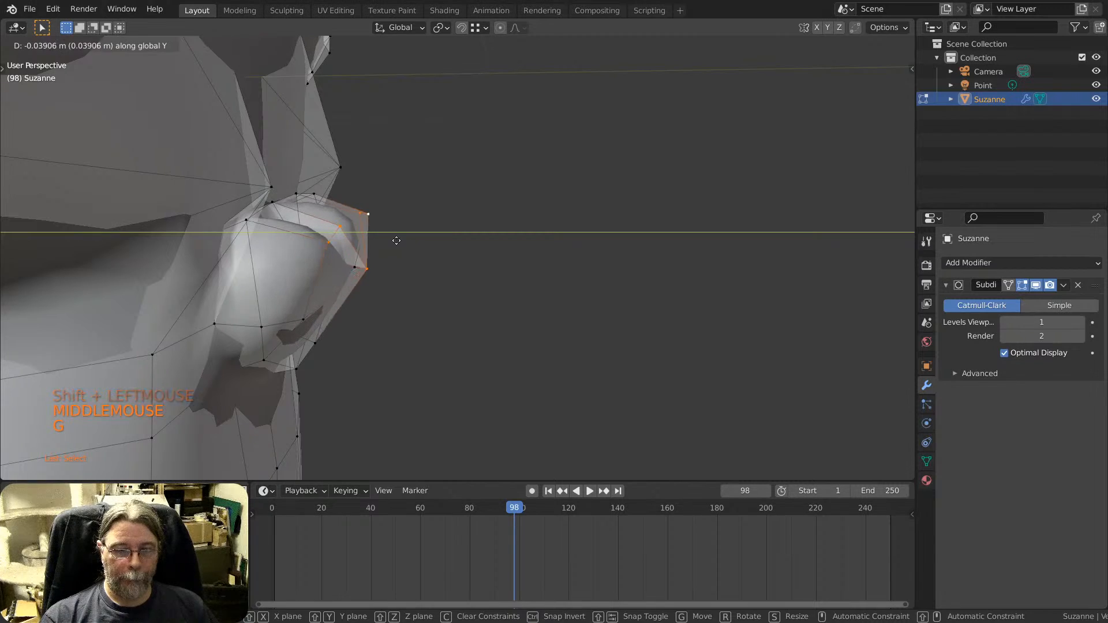
left_click(406, 239)
middle_click_drag(406, 239, 201, 243)
Return to Object Mode and examine the smoothed eyes and nose of the head from several sides.
key("Tab")
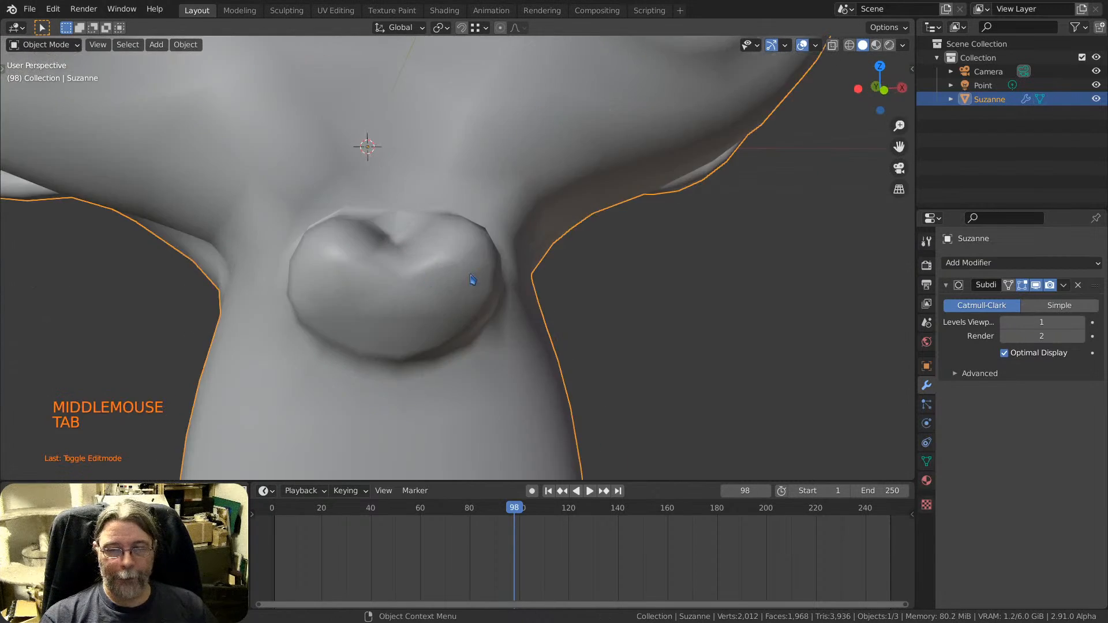
middle_click_drag(470, 280, 335, 280)
scroll(510, 276, "down", 9)
middle_click_drag(511, 280, 631, 158)
scroll(531, 279, "up", 2)
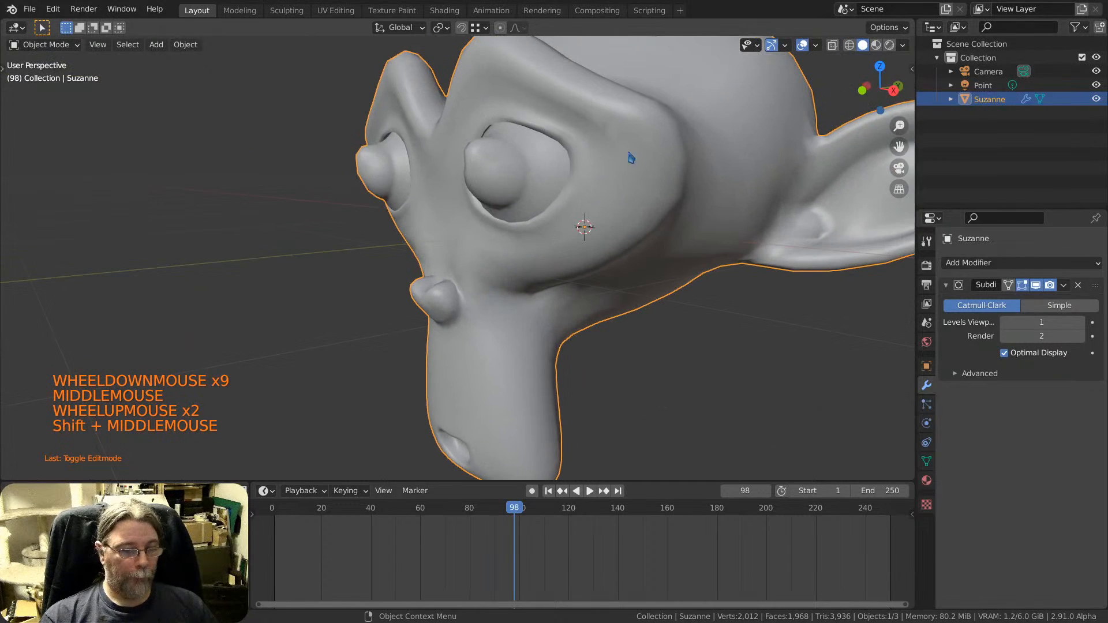
scroll(549, 216, "down", 2)
middle_click_drag(549, 215, 478, 197)
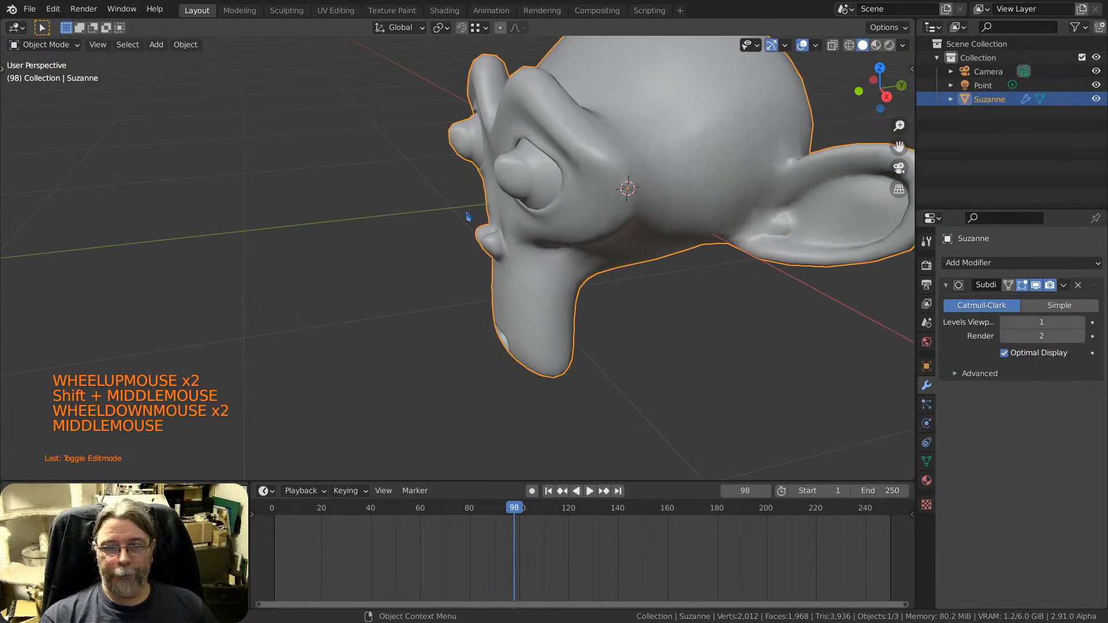
mouse_move(494, 235)
middle_mouse_down()
mouse_move(564, 240)
mouse_move(549, 218)
mouse_move(517, 253)
mouse_move(487, 248)
middle_mouse_up()
scroll(519, 247, "up", 1)
scroll(518, 247, "up", 1)
scroll(490, 224, "down", 3)
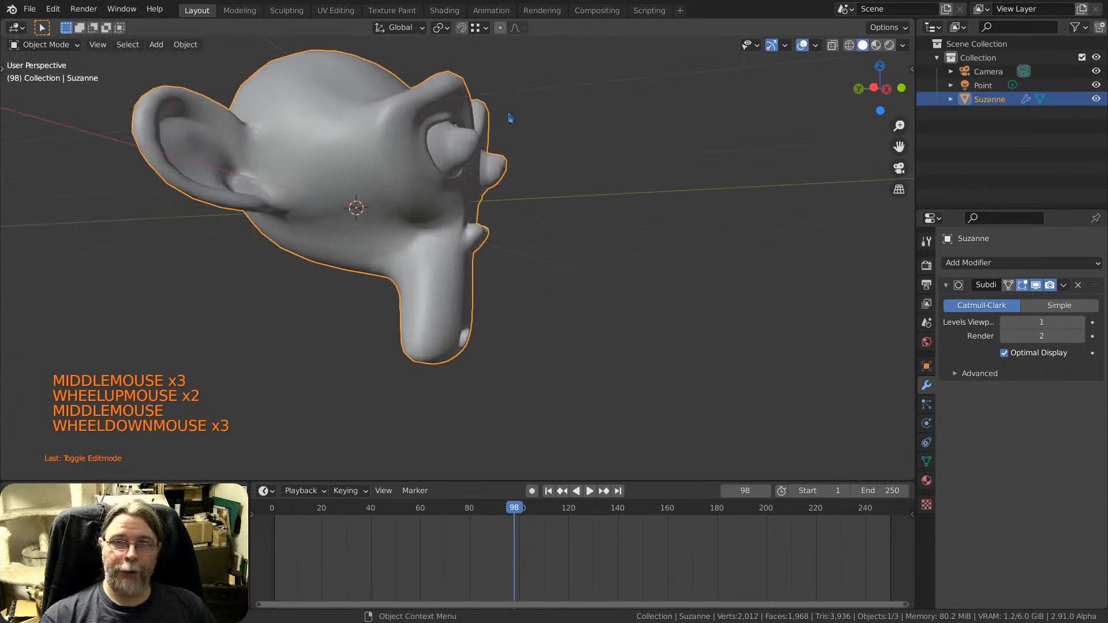
middle_click_drag(466, 193, 529, 257)
scroll(534, 237, "up", 1)
scroll(534, 238, "up", 1)
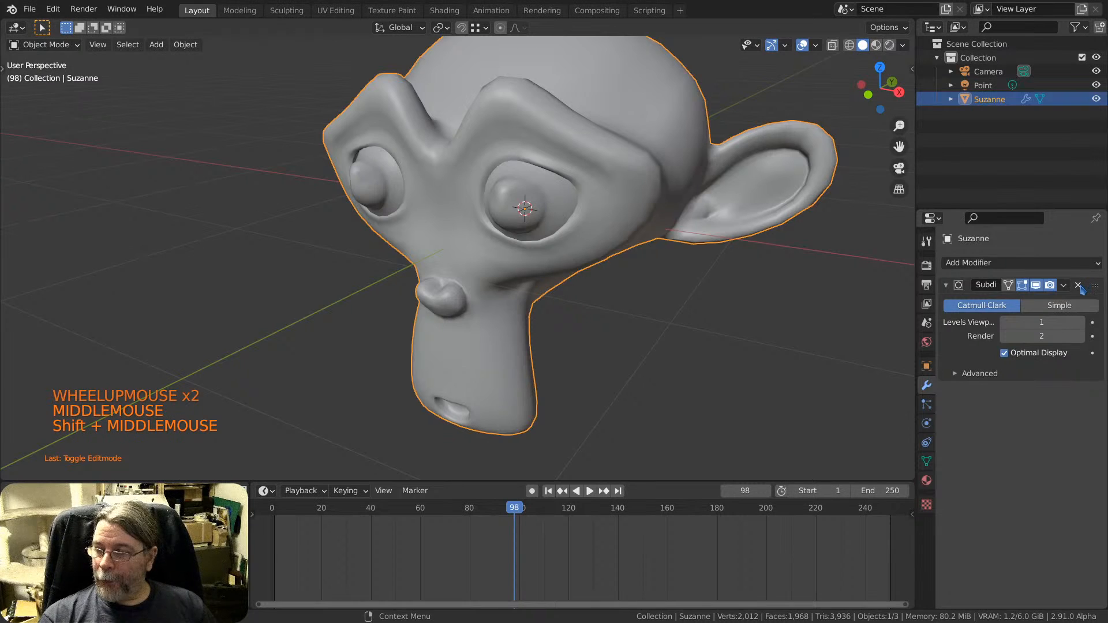
Remove the Subdivision Surface modifier from the monkey head.
left_click(1079, 285)
scroll(507, 248, "down", 4)
middle_click_drag(537, 265, 565, 234, "shift")
scroll(566, 233, "up", 1)
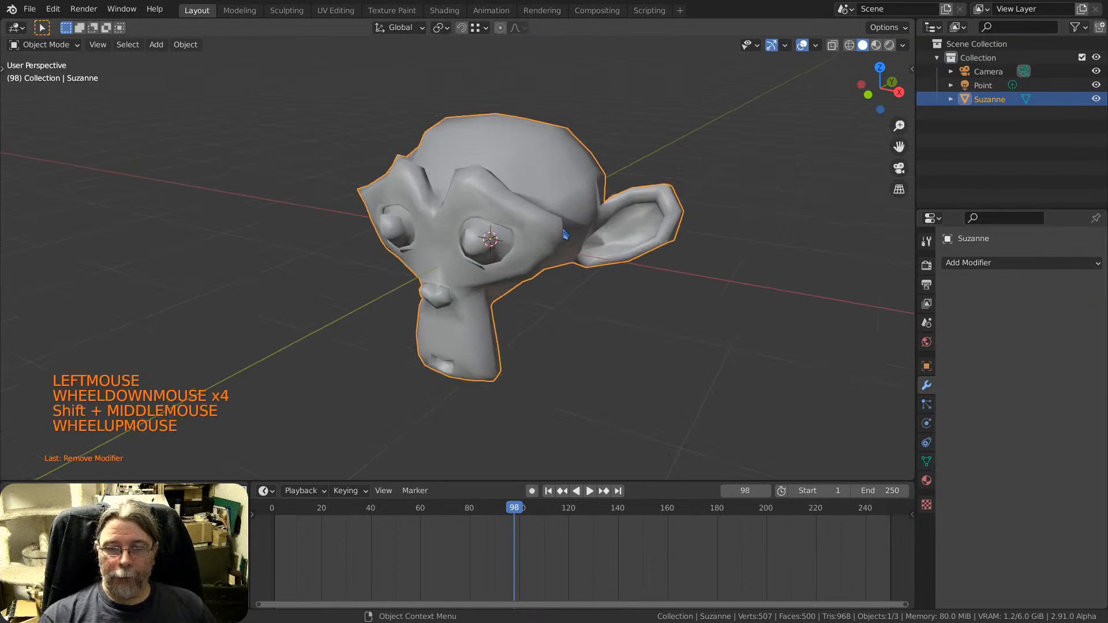
scroll(566, 234, "up", 2)
Try the Displace modifier on the monkey head.
left_click(988, 263)
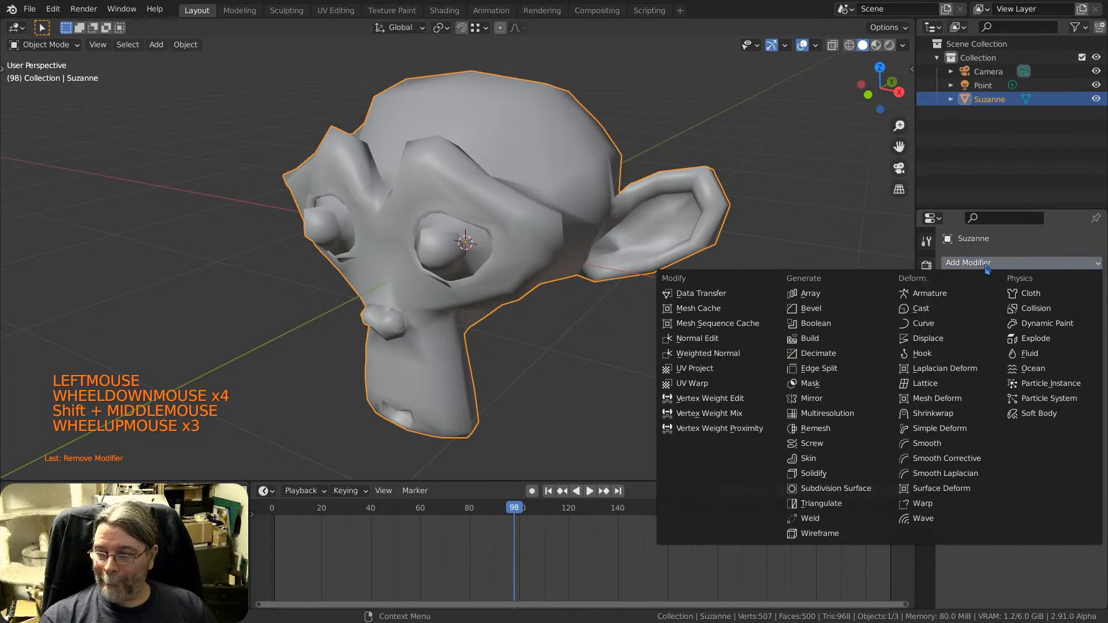
left_click(928, 339)
scroll(488, 246, "down", 4)
scroll(488, 246, "down", 2)
mouse_move(478, 240)
middle_mouse_down()
mouse_move(507, 271)
mouse_move(475, 238)
middle_mouse_up()
Delete the monkey head and add a plane mesh in its place.
key("x")
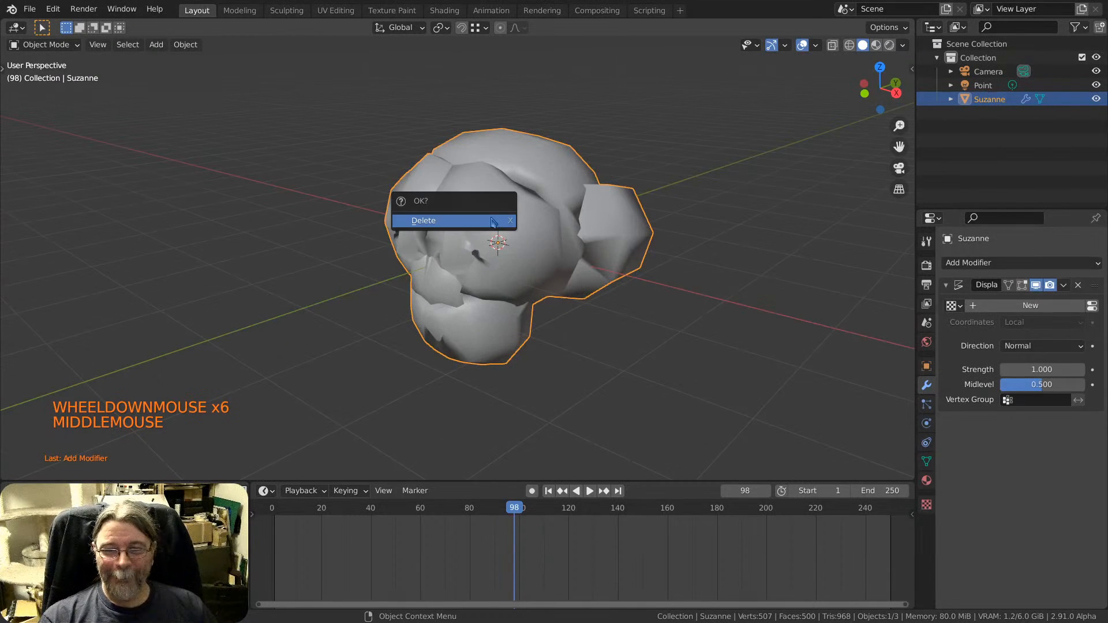
left_click(495, 226)
key("shift+a")
mouse_move(513, 247)
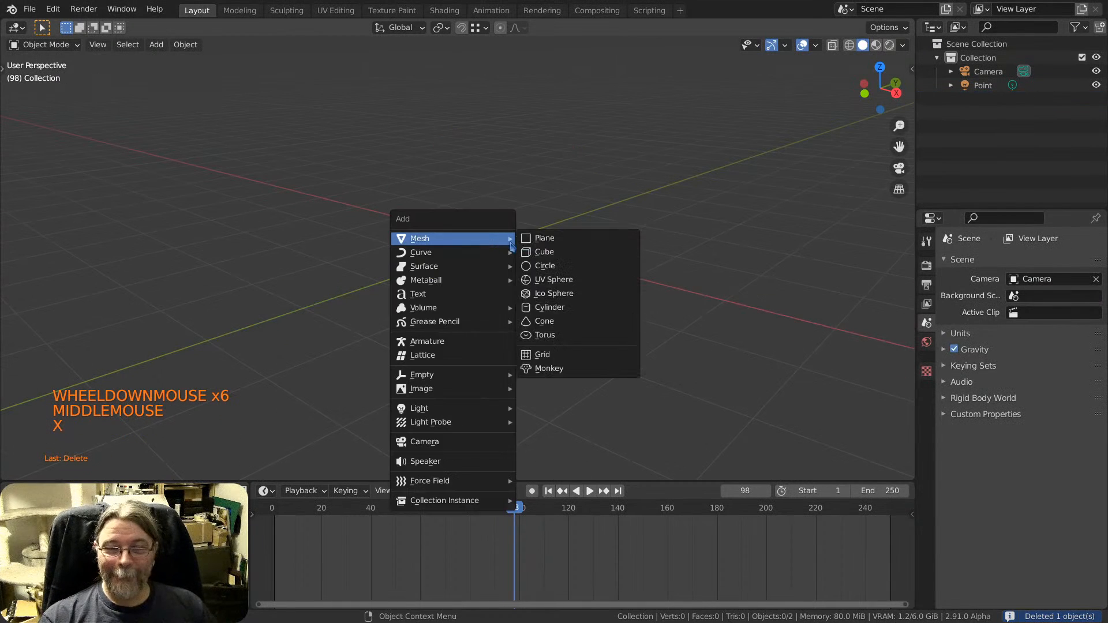
left_click(545, 238)
Scale the plane up to between four and five times its size and shade it smooth.
middle_click_drag(497, 244, 497, 274)
key("s")
key("s")
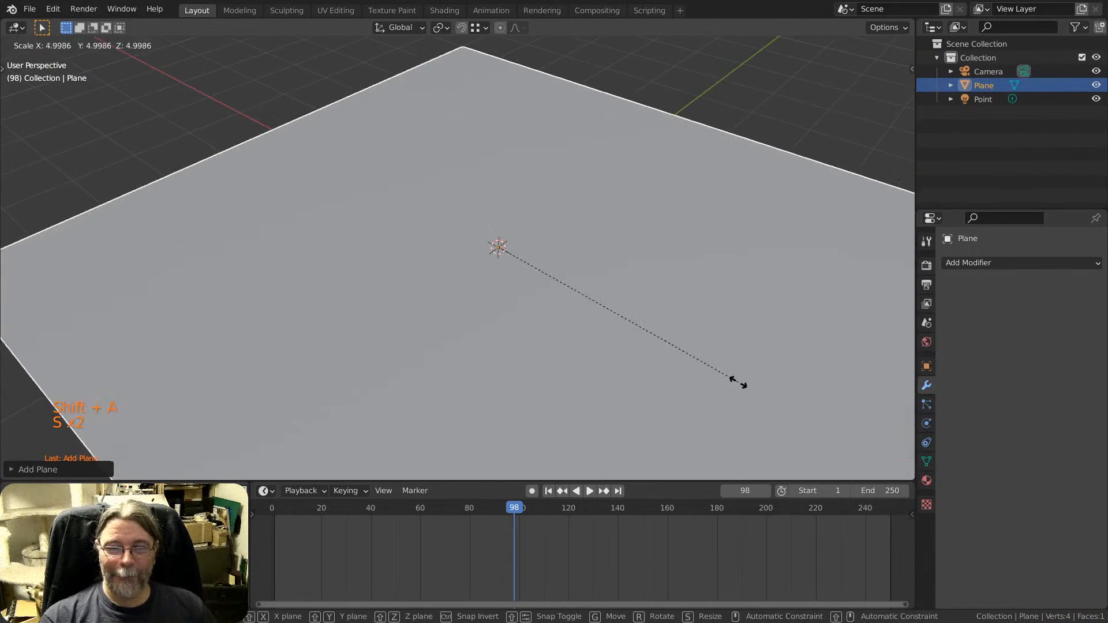
left_click(705, 361)
scroll(566, 277, "down", 3)
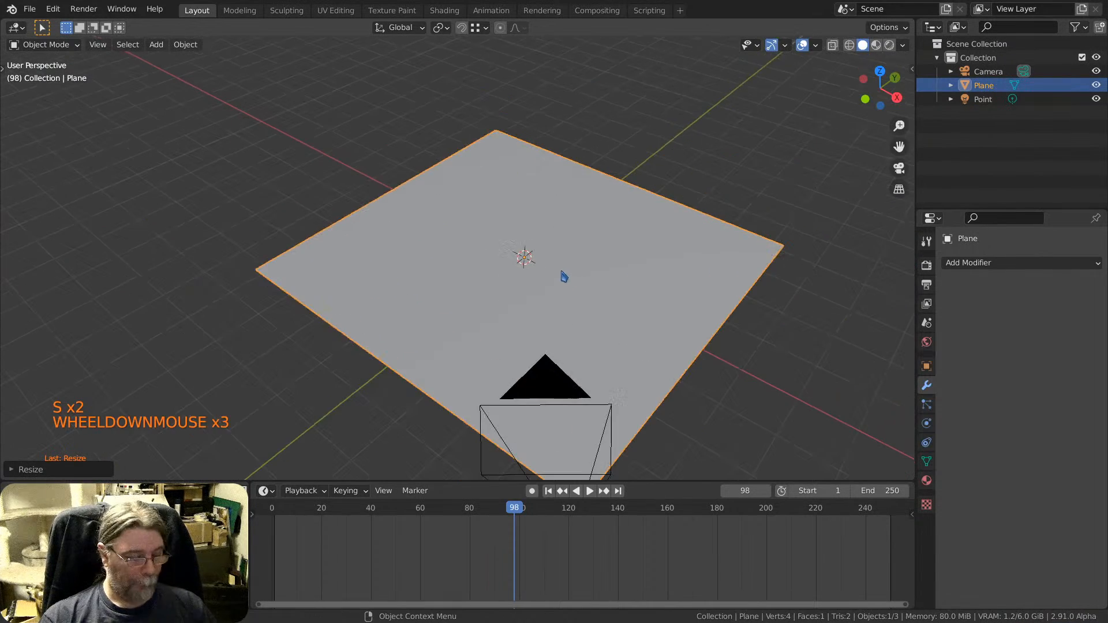
middle_click_drag(564, 275, 475, 235, "shift")
right_click(486, 207)
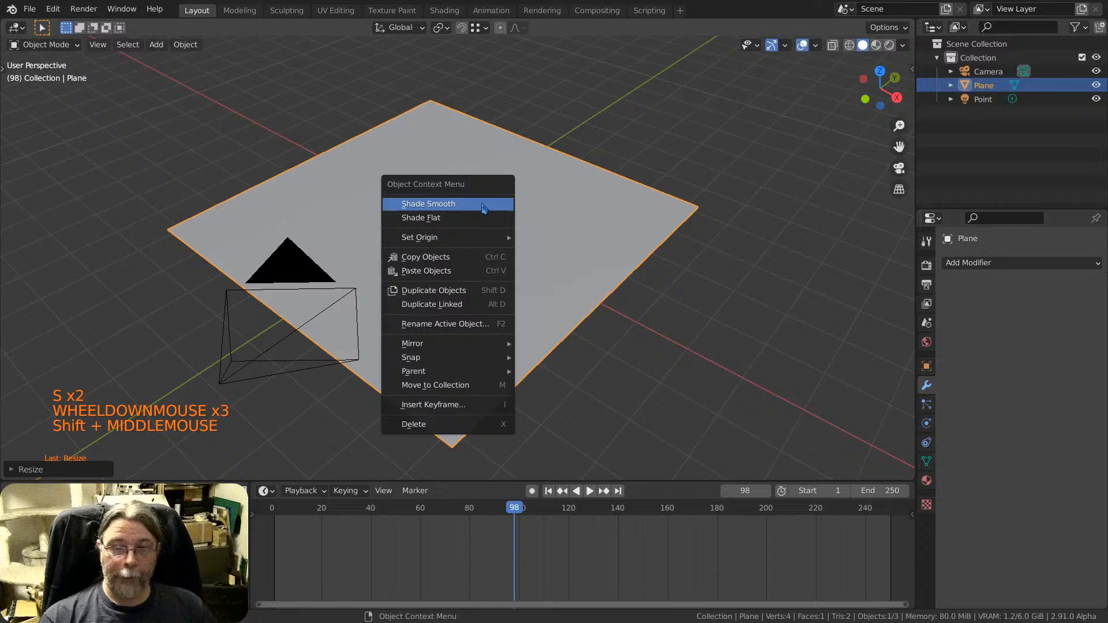
left_click(451, 211)
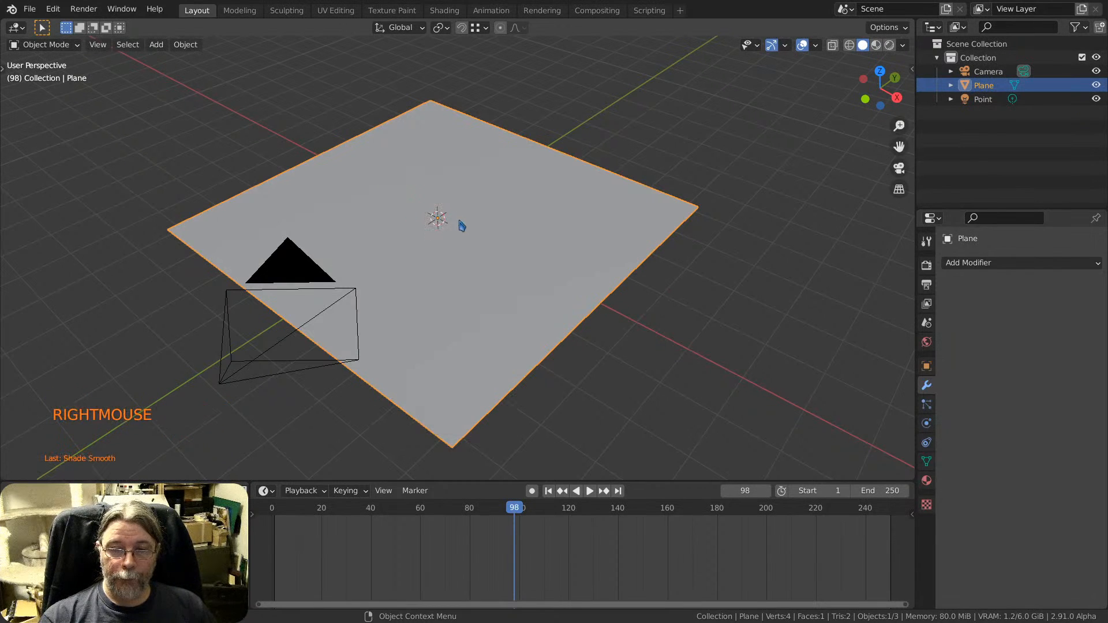
Subdivide the whole plane in Edit Mode with 100 cuts.
key("Tab")
right_click(446, 199)
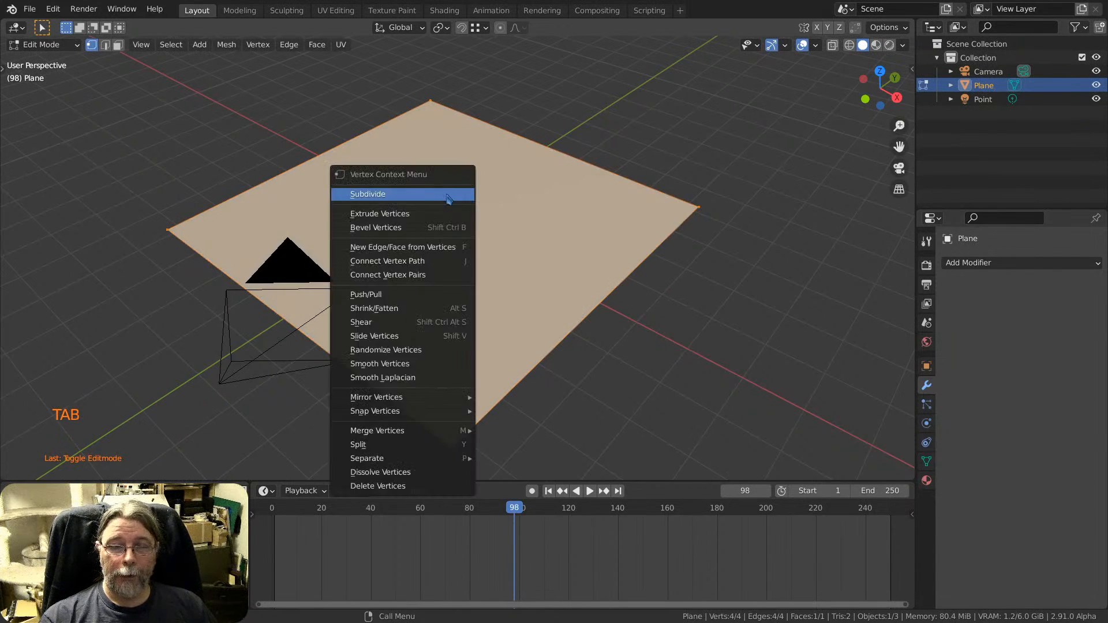
left_click(419, 197)
left_click(35, 468)
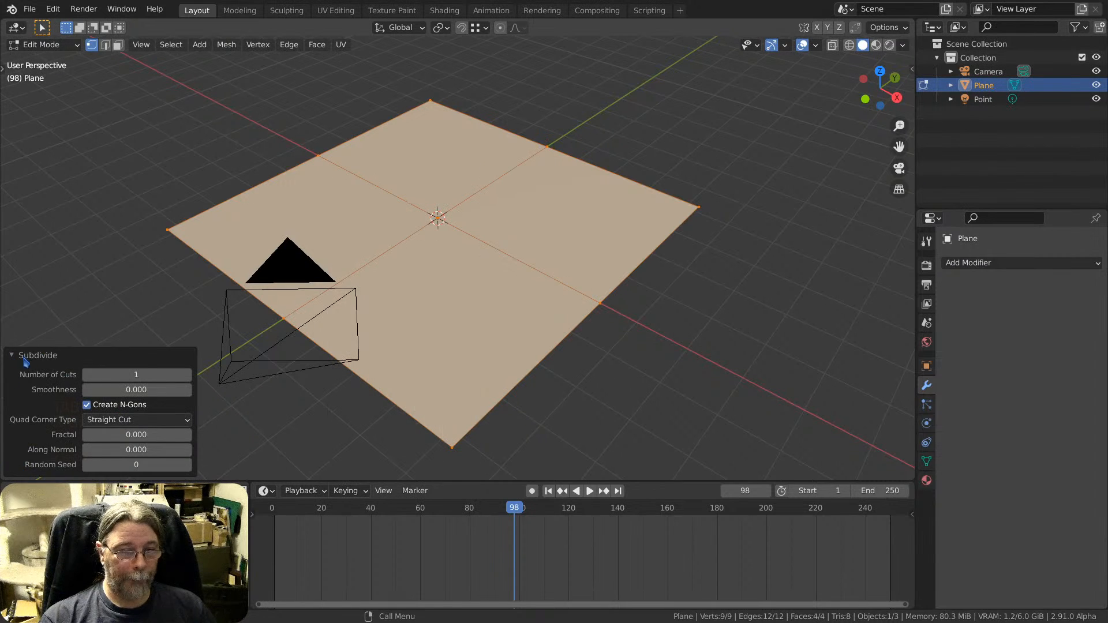
left_click_drag(114, 376, 156, 375)
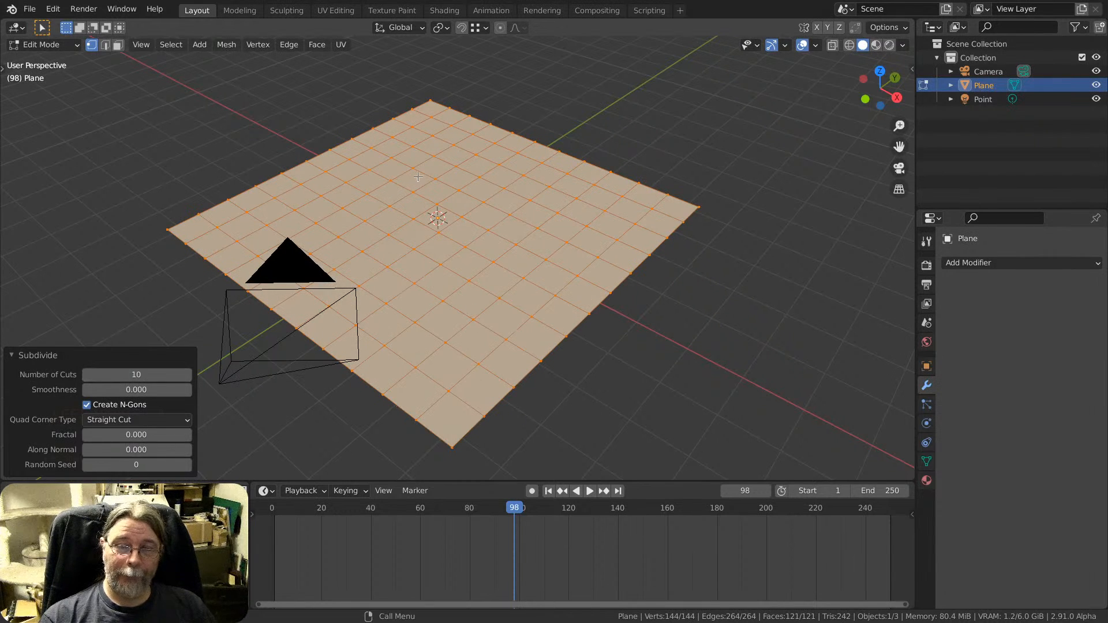
left_click(147, 373)
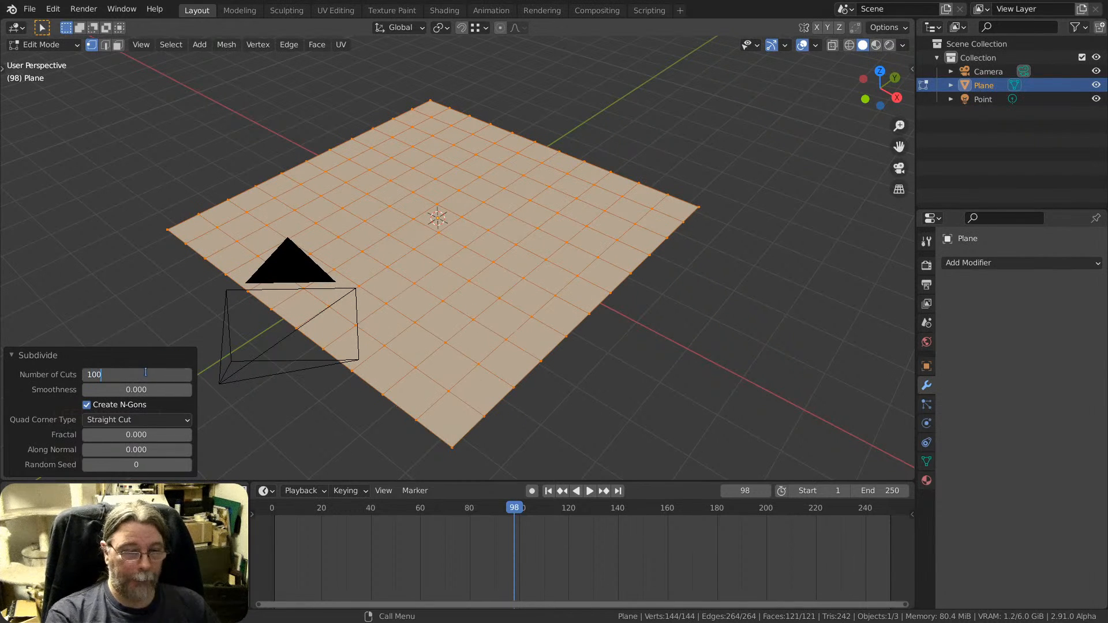
type("100")
key("Return")
scroll(420, 254, "up", 8)
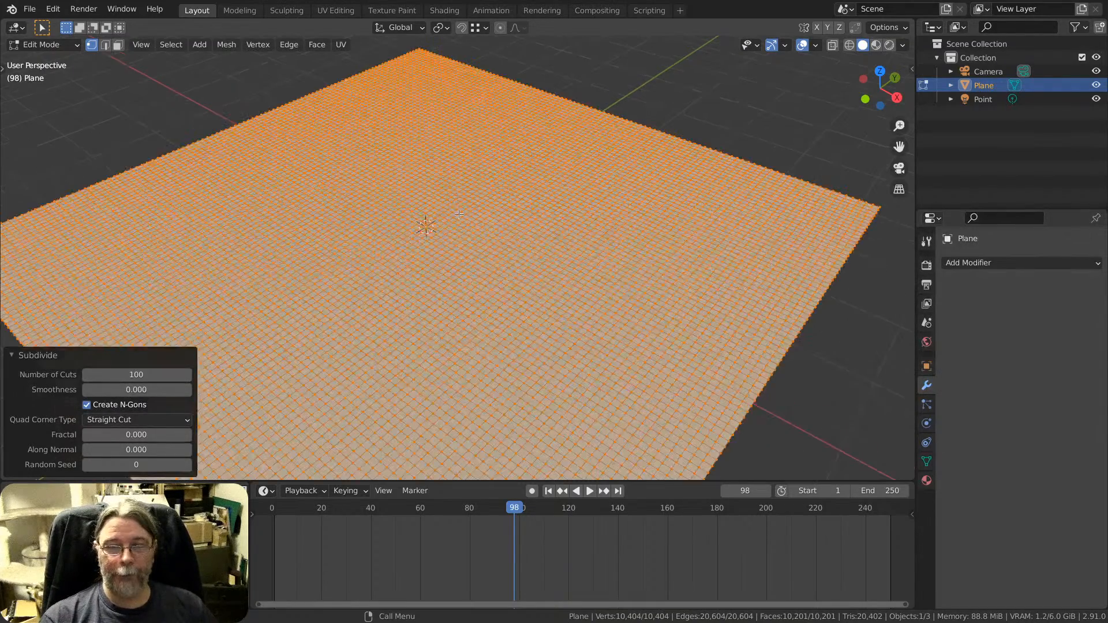
Compare the subdivided plane in Object Mode and Edit Mode, ending in Edit Mode.
middle_click_drag(420, 254, 459, 236)
scroll(470, 234, "down", 2)
key("Tab")
middle_click_drag(459, 235, 550, 171)
scroll(456, 196, "up", 2)
key("Tab")
scroll(563, 143, "down", 1)
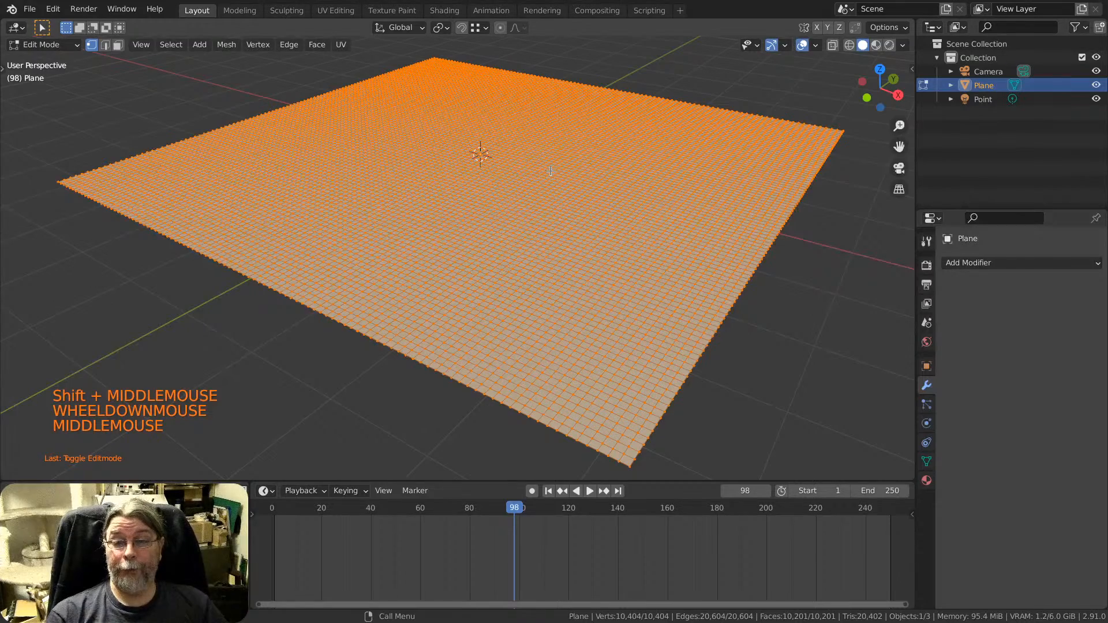
Add a Displace modifier to the subdivided plane.
left_click(982, 263)
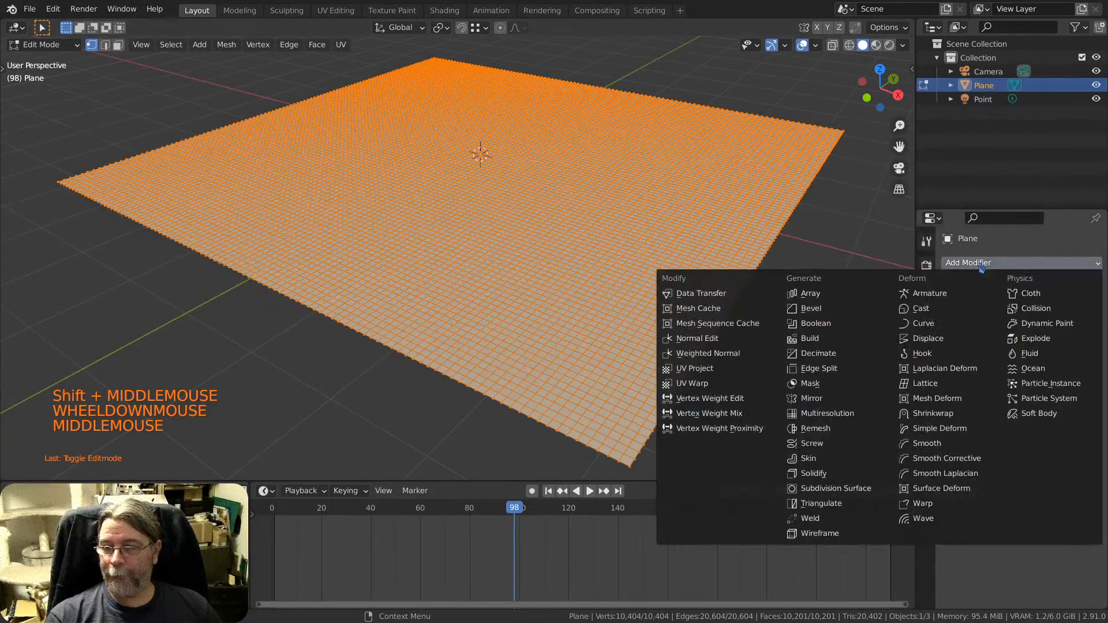
left_click(935, 341)
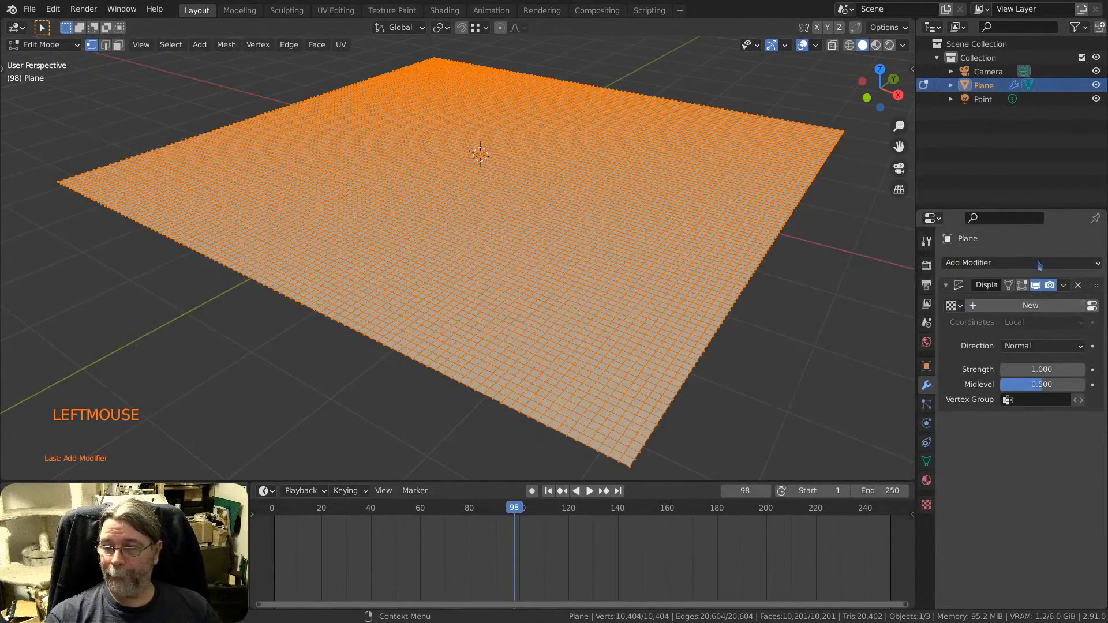
scroll(468, 149, "down", 1)
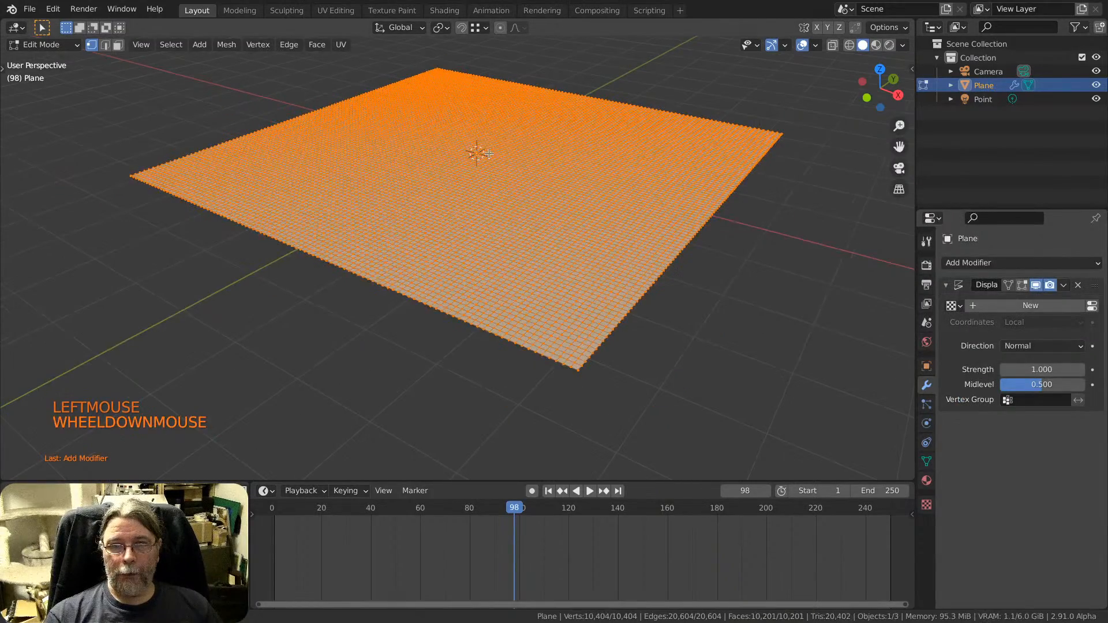
middle_click_drag(485, 153, 514, 172)
scroll(469, 185, "up", 2)
scroll(486, 160, "down", 1)
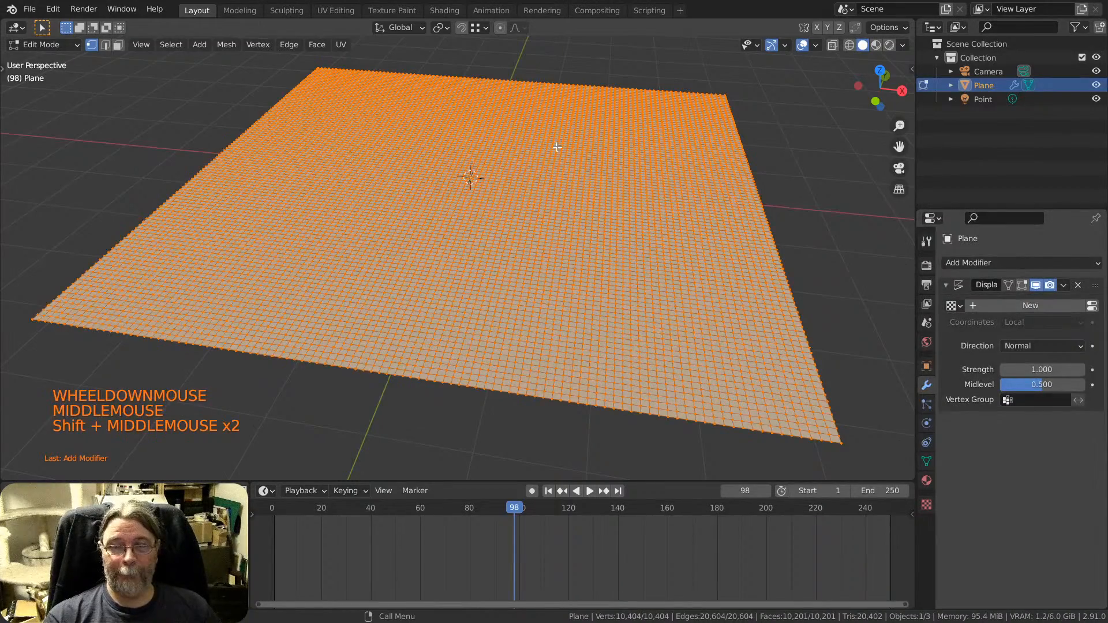
middle_click_drag(468, 178, 515, 229)
scroll(458, 189, "up", 2)
scroll(407, 165, "down", 3)
scroll(454, 212, "up", 1)
scroll(530, 233, "up", 2)
scroll(530, 232, "down", 2)
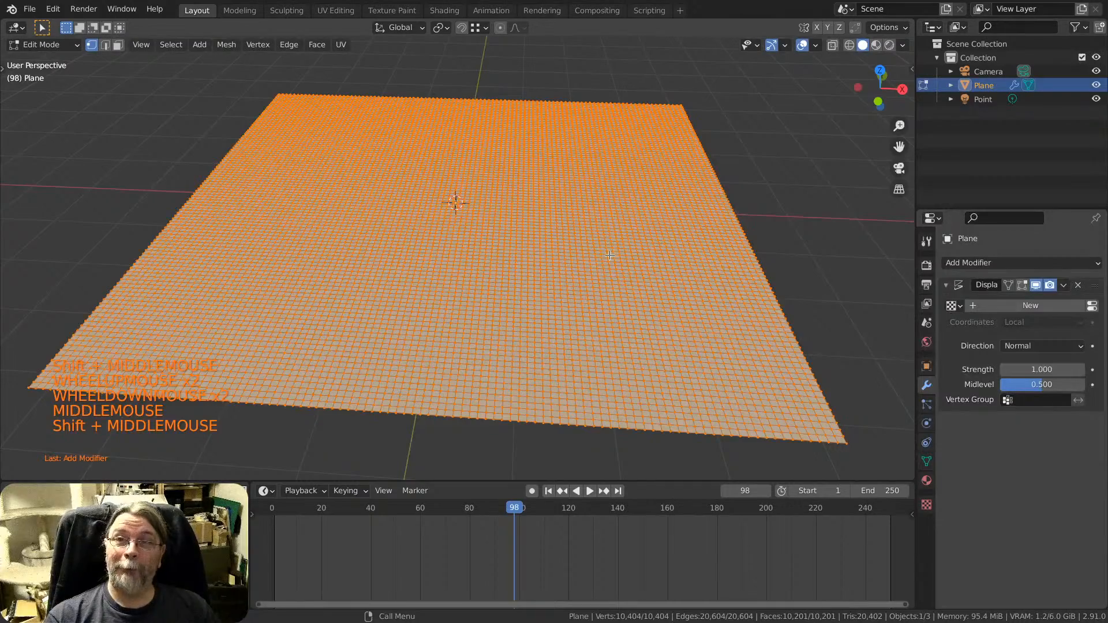
Create a new texture for the plane's Displace modifier and name it Noise.
middle_click_drag(549, 230, 528, 211, "shift")
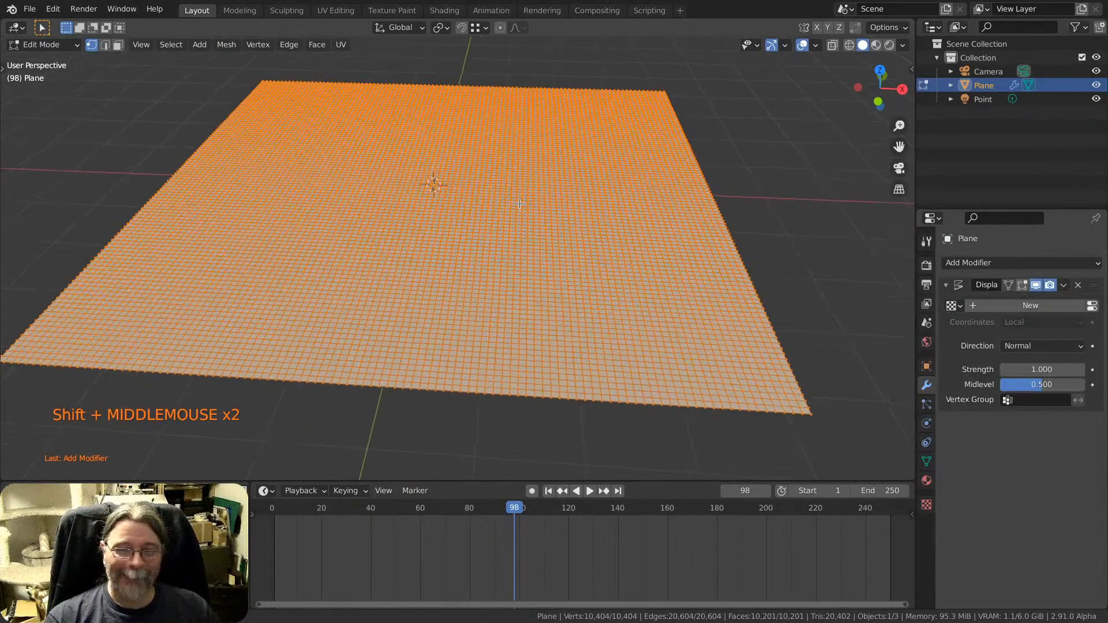
left_click(960, 307)
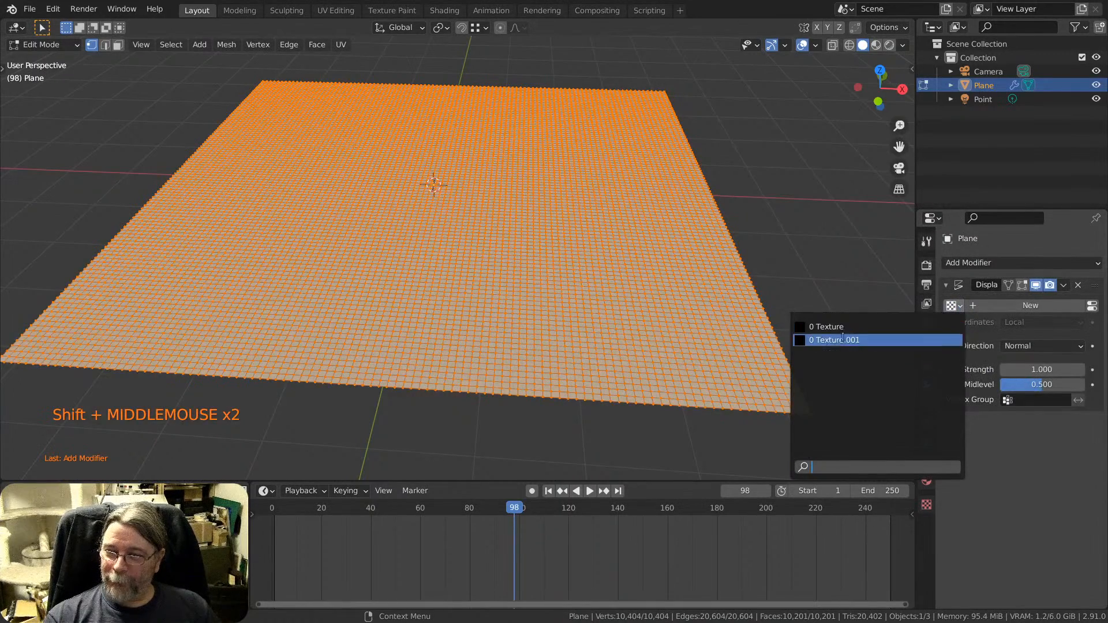
left_click(1001, 306)
double_click(1001, 309)
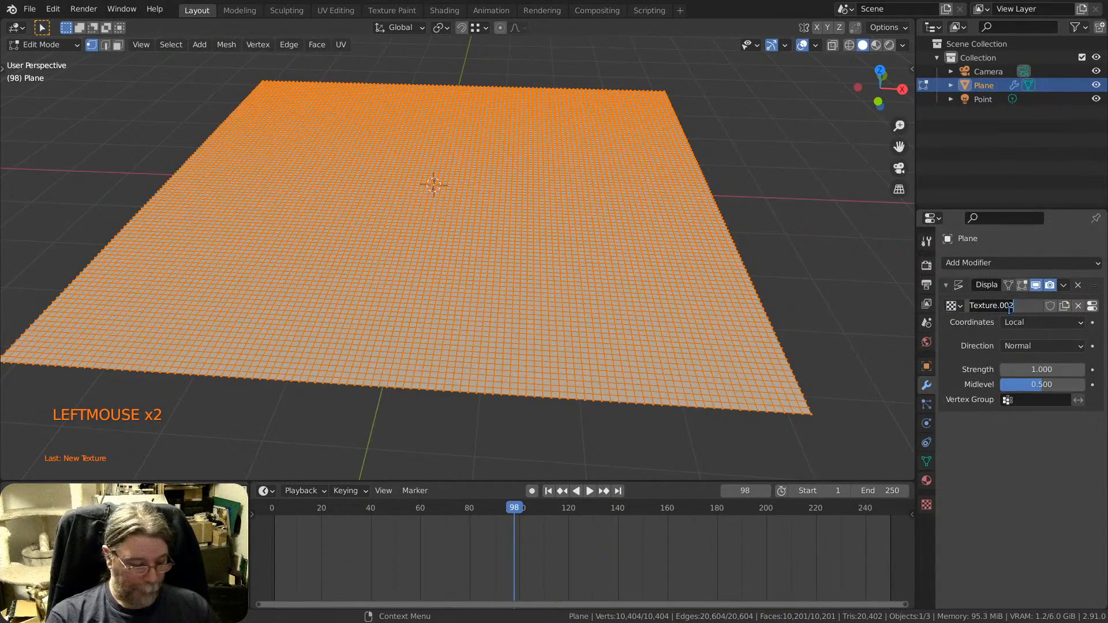
type("Noise")
left_click(1011, 314)
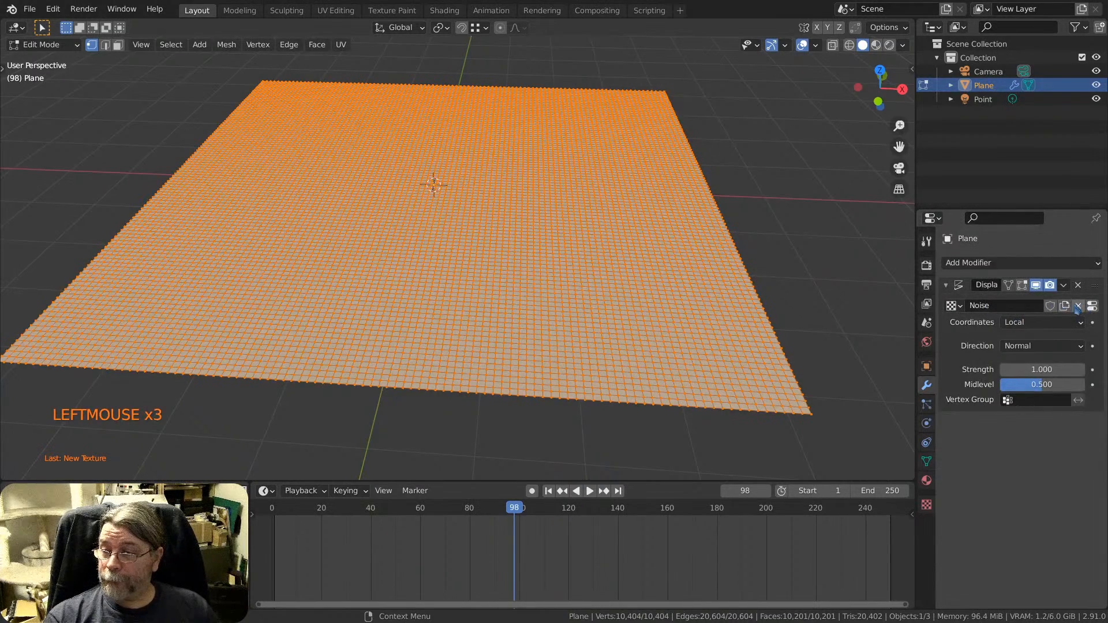
Examine where the Noise texture appears in the modifier and texture properties, along with the list of existing textures.
left_click(953, 307)
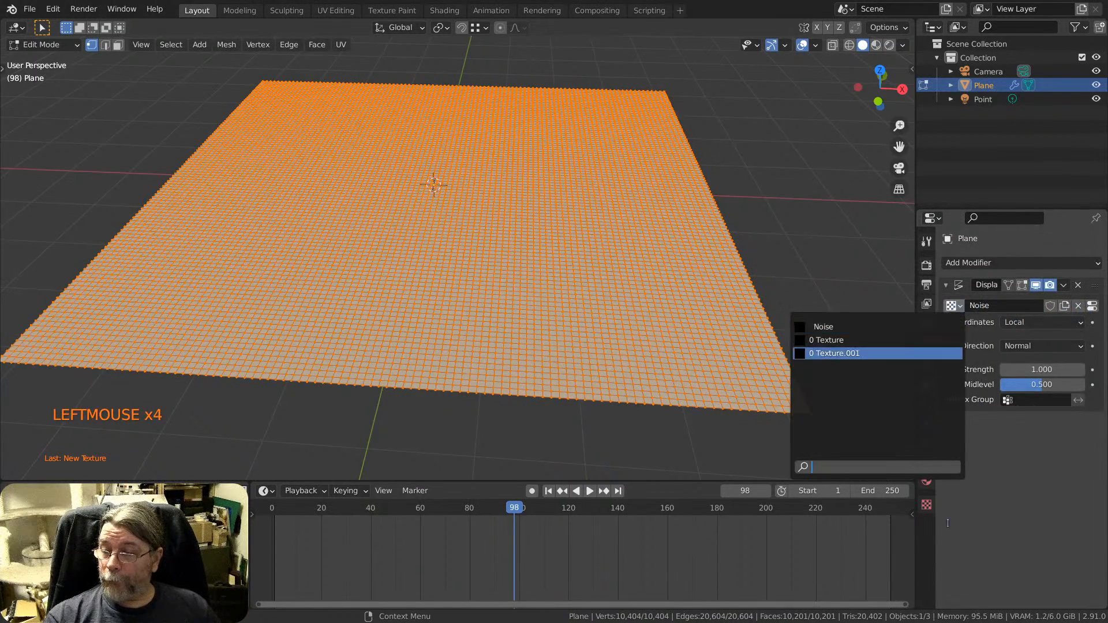
left_click(927, 506)
left_click(1002, 305)
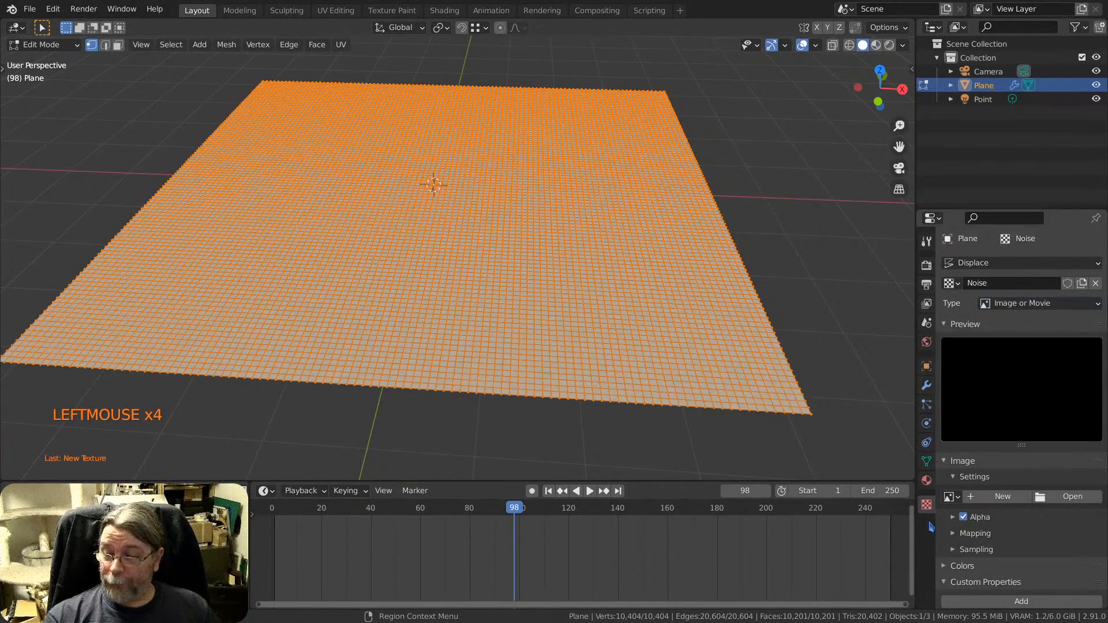
left_click(927, 481)
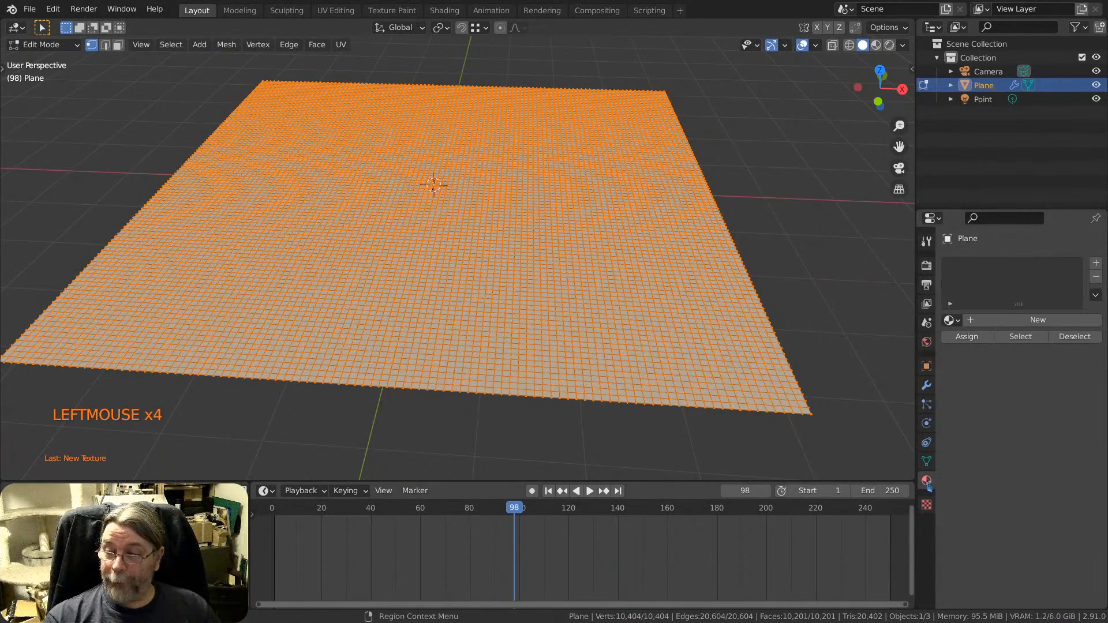
left_click(927, 385)
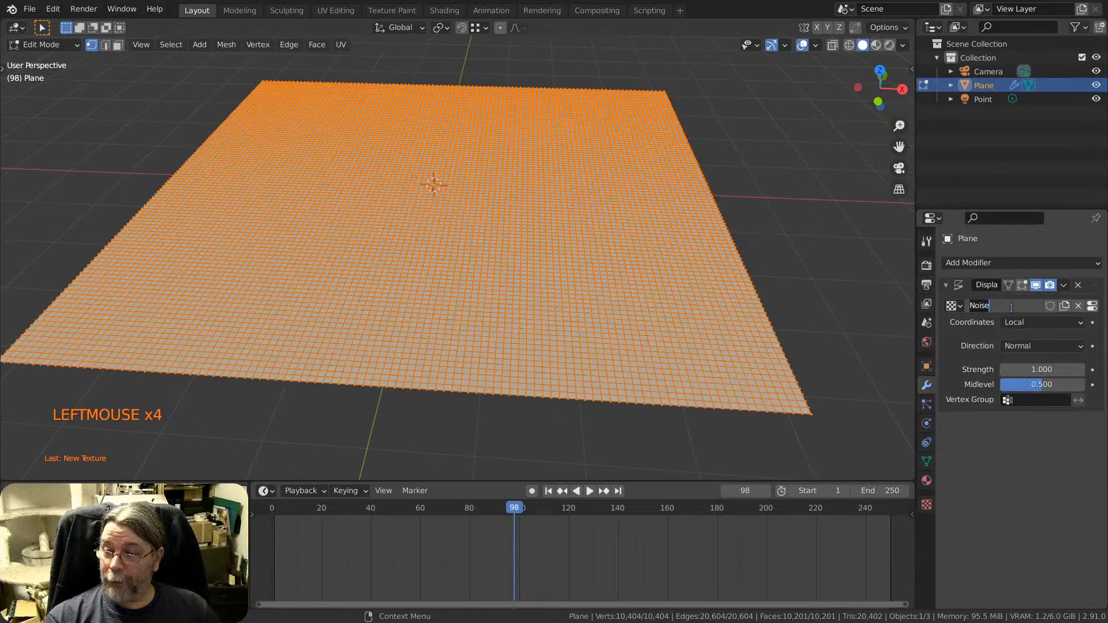
left_click(928, 507)
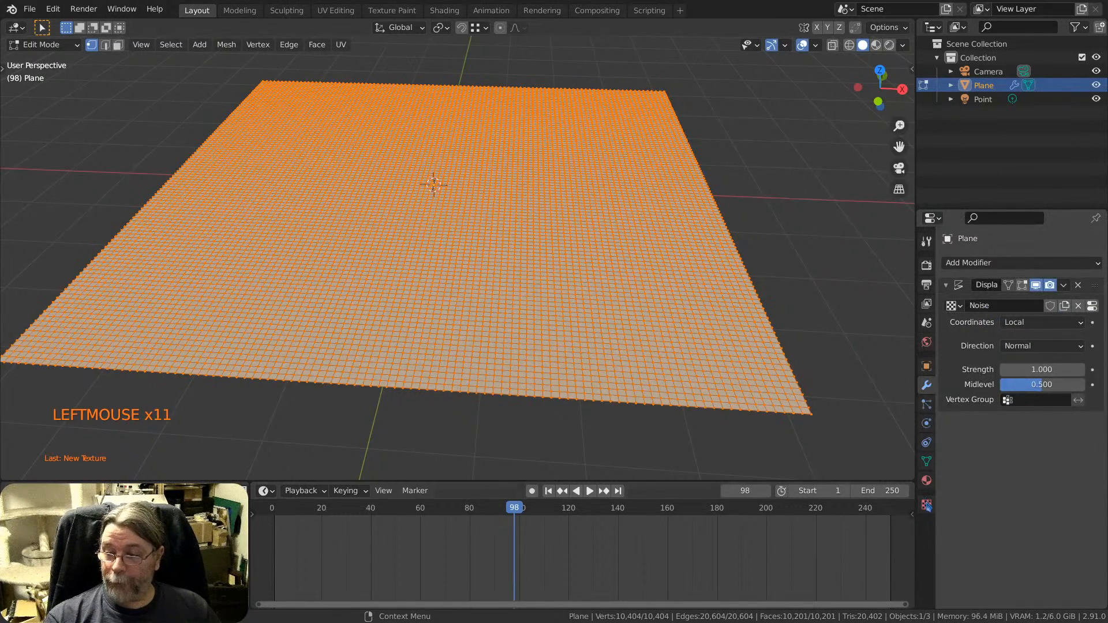
left_click(998, 283)
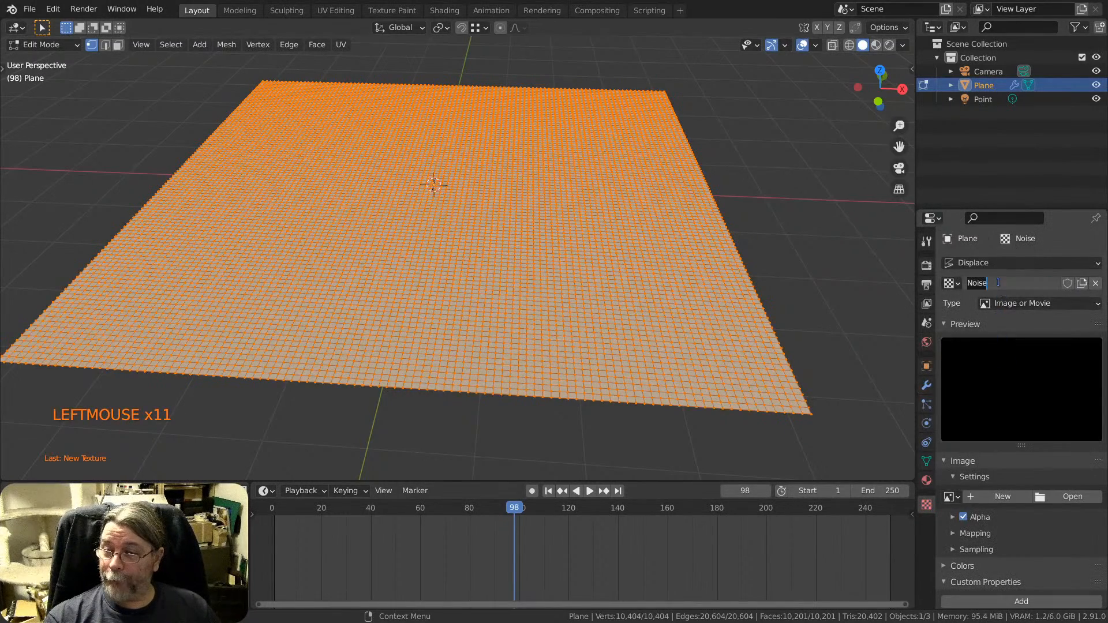
left_click(949, 283)
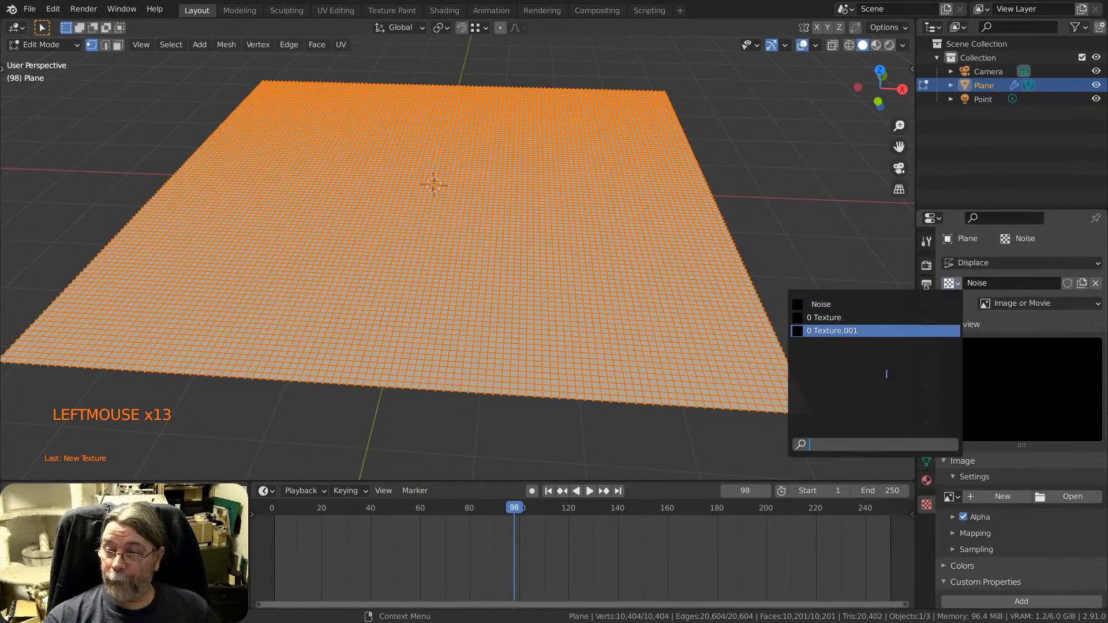
left_click(942, 306)
Set the texture's type to Noise and expand its Colors settings.
left_click(1023, 303)
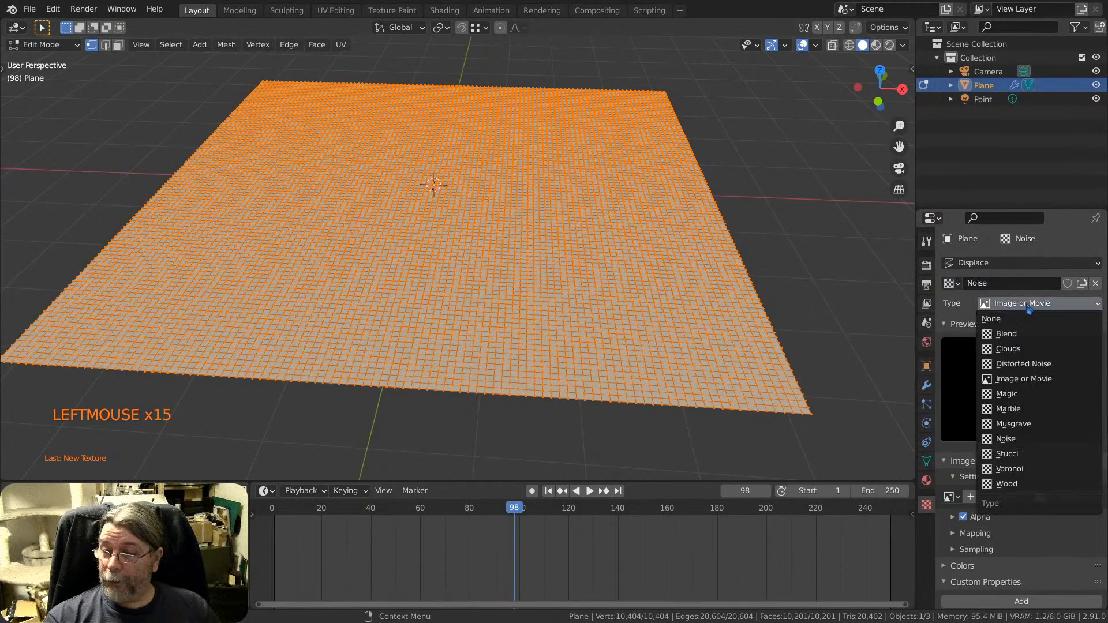
left_click(1020, 440)
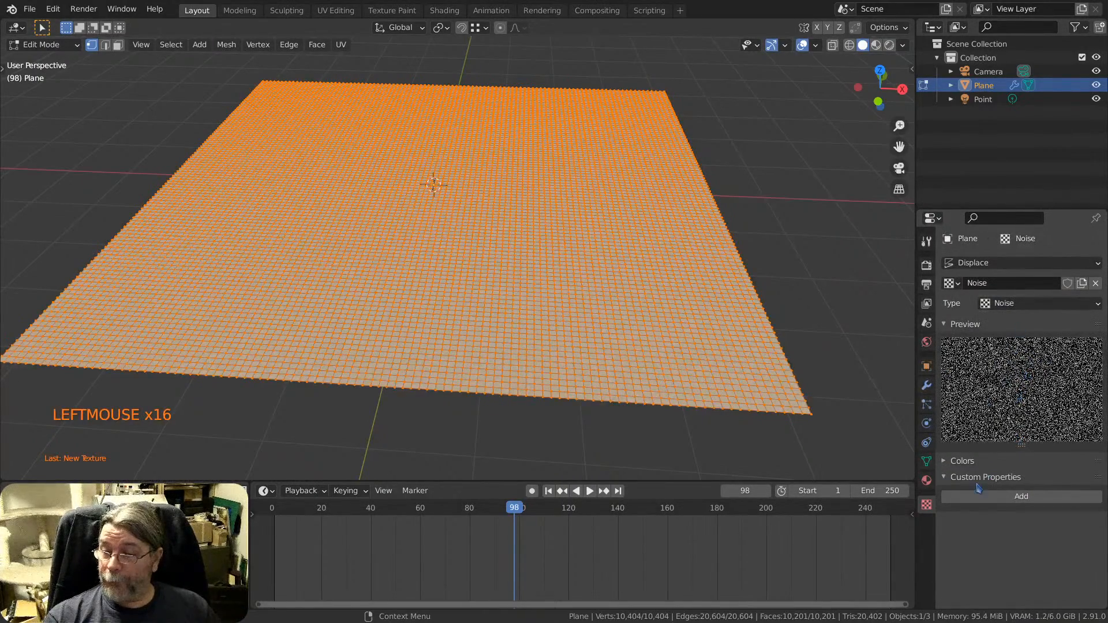
left_click(963, 461)
scroll(973, 512, "down", 2)
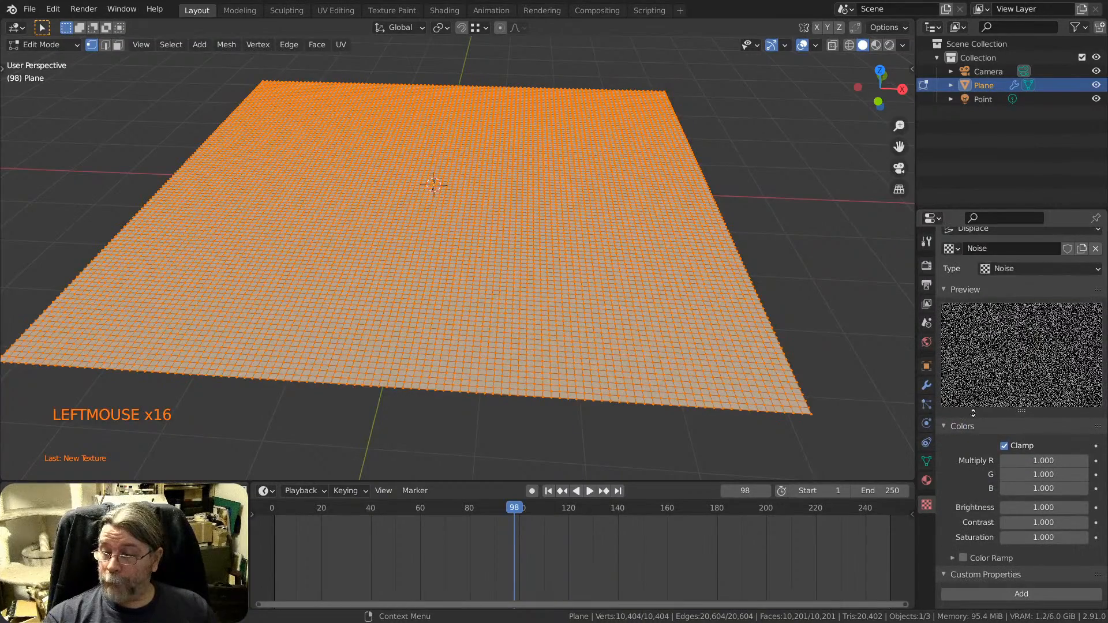
Change the displacement texture's type to Clouds.
left_click(1019, 269)
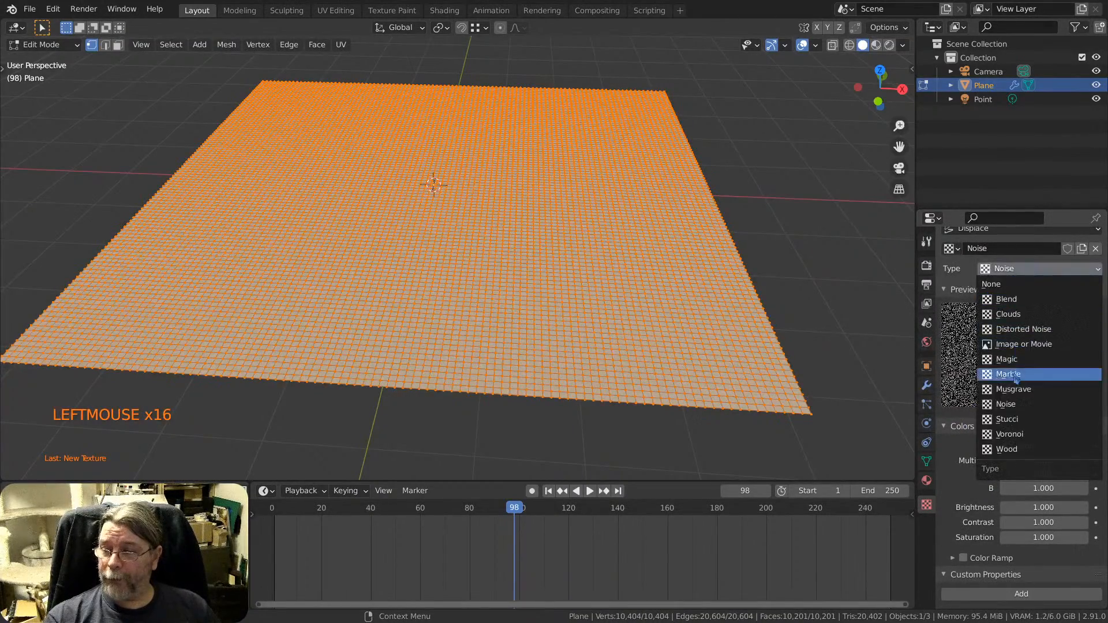
left_click(1047, 270)
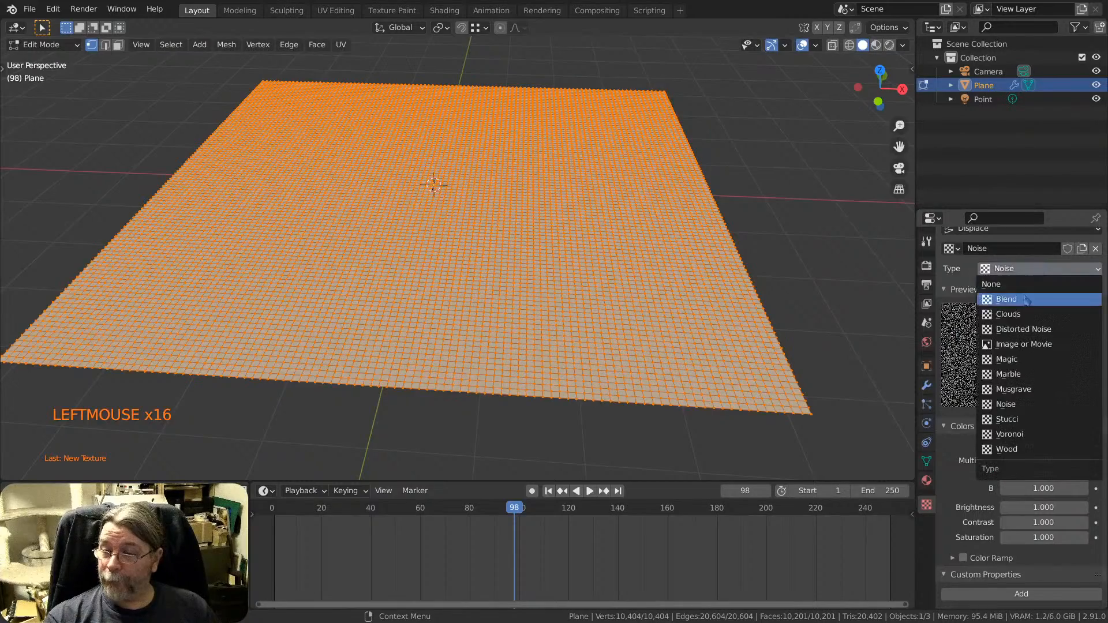
left_click(1027, 317)
scroll(1026, 380, "up", 2)
scroll(1034, 399, "down", 3)
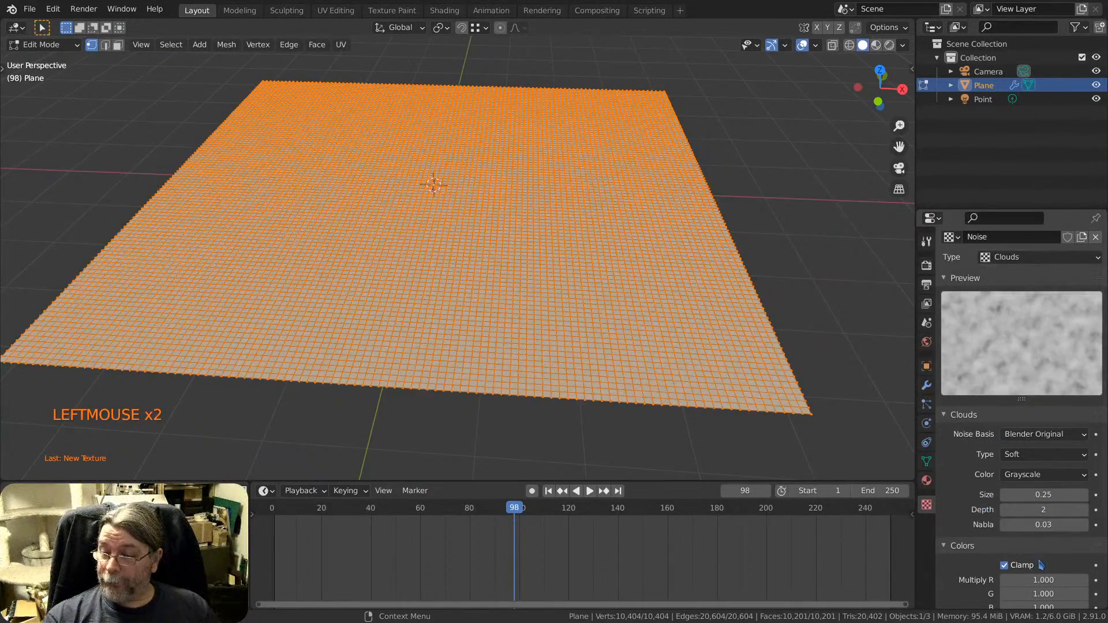
Raise the Clouds texture's contrast to 2.18 and view the displaced plane in Object Mode.
scroll(1042, 566, "down", 5)
scroll(976, 525, "up", 2)
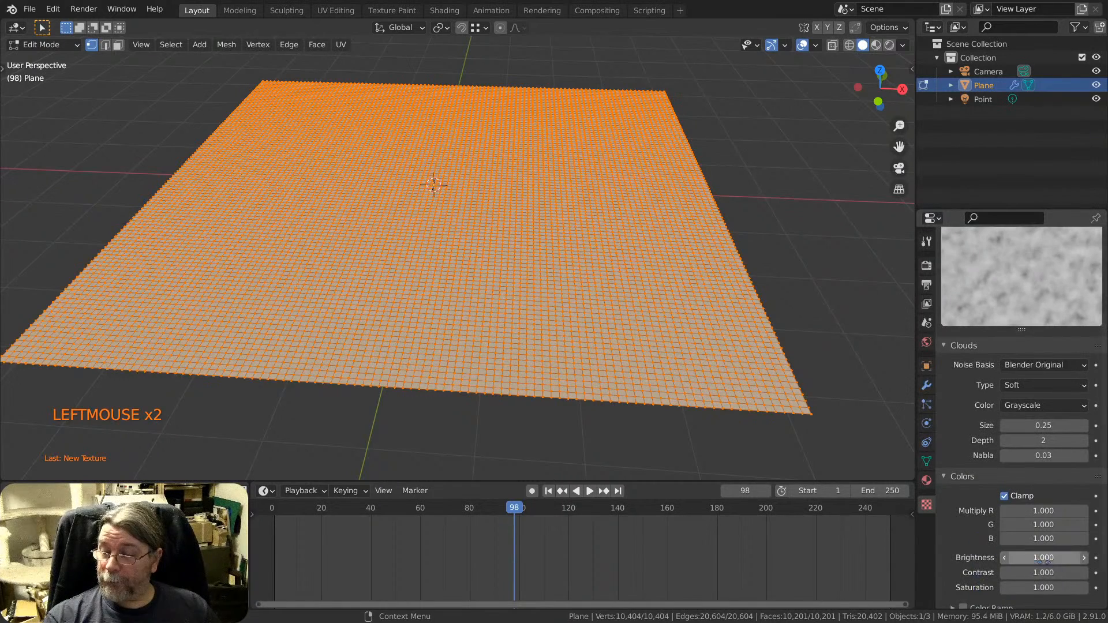
left_click_drag(1044, 573, 1105, 573)
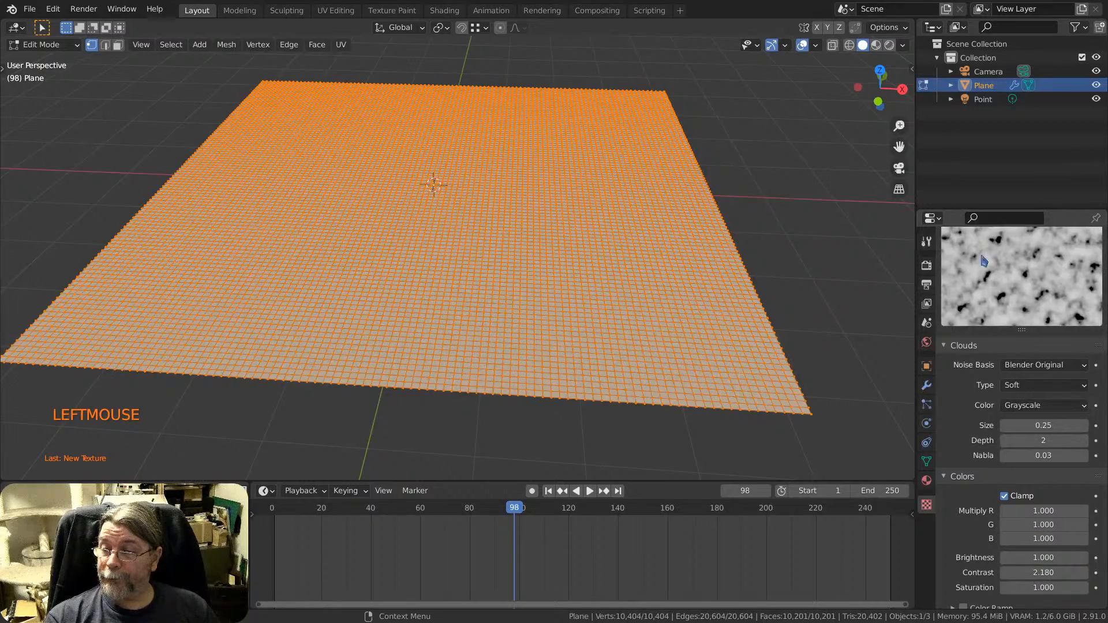
key("Tab")
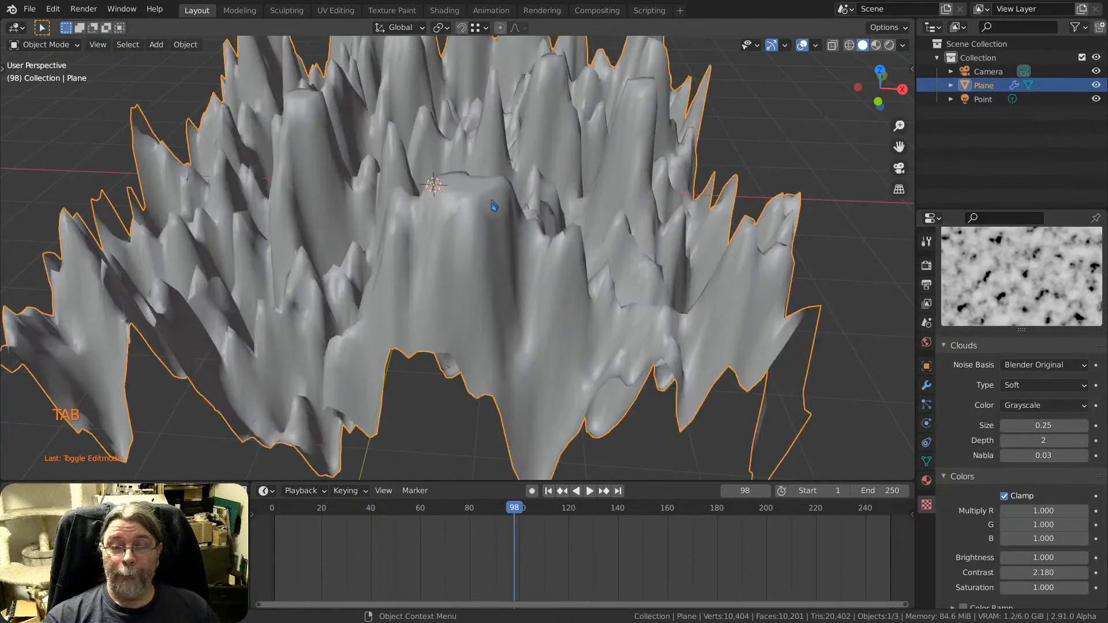
scroll(446, 203, "up", 1)
scroll(446, 203, "down", 6)
middle_click_drag(446, 204, 552, 244)
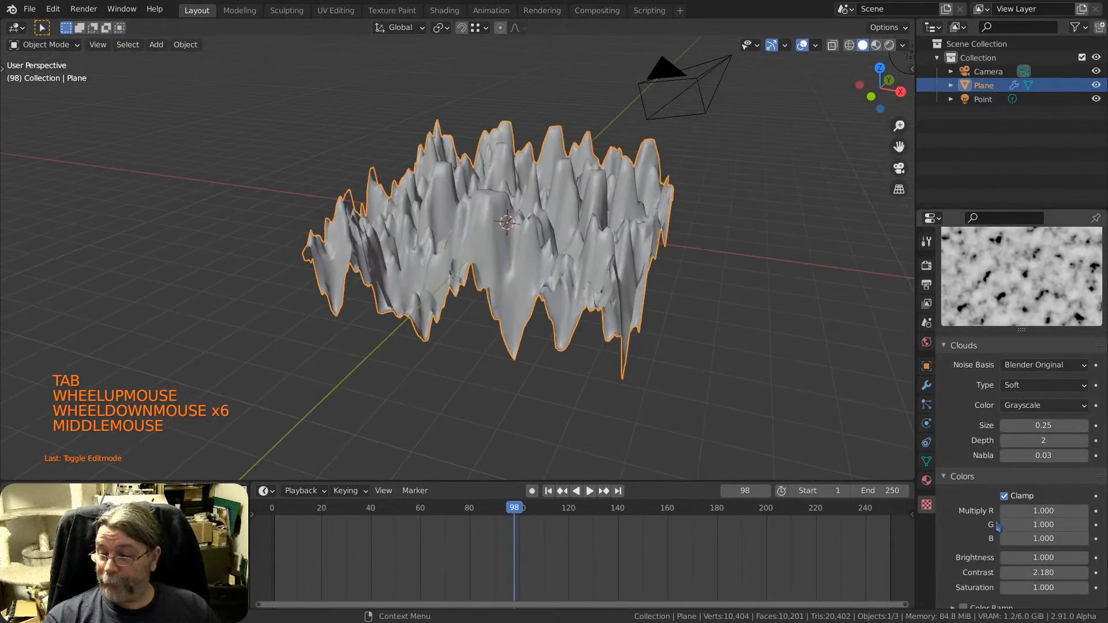
Lower the Clouds texture's contrast to 0.3 and inspect the displaced terrain from several angles.
scroll(980, 542, "down", 2)
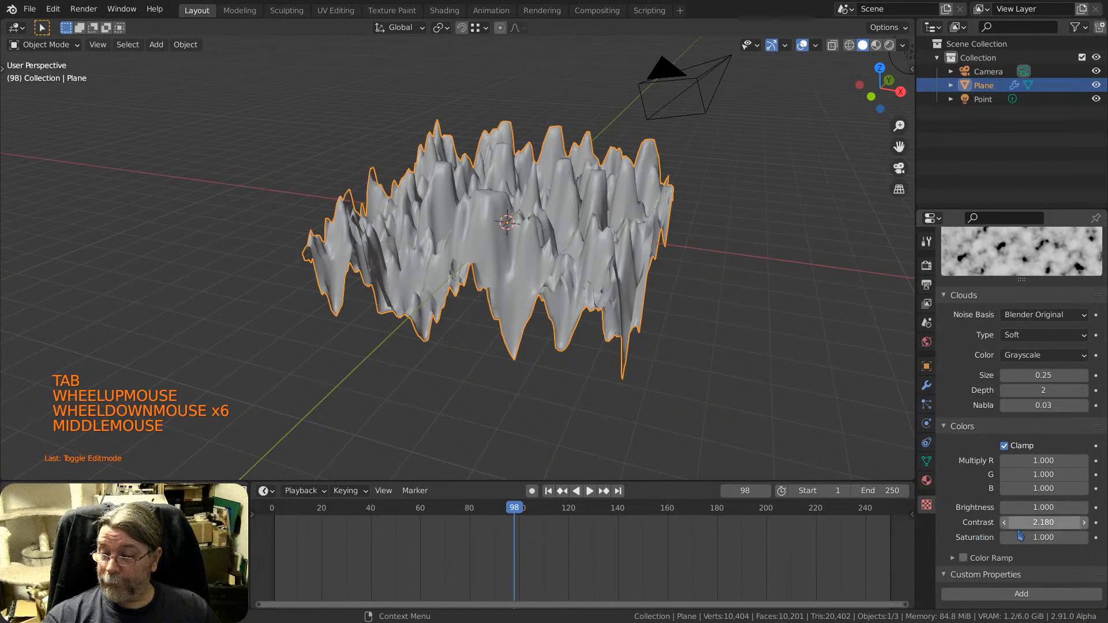
left_click_drag(1045, 523, 936, 523)
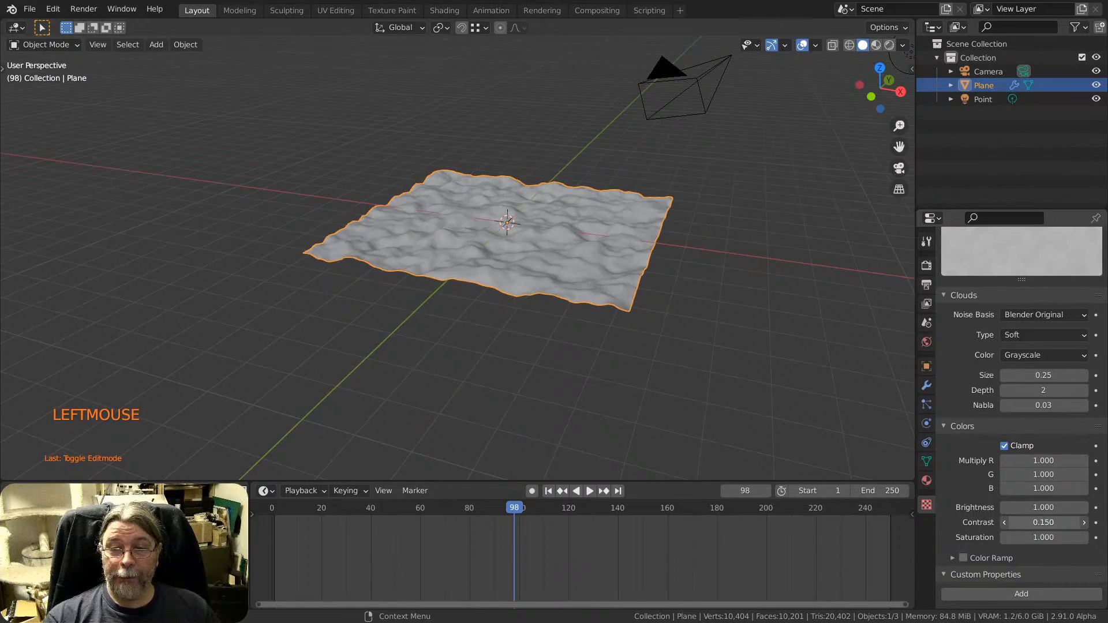
scroll(559, 264, "up", 6)
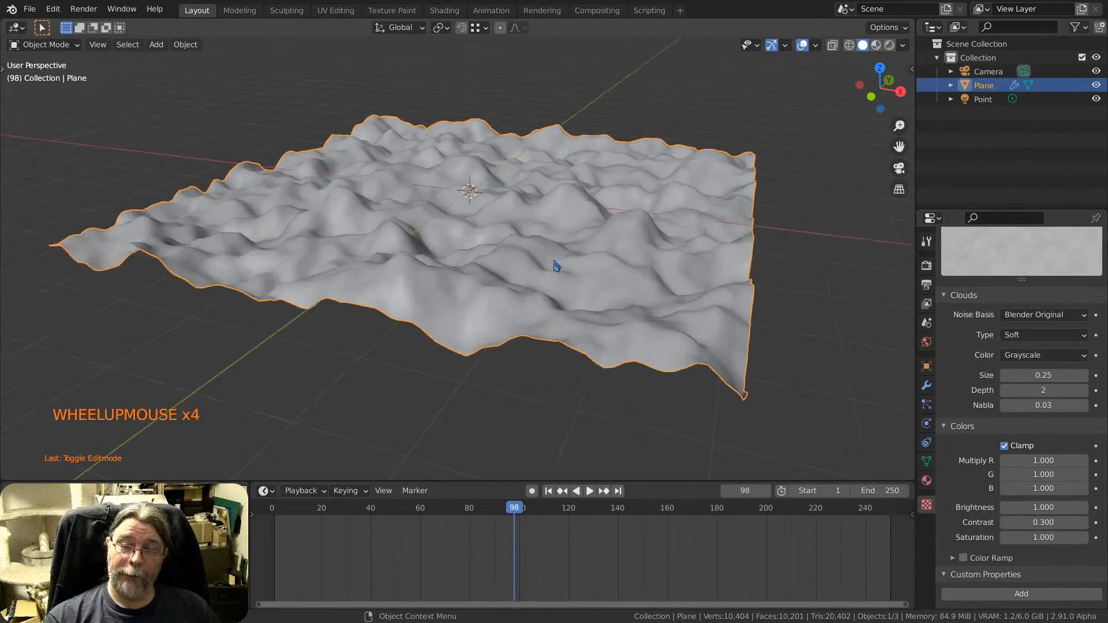
middle_click_drag(583, 249, 527, 229)
scroll(702, 192, "up", 1, "shift")
scroll(582, 190, "up", 1)
middle_click_drag(597, 186, 584, 202, "shift")
middle_click_drag(584, 202, 719, 304)
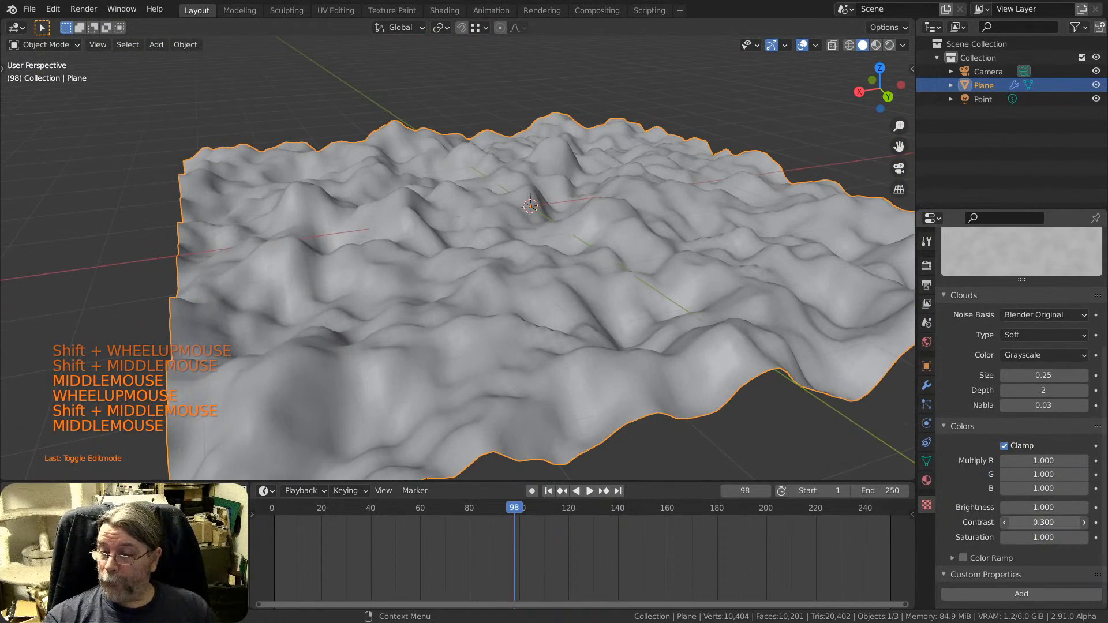
Set the Clouds texture's contrast to 0.17 for gentler hills.
left_click_drag(1044, 522, 1016, 522)
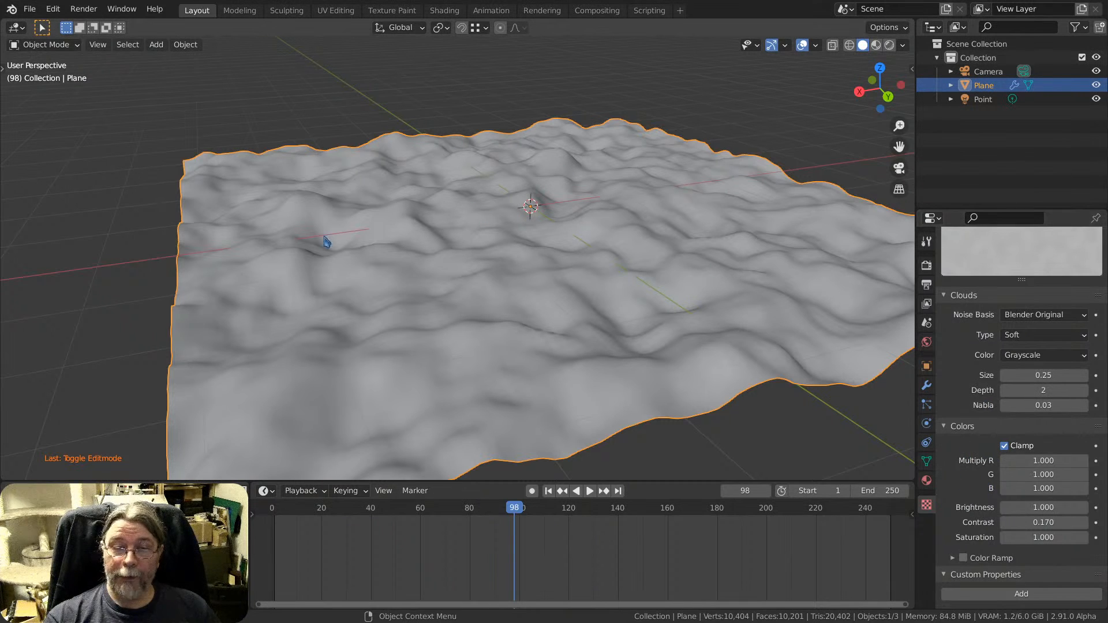
mouse_move(558, 297)
middle_mouse_down()
mouse_move(537, 280)
mouse_move(549, 279)
middle_mouse_up()
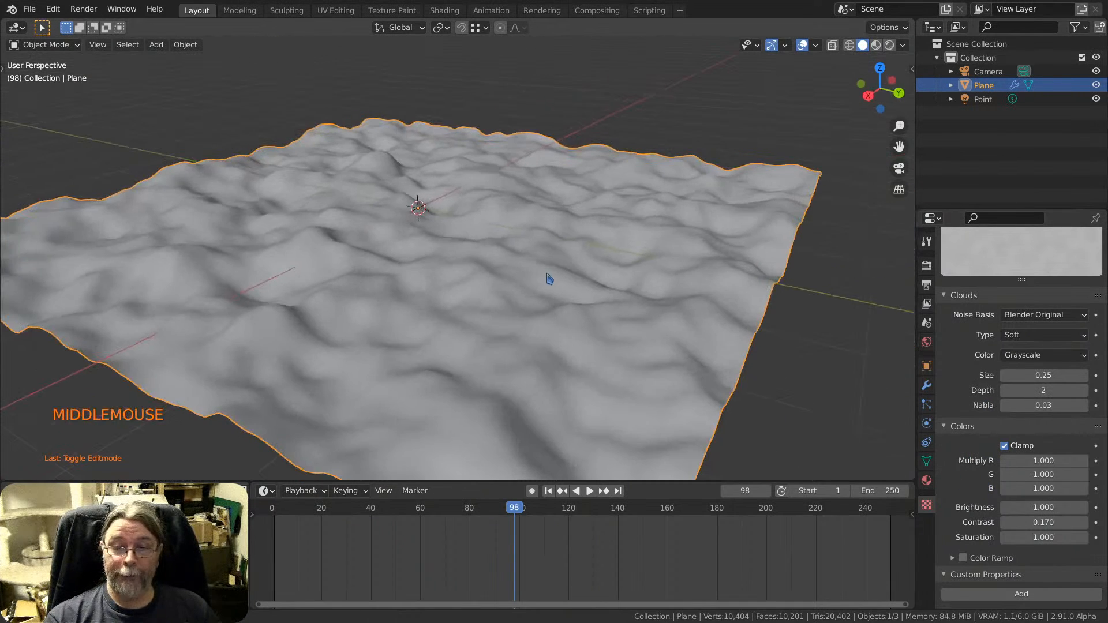
scroll(972, 398, "up", 4)
scroll(958, 418, "down", 2)
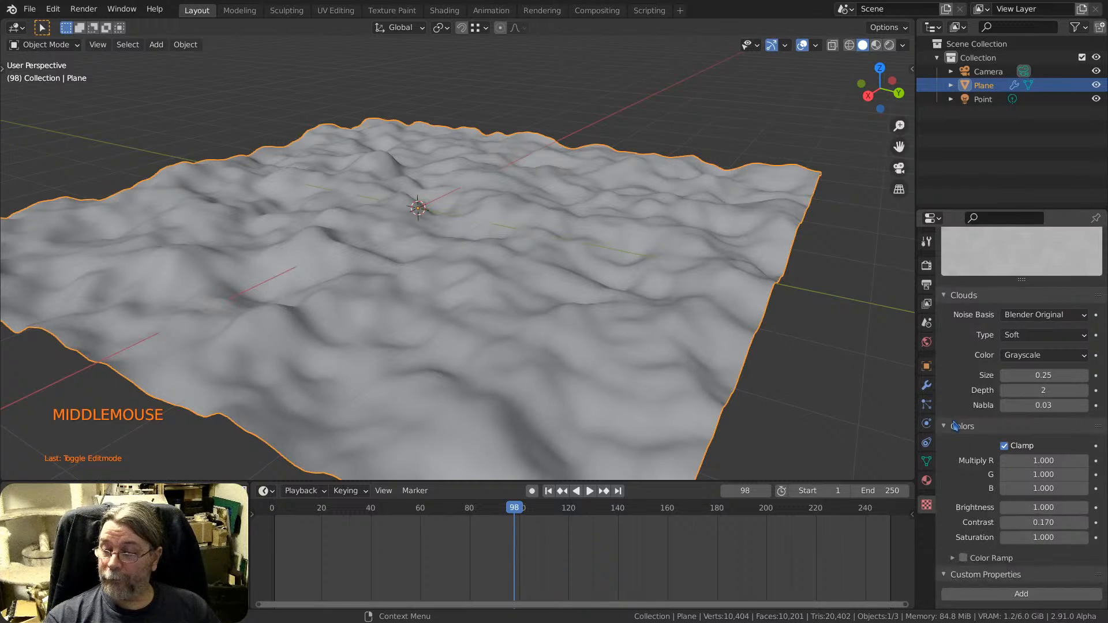
scroll(974, 381, "down", 2)
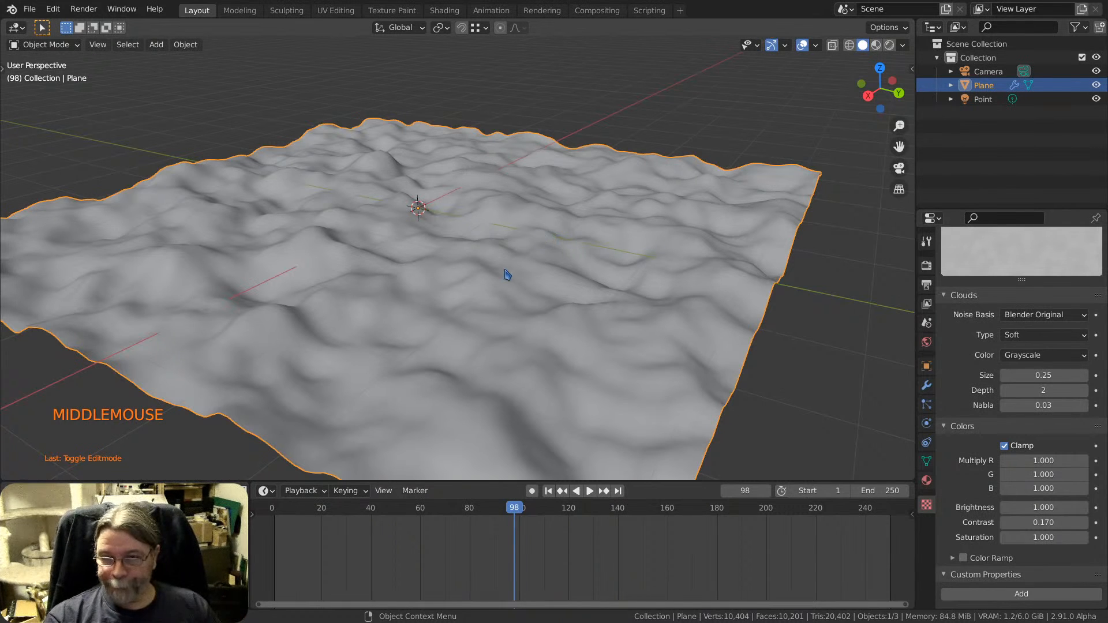
Bring up the plane's modifier settings and apply Shade Smooth to the displaced plane.
middle_click_drag(507, 275, 532, 260, "shift")
left_click(452, 329)
middle_click_drag(452, 329, 639, 304)
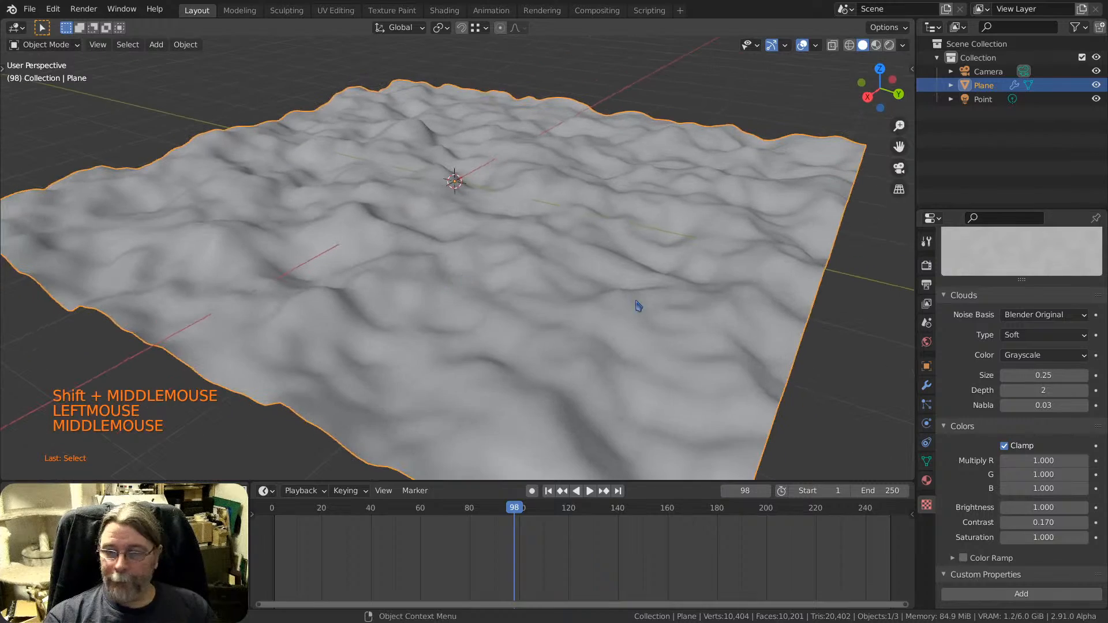
left_click(926, 386)
scroll(468, 327, "up", 6)
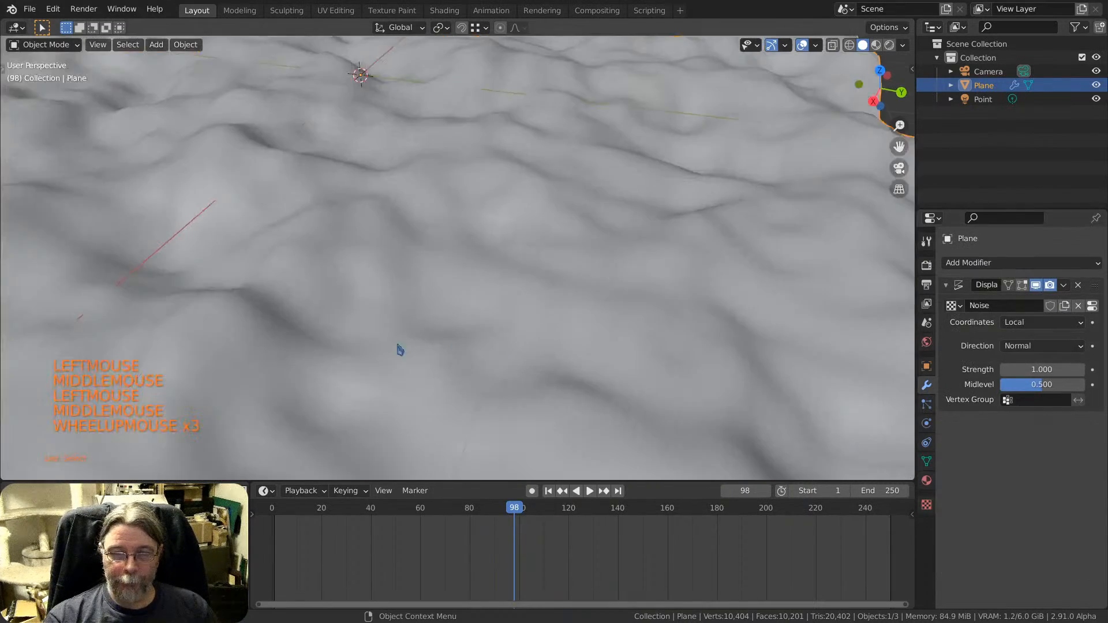
middle_click_drag(399, 346, 322, 294)
right_click(322, 294)
left_click(315, 295)
scroll(310, 296, "down", 3)
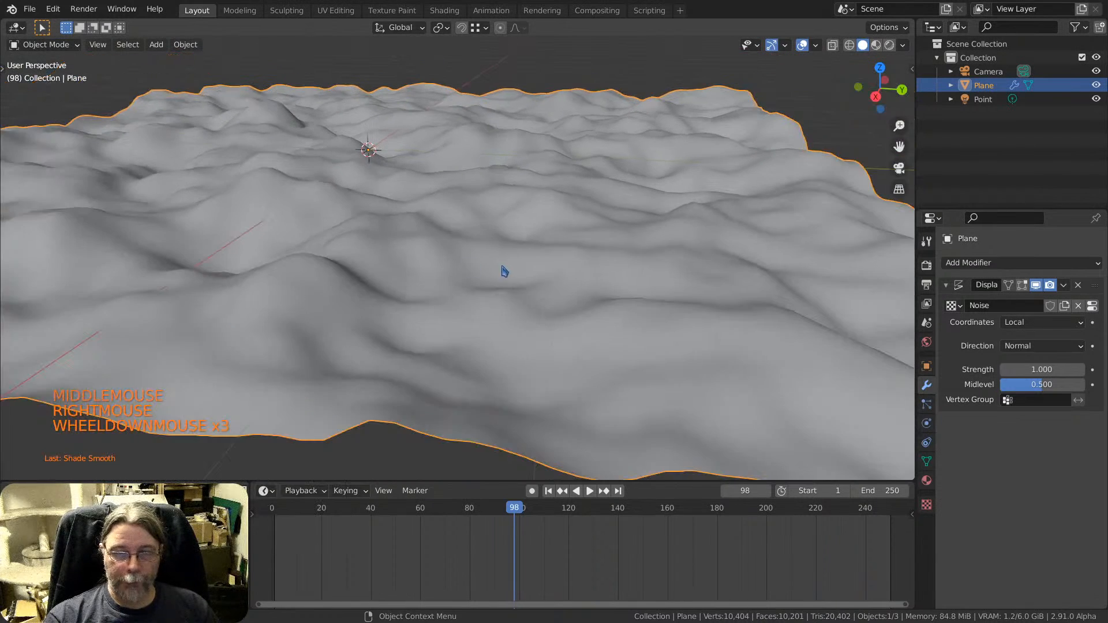
Add a Subdivision Surface modifier after the Displace modifier and inspect the terrain.
middle_click_drag(504, 272, 448, 246)
left_click(963, 263)
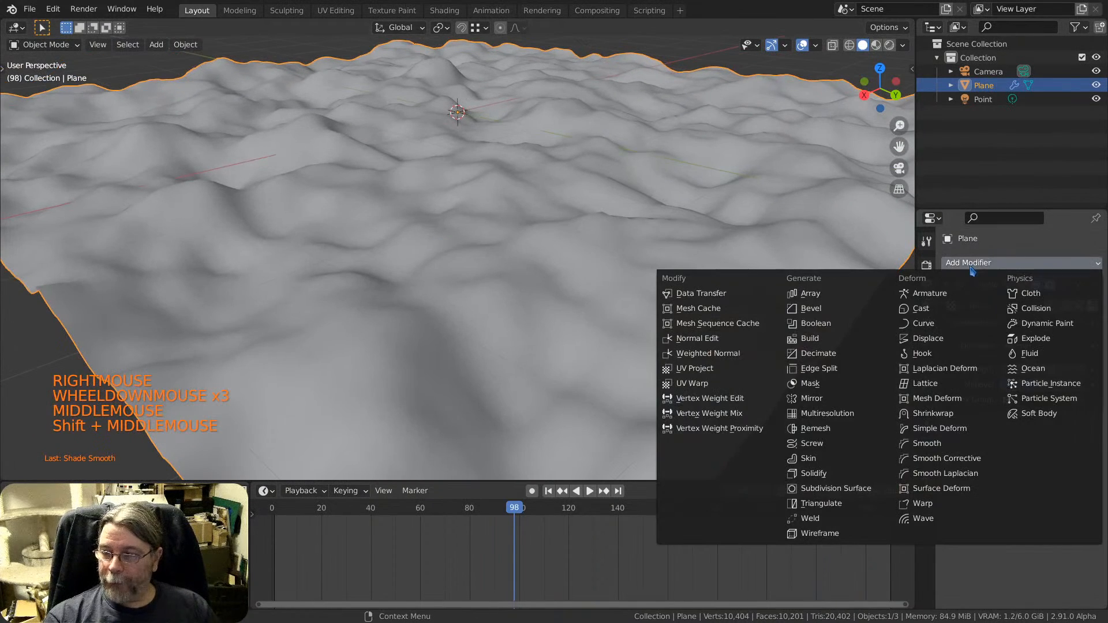
left_click(832, 496)
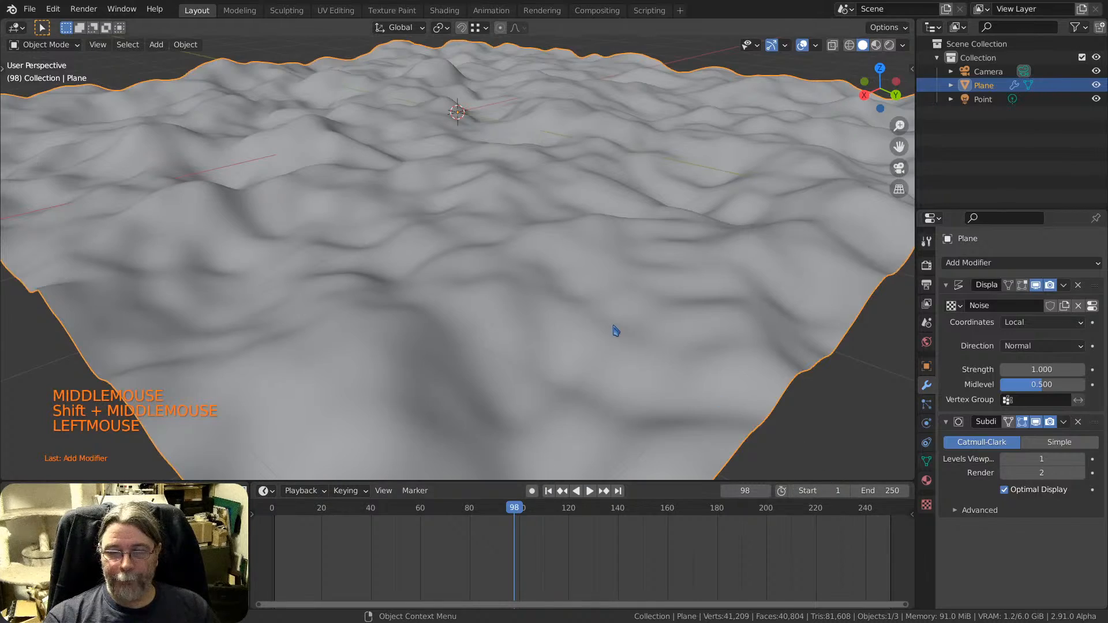
scroll(614, 329, "down", 3)
middle_click_drag(613, 329, 470, 260, "shift")
scroll(497, 271, "up", 2)
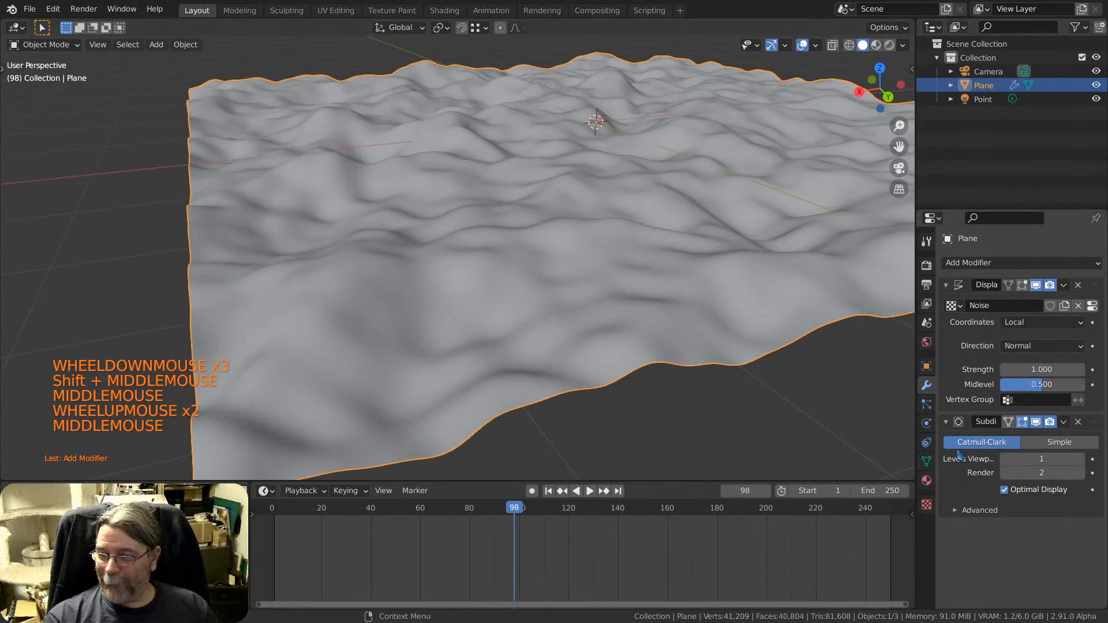
Switch the Subdivision Surface modifier to Simple and compare the terrain's near corner with the Catmull-Clark result.
scroll(396, 327, "down", 1)
middle_click_drag(395, 327, 428, 307, "shift")
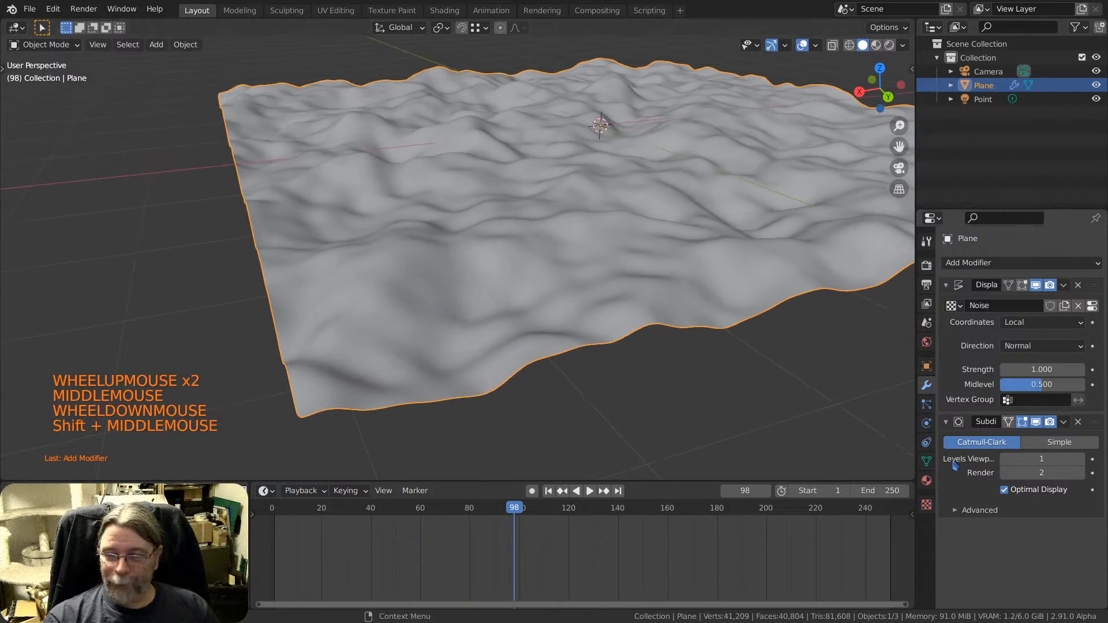
left_click(1041, 444)
scroll(364, 375, "up", 2)
middle_click_drag(363, 376, 402, 420, "shift")
scroll(403, 367, "up", 6)
scroll(403, 367, "up", 1)
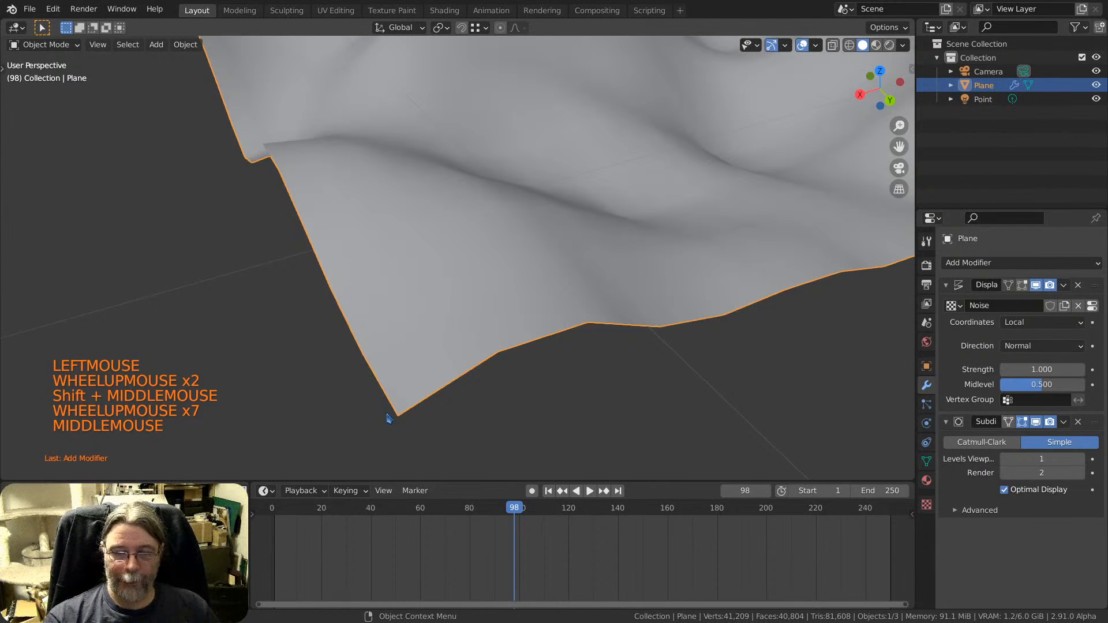
left_click(982, 443)
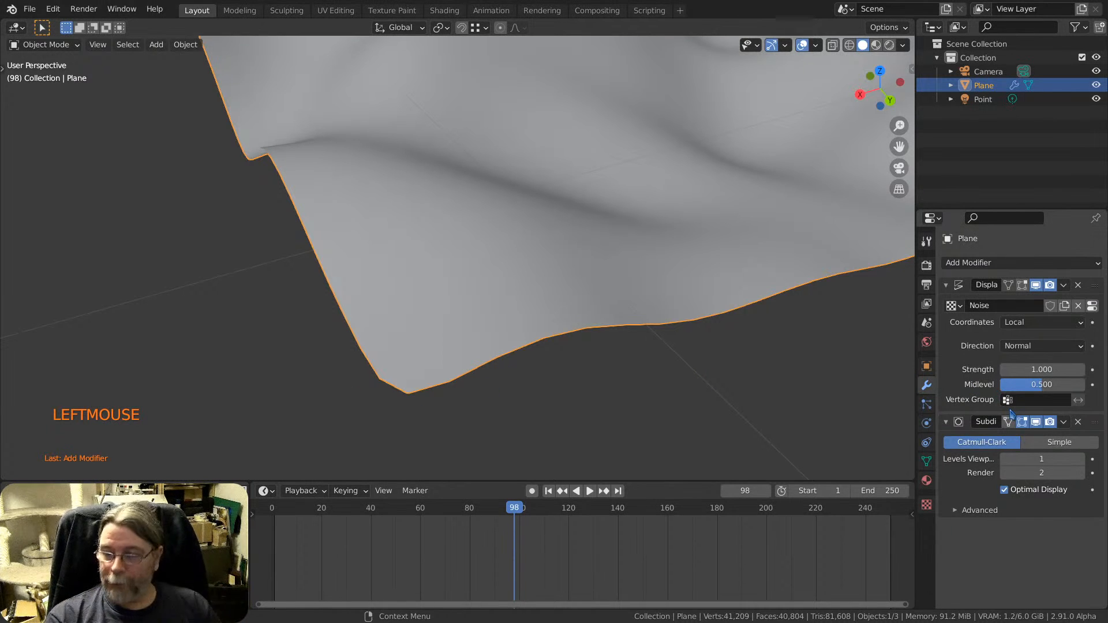
left_click(1058, 446)
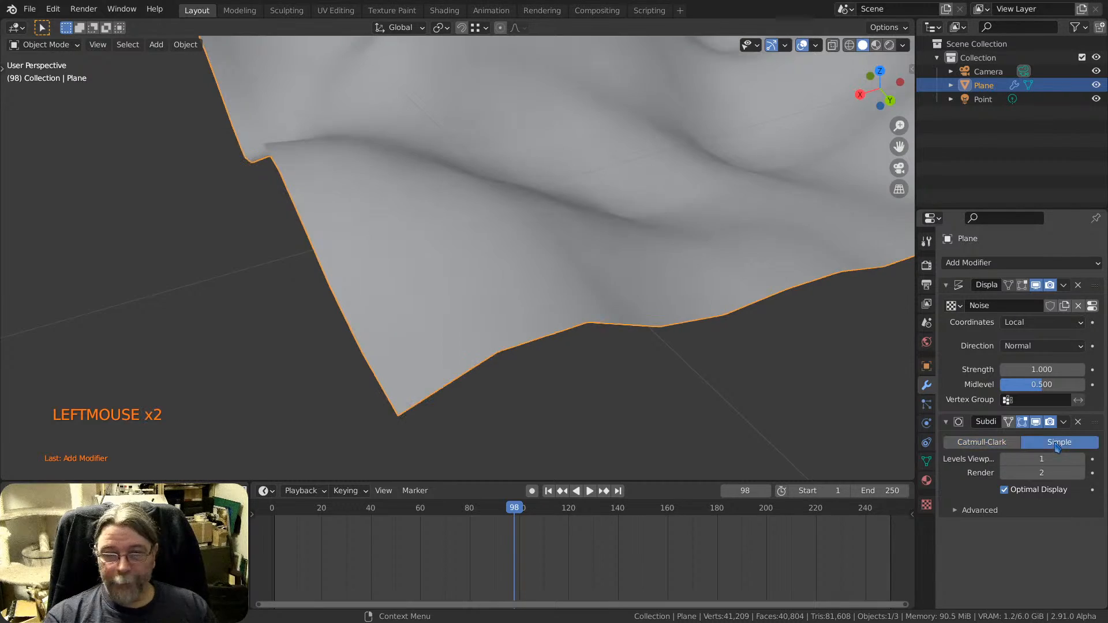
Set the Displace modifier's strength to 0.860 and midlevel to 0.517, and view the whole terrain.
scroll(526, 307, "down", 2)
middle_click_drag(526, 307, 352, 289)
scroll(479, 227, "down", 2)
scroll(579, 262, "down", 3)
middle_click_drag(580, 261, 497, 289, "shift")
middle_click_drag(497, 288, 527, 317)
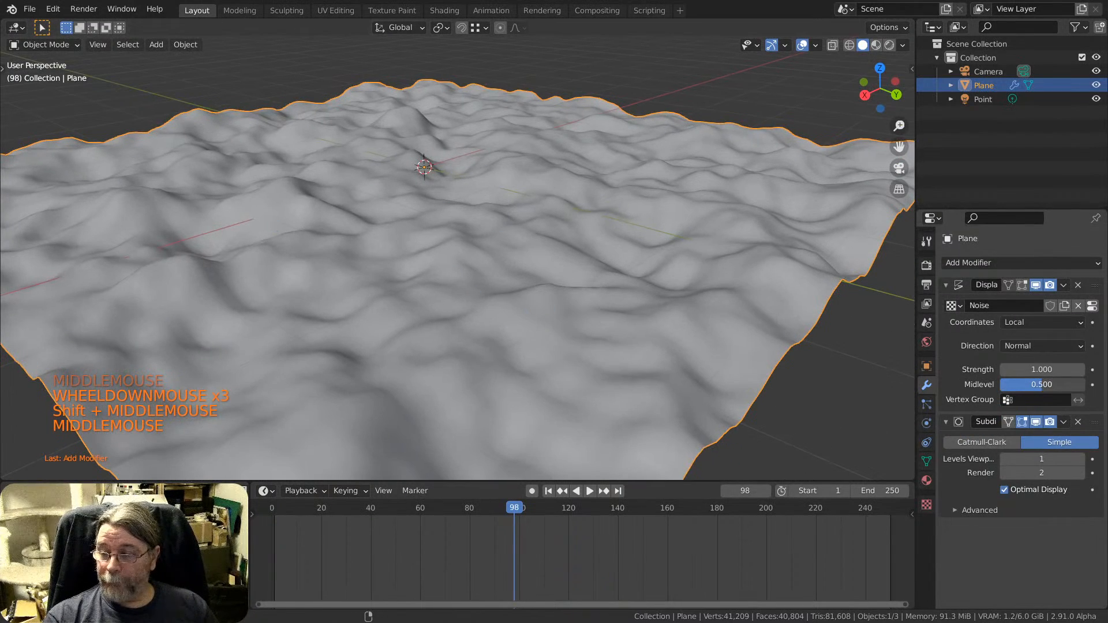
mouse_move(1039, 384)
left_mouse_down()
mouse_move(1068, 370)
mouse_move(1042, 370)
mouse_move(1070, 369)
mouse_move(1042, 370)
left_mouse_up()
middle_click_drag(445, 245, 504, 203, "shift")
scroll(599, 231, "down", 2)
middle_click_drag(599, 231, 566, 208, "shift")
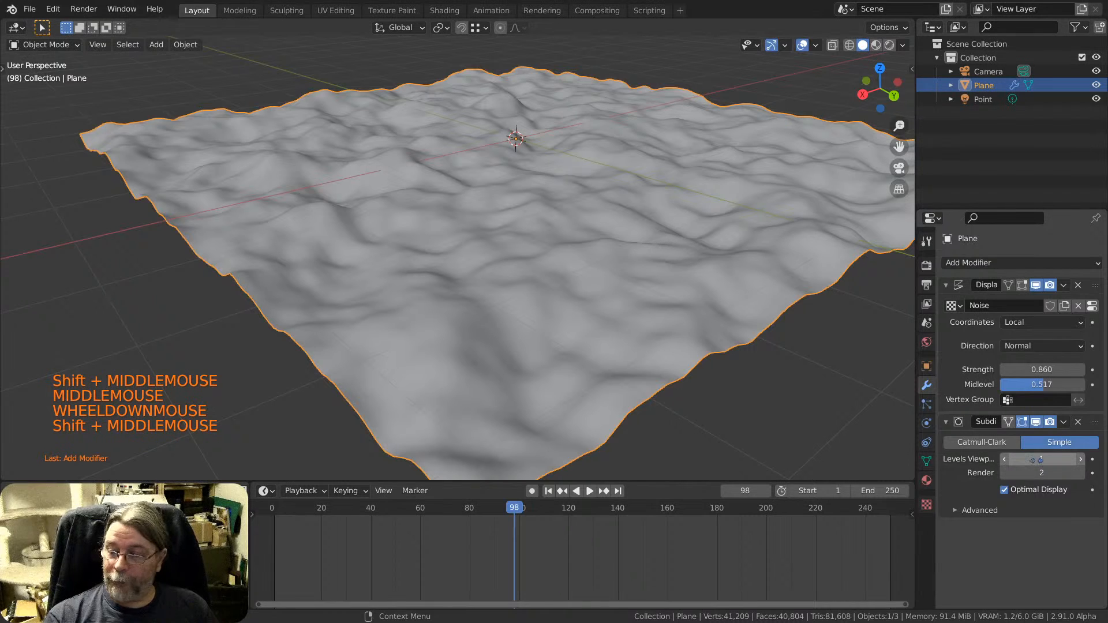
middle_click_drag(755, 310, 569, 247, "shift")
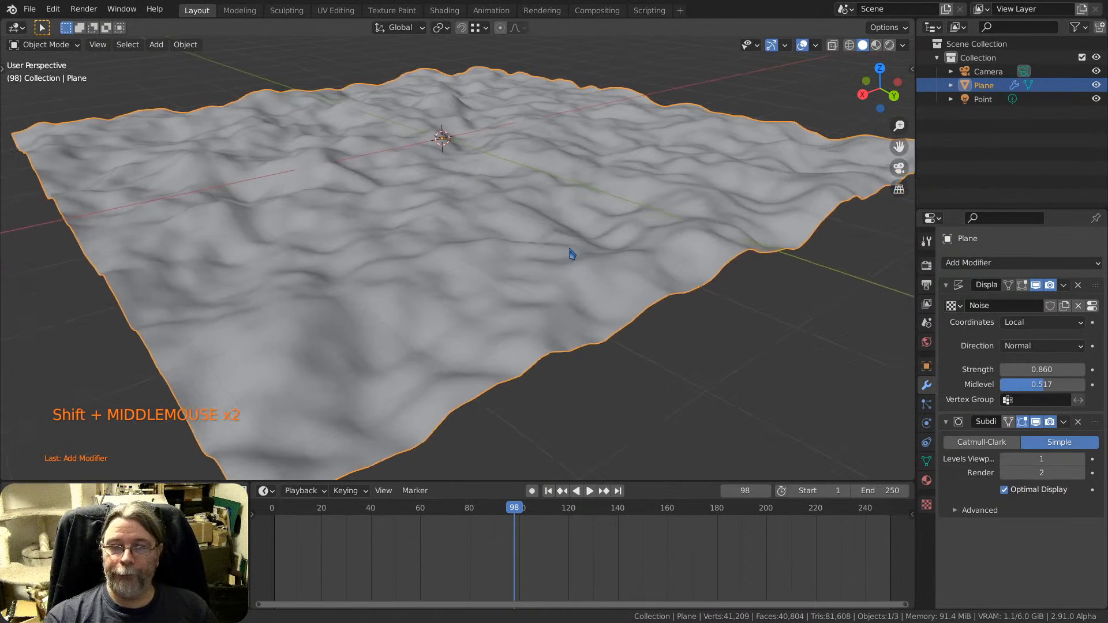
scroll(540, 242, "down", 4)
scroll(504, 237, "up", 2)
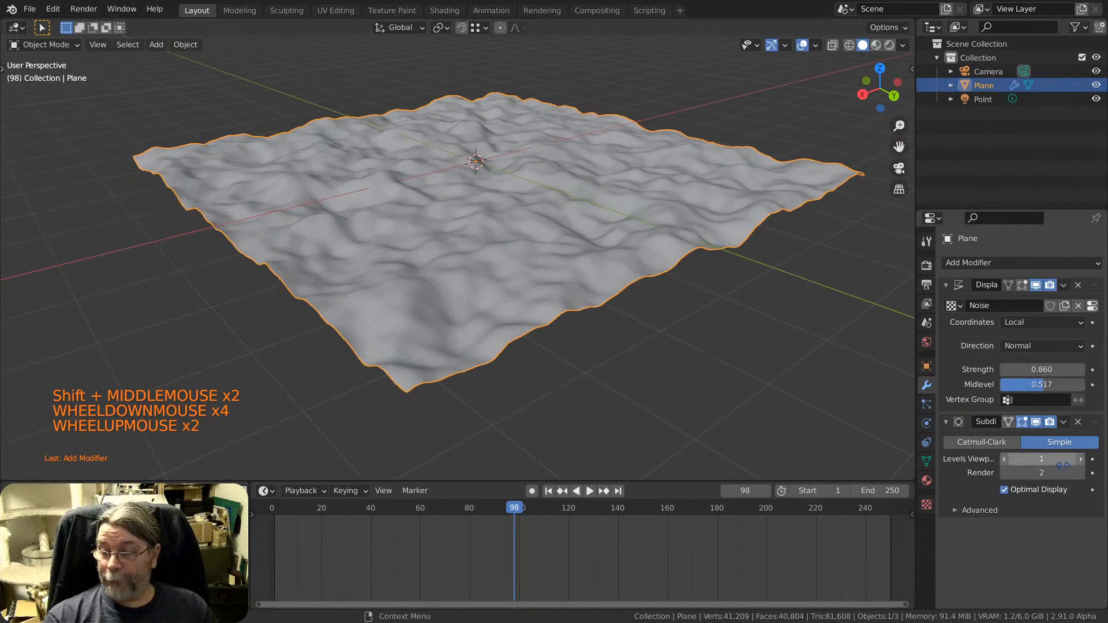
Reveal the Subdivision Surface modifier's advanced settings and examine the Use Creases option alongside the terrain.
left_click(988, 512)
scroll(979, 553, "down", 1)
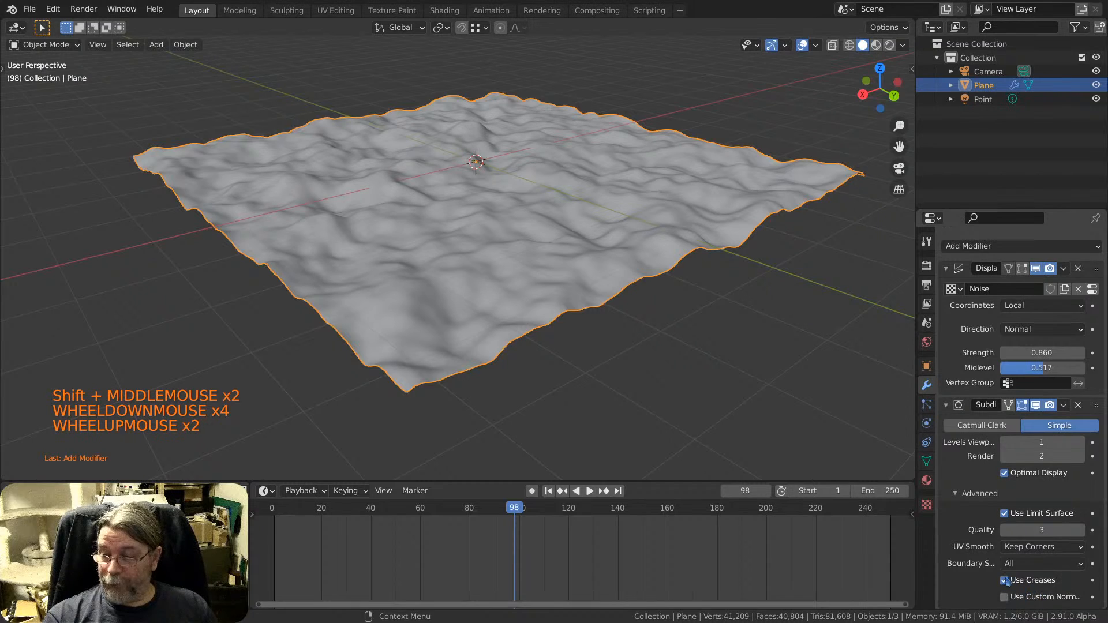
middle_click_drag(466, 201, 457, 191, "shift")
scroll(439, 322, "up", 5)
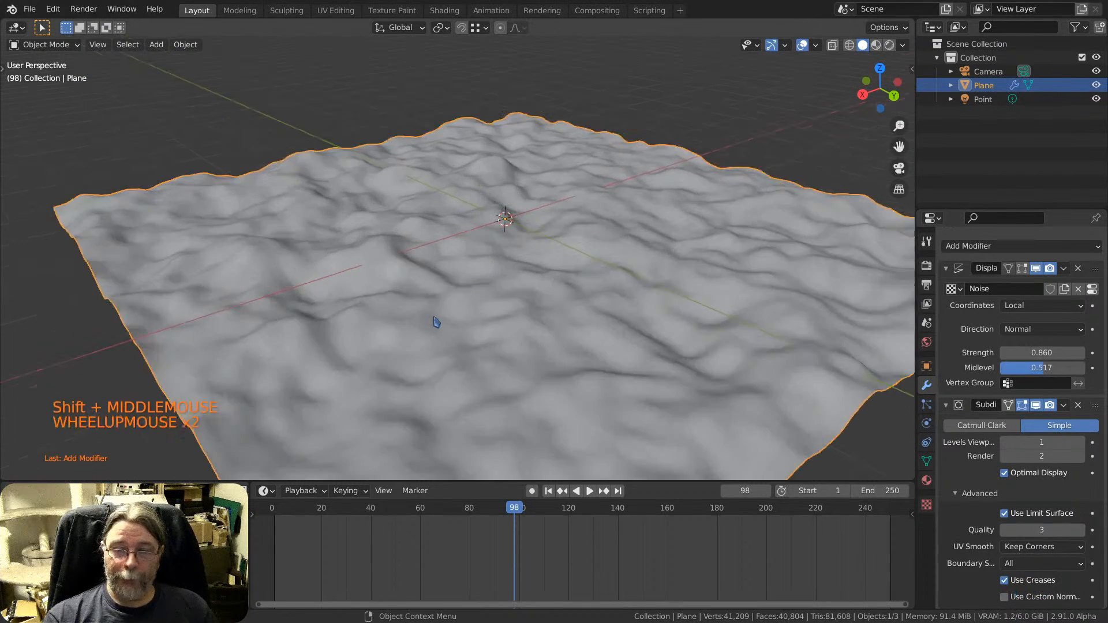
scroll(519, 306, "down", 3)
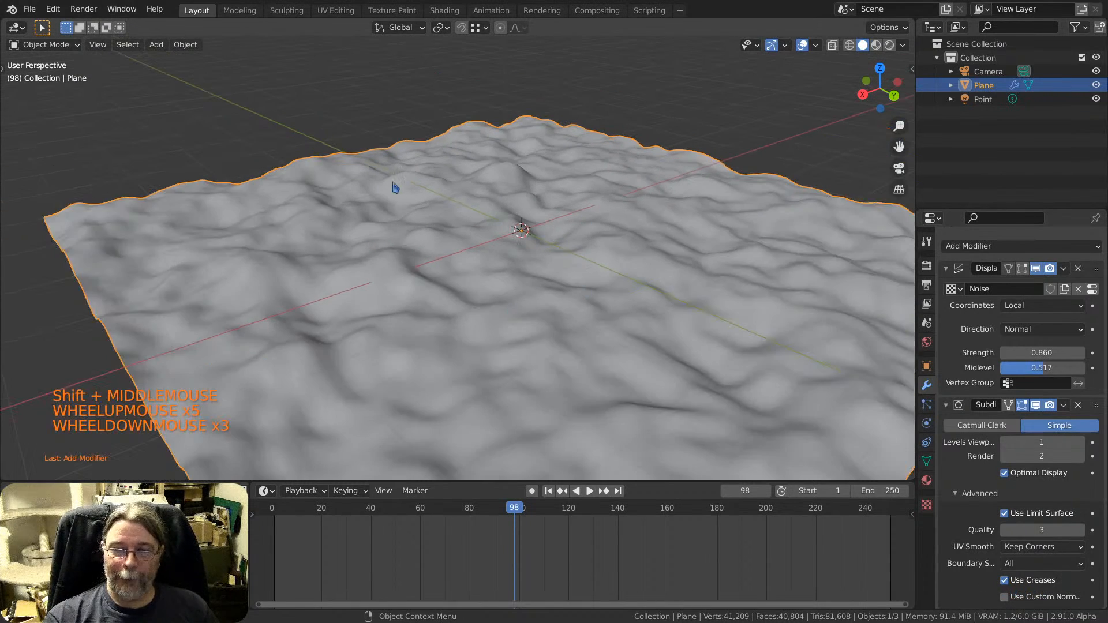
middle_click_drag(393, 184, 449, 248, "shift")
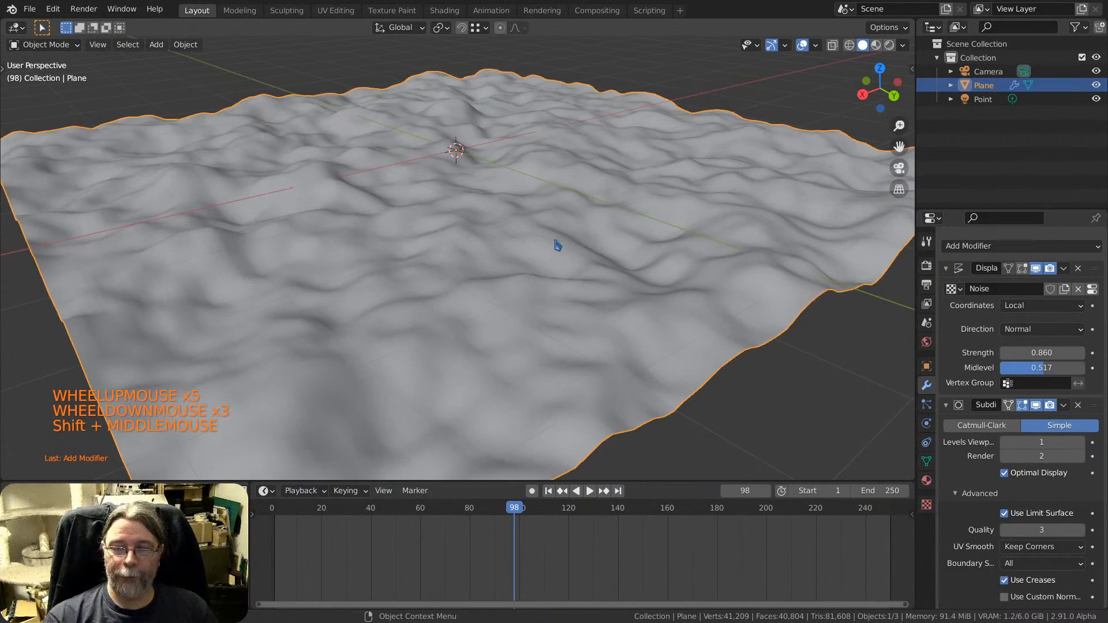
In Edit Mode, select the shortest path of vertices from the plane's far edge to a point near its front edge.
key("Tab")
left_click(267, 102)
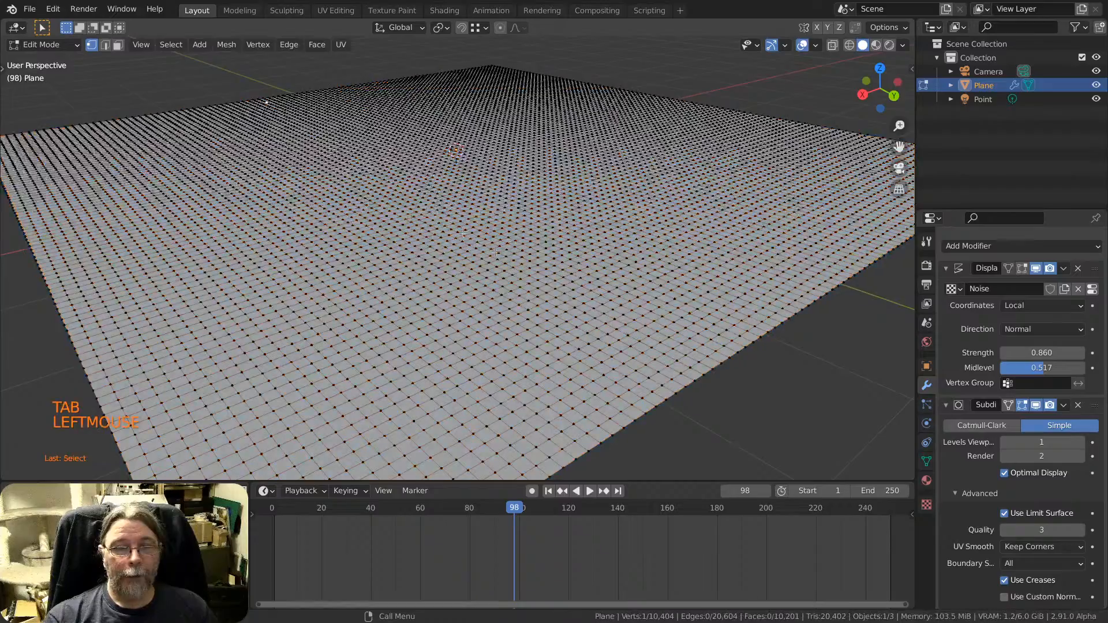
left_click(670, 299, "ctrl")
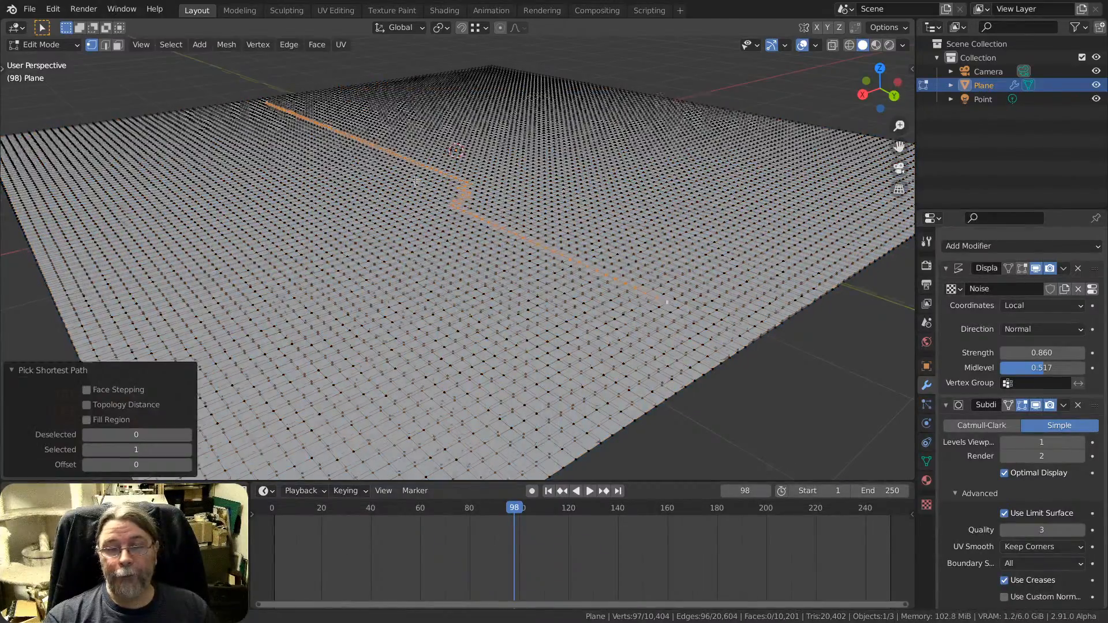
middle_click_drag(406, 178, 382, 181)
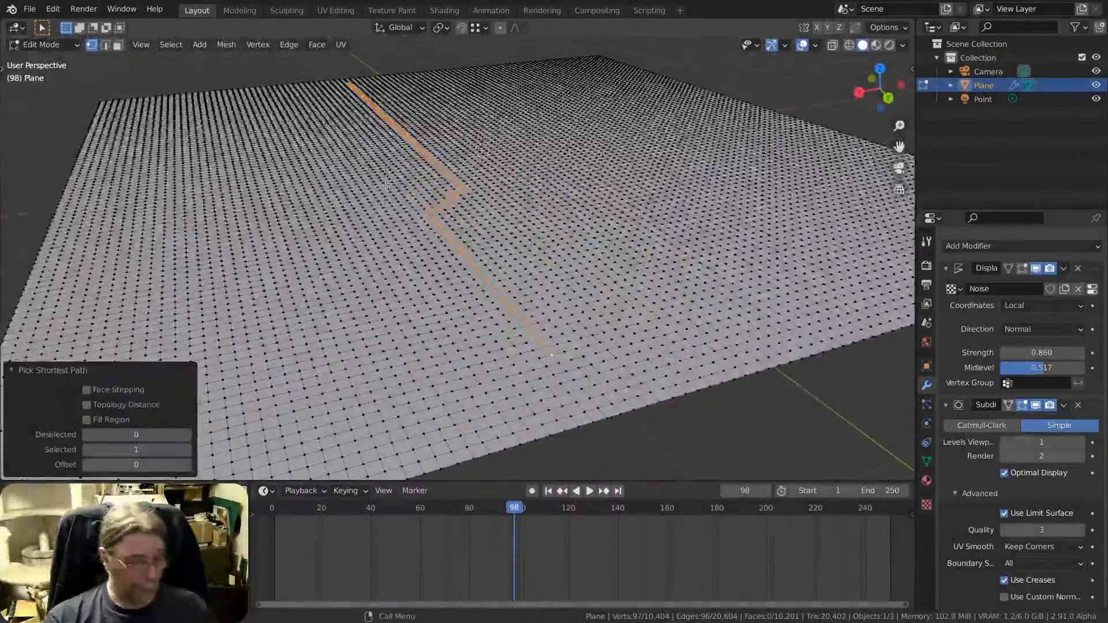
Apply an edge crease of 1.000 to the selected path and check its effect in Object Mode.
key("shift+e")
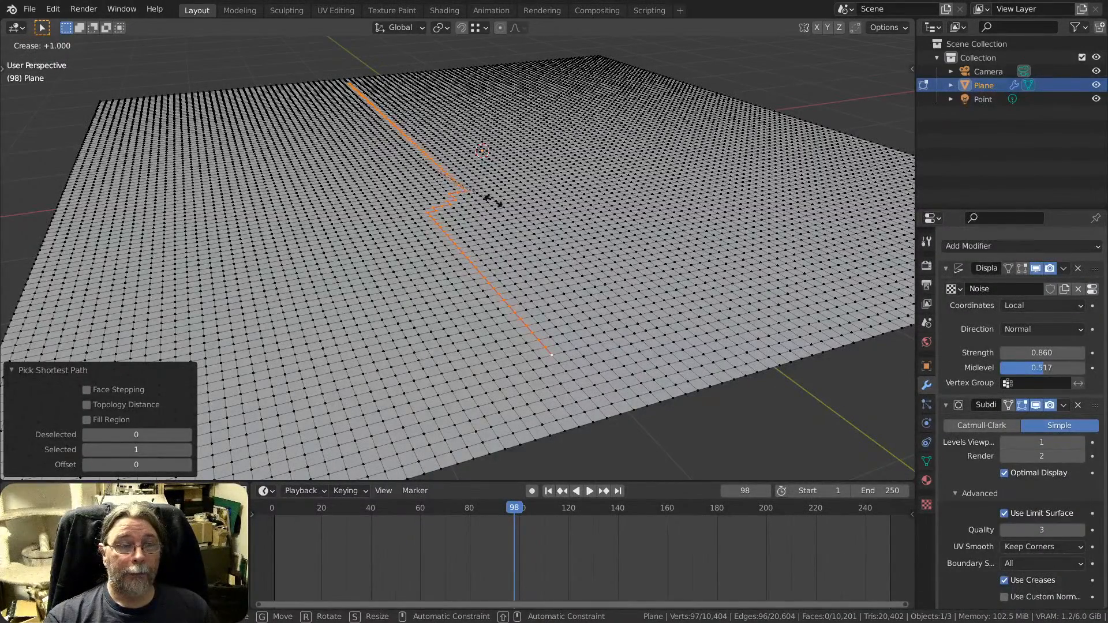
left_click(700, 291)
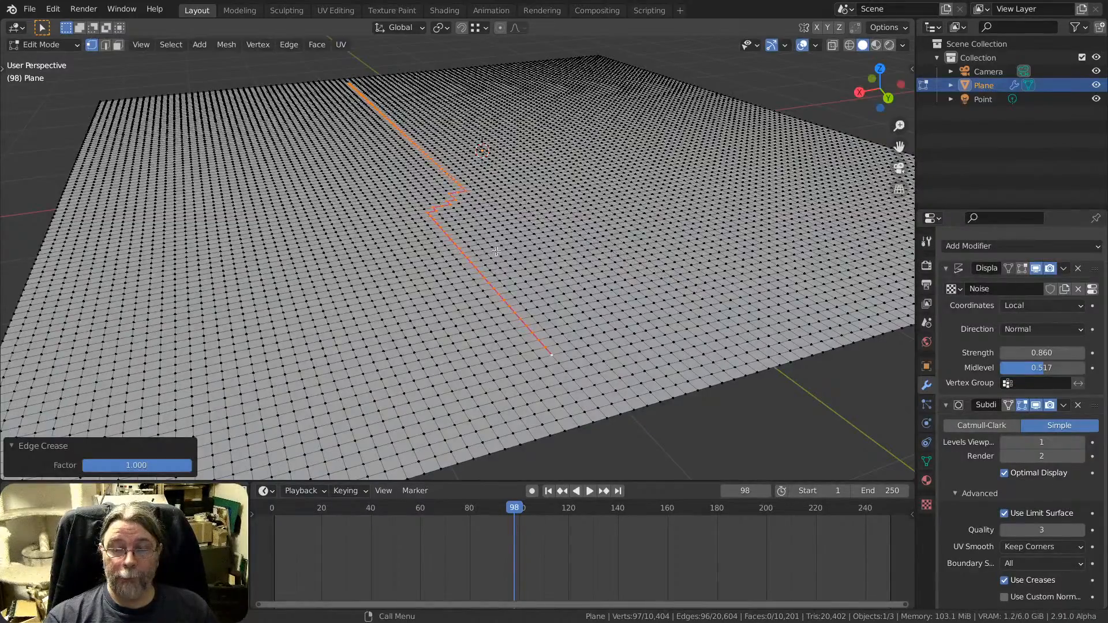
middle_click_drag(454, 216, 89, 99)
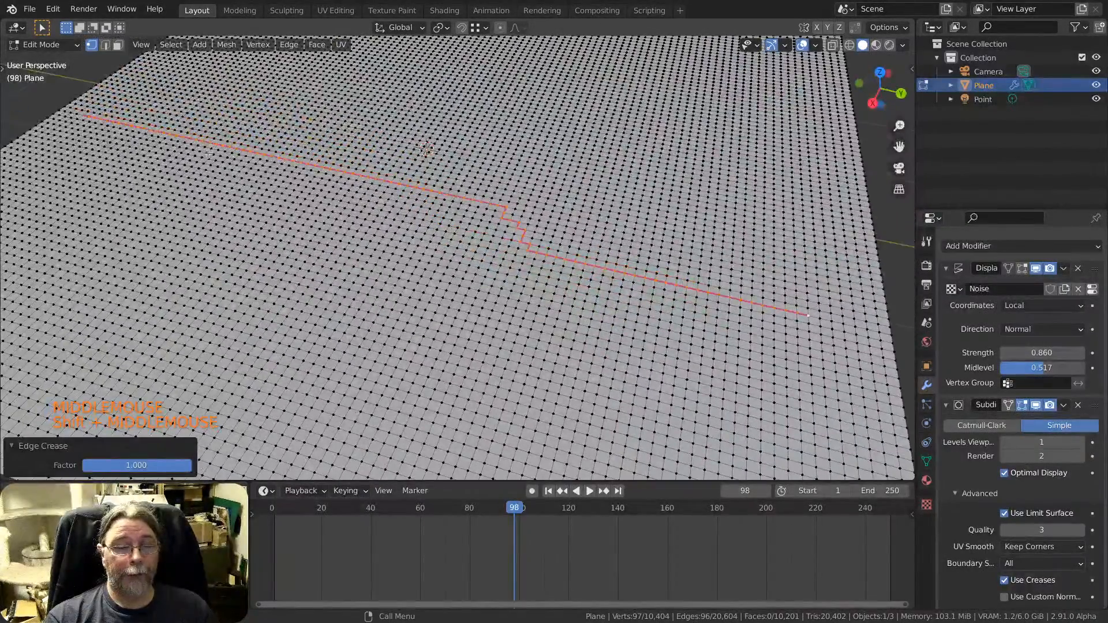
key("Tab")
key("Tab")
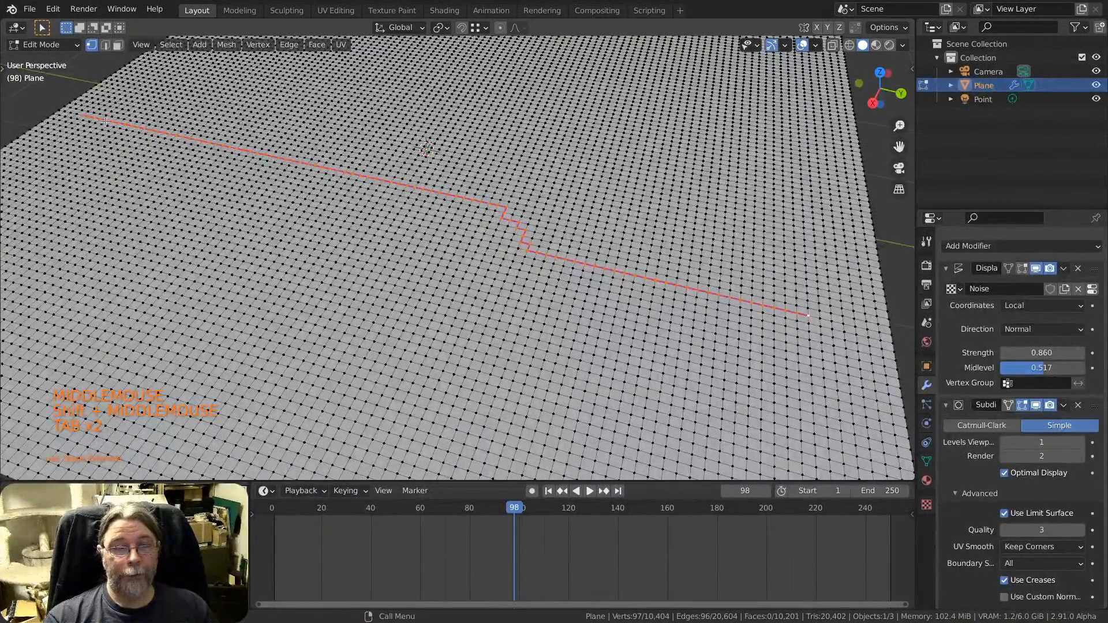
middle_click_drag(677, 265, 589, 235)
key("Tab")
scroll(595, 241, "up", 2)
scroll(595, 241, "up", 1)
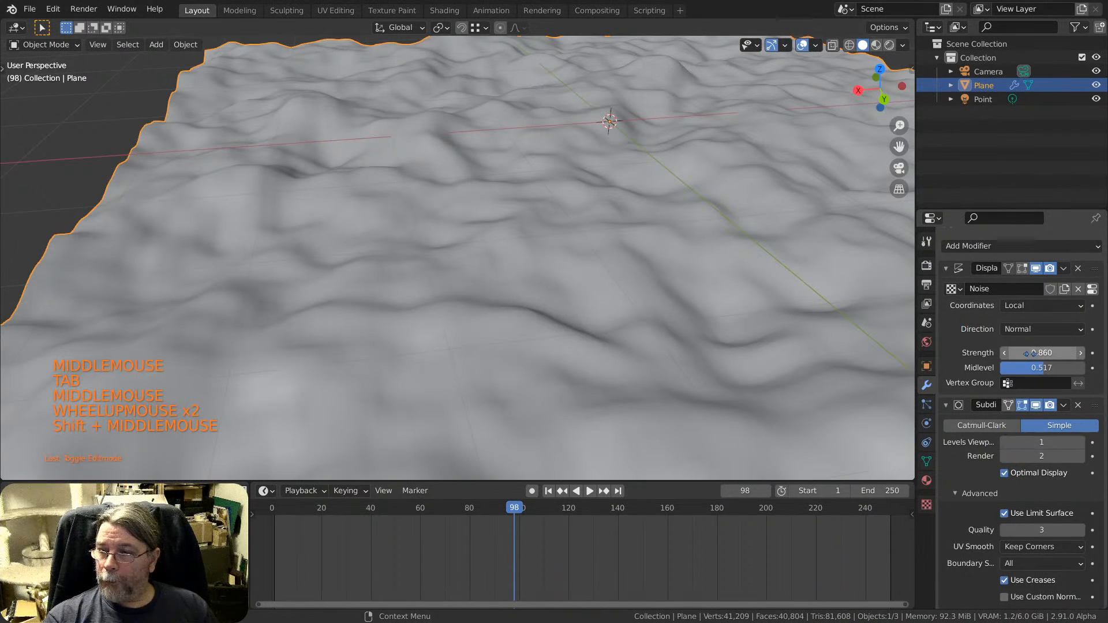
Raise the Displace strength to 4.560 and compare the peaks with the creased path in Edit Mode.
mouse_move(1034, 353)
left_mouse_down()
mouse_move(1074, 353)
mouse_move(1033, 352)
left_mouse_up()
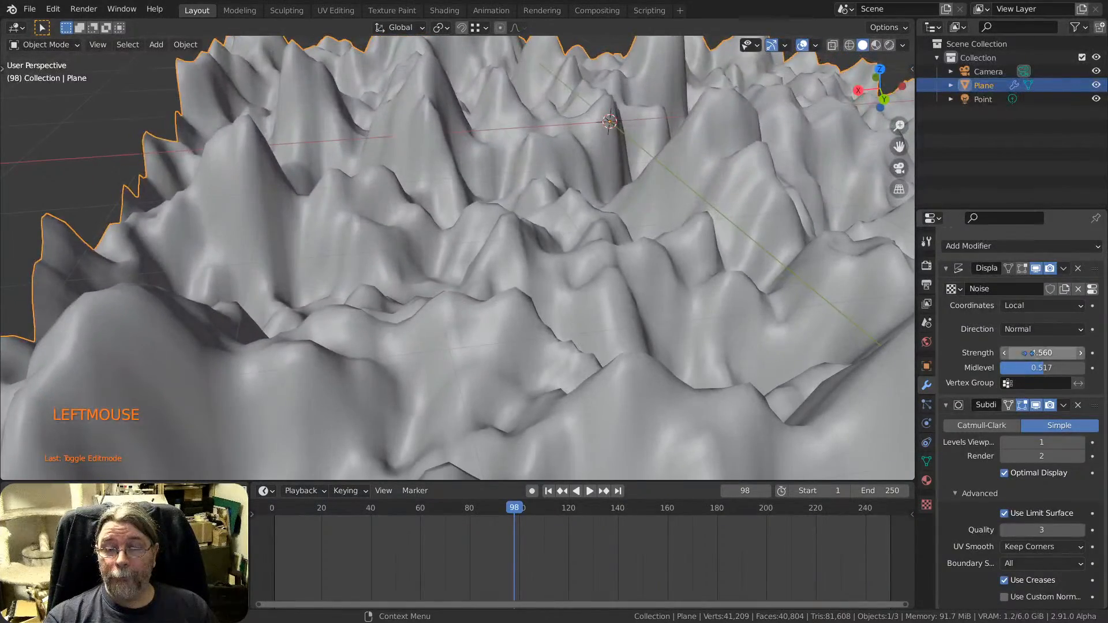
middle_click_drag(598, 187, 670, 266)
middle_click_drag(537, 179, 358, 150, "shift")
key("Tab")
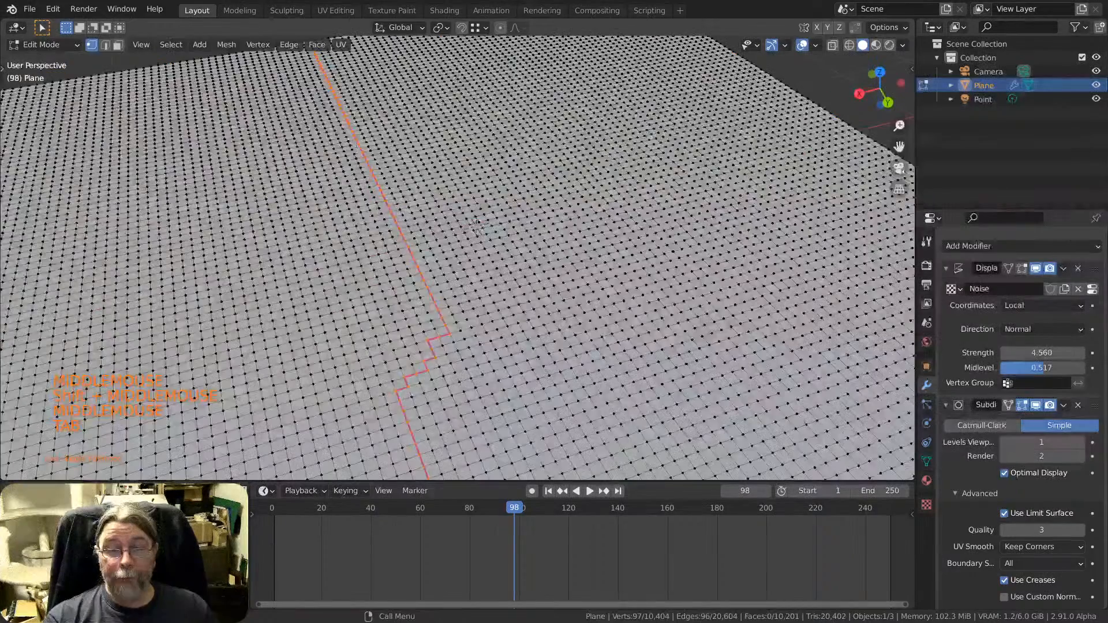
key("Tab")
middle_click_drag(423, 276, 343, 258)
Set the Subdivision Surface modifier to Catmull-Clark and inspect the tall peaks for the crease.
left_click(982, 425)
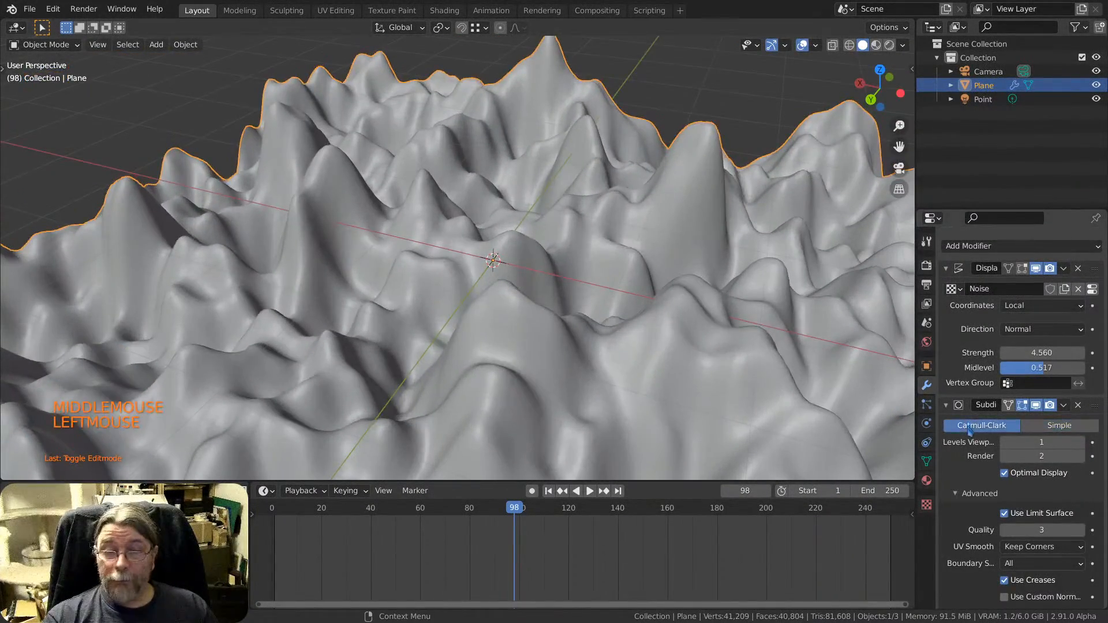
middle_click_drag(681, 324, 574, 328)
middle_click_drag(367, 253, 528, 236, "shift")
Lower the Displace strength to 1.060 and inspect the creased path's surface up close.
mouse_move(1042, 352)
left_mouse_down()
mouse_move(1007, 353)
mouse_move(1034, 353)
left_mouse_up()
key("Tab")
key("Tab")
mouse_move(485, 283)
middle_mouse_down()
mouse_move(433, 272)
mouse_move(413, 248)
mouse_move(383, 257)
mouse_move(423, 265)
mouse_move(465, 294)
mouse_move(484, 258)
mouse_move(473, 282)
middle_mouse_up()
scroll(438, 277, "up", 5)
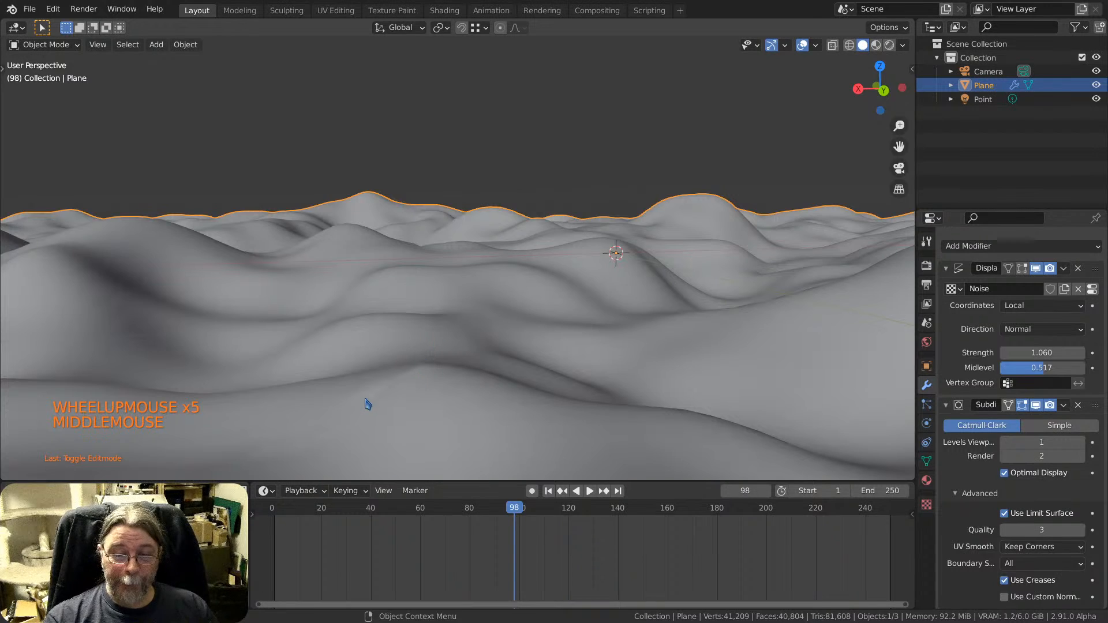
middle_click_drag(367, 404, 418, 347)
scroll(414, 334, "up", 2, "shift")
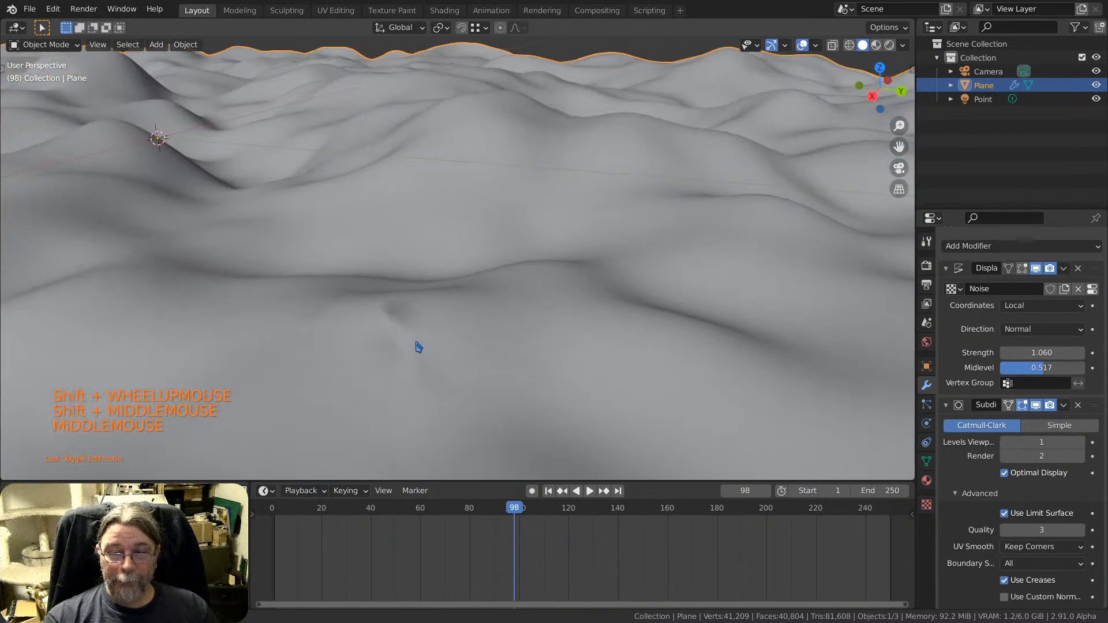
Compare Simple with Catmull-Clark at the crease, keep Catmull-Clark, and set the Subdivision Surface viewport levels to 2.
left_click(1054, 427)
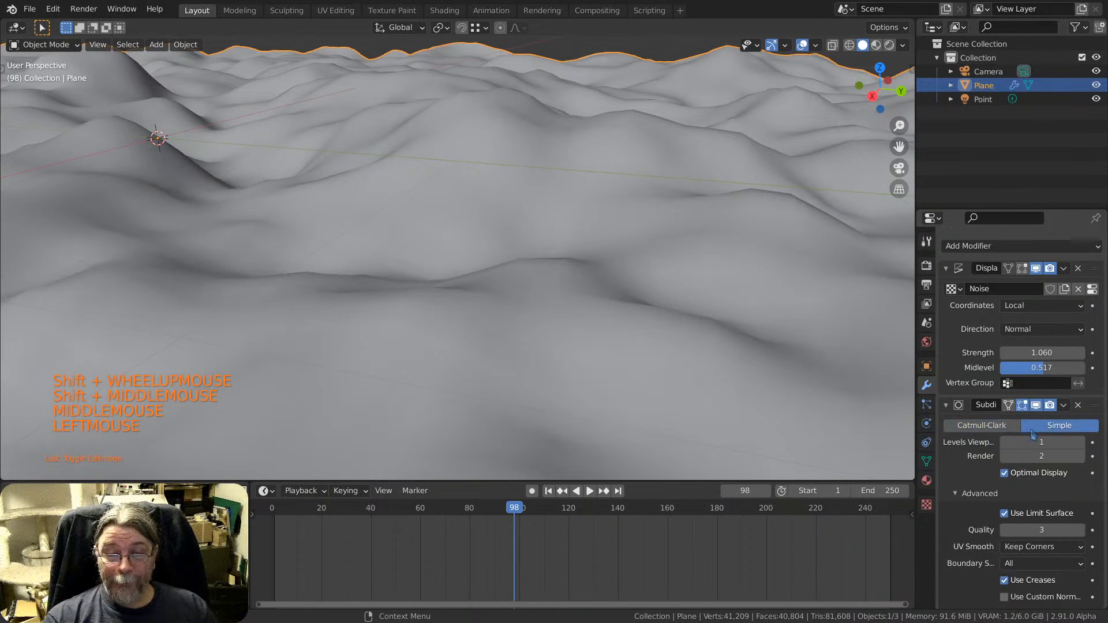
left_click(990, 430)
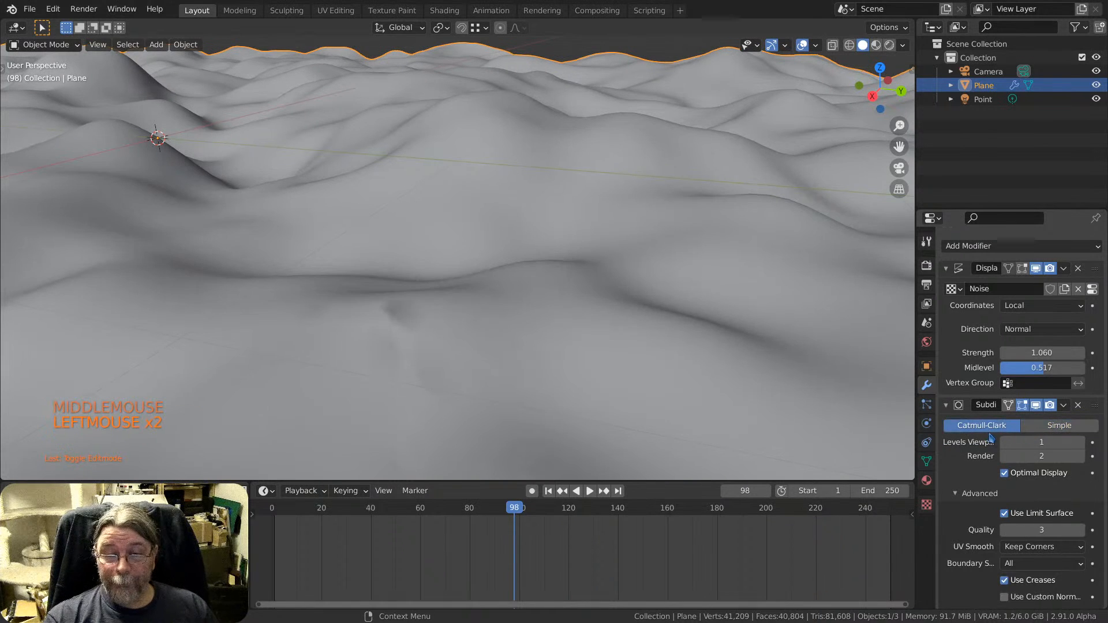
left_click(1081, 443)
scroll(495, 317, "down", 6)
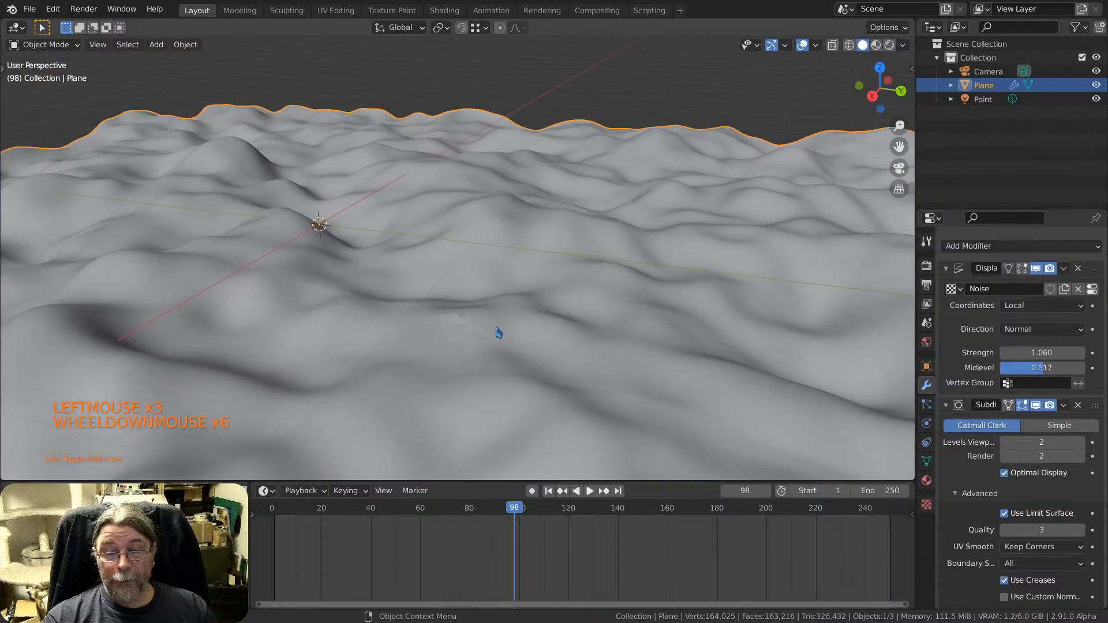
mouse_move(497, 329)
middle_mouse_down()
mouse_move(512, 381)
mouse_move(539, 381)
mouse_move(389, 344)
mouse_move(514, 338)
middle_mouse_up()
scroll(537, 392, "up", 3)
scroll(462, 272, "down", 2)
middle_click_drag(460, 269, 458, 255)
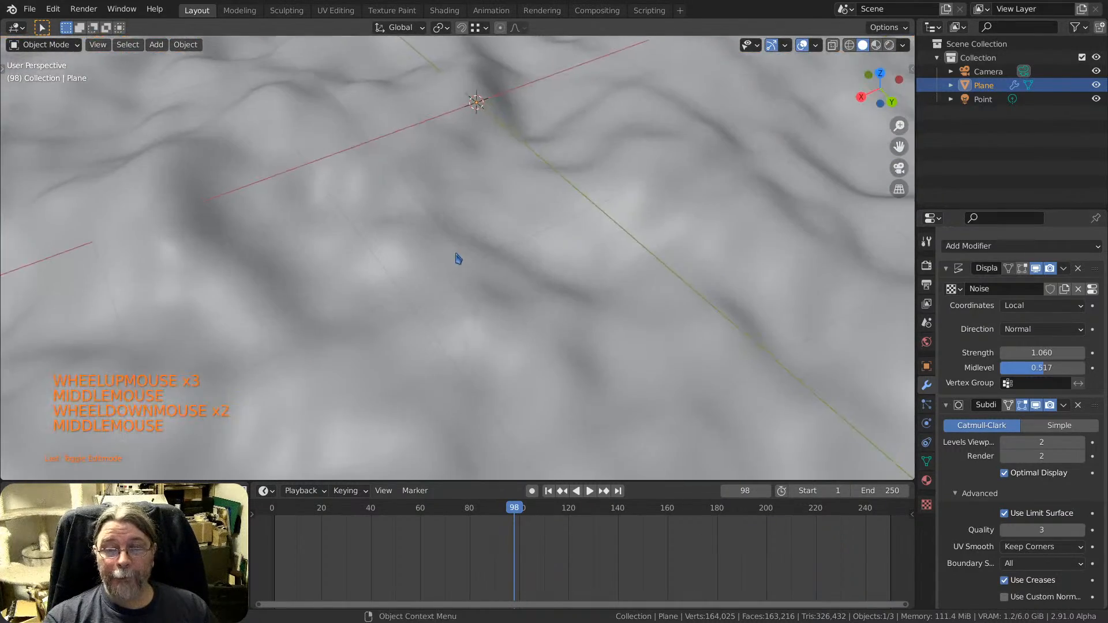
scroll(459, 257, "down", 6)
scroll(484, 293, "down", 1)
middle_click_drag(484, 292, 483, 258, "shift")
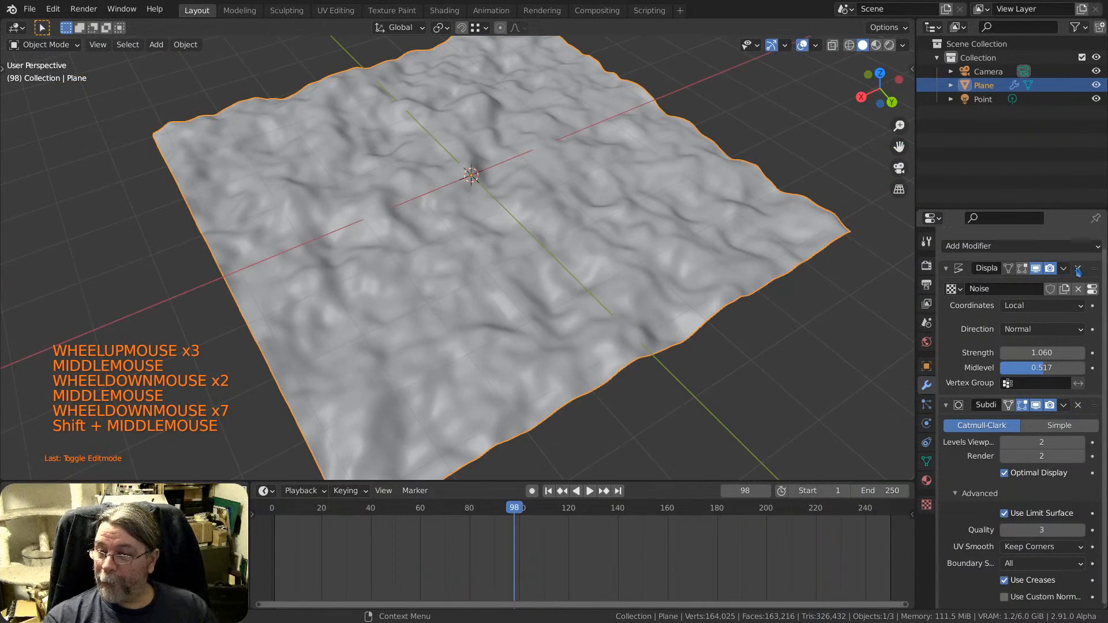
Add a monkey head mesh at the centre of the terrain.
scroll(473, 217, "down", 2)
middle_click_drag(473, 217, 479, 211, "shift")
key("shift+a")
mouse_move(473, 218)
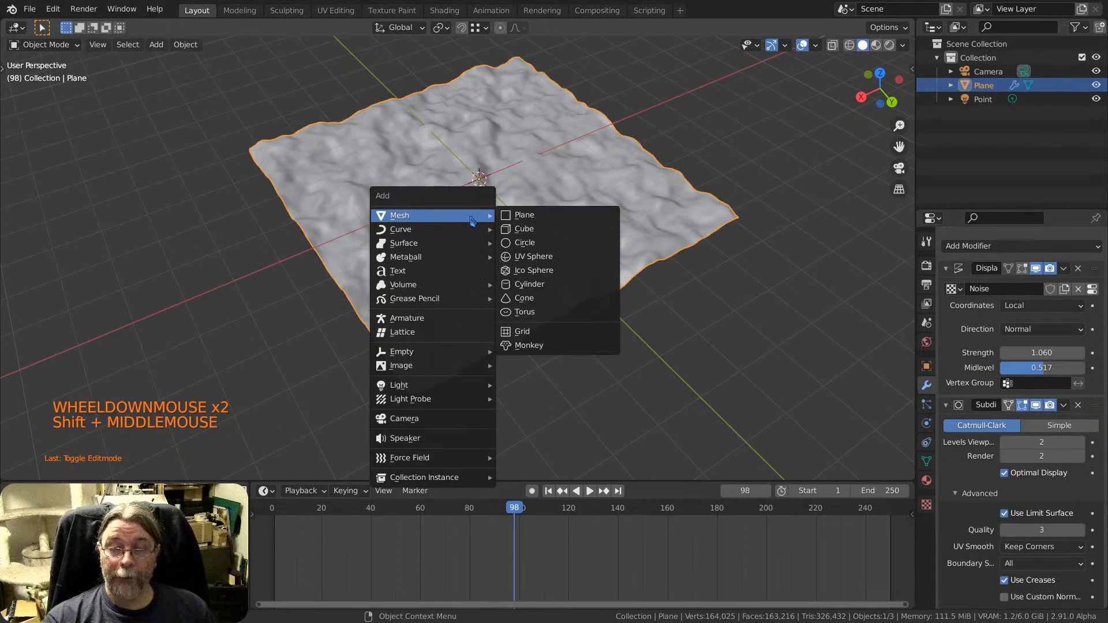
left_click(553, 345)
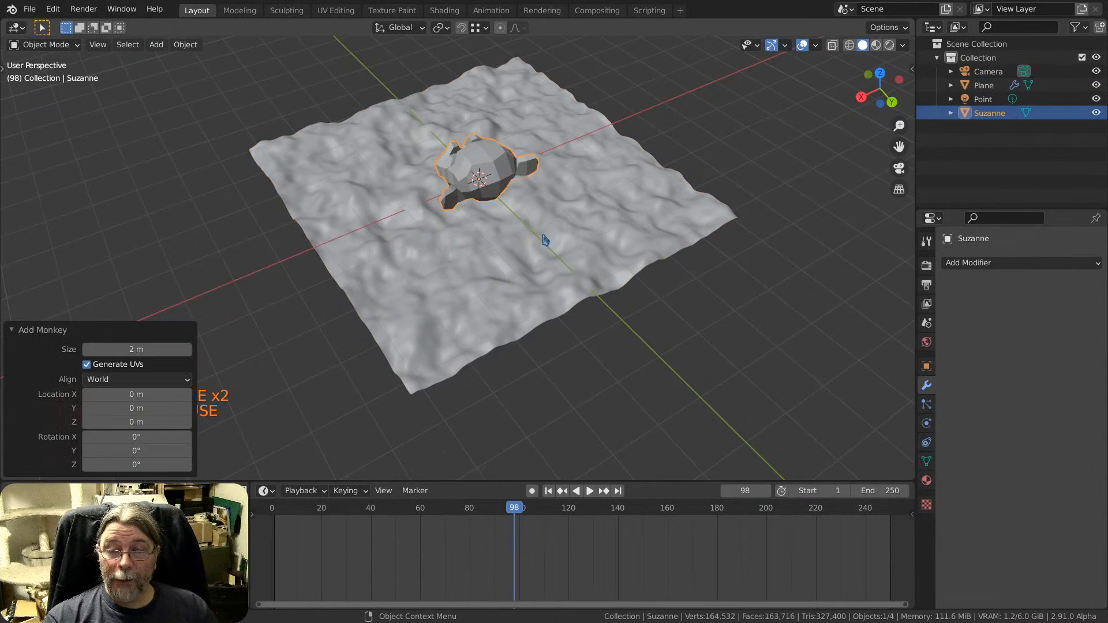
Move the monkey head clear of the terrain by about -4.7 m in X, 7.3 m in Y and -3.5 m in Z.
left_click(489, 177)
left_click(487, 167)
key("g")
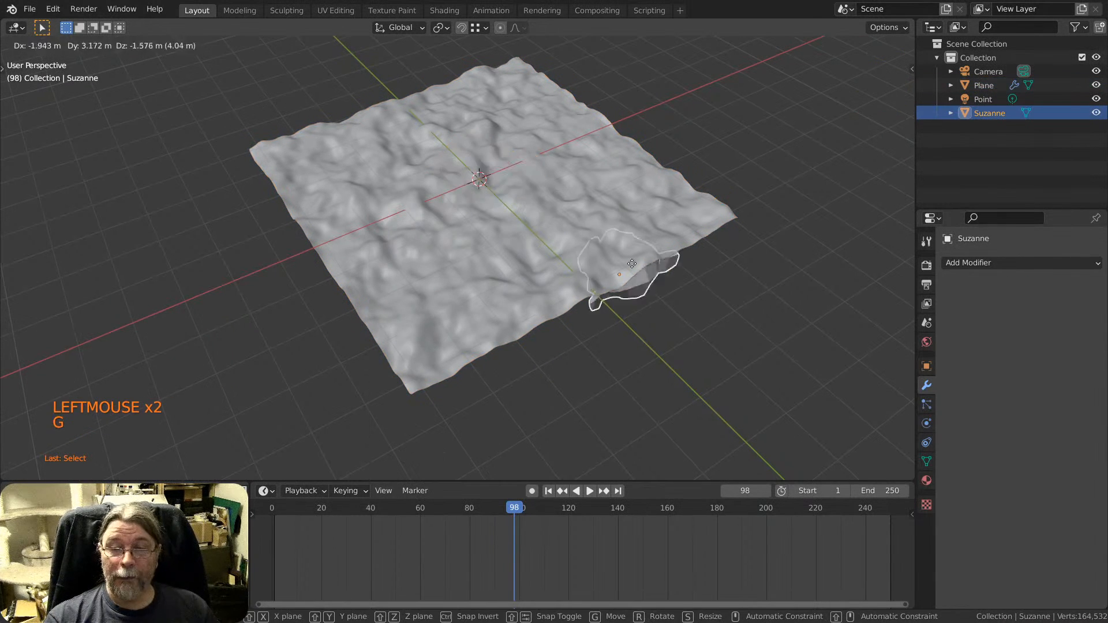
left_click(822, 376)
middle_click_drag(822, 376, 856, 310)
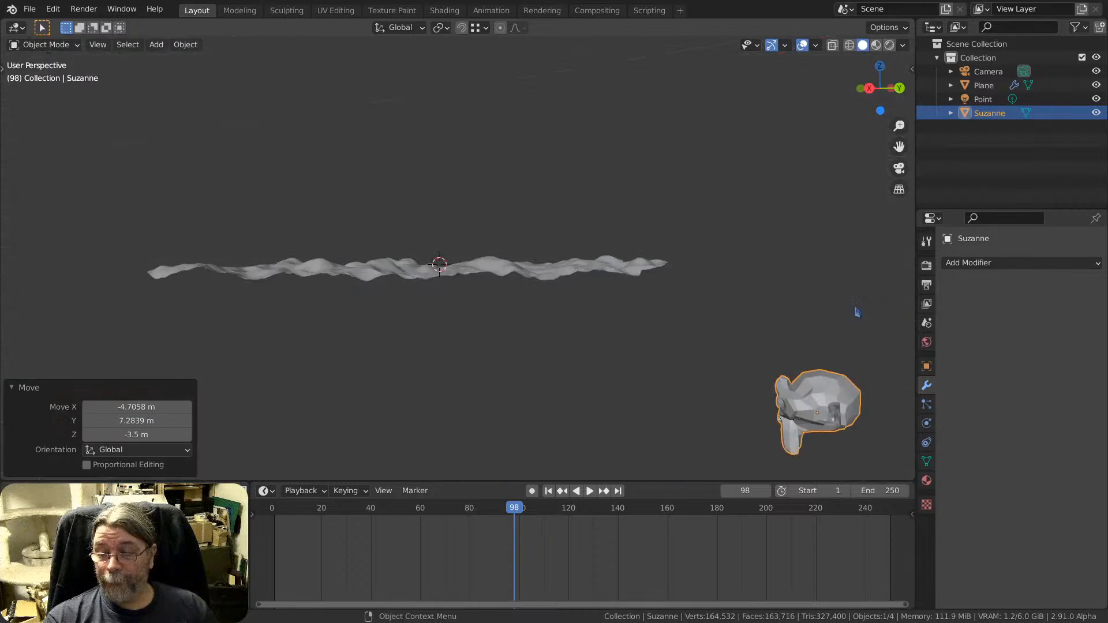
Add a Subdivision Surface modifier to the monkey head and view the face up close.
scroll(728, 305, "up", 6)
middle_click_drag(728, 305, 667, 235)
left_click(968, 266)
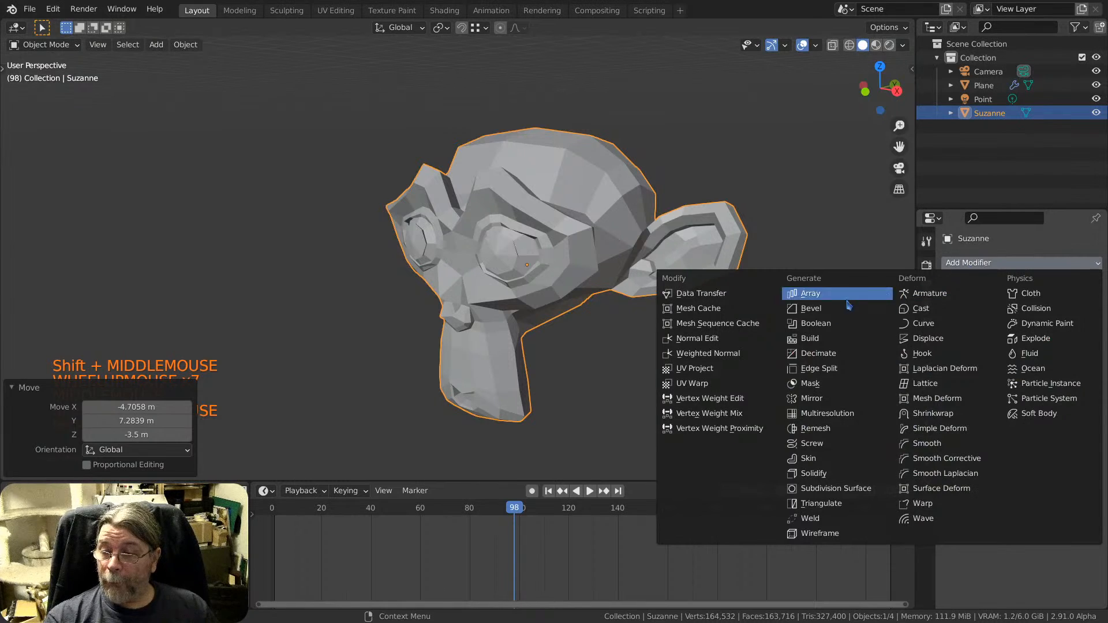
left_click(857, 487)
middle_click_drag(601, 196, 525, 131, "shift")
scroll(699, 190, "up", 2)
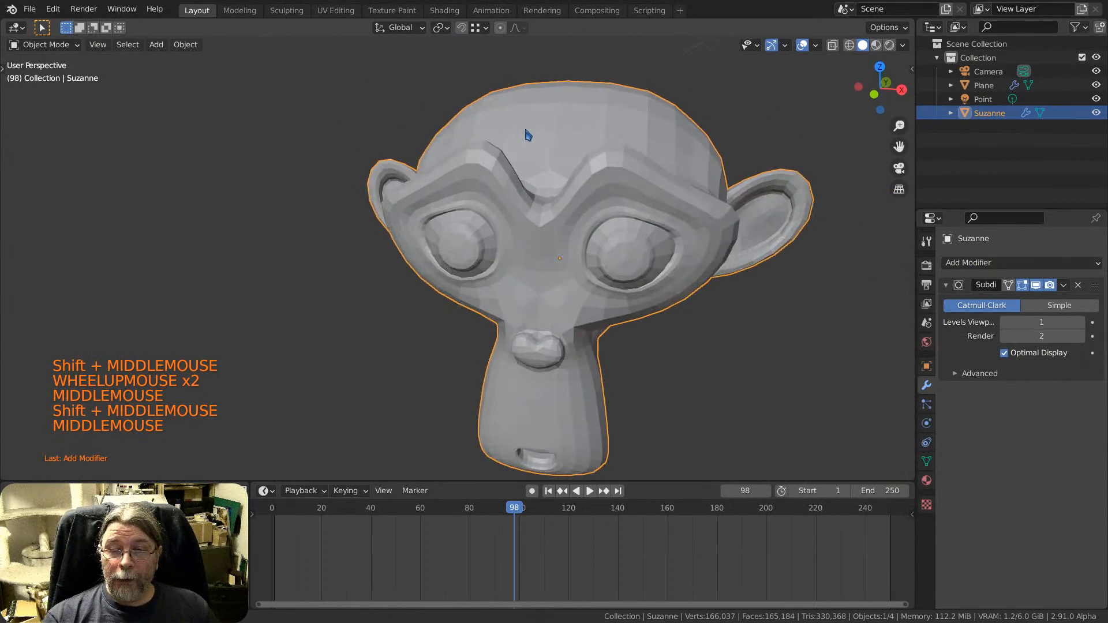
scroll(545, 196, "up", 2)
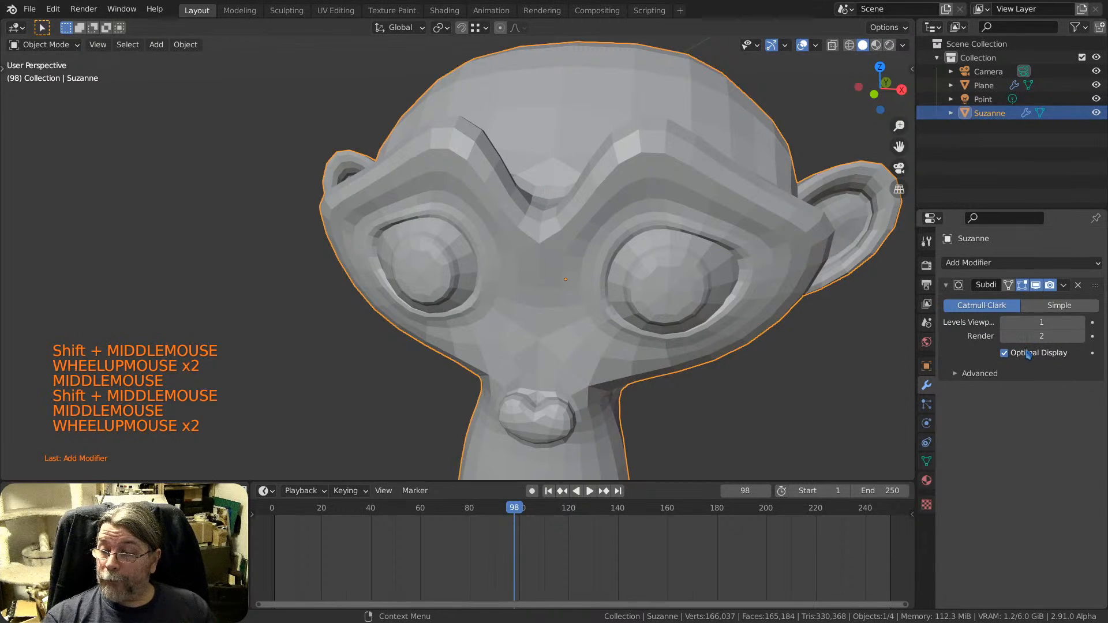
right_click(605, 226)
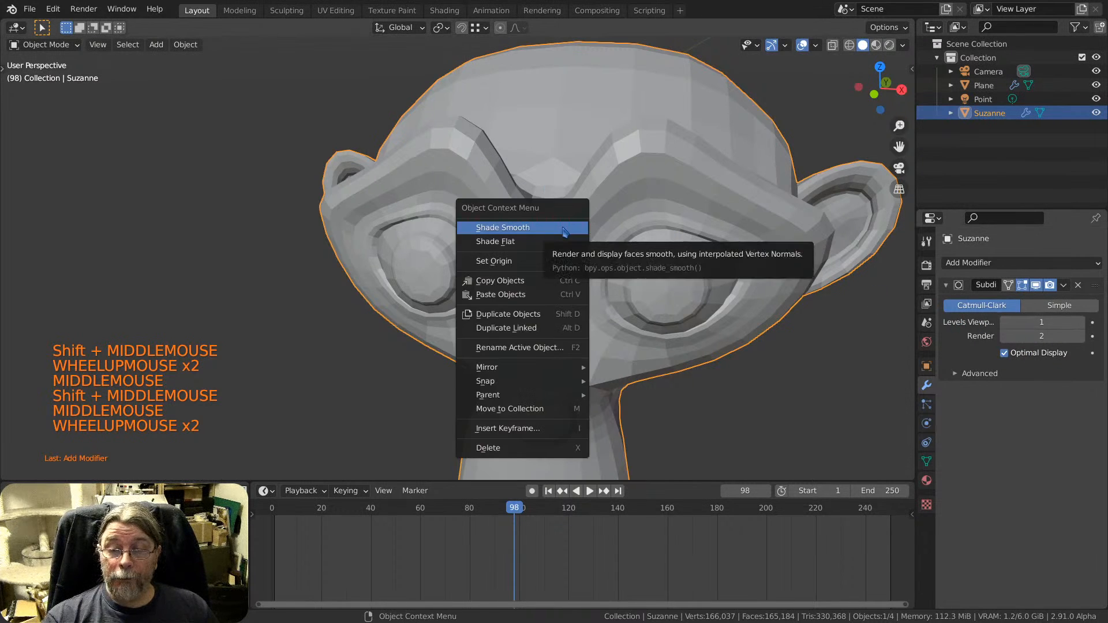
Crease the two connected edges across the monkey's upper forehead by 1.000 and inspect the ridge in Object Mode.
middle_click_drag(639, 178, 520, 263)
key("Tab")
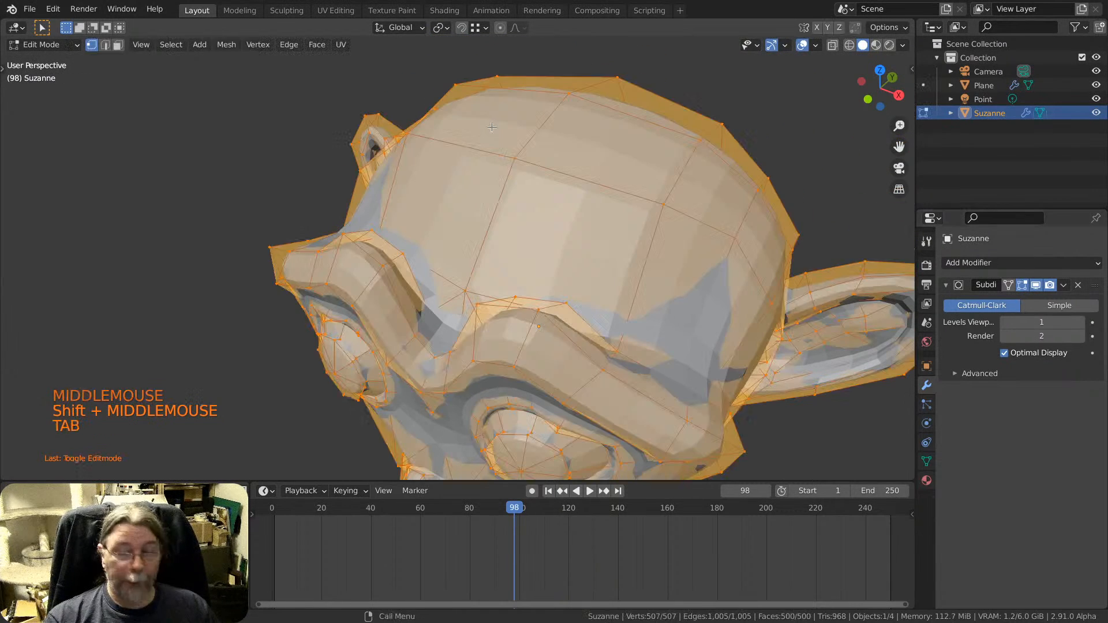
left_click(410, 137)
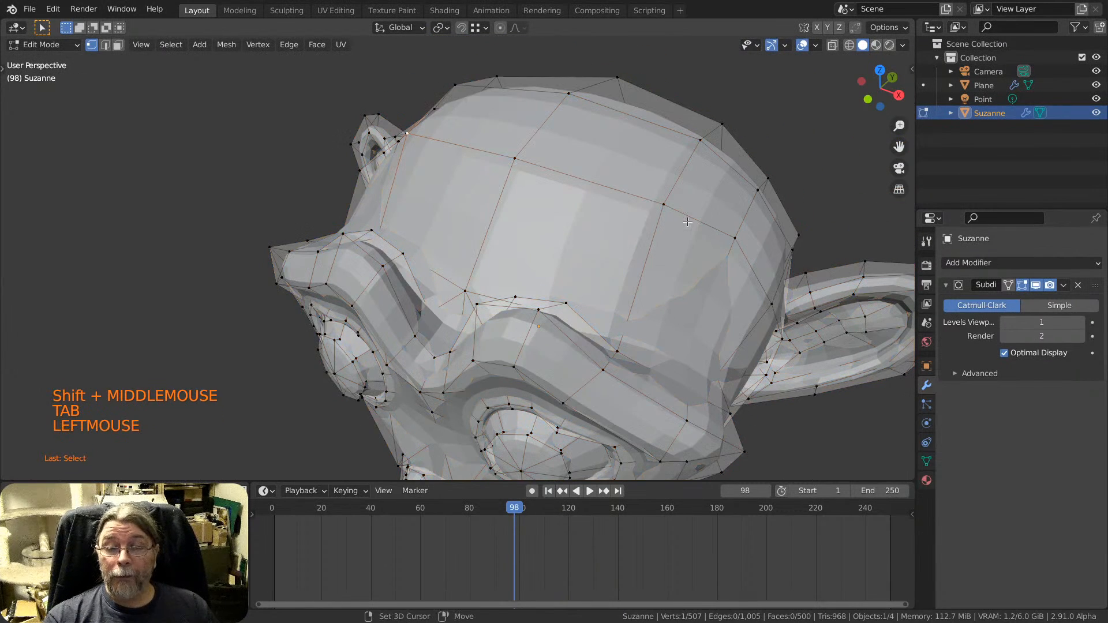
left_click(657, 203, "shift")
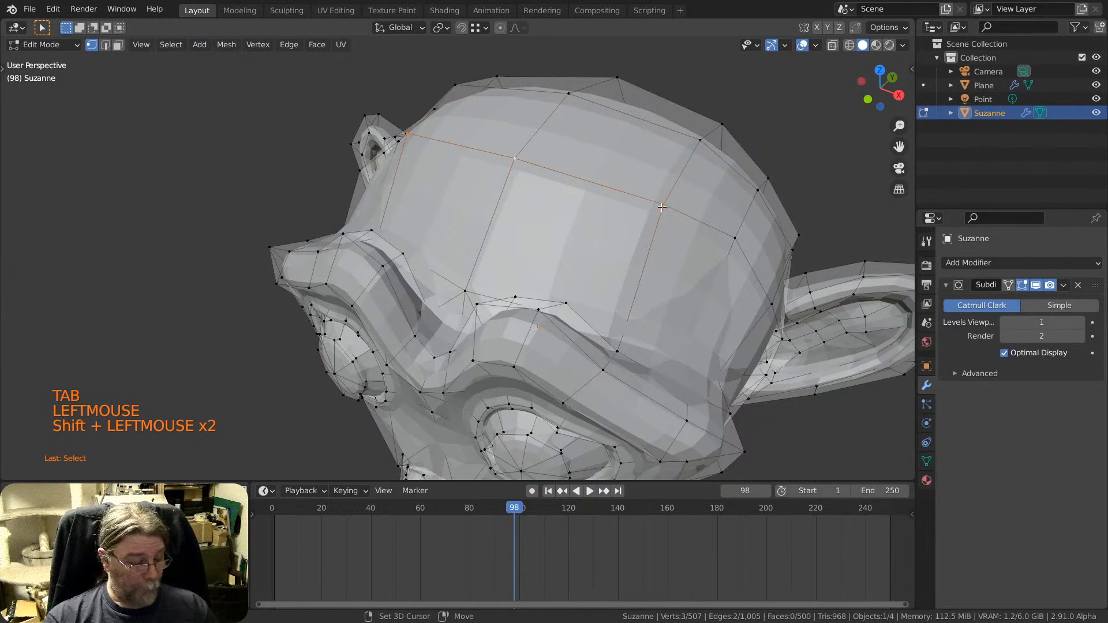
key("shift+e")
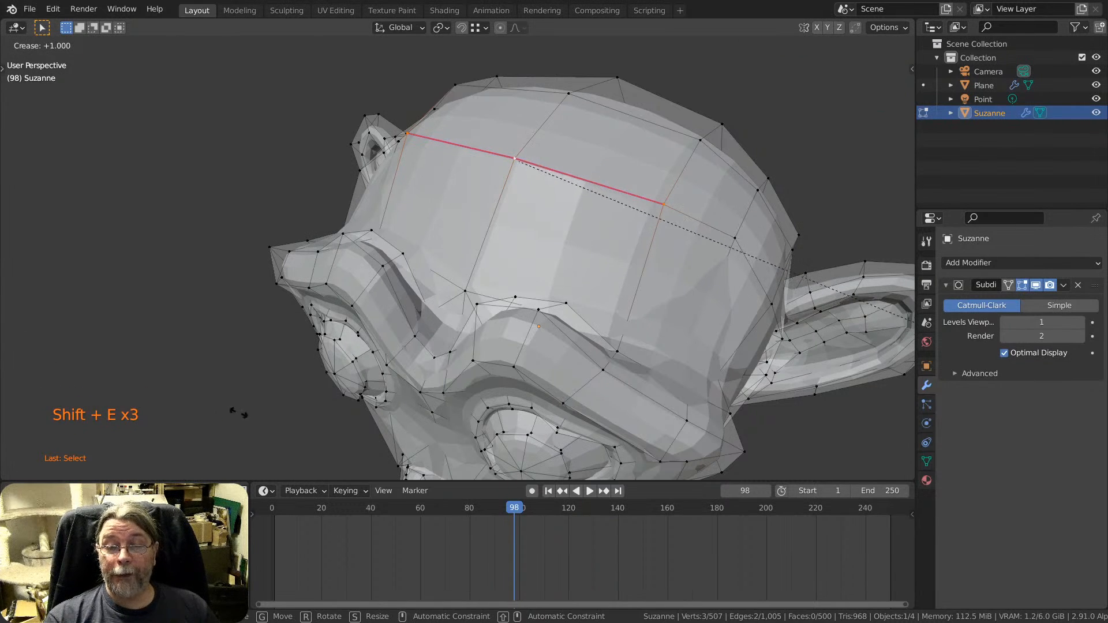
left_click(238, 413)
key("Tab")
middle_click_drag(387, 304, 403, 186)
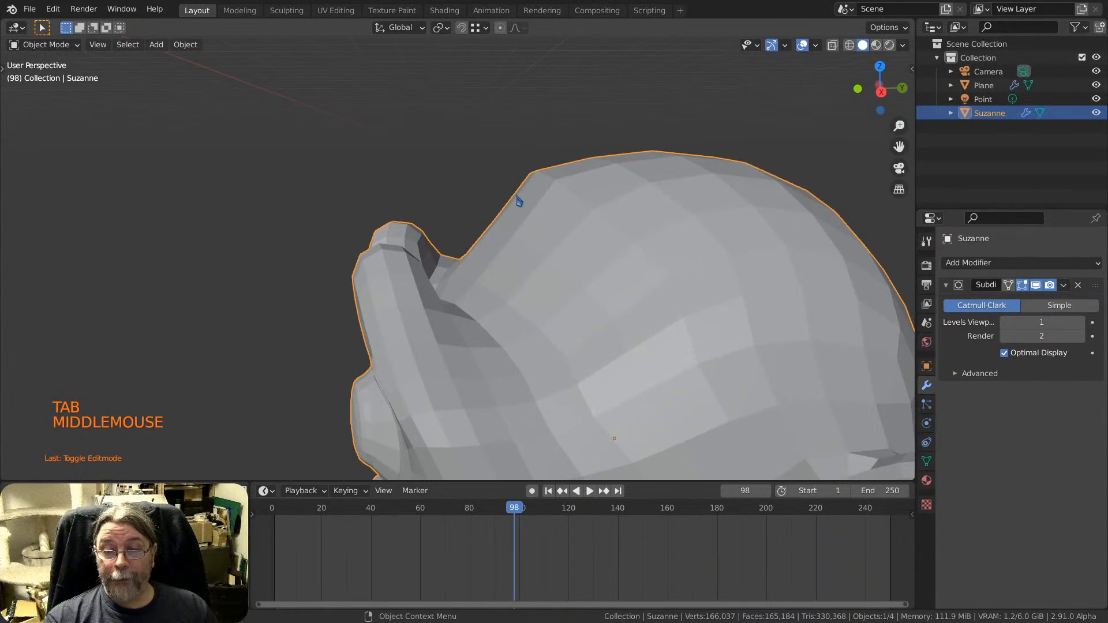
middle_click_drag(503, 200, 618, 248)
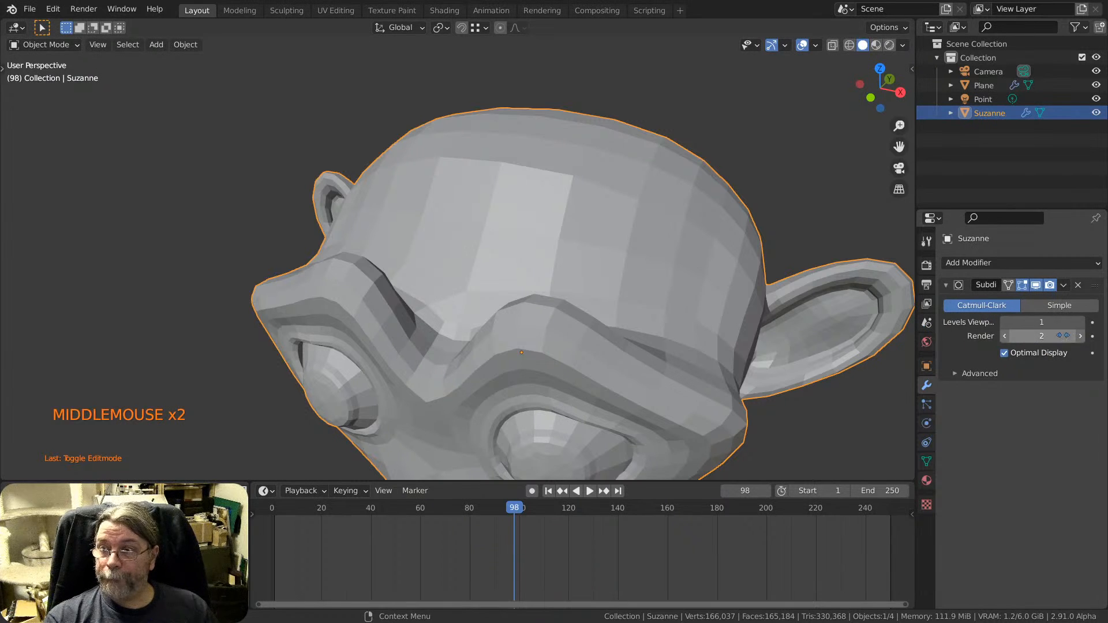
Raise the monkey head's Subdivision Surface viewport levels to 5 and check the creased forehead.
left_click(1081, 322)
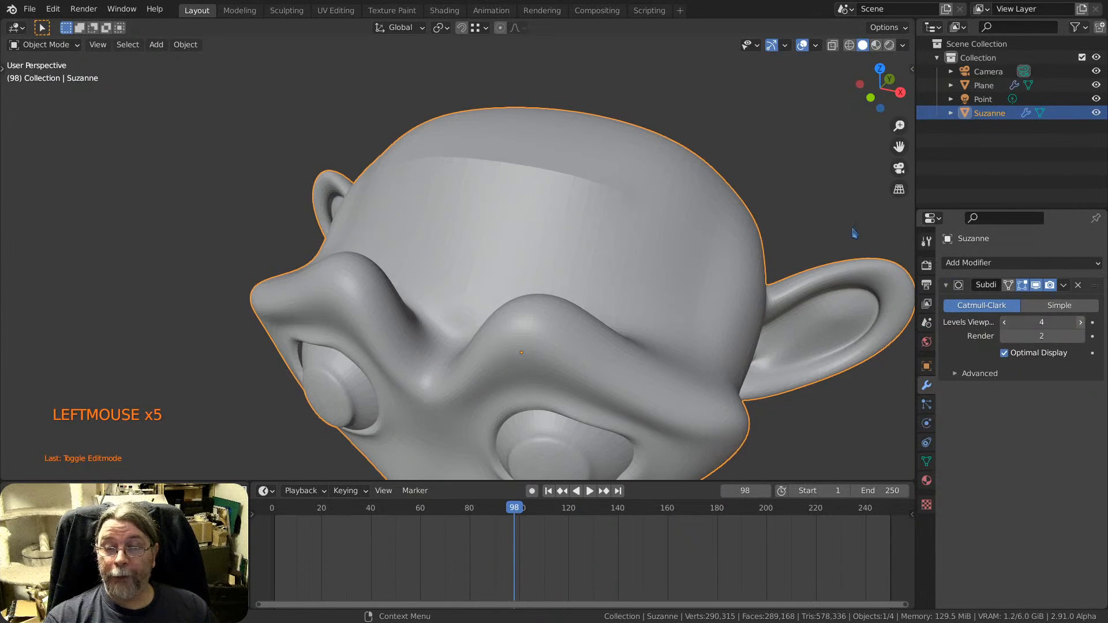
middle_click_drag(855, 233, 601, 215)
scroll(597, 154, "up", 2)
scroll(601, 217, "down", 3)
scroll(589, 225, "up", 3)
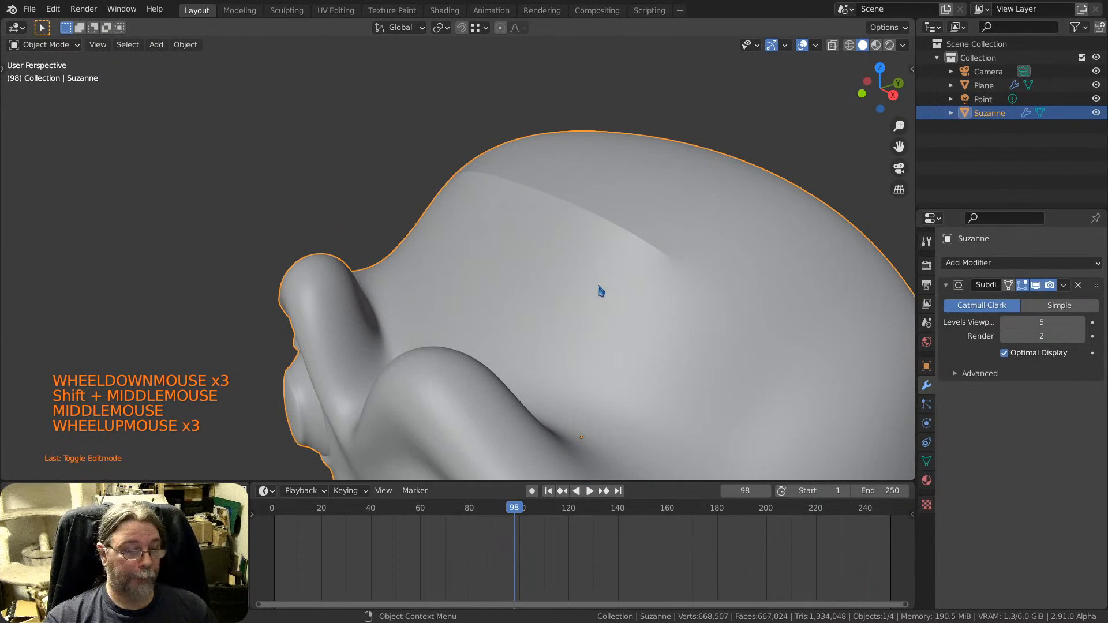
scroll(588, 210, "down", 4)
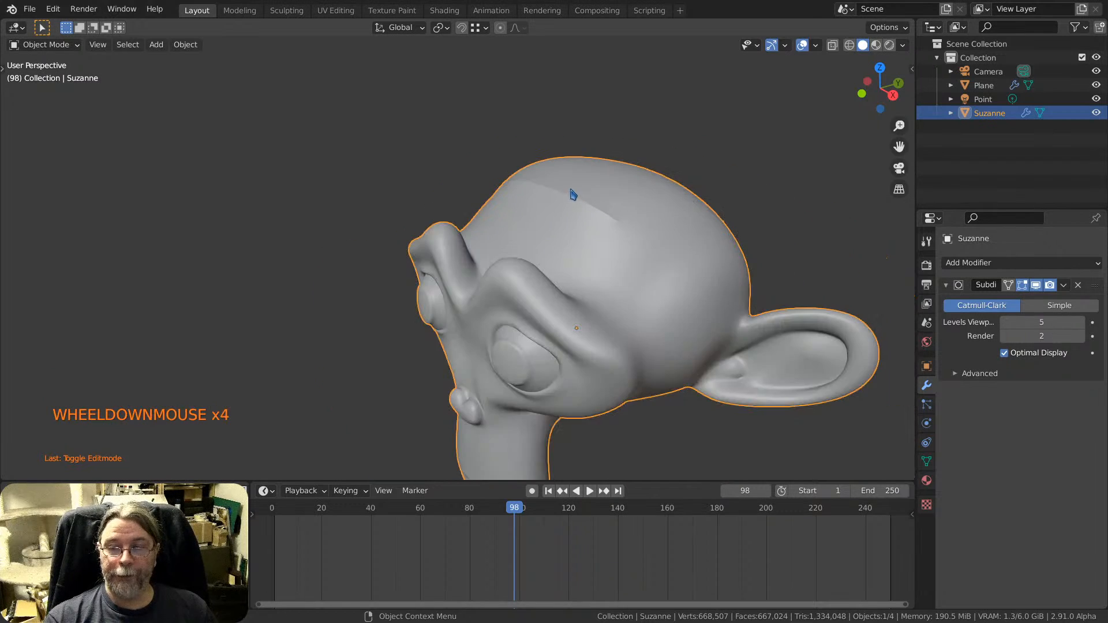
Examine the forehead crease from several angles, comparing the edit cage with the smoothed surface.
scroll(578, 212, "down", 1)
middle_click_drag(577, 212, 461, 237)
scroll(598, 216, "up", 2)
key("Tab")
key("Tab")
key("Tab")
scroll(715, 205, "up", 2)
middle_click_drag(718, 176, 454, 178)
key("Tab")
middle_click(705, 235)
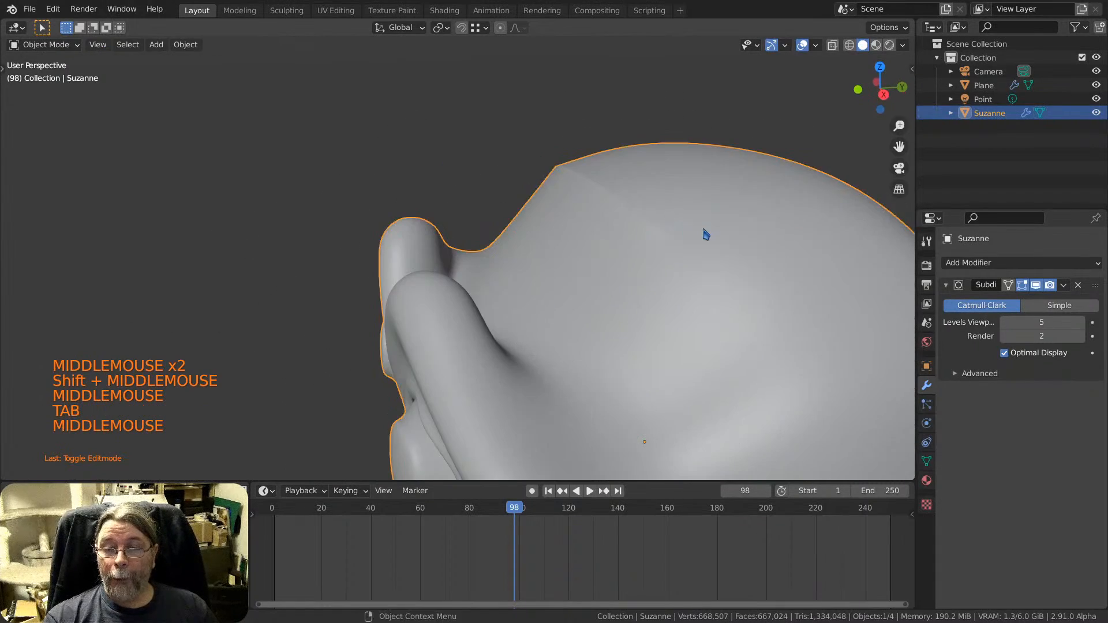
middle_click_drag(705, 235, 768, 269)
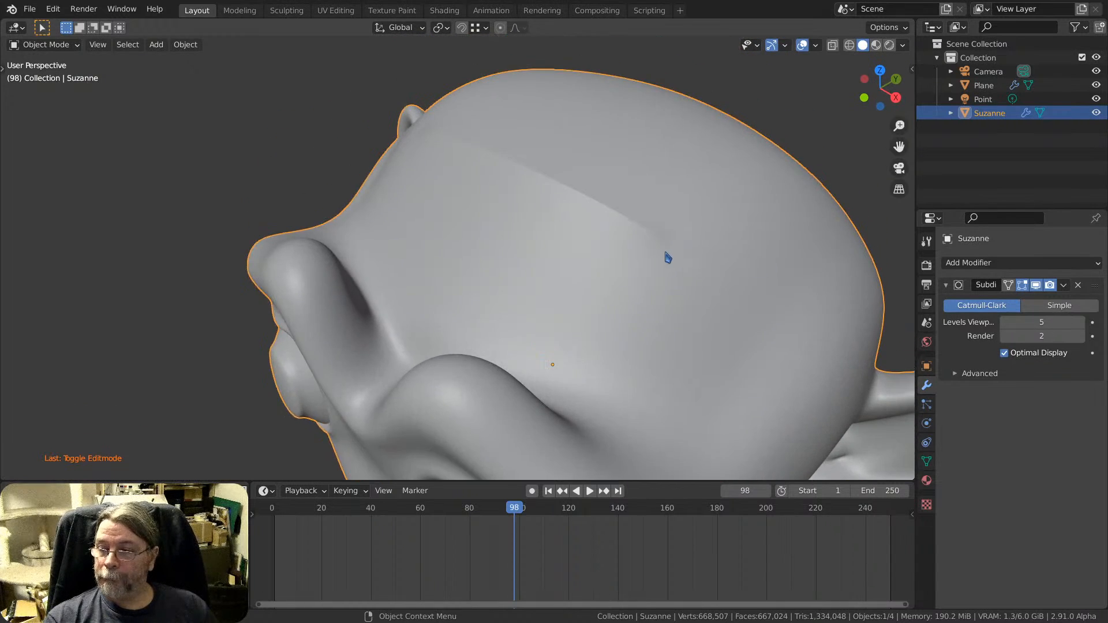
Remove the monkey head's Subdivision Surface modifier and delete both the terrain plane and the monkey head.
scroll(668, 260, "down", 3)
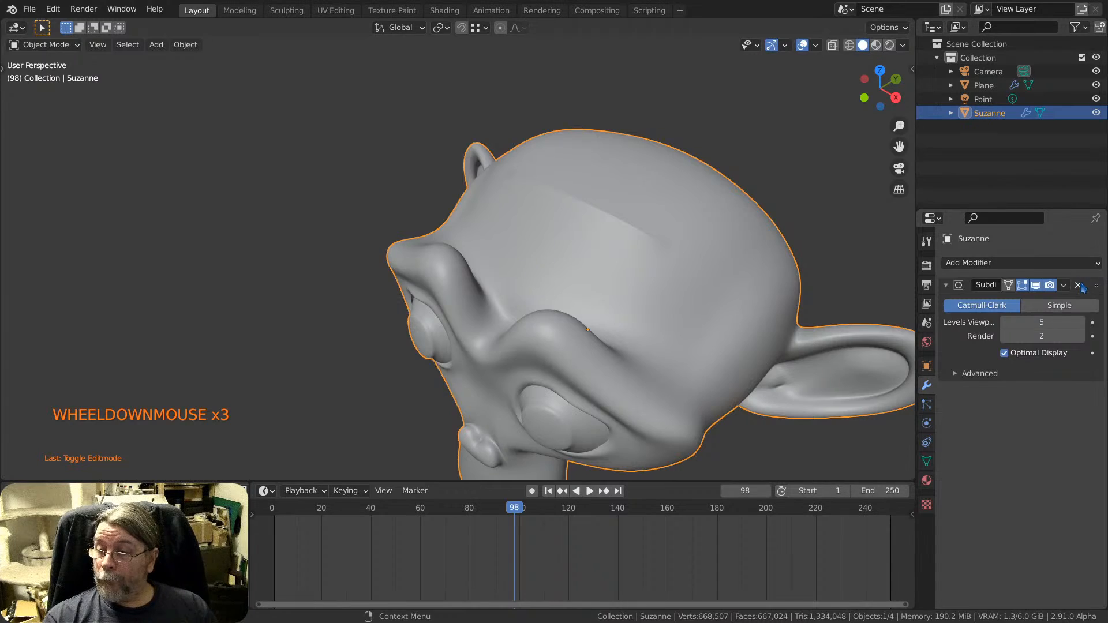
left_click(1078, 286)
scroll(520, 199, "down", 12)
left_click(539, 229)
key("x")
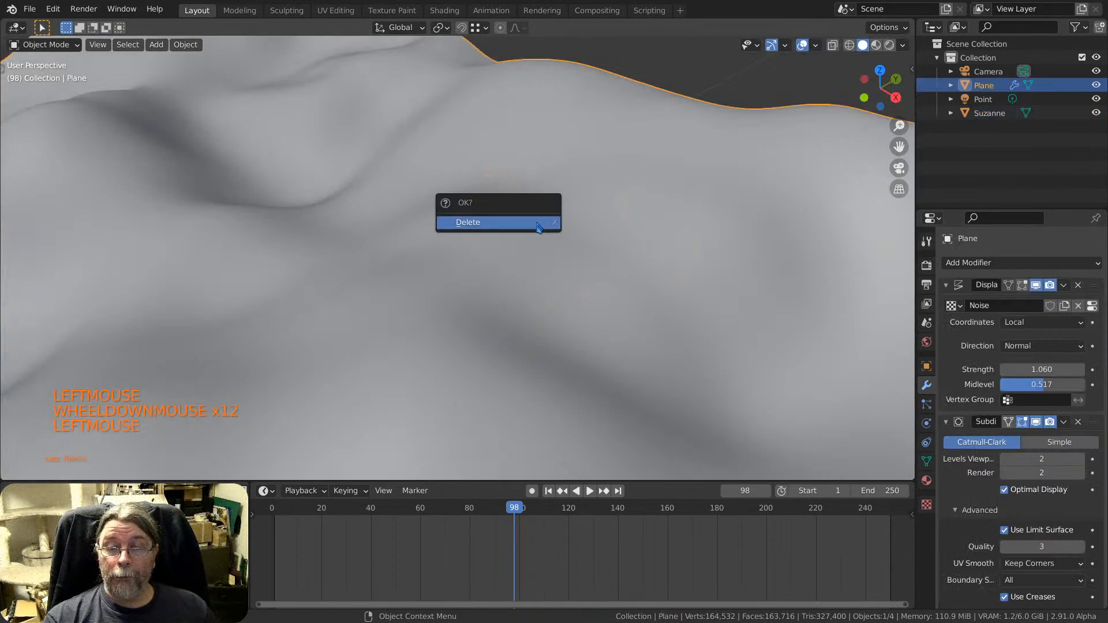
left_click(538, 227)
scroll(538, 228, "down", 5)
left_click(545, 227)
key("x")
left_click(543, 222)
scroll(539, 380, "down", 2)
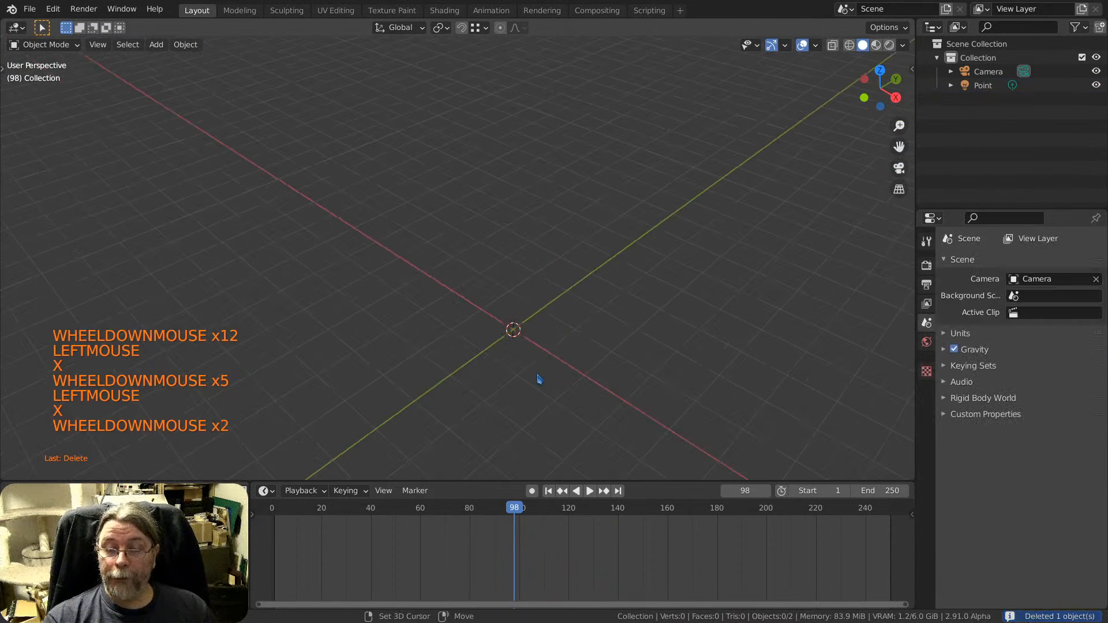
Add a 2 m plane at the world origin and give it a Shrinkwrap modifier.
middle_click_drag(539, 380, 488, 295, "shift")
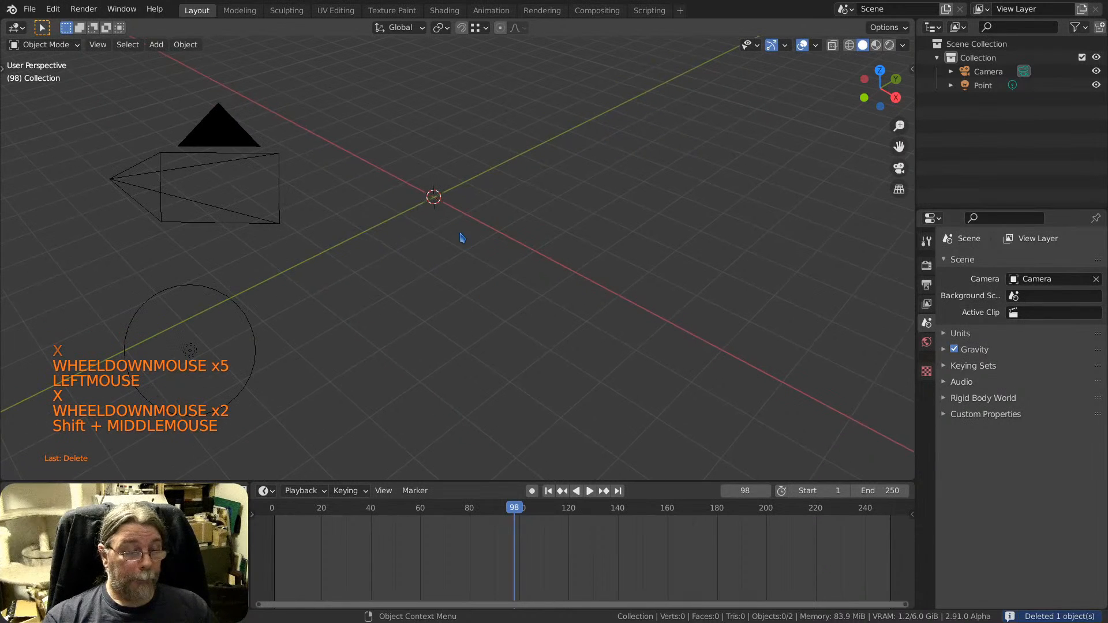
scroll(435, 158, "up", 2)
middle_click_drag(435, 158, 443, 223, "shift")
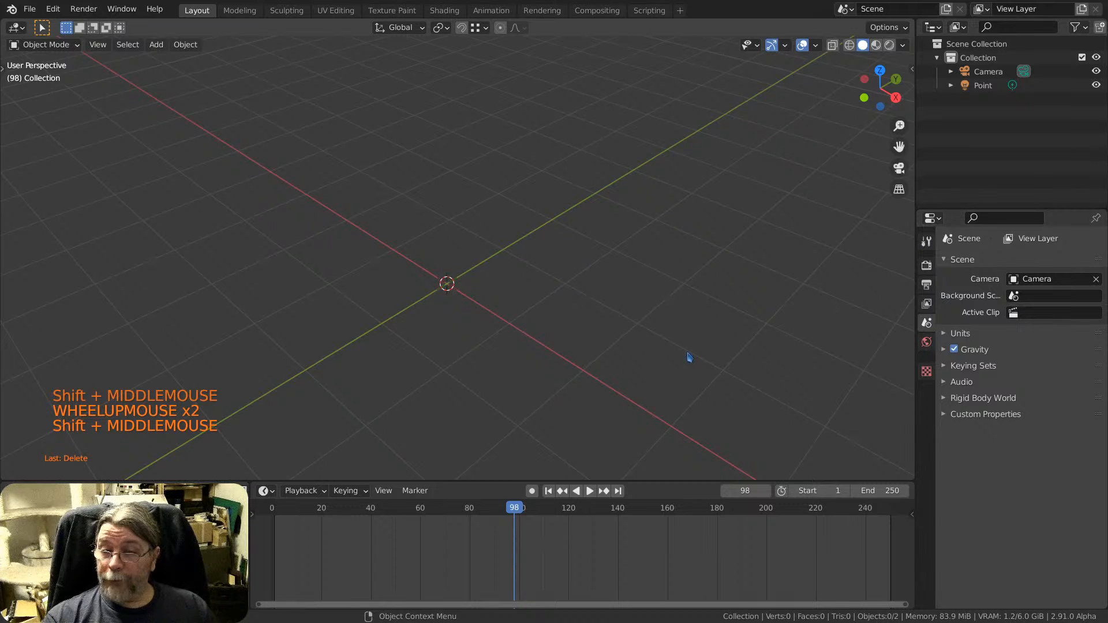
middle_click_drag(464, 308, 470, 249, "shift")
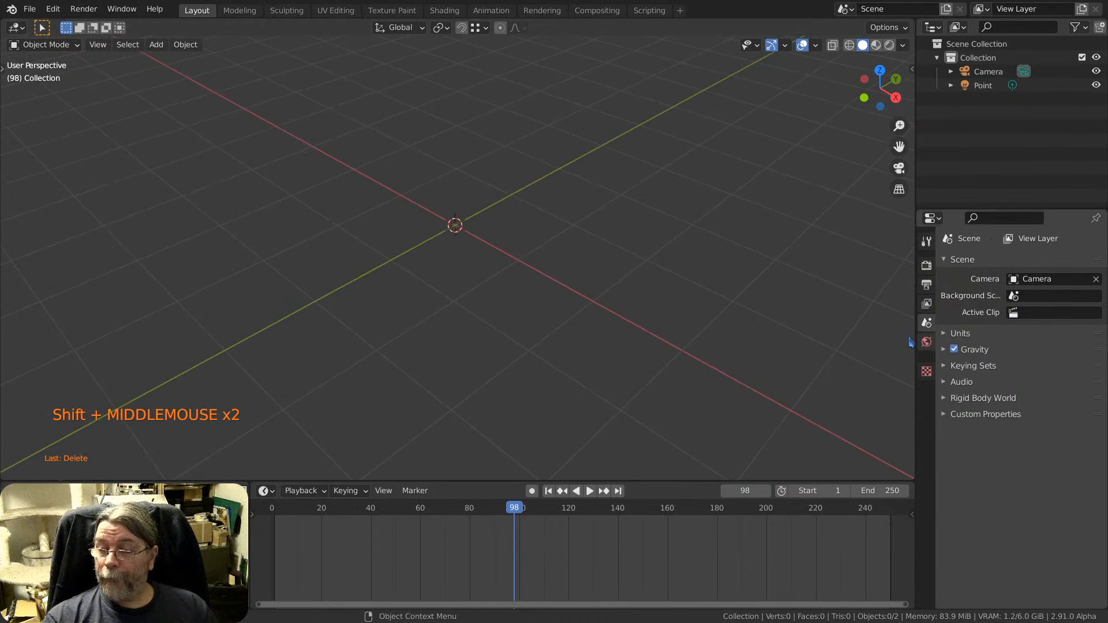
key("shift+a")
mouse_move(508, 246)
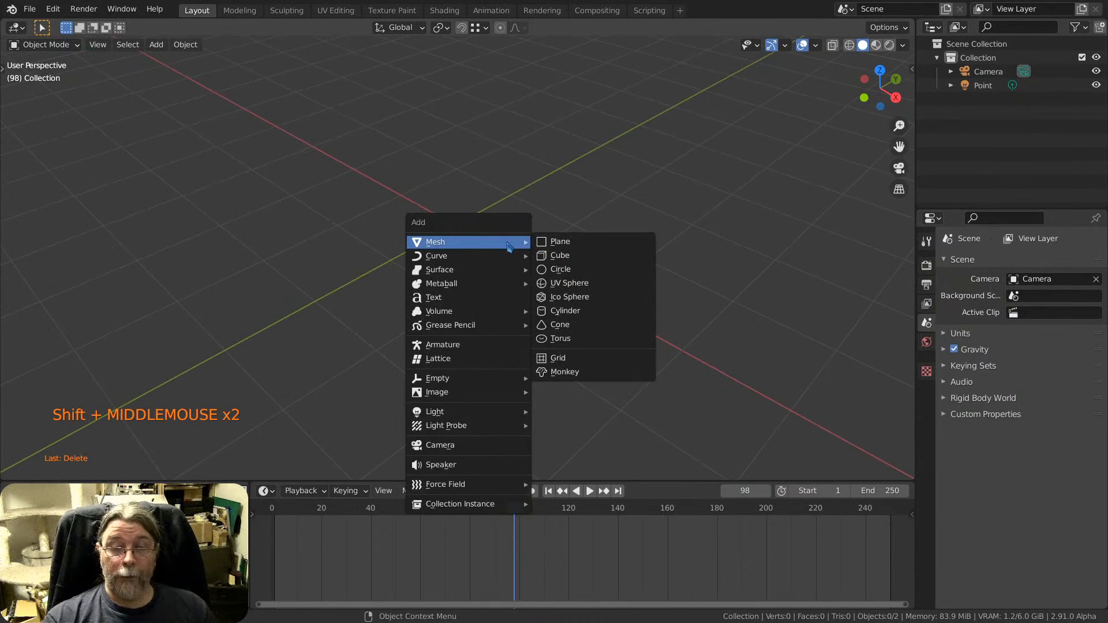
left_click(585, 247)
left_click(981, 264)
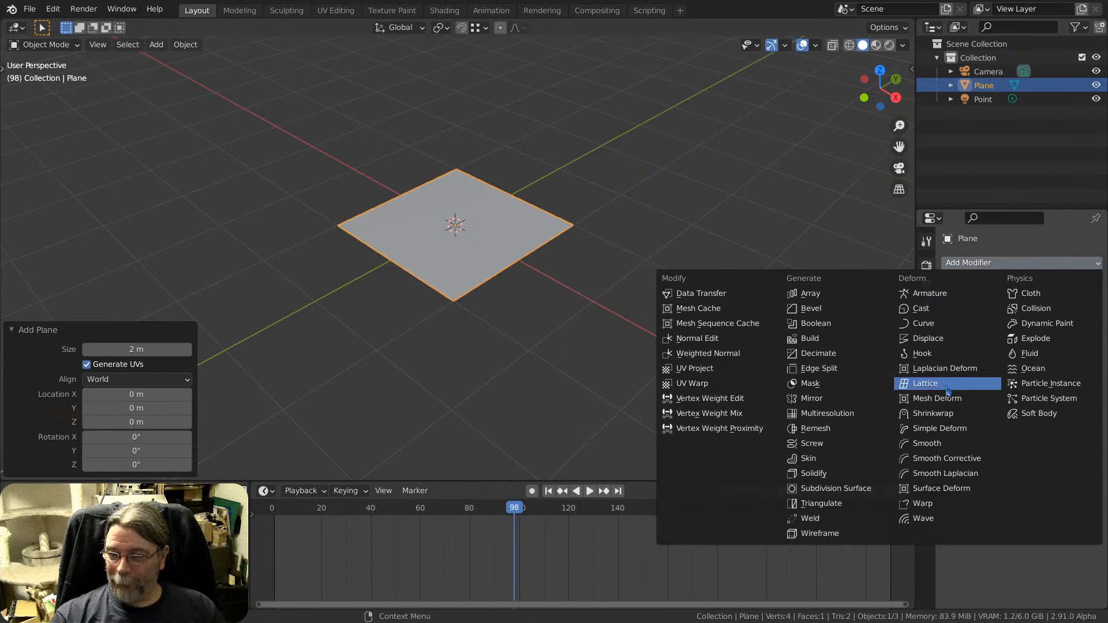
left_click(948, 415)
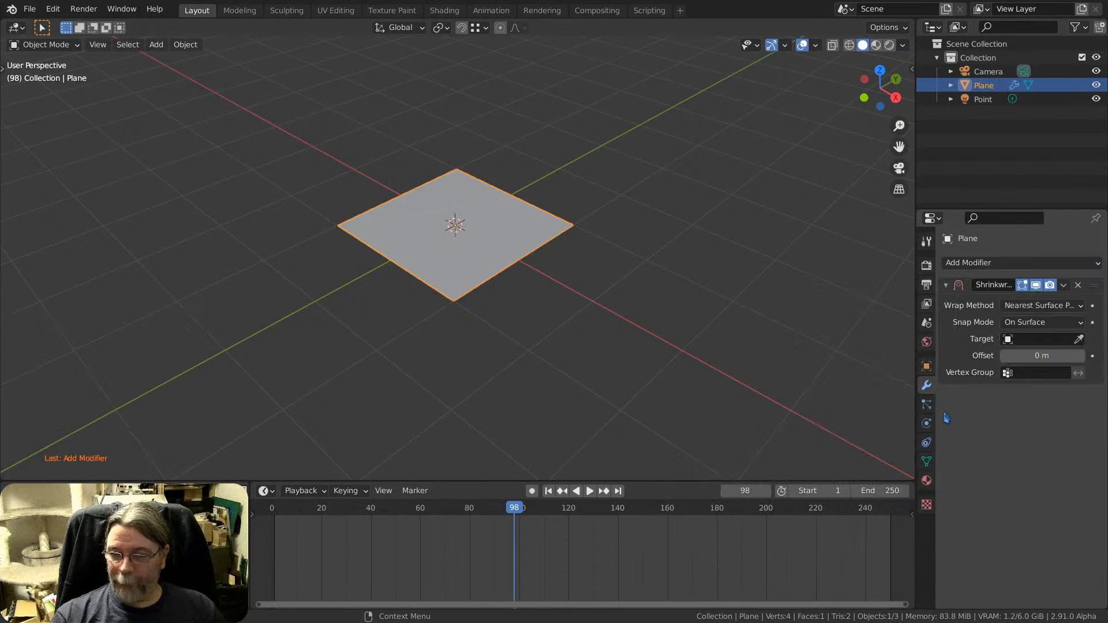
Raise the plane by about 0.78 m in Z and rotate it 90° about the global X axis.
middle_click_drag(471, 231, 486, 270)
scroll(465, 229, "up", 3)
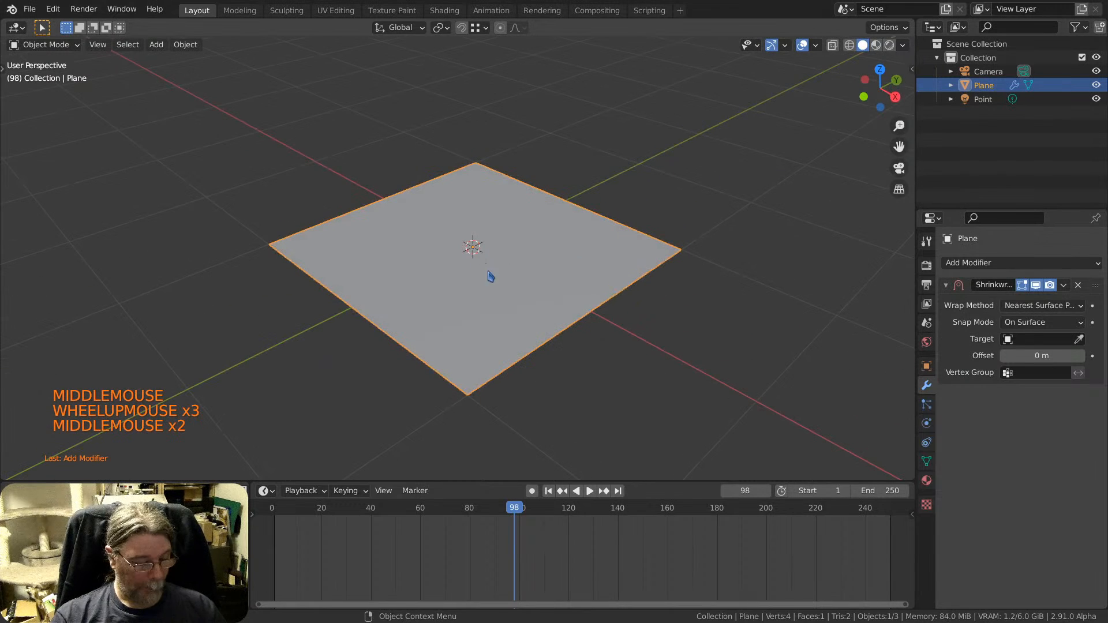
key("g")
key("z")
left_click(469, 193)
middle_click_drag(469, 193, 413, 166)
key("r")
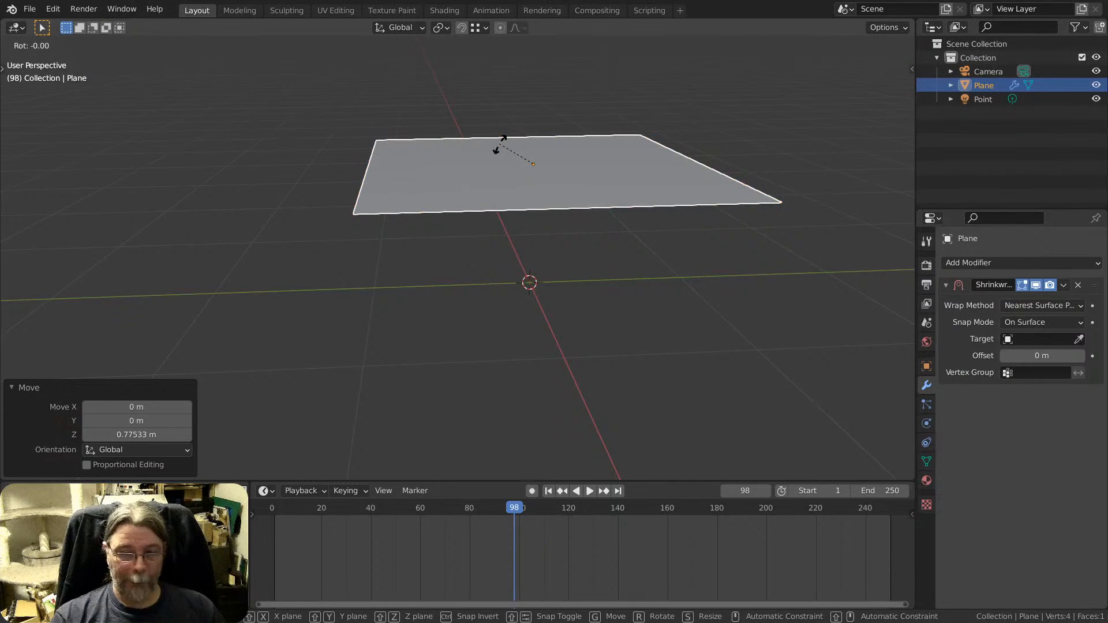
type("90x")
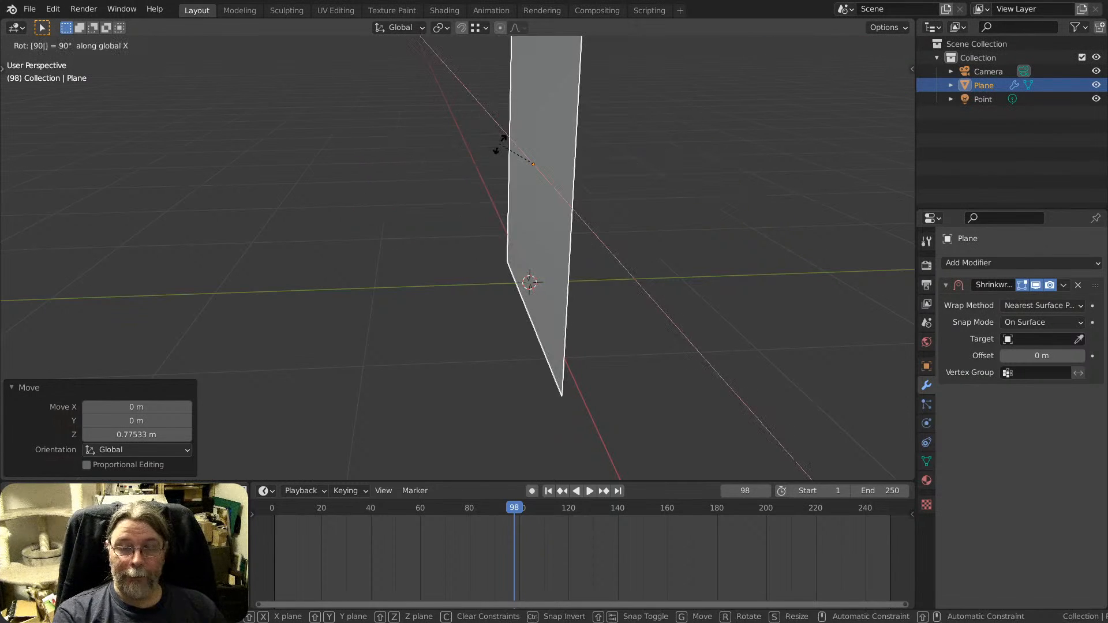
key("Return")
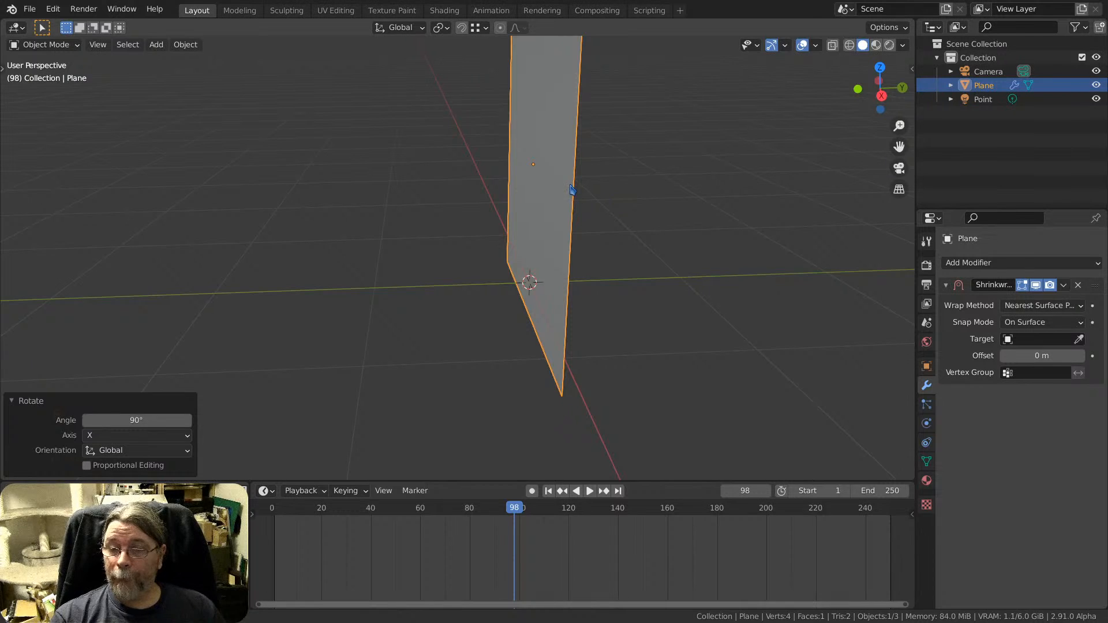
Move the upright plane along the Y axis by about -1.29 m.
mouse_move(572, 189)
middle_mouse_down()
mouse_move(453, 190)
mouse_move(589, 190)
middle_mouse_up()
key("g")
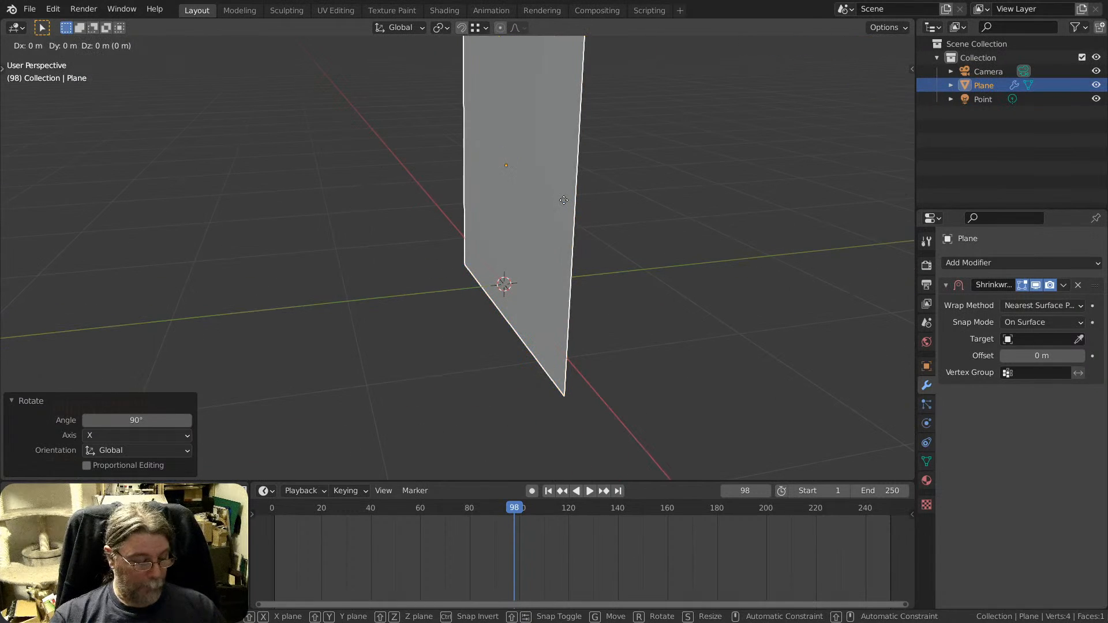
key("y")
left_click(443, 254)
Add a 2 m monkey head at the world origin and move it along positive Y, away from the plane.
key("shift+a")
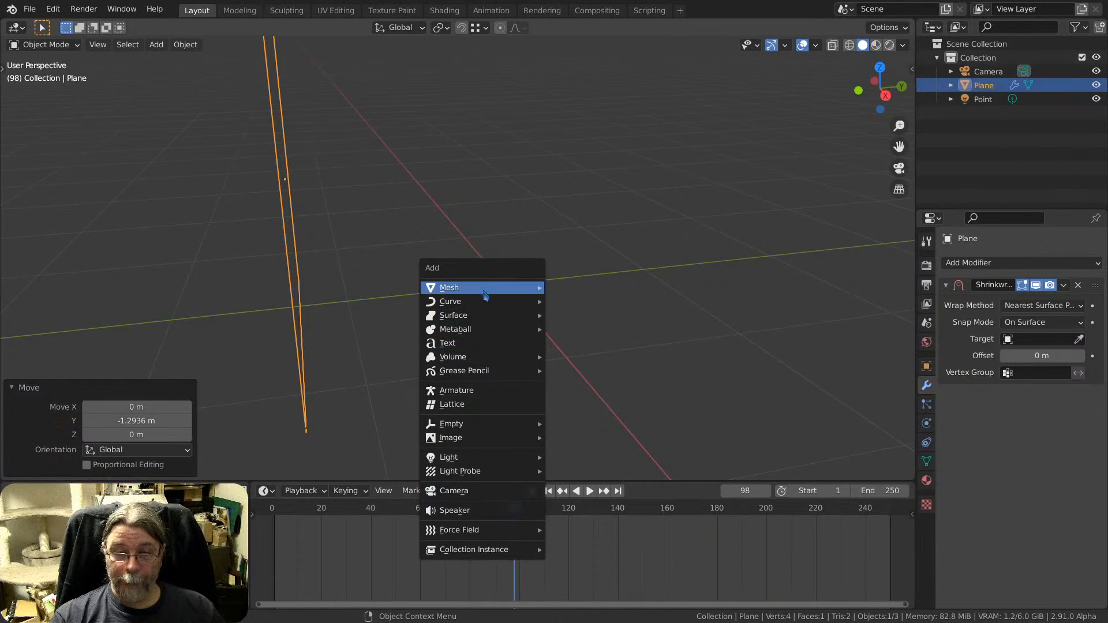
mouse_move(485, 291)
left_click(575, 421)
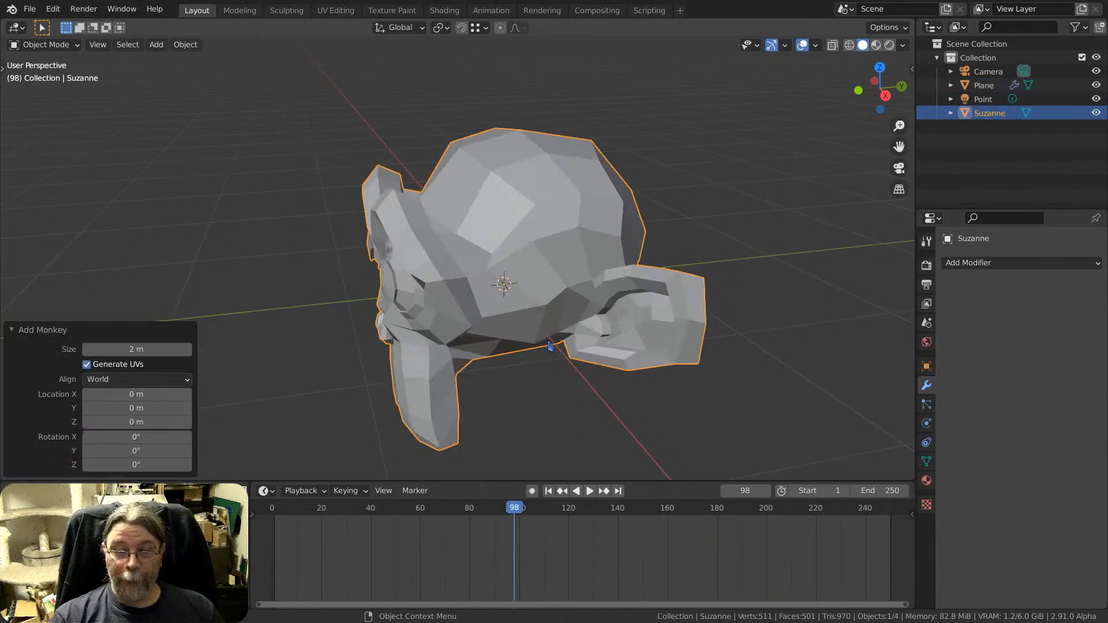
scroll(512, 268, "down", 5)
middle_click_drag(512, 268, 646, 273)
key("g")
key("y")
left_click(557, 269)
Scale the upright plane up uniformly by a factor of about 4.41.
left_click(488, 256)
key("s")
left_click(570, 295)
middle_click_drag(570, 295, 477, 292)
Subdivide the plane's mesh in Edit Mode with 100 cuts.
right_click(450, 278)
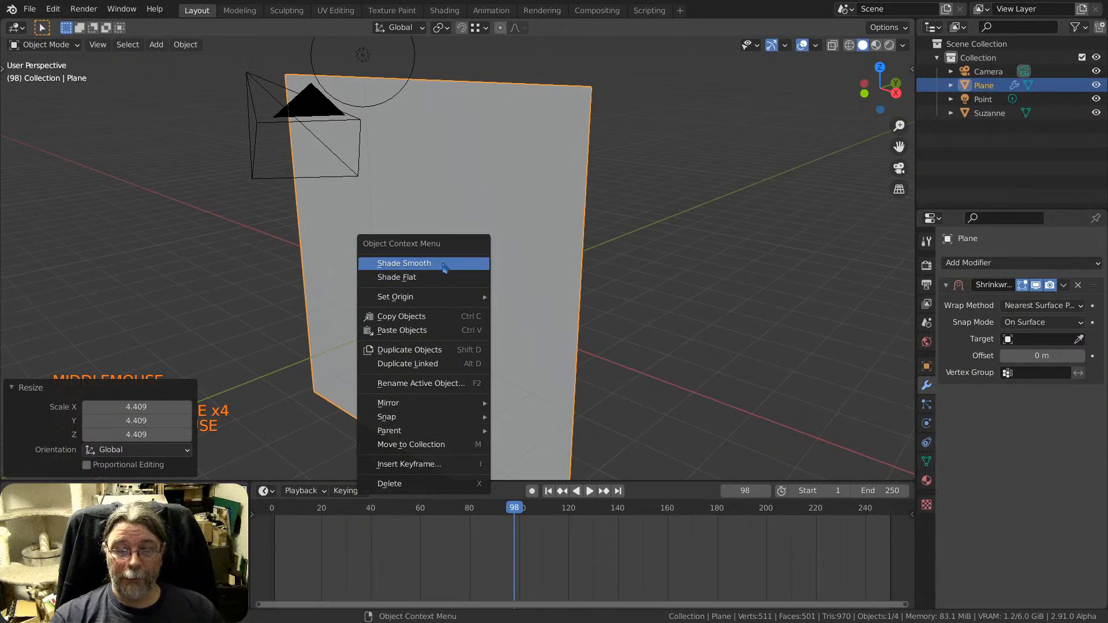
key("Tab")
right_click(476, 160)
left_click(453, 156)
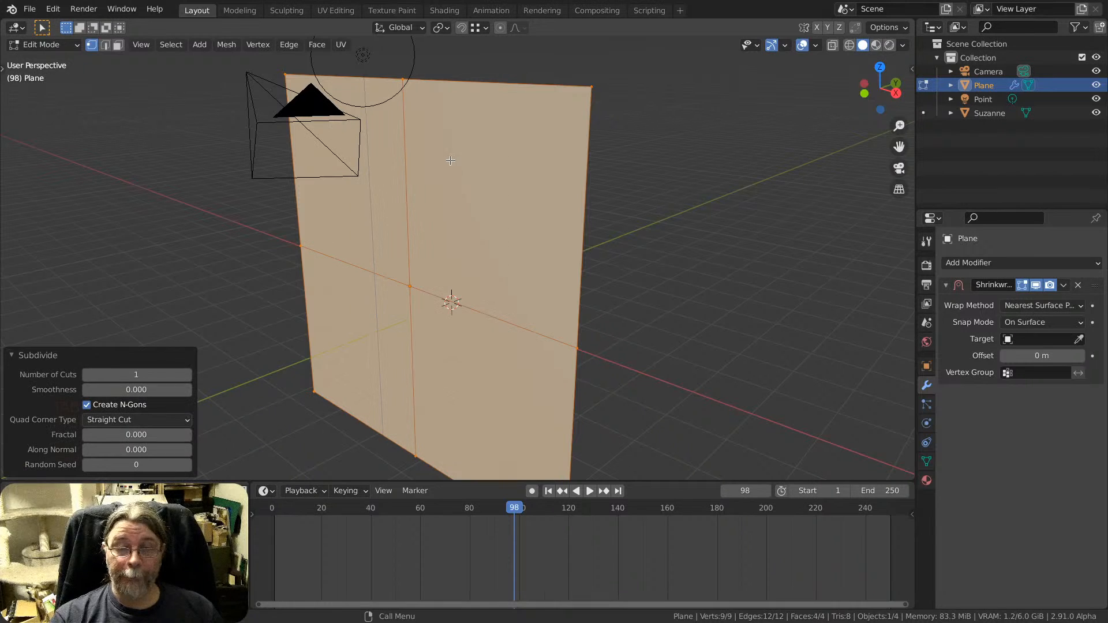
middle_click_drag(157, 371, 160, 385, "ctrl")
type("10")
key("Return")
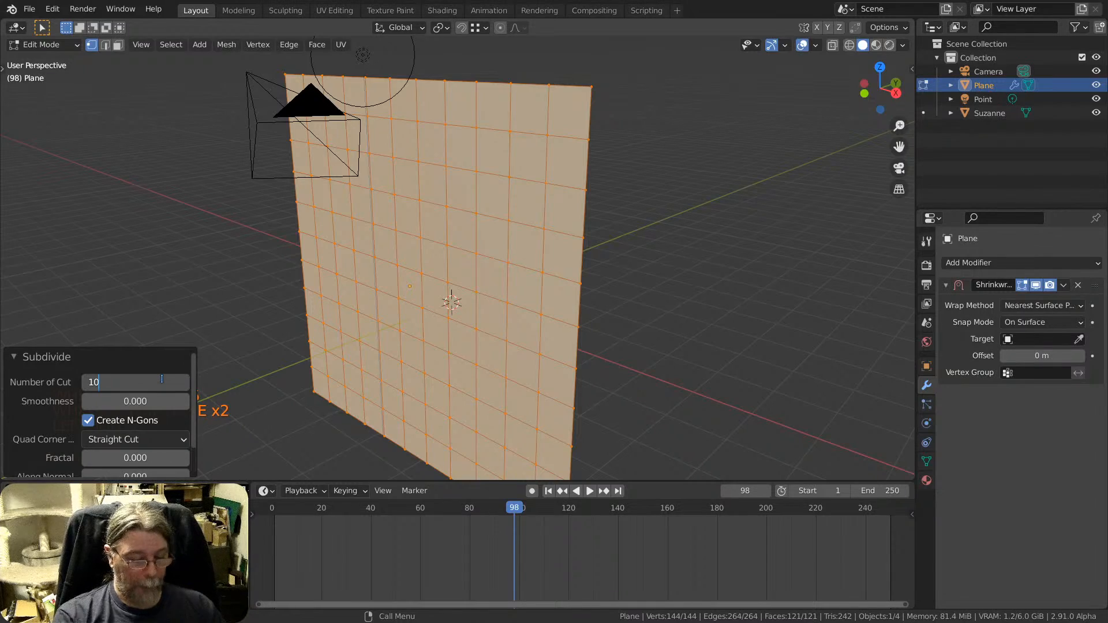
type("0")
key("Return")
Scale the subdivided plane's mesh down, then enlarge it uniformly by a factor of 1.275.
middle_click_drag(456, 282, 413, 284)
key("s")
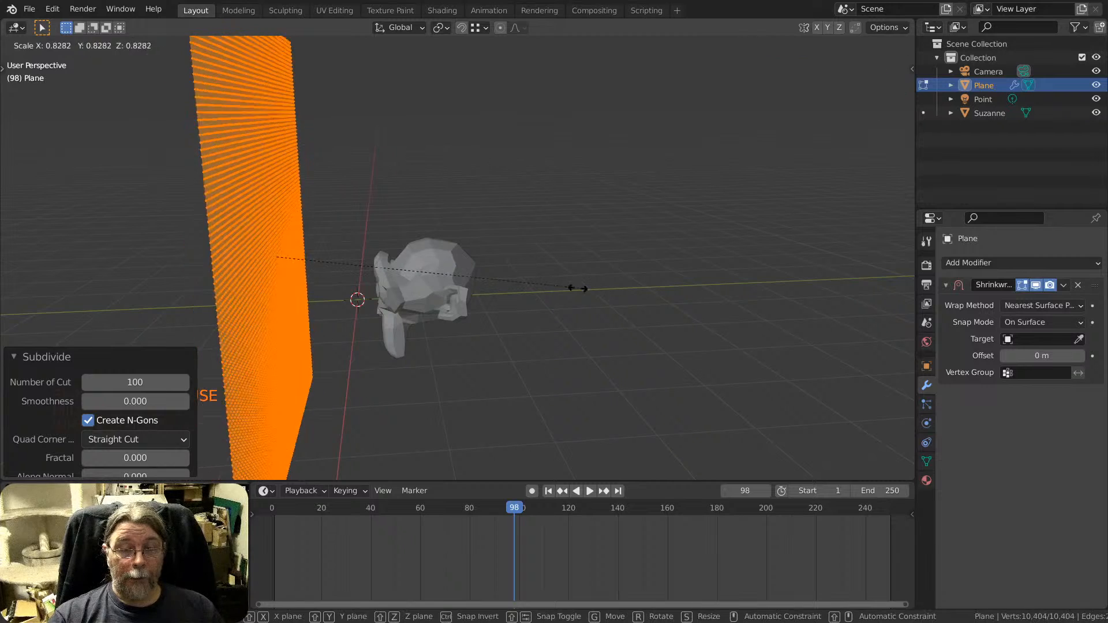
left_click(407, 269)
key("s")
left_click(437, 274)
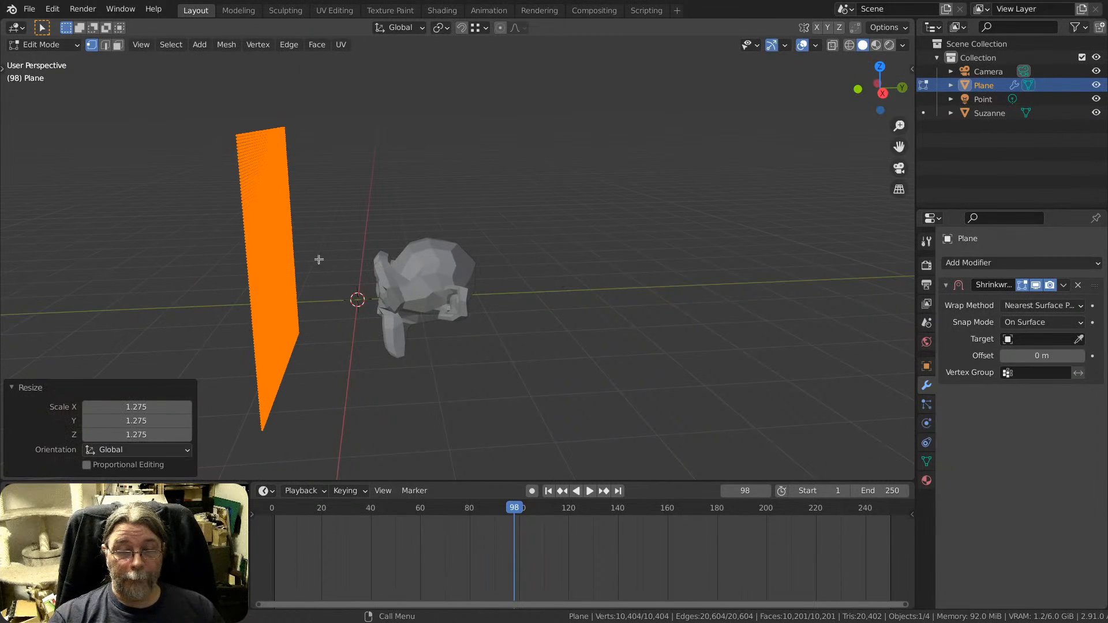
Move the plane's mesh down along the Z axis by about 0.47 m.
middle_click_drag(319, 259, 327, 238)
key("g")
key("z")
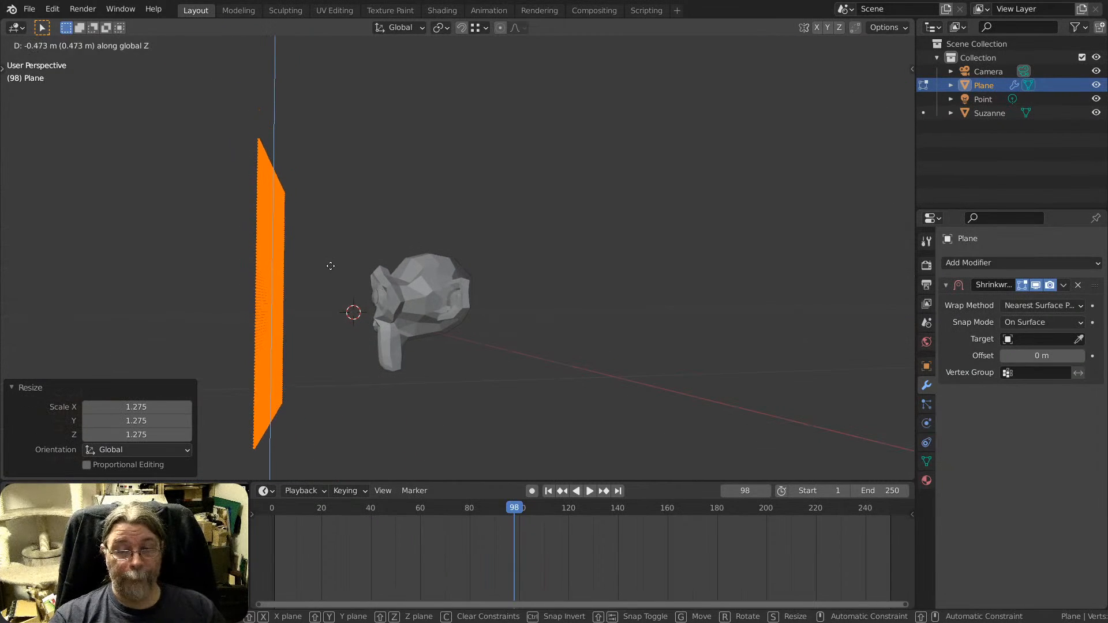
left_click(332, 267)
Return to Object Mode and set the monkey head Suzanne as the target of the plane's Shrinkwrap modifier.
mouse_move(429, 299)
middle_mouse_down()
mouse_move(520, 312)
mouse_move(515, 337)
mouse_move(398, 305)
mouse_move(466, 214)
mouse_move(425, 235)
mouse_move(468, 232)
mouse_move(408, 235)
mouse_move(421, 230)
mouse_move(442, 249)
middle_mouse_up()
scroll(398, 305, "up", 3)
key("Tab")
left_click(426, 252)
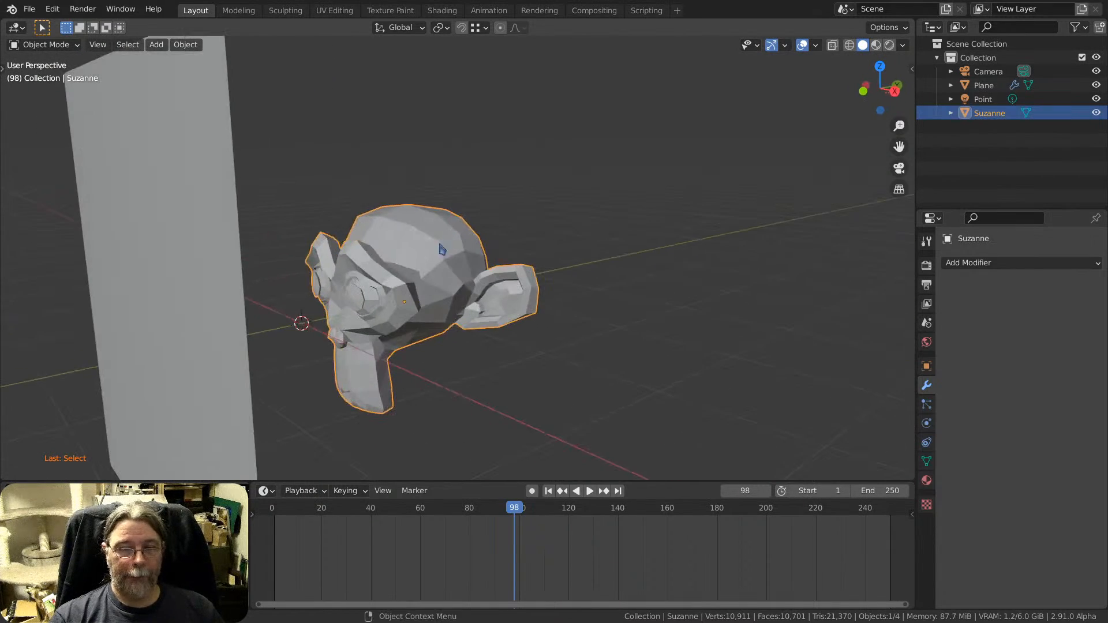
left_click(216, 281)
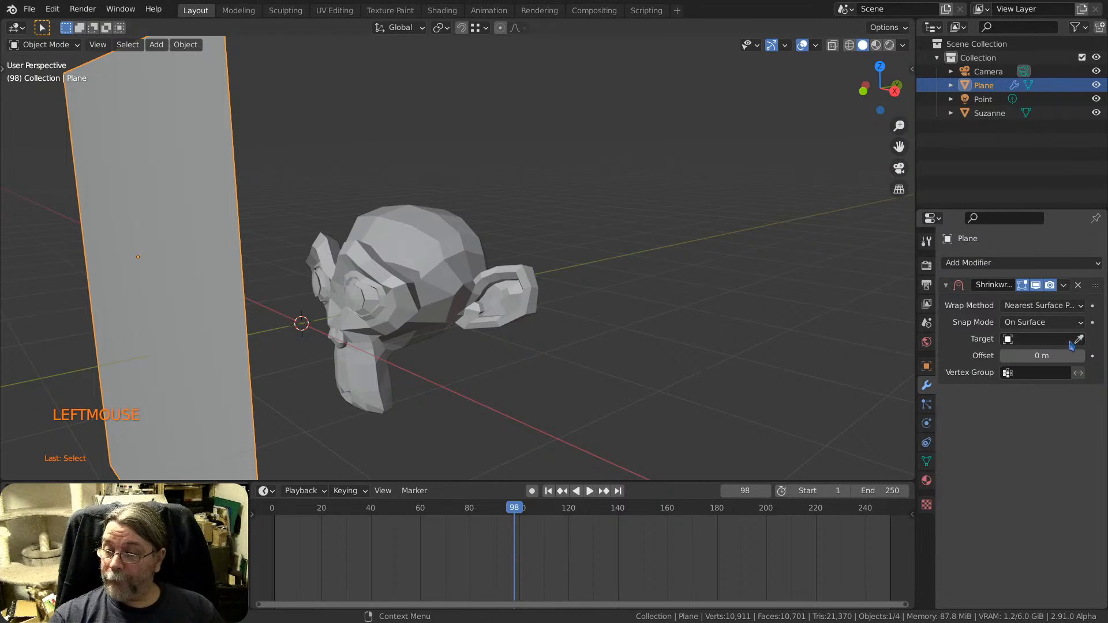
left_click(188, 204)
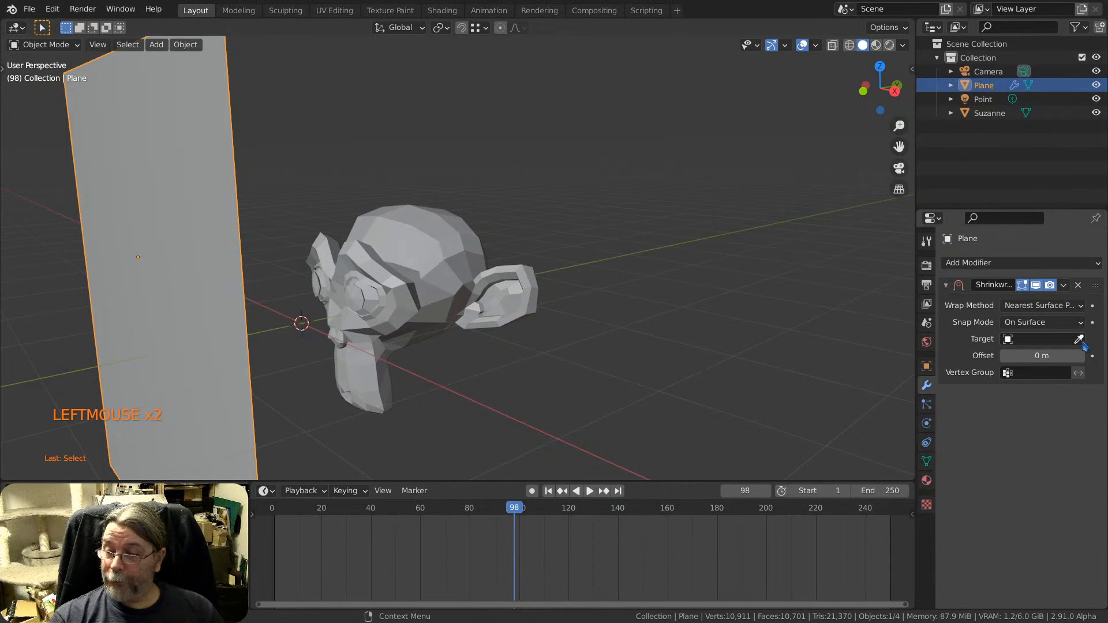
left_click(412, 262)
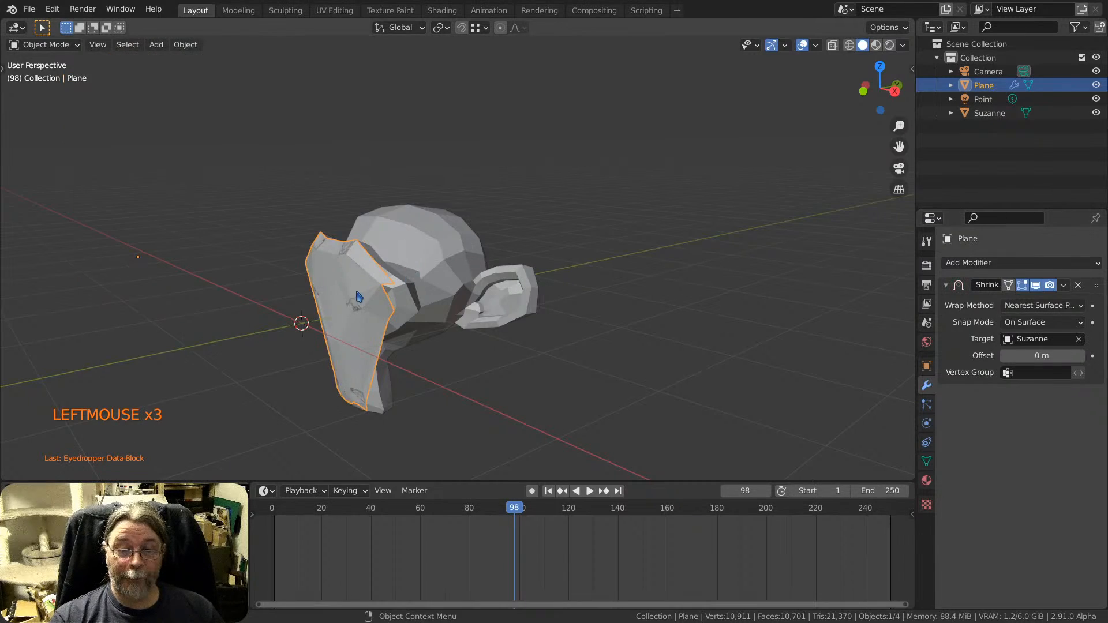
Set the Shrinkwrap offset to 0.025 m and its snap mode to Above Surface.
scroll(358, 300, "up", 4)
middle_click_drag(358, 304, 411, 312)
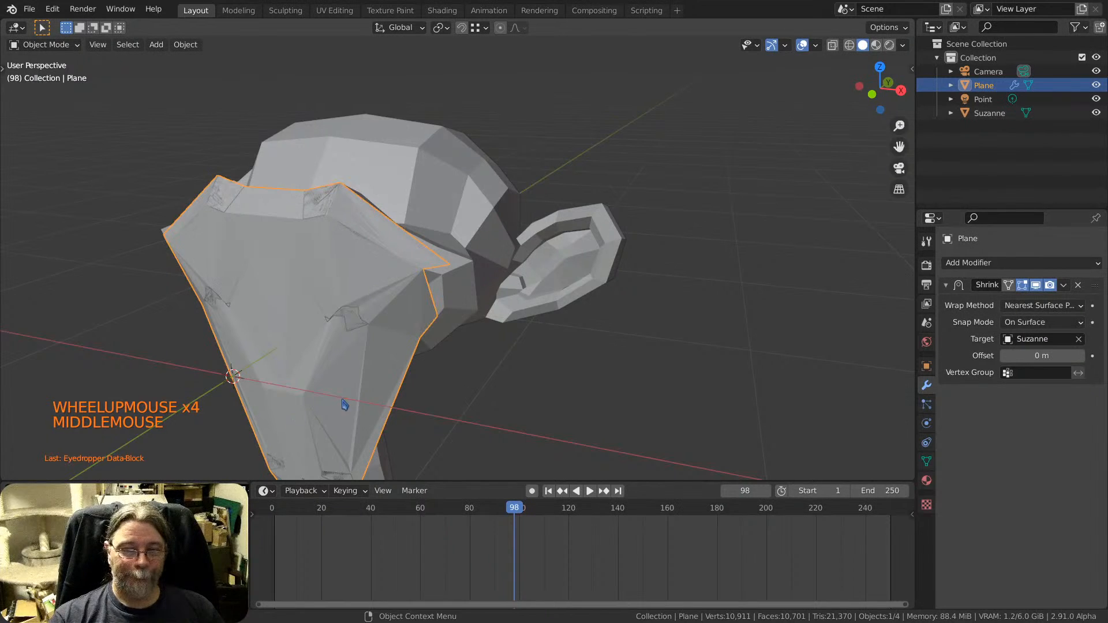
middle_click_drag(344, 404, 390, 237, "shift")
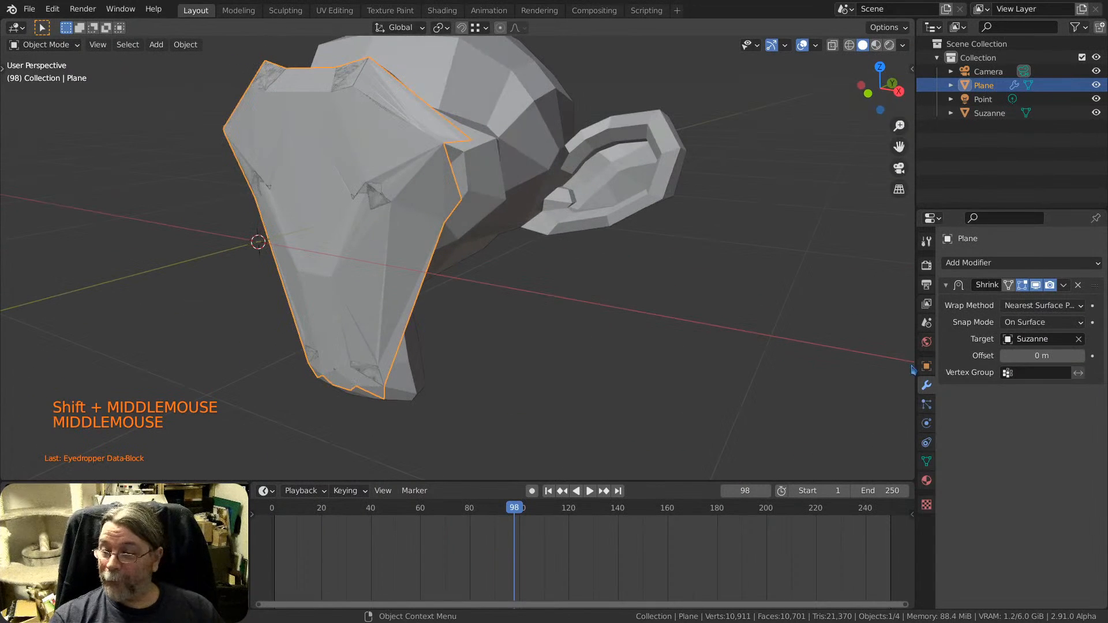
left_click_drag(1042, 356, 1052, 357)
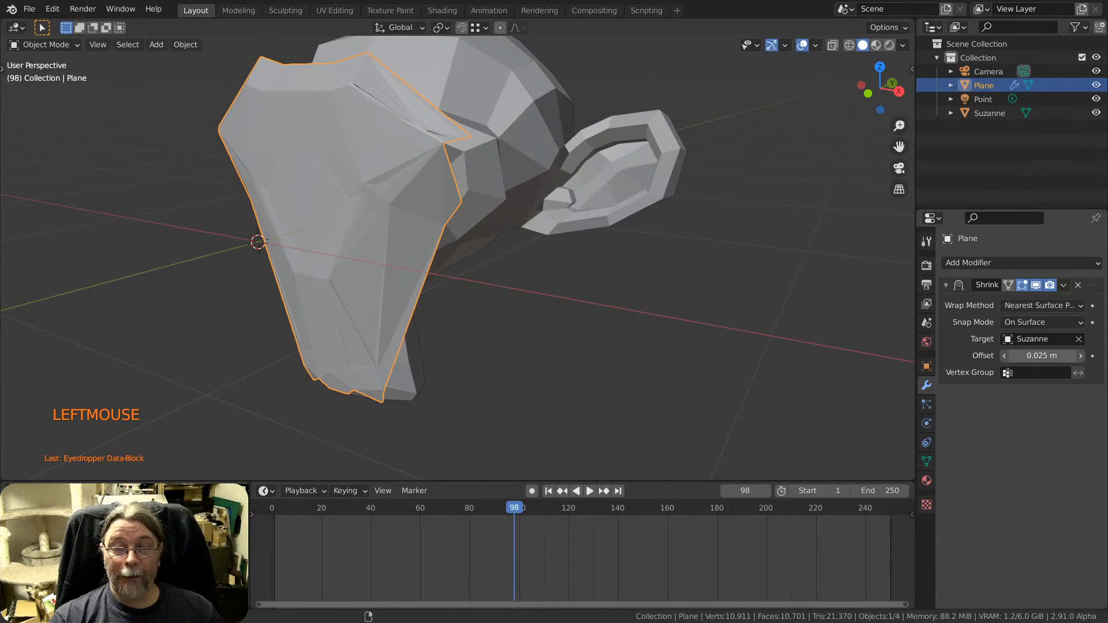
left_click(1076, 323)
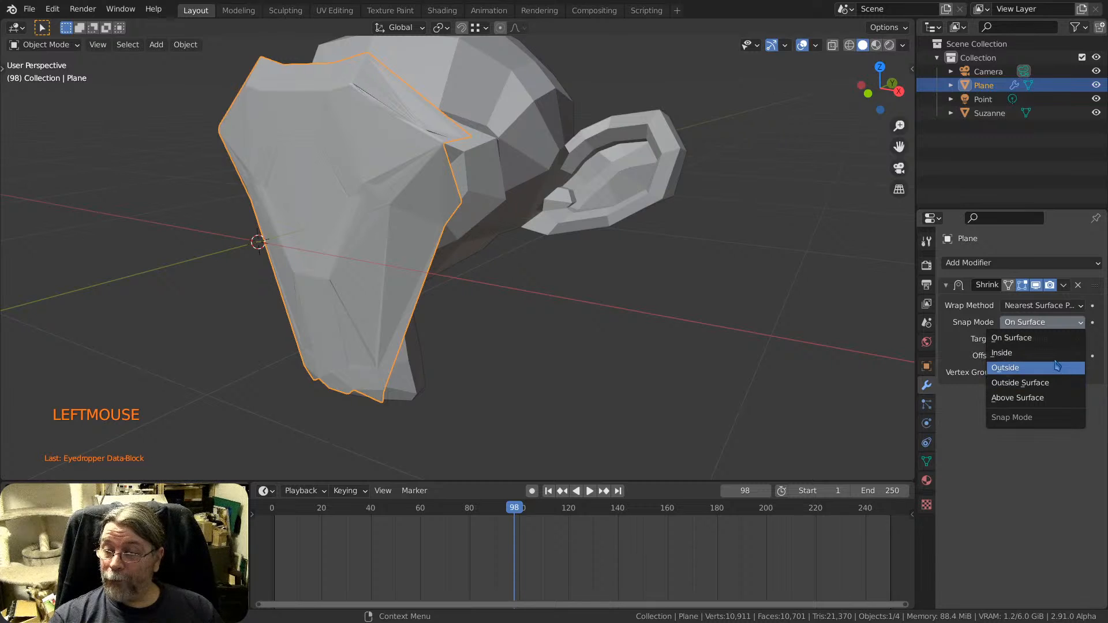
left_click(1059, 404)
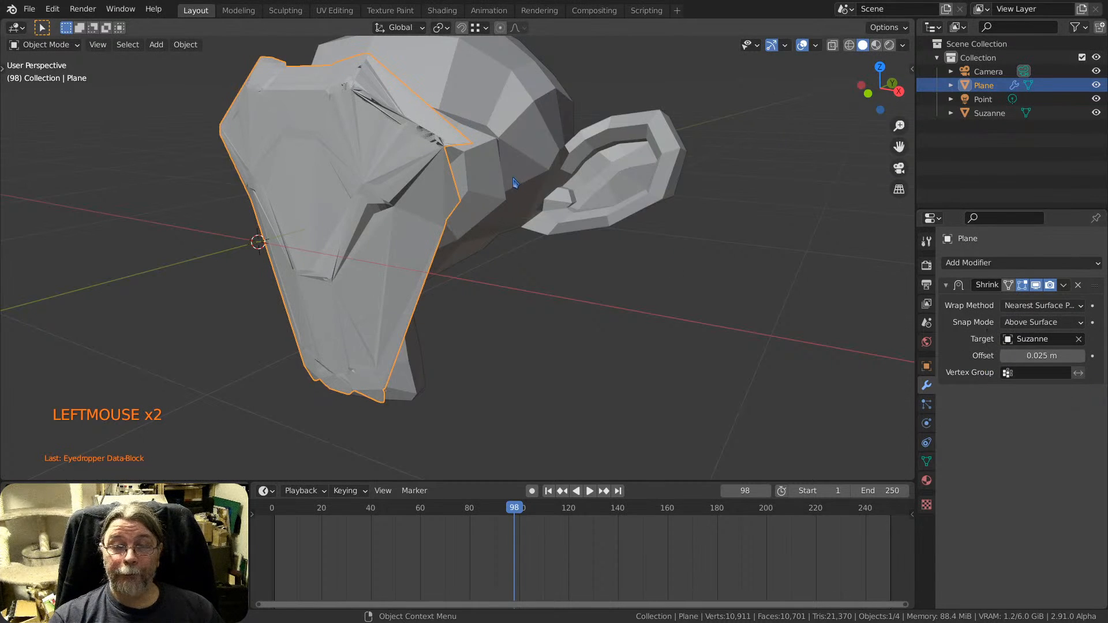
middle_click_drag(520, 202, 454, 177)
scroll(454, 177, "up", 2)
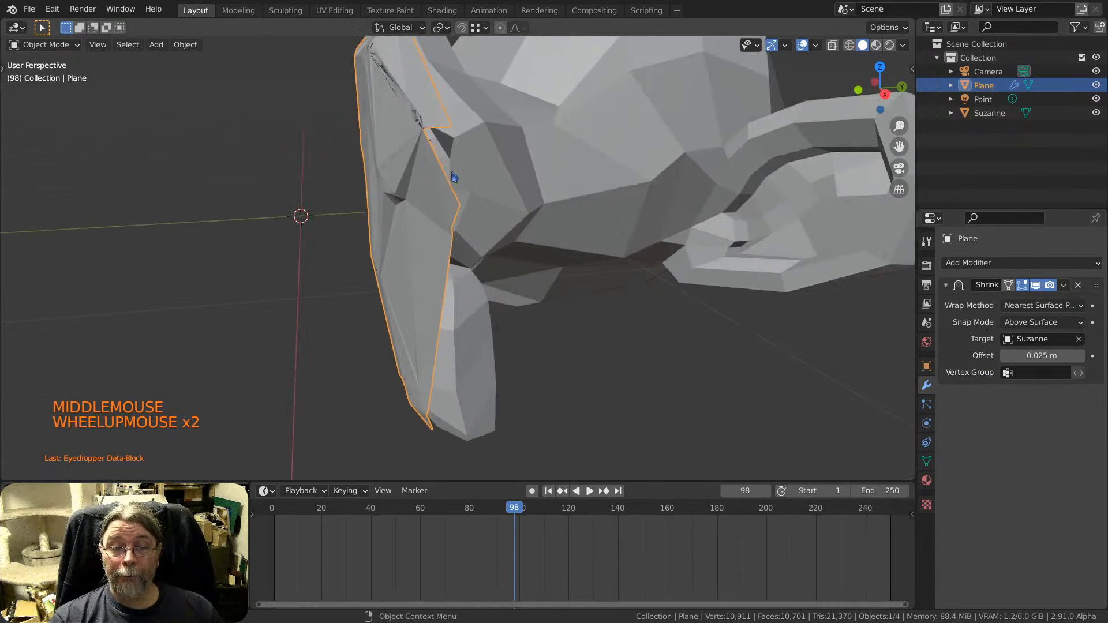
Switch the Shrinkwrap wrap method to Project and move the plane along the Y axis by about 2.06 m into the monkey head.
left_click(1072, 306)
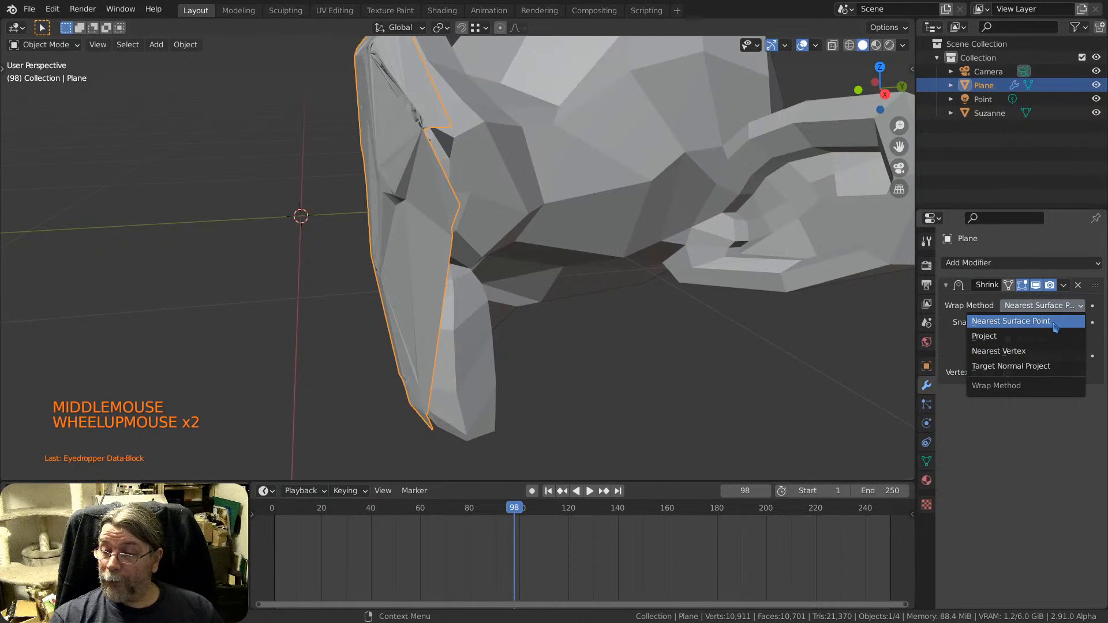
left_click(1055, 337)
scroll(482, 194, "down", 3)
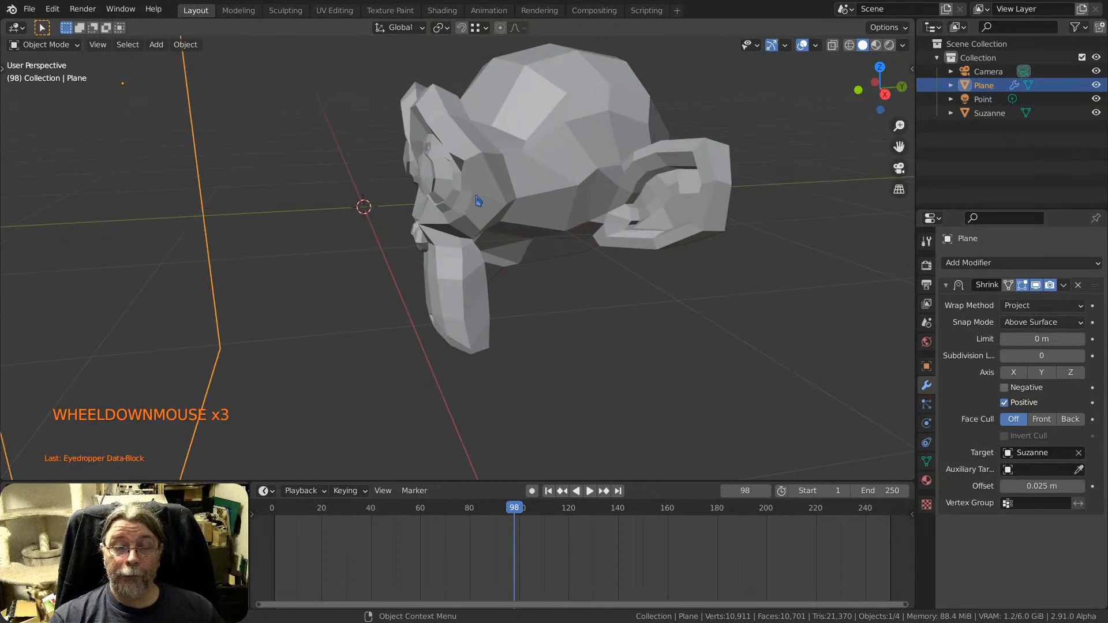
middle_click_drag(483, 194, 524, 204)
scroll(332, 215, "down", 4)
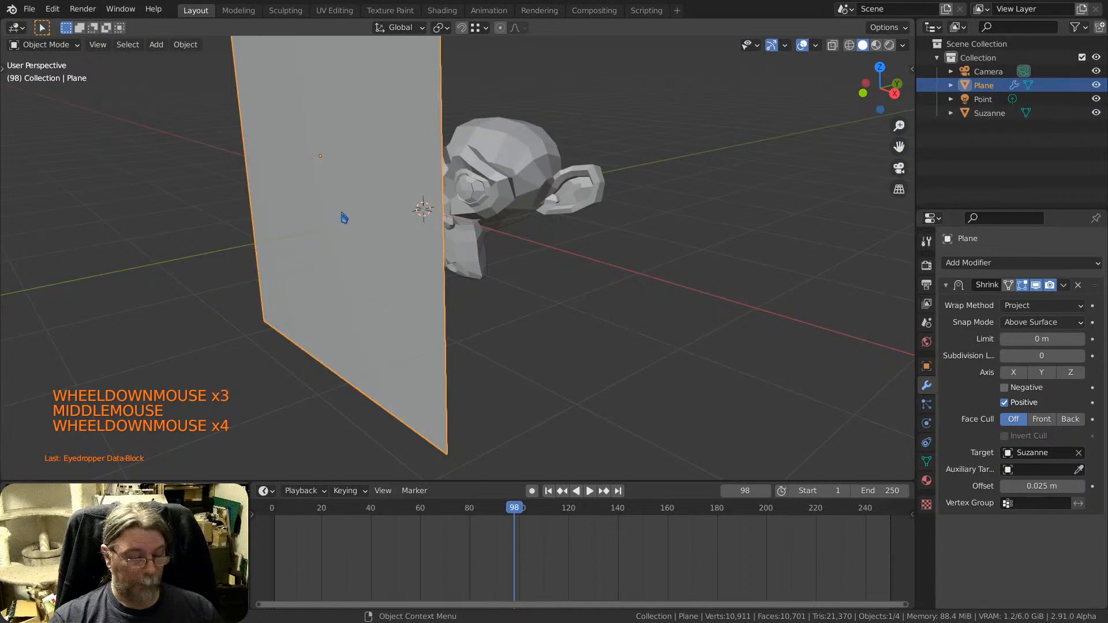
middle_click_drag(344, 218, 369, 220)
key("g")
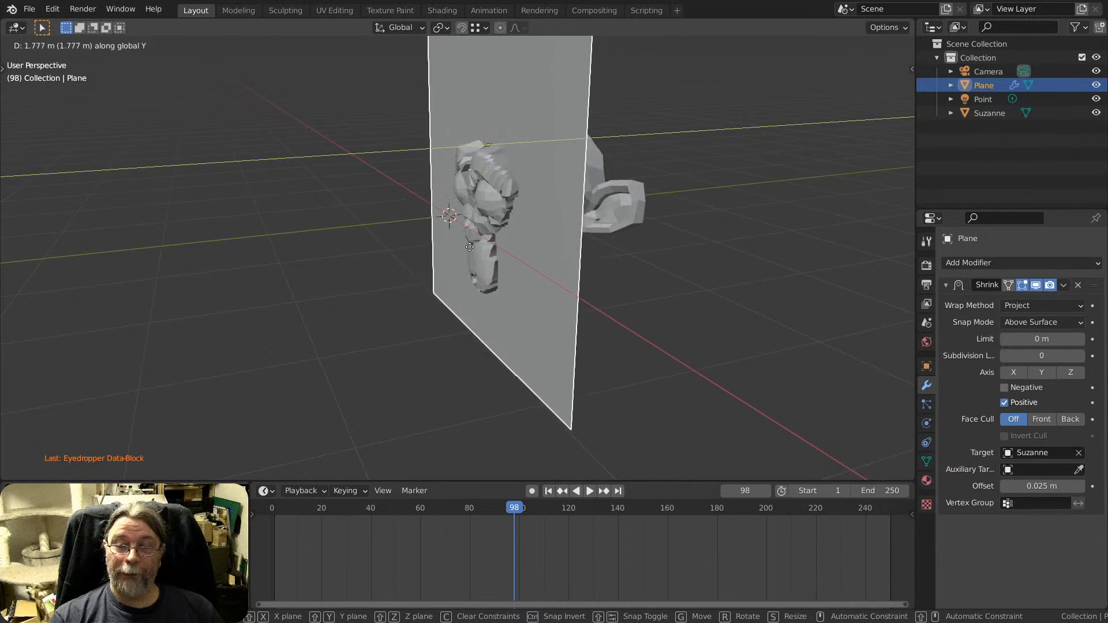
left_click(494, 249)
Scale the plane uniformly to 0.609 and move it freely, mainly downward by about 0.53 m, over the monkey's face.
middle_click_drag(512, 208, 645, 185)
scroll(452, 228, "up", 5)
scroll(596, 244, "down", 3)
middle_click_drag(631, 256, 664, 198)
scroll(658, 207, "down", 3)
key("s")
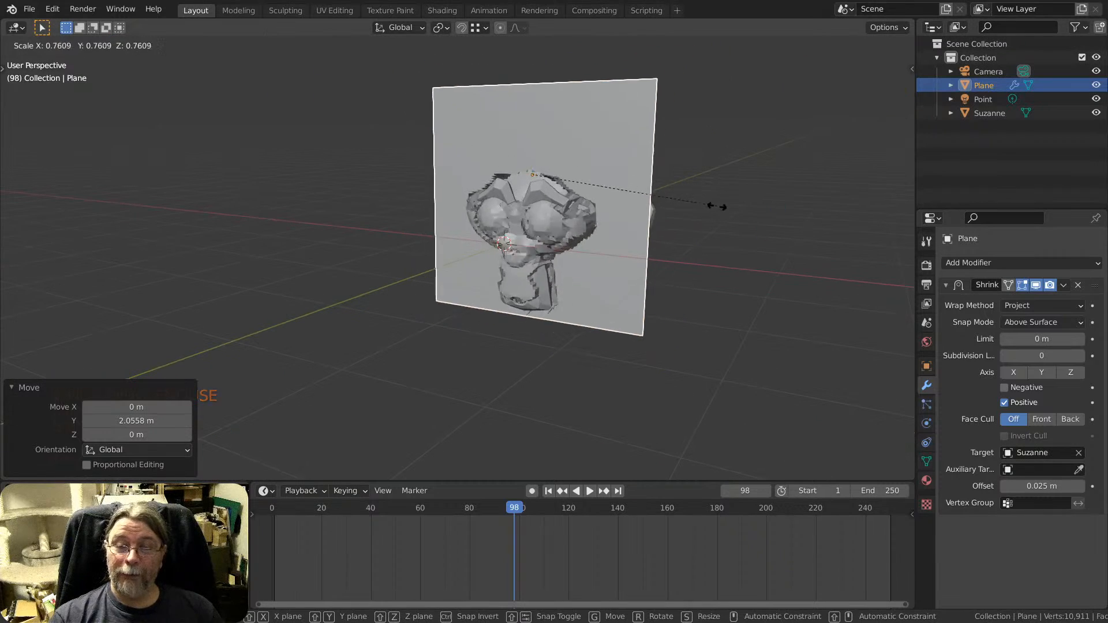
left_click(679, 210)
key("g")
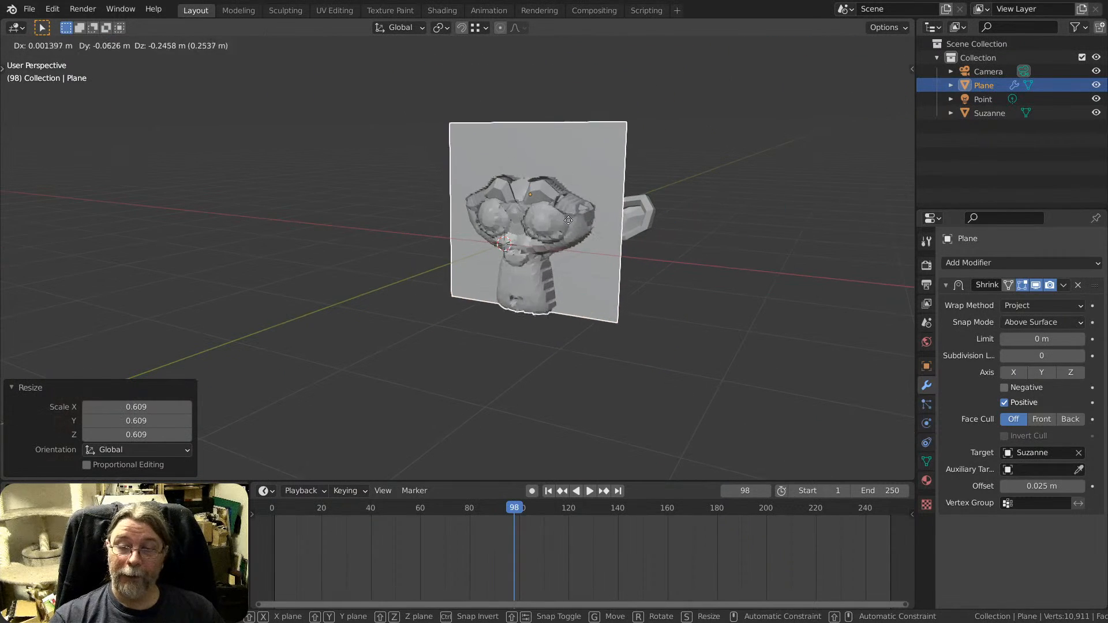
left_click(569, 246)
Apply the Shrinkwrap modifier and move the embossed plane along the Y axis by about -1.67 m, away from the head.
scroll(571, 231, "up", 5)
middle_click_drag(571, 228, 636, 265)
scroll(636, 265, "down", 3)
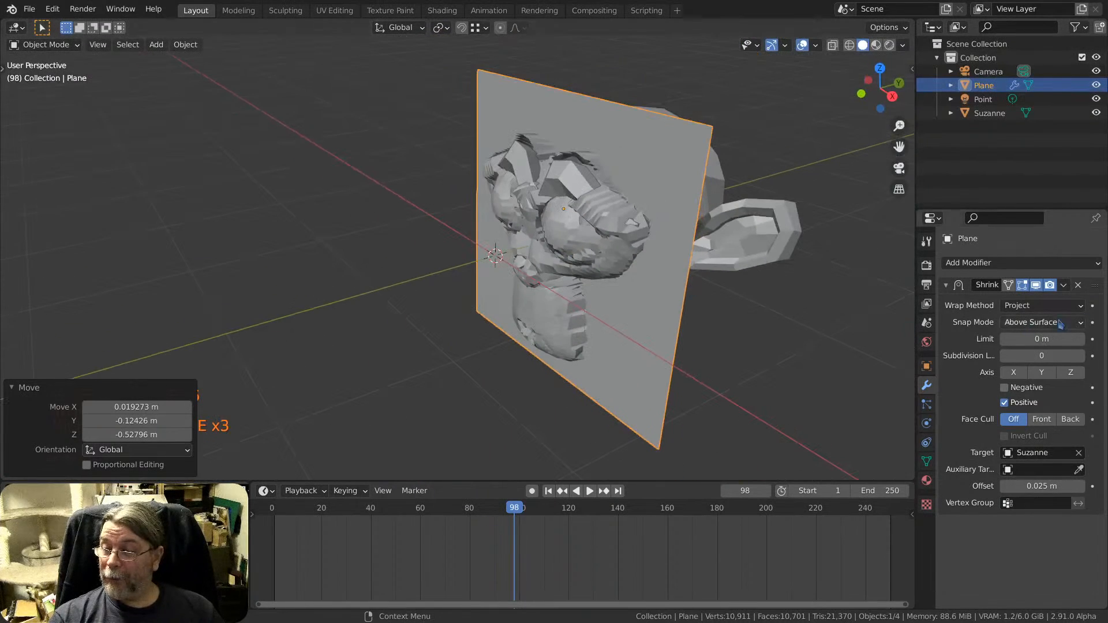
left_click(1064, 285)
left_click(1024, 301)
key("g")
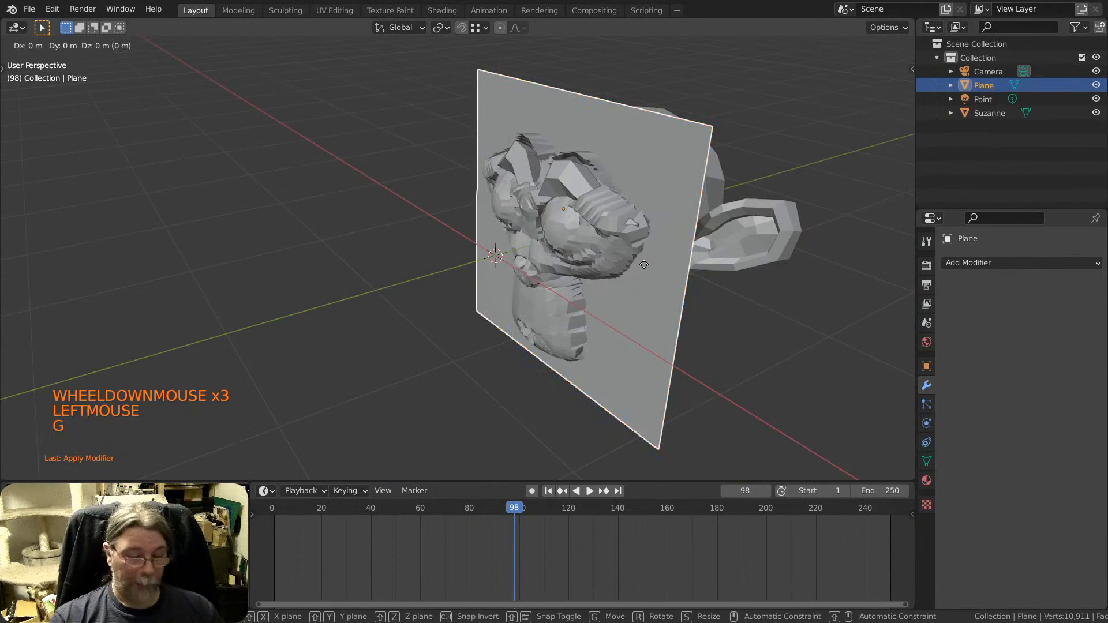
left_click(515, 285)
middle_click_drag(508, 278, 299, 209)
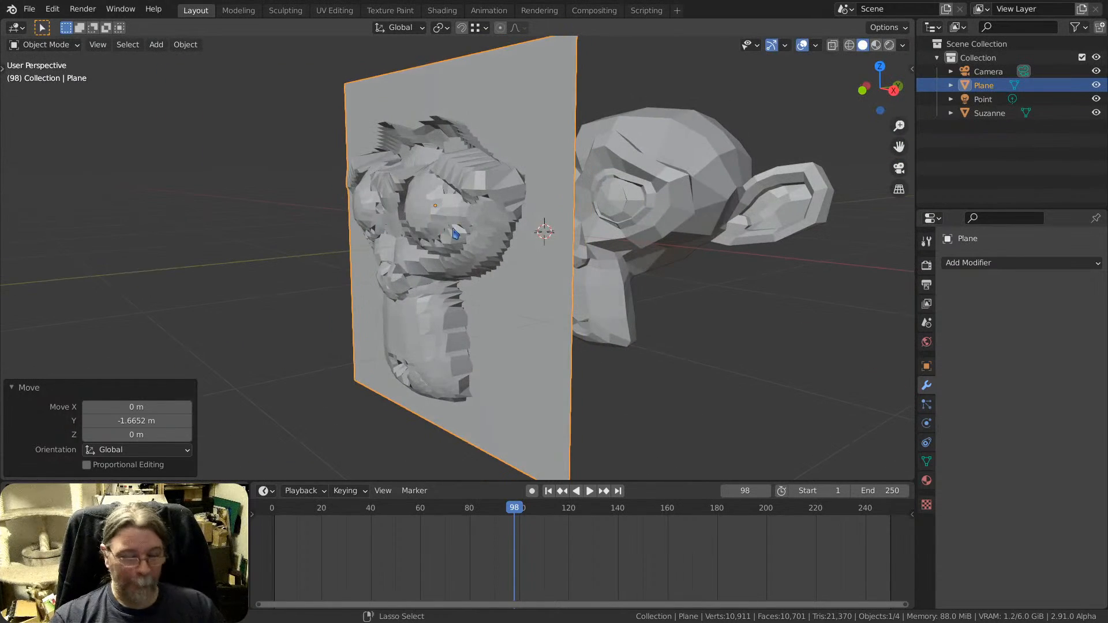
Undo the plane's last move and the application of its Shrinkwrap modifier.
key("ctrl+z")
key("ctrl+z")
middle_click_drag(664, 218, 571, 226, "shift")
scroll(566, 230, "up", 1)
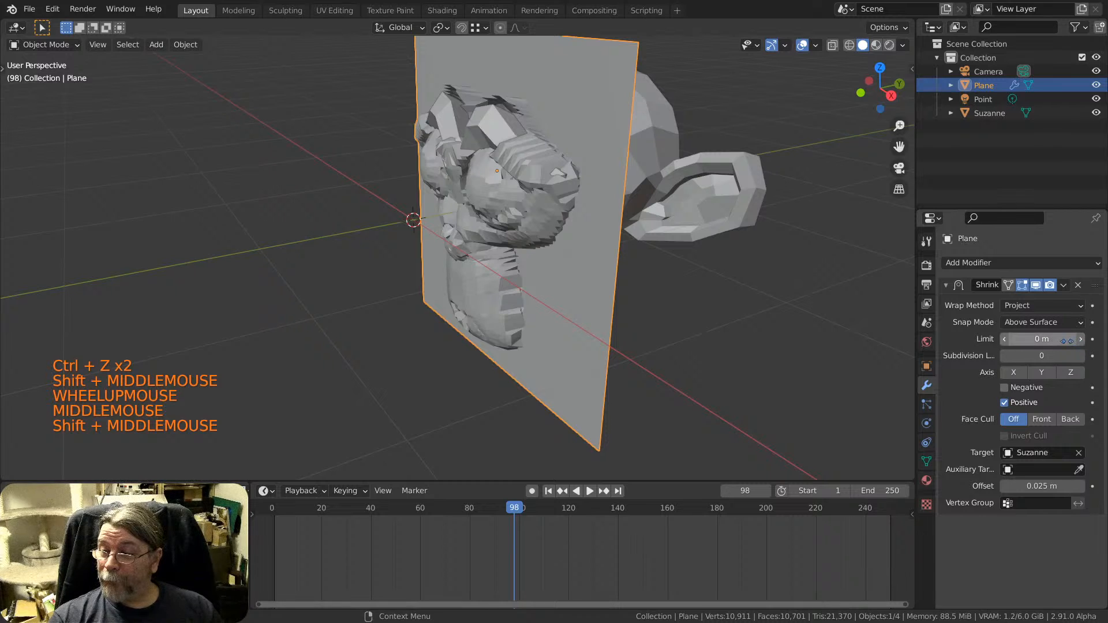
Set the Shrinkwrap snap mode to On Surface and the wrap method to Nearest Surface Point.
left_click_drag(1042, 339, 1040, 339)
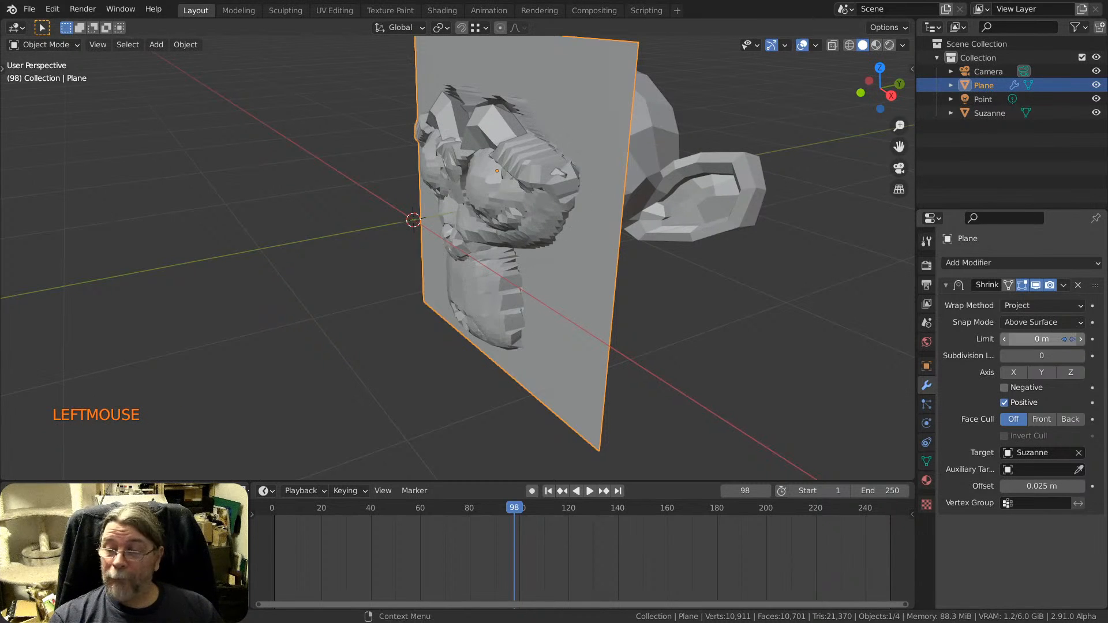
left_click(1053, 325)
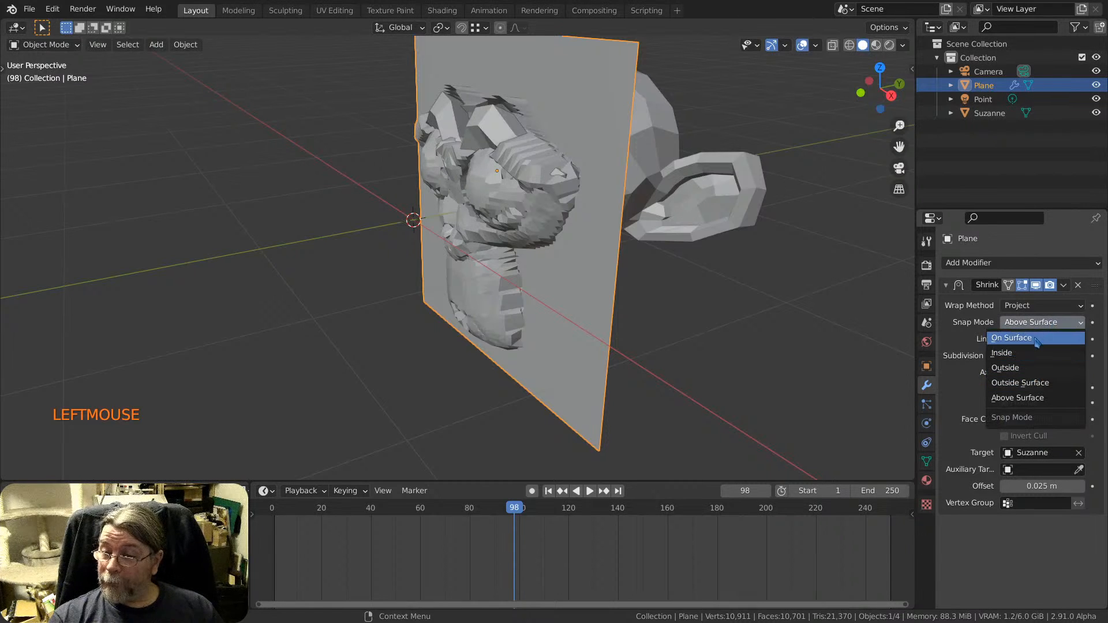
left_click(1038, 339)
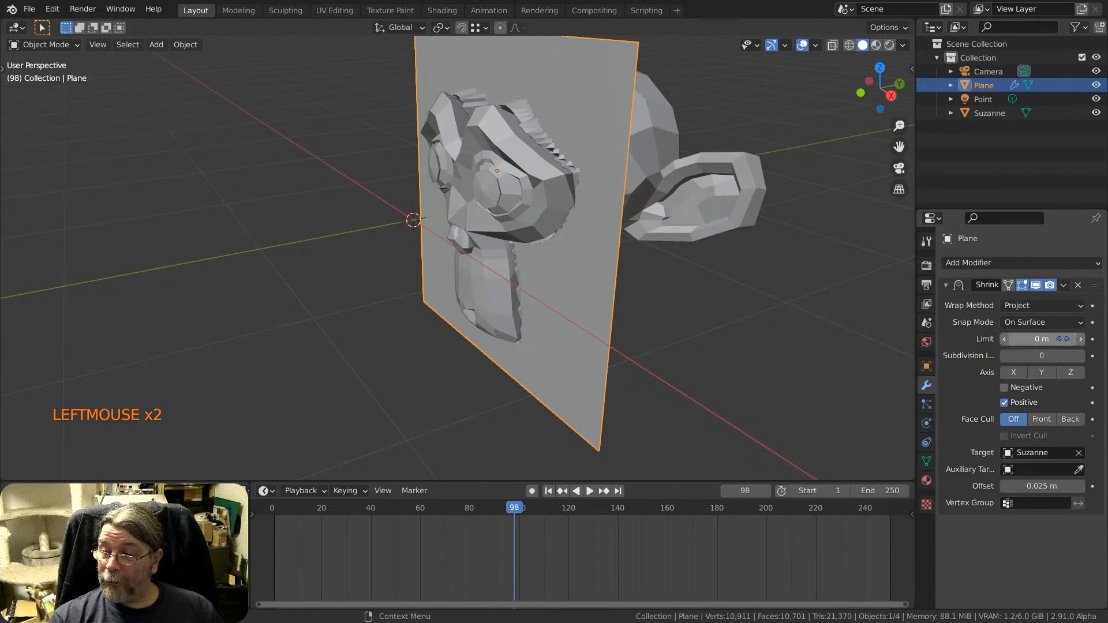
left_click(1036, 306)
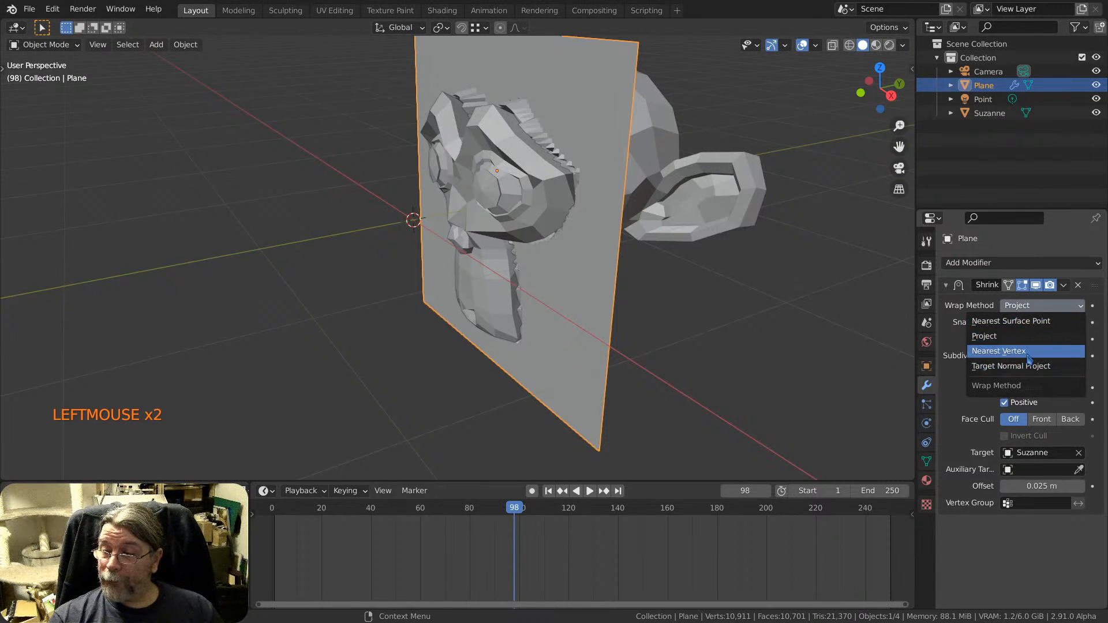
left_click(1036, 326)
Move the shrinkwrapped plane along the Y axis by about -0.94 m.
key("g")
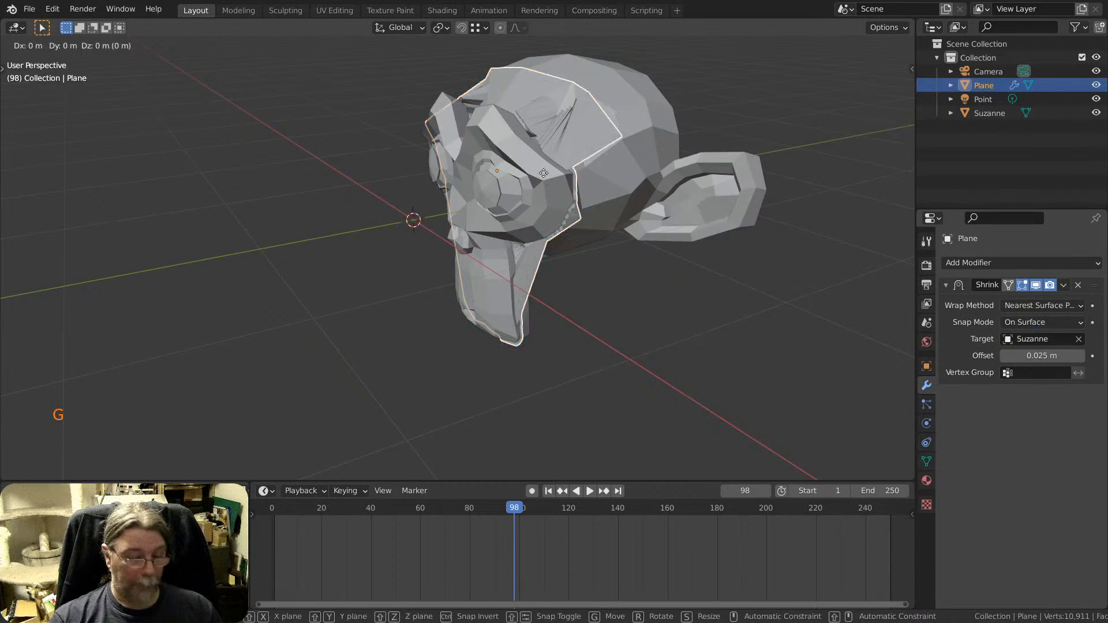
key("y")
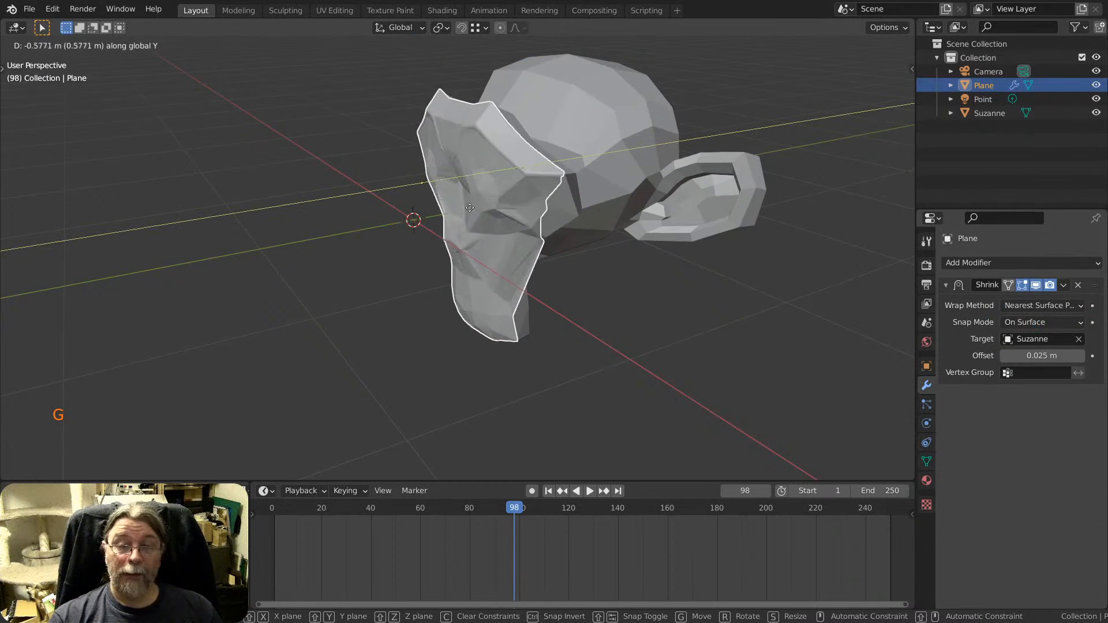
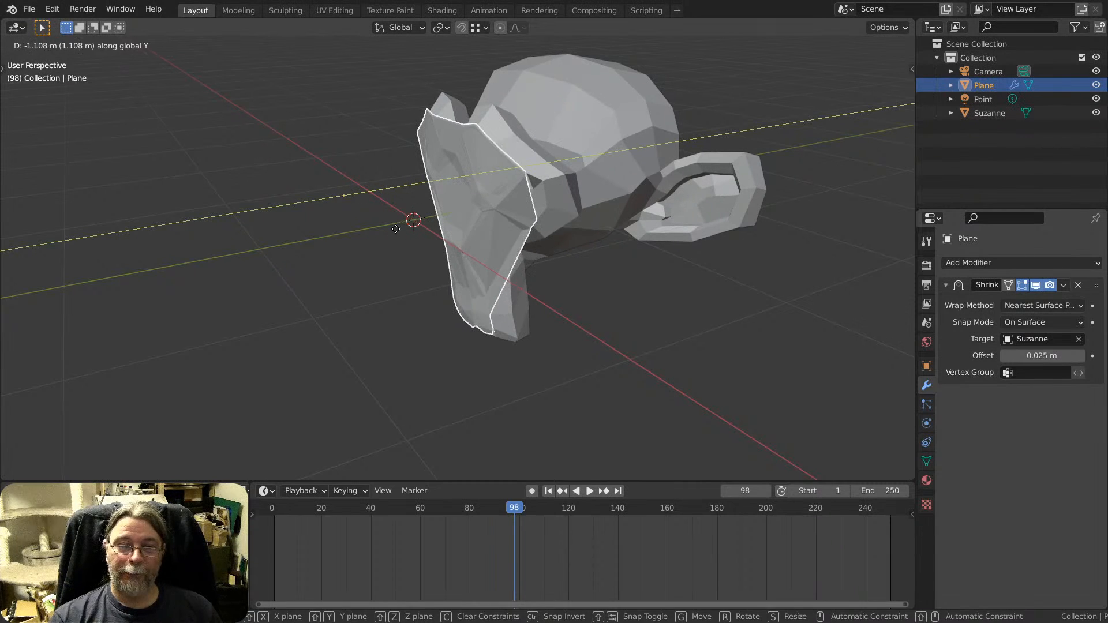
left_click(422, 224)
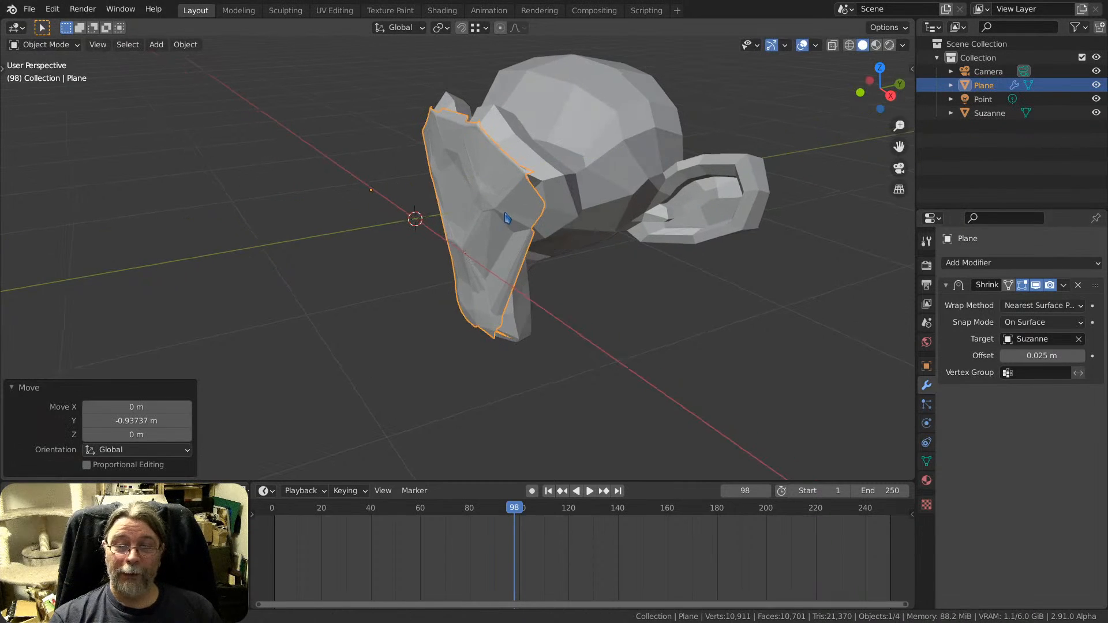
Toggle the Shrinkwrap modifier's viewport and Edit Mode display off and back on.
left_click(1035, 287)
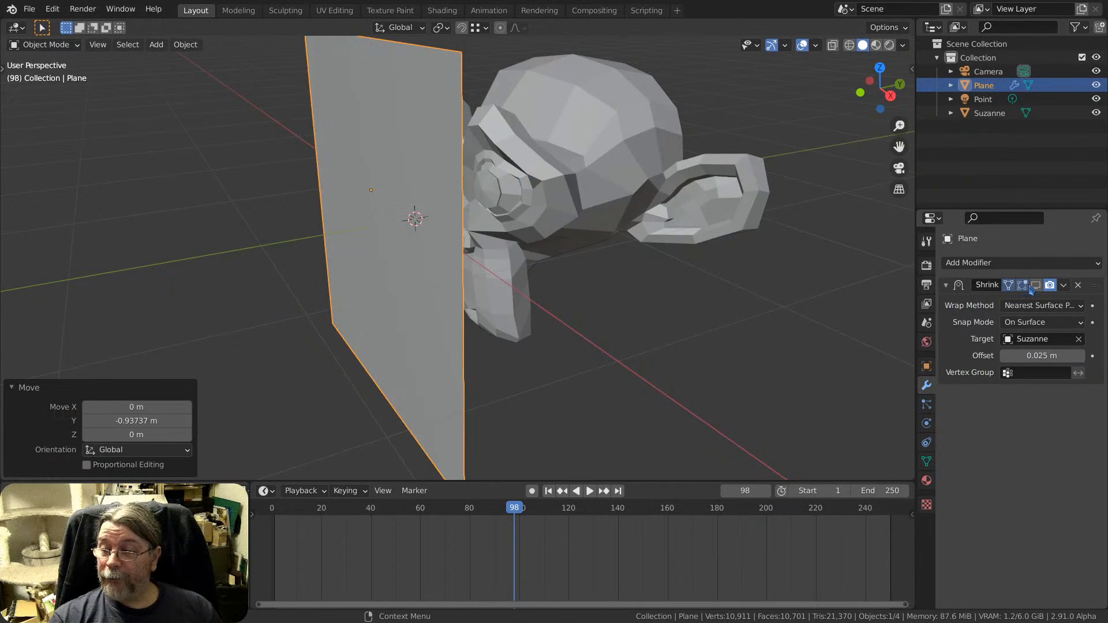
left_click(1033, 287)
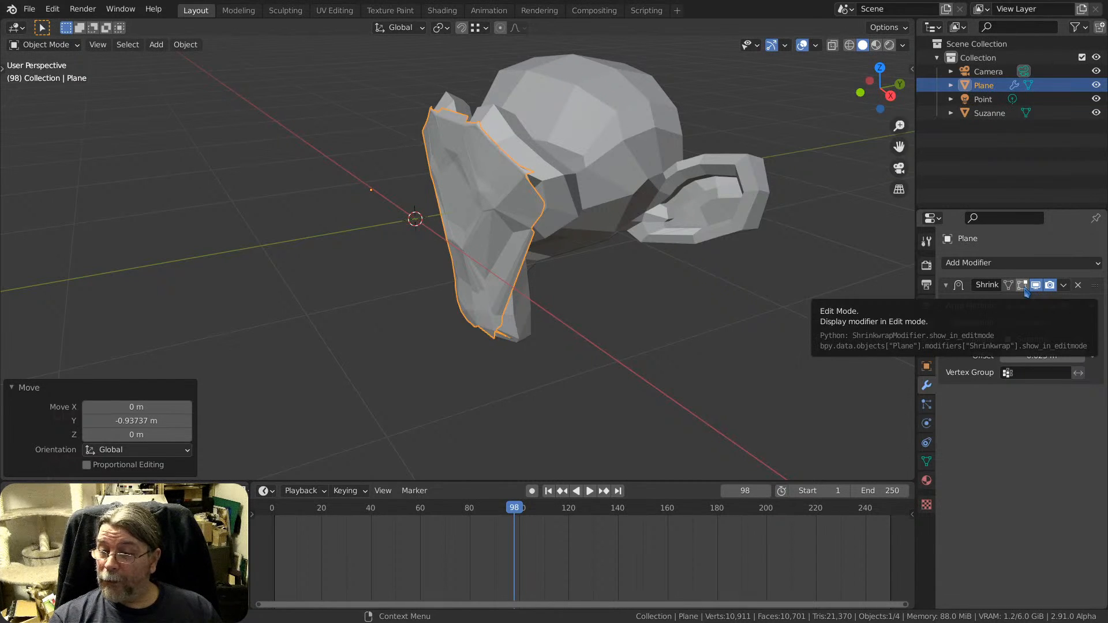
left_click(1023, 288)
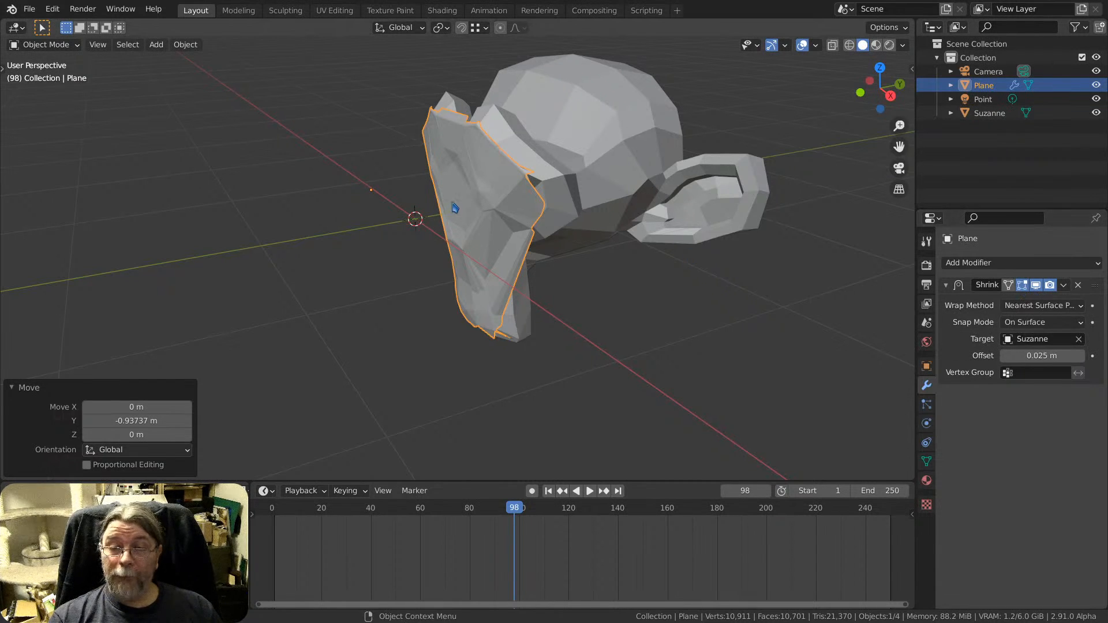
In Edit Mode, move the plane's whole mesh along the global Y axis by about 0.24 m.
key("Tab")
middle_click_drag(439, 214, 472, 202)
key("g")
key("y")
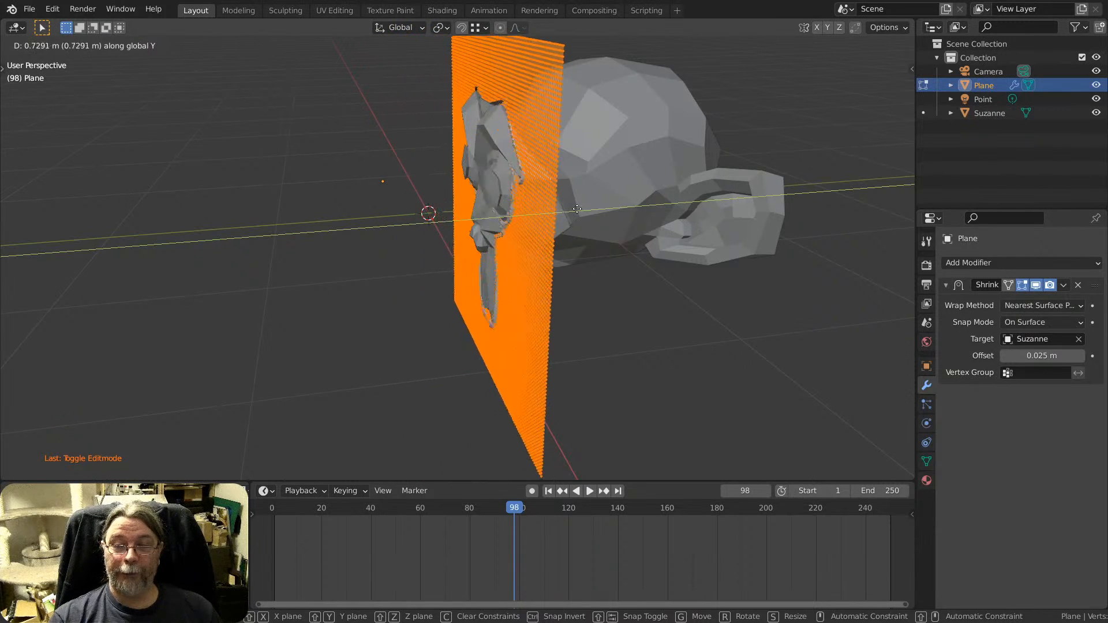
left_click(502, 214)
Set the plane's Shrinkwrap offset to 0.16 m.
scroll(524, 180, "up", 2)
middle_click_drag(524, 180, 473, 155, "shift")
scroll(456, 179, "up", 2)
middle_click_drag(418, 198, 417, 160, "shift")
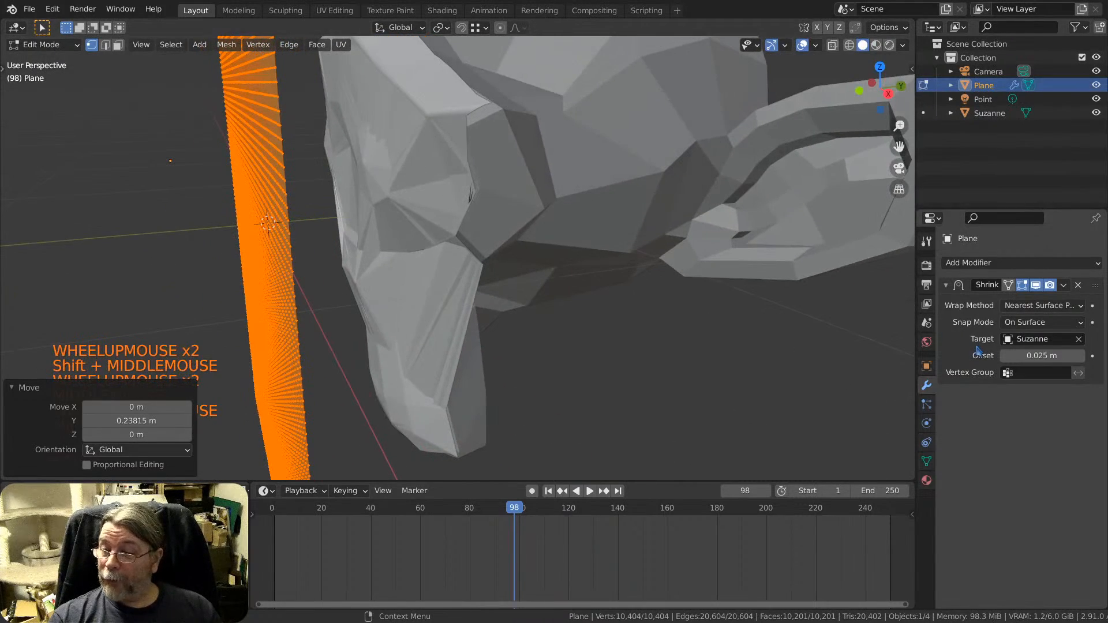
left_click_drag(1042, 356, 1058, 356)
scroll(577, 200, "down", 4)
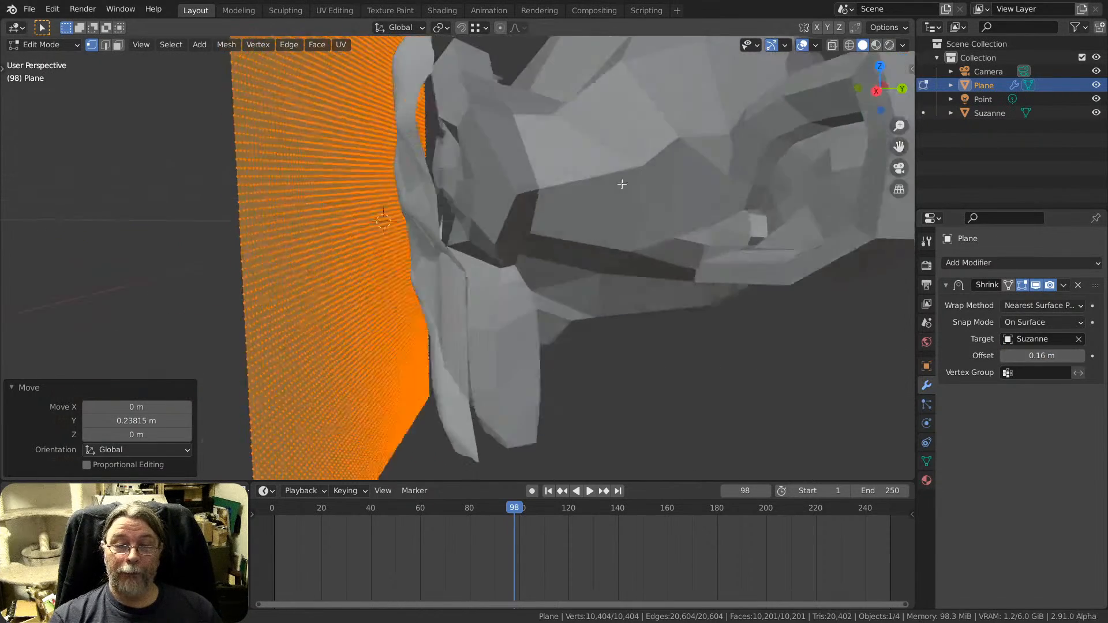
Scale the plane's mesh along the X axis by a factor of about 4.14.
middle_click_drag(578, 200, 501, 238)
key("s")
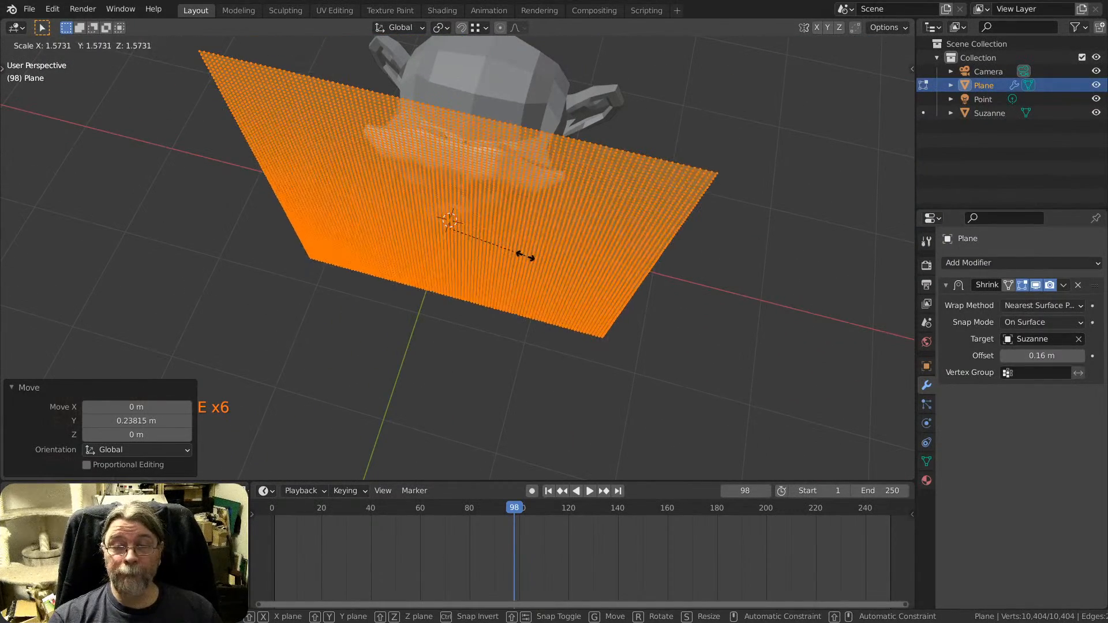
key("x")
left_click(646, 282)
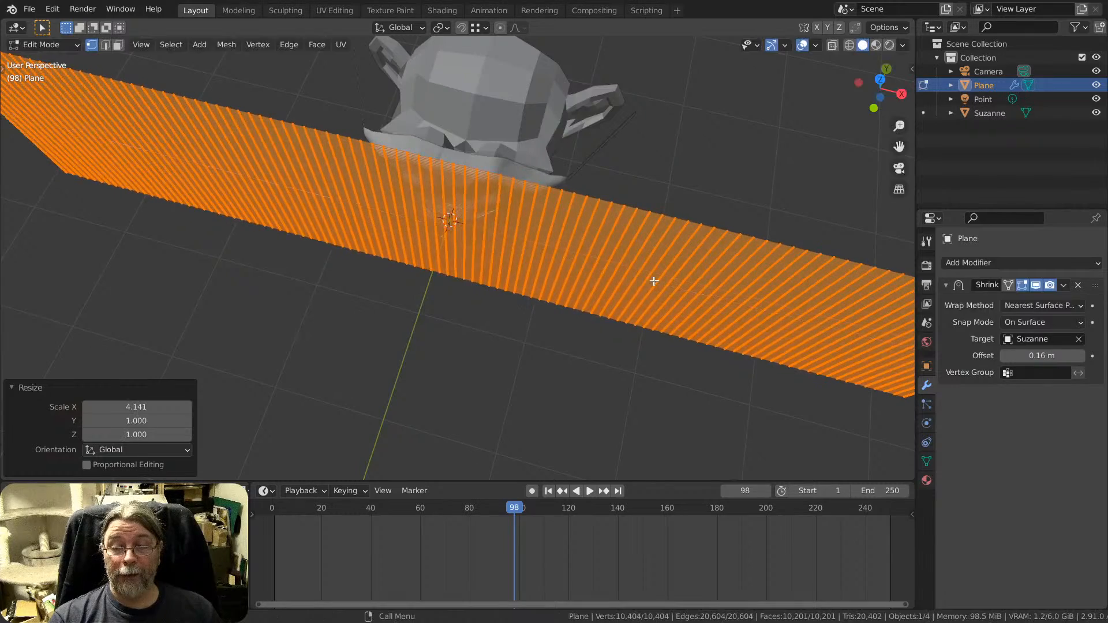
Select the edge loops at both short ends of the plane in edge mode and enable proportional editing.
scroll(510, 240, "down", 3)
middle_click_drag(483, 228, 460, 151)
key("2")
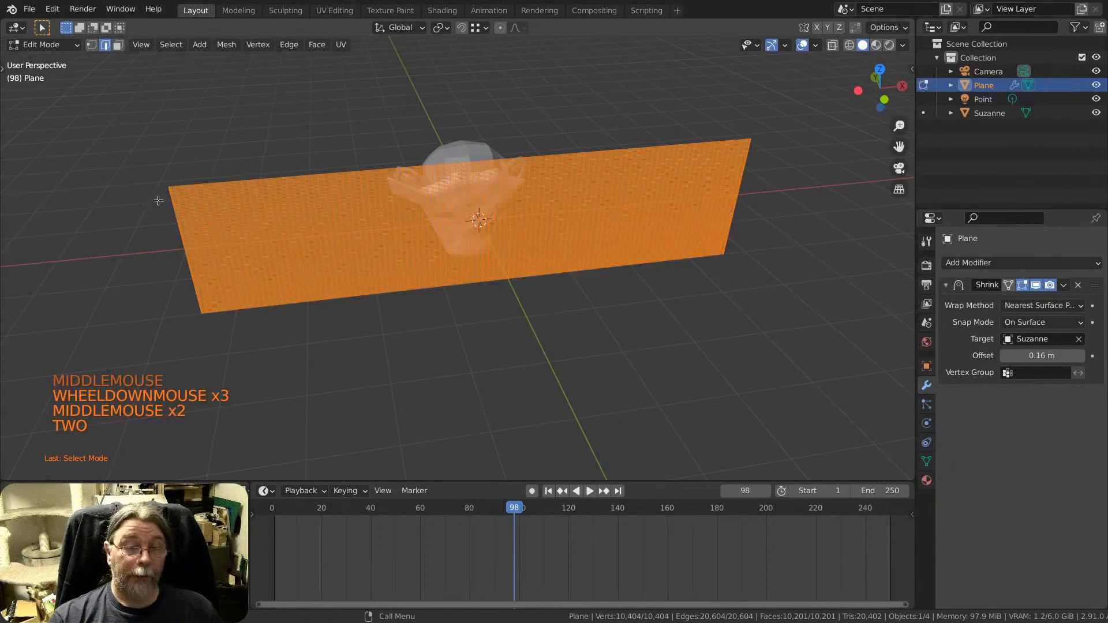
left_click(173, 200, "alt")
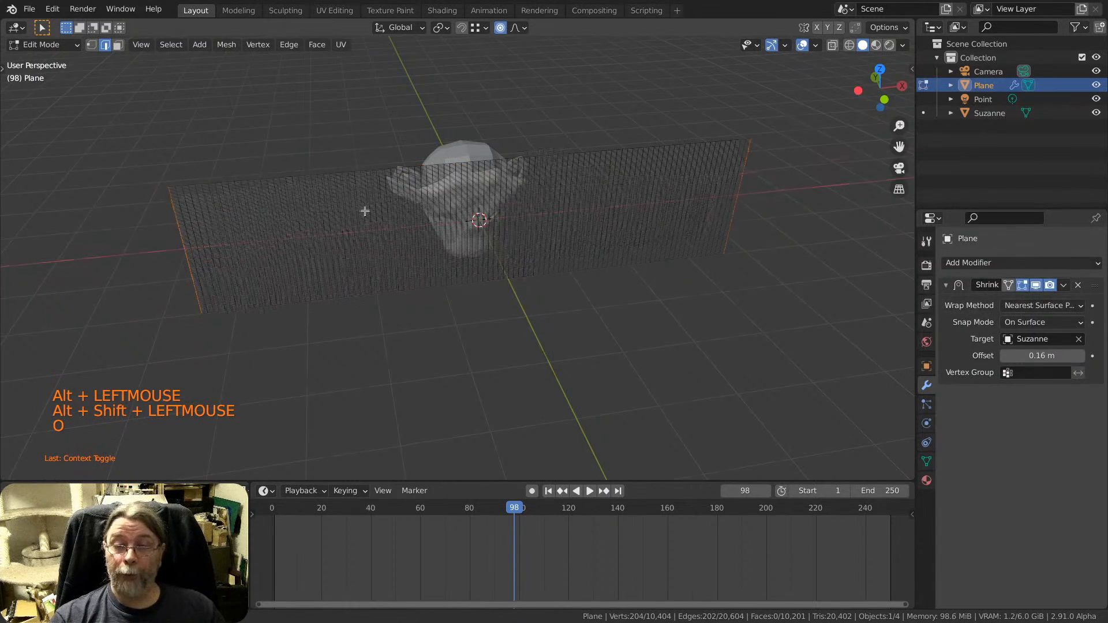
Move both end edge loops about 4.08 m along Y with smooth falloff and a proportional size of about 4.18.
middle_click_drag(365, 211, 525, 237)
scroll(436, 198, "down", 2)
middle_click_drag(435, 198, 469, 243, "shift")
key("g")
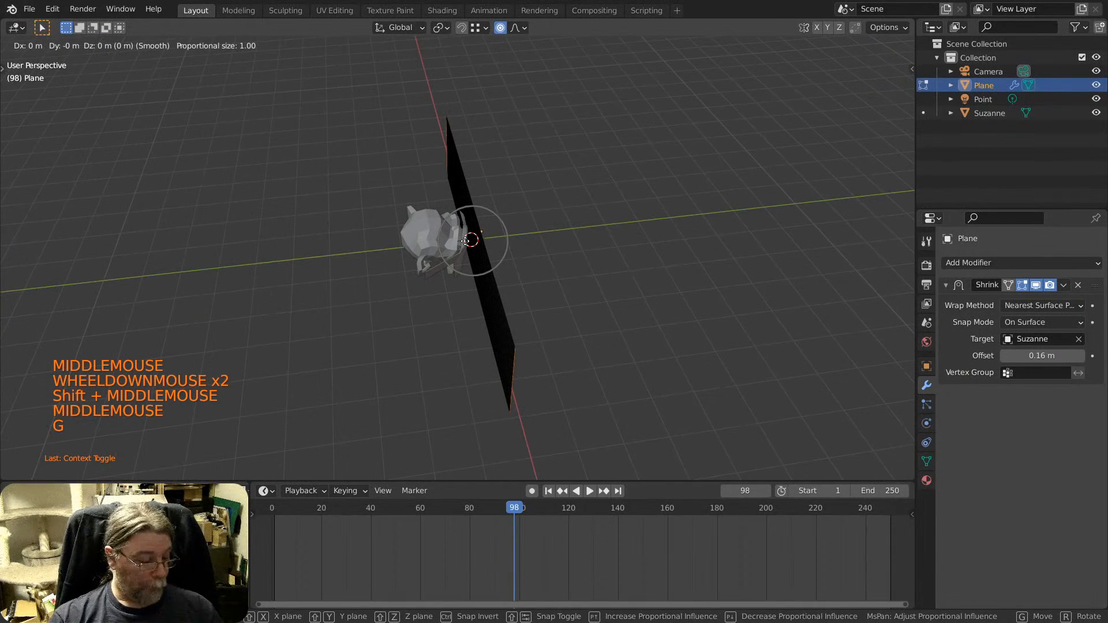
key("y")
scroll(415, 245, "up", 2)
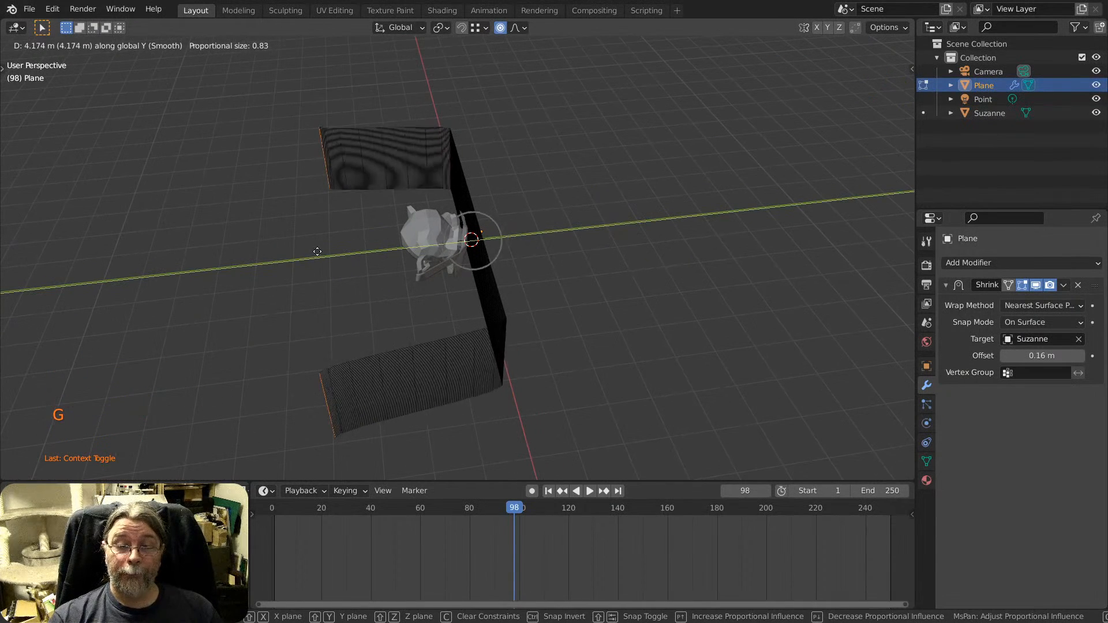
scroll(318, 250, "down", 17)
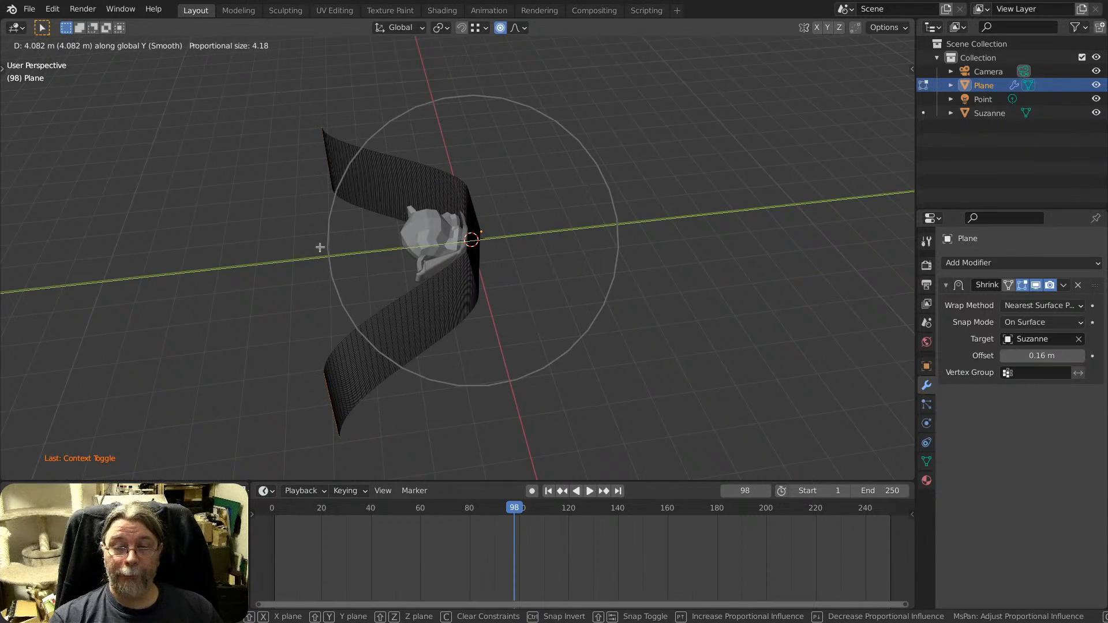
left_click(322, 245)
Examine how the bent plane wraps around the monkey head's face and ears.
scroll(353, 245, "up", 5)
middle_click_drag(352, 244, 688, 257)
scroll(439, 332, "up", 2)
middle_click_drag(404, 338, 325, 237)
middle_click_drag(381, 296, 383, 347)
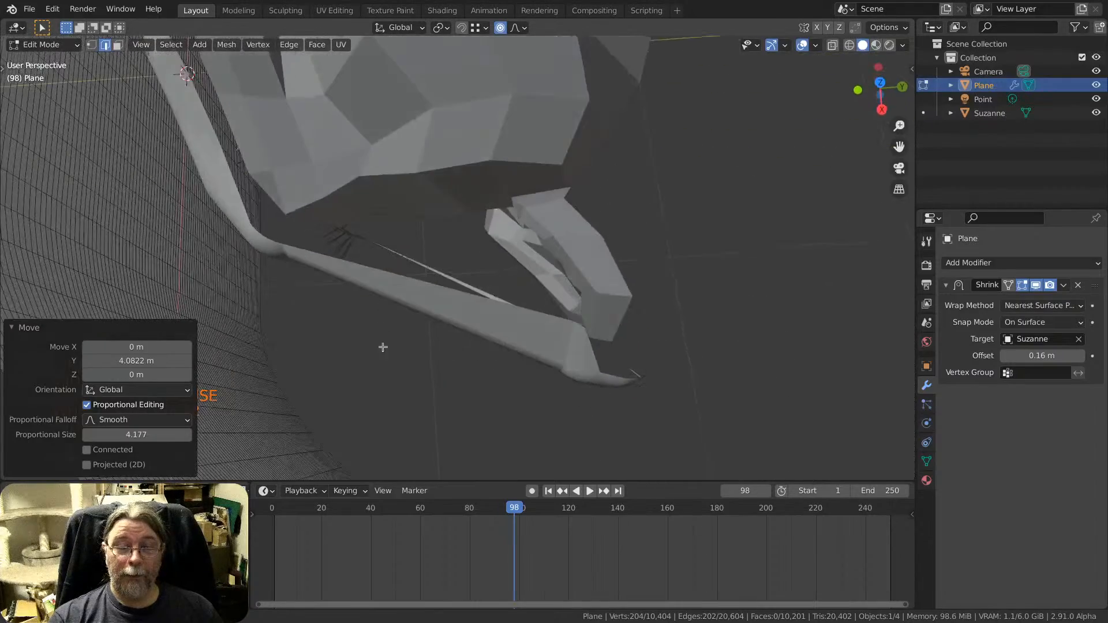
middle_click_drag(270, 237, 468, 284)
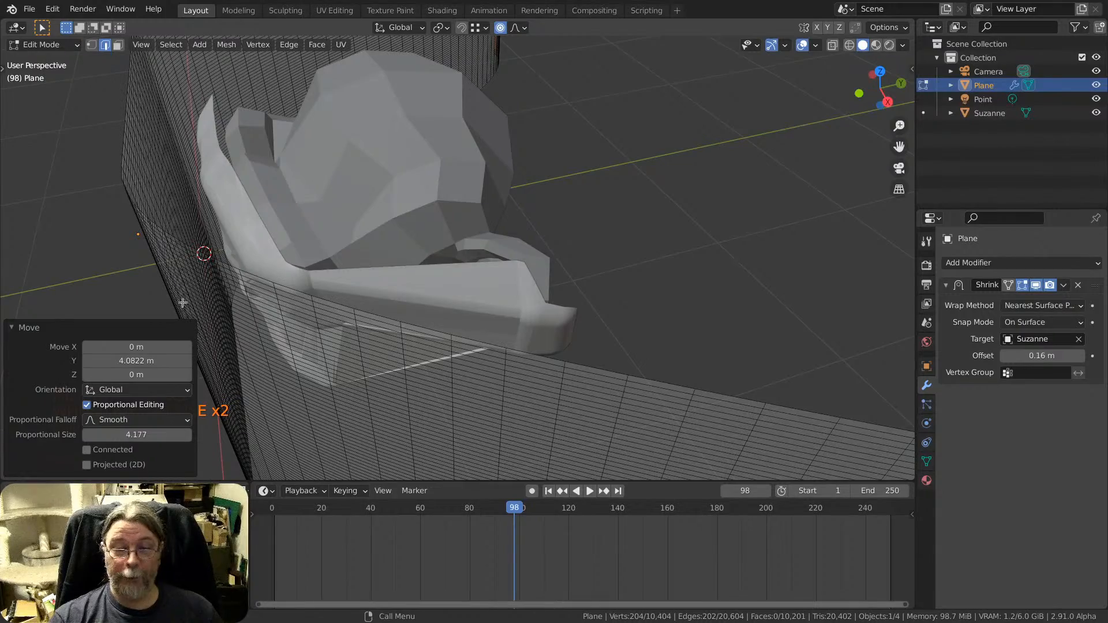
middle_click_drag(359, 380, 366, 188)
Add a Subdivision Surface modifier to the monkey head and check the wrapped plane while the head is in Edit Mode.
left_click(366, 189)
key("Tab")
left_click(366, 186)
left_click(980, 263)
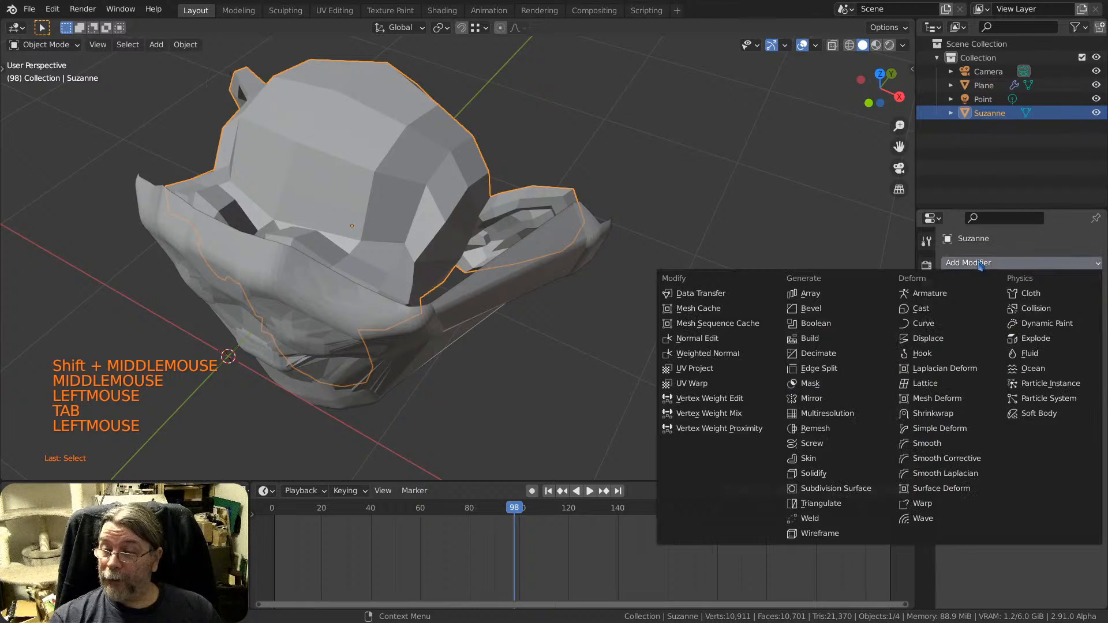
left_click(832, 490)
key("Tab")
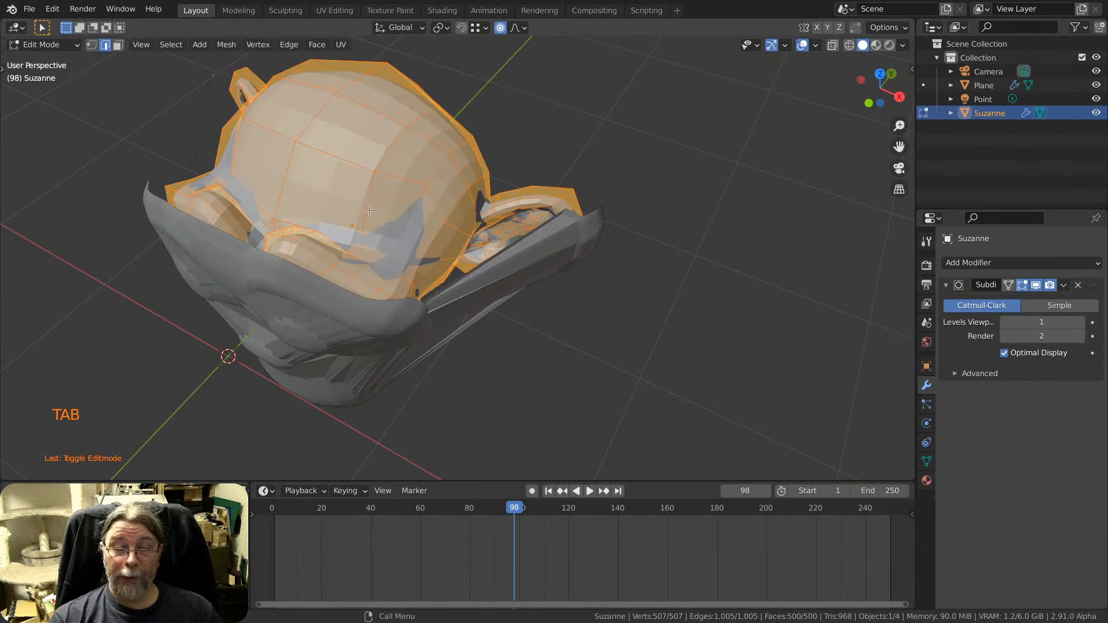
middle_click_drag(370, 210, 486, 154)
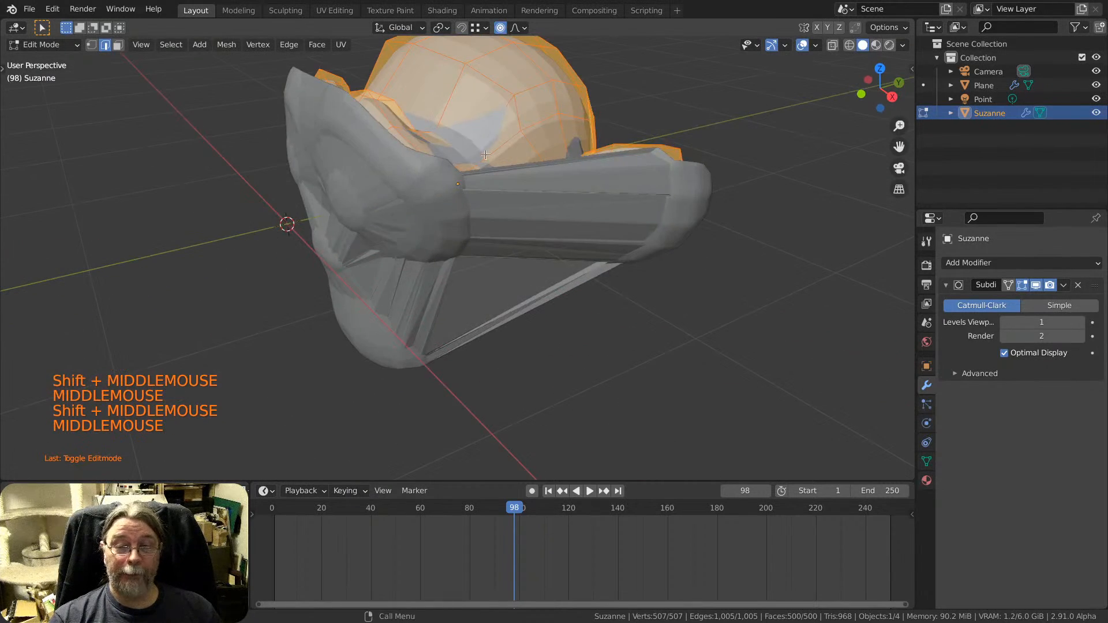
key("Tab")
Select the shrinkwrapped plane and inspect its surface around the subdivided head from several angles.
middle_click_drag(406, 195, 271, 271)
left_click(405, 199)
scroll(491, 259, "down", 2)
scroll(486, 231, "up", 3)
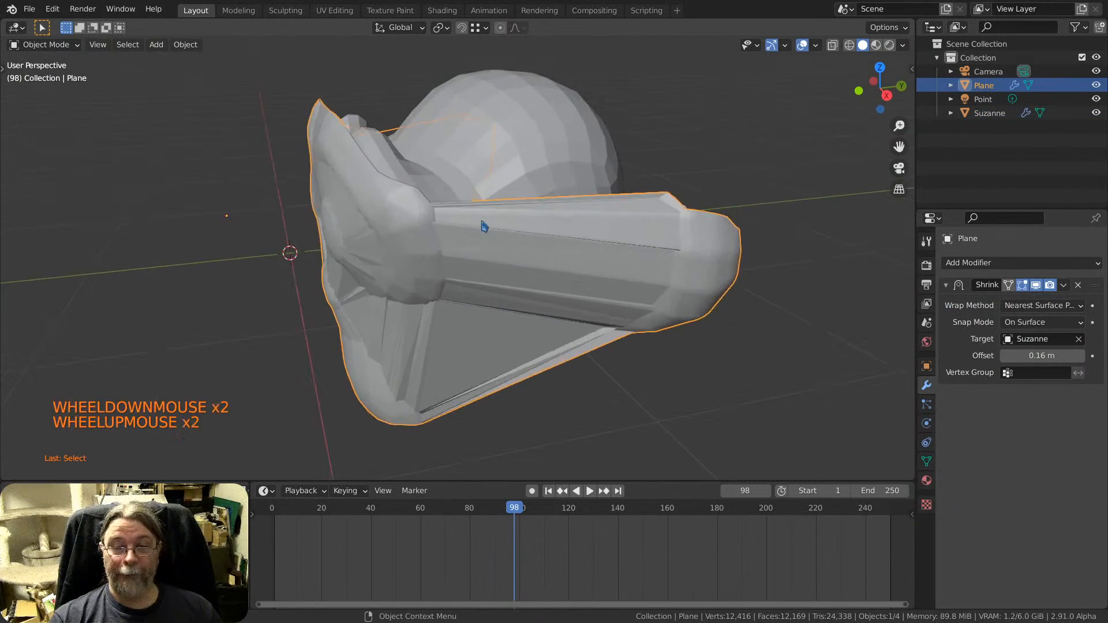
middle_click_drag(485, 228, 507, 166)
scroll(421, 248, "up", 2)
scroll(507, 165, "down", 3)
scroll(502, 185, "down", 2)
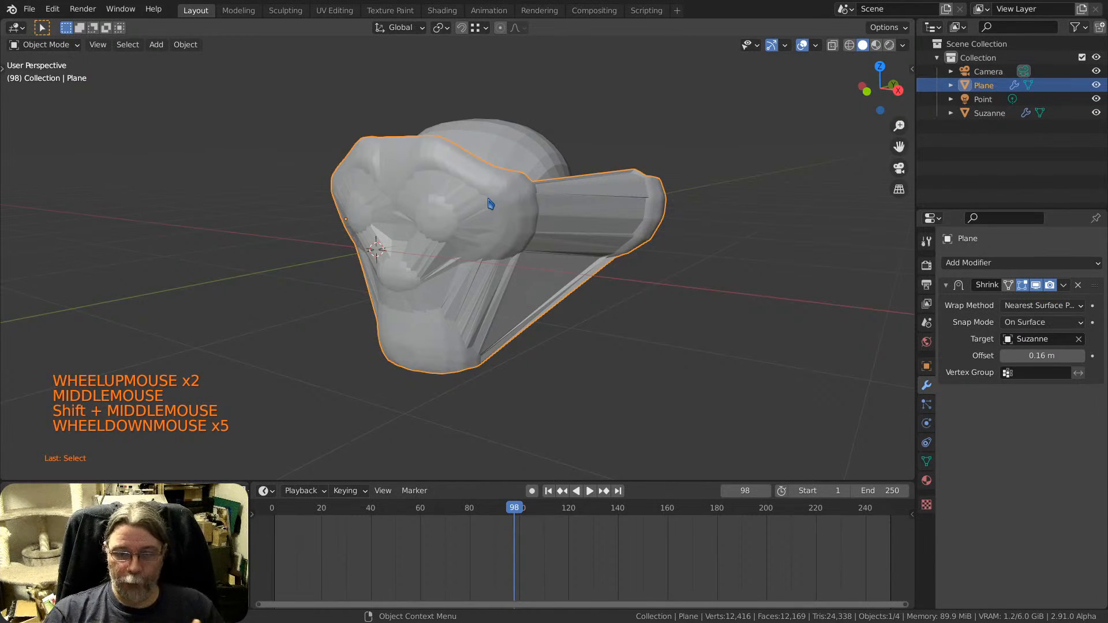
scroll(488, 202, "up", 3)
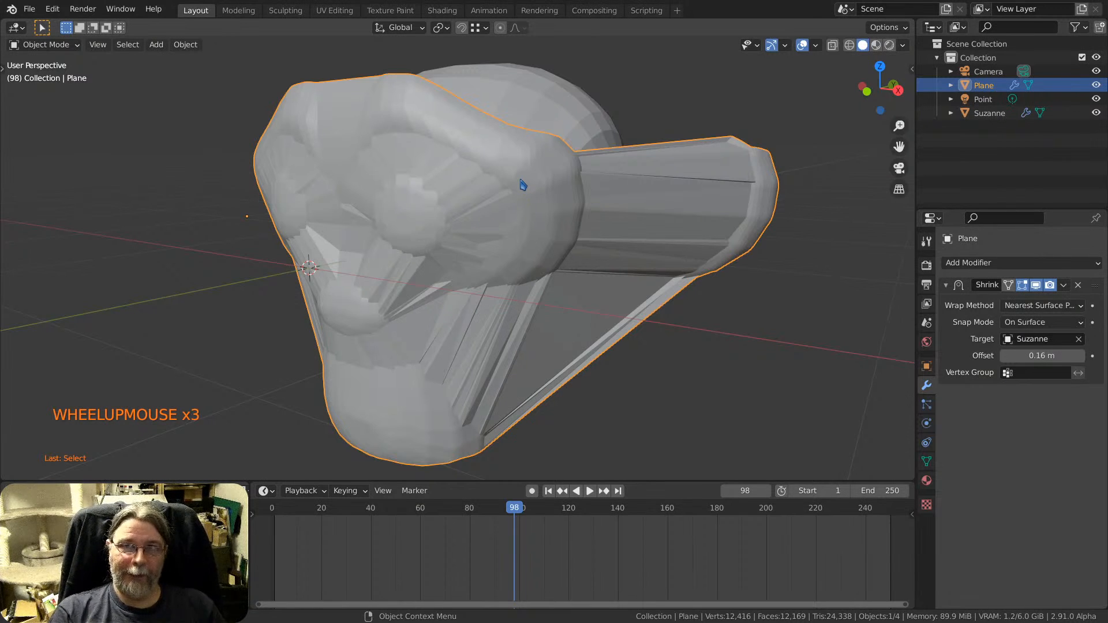
middle_click_drag(522, 204, 590, 207)
middle_click_drag(388, 224, 562, 185, "shift")
scroll(497, 193, "down", 2)
middle_click_drag(500, 197, 413, 230)
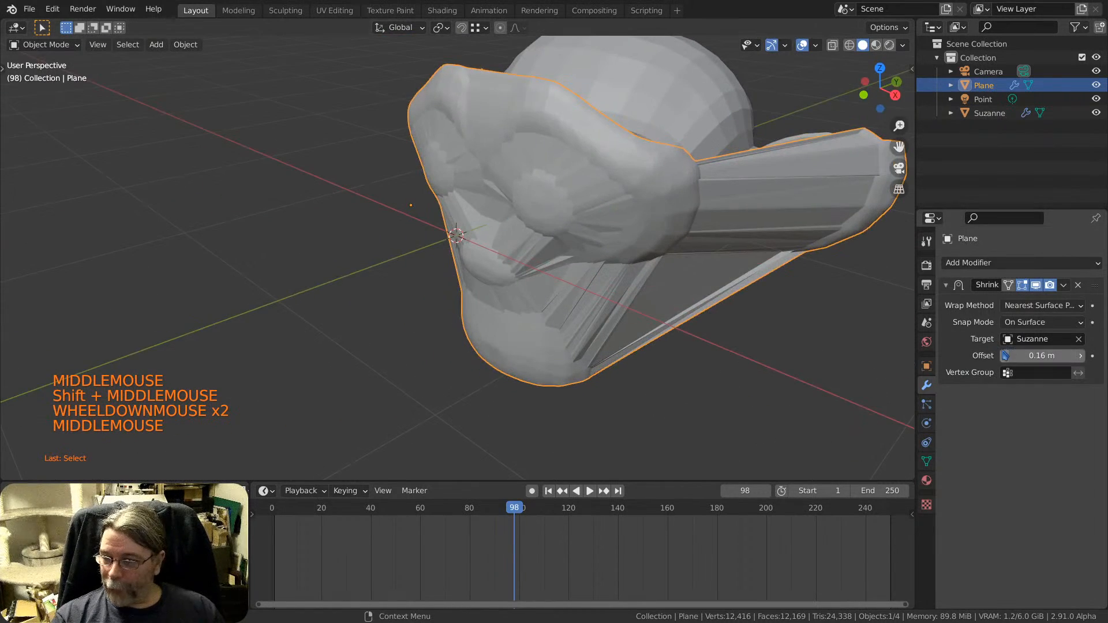
Apply smooth shading to the shrinkwrapped plane and check its surface around the head.
right_click(619, 181)
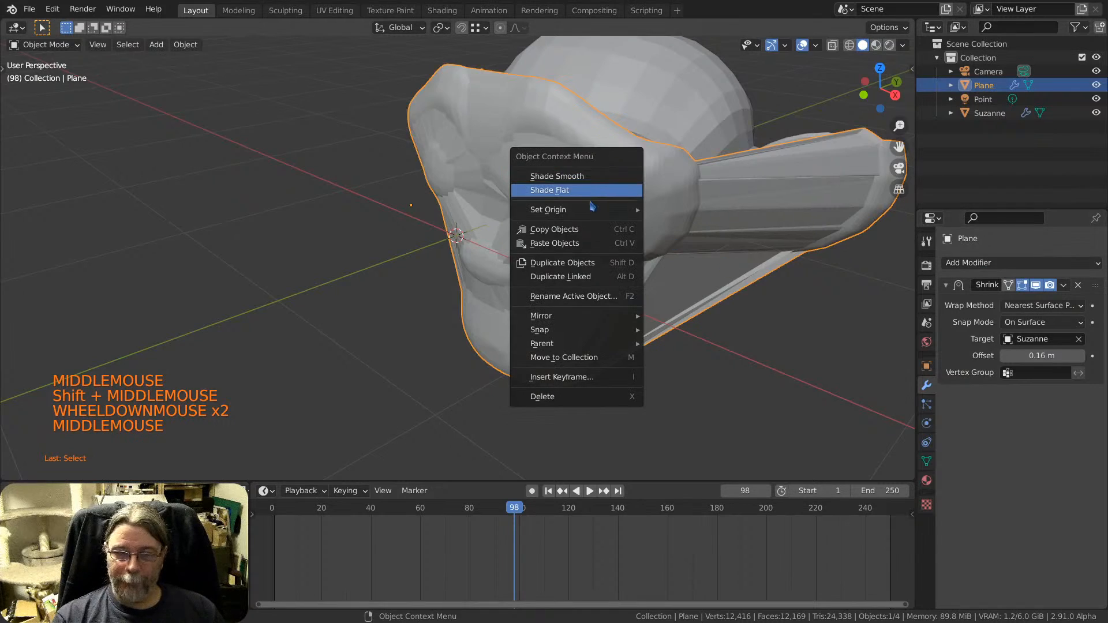
left_click(593, 182)
scroll(614, 203, "up", 2)
key("Tab")
key("Tab")
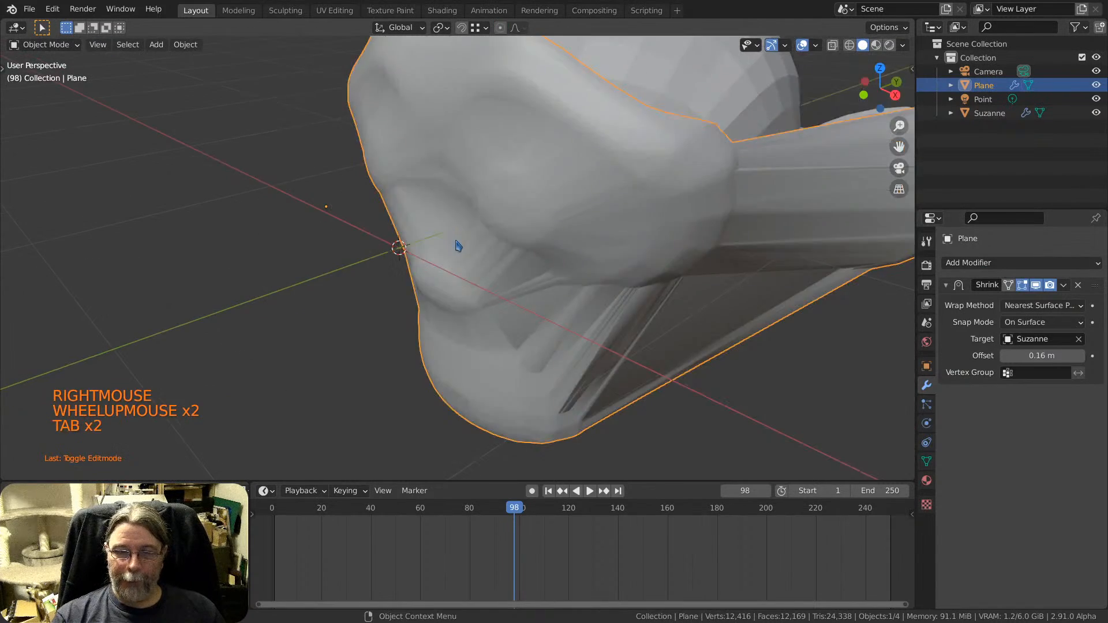
middle_click_drag(455, 244, 535, 165)
middle_click_drag(463, 222, 540, 245)
scroll(542, 249, "down", 5)
mouse_move(540, 245)
middle_mouse_down()
mouse_move(525, 231)
mouse_move(635, 224)
mouse_move(536, 242)
middle_mouse_up()
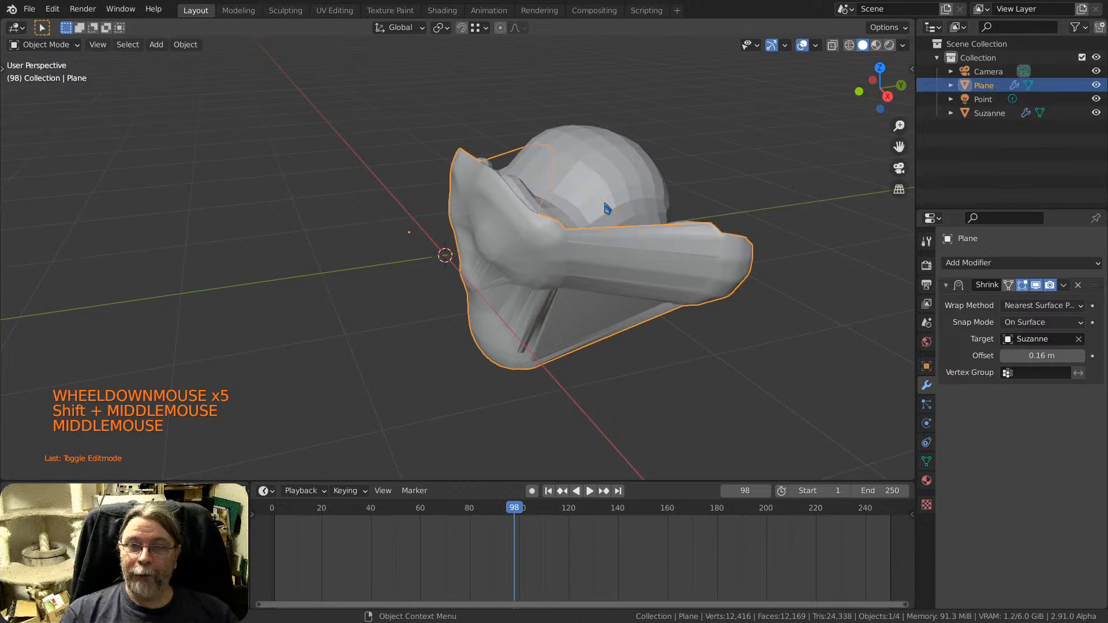
Delete the monkey head and the curved plane from the scene.
left_click(616, 172)
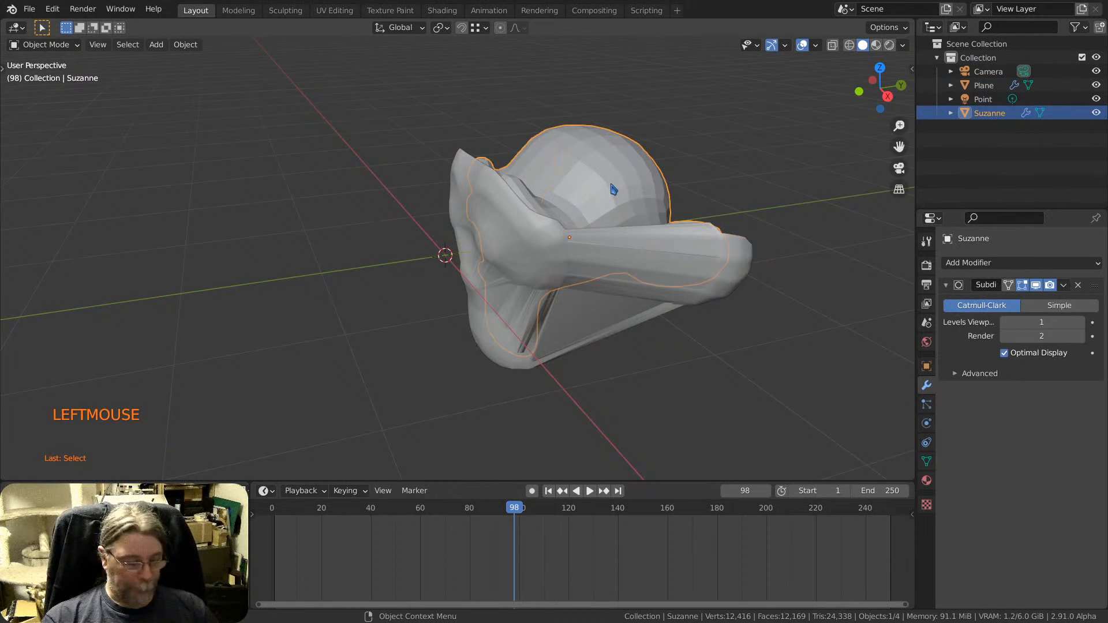
key("x")
left_click(576, 185)
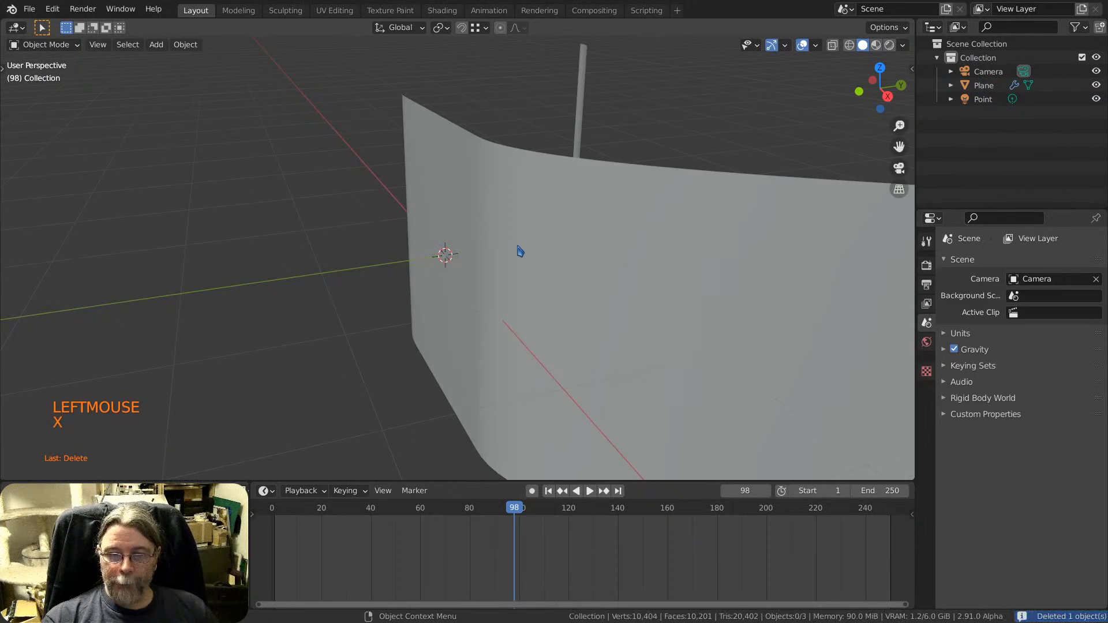
left_click(519, 248)
key("x")
left_click(520, 241)
Add a 2 m cube mesh at the world origin and collapse its creation settings.
scroll(530, 242, "down", 2)
key("shift+a")
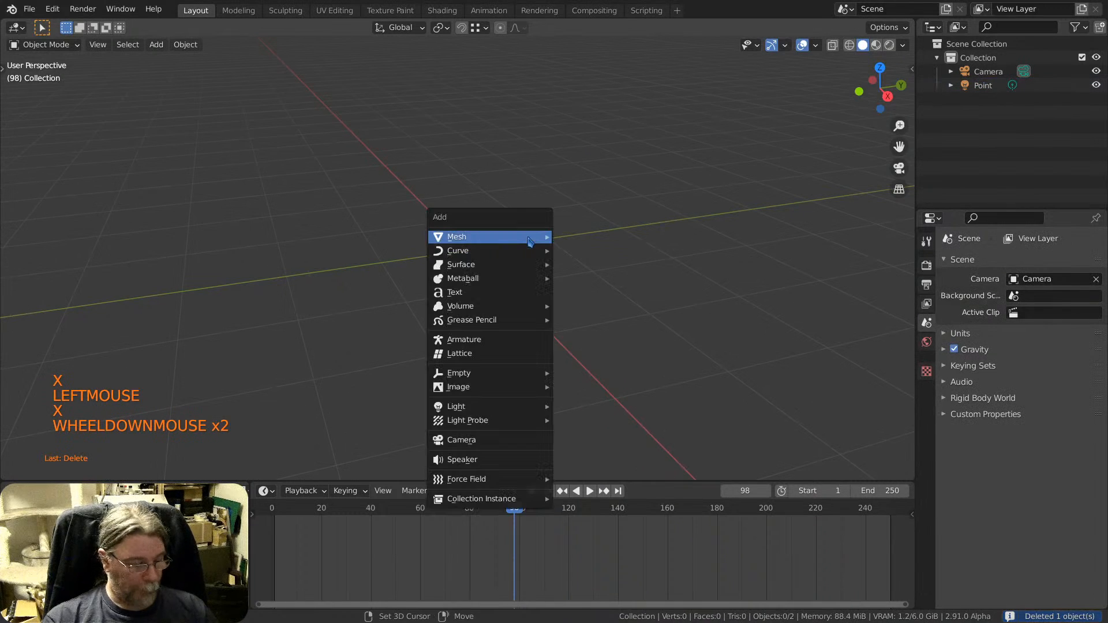
mouse_move(531, 237)
left_click(590, 254)
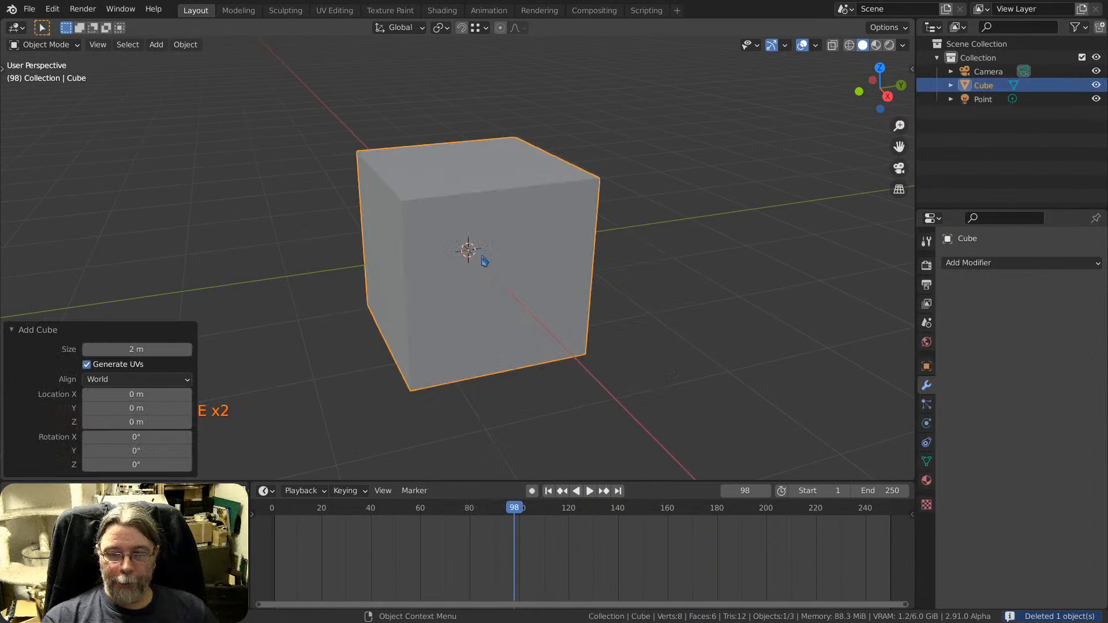
scroll(479, 256, "down", 6)
left_click(12, 330)
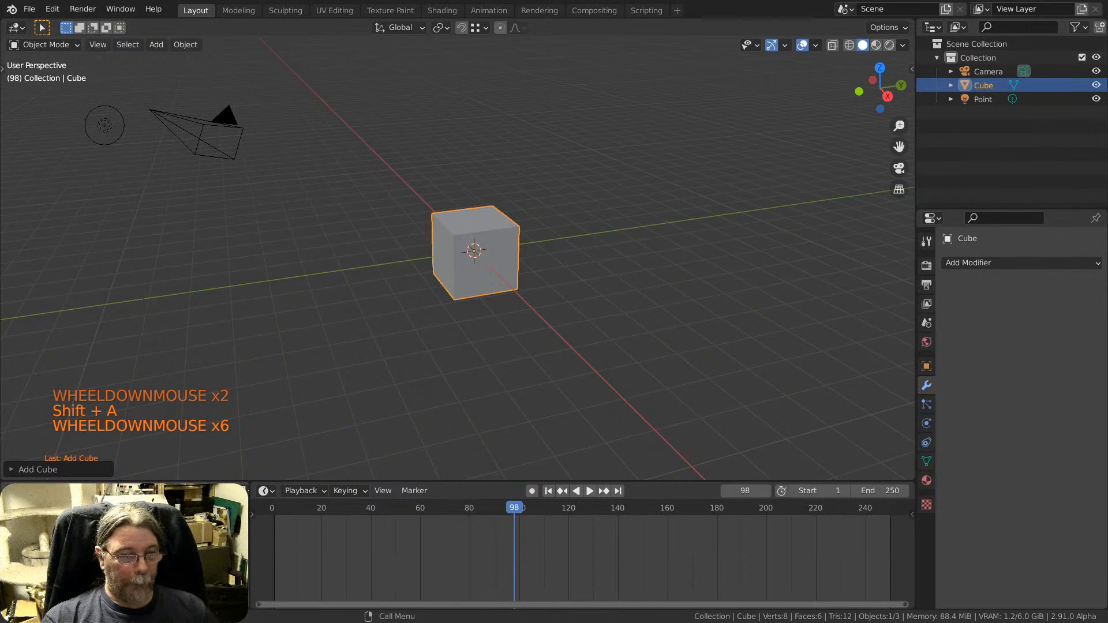
scroll(443, 261, "up", 2)
left_click(443, 261)
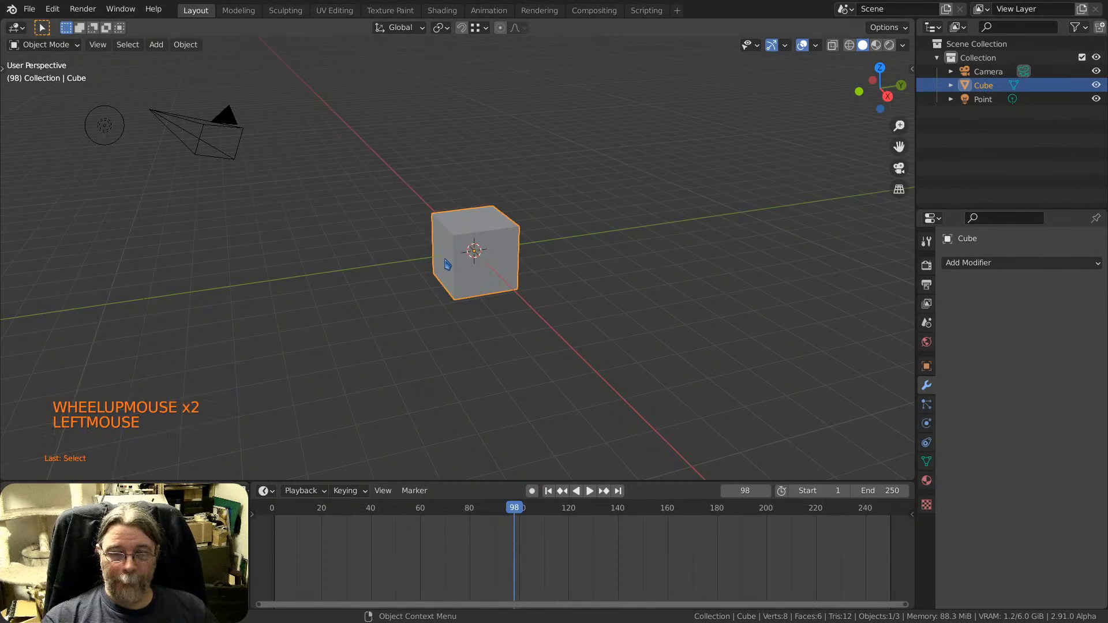
middle_click_drag(443, 261, 468, 256)
scroll(468, 254, "up", 3)
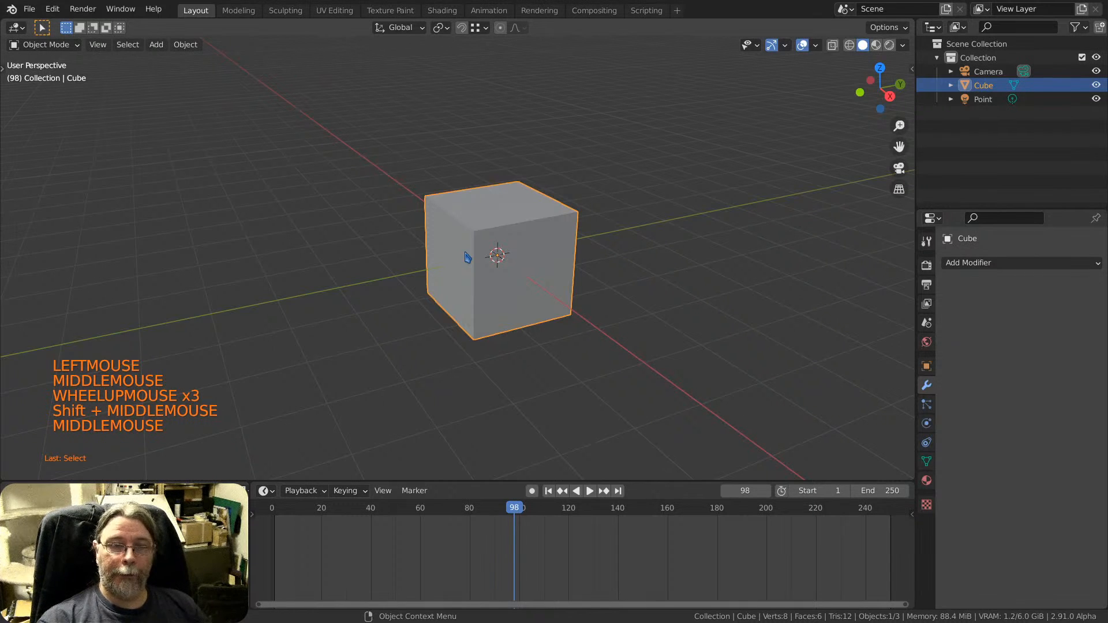
Open stream_0005_starting_soon.blend without saving the changes to the current file.
left_click(29, 9)
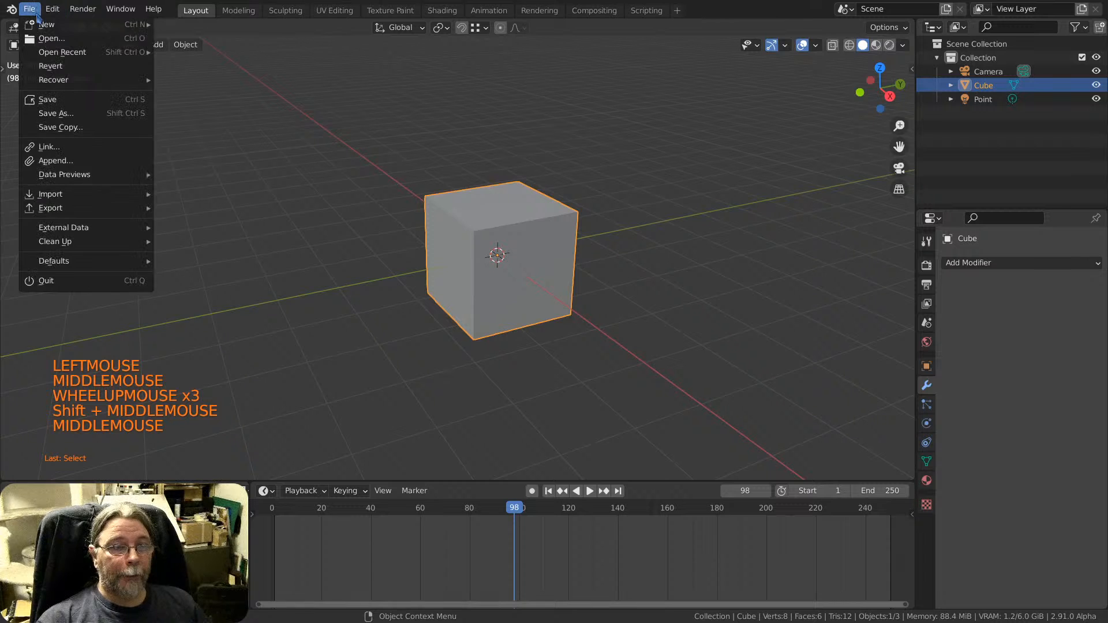
mouse_move(61, 57)
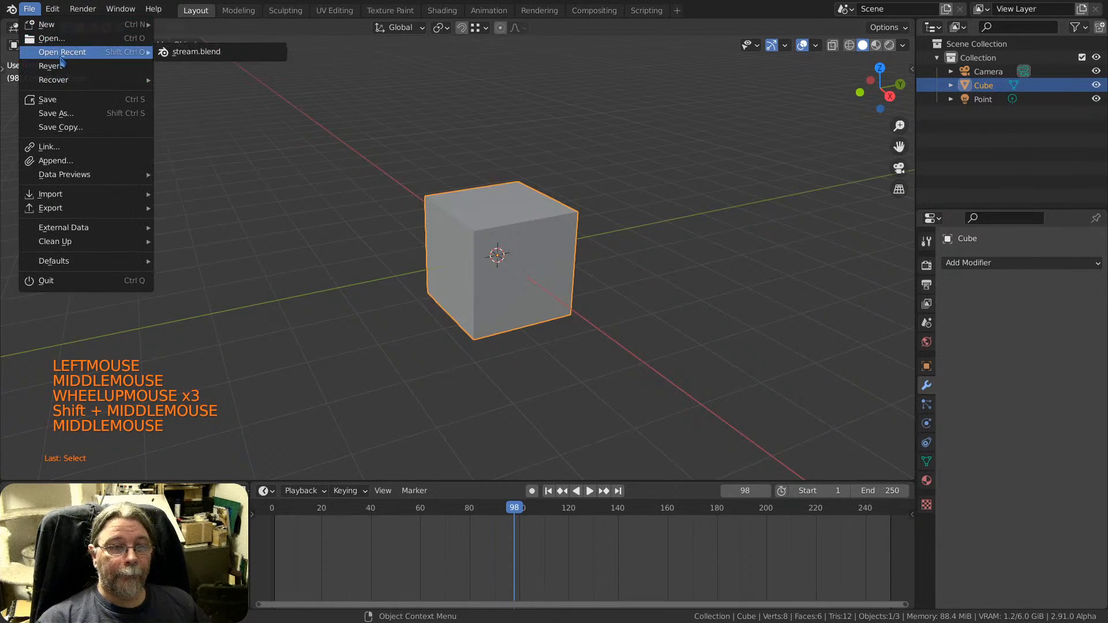
left_click(60, 38)
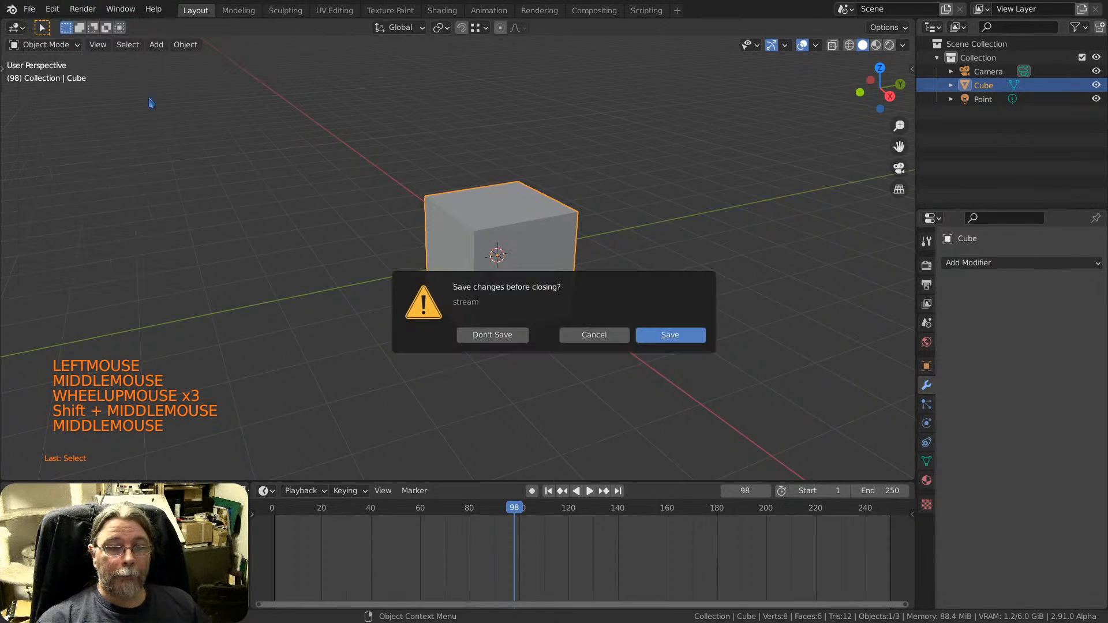
left_click(506, 343)
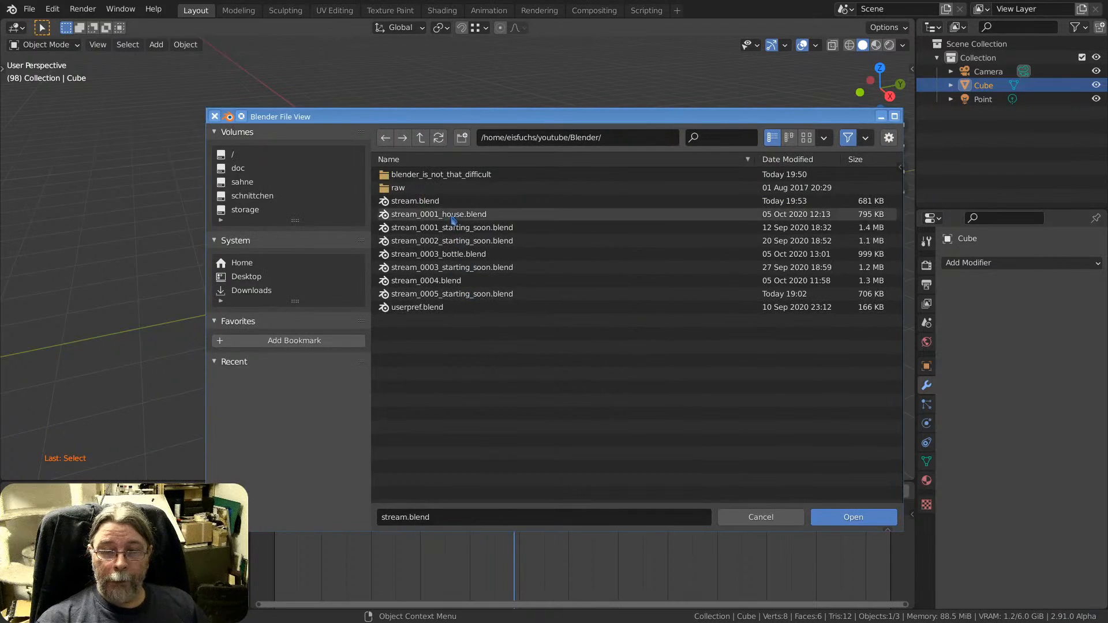
double_click(464, 294)
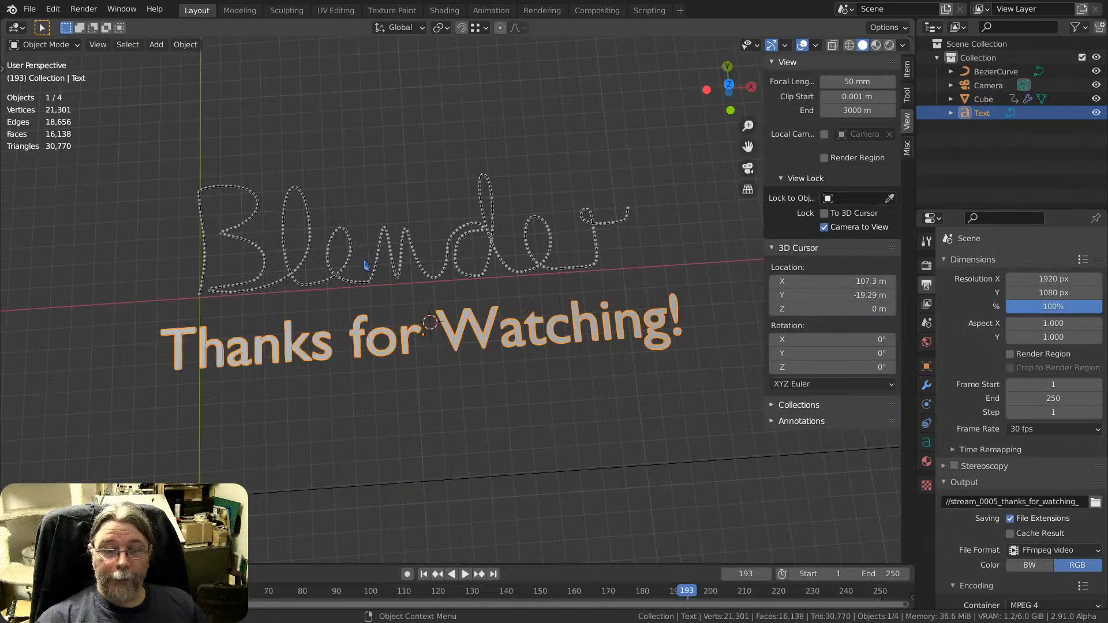
middle_click_drag(365, 265, 369, 212)
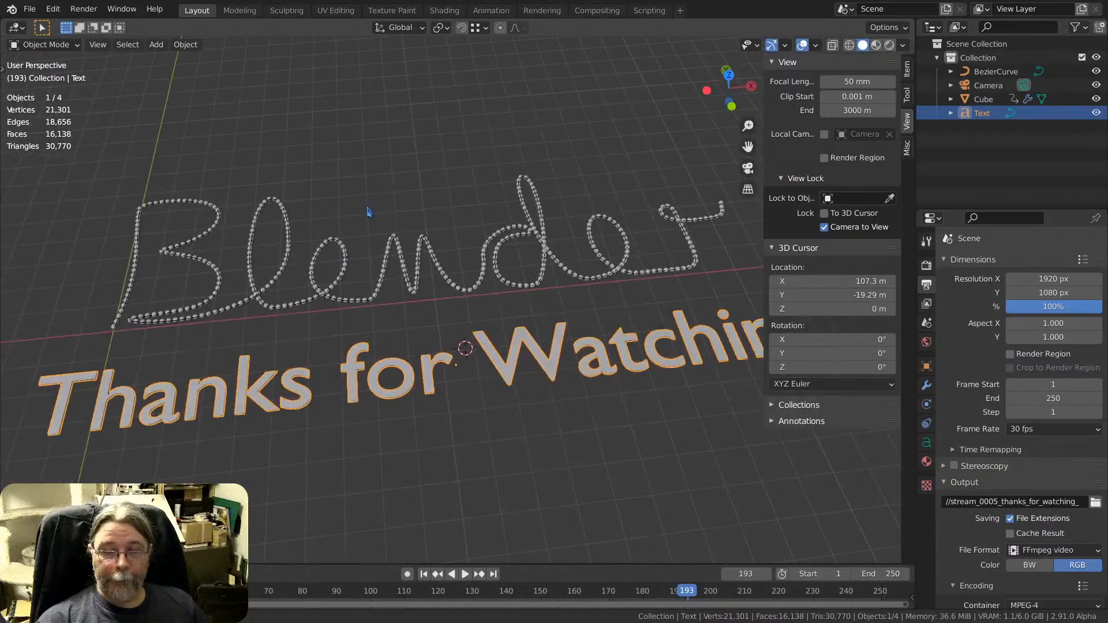
Select the curve that spells Blender under the beads and isolate it in local view.
scroll(243, 283, "up", 4)
scroll(237, 262, "down", 2)
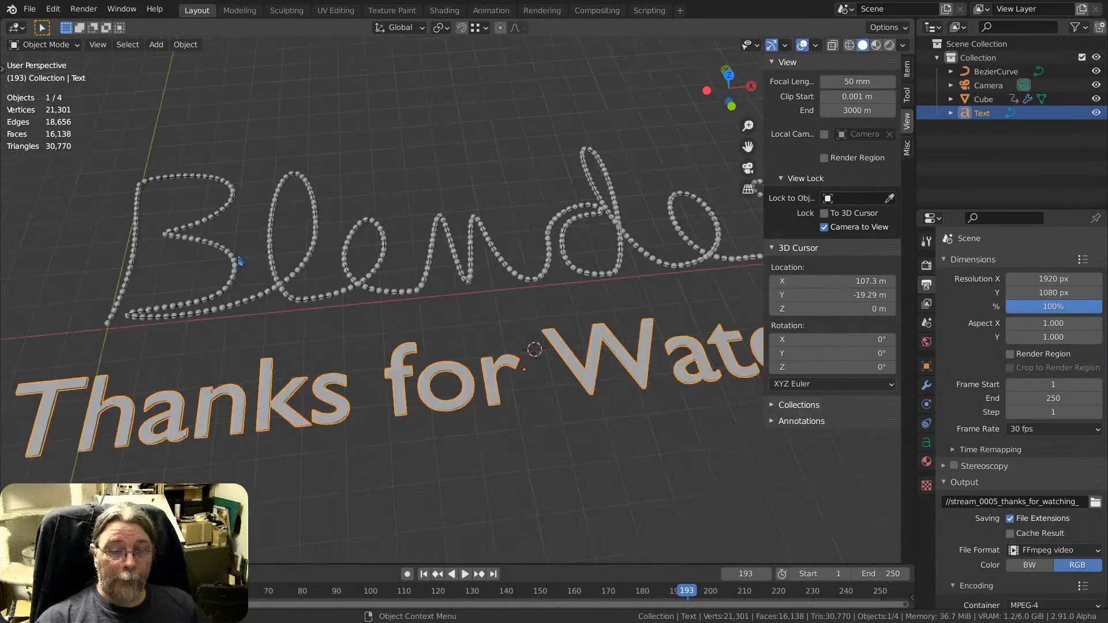
scroll(239, 263, "down", 3)
left_click(245, 286)
scroll(251, 288, "up", 5)
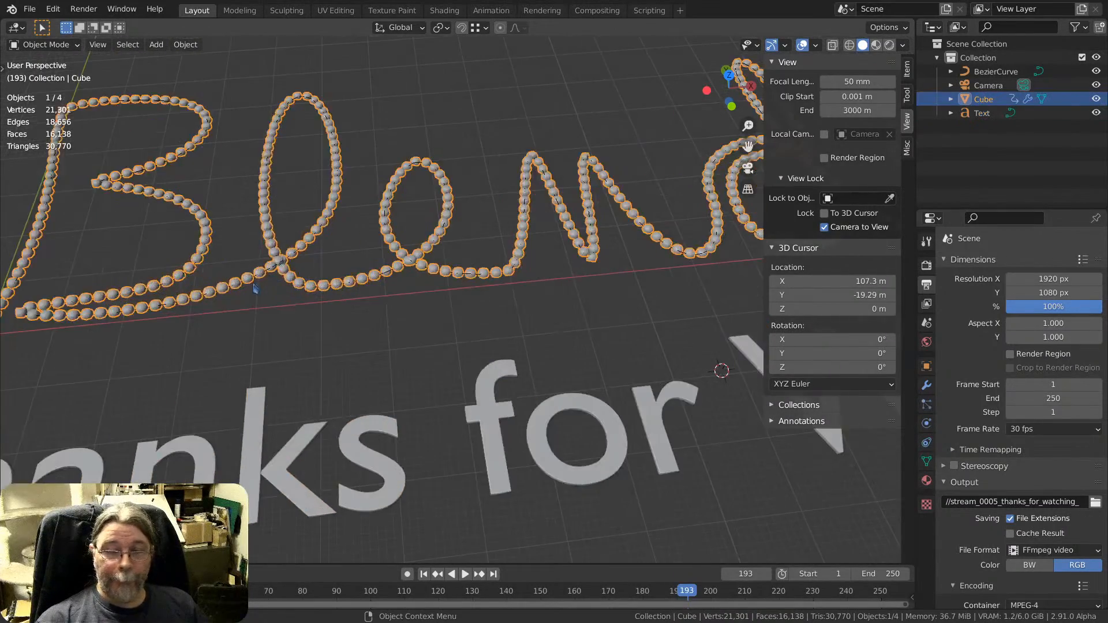
left_click(209, 299)
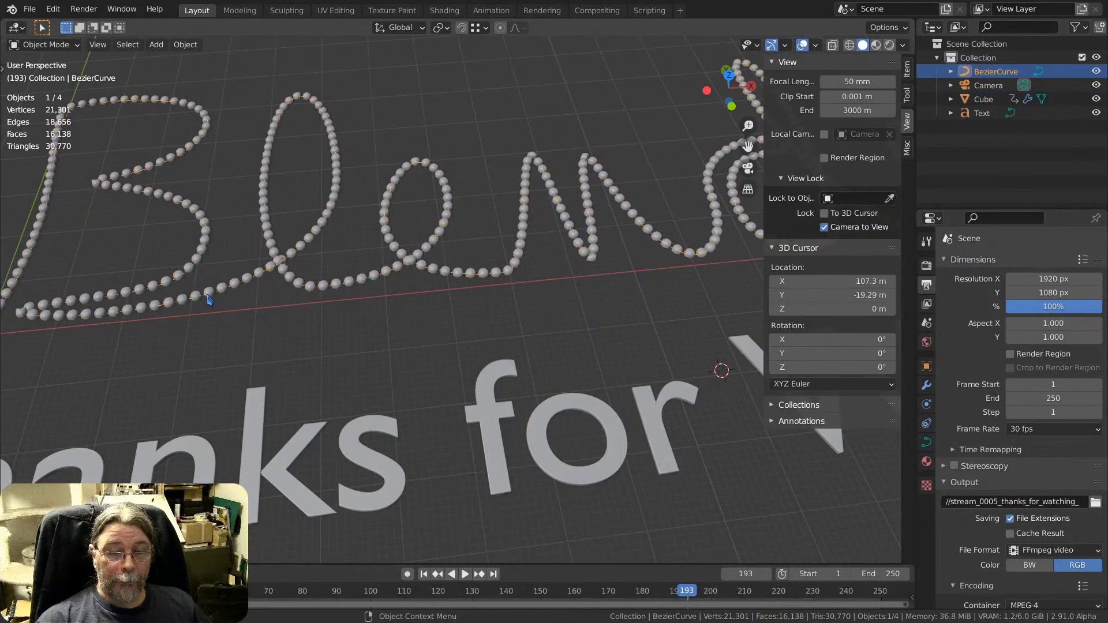
key("KP_Divide")
scroll(354, 306, "up", 4)
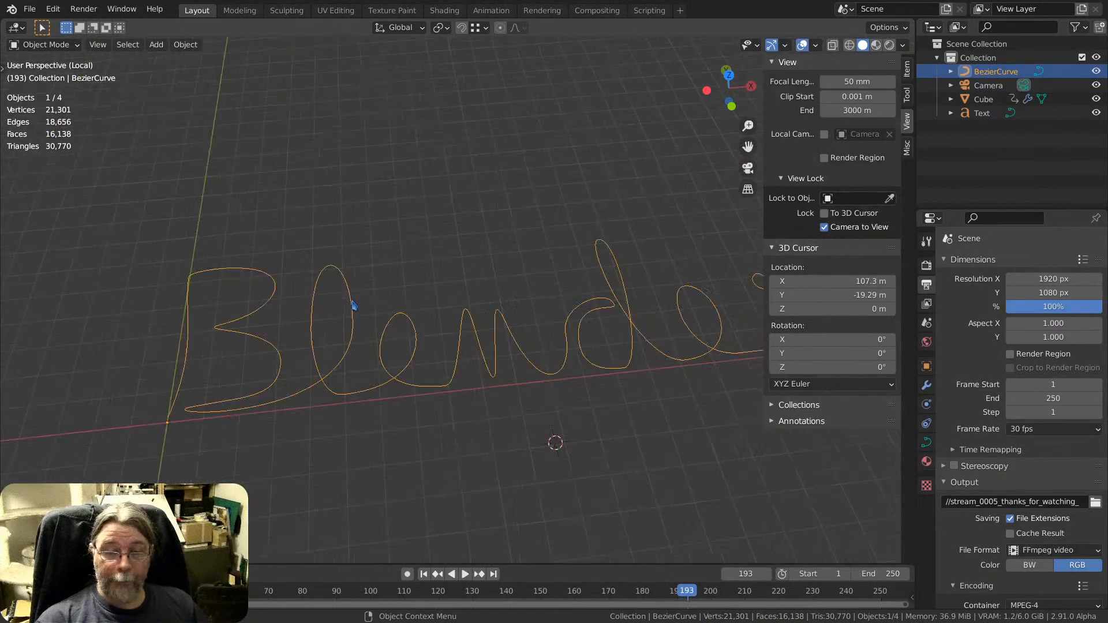
Examine the lettering curve's control points and handles in Edit Mode, then leave local view and return to Object Mode.
key("Tab")
middle_click_drag(402, 317, 423, 352)
scroll(501, 340, "down", 1)
scroll(504, 339, "down", 2)
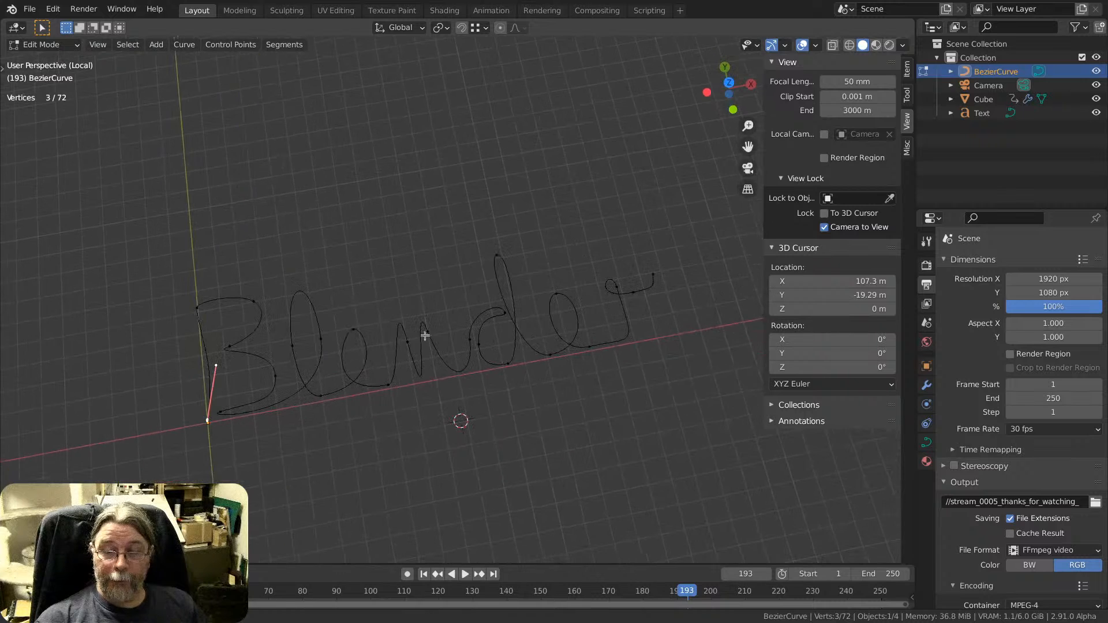
left_click(295, 400)
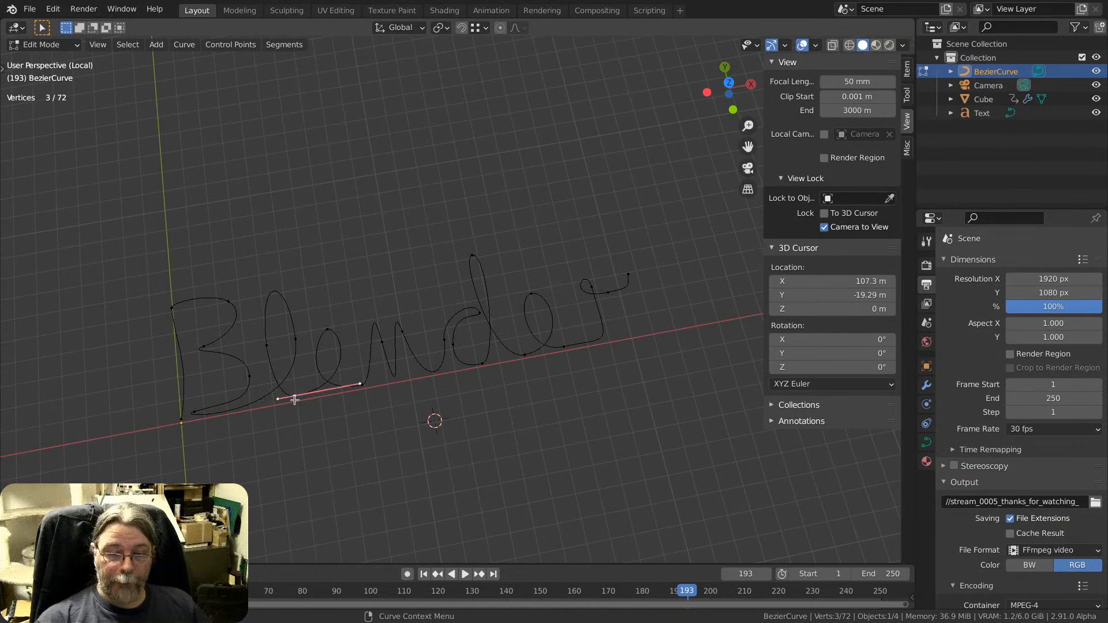
left_click(448, 341)
left_click(531, 295)
left_click(595, 291)
left_click(616, 295)
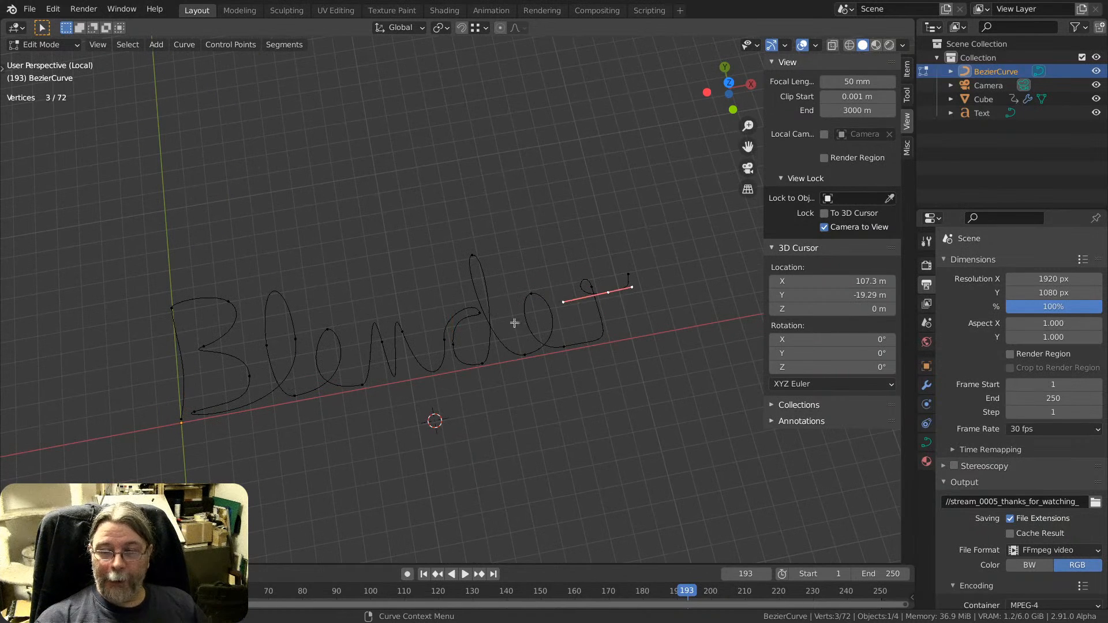
left_click(204, 347)
scroll(337, 346, "up", 2)
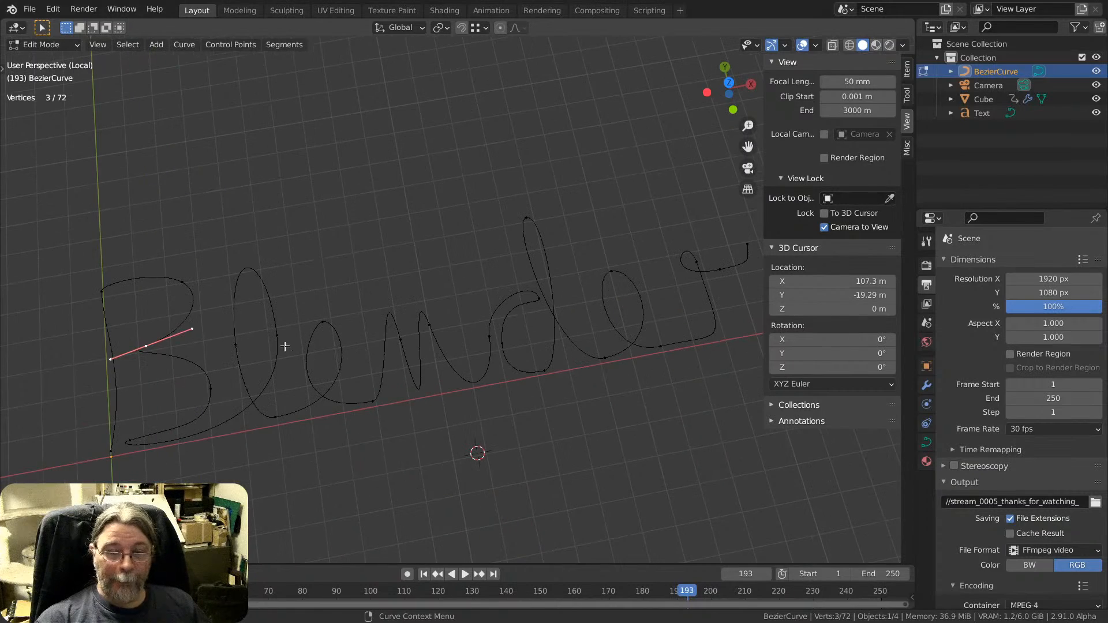
key("KP_Divide")
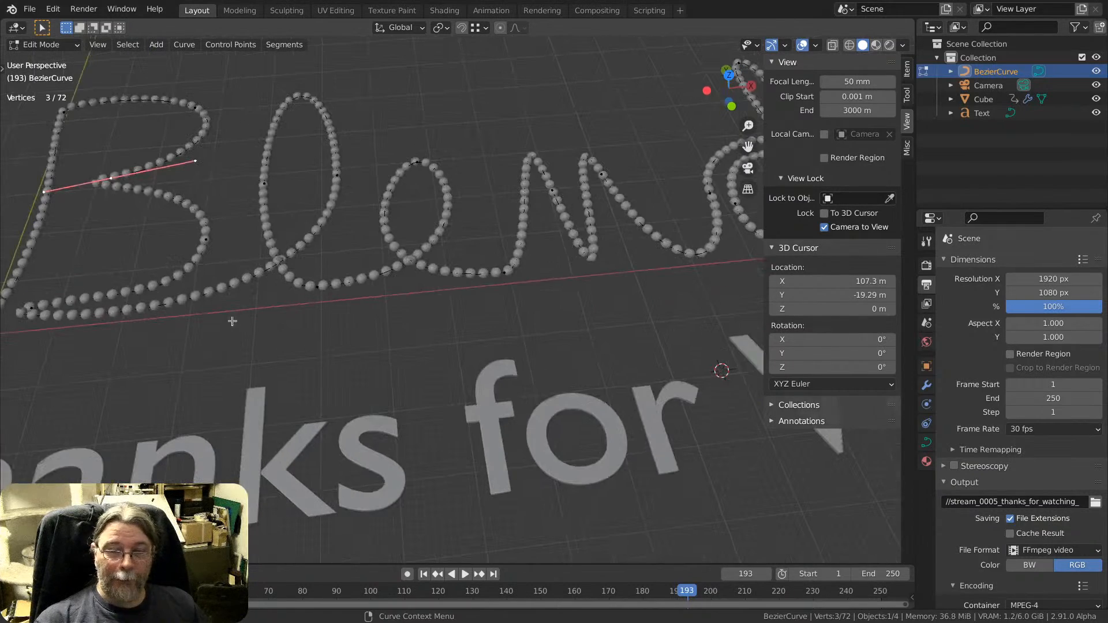
key("Tab")
Select the bead object and enter Edit Mode to view its base cube and the straight row of copies.
middle_click_drag(56, 317, 100, 315)
scroll(173, 321, "up", 5)
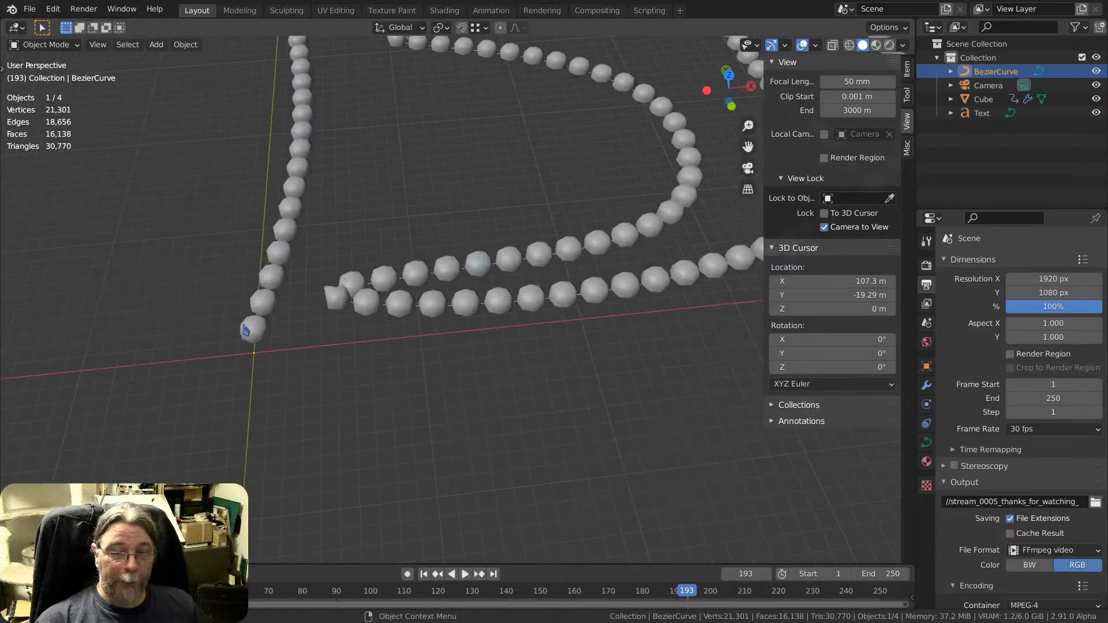
left_click(254, 332)
scroll(257, 332, "up", 2)
mouse_move(257, 332)
middle_mouse_down()
mouse_move(277, 381)
mouse_move(231, 346)
mouse_move(198, 258)
mouse_move(354, 231)
mouse_move(304, 241)
mouse_move(227, 324)
mouse_move(246, 339)
middle_mouse_up()
key("Tab")
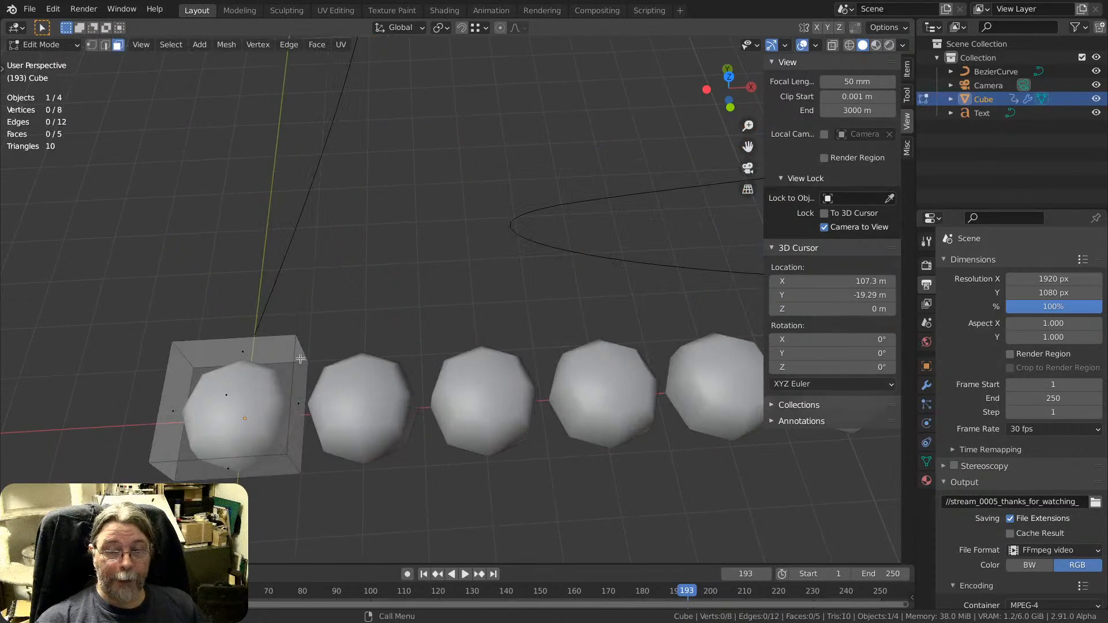
scroll(530, 398, "down", 6)
middle_click_drag(530, 398, 495, 363, "shift")
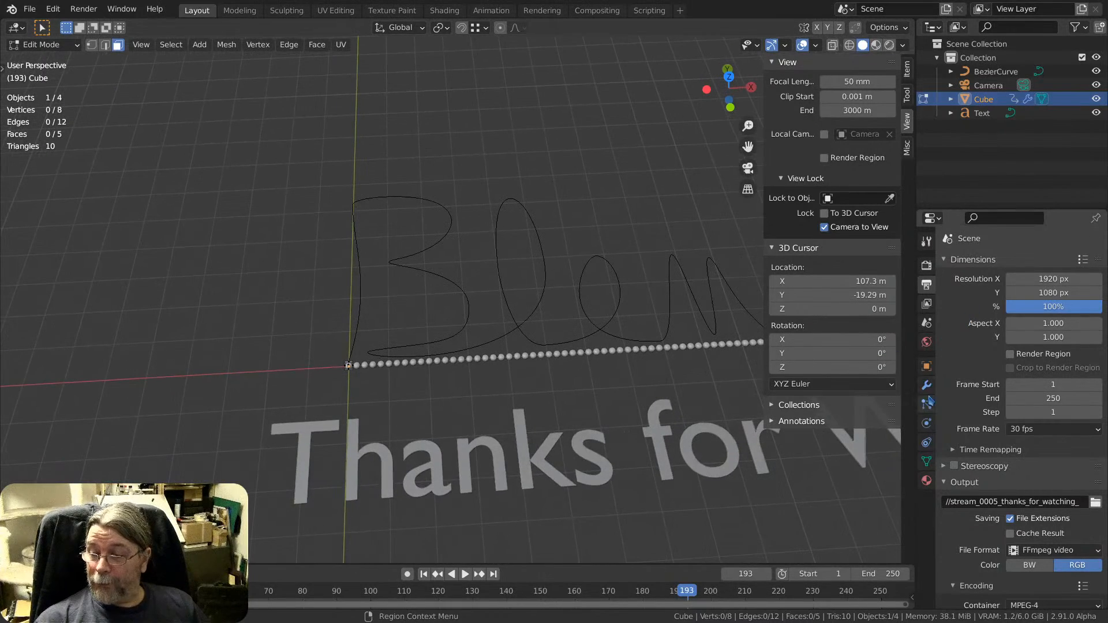
Show the bead object's modifier stack, compare the beads with Subdivision viewport display off and on, and collapse all three modifiers.
left_click(927, 385)
left_click(945, 392)
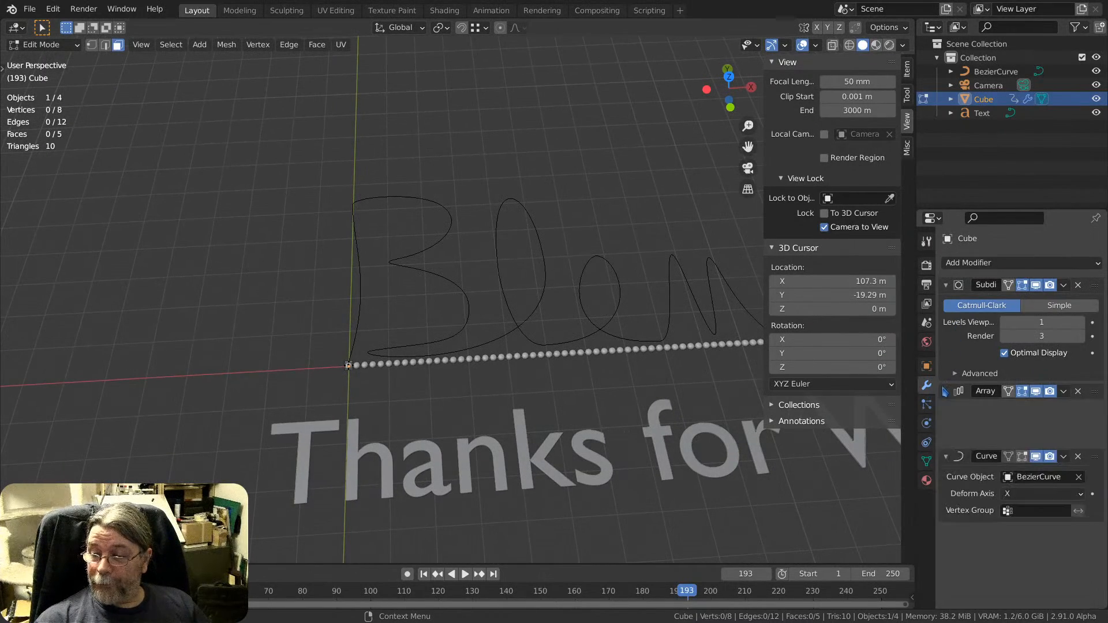
left_click(946, 410)
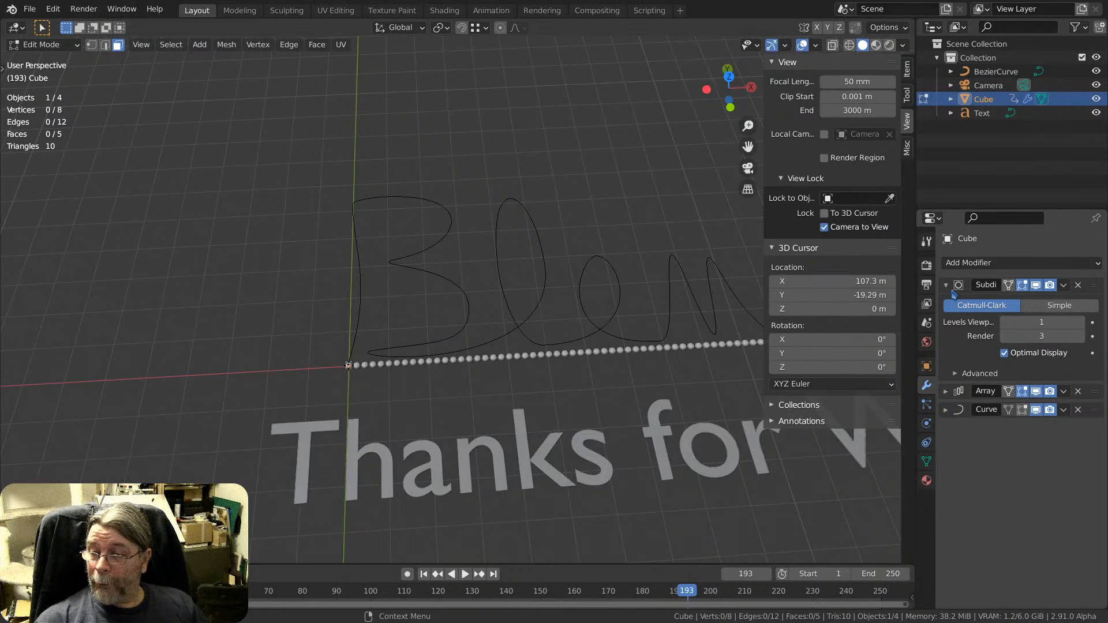
scroll(353, 361, "up", 12)
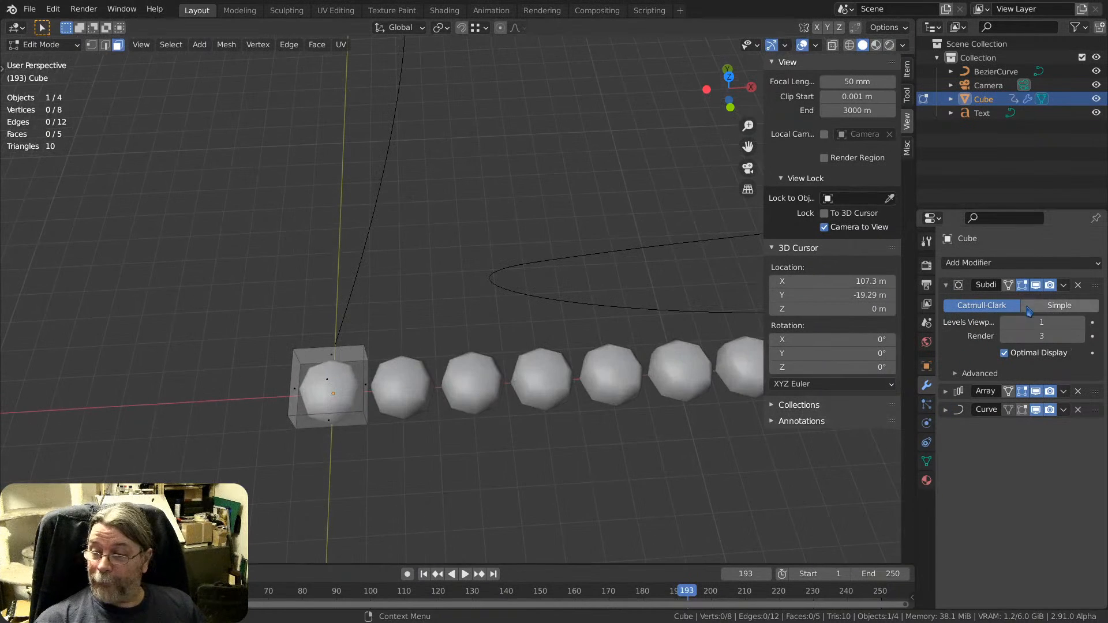
left_click(1036, 285)
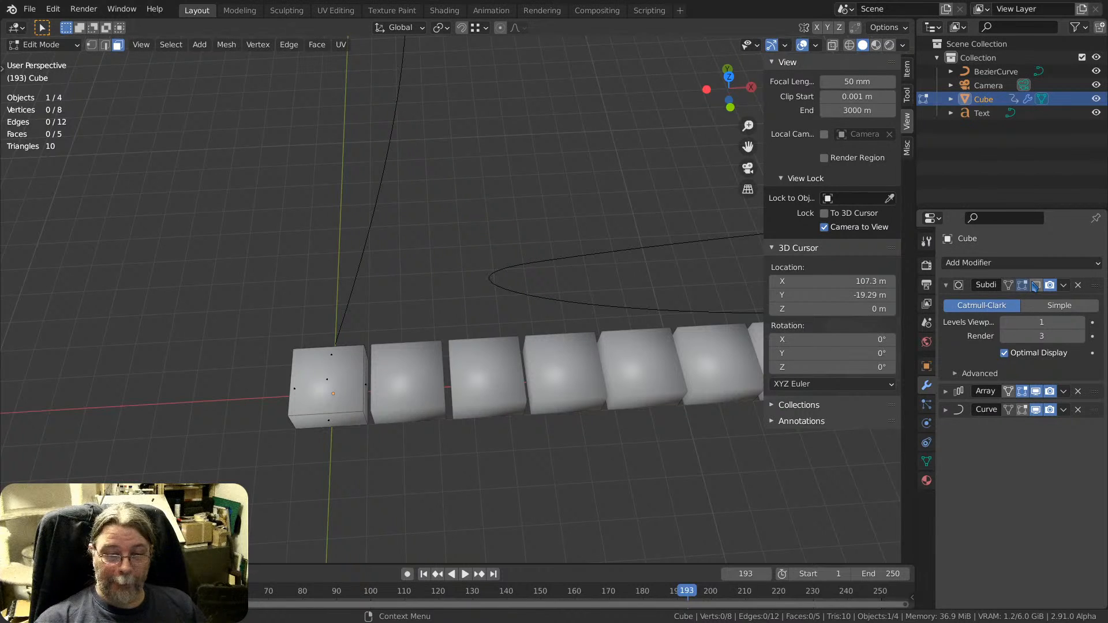
left_click(1036, 285)
left_click(945, 285)
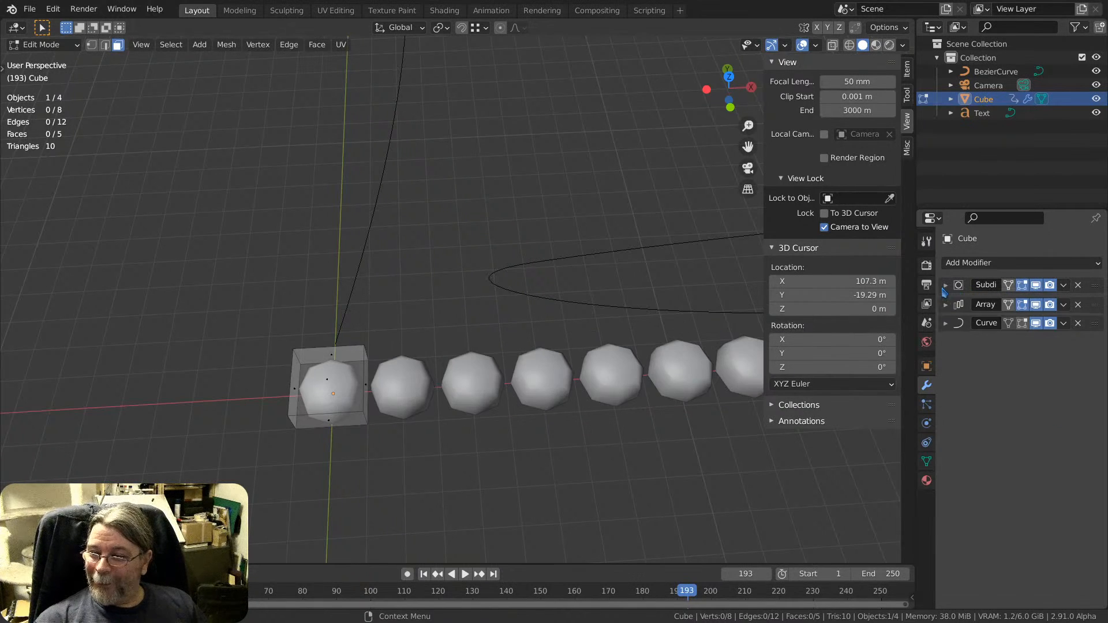
Examine the Array modifier's fit length and relative offset against the row of beads, and collapse its settings.
left_click(946, 304)
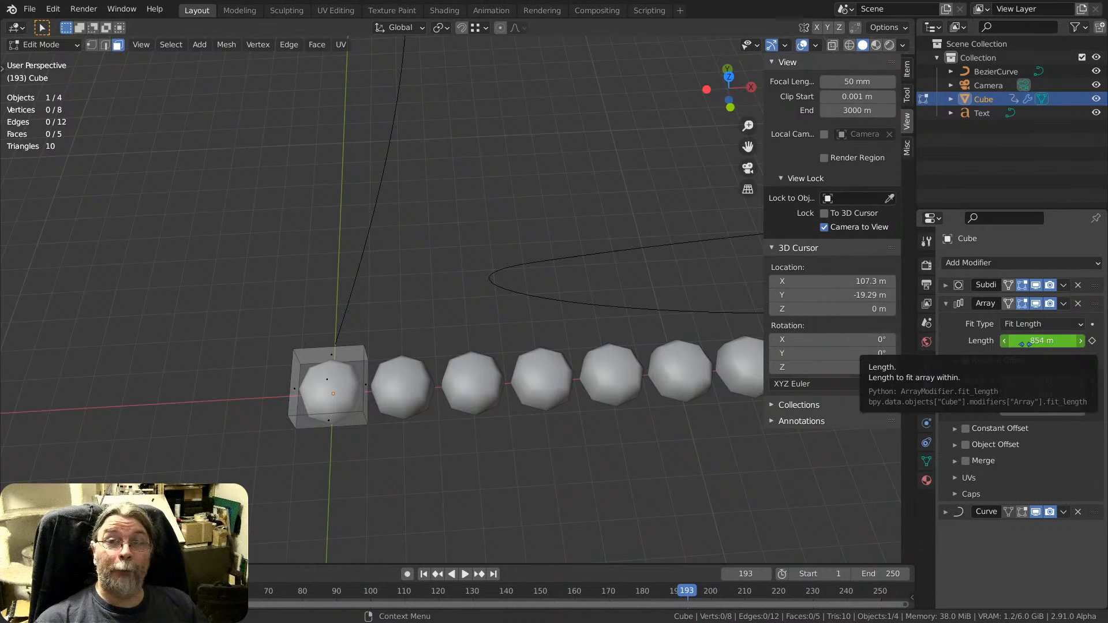
scroll(535, 380, "down", 9)
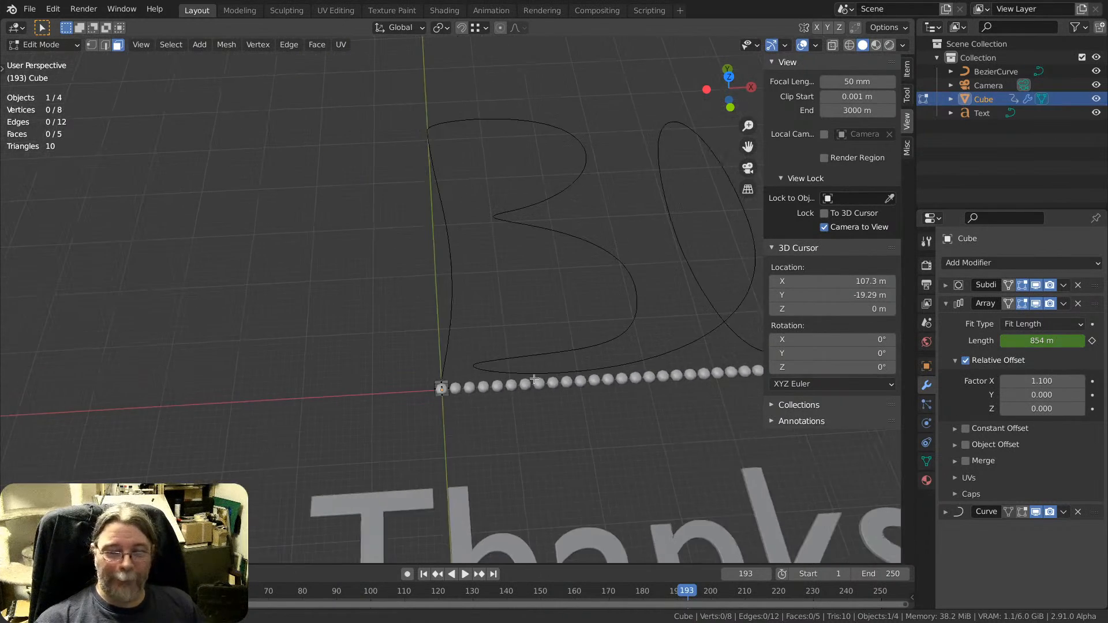
scroll(535, 379, "up", 4)
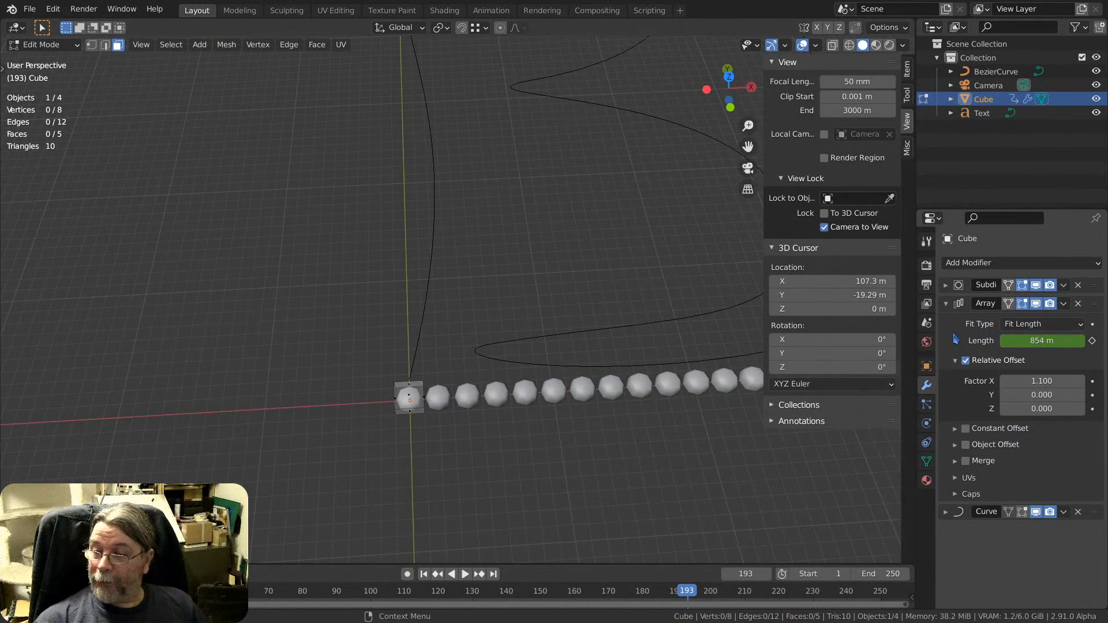
left_click(946, 304)
Expand the Curve modifier's settings and return to Object Mode to view the beads following the curve.
left_click(946, 322)
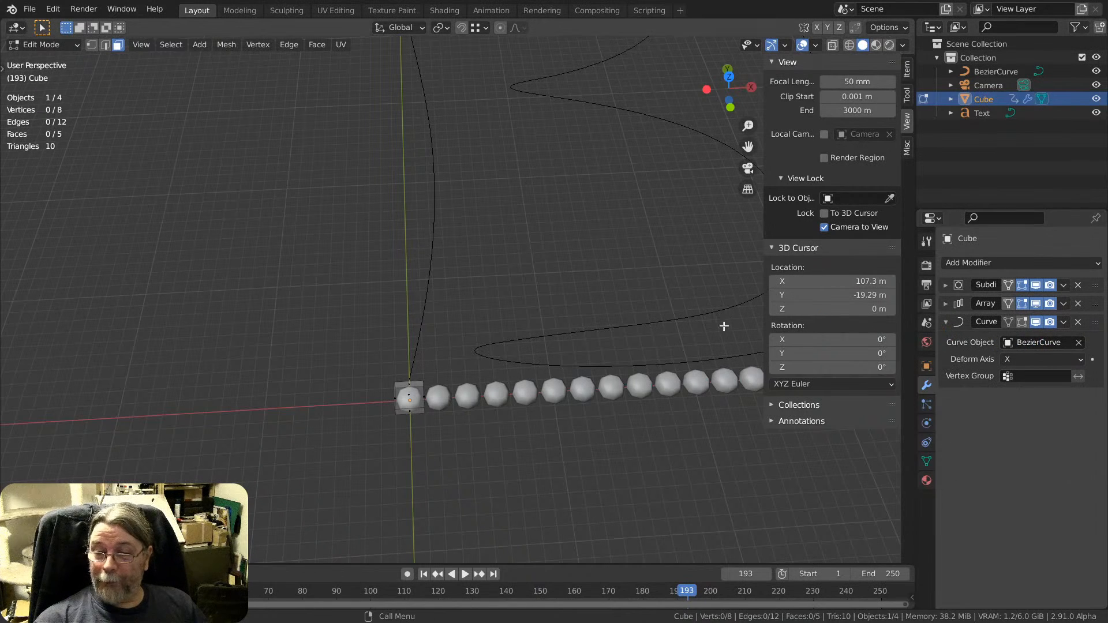
scroll(421, 317, "down", 6)
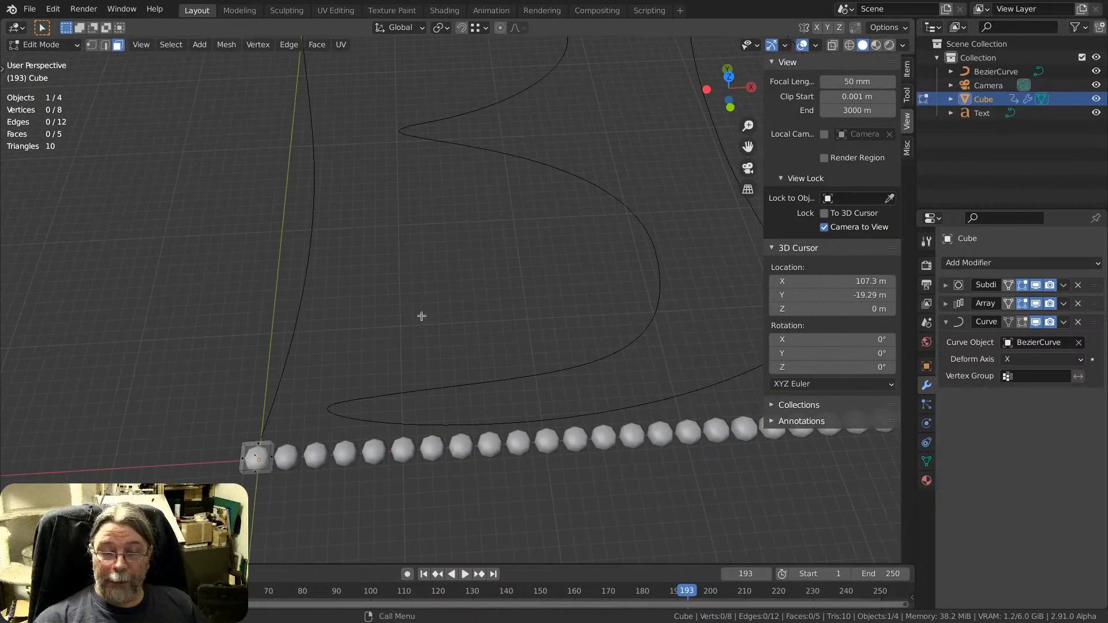
key("Tab")
middle_click_drag(483, 328, 451, 325)
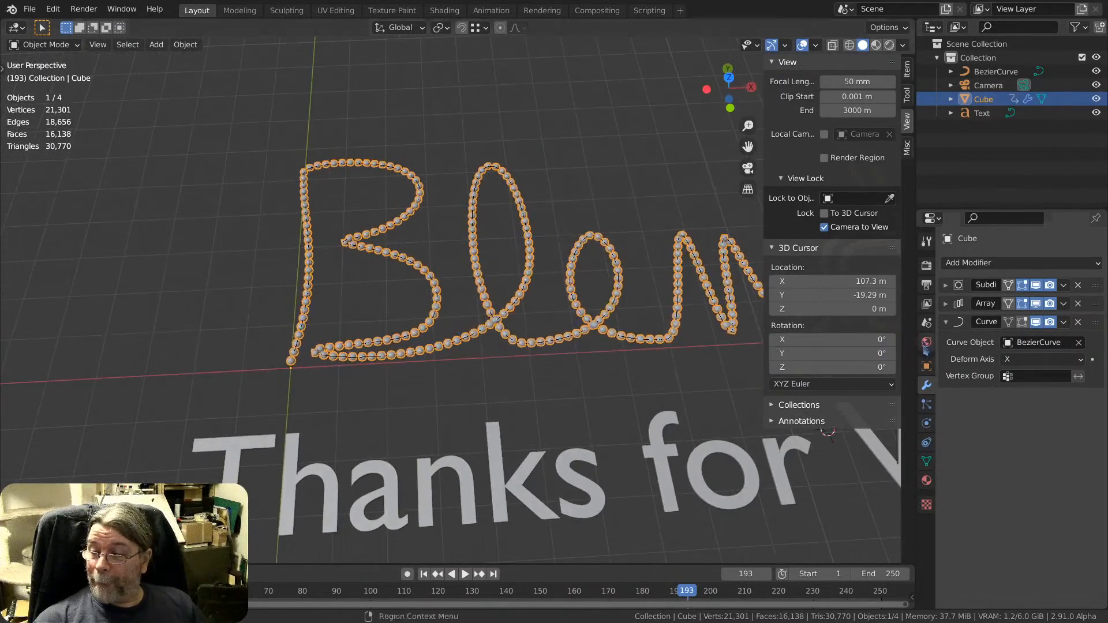
Expand the Array modifier, enlarge the timeline, and play the length animation from frame 1 to about frame 50.
left_click(946, 304)
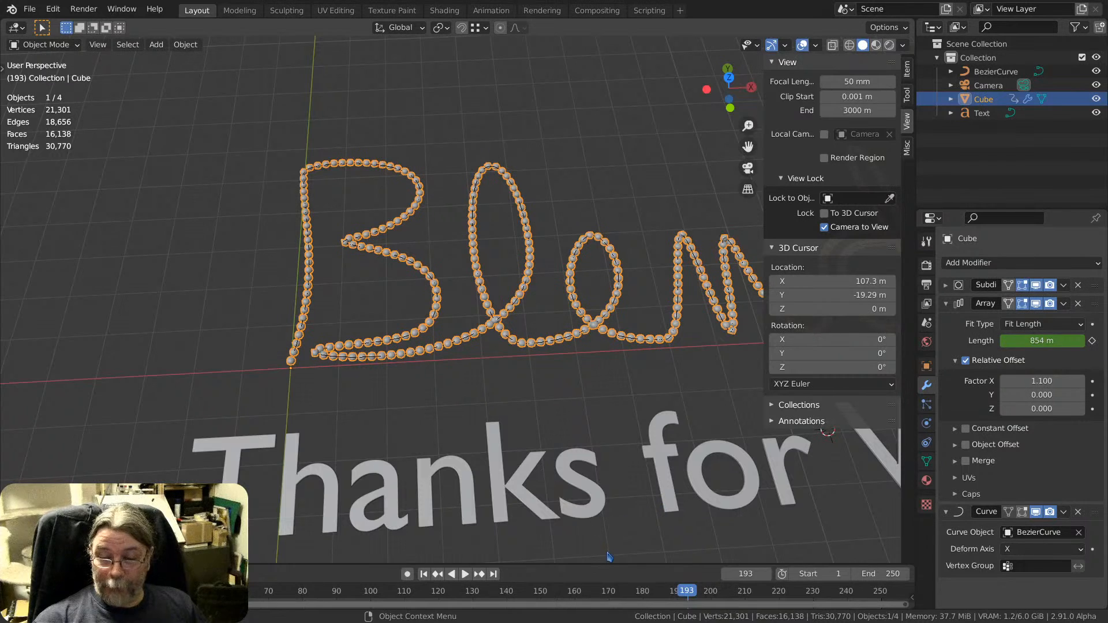
left_click_drag(610, 565, 605, 508)
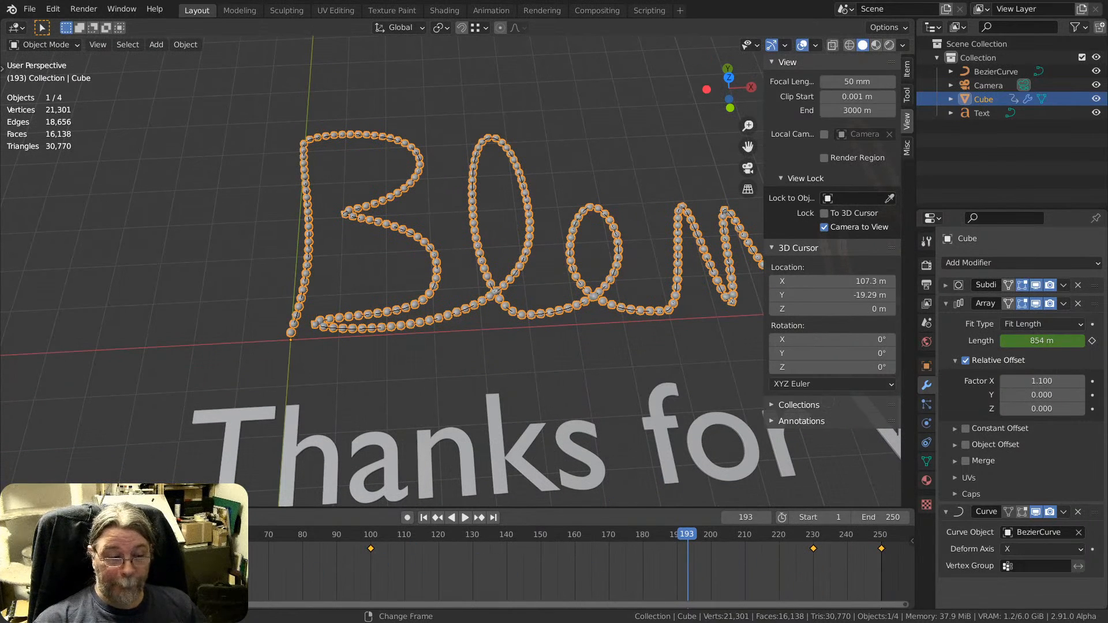
key("shift+Left")
key("space")
right_click_drag(30, 554, 34, 554)
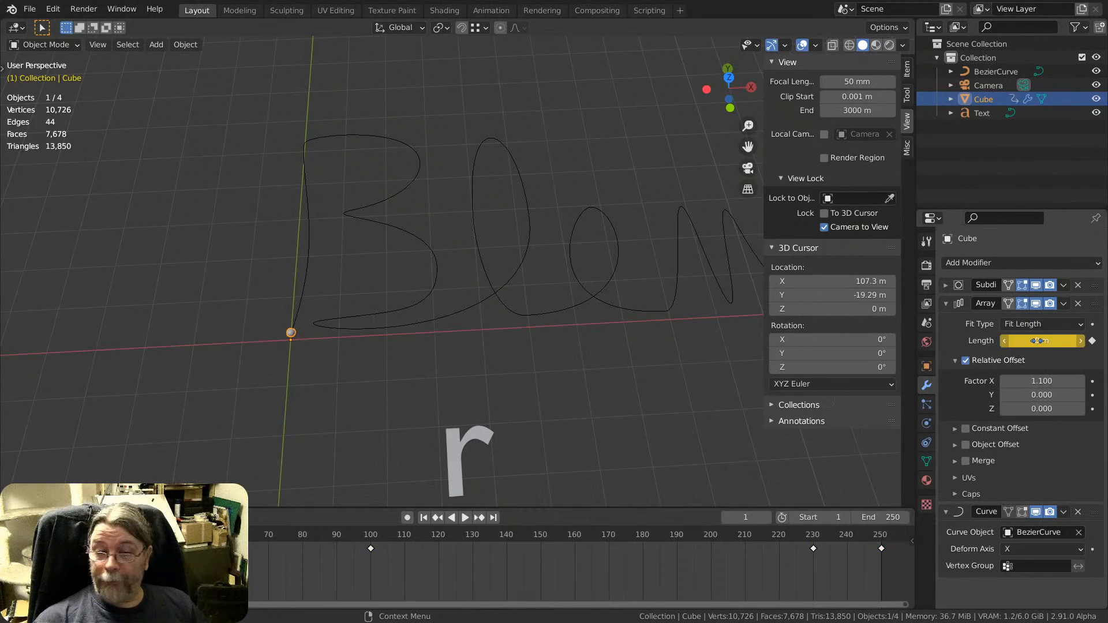
key("space")
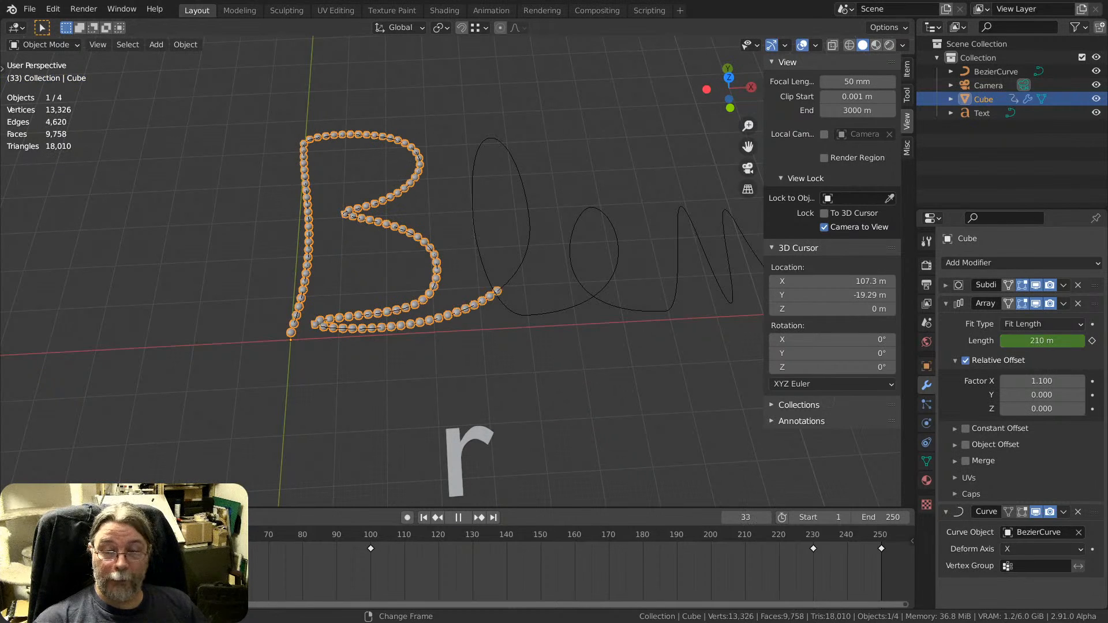
key("space")
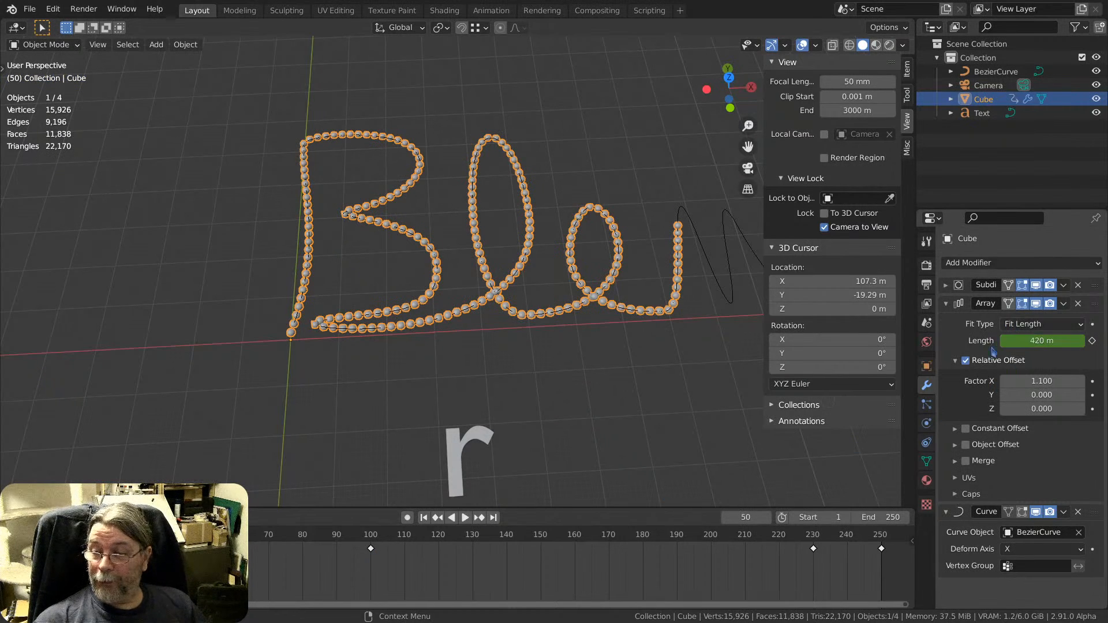
Deselect the beads and continue playing the animation to frame 97 with the whole word in view.
scroll(628, 347, "down", 5)
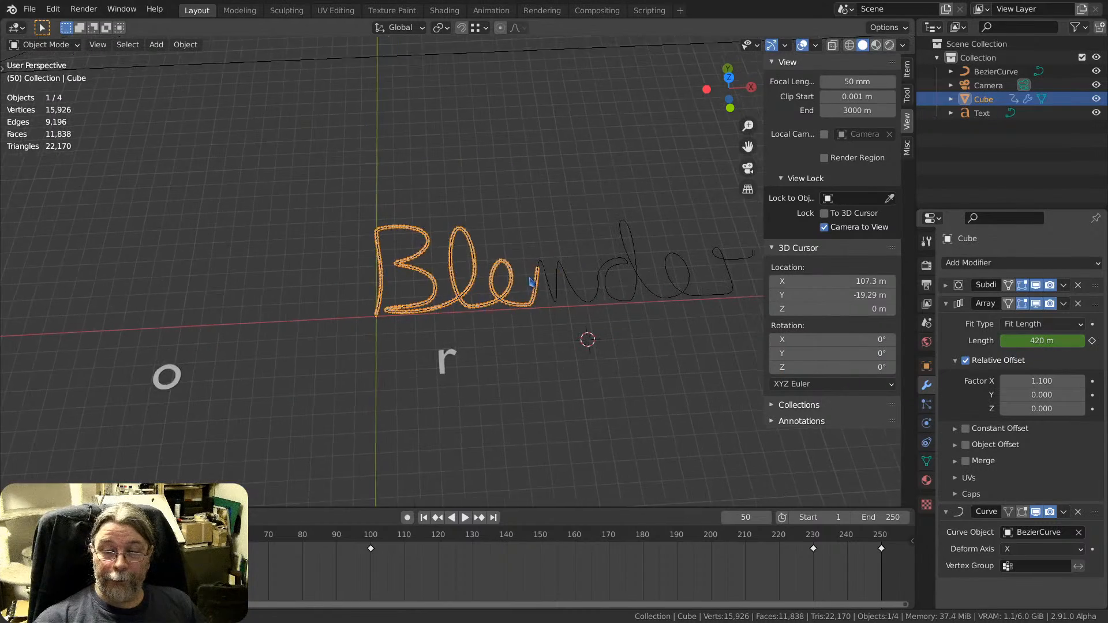
middle_click_drag(531, 282, 452, 294)
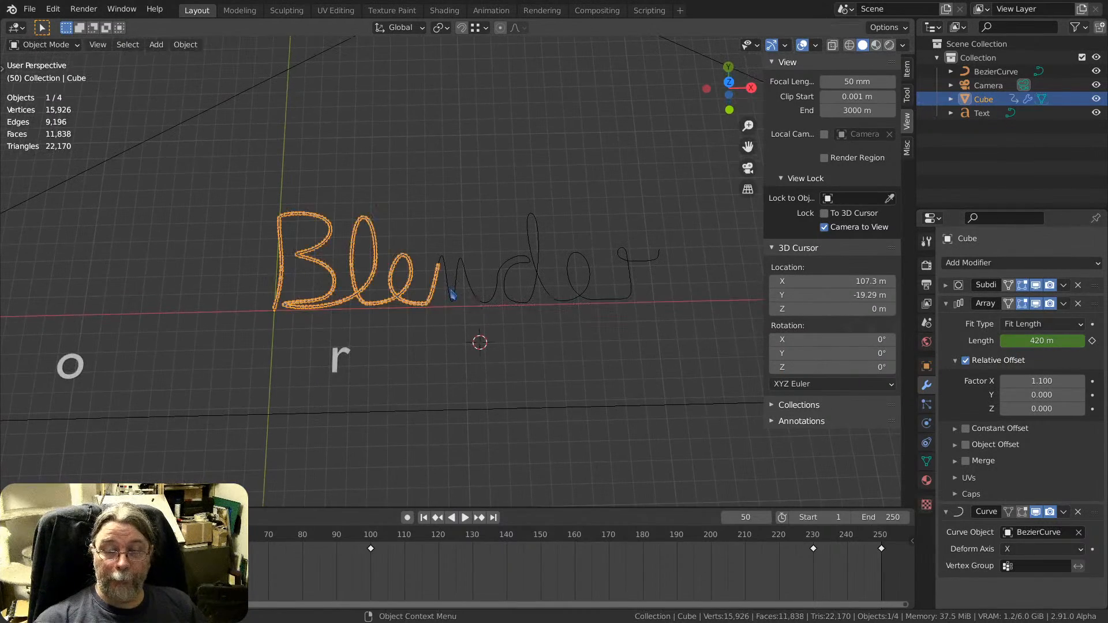
left_click(385, 402)
key("space")
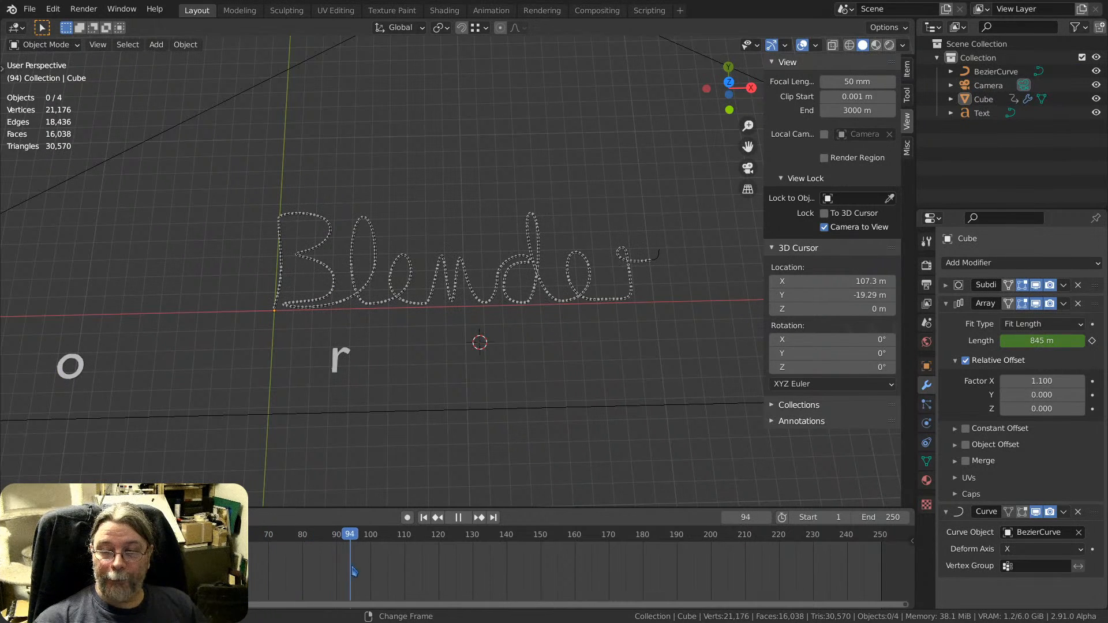
key("space")
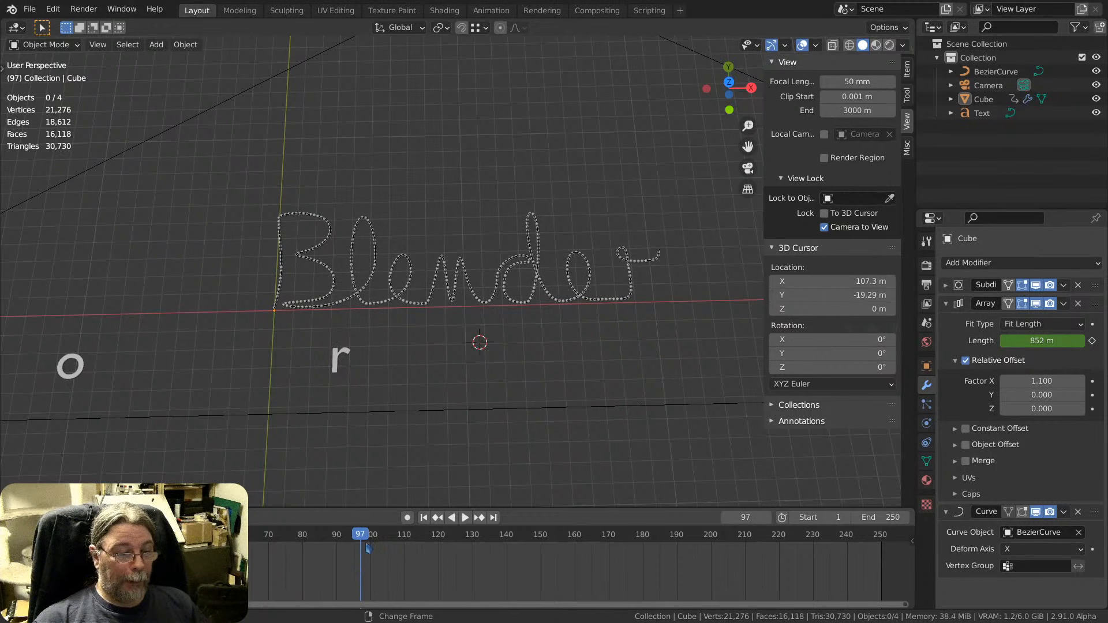
Select the Thanks for Watching text, scrub to frame 160, and show its animated character spacing in the text settings.
left_click(340, 366)
key("KP_Decimal")
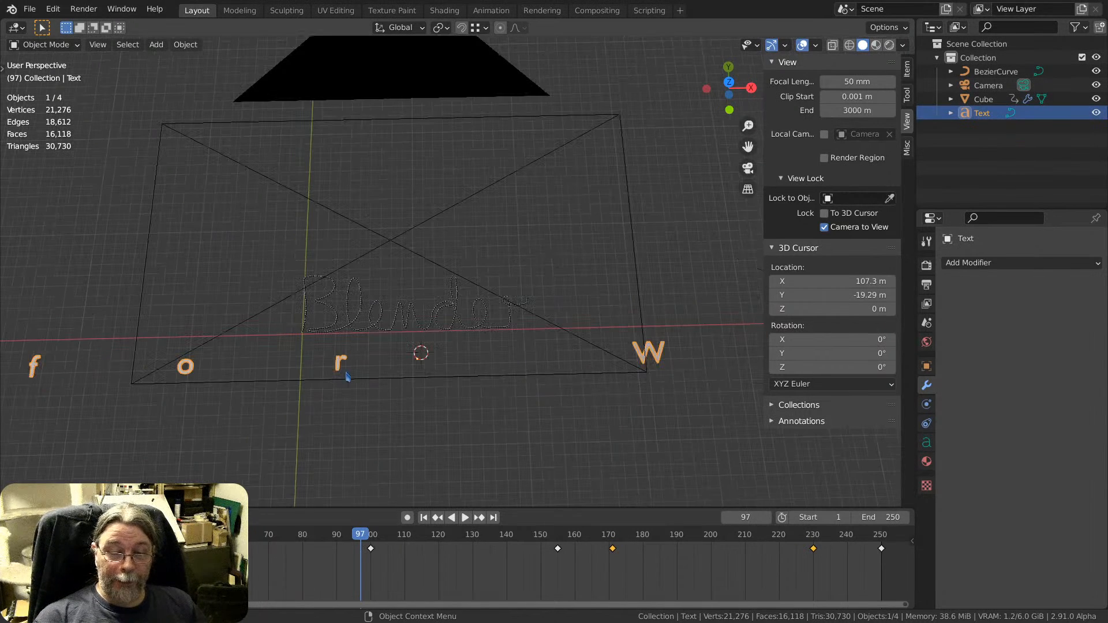
key("space")
right_click_drag(366, 570, 575, 584, "shift")
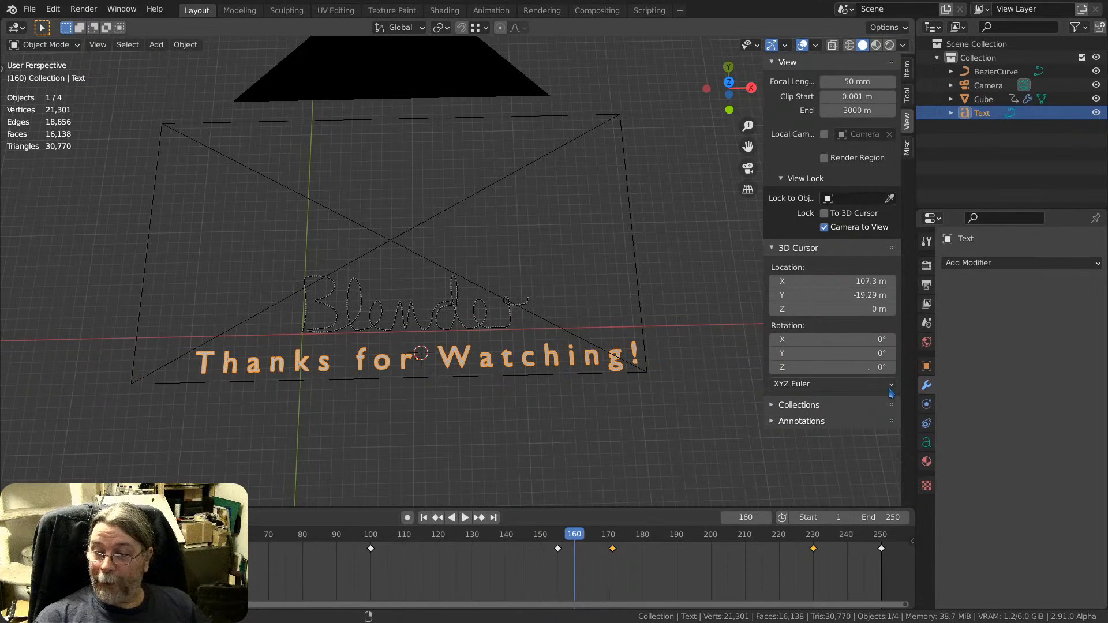
left_click(926, 443)
scroll(958, 430, "down", 6)
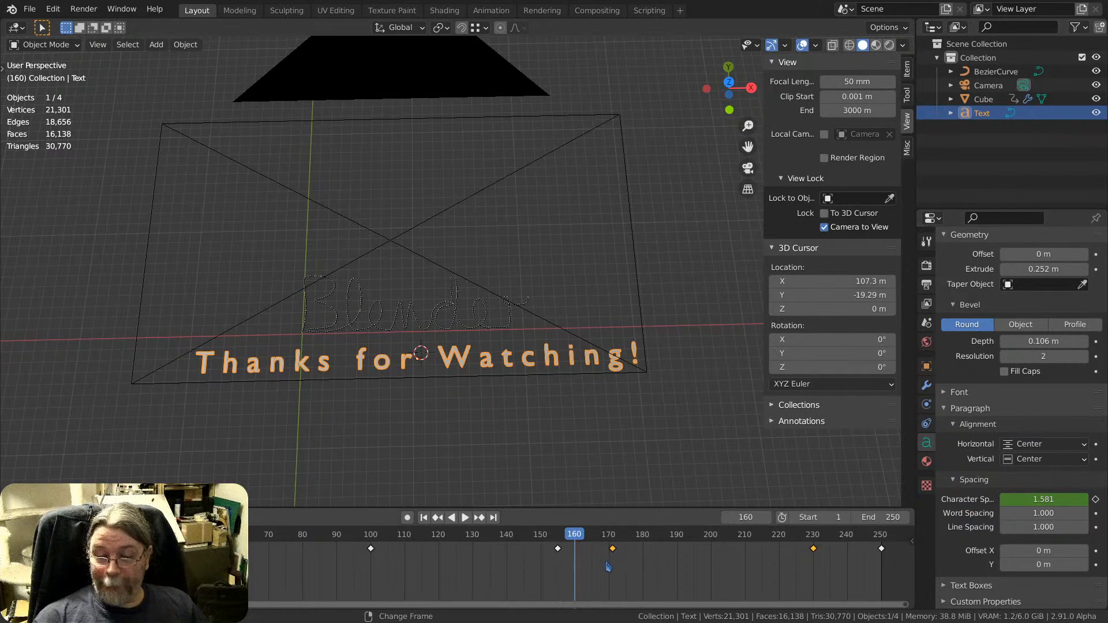
Scrub the animation from about frame 99 to frame 171 to show the Thanks for Watching letters closing together.
key("space")
left_click_drag(598, 569, 311, 545)
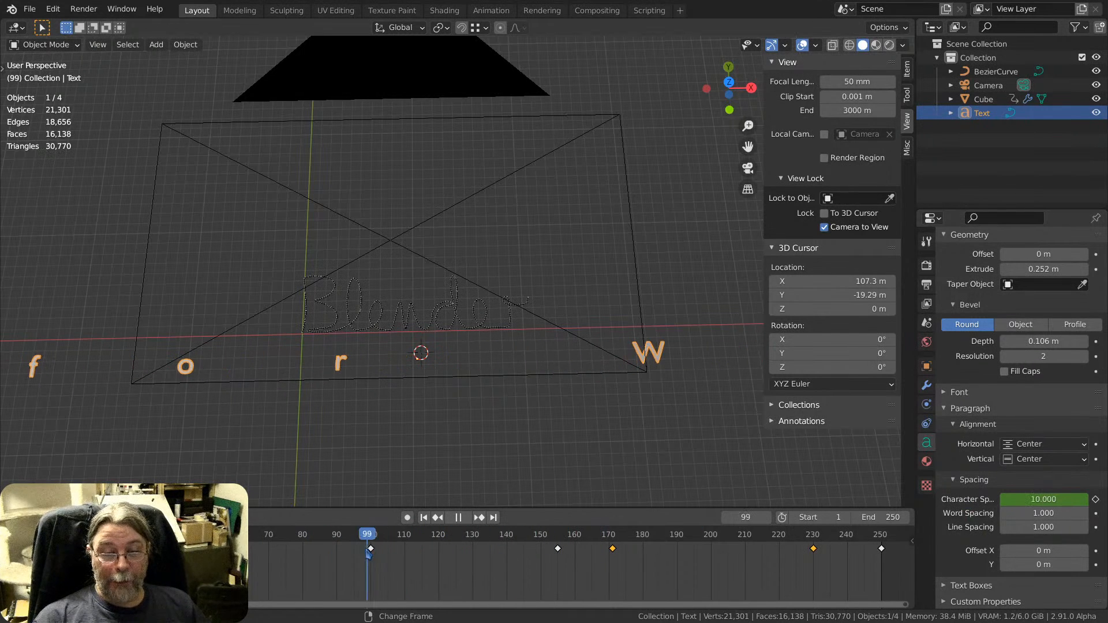
key("space")
key("space")
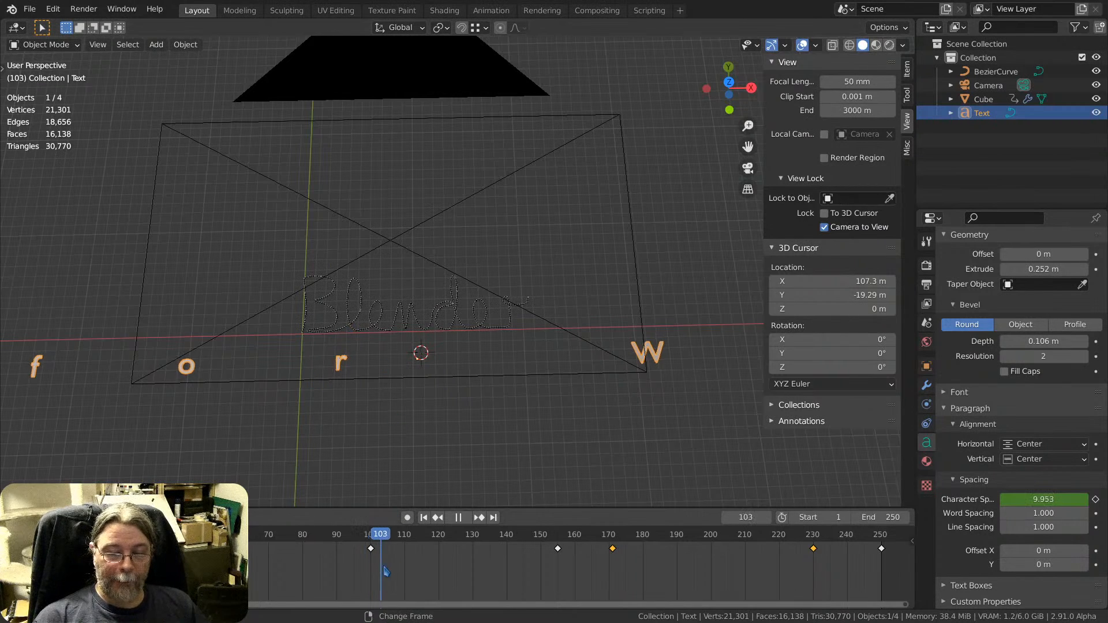
right_click_drag(452, 563, 609, 565, "shift")
left_click_drag(626, 568, 612, 575)
Show the Blender beads and closing text in rendered viewport shading, and scrub their animation to frame 176.
left_click(890, 45)
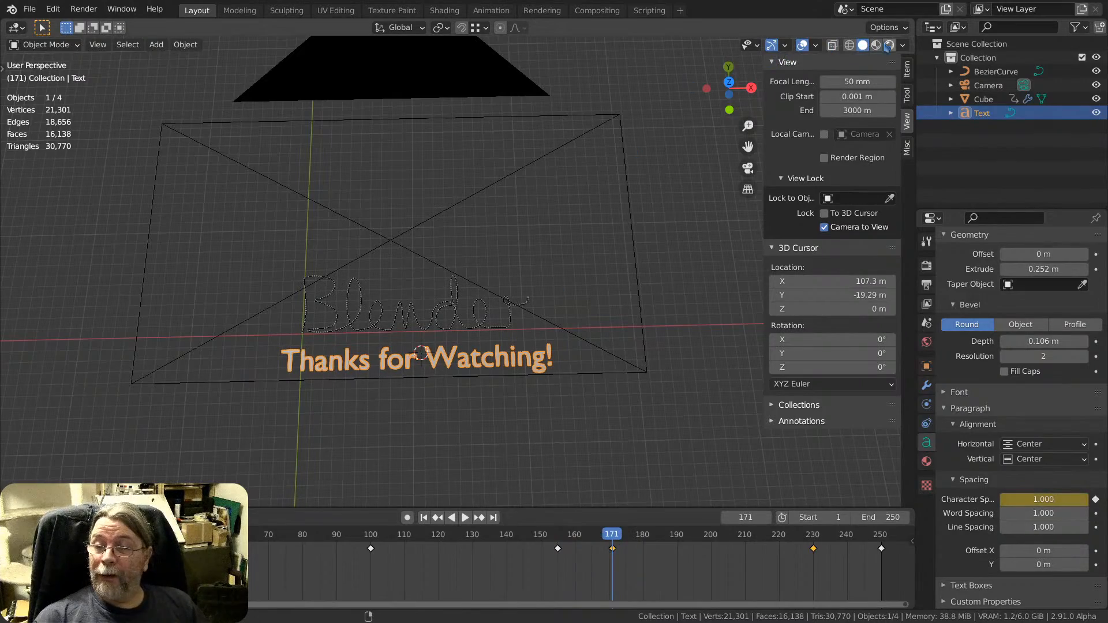
scroll(413, 378, "up", 5)
scroll(412, 378, "down", 4)
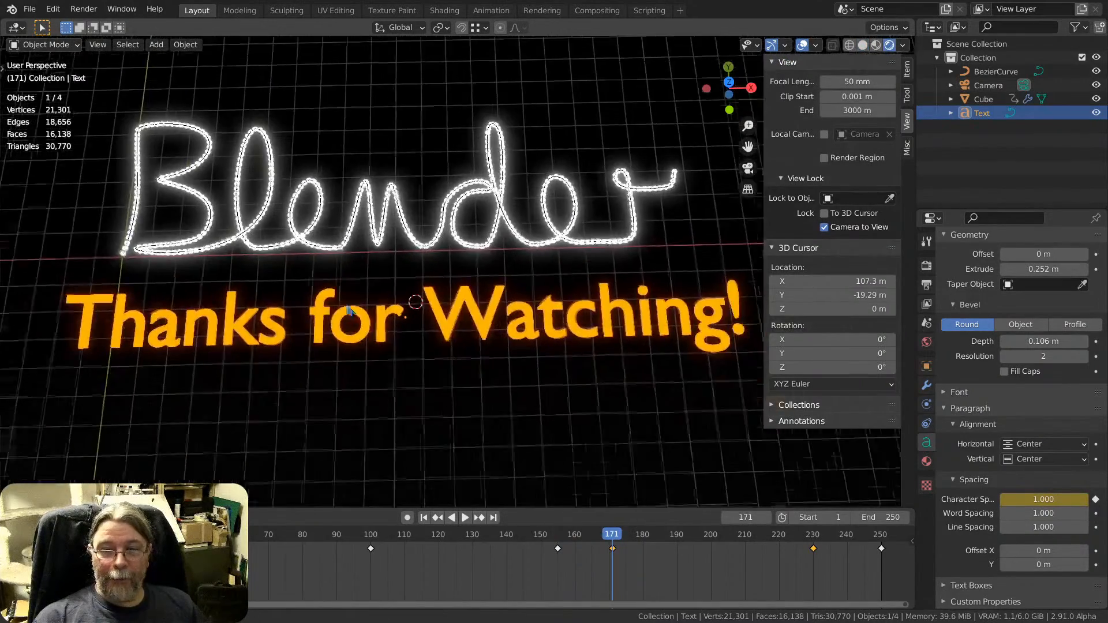
scroll(376, 458, "down", 3)
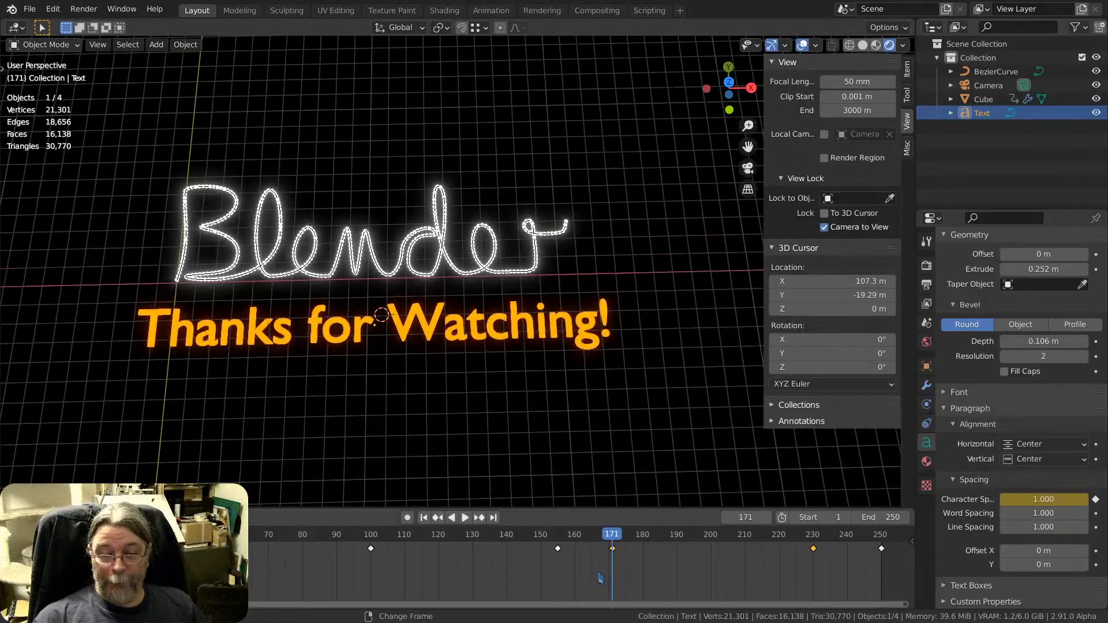
key("shift+ctrl+space")
mouse_move(424, 554)
left_mouse_down()
mouse_move(581, 554)
mouse_move(200, 555)
mouse_move(291, 538)
mouse_move(609, 540)
mouse_move(456, 549)
mouse_move(629, 540)
left_mouse_up()
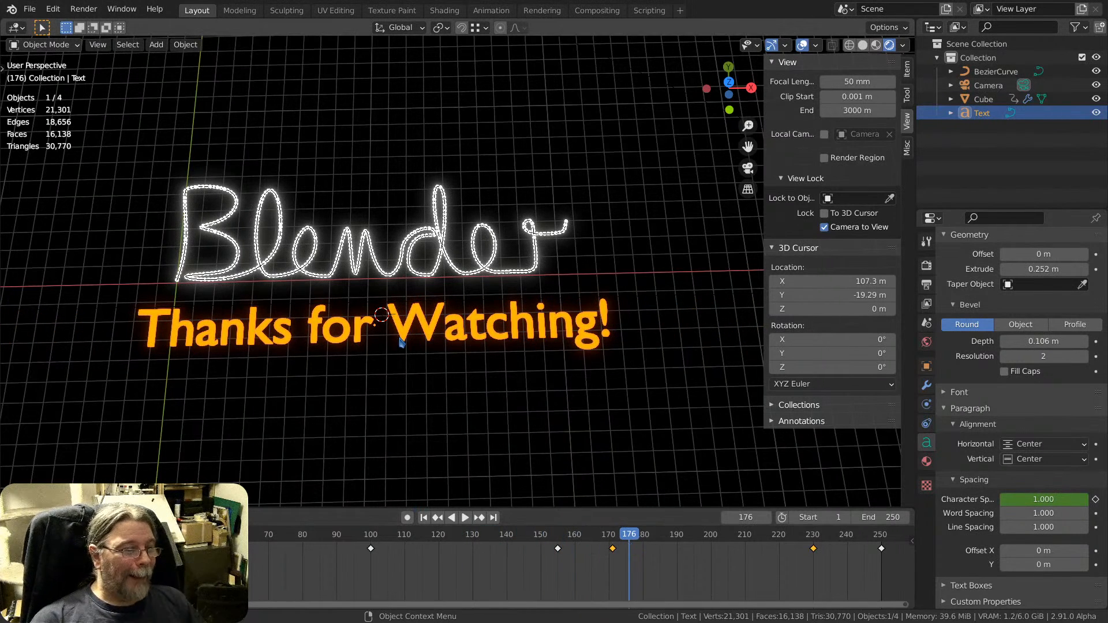